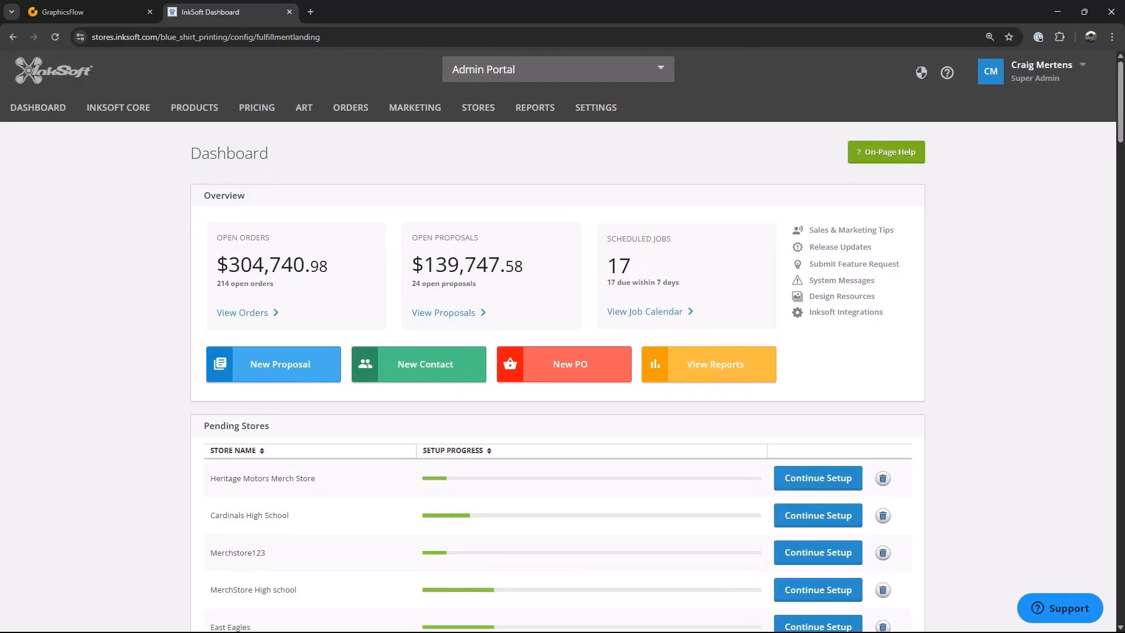
# Step: Open the product management area and filter the product list by the store Blue Shirt Printing
pyautogui.moveTo(130, 114)
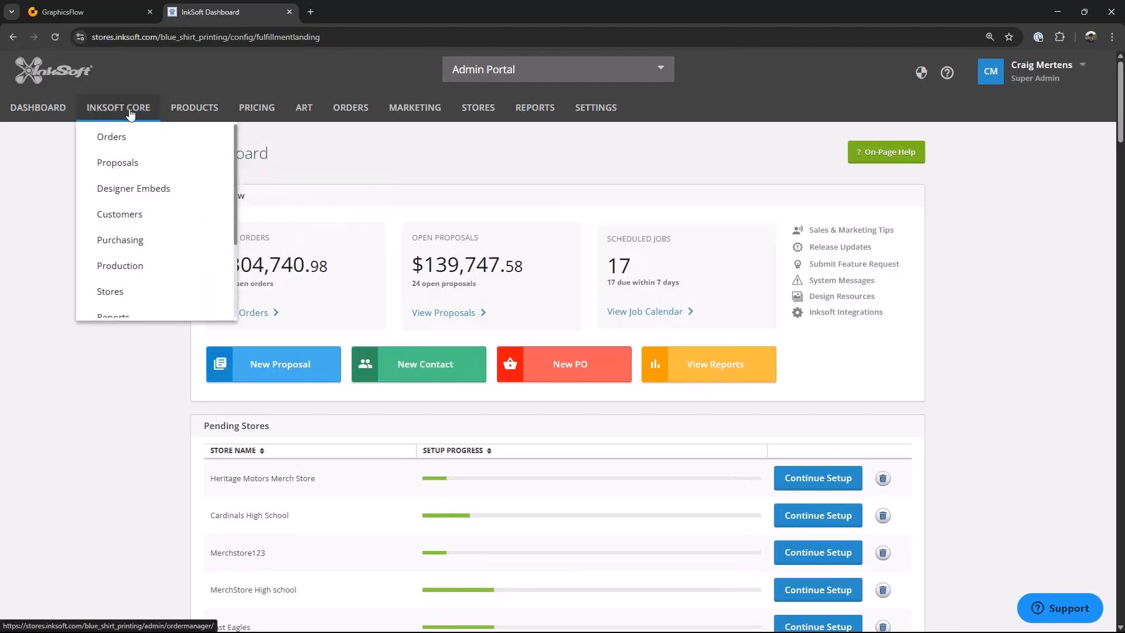
pyautogui.click(130, 113)
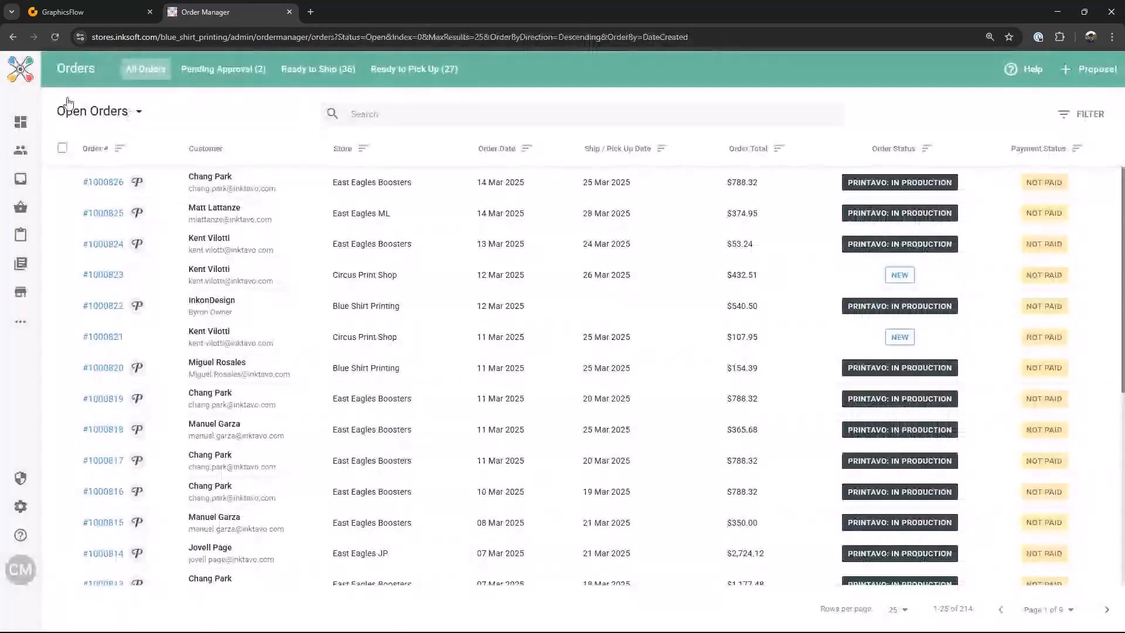
pyautogui.moveTo(26, 205)
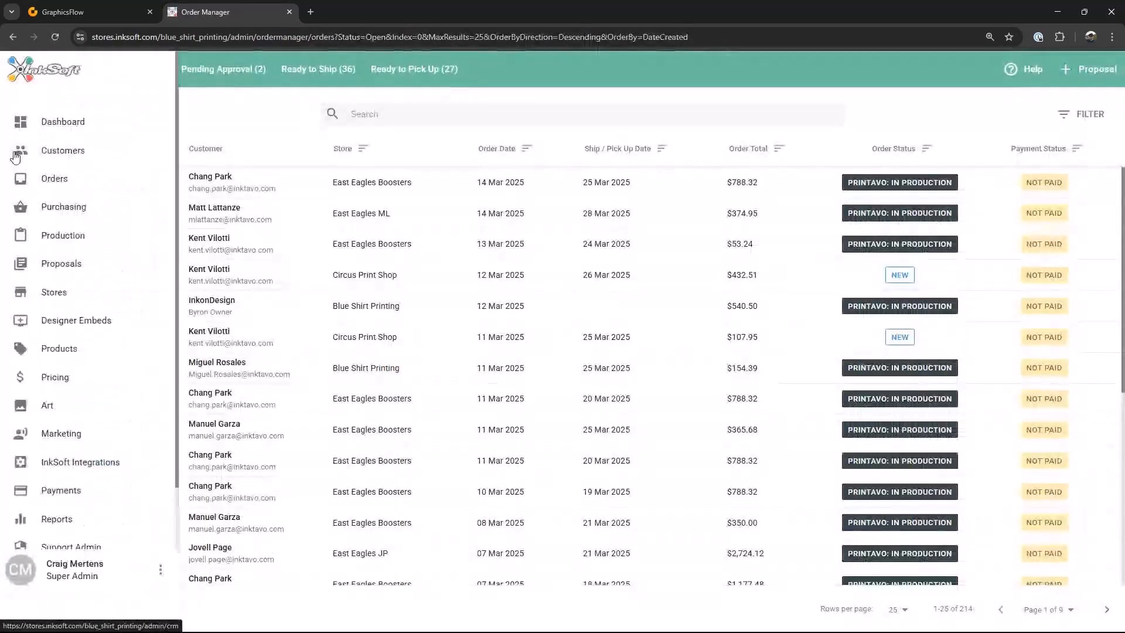
pyautogui.click(59, 351)
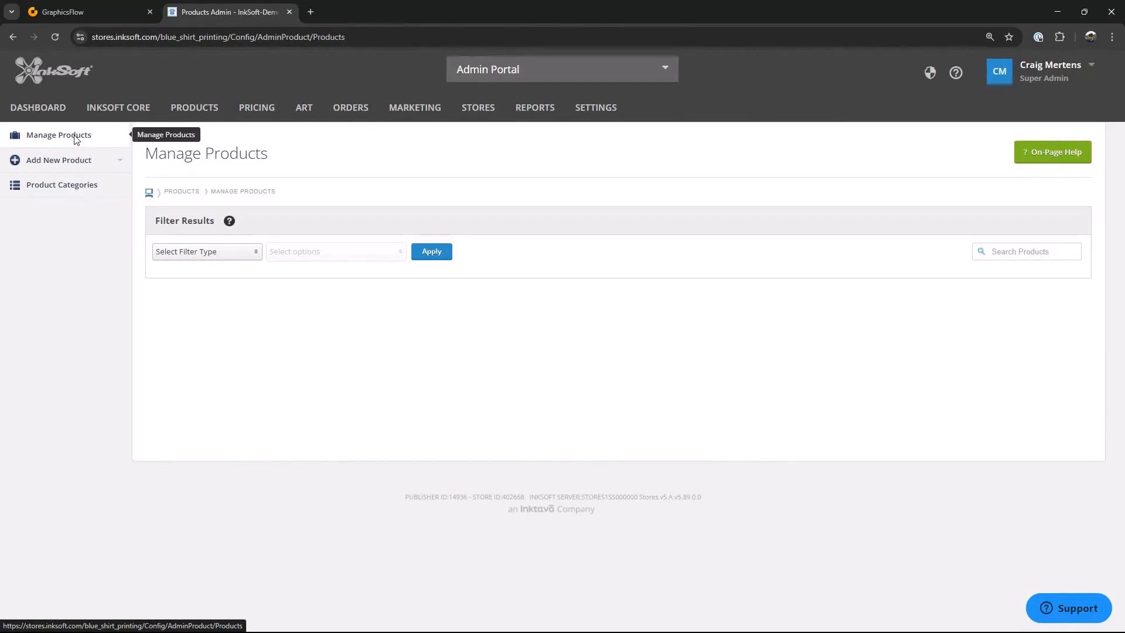
pyautogui.click(256, 252)
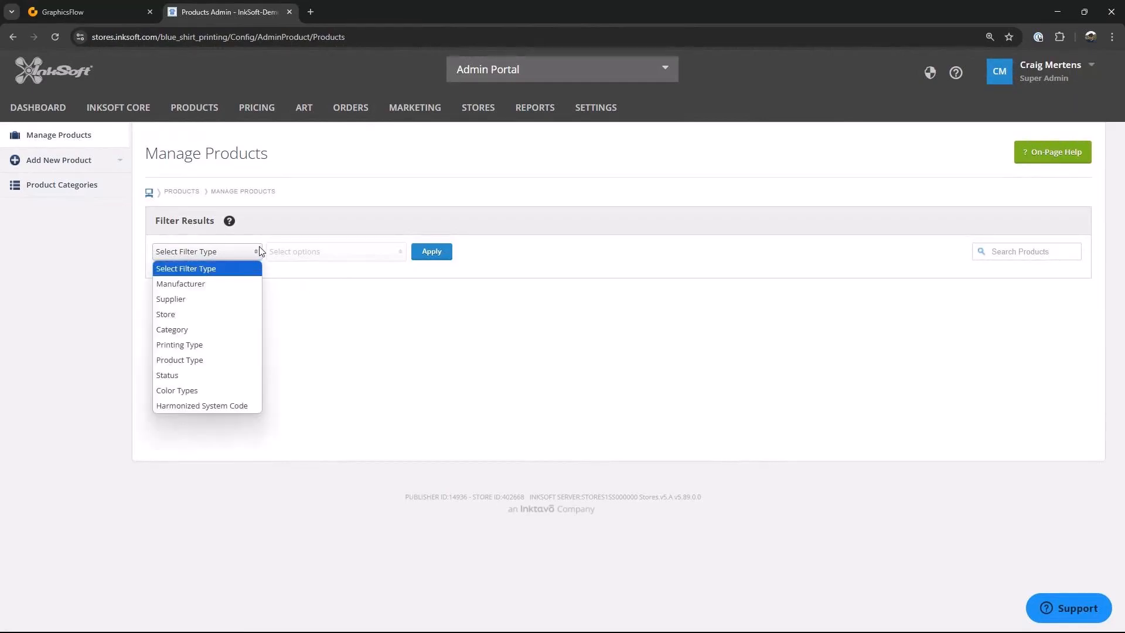
pyautogui.click(170, 316)
pyautogui.click(403, 258)
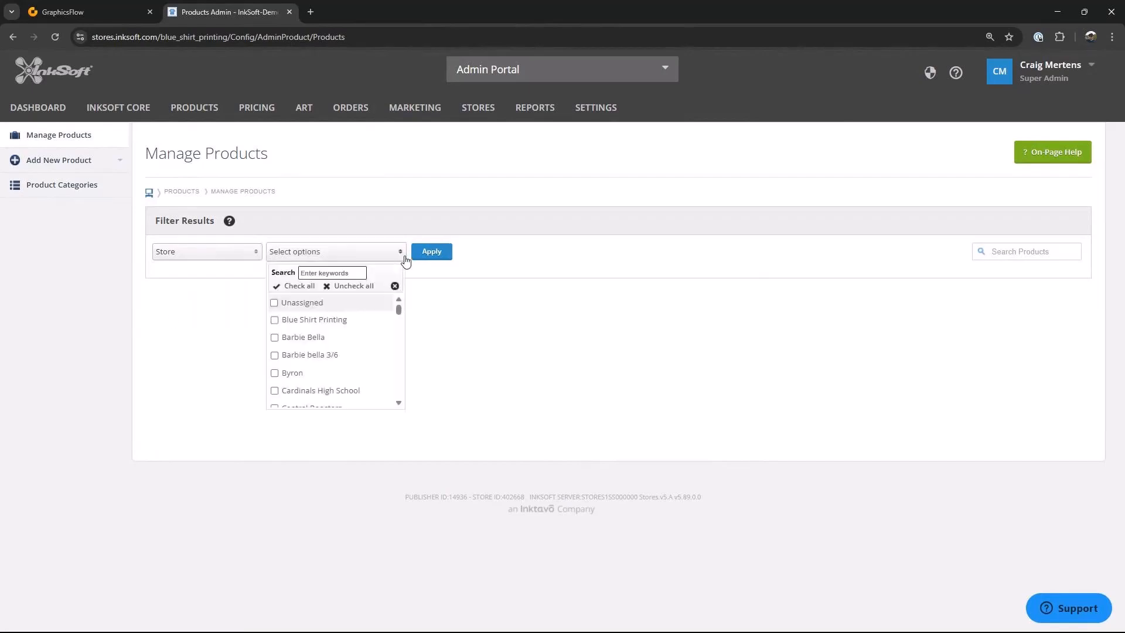
pyautogui.click(274, 321)
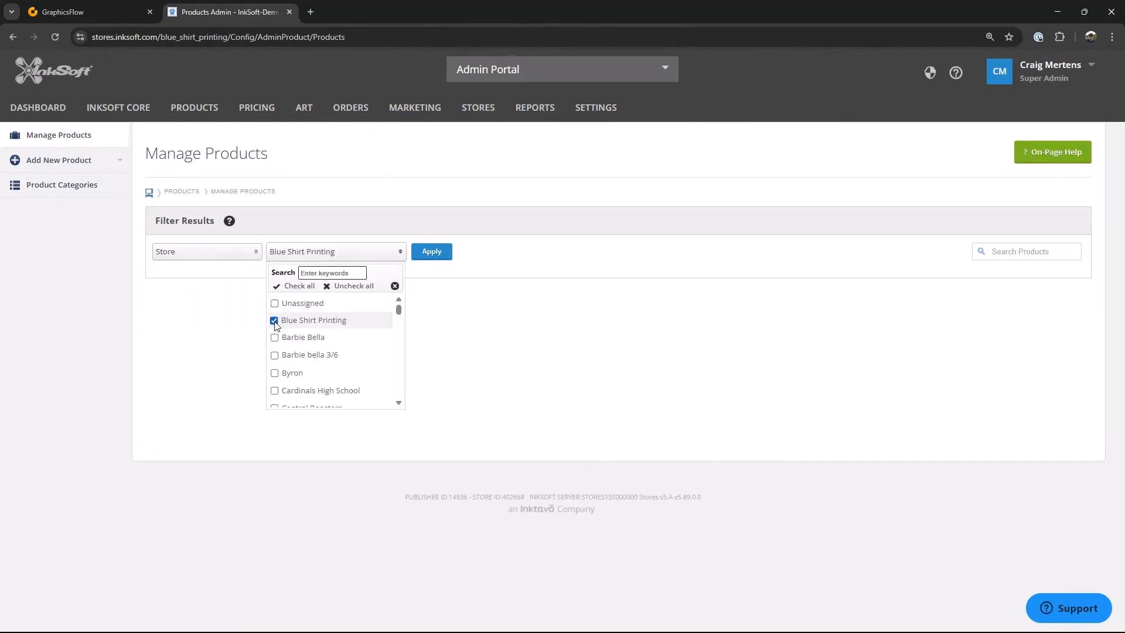
pyautogui.click(435, 257)
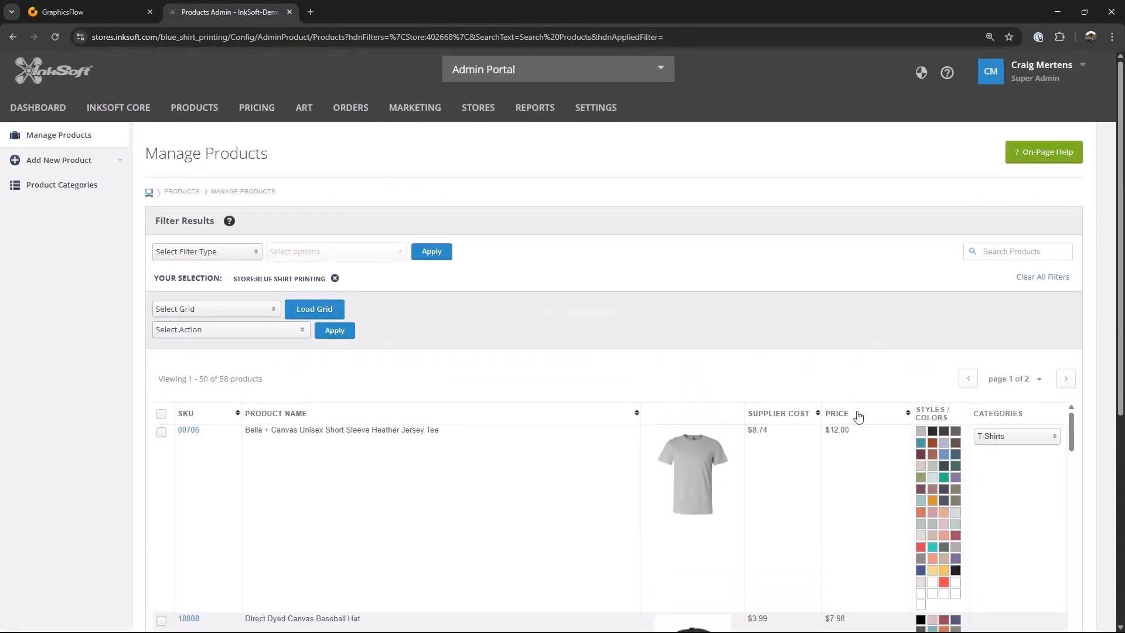
# Step: Scroll through the filtered product list and review the filter type options
pyautogui.scroll(-15, 854, 477)
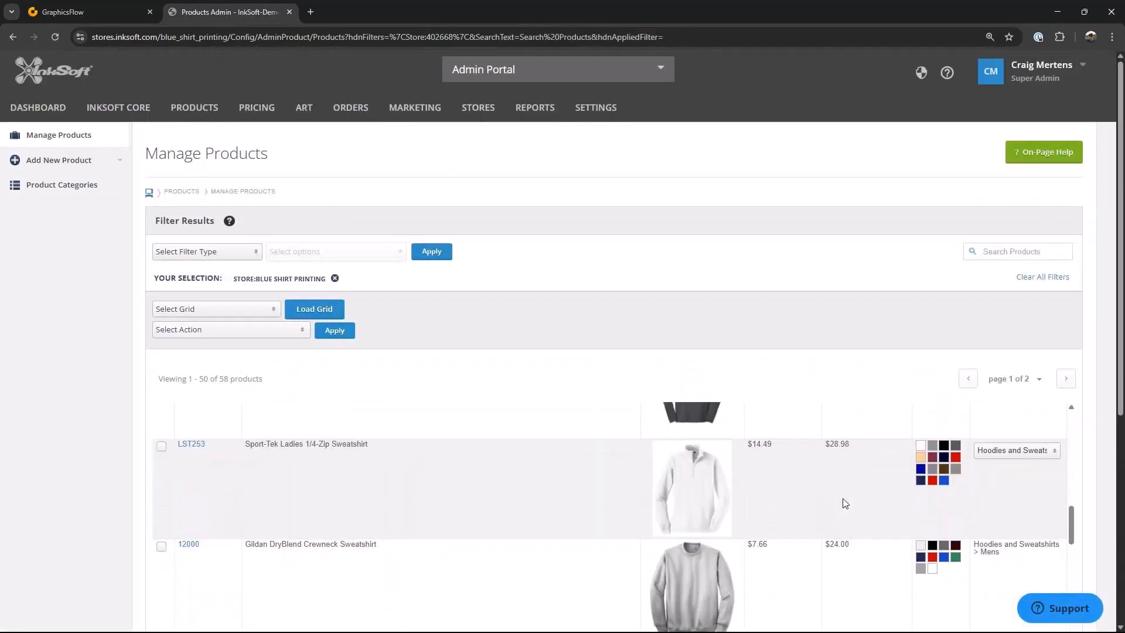
pyautogui.scroll(-20, 844, 504)
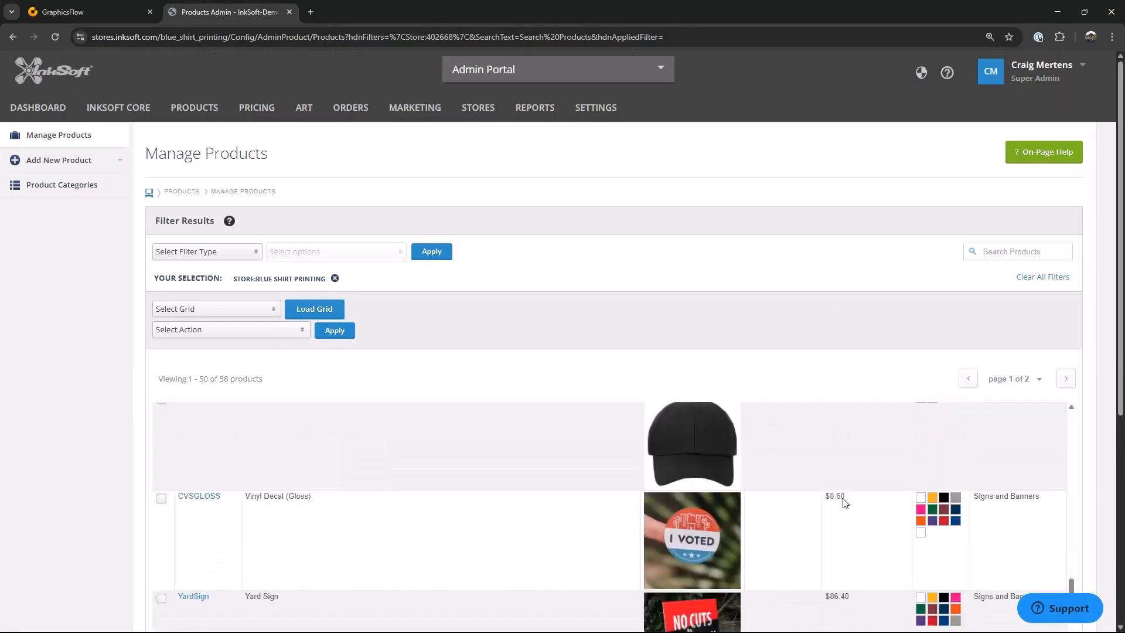
pyautogui.scroll(-10, 845, 504)
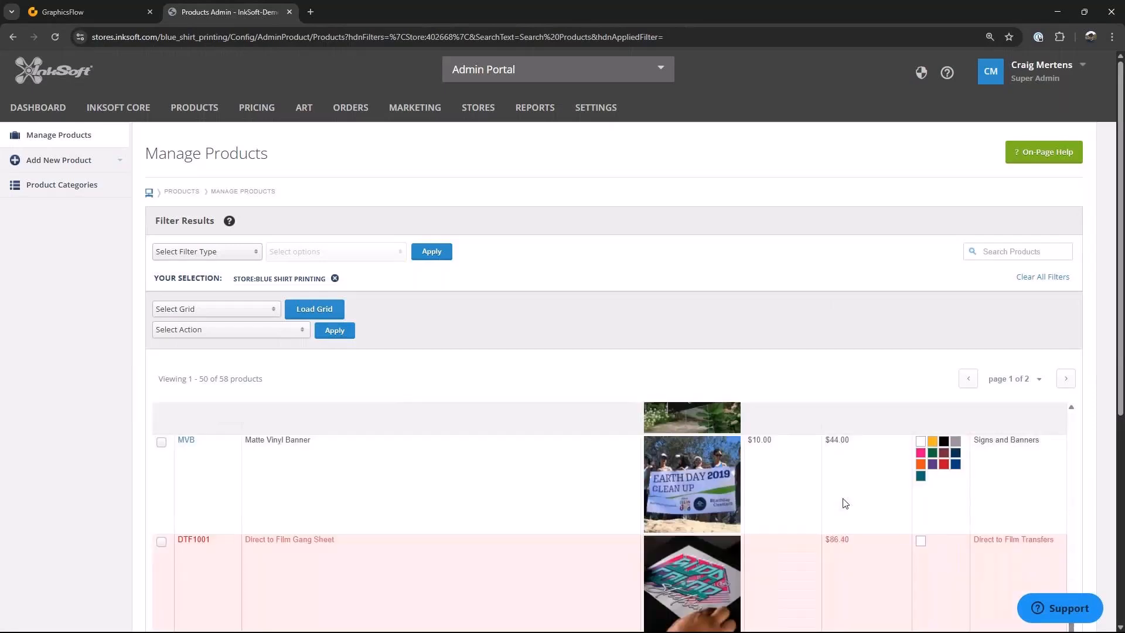
pyautogui.scroll(-2, 845, 504)
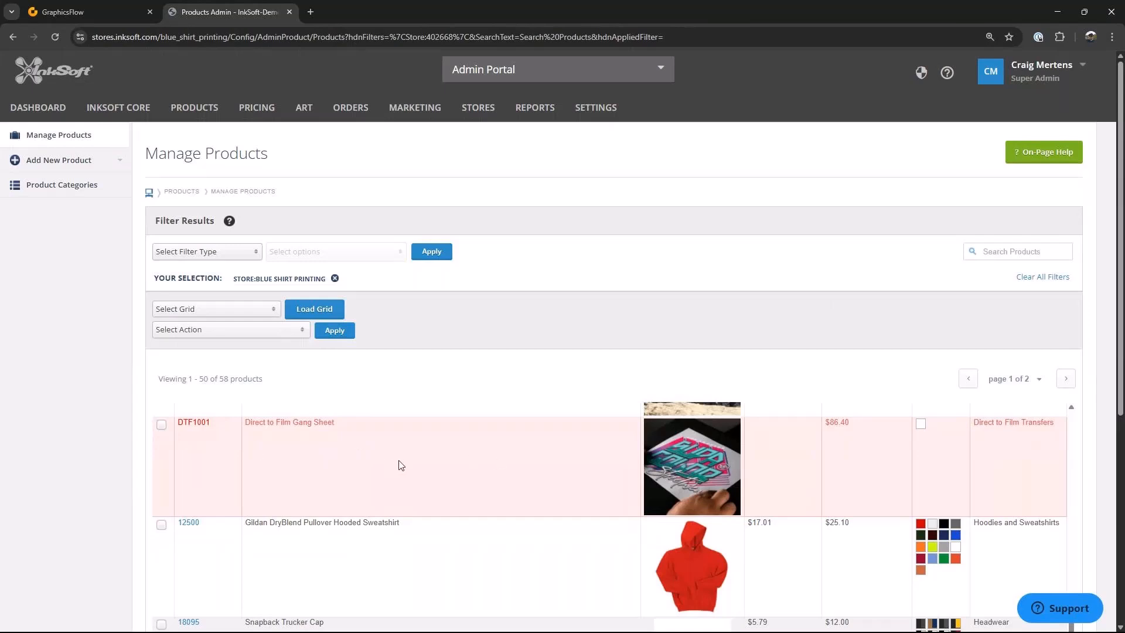
pyautogui.scroll(1, 407, 470)
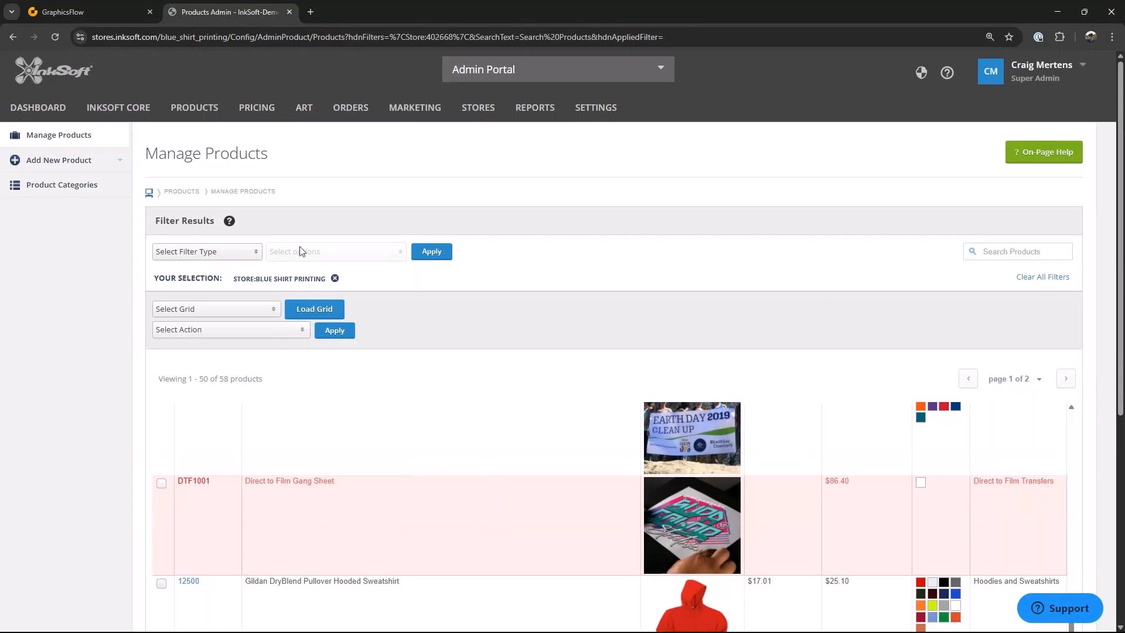
pyautogui.click(256, 254)
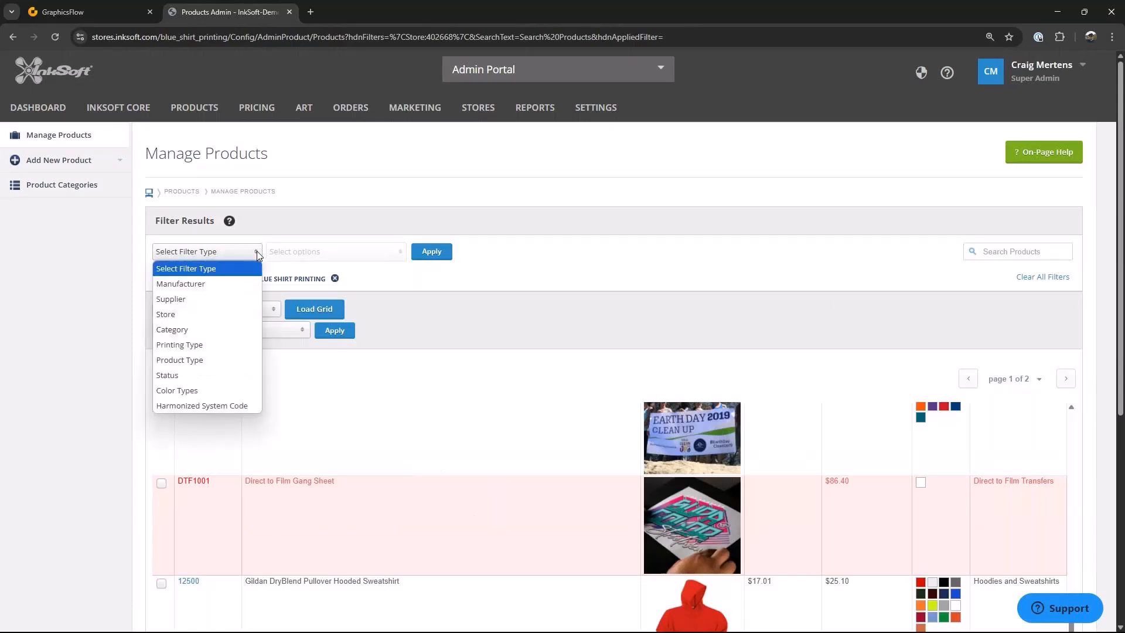
pyautogui.click(367, 274)
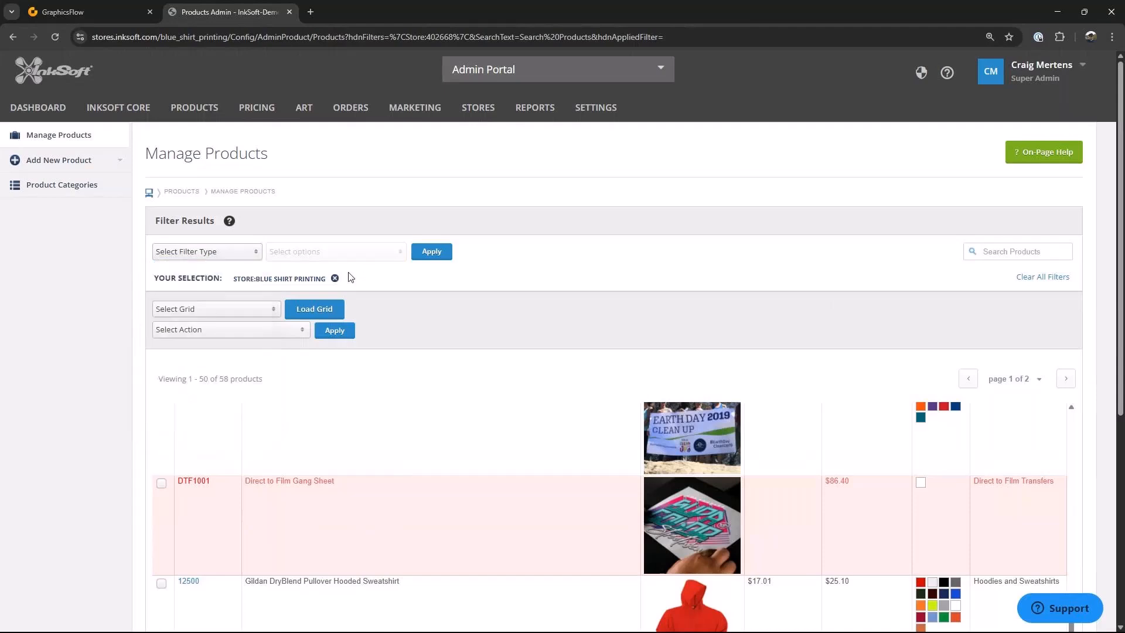
# Step: Remove the store filter and filter products by Supplier with all suppliers checked
pyautogui.click(336, 280)
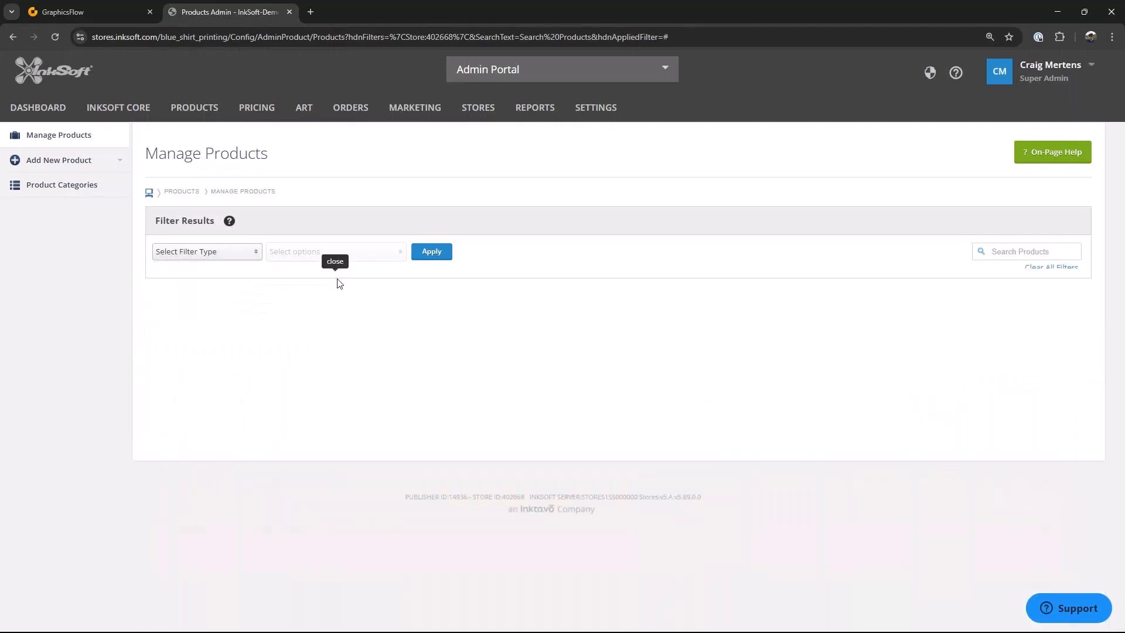
pyautogui.click(253, 253)
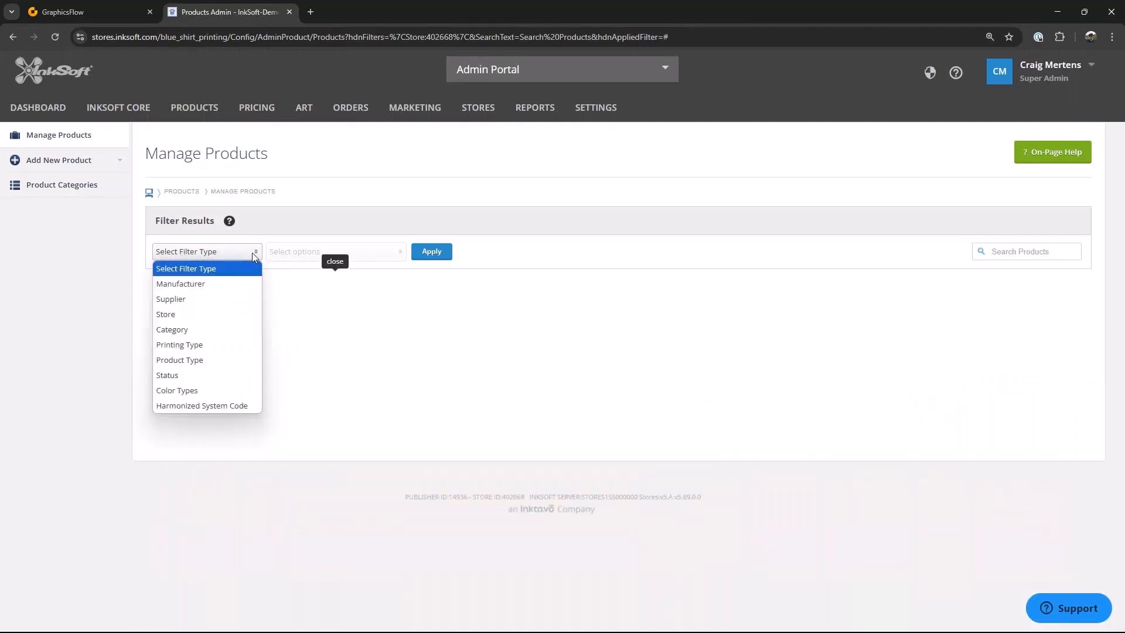
pyautogui.click(183, 302)
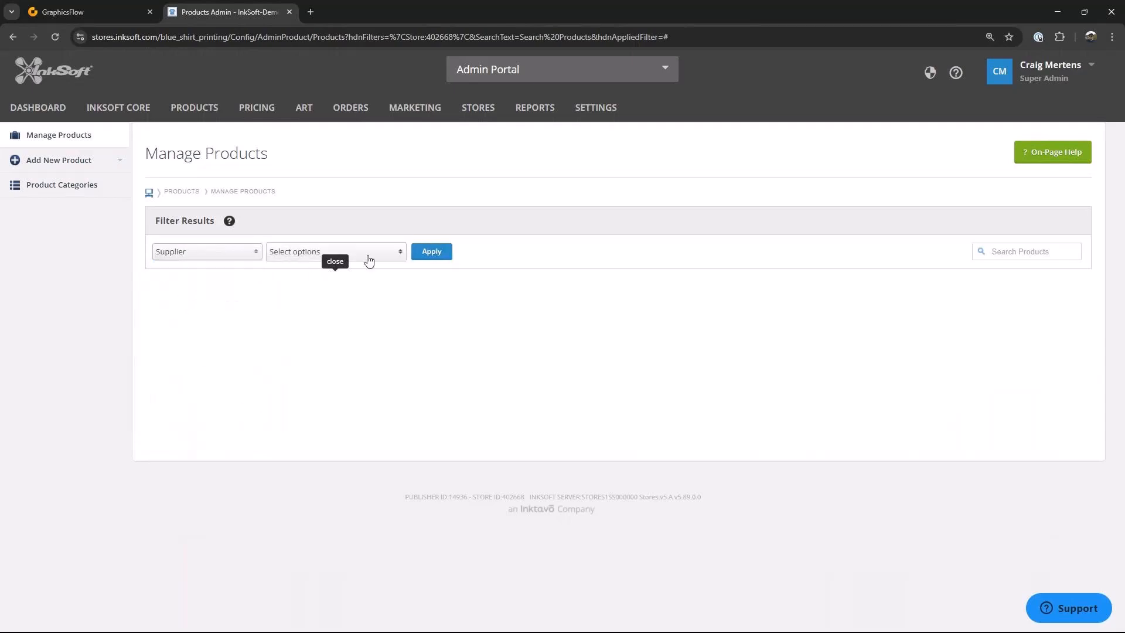
pyautogui.click(400, 256)
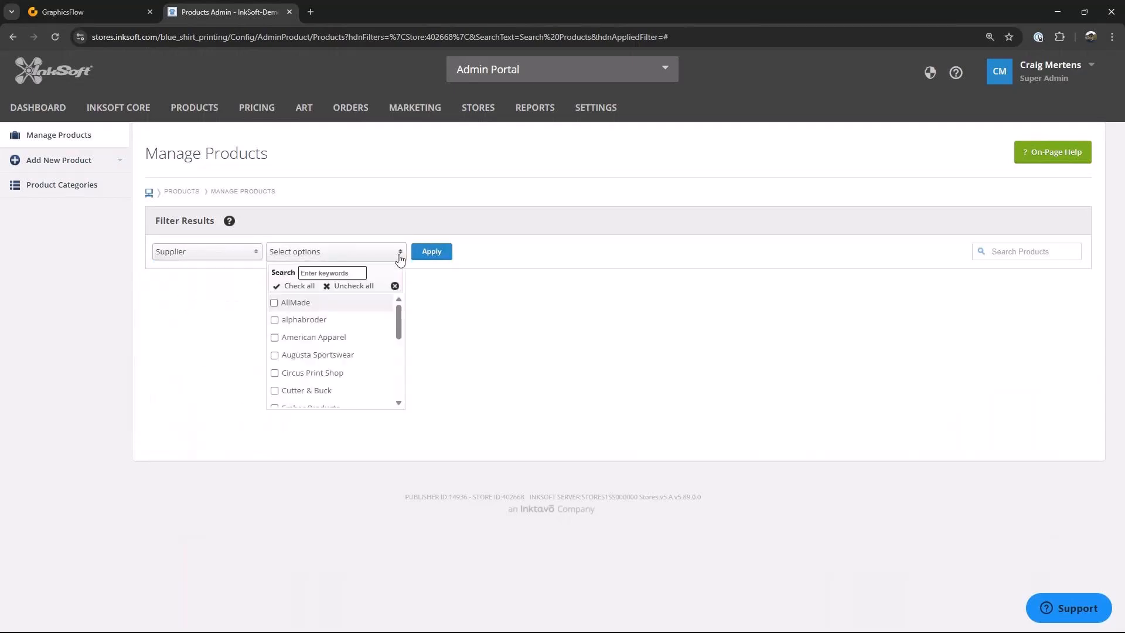
pyautogui.click(296, 286)
pyautogui.click(431, 252)
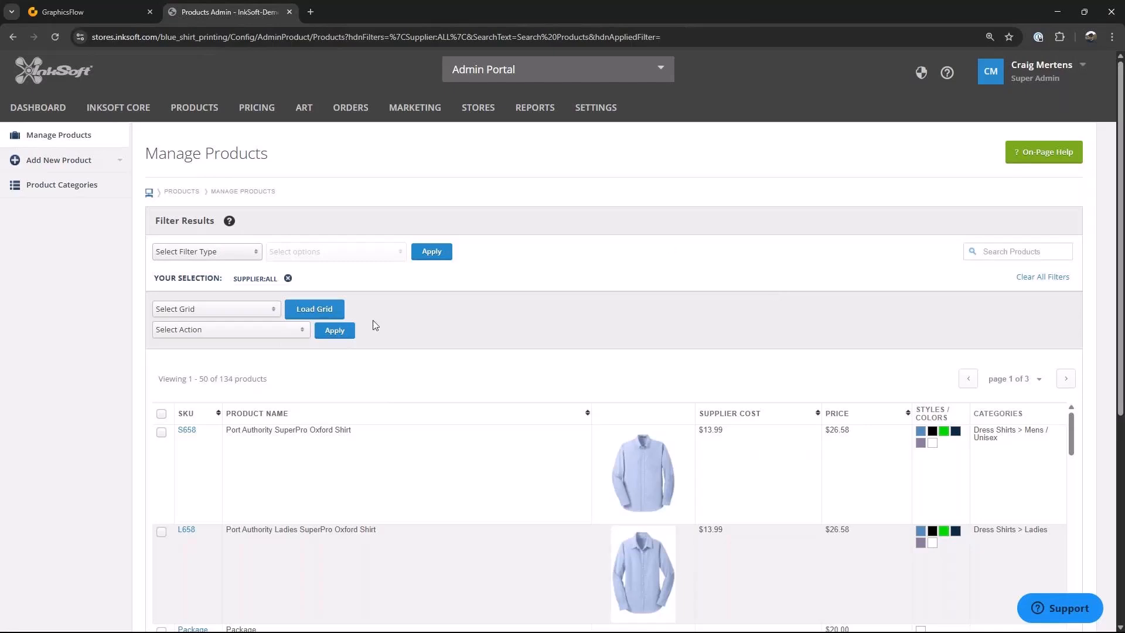
# Step: Open the Port Authority SuperPro Oxford Shirt (S658) and disable its 4XL size
pyautogui.click(187, 431)
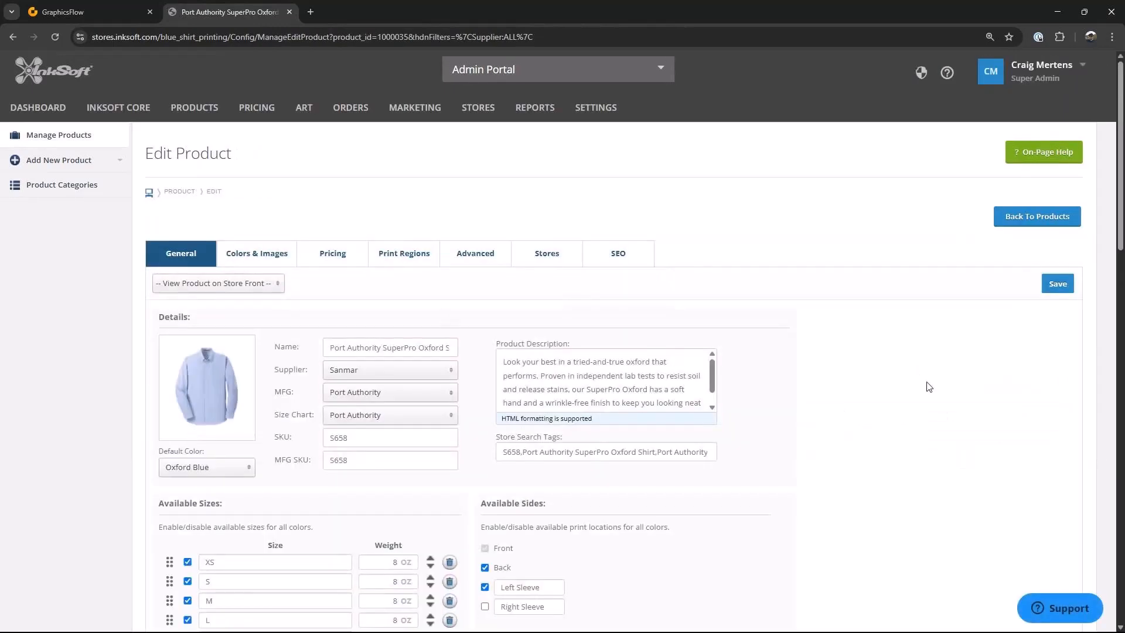
pyautogui.scroll(-3, 927, 387)
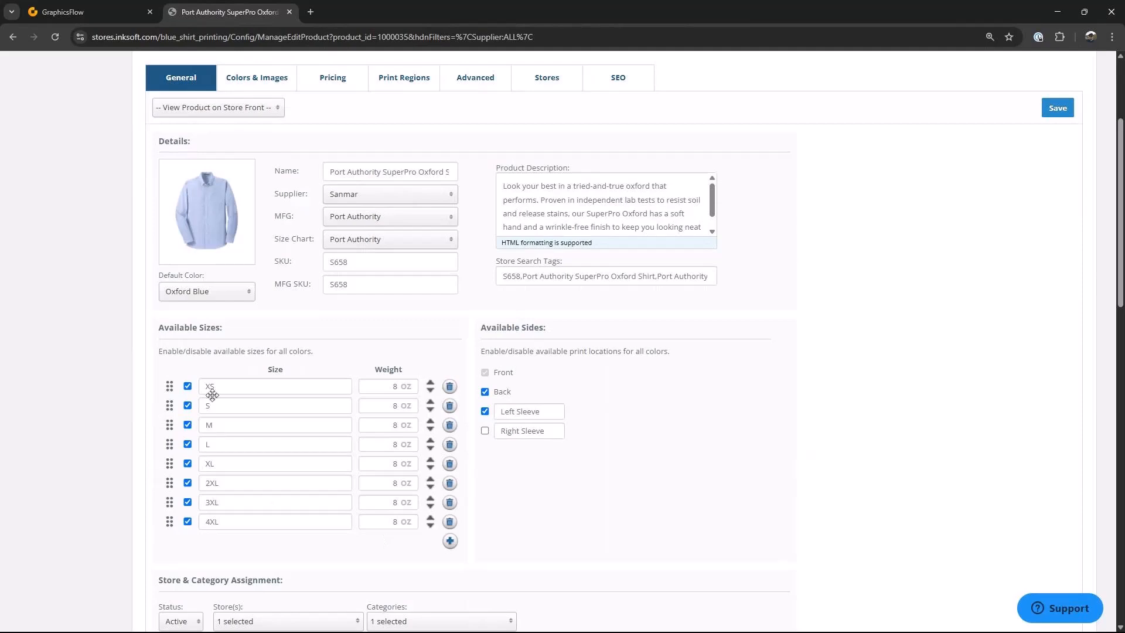
pyautogui.click(187, 521)
# Step: Uncheck the Design Online and Buy Blank default blank purchase options for the product
pyautogui.scroll(-5, 633, 426)
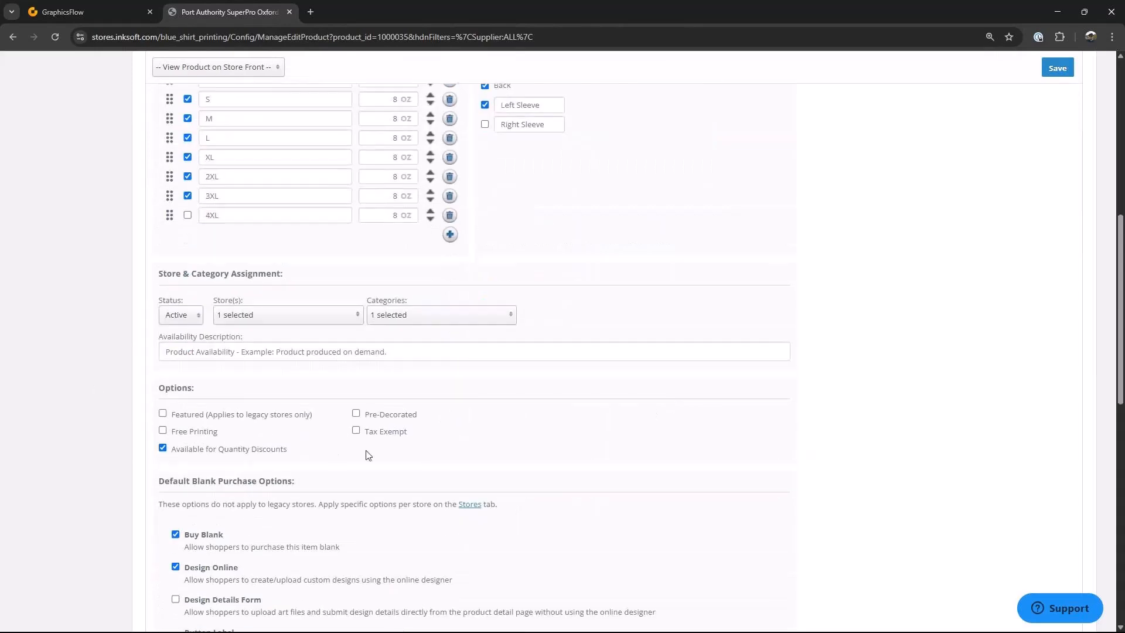
pyautogui.scroll(-1, 368, 455)
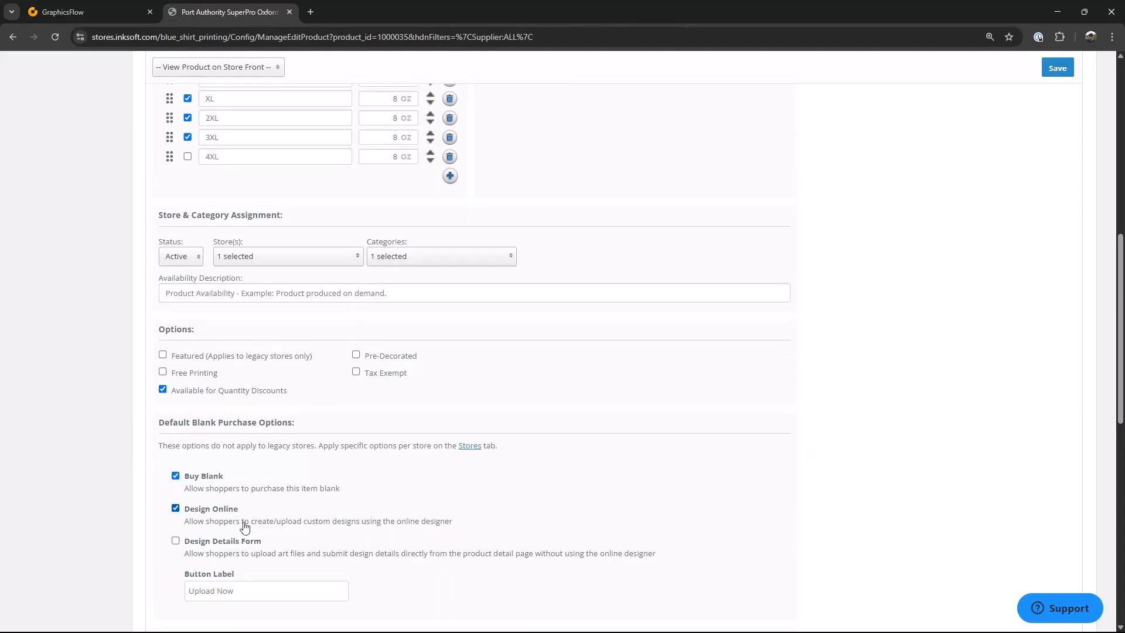
pyautogui.scroll(-1, 445, 521)
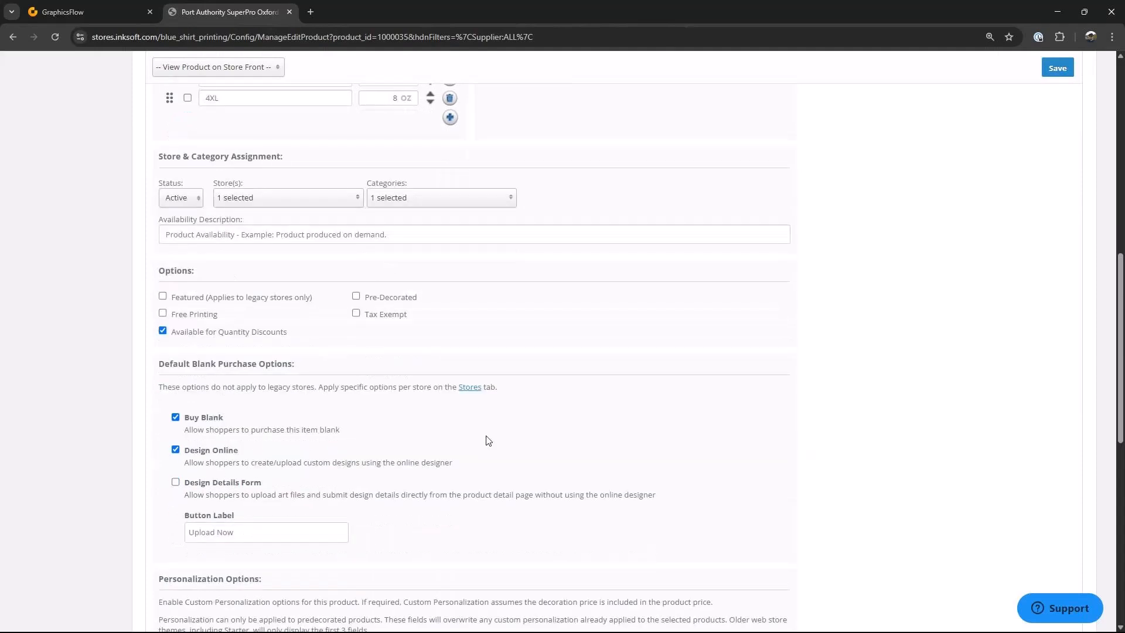
pyautogui.click(175, 449)
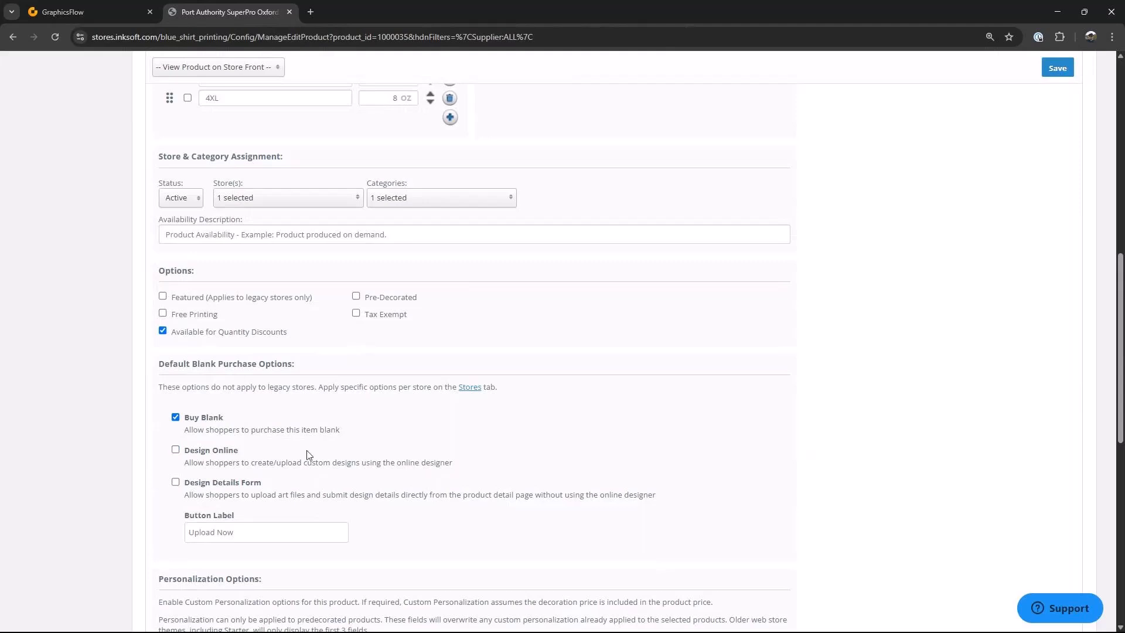
pyautogui.click(175, 417)
# Step: Review the product's category assignment list
pyautogui.scroll(1, 325, 433)
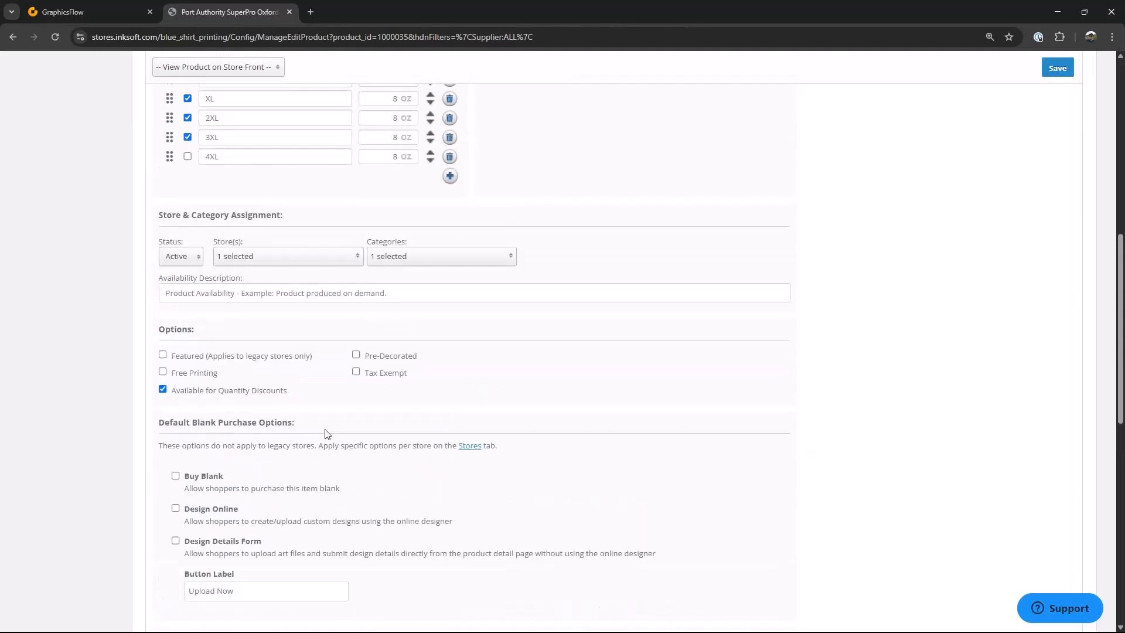
pyautogui.scroll(2, 582, 426)
pyautogui.scroll(2, 586, 402)
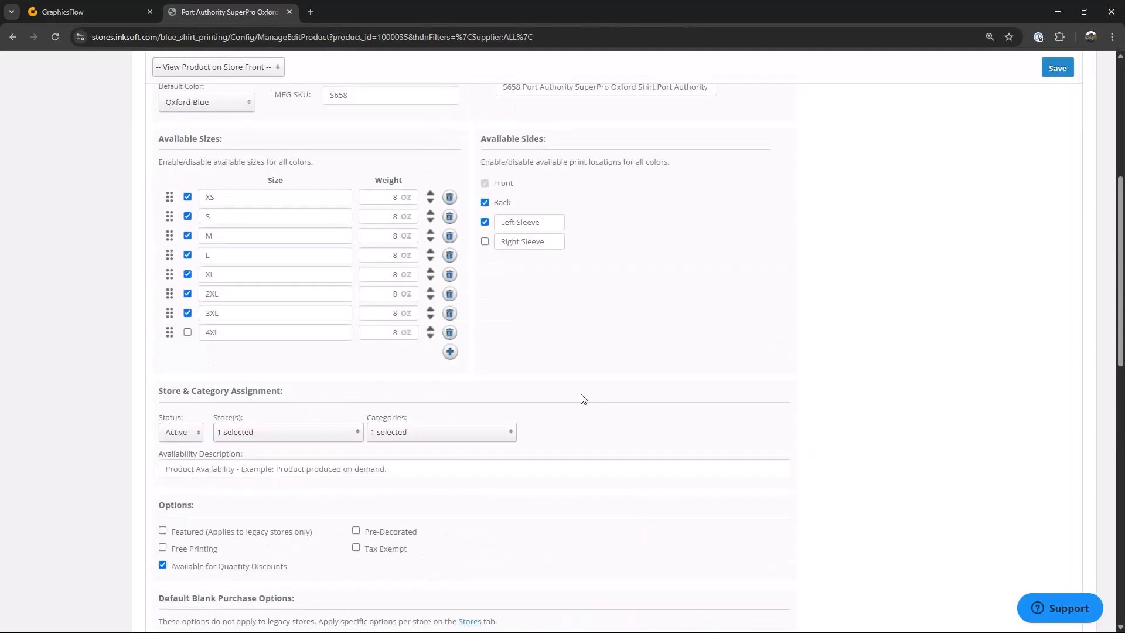
pyautogui.click(512, 432)
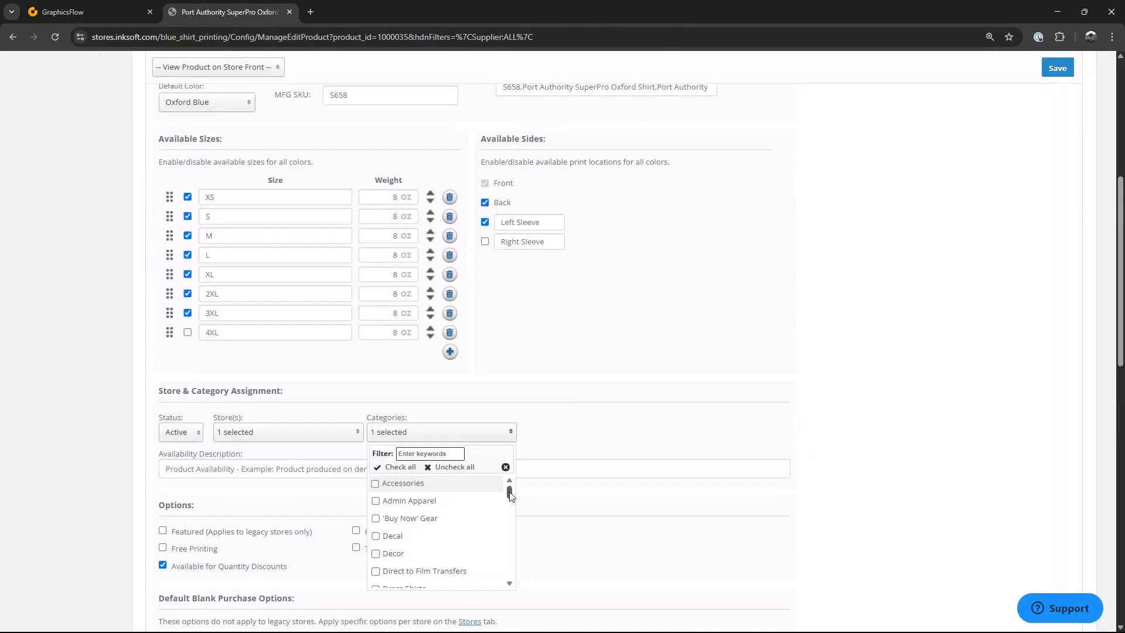
pyautogui.scroll(-2, 509, 506)
pyautogui.click(621, 445)
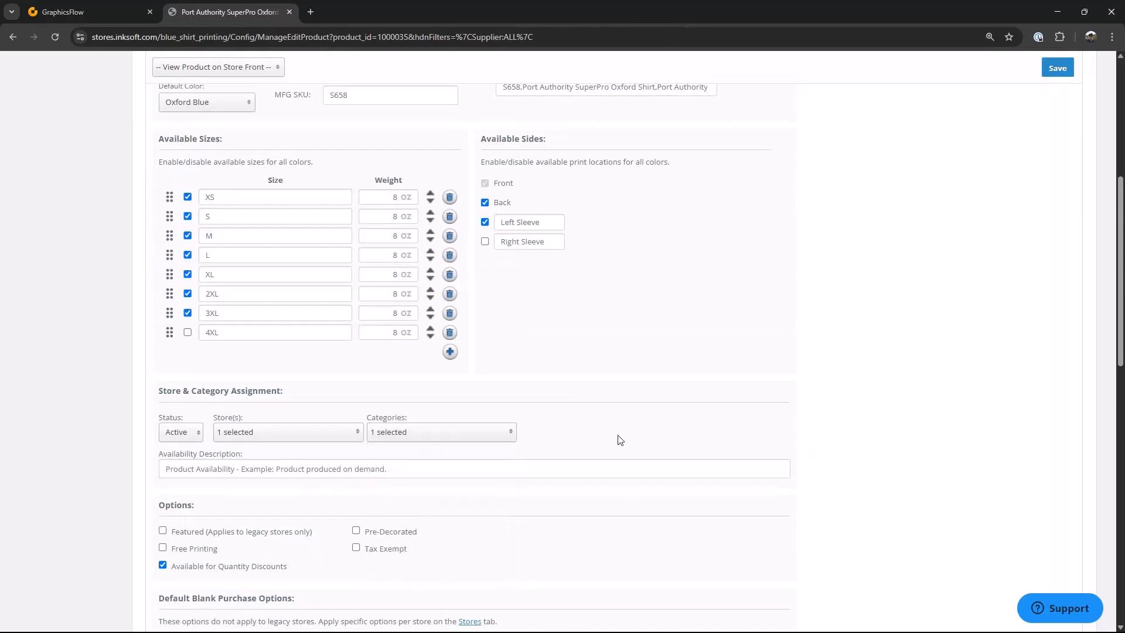
# Step: Review which stores the product is assigned to in the store list
pyautogui.click(358, 432)
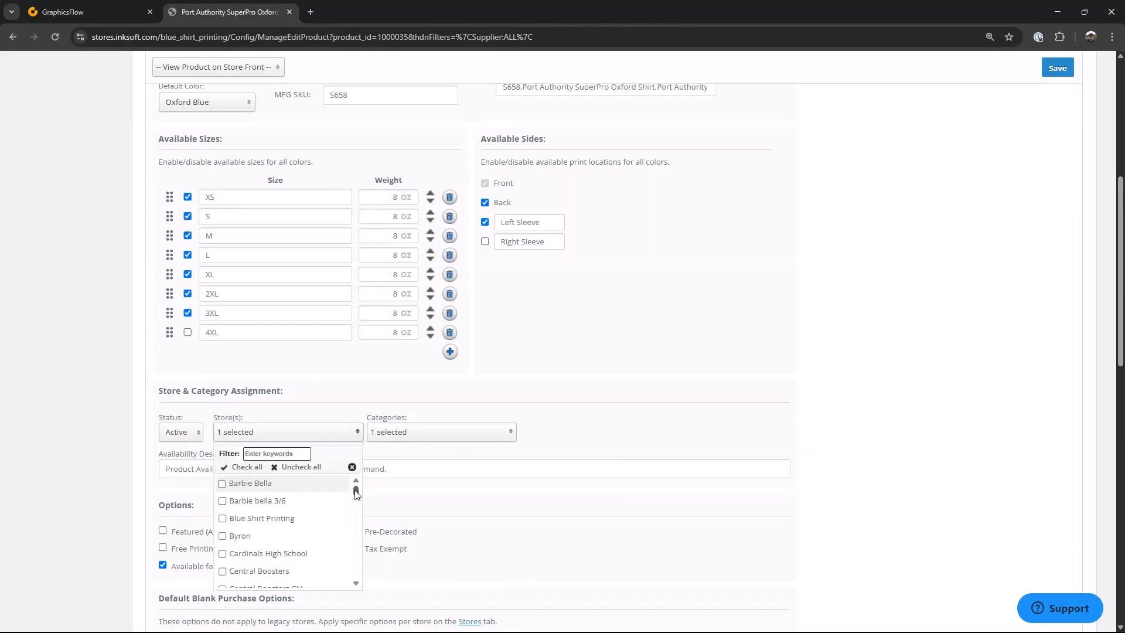
pyautogui.moveTo(358, 494); pyautogui.dragTo(355, 531)
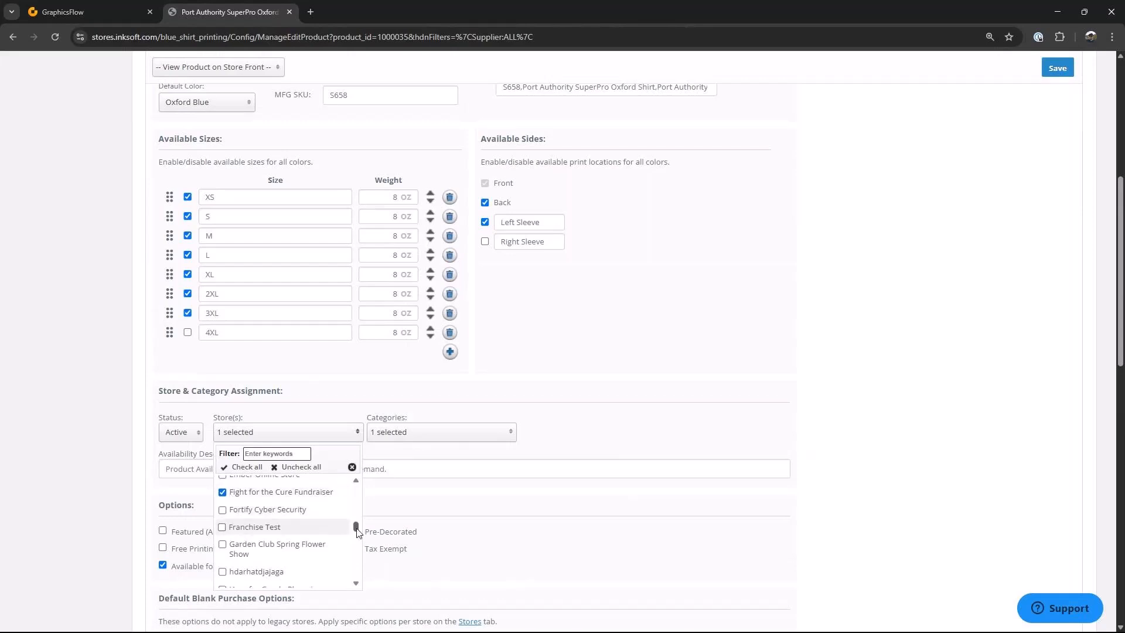
pyautogui.moveTo(357, 528); pyautogui.dragTo(361, 484)
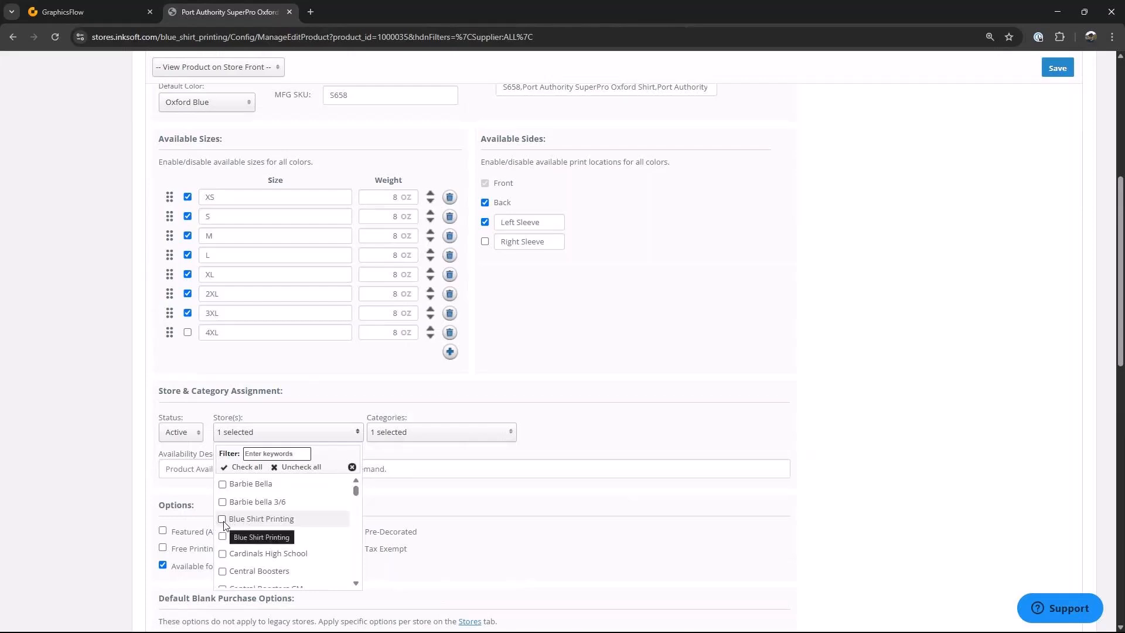
pyautogui.click(472, 392)
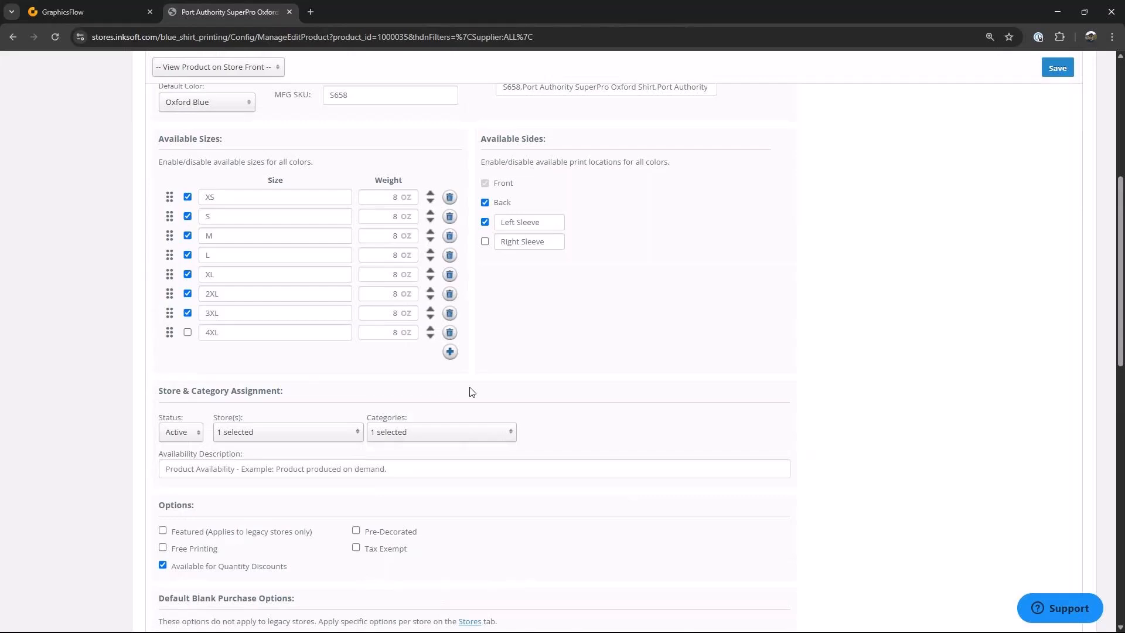
pyautogui.click(357, 433)
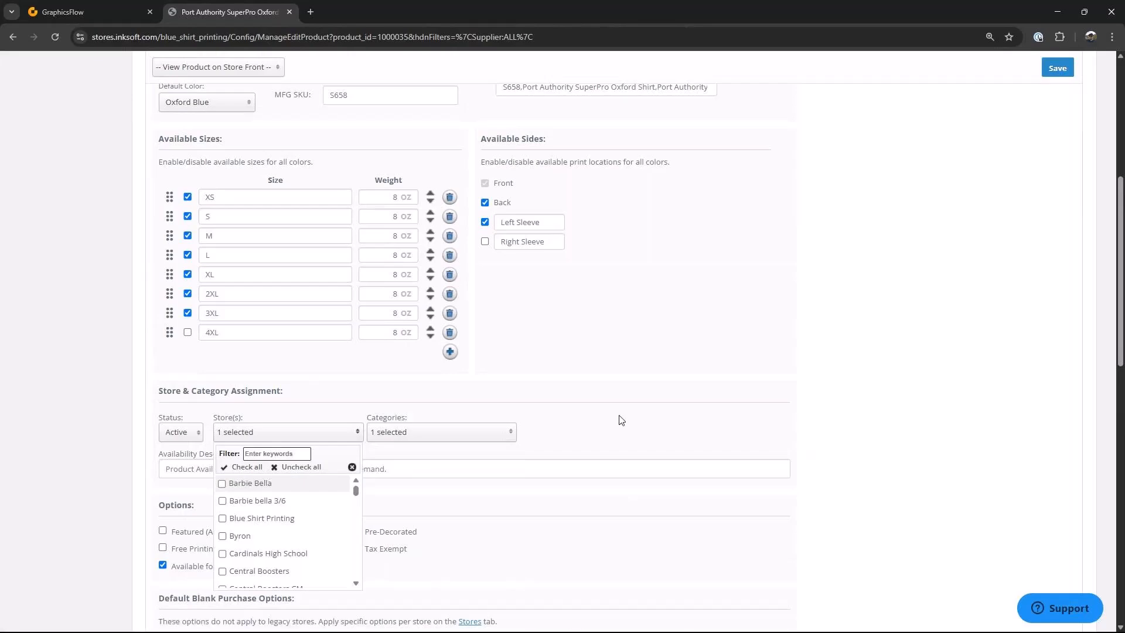
pyautogui.click(816, 384)
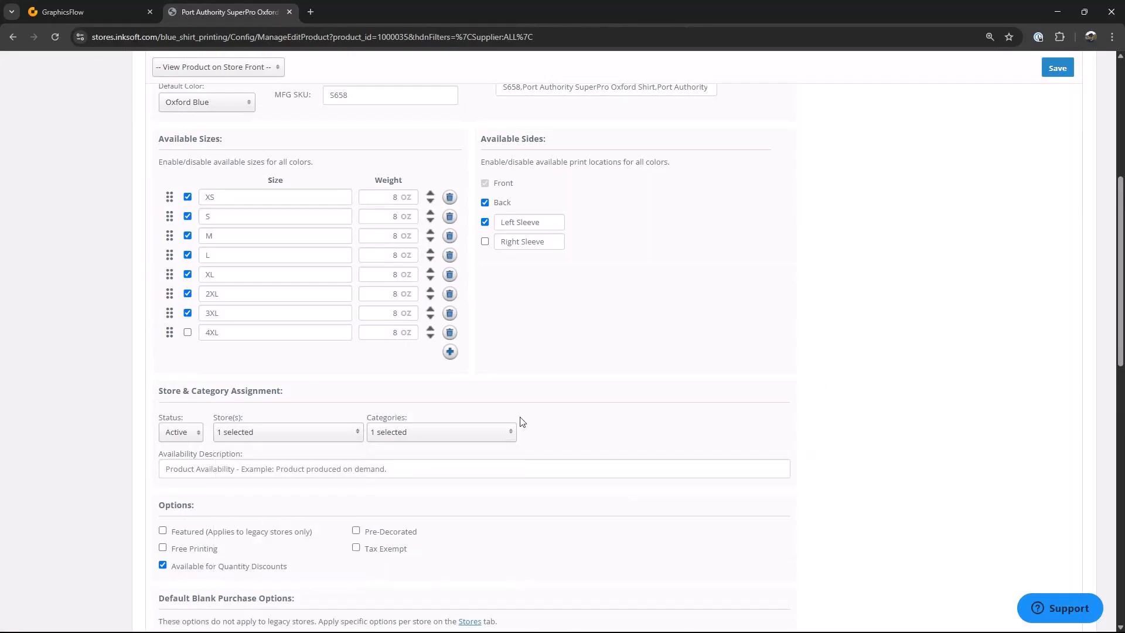
# Step: Set the product's decoration methods to Digital Print, Screen Print and Embroidery
pyautogui.scroll(-1, 521, 422)
pyautogui.scroll(-3, 521, 422)
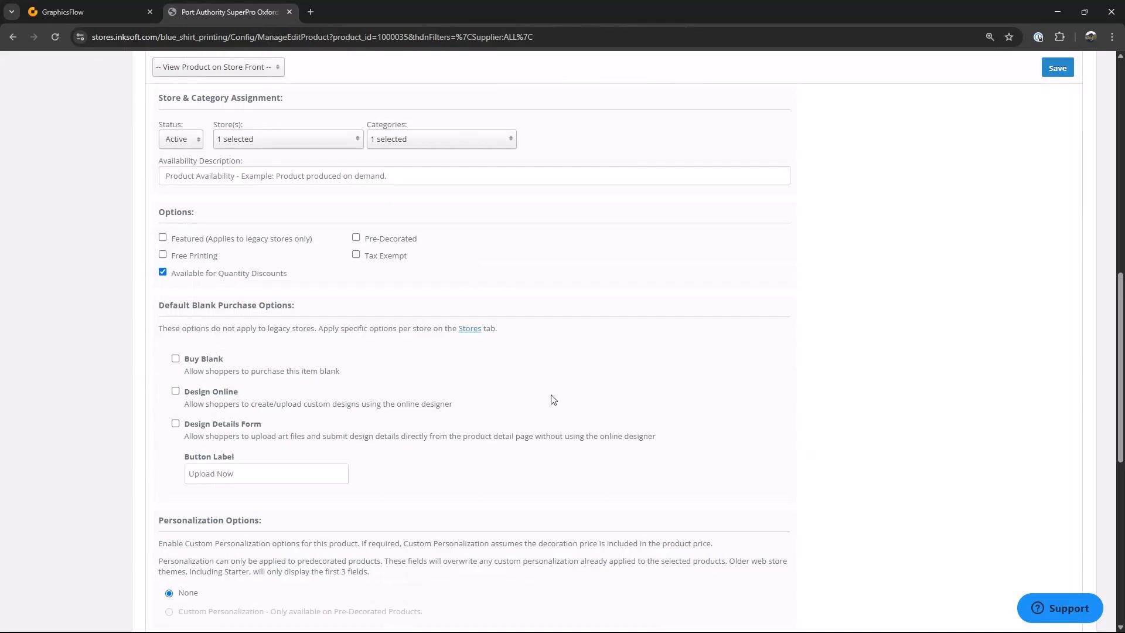
pyautogui.scroll(-4, 553, 400)
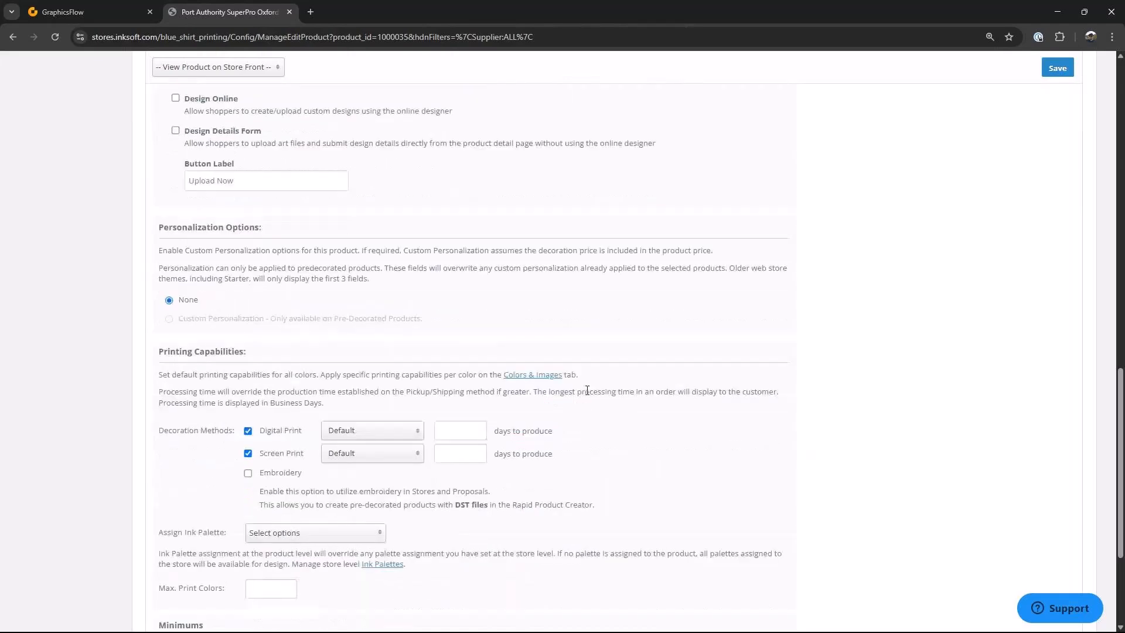
pyautogui.scroll(-1, 690, 394)
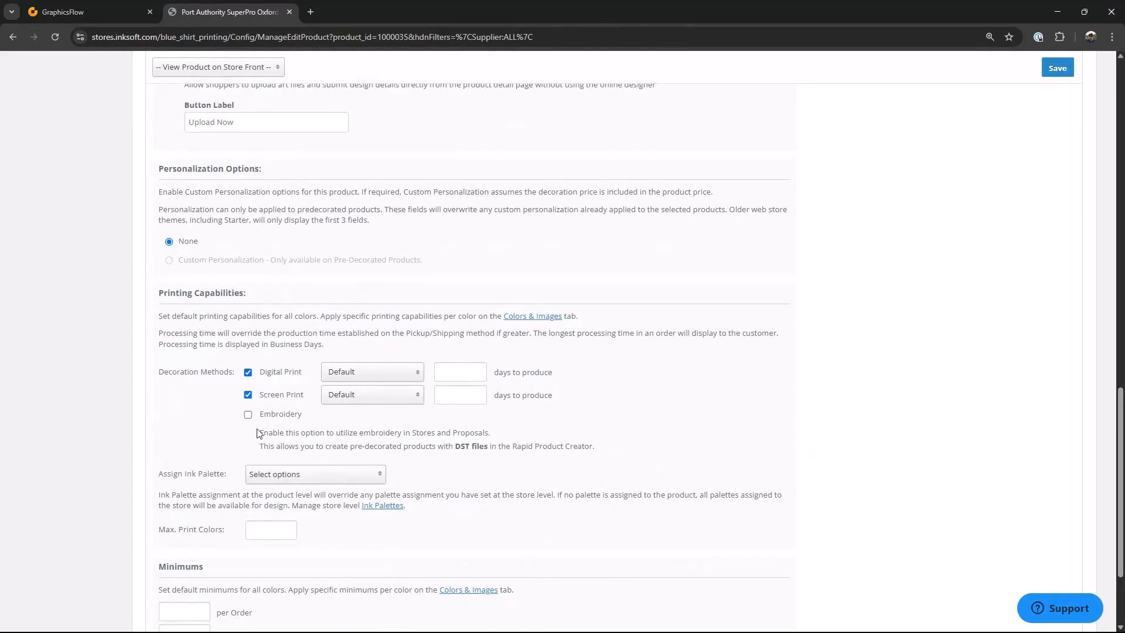
pyautogui.click(248, 395)
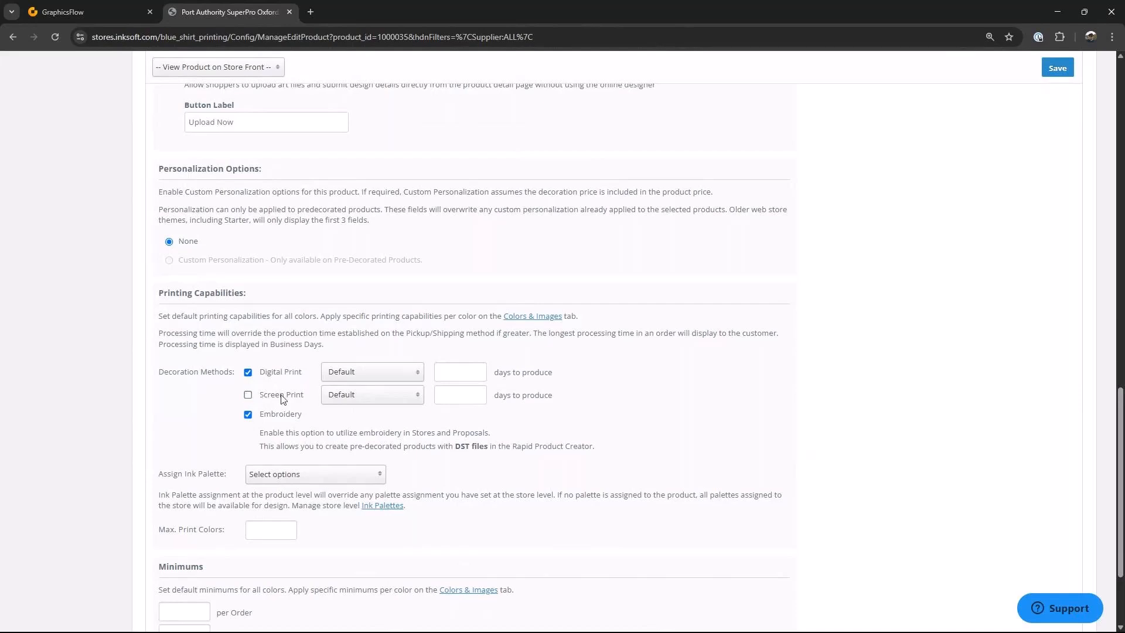
pyautogui.click(249, 373)
pyautogui.click(248, 395)
# Step: Save the changes to the Oxford shirt product
pyautogui.scroll(15, 937, 251)
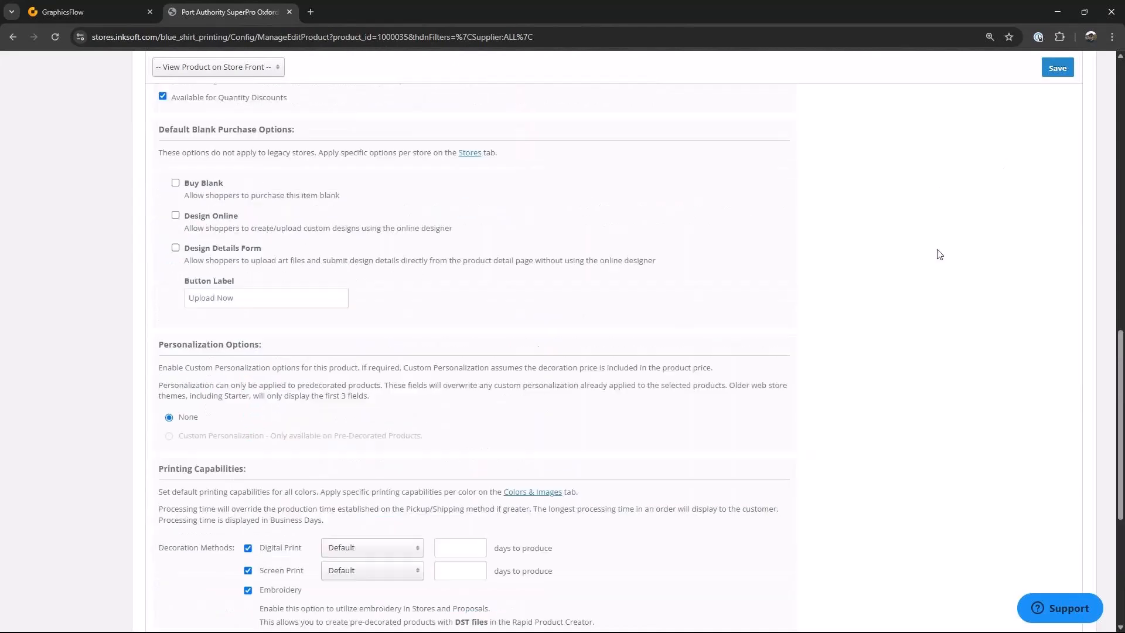
pyautogui.scroll(3, 944, 270)
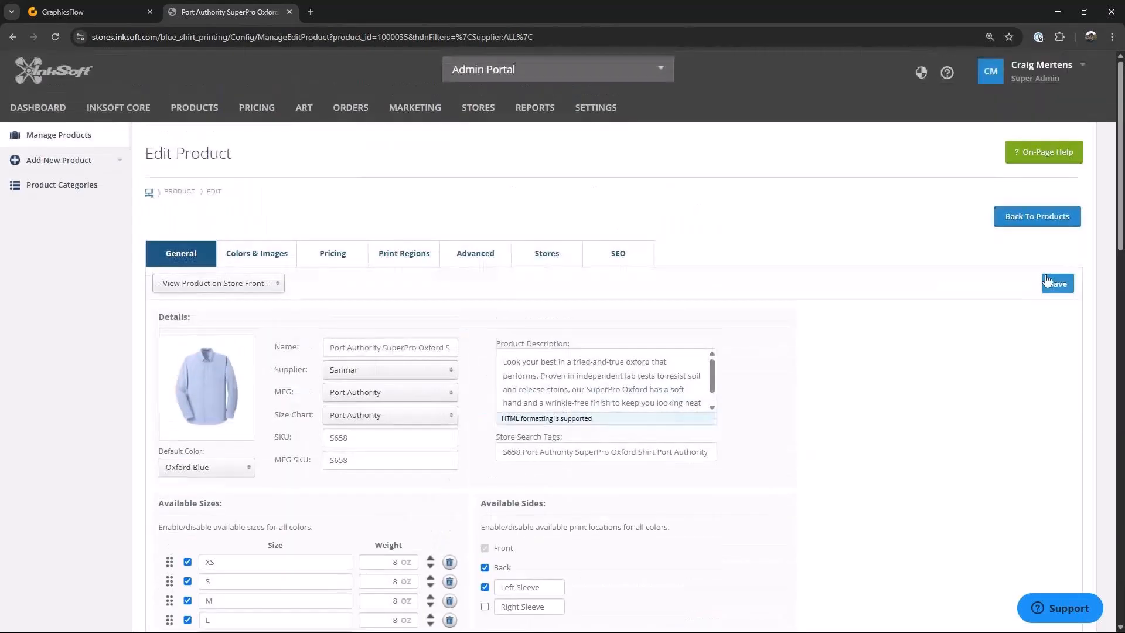
pyautogui.click(1056, 285)
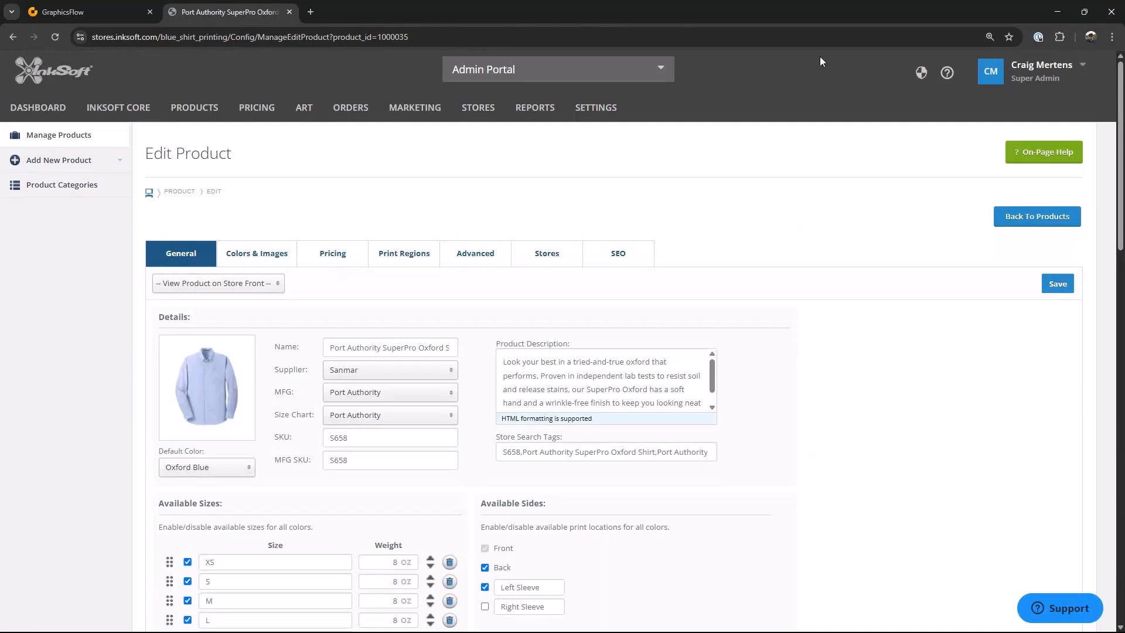
# Step: Start adding a product from the supplier catalog and choose the S&S Activewear catalog
pyautogui.click(121, 165)
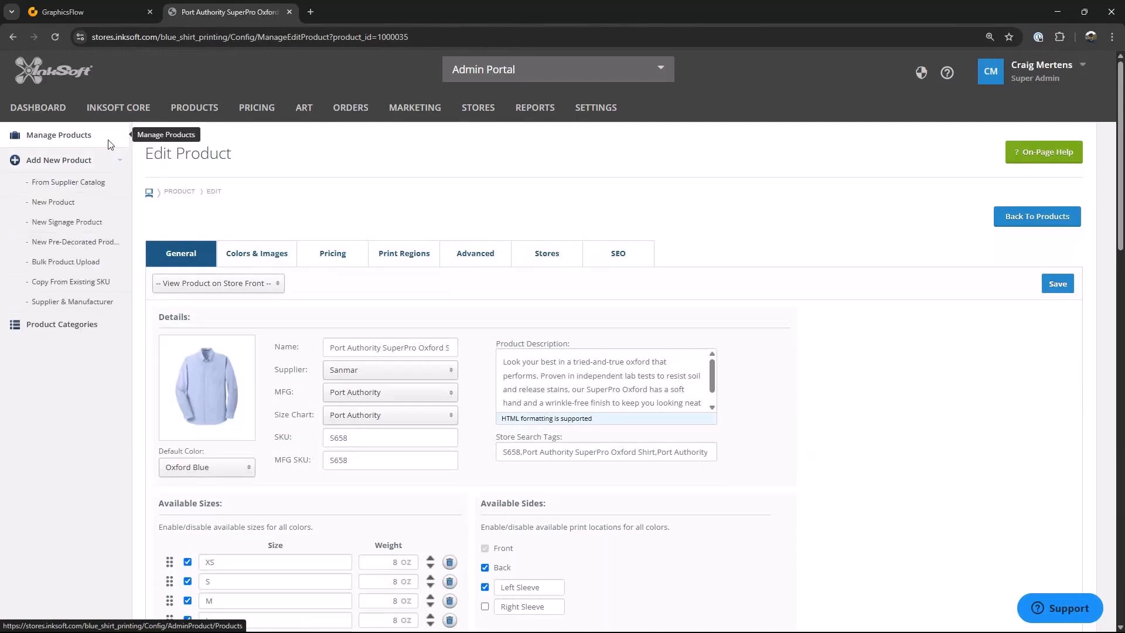
pyautogui.click(89, 186)
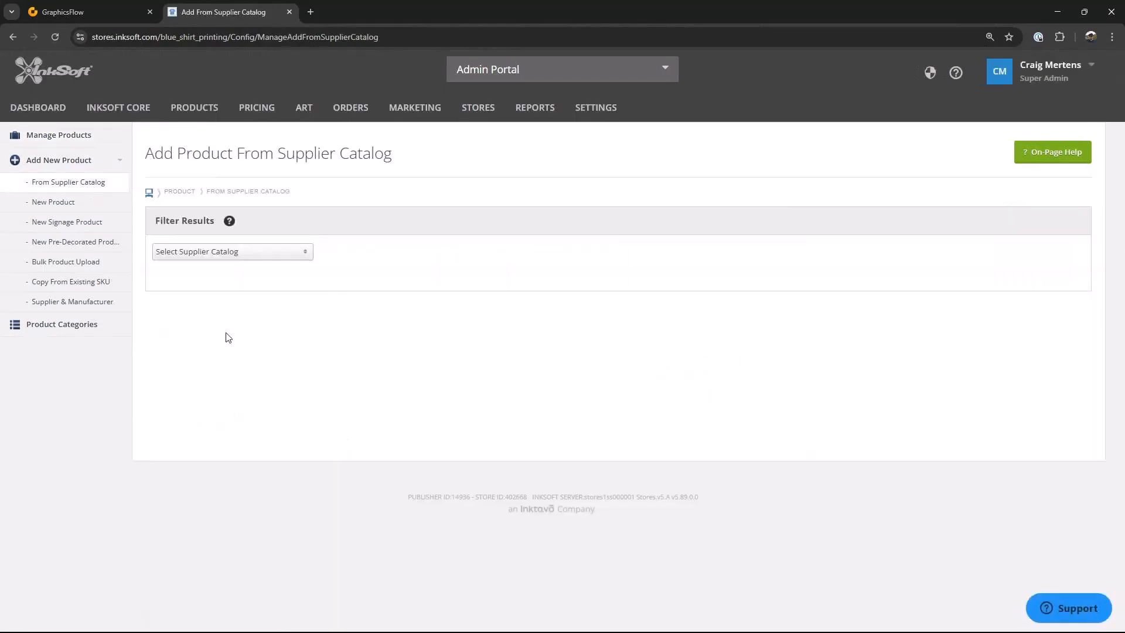
pyautogui.click(306, 253)
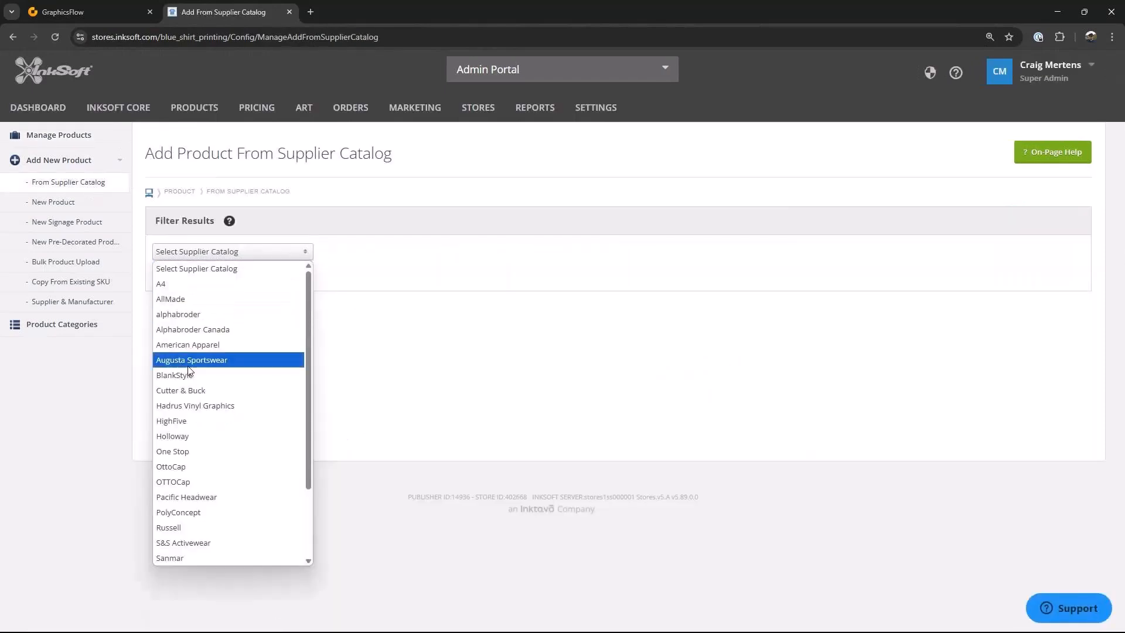
pyautogui.click(185, 543)
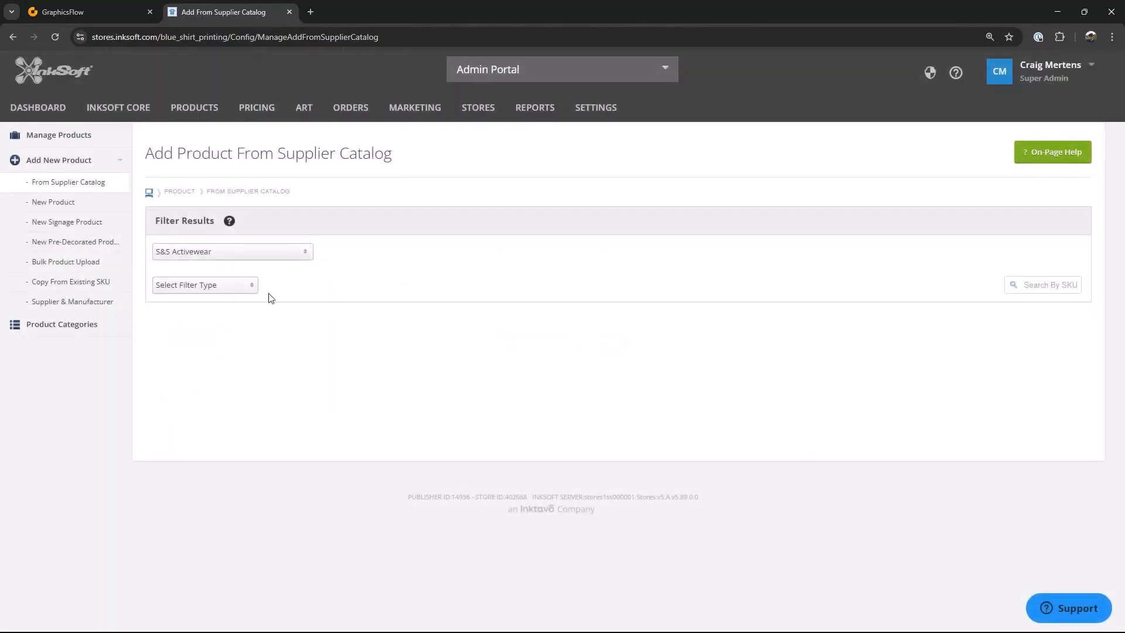
# Step: Filter the S&S Activewear catalog by the manufacturer Independent Trading Co
pyautogui.click(253, 290)
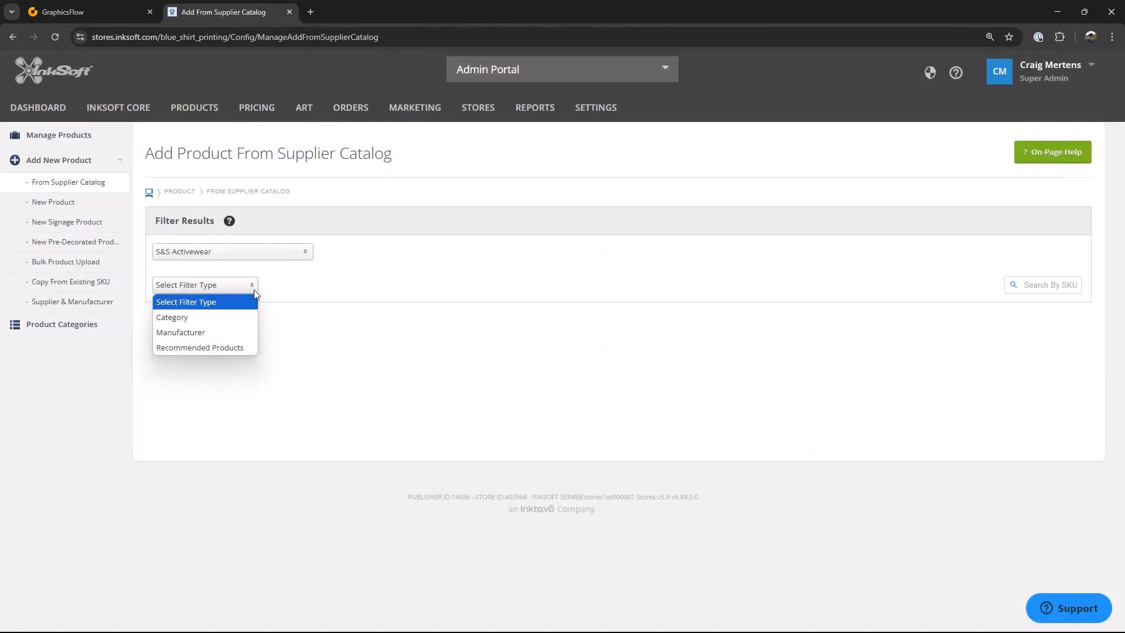
pyautogui.click(188, 332)
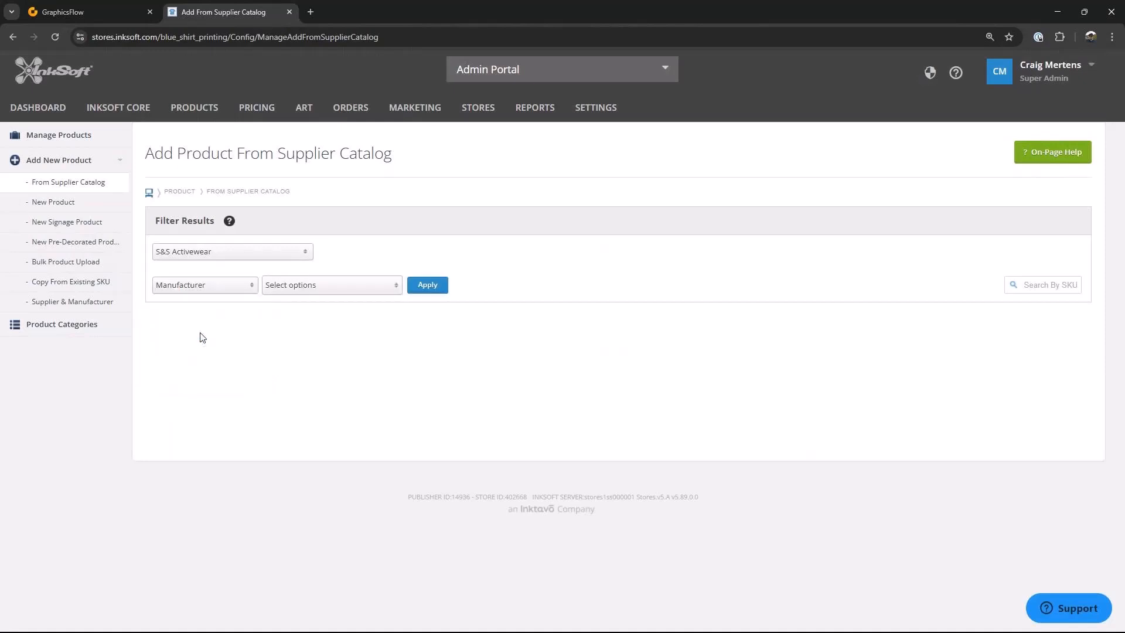
pyautogui.click(391, 290)
pyautogui.scroll(-6, 362, 371)
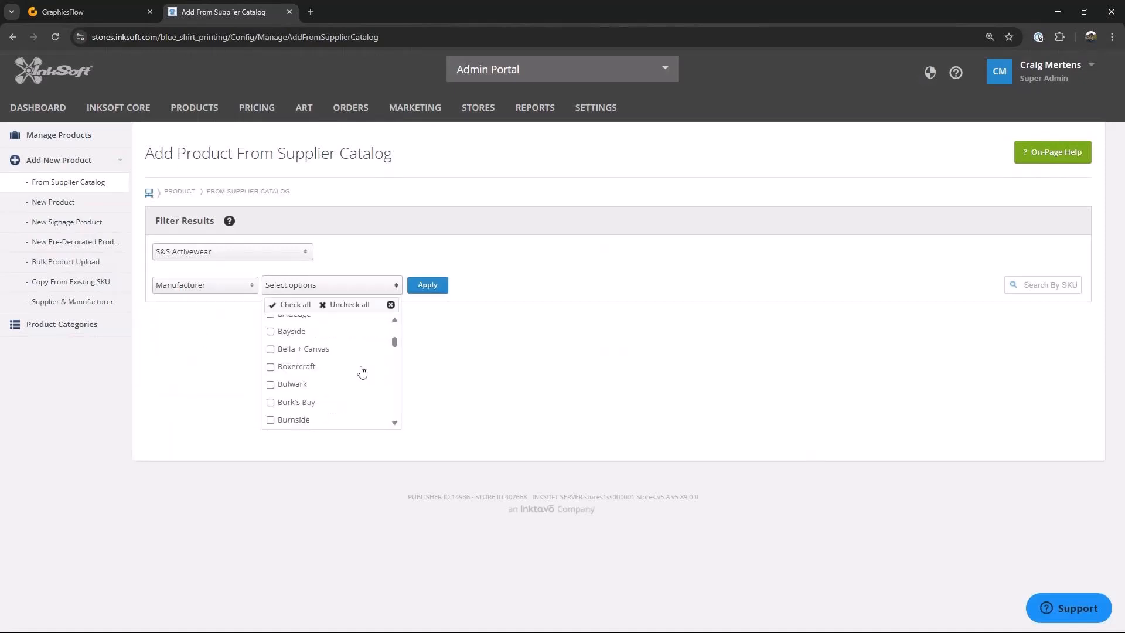
pyautogui.scroll(-5, 361, 371)
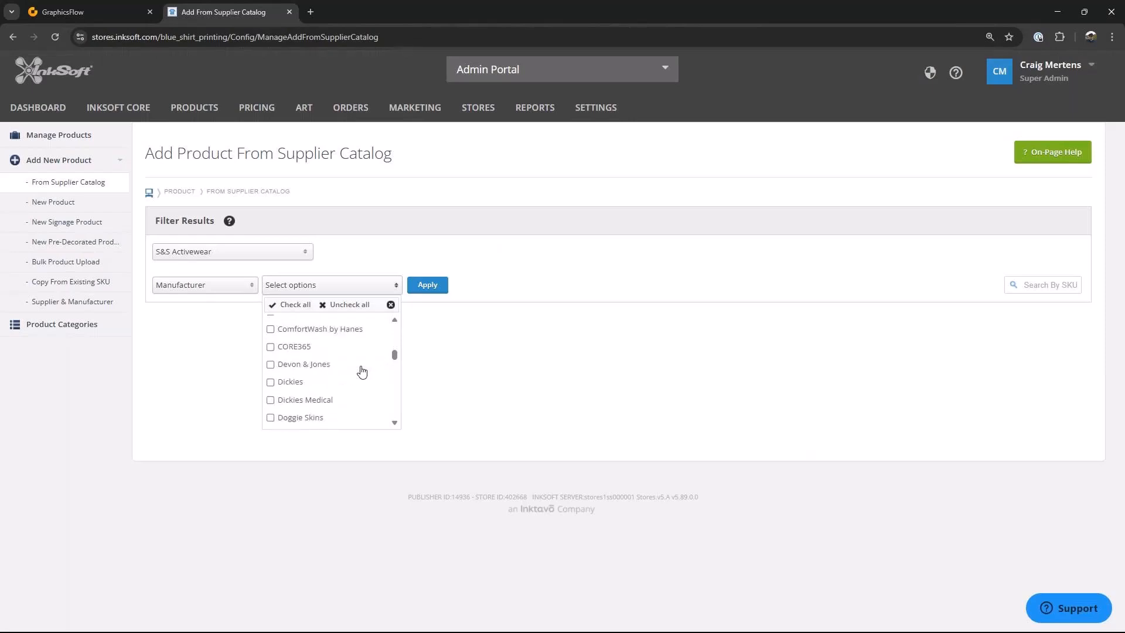
pyautogui.scroll(-3, 362, 371)
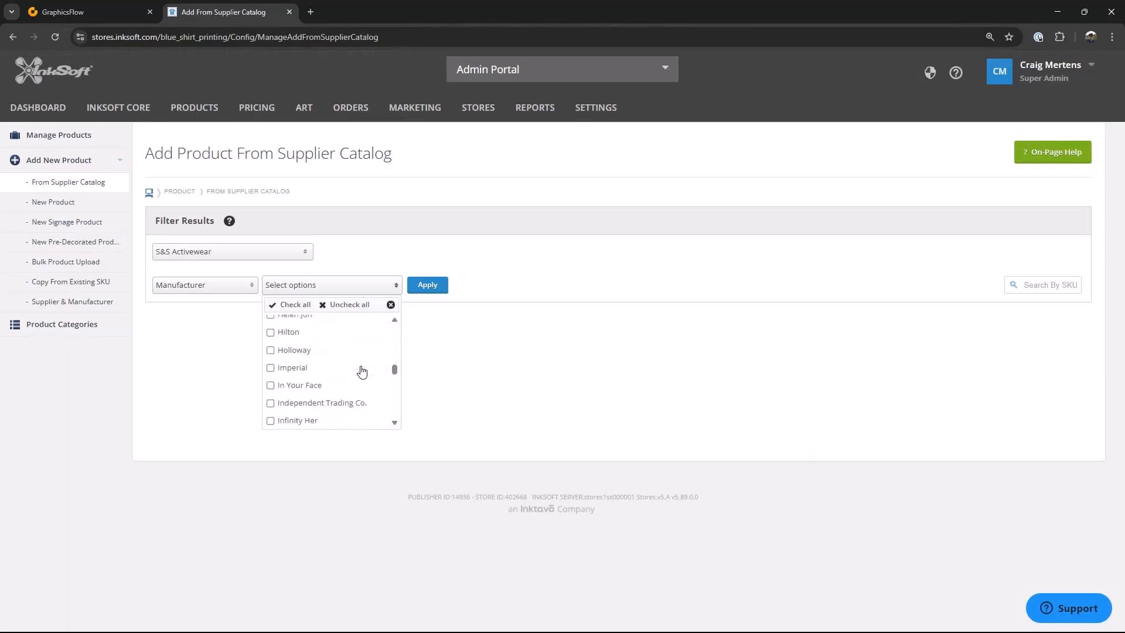
pyautogui.click(270, 373)
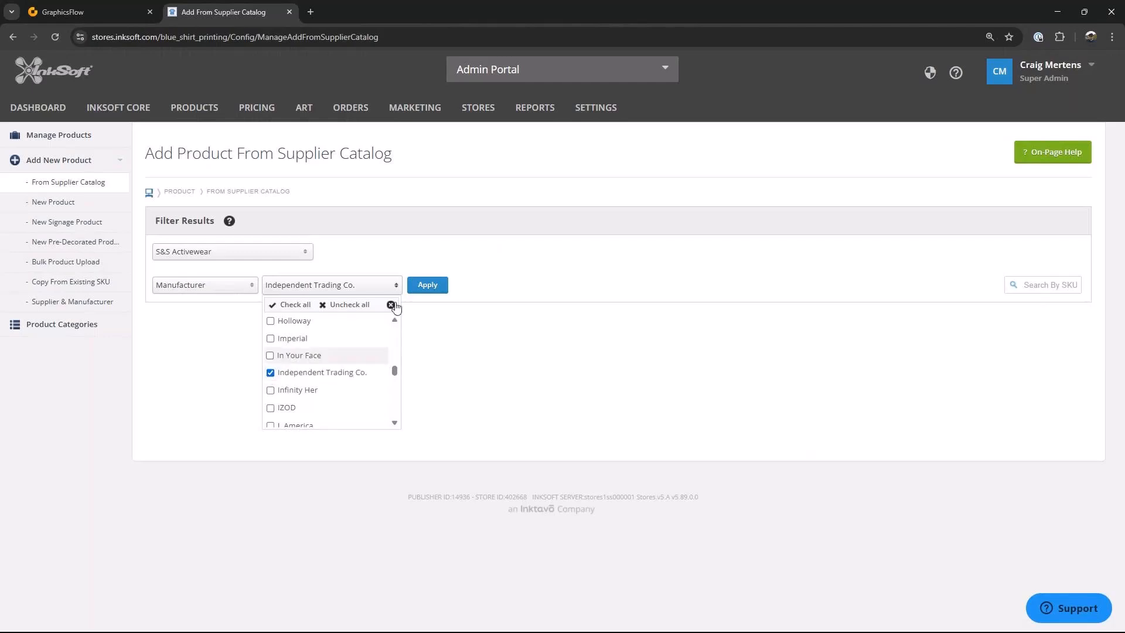
pyautogui.click(428, 285)
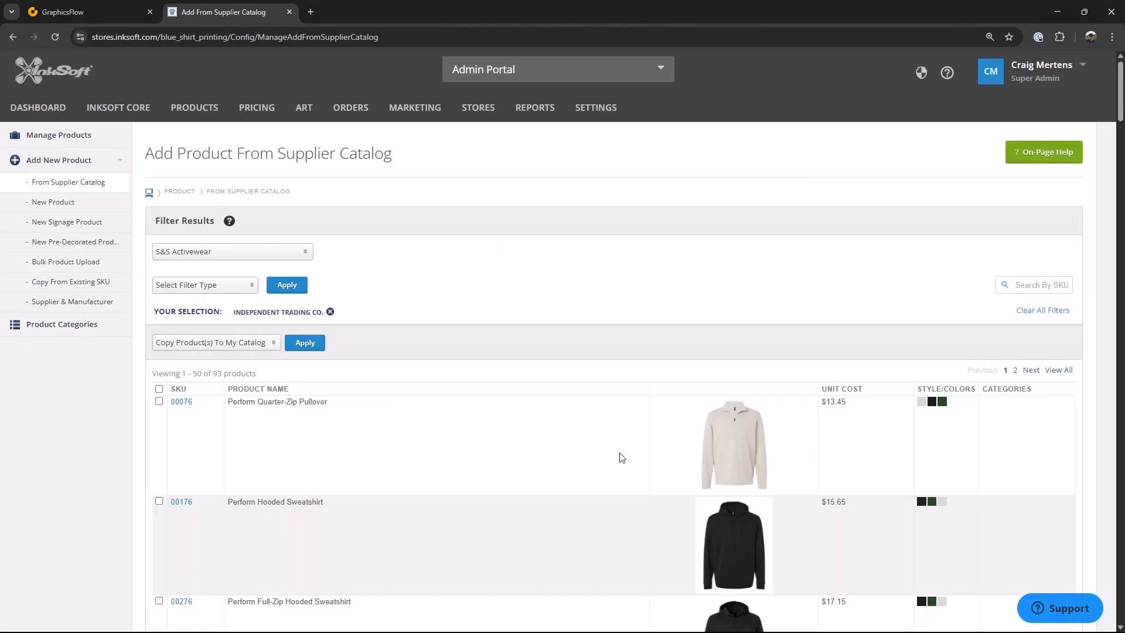
# Step: Copy the Perform Quarter-Zip Pullover (SKU 00076) into the store's product catalog
pyautogui.scroll(-1, 559, 441)
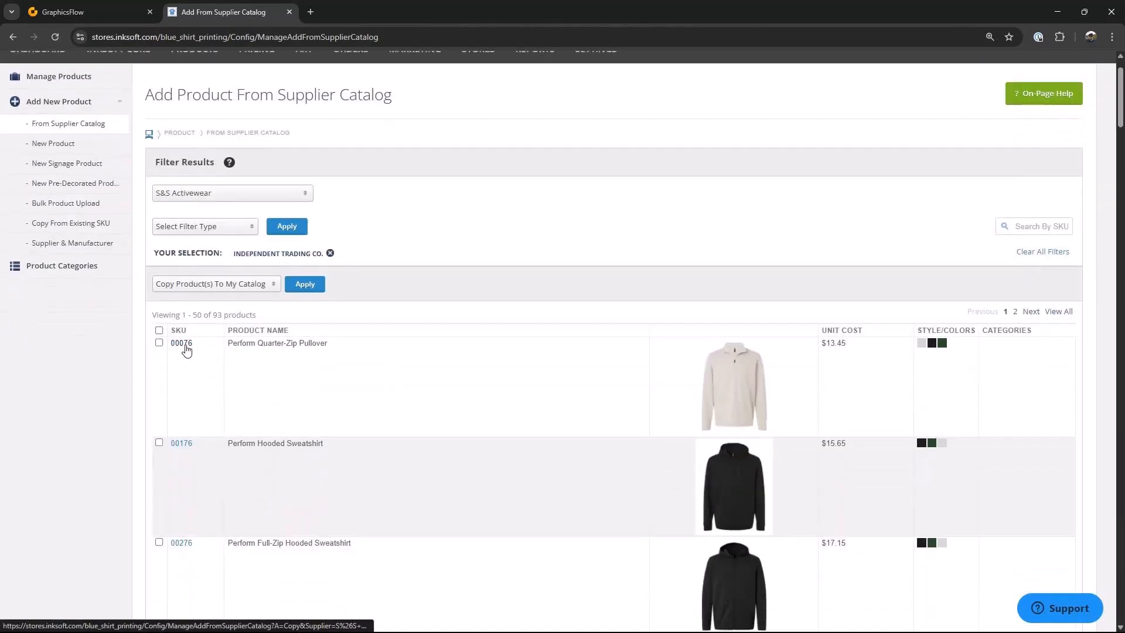
pyautogui.click(187, 349)
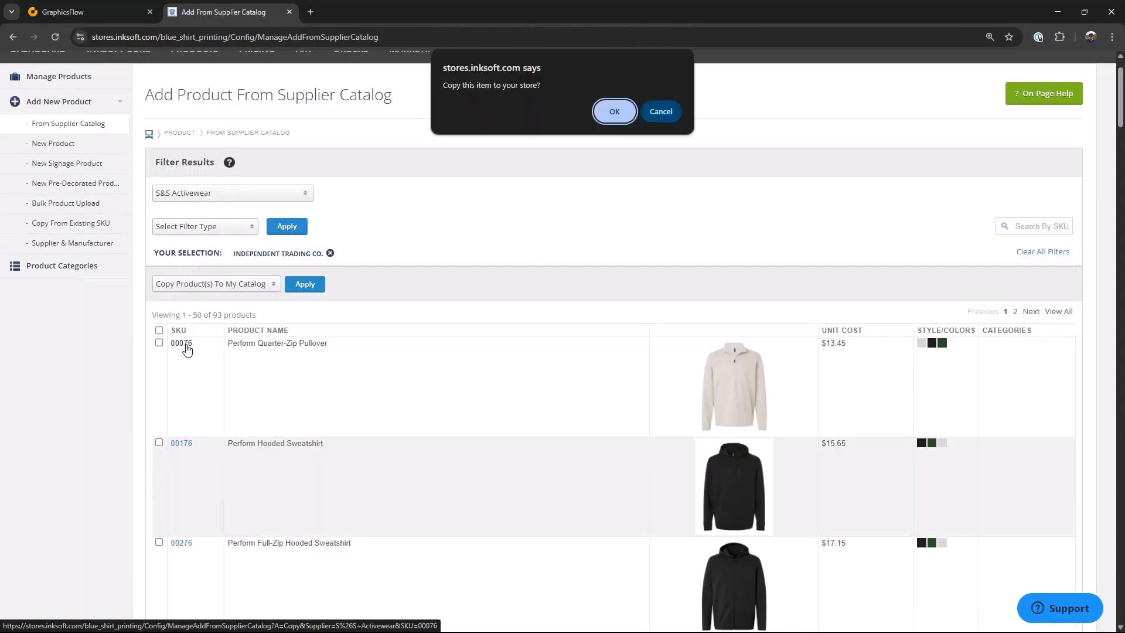
pyautogui.click(606, 117)
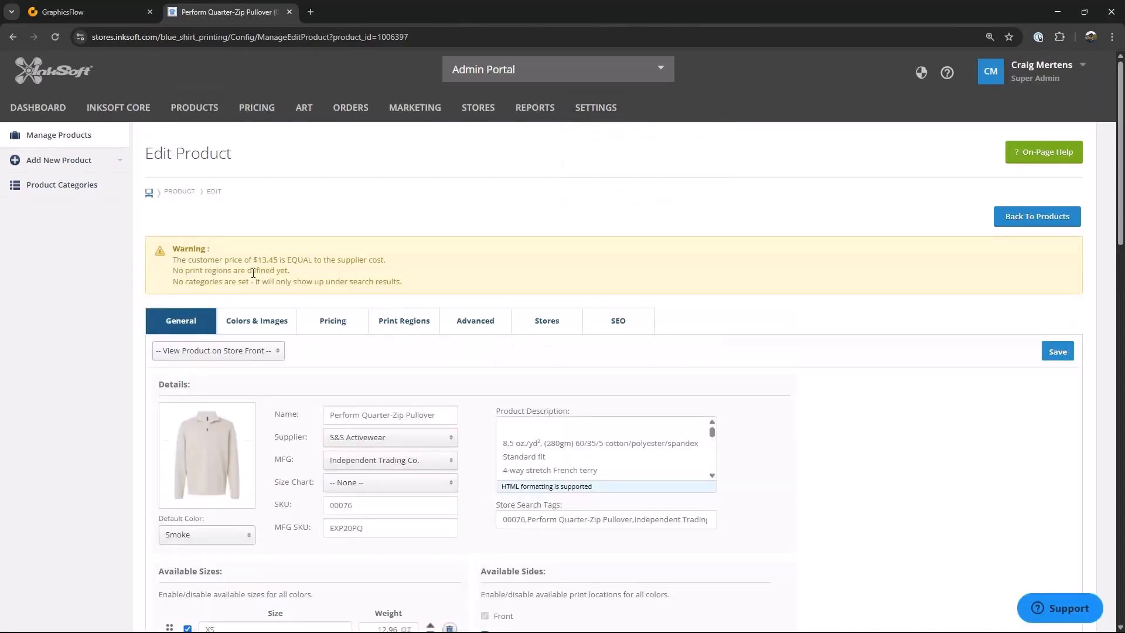
# Step: Assign the pullover to the Dress Shirts > Mens / Unisex and Polo Shirts categories
pyautogui.scroll(-1, 792, 407)
pyautogui.scroll(-4, 792, 407)
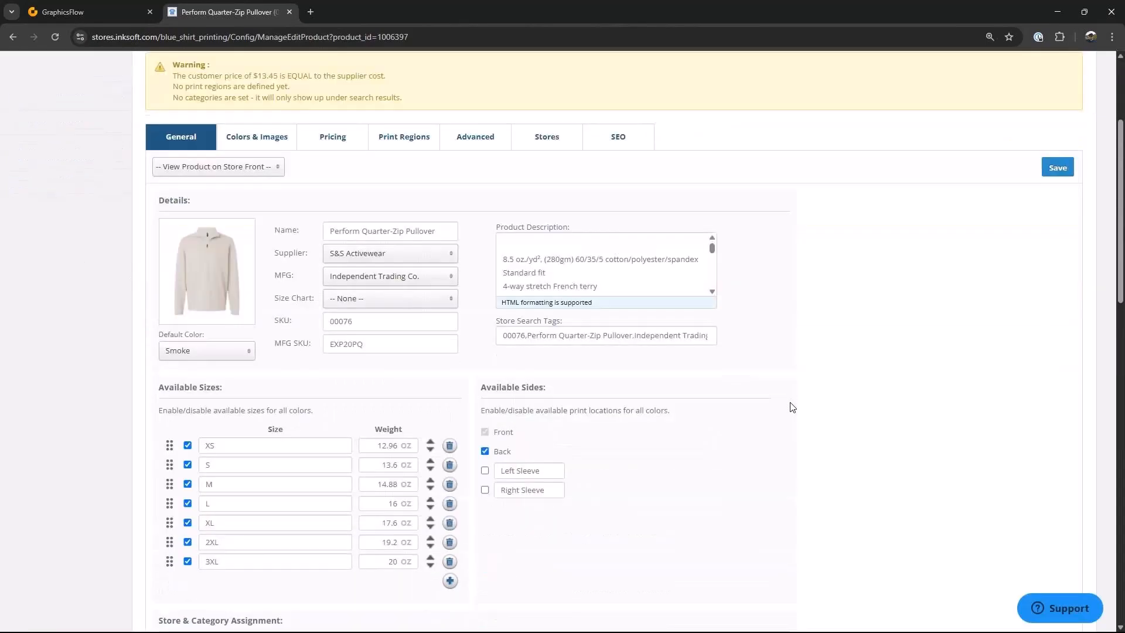
pyautogui.scroll(-3, 699, 382)
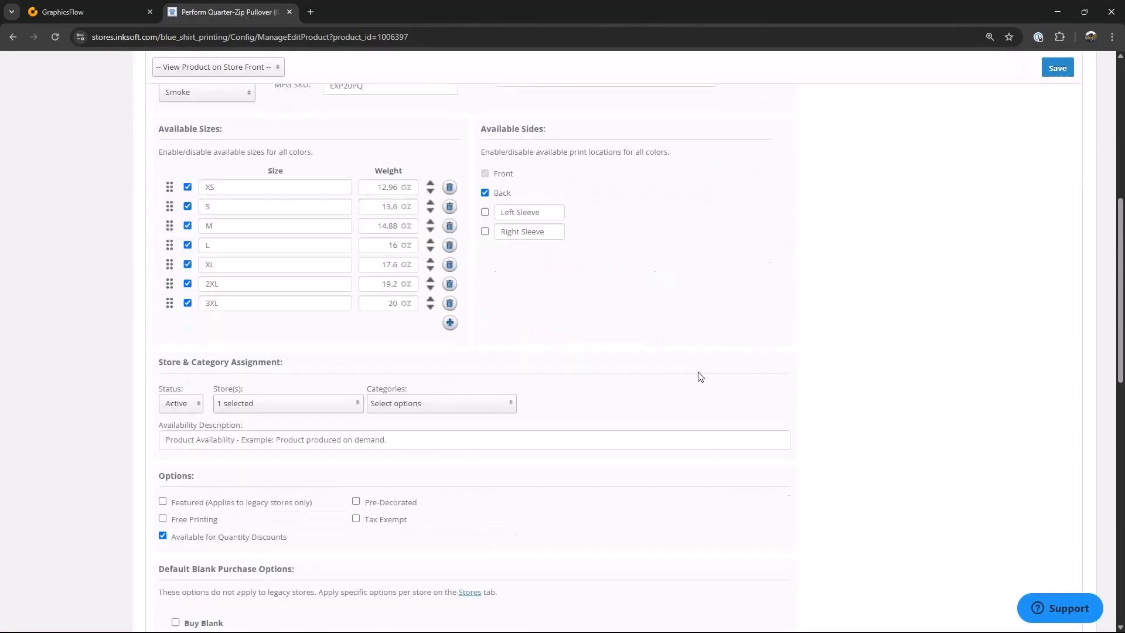
pyautogui.click(511, 364)
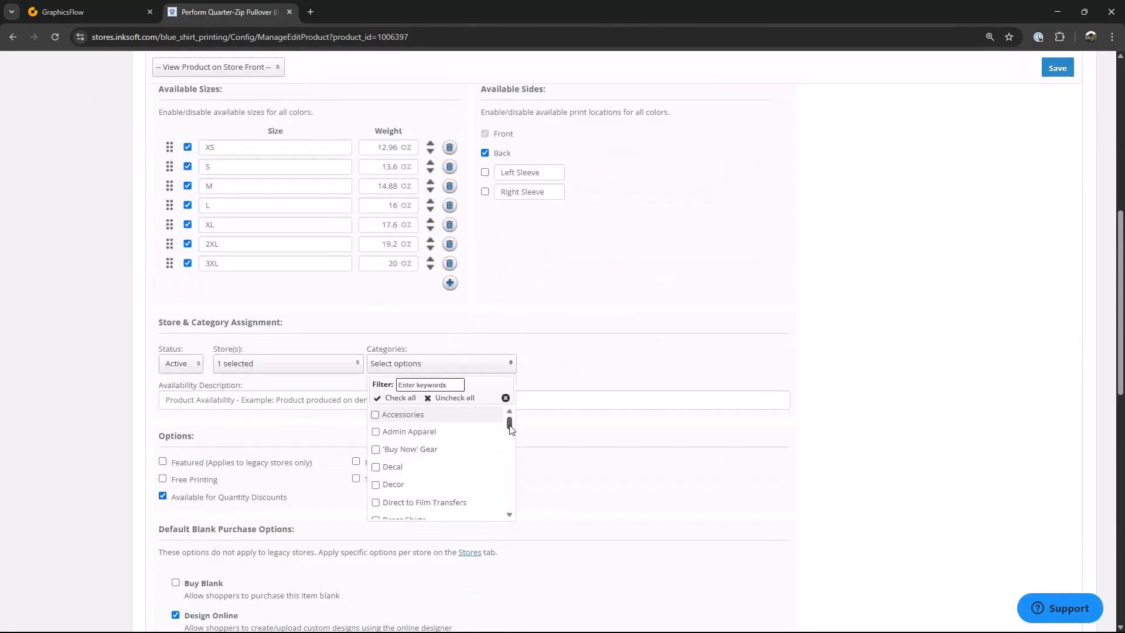
pyautogui.scroll(-2, 508, 427)
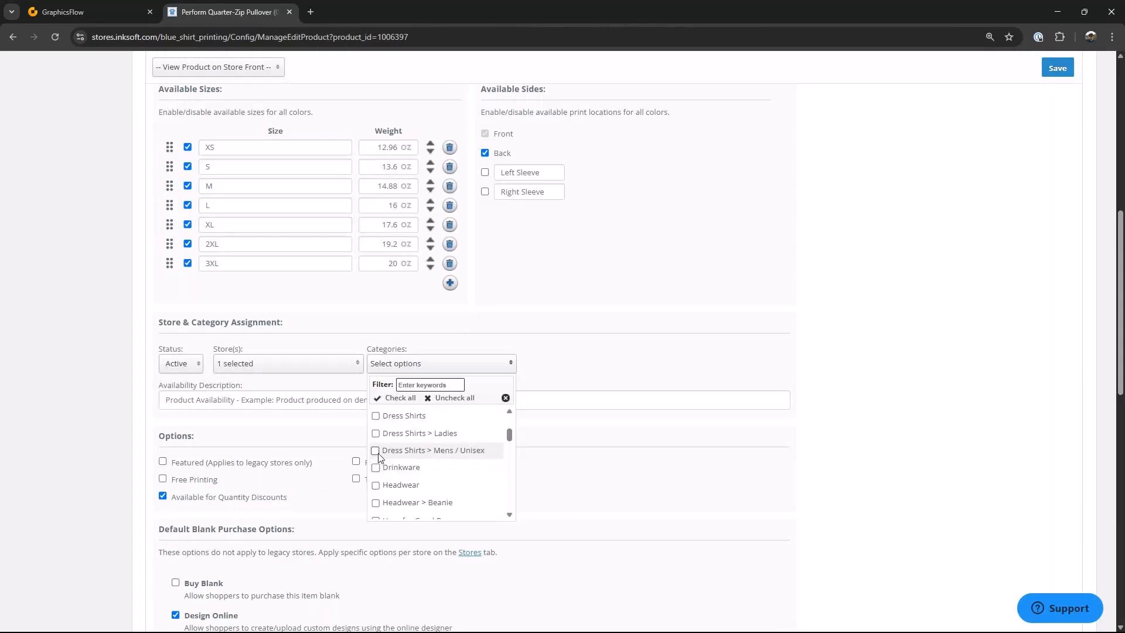
pyautogui.click(375, 450)
pyautogui.moveTo(511, 436); pyautogui.dragTo(511, 482)
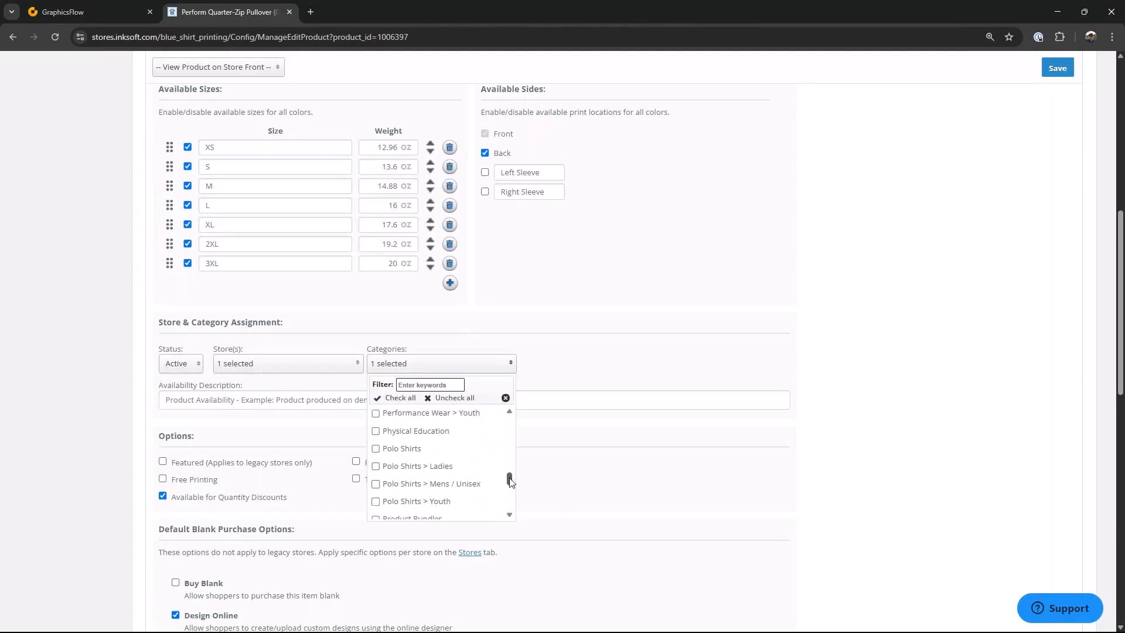
pyautogui.click(376, 449)
pyautogui.click(581, 376)
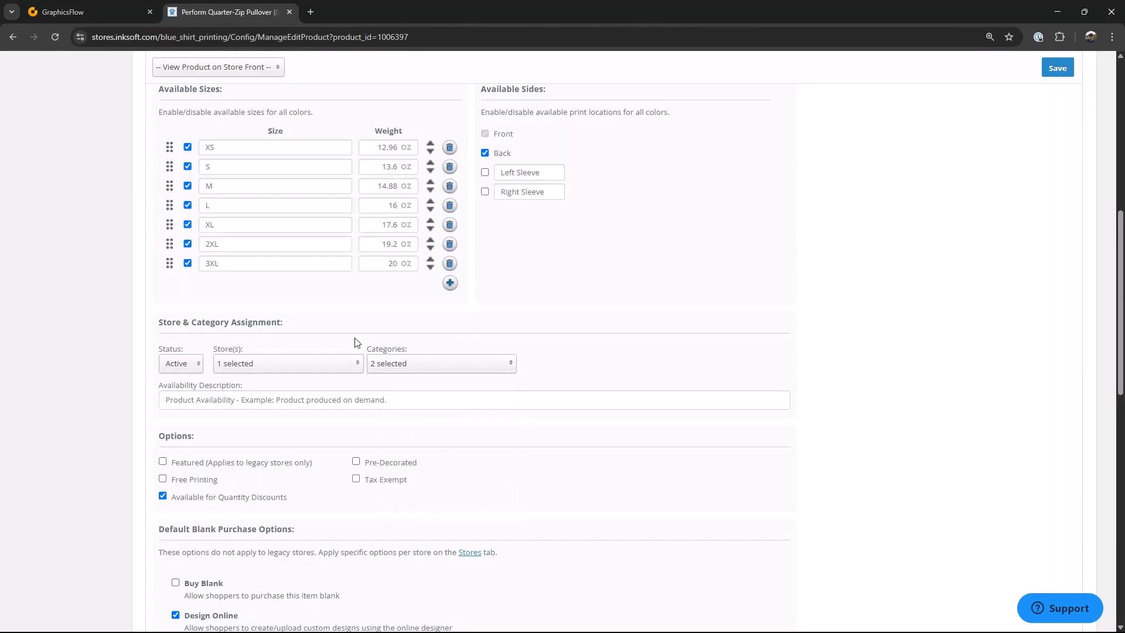
# Step: Change the pullover's stores from Blue Shirt Printing to Stratos Financial and Fortify Cyber Security
pyautogui.click(357, 365)
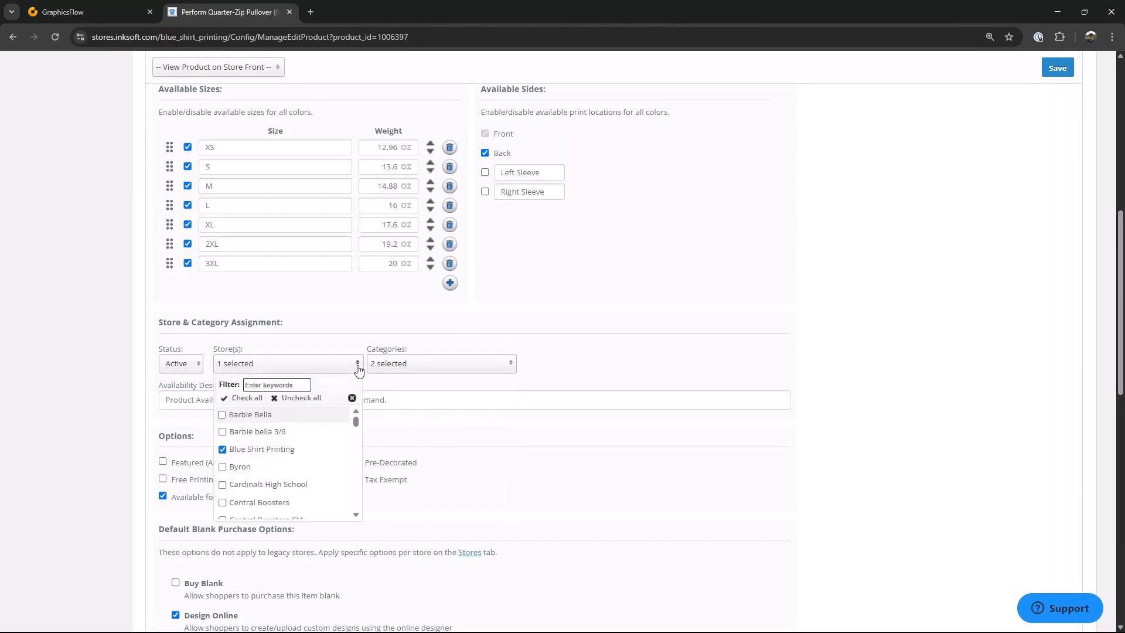
pyautogui.click(235, 457)
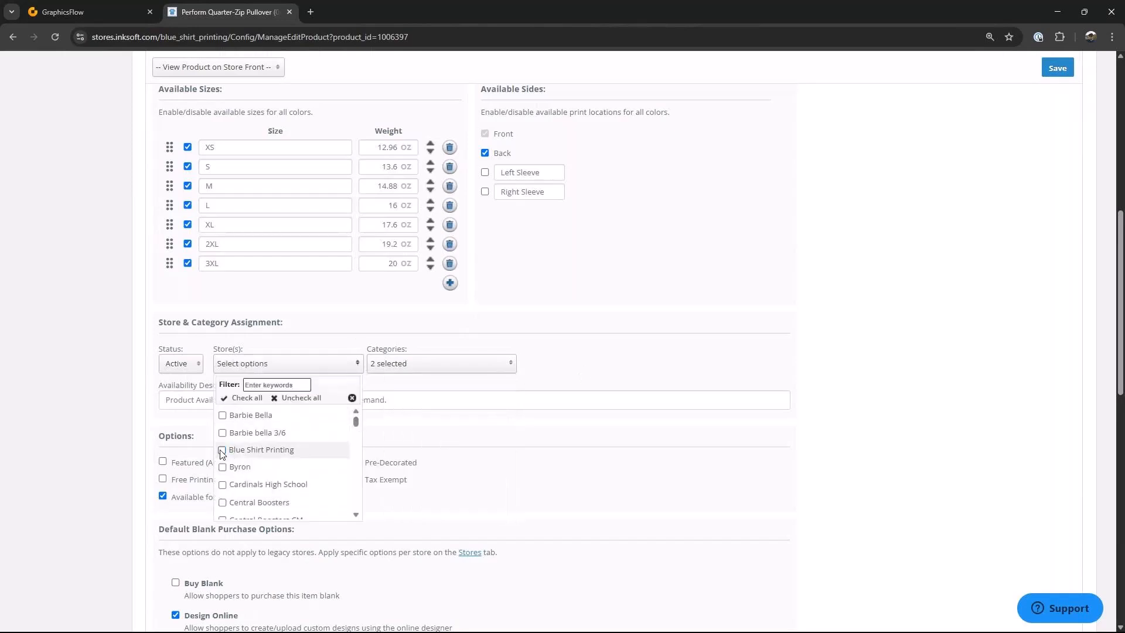
pyautogui.moveTo(355, 422); pyautogui.dragTo(356, 503)
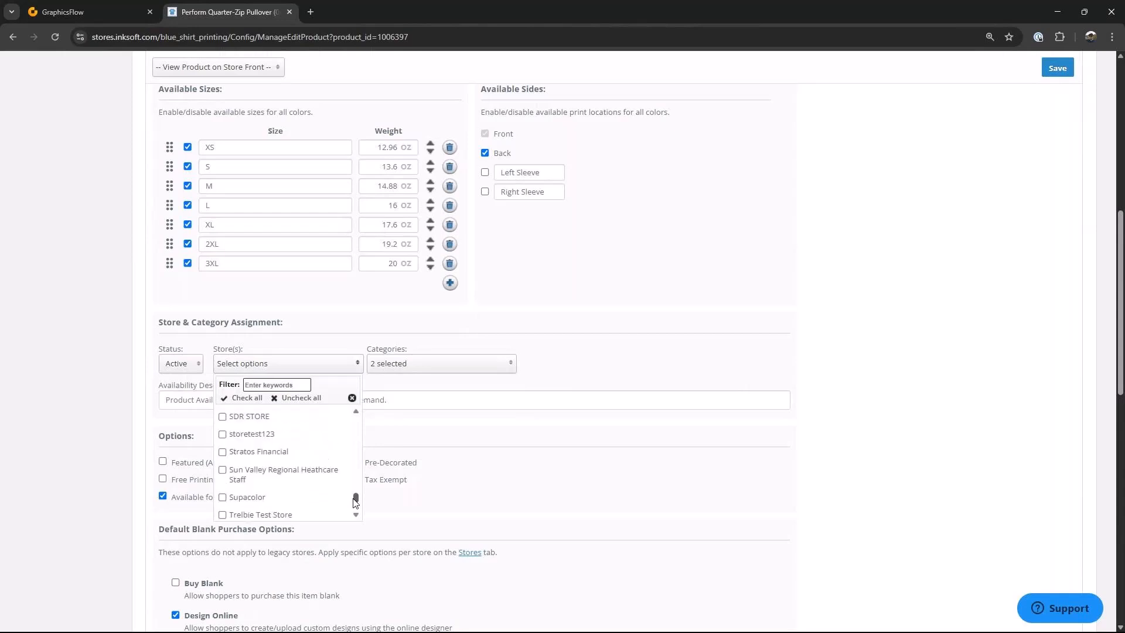
pyautogui.click(222, 451)
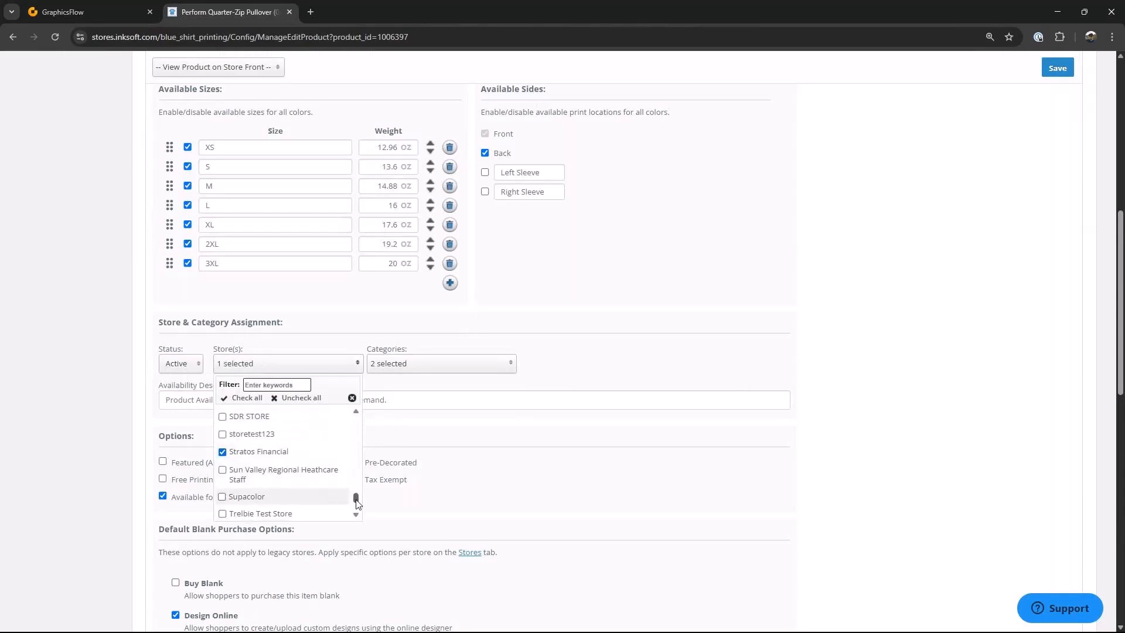
pyautogui.moveTo(358, 505); pyautogui.dragTo(354, 455)
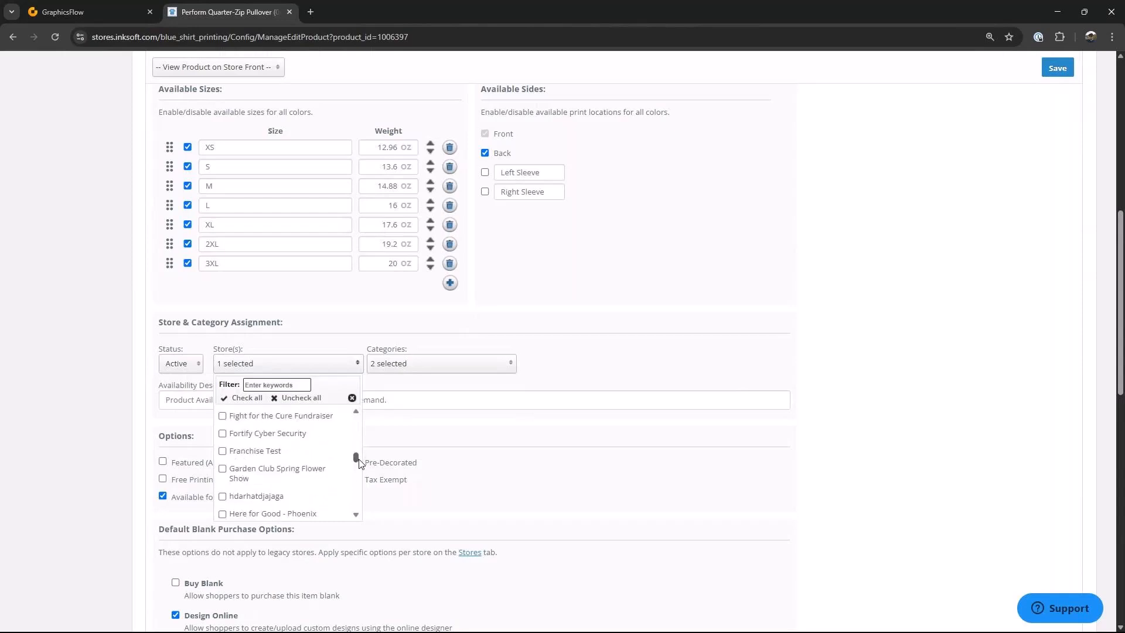
pyautogui.click(221, 438)
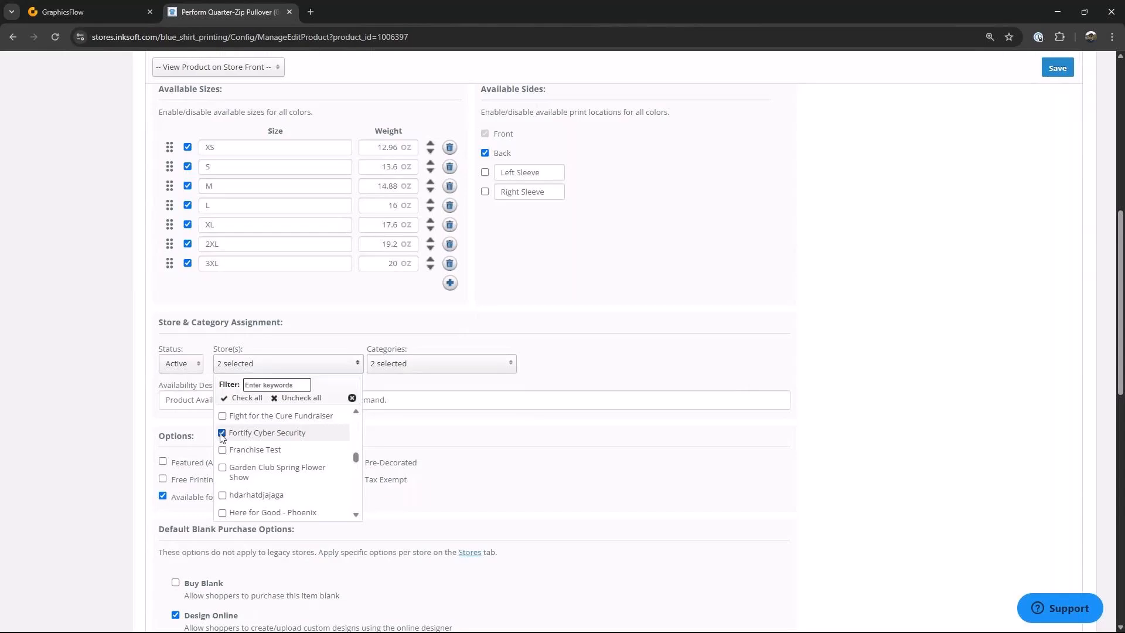
pyautogui.click(820, 425)
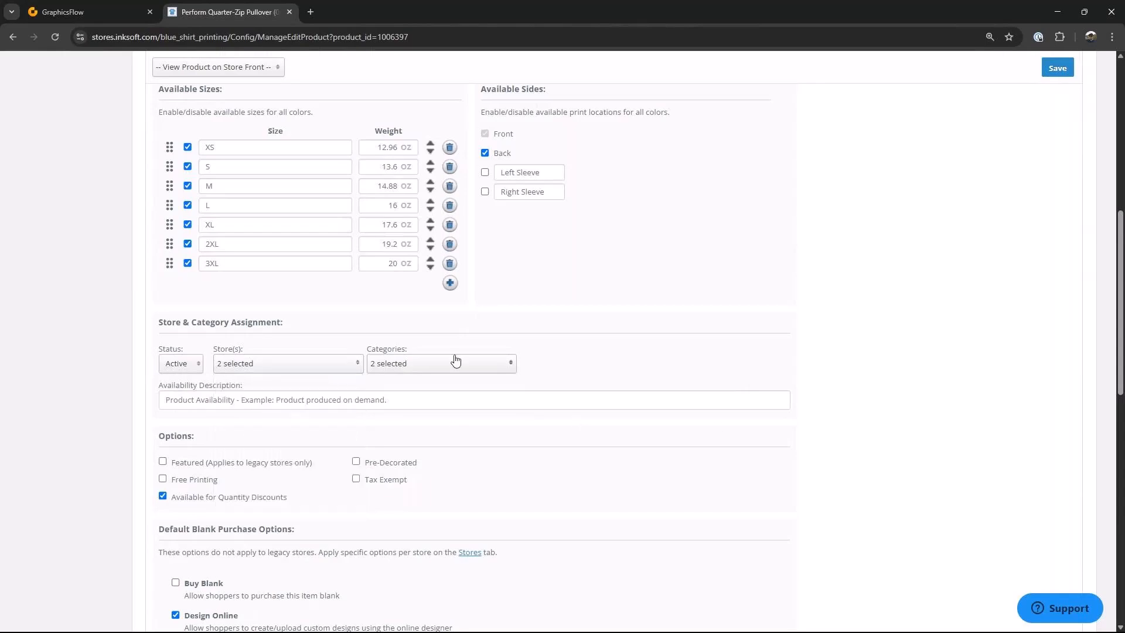
# Step: Enable the Digital Print, Screen Print and Embroidery decoration methods for the pullover
pyautogui.scroll(-4, 285, 454)
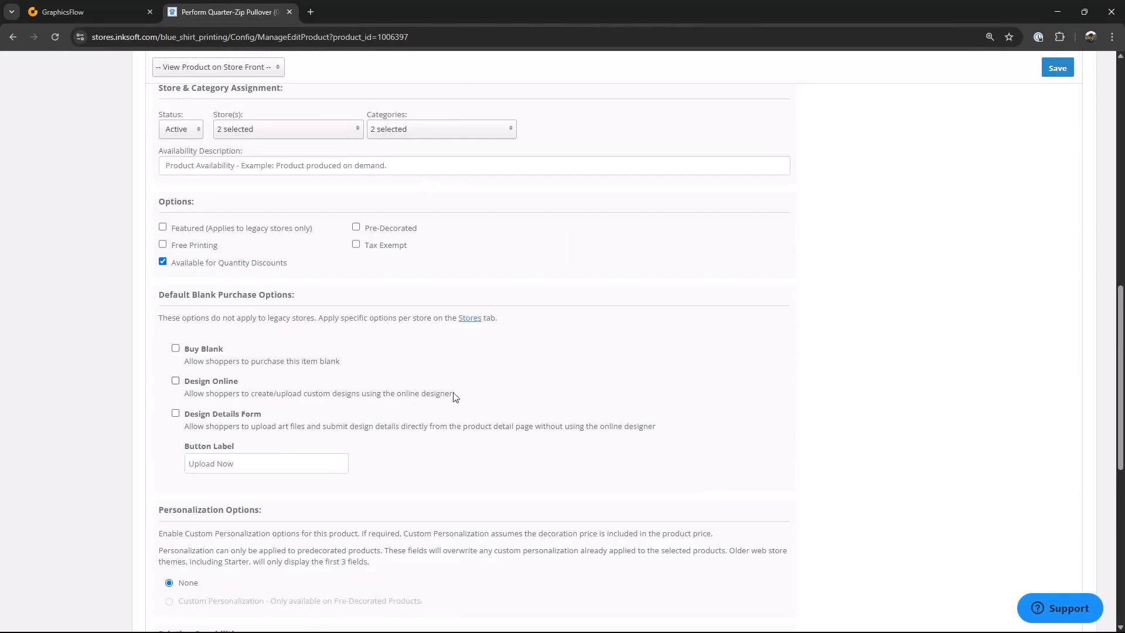
pyautogui.scroll(-3, 456, 396)
pyautogui.scroll(-4, 455, 396)
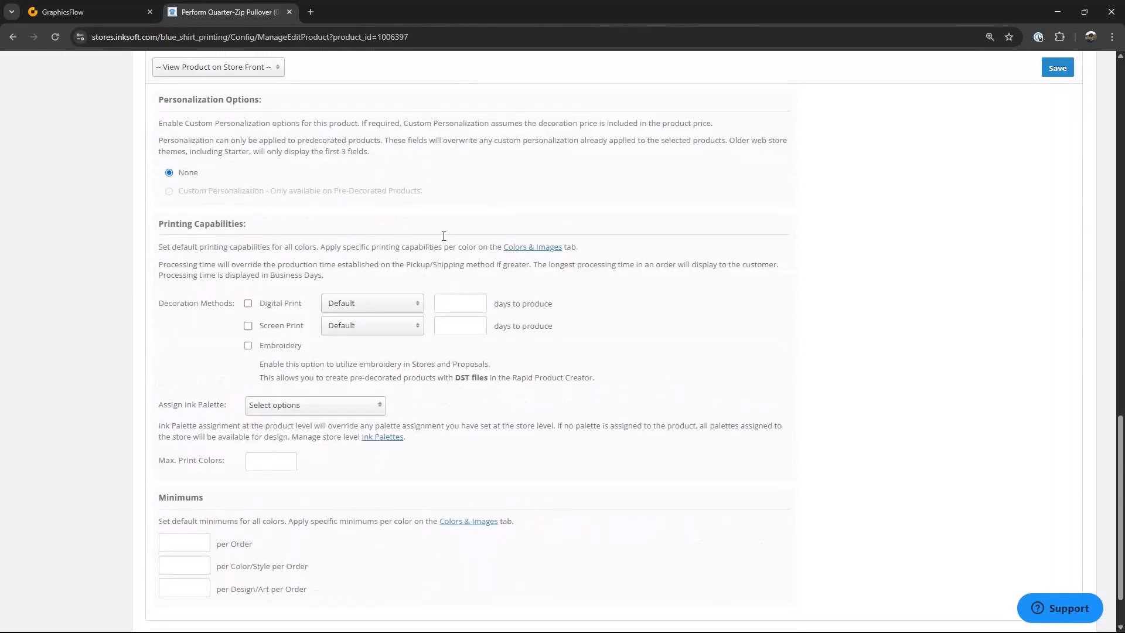
pyautogui.click(248, 303)
pyautogui.click(248, 325)
pyautogui.click(248, 346)
# Step: Assign the Standard Digital Colors ink palette to the product
pyautogui.click(382, 412)
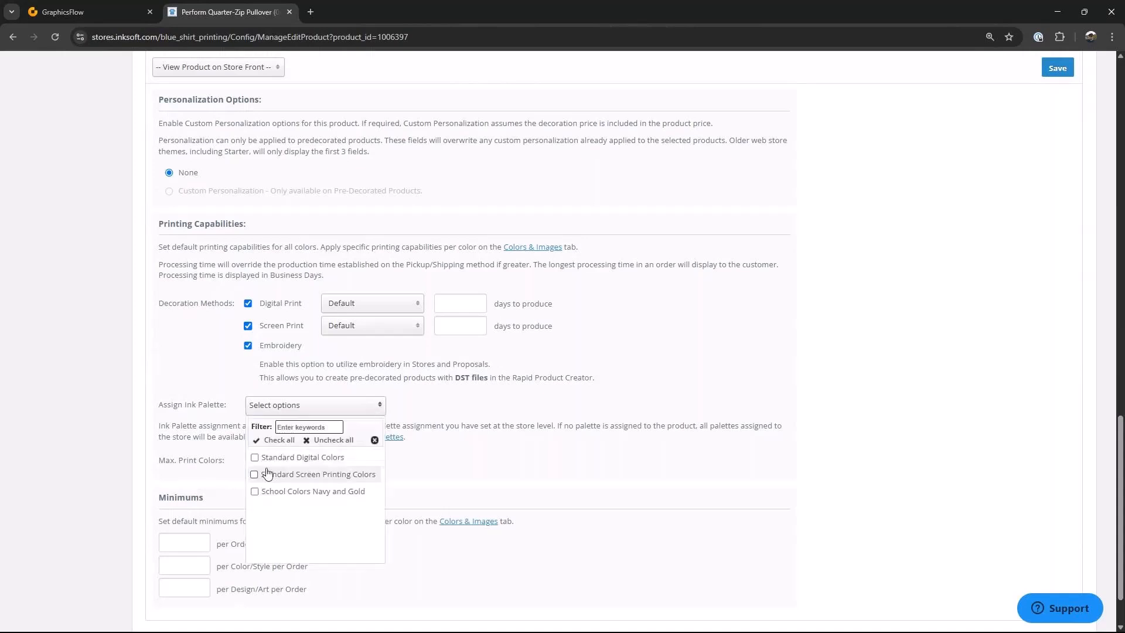
pyautogui.click(254, 458)
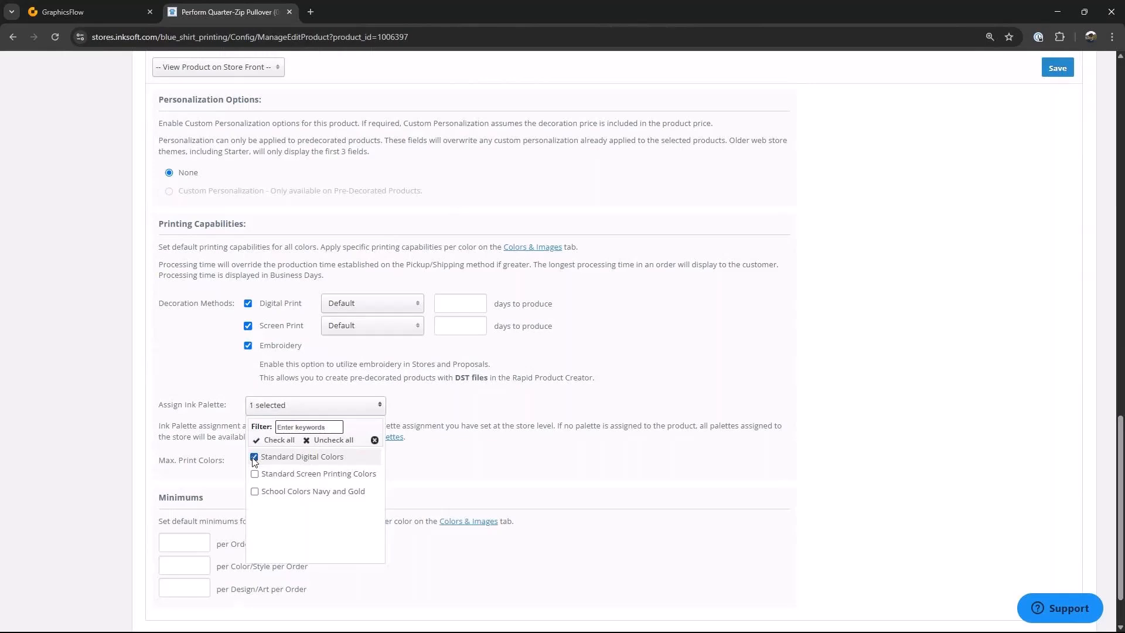
pyautogui.click(898, 395)
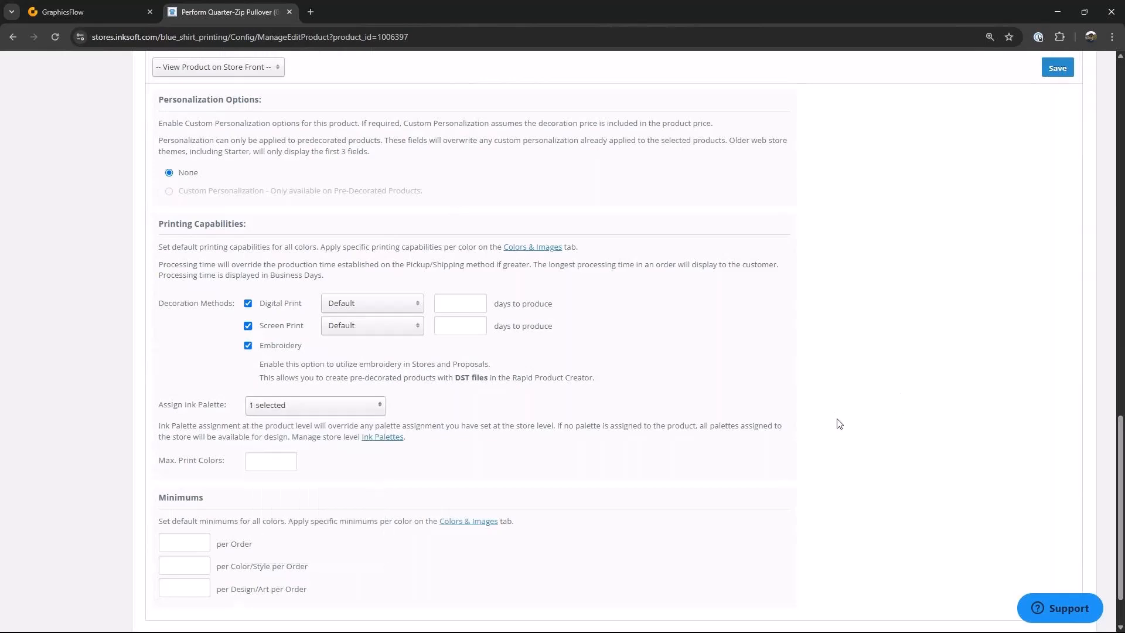
# Step: Save the product's general settings
pyautogui.scroll(20, 839, 423)
pyautogui.scroll(-2, 839, 423)
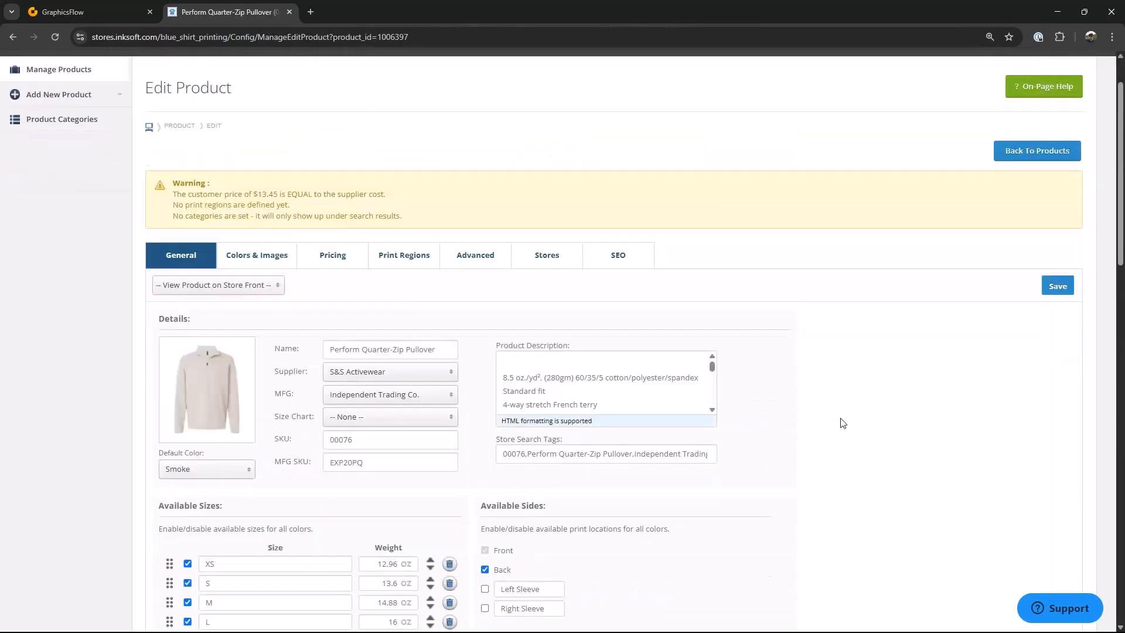
pyautogui.click(1058, 229)
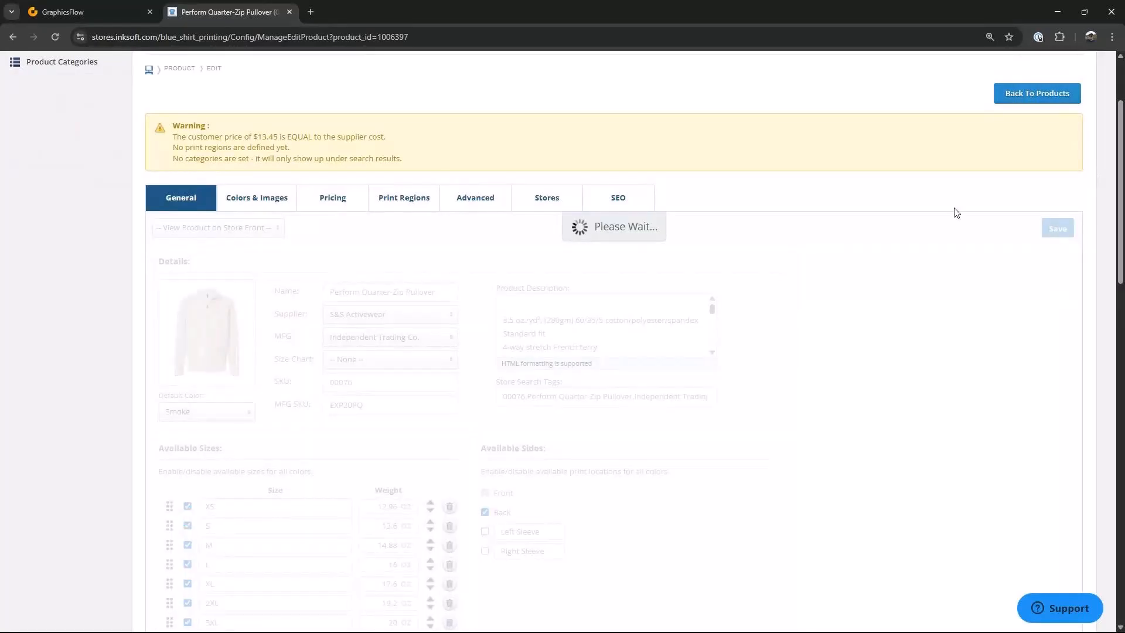
pyautogui.scroll(2, 398, 201)
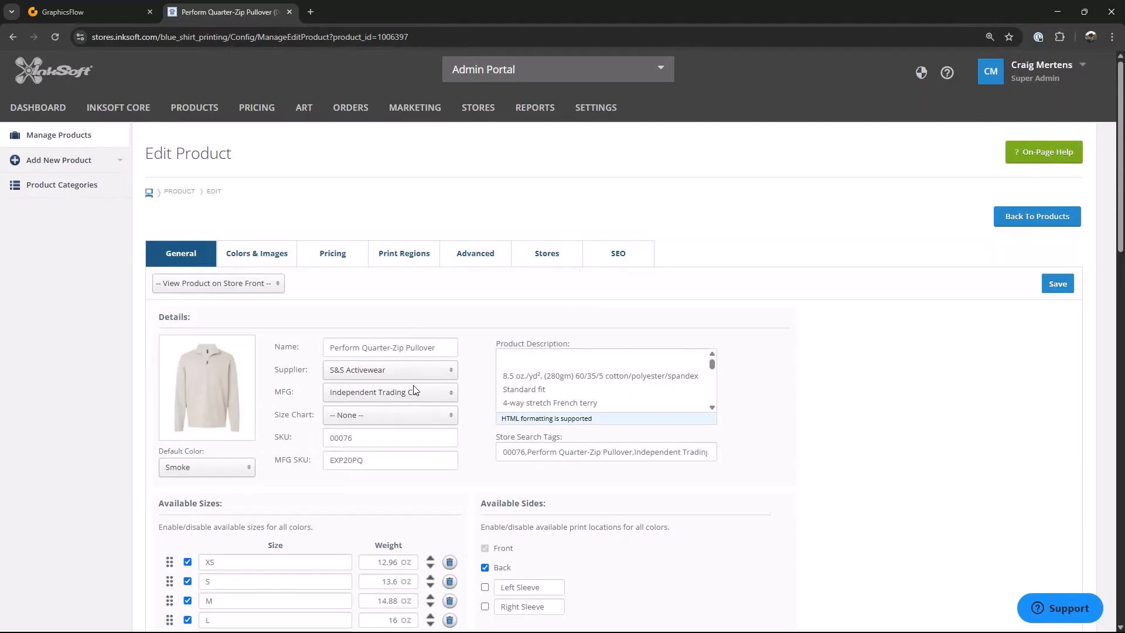
# Step: Add a front print region named Left Chest with width L. Sleeve 4" and height 4
pyautogui.click(416, 260)
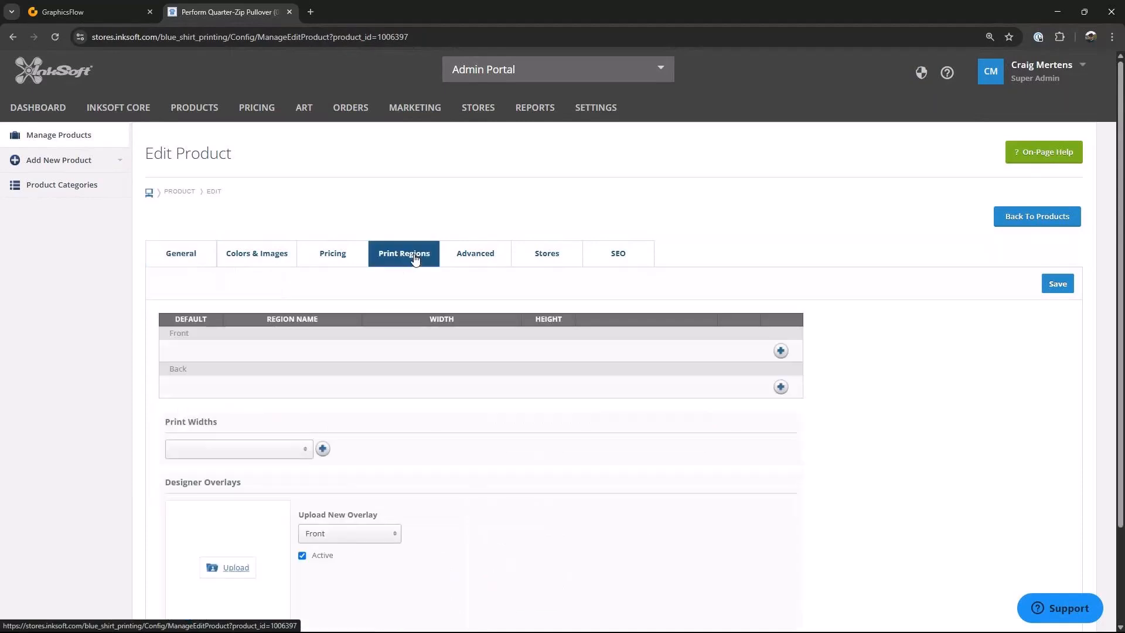
pyautogui.click(780, 351)
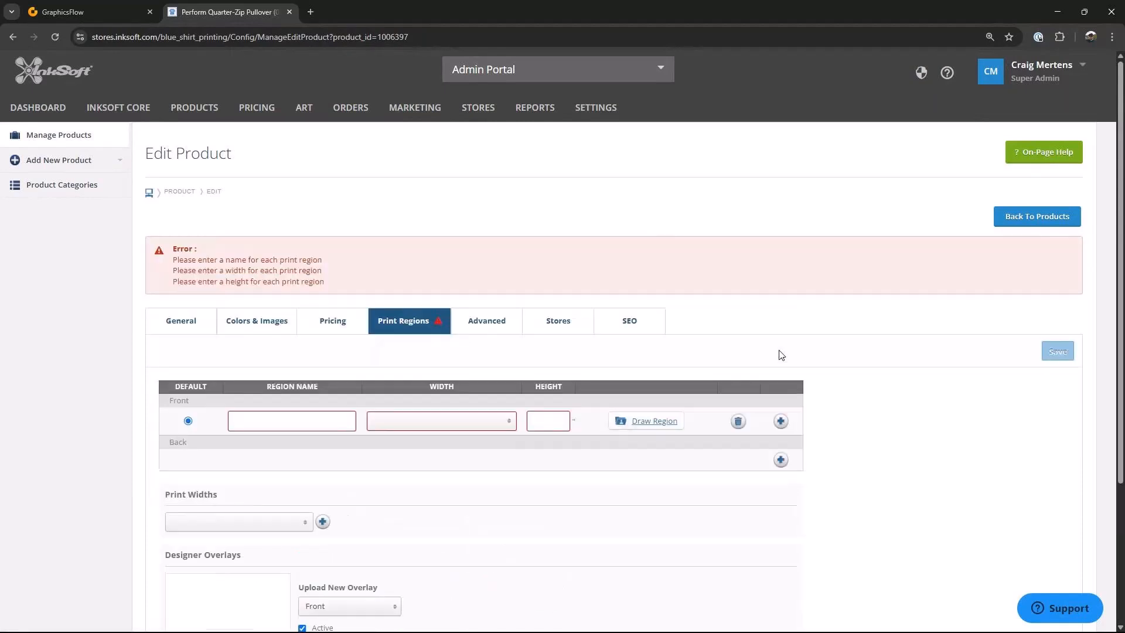
pyautogui.click(509, 422)
pyautogui.scroll(-5, 497, 325)
pyautogui.scroll(-3, 496, 325)
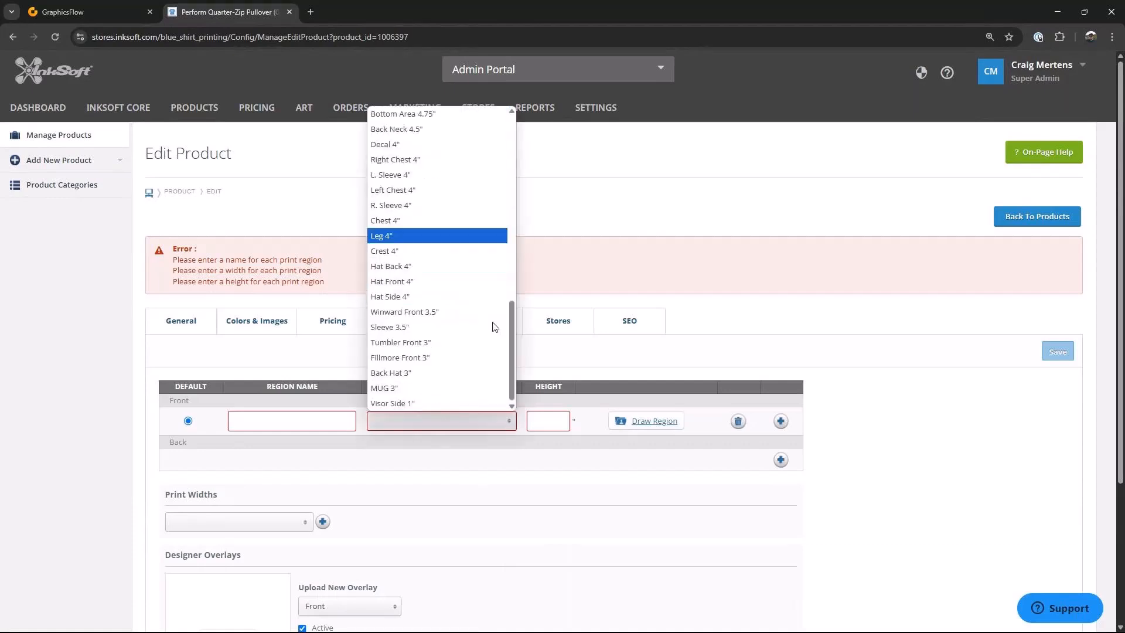
pyautogui.scroll(3, 495, 323)
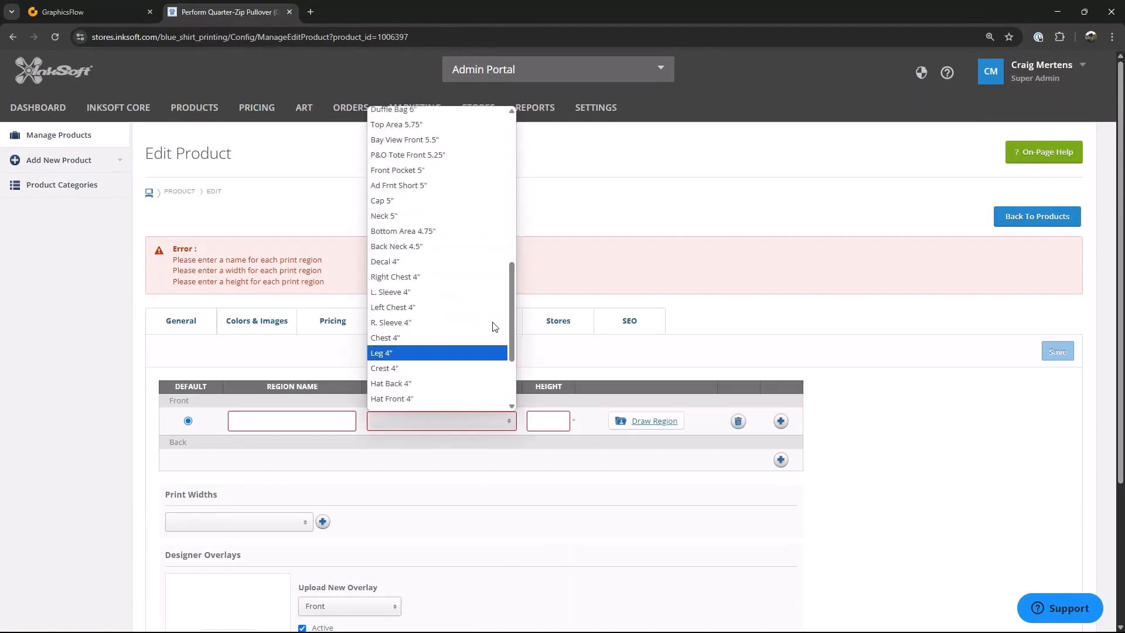
pyautogui.click(415, 292)
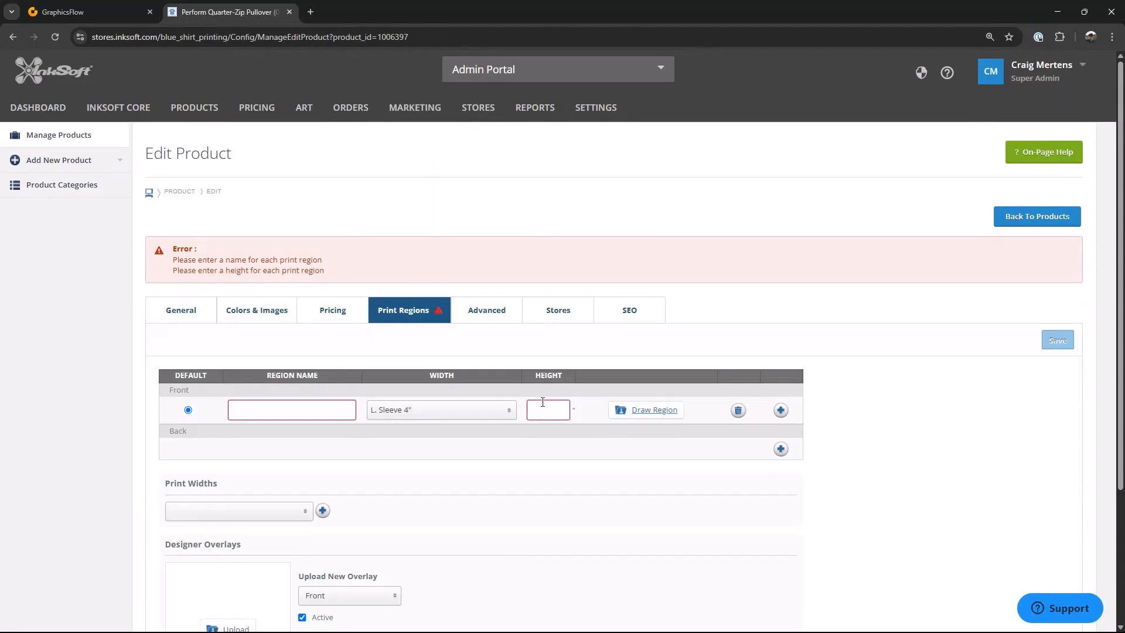
pyautogui.write('4')
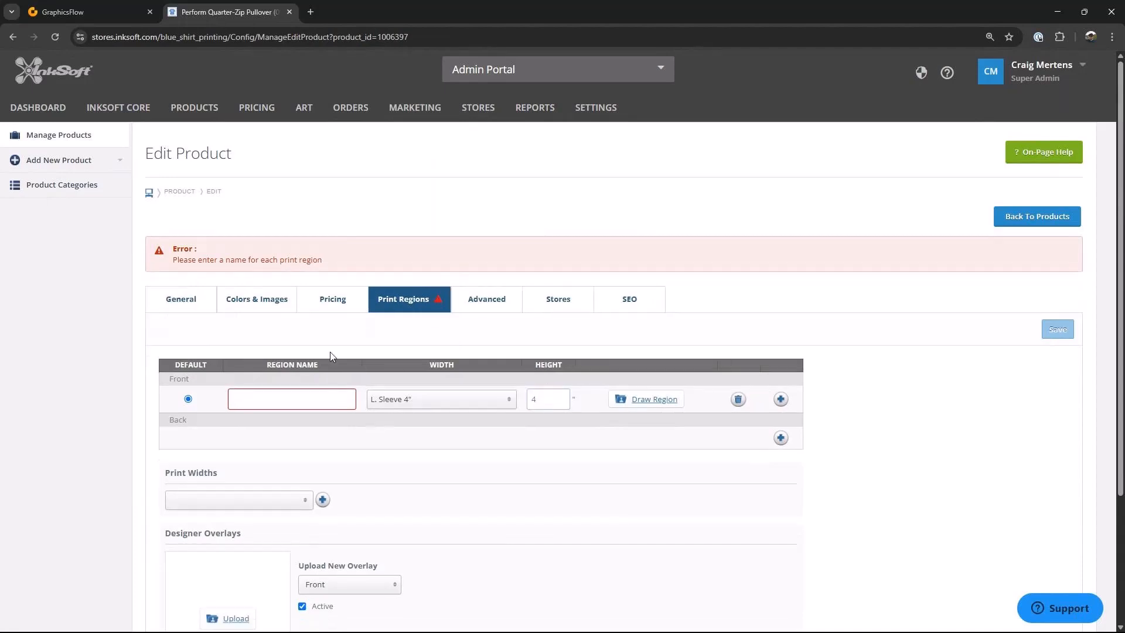
pyautogui.click(254, 403)
pyautogui.write('Left Chest')
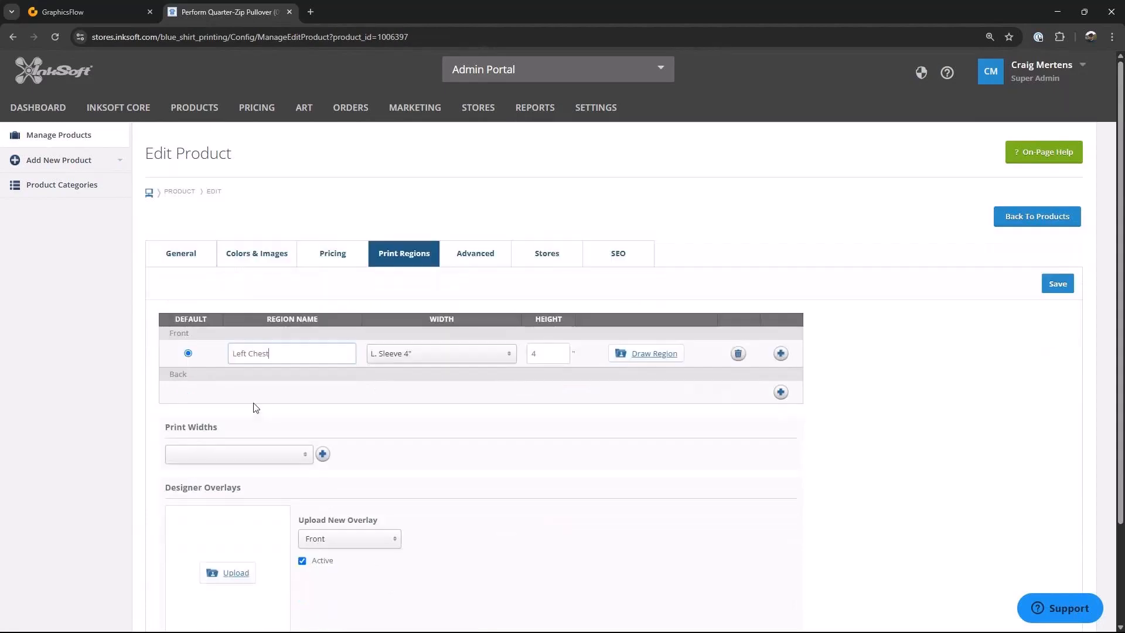
# Step: Draw the Left Chest region as a small box on the pullover's left chest
pyautogui.scroll(-1, 466, 498)
pyautogui.scroll(-1, 464, 497)
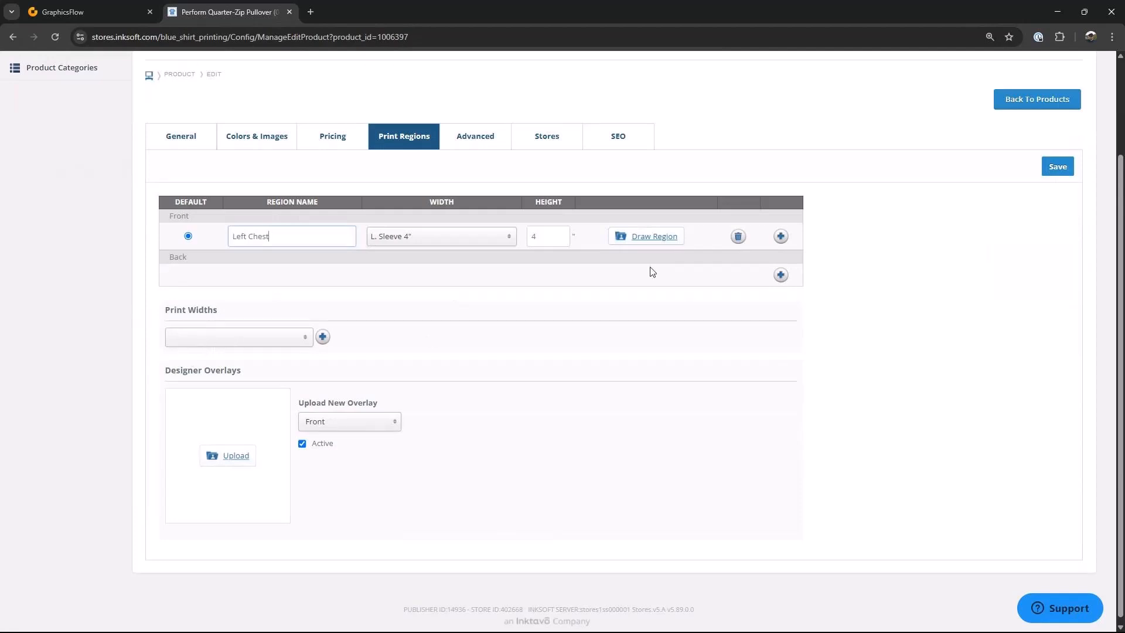
pyautogui.click(654, 236)
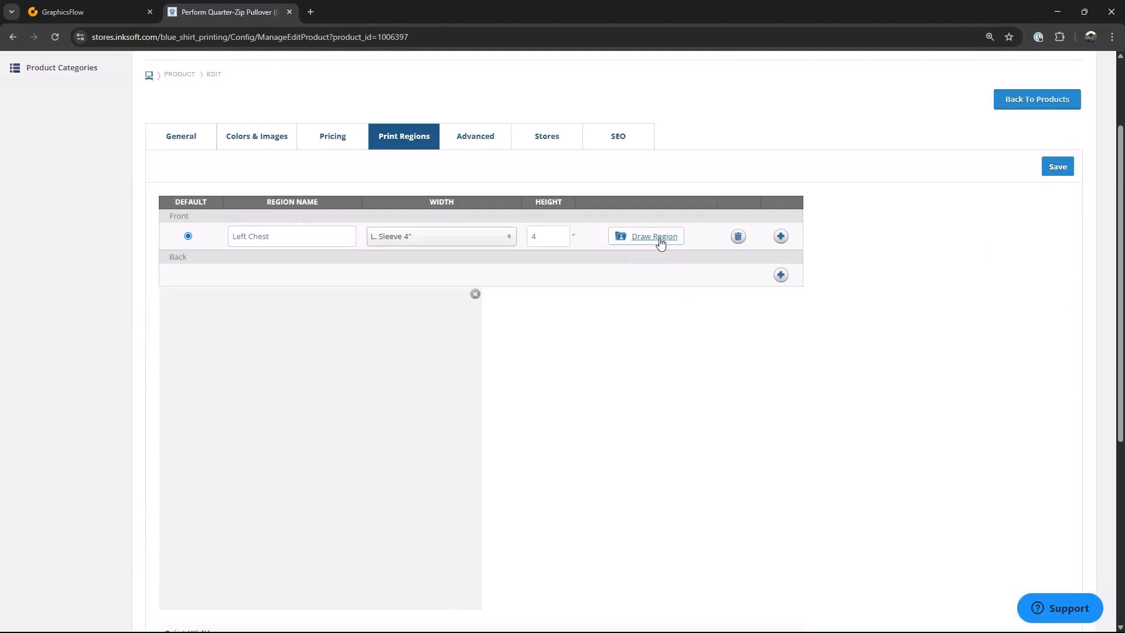
pyautogui.moveTo(241, 339); pyautogui.dragTo(262, 364)
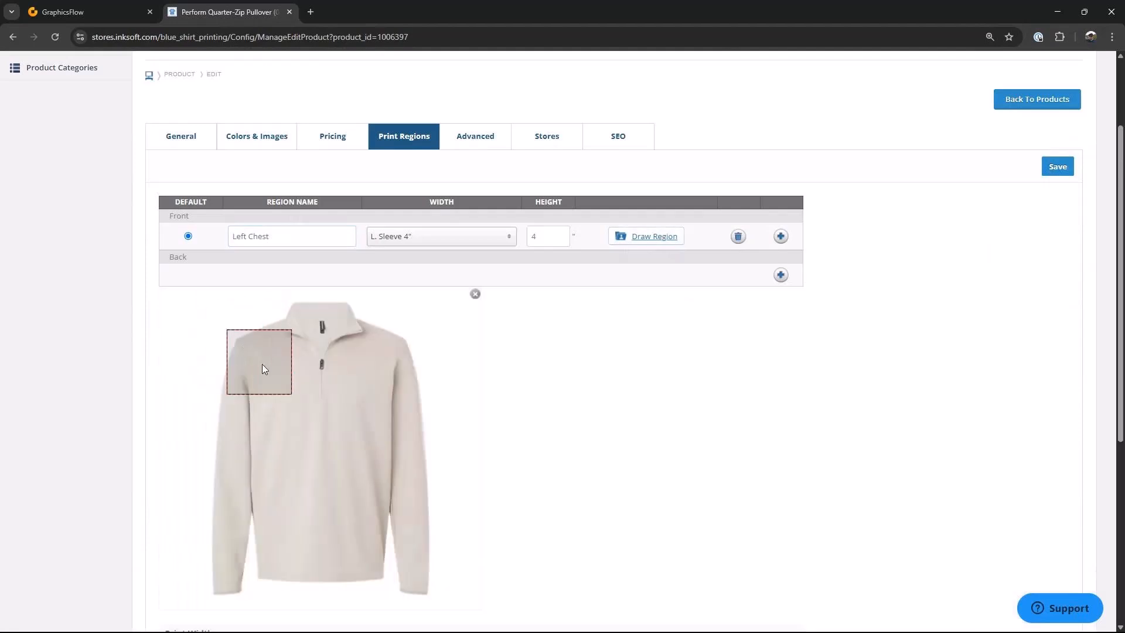
pyautogui.moveTo(338, 416); pyautogui.dragTo(365, 404)
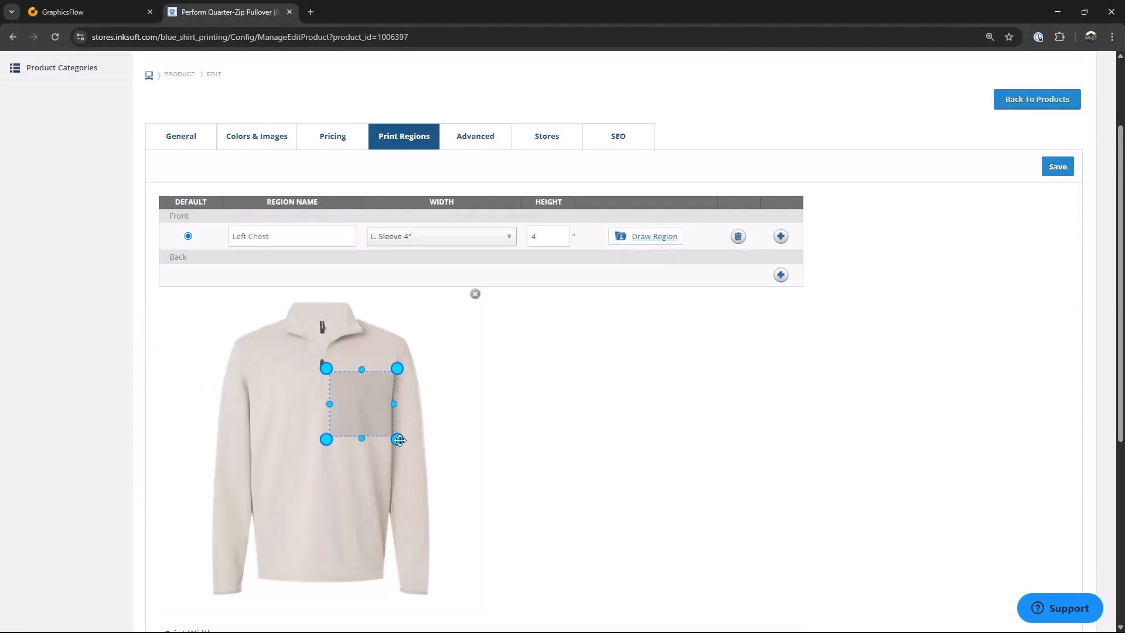
pyautogui.moveTo(398, 441); pyautogui.dragTo(380, 421)
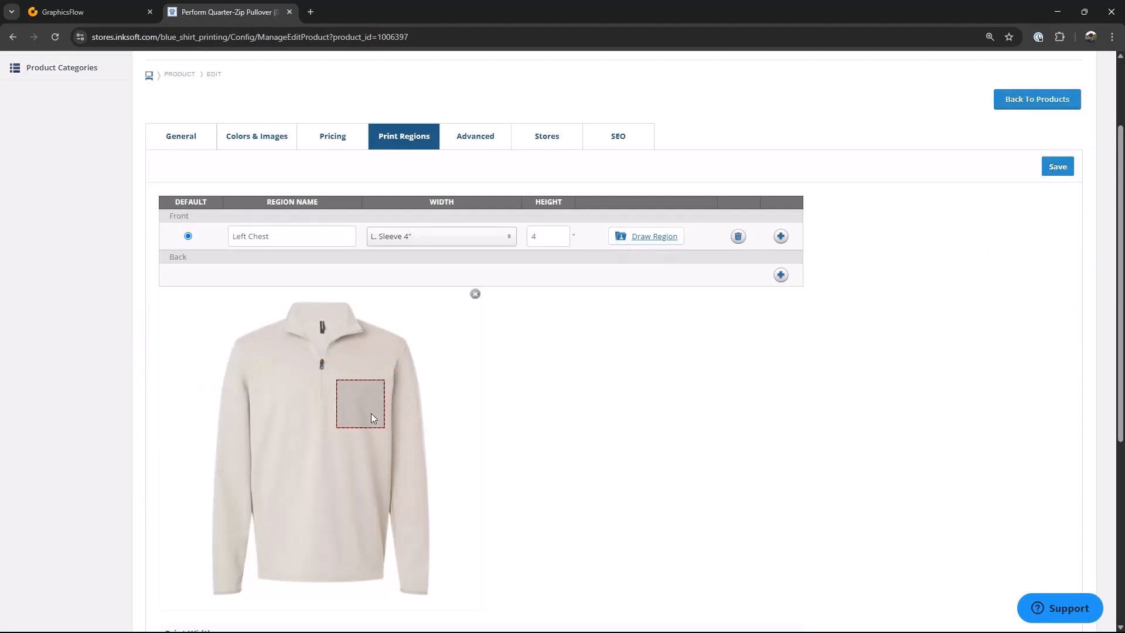
pyautogui.click(365, 411)
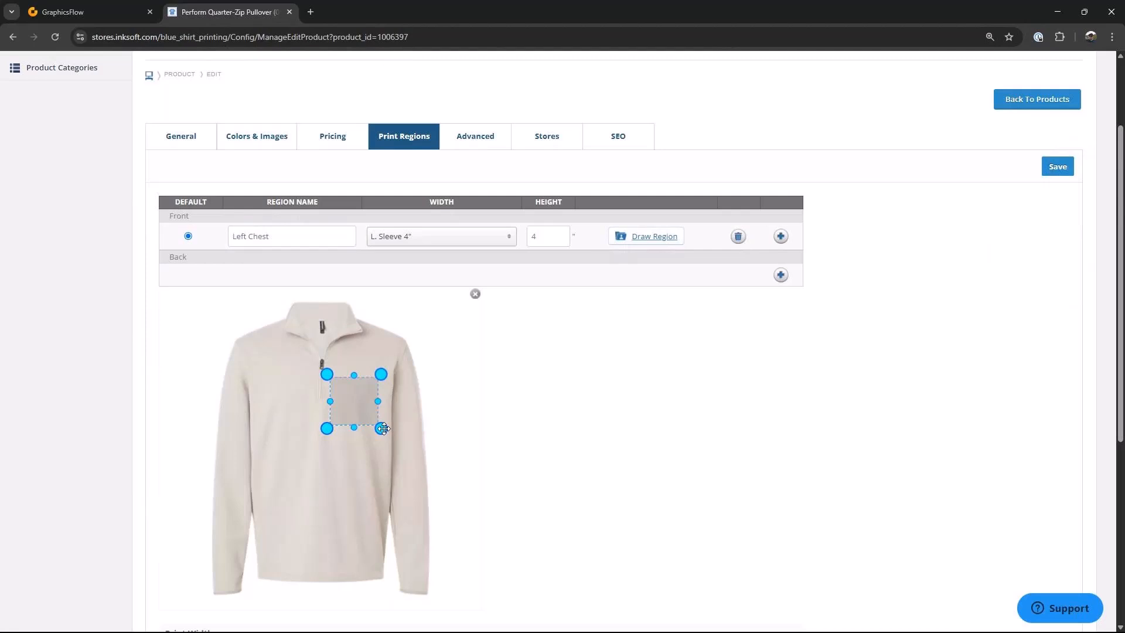
pyautogui.click(356, 410)
pyautogui.click(357, 410)
# Step: Save the print region settings
pyautogui.scroll(-5, 525, 404)
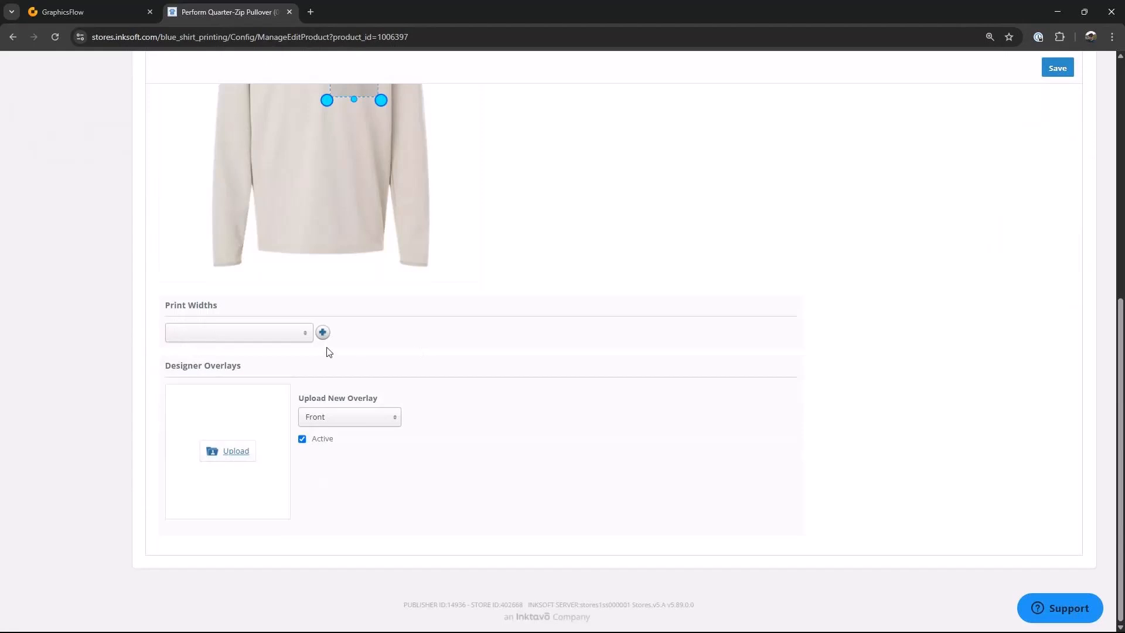
pyautogui.click(305, 338)
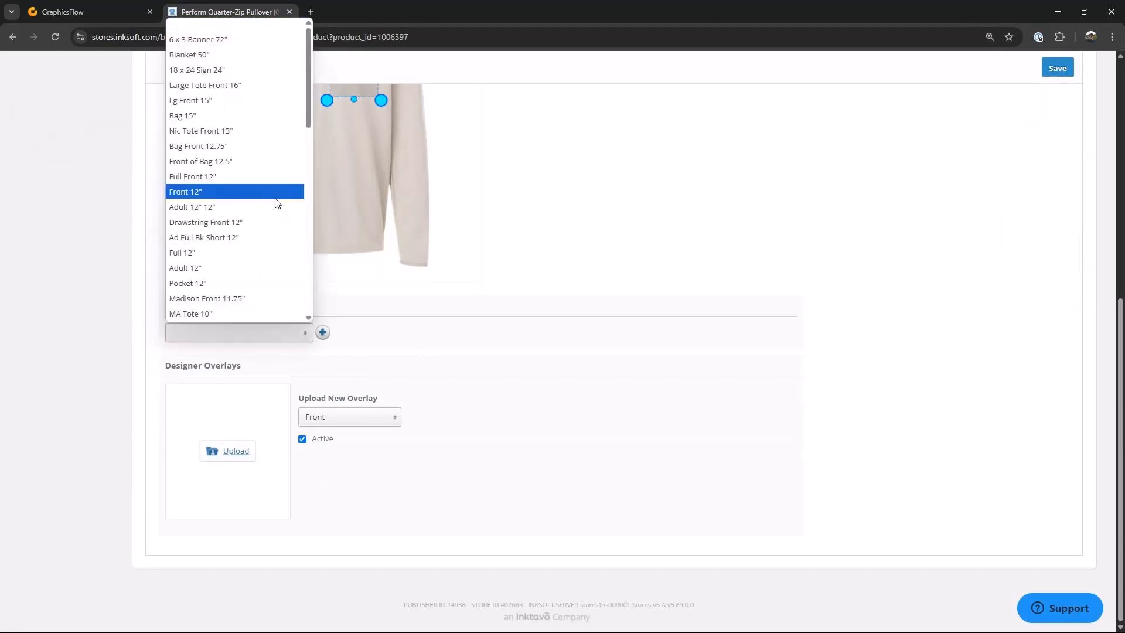
pyautogui.scroll(-10, 275, 218)
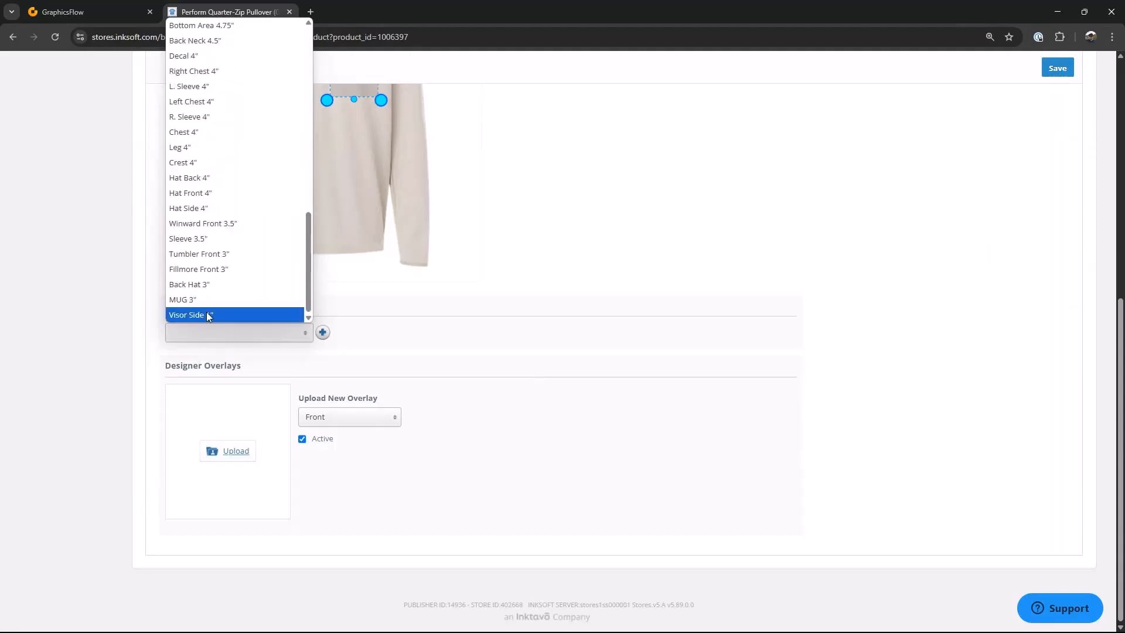
pyautogui.click(493, 404)
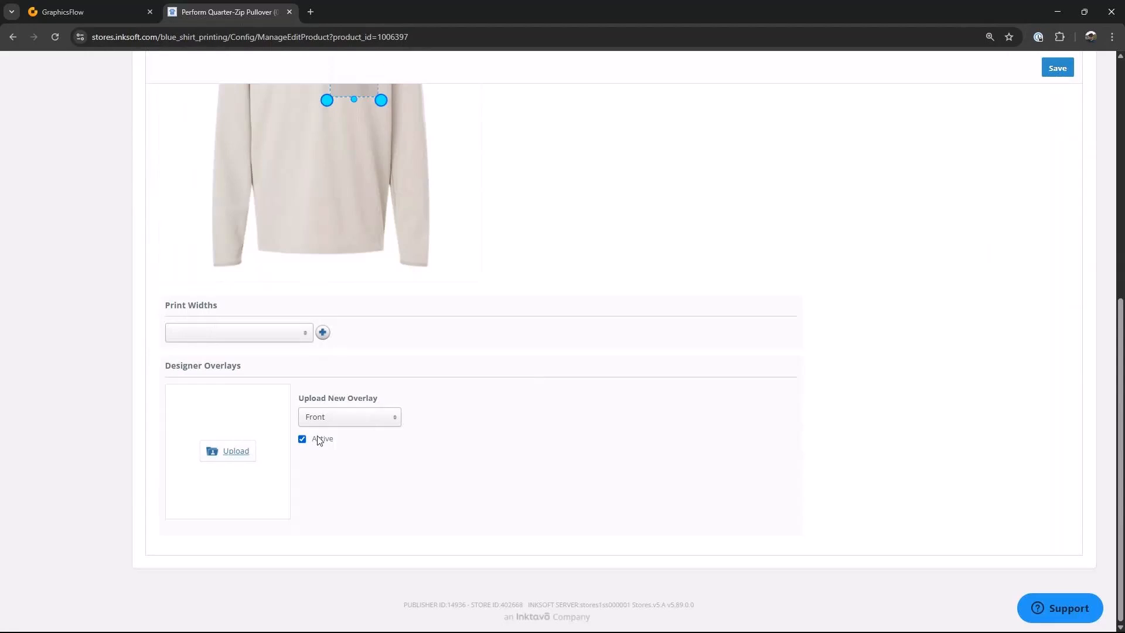
pyautogui.scroll(6, 710, 357)
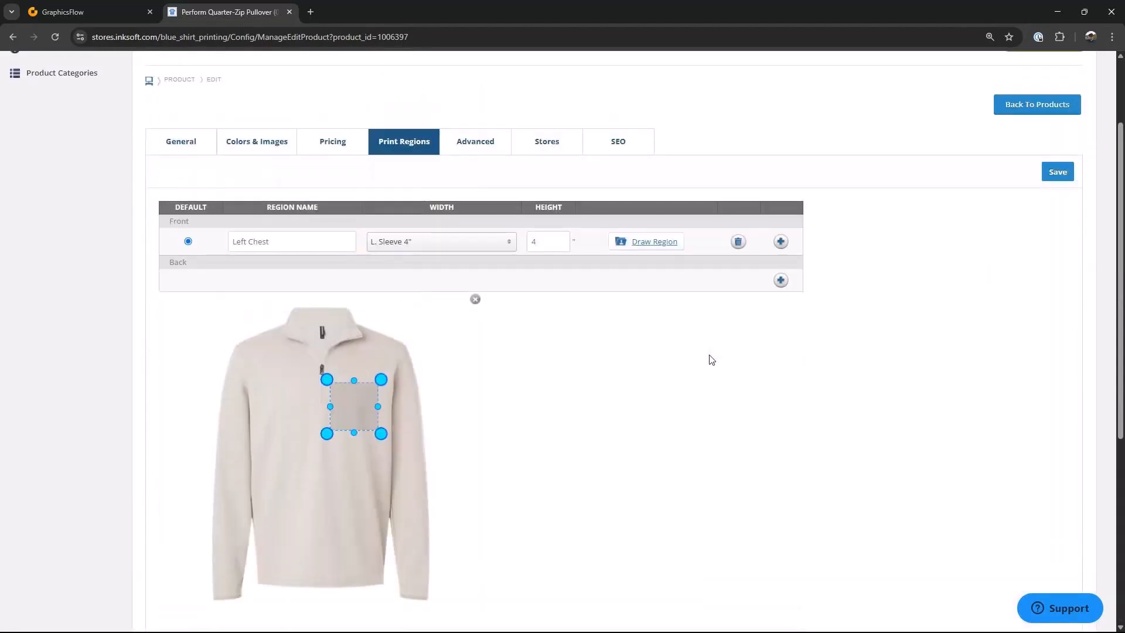
pyautogui.click(1051, 207)
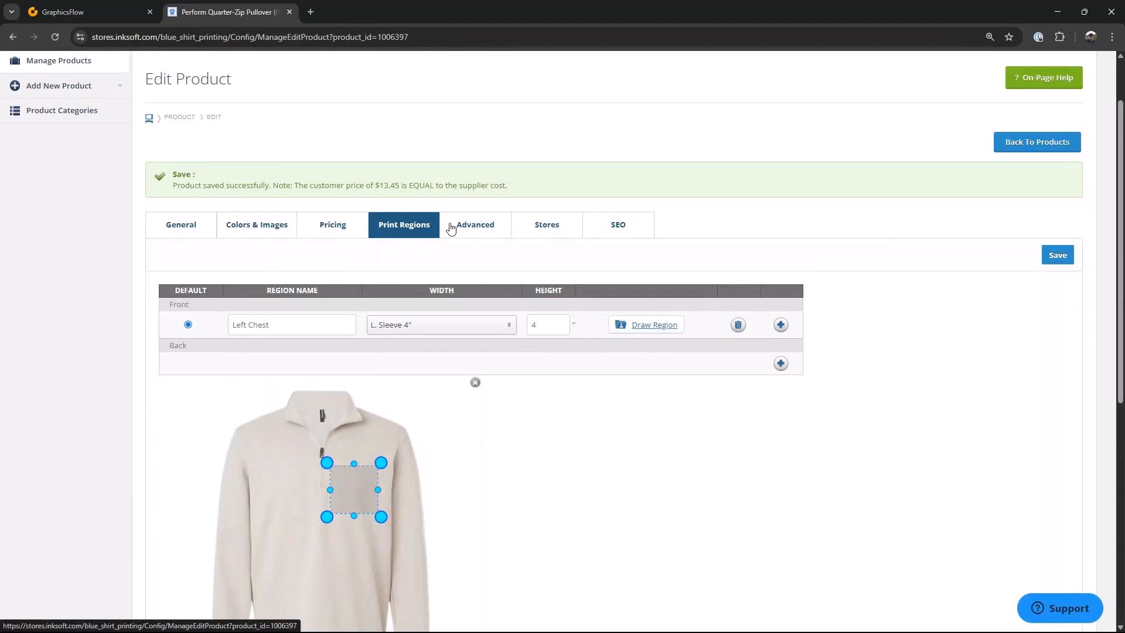
# Step: Review the pullover's available colors for the Fortify Cyber Security and Stratos Financial stores, then save the product
pyautogui.click(552, 229)
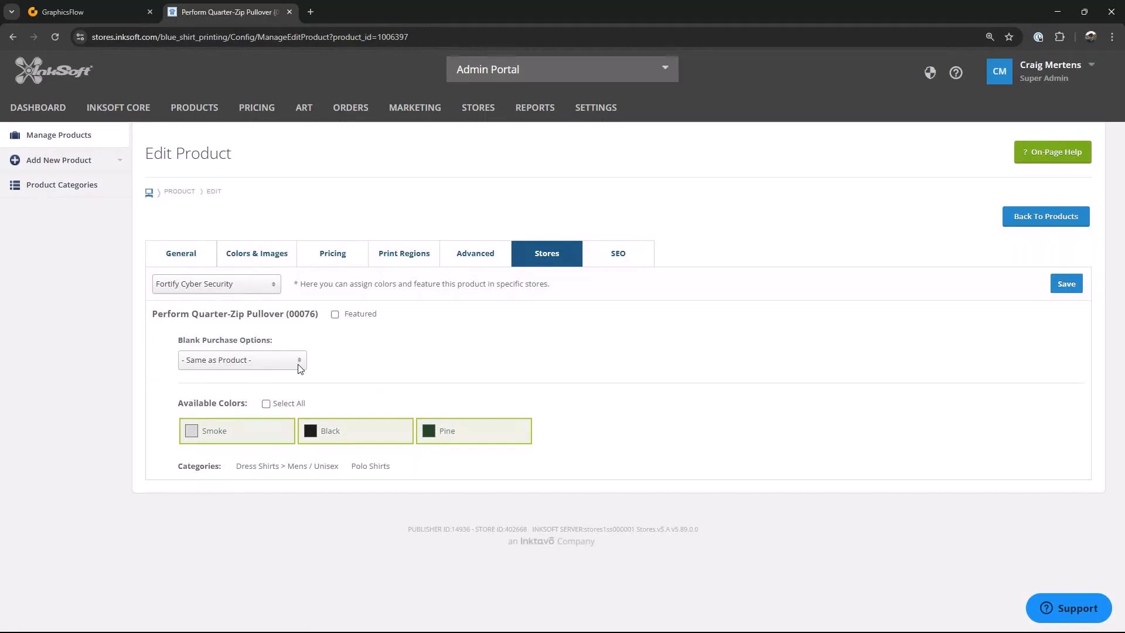
pyautogui.click(276, 291)
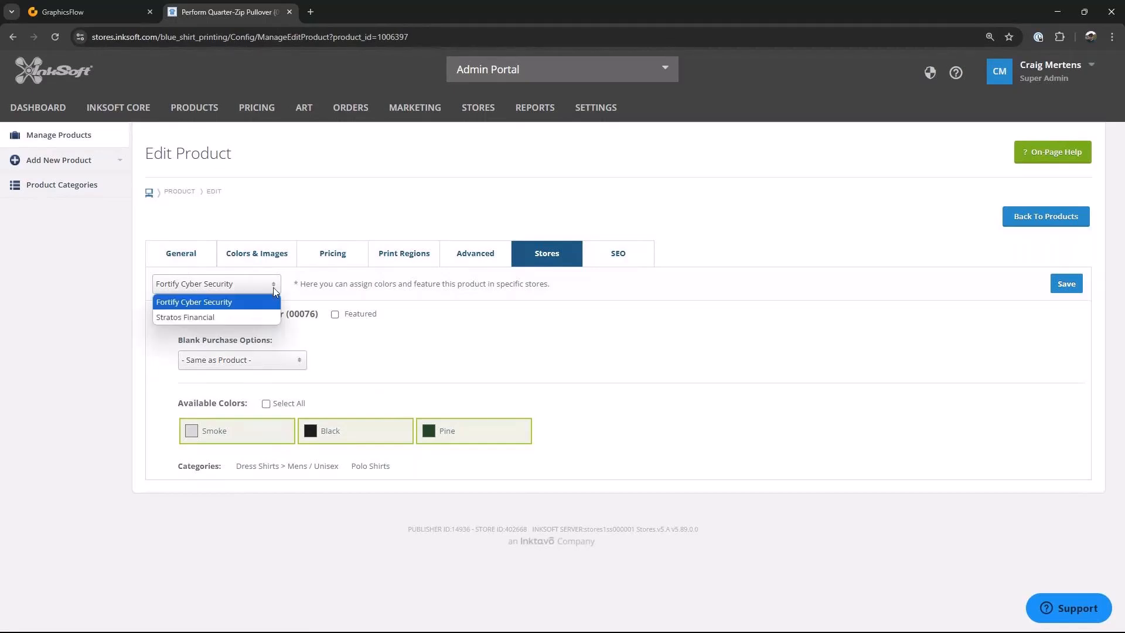
pyautogui.click(199, 303)
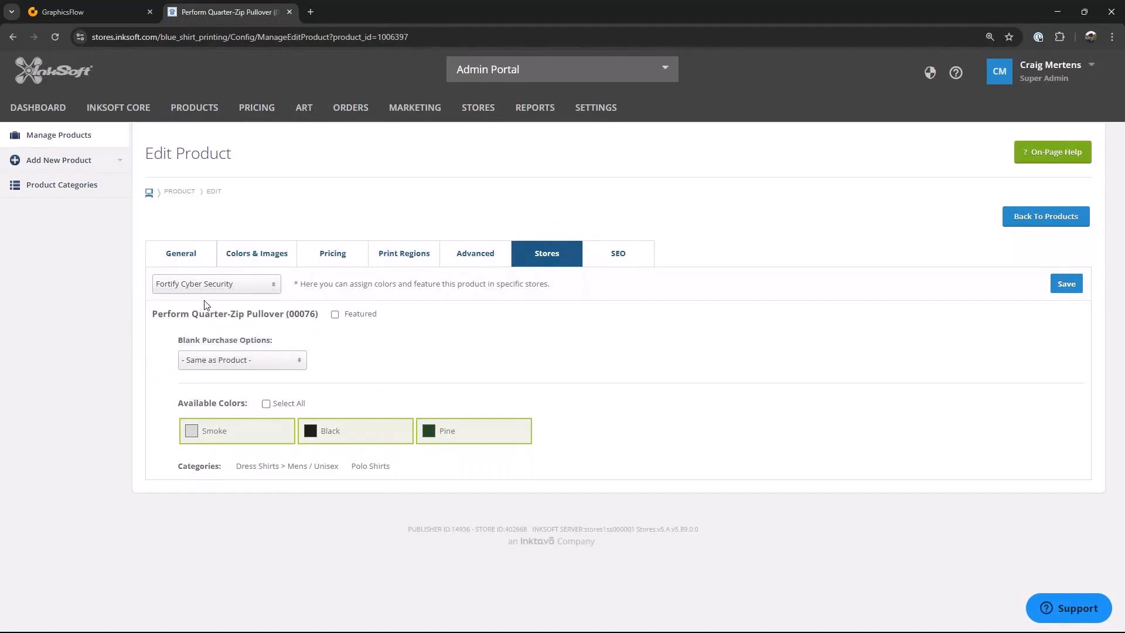
pyautogui.click(344, 438)
pyautogui.click(448, 439)
pyautogui.click(373, 439)
pyautogui.click(427, 434)
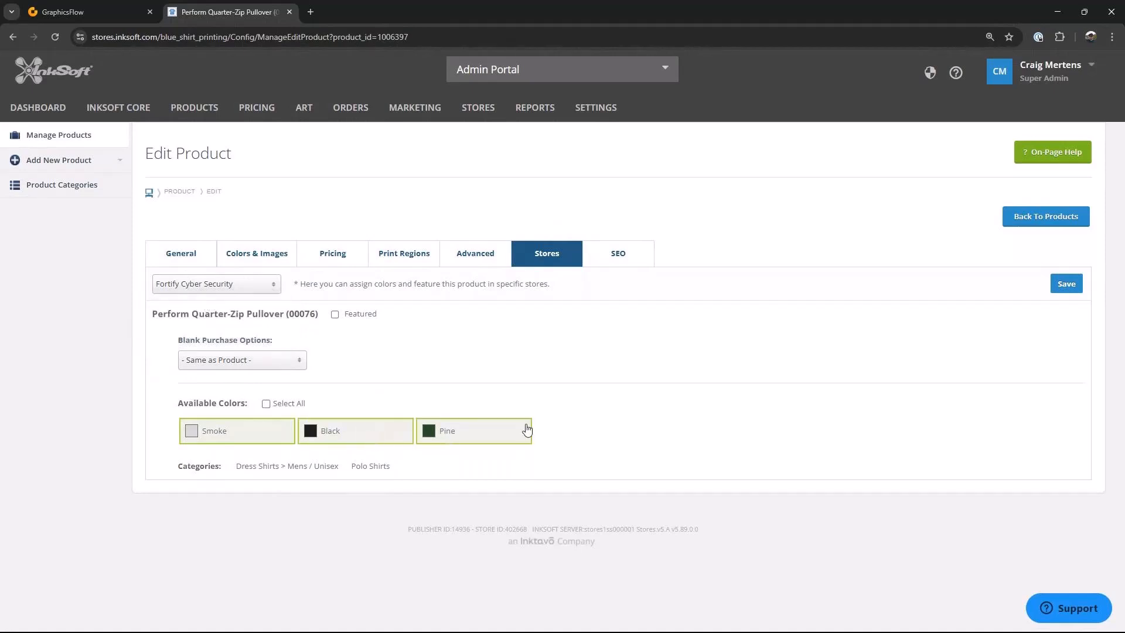
pyautogui.click(271, 287)
pyautogui.click(181, 321)
pyautogui.click(471, 438)
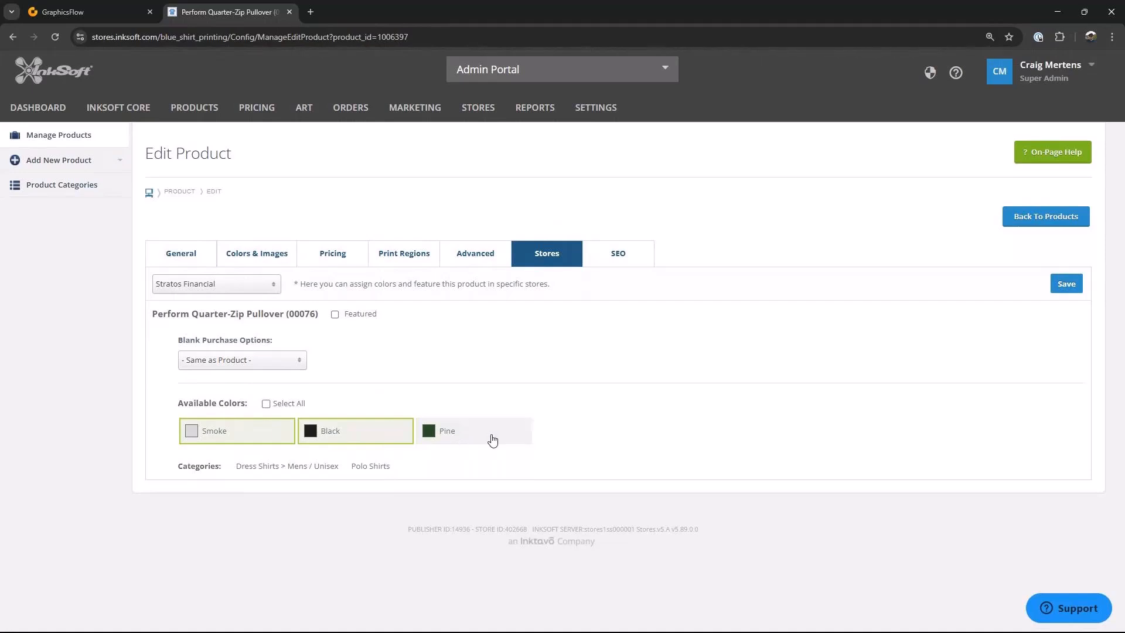
pyautogui.click(492, 439)
pyautogui.click(1066, 283)
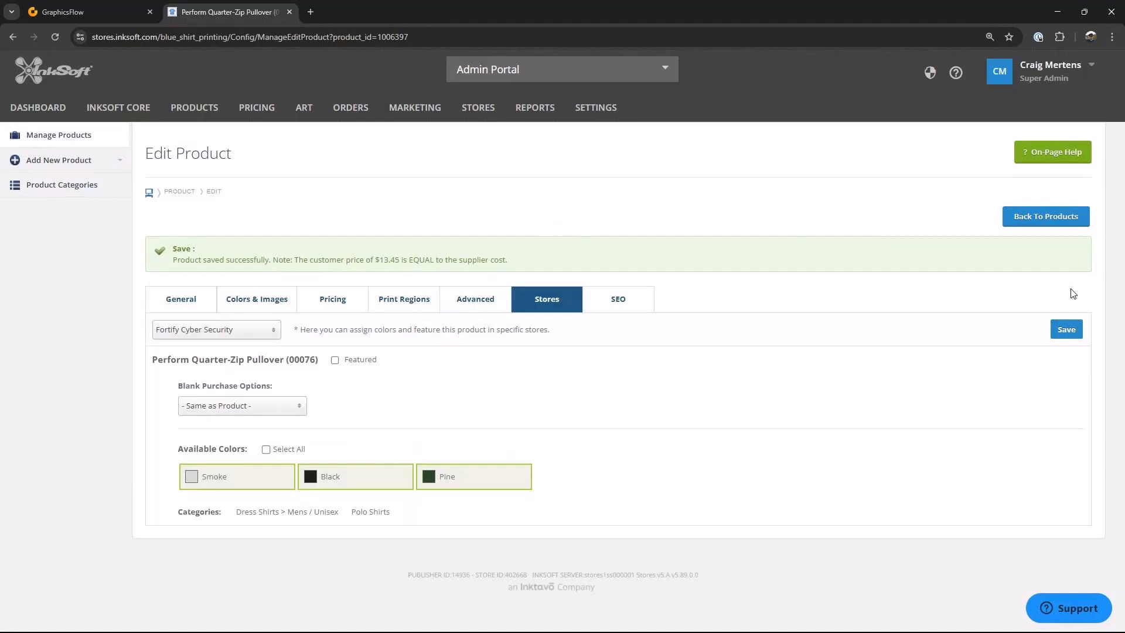
# Step: Filter the product list to show only products from manufacturer Independent Trading Co
pyautogui.click(79, 140)
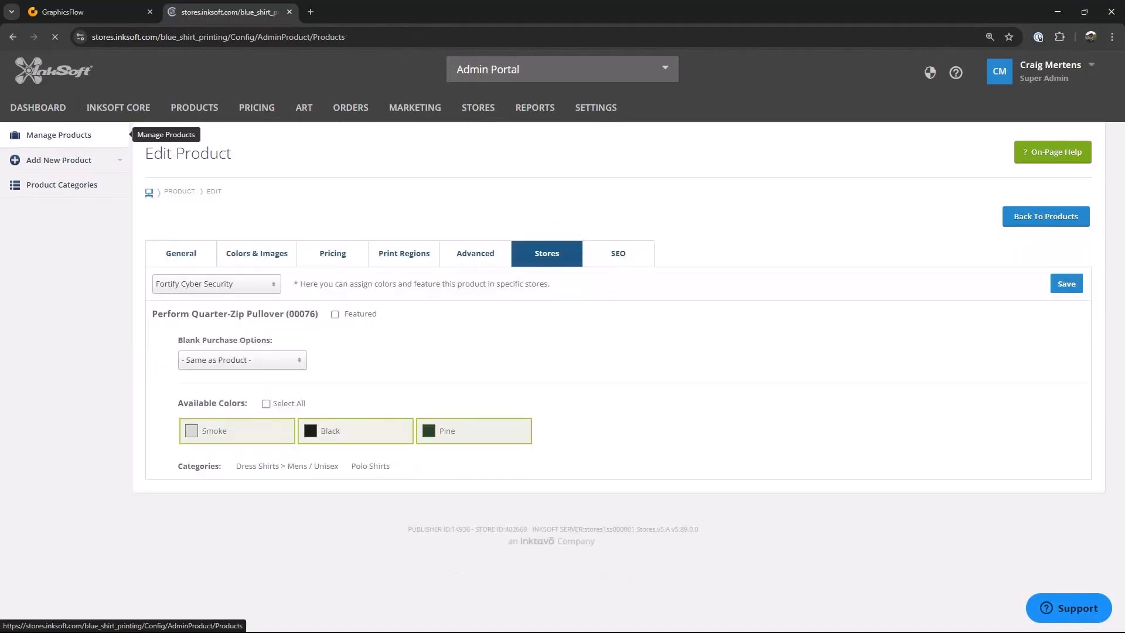
pyautogui.click(254, 256)
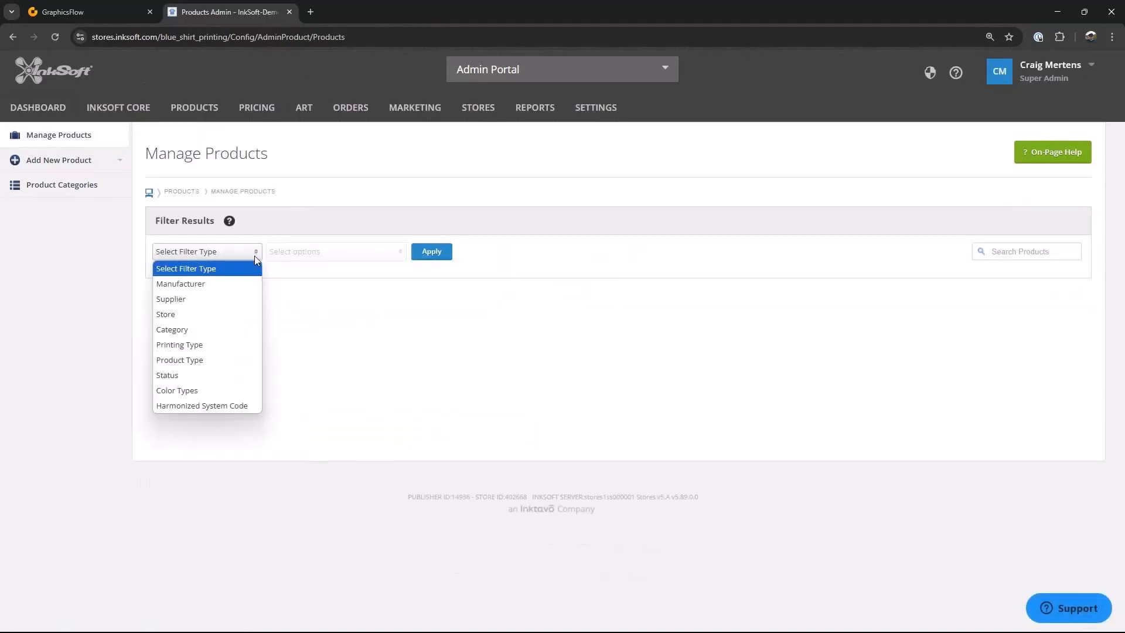
pyautogui.click(210, 285)
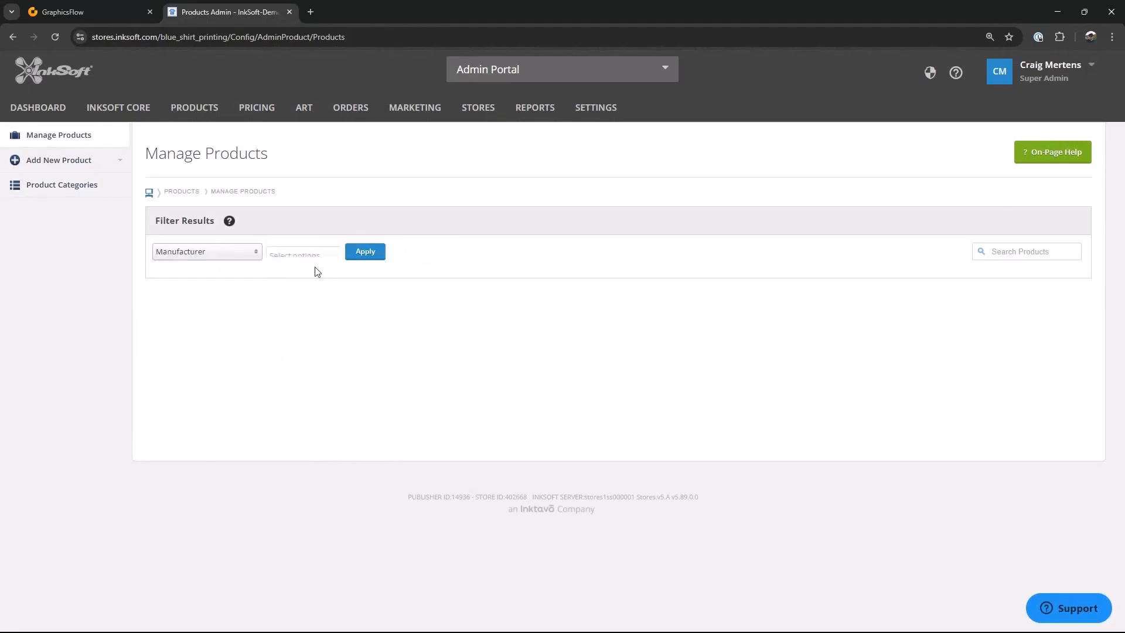
pyautogui.click(391, 258)
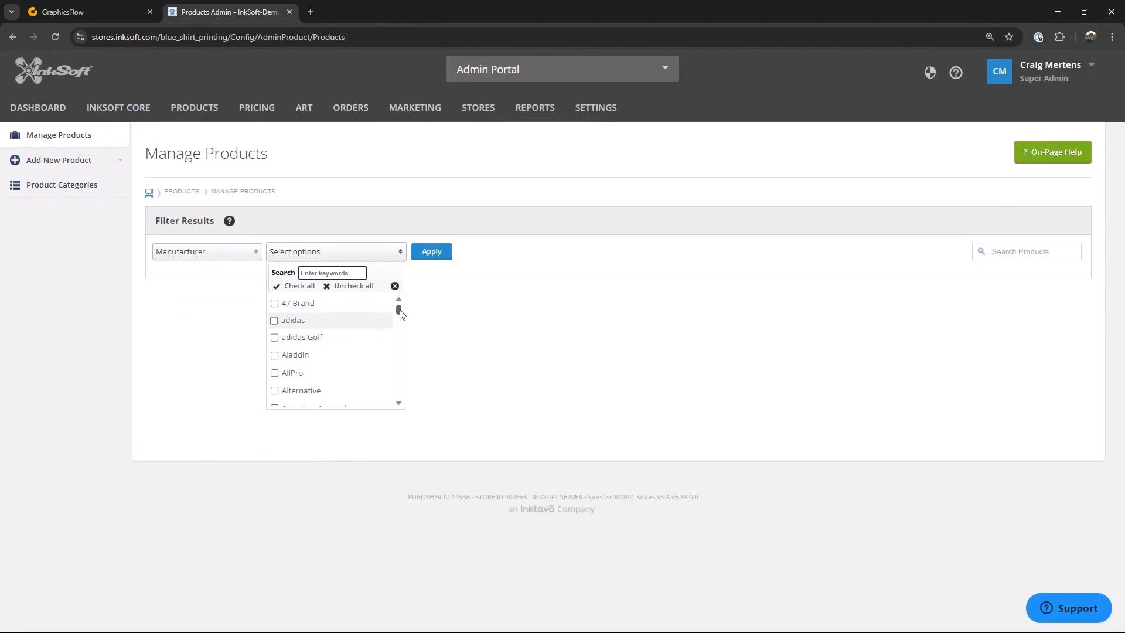
pyautogui.moveTo(398, 308); pyautogui.dragTo(400, 356)
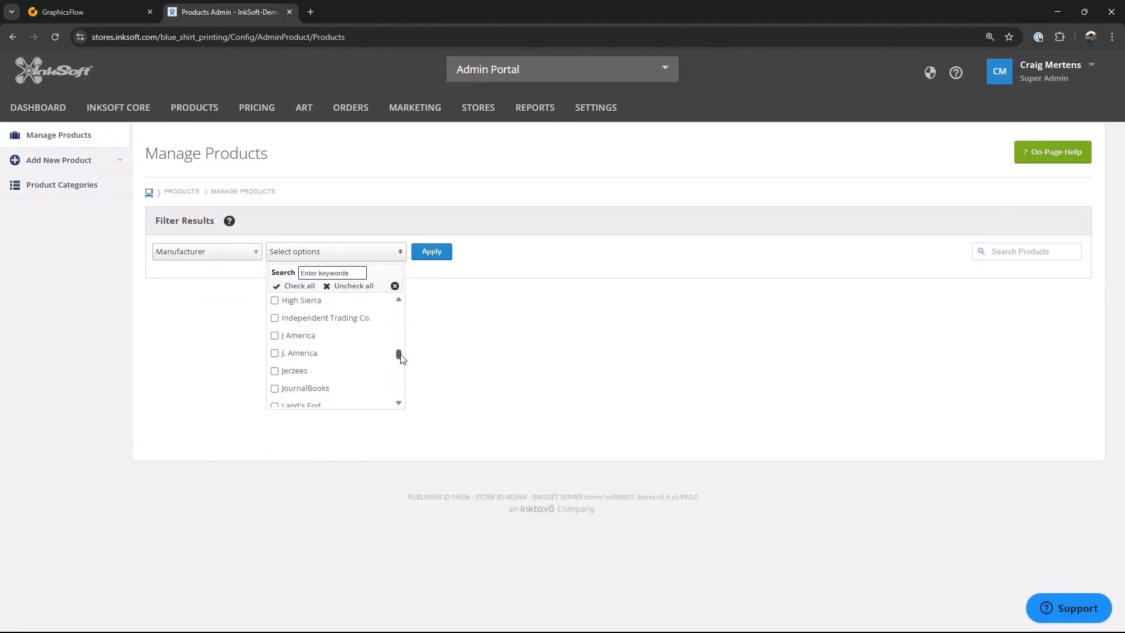
pyautogui.click(274, 318)
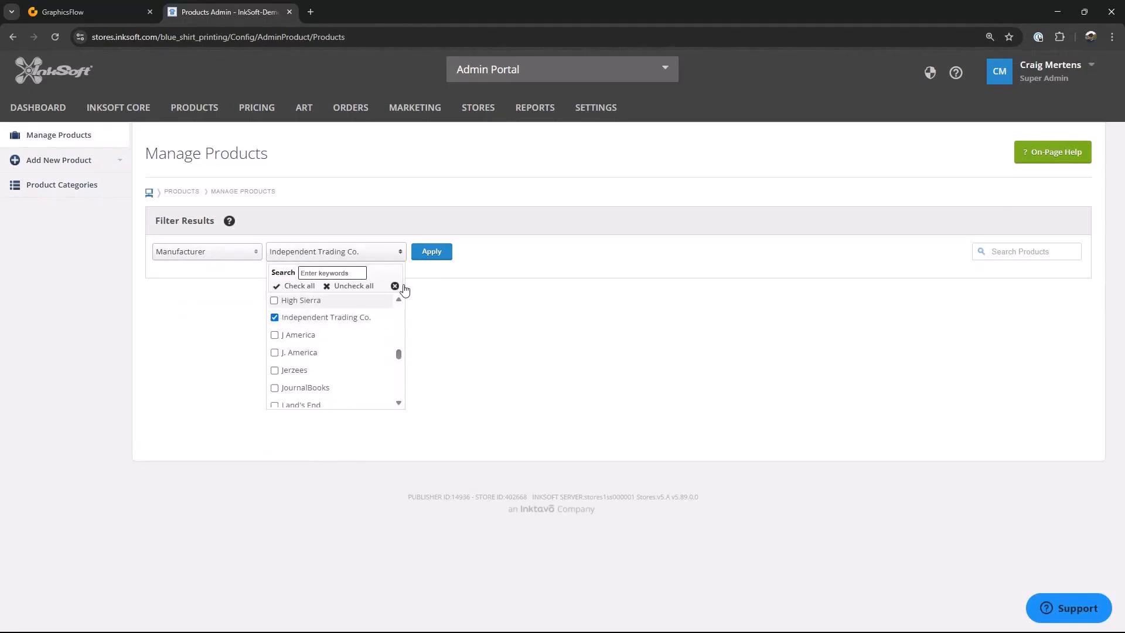
pyautogui.click(432, 253)
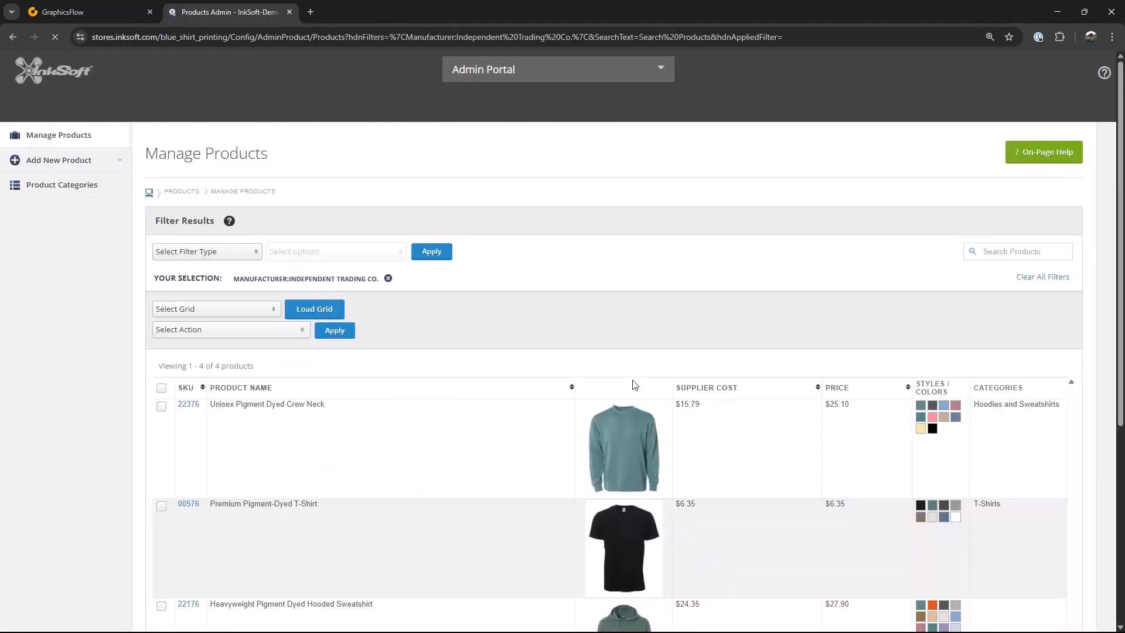
# Step: Review the filtered list of Independent Trading Co. products
pyautogui.scroll(-5, 656, 363)
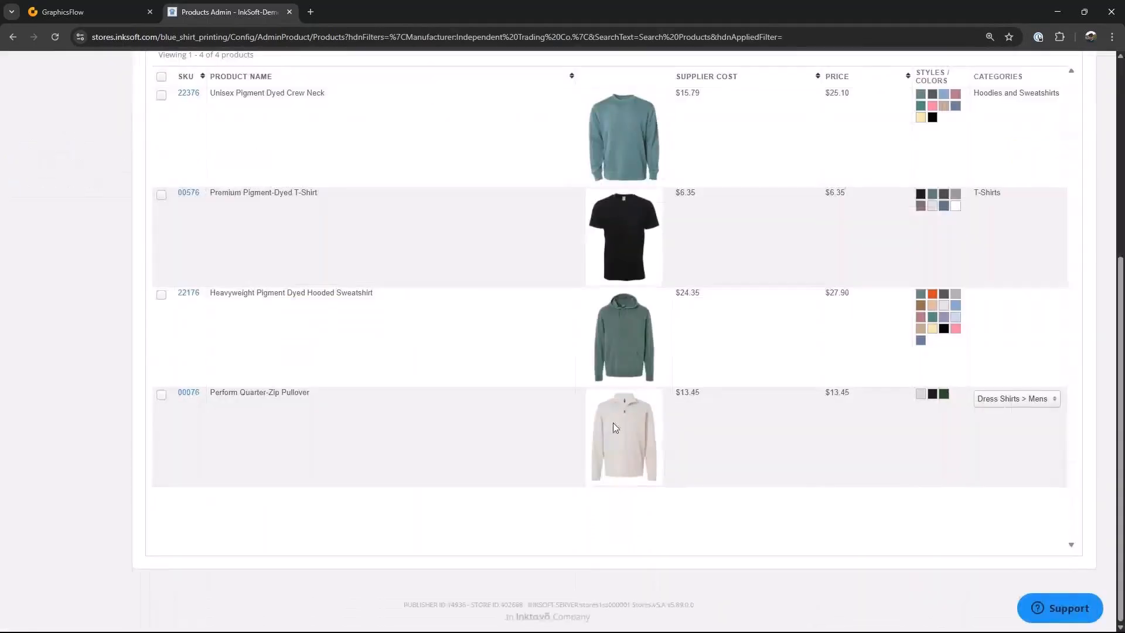
pyautogui.scroll(1, 667, 423)
pyautogui.scroll(1, 675, 449)
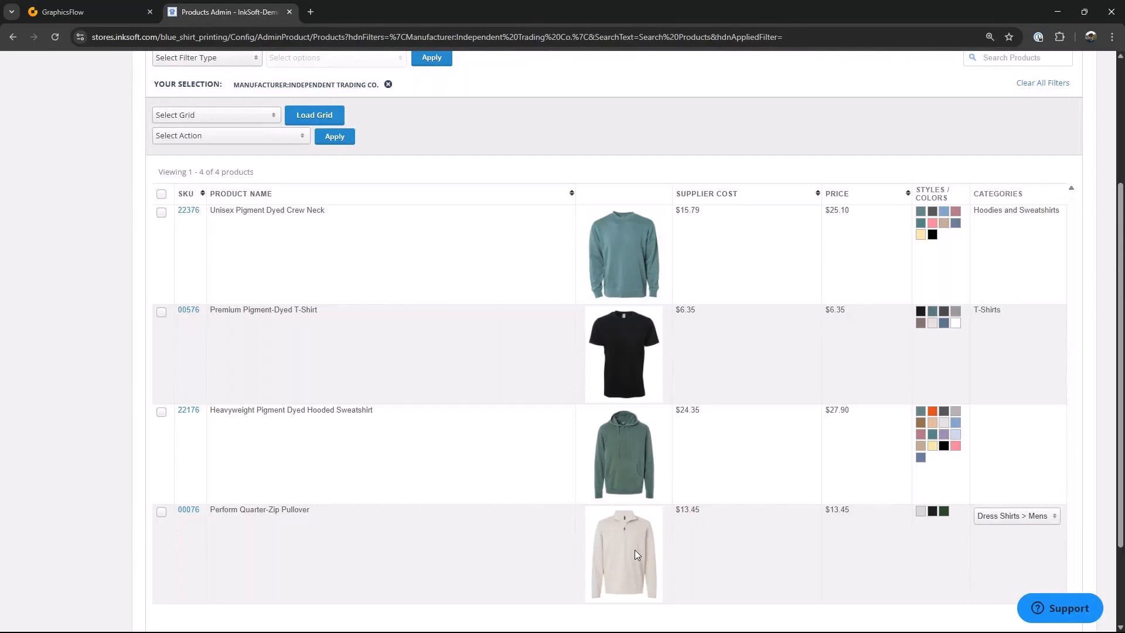
pyautogui.scroll(3, 809, 450)
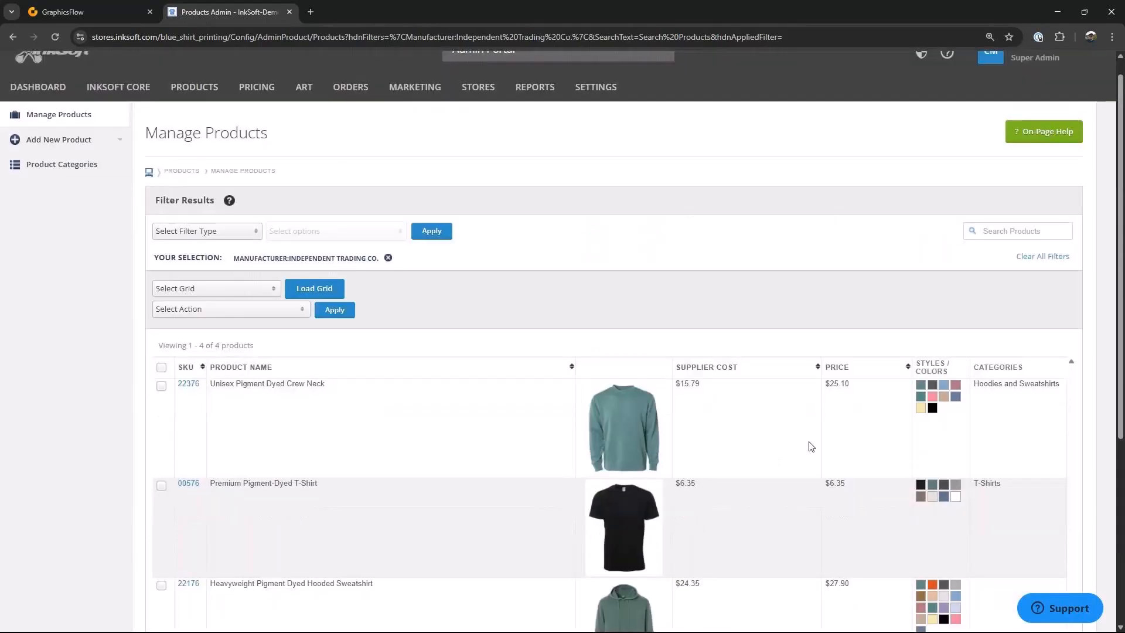
pyautogui.scroll(1, 811, 445)
pyautogui.scroll(-1, 849, 343)
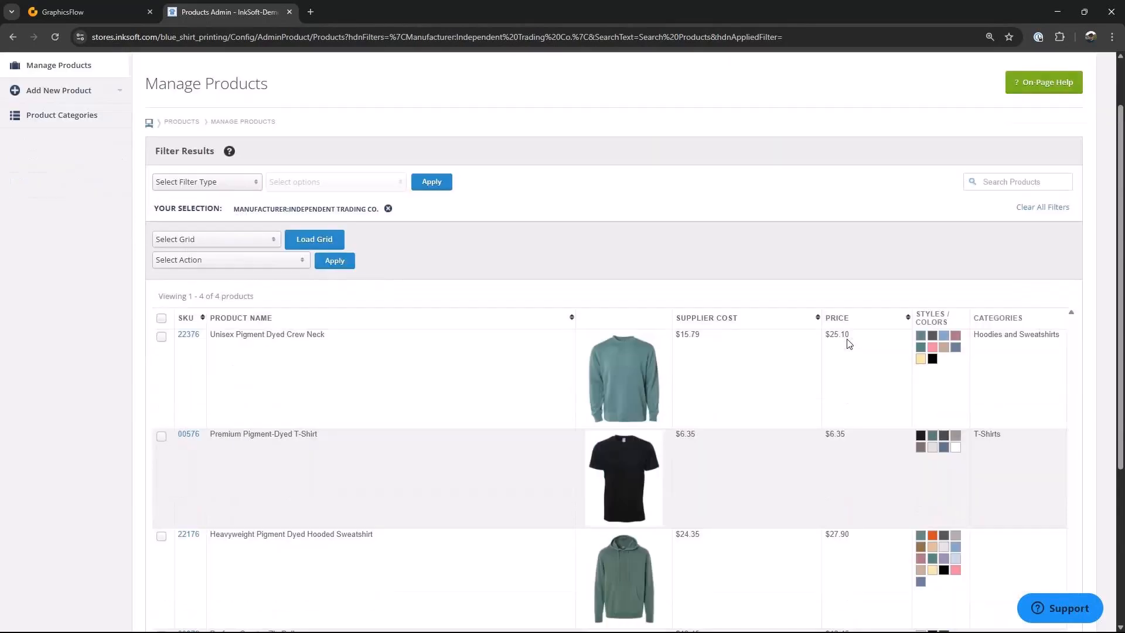
pyautogui.scroll(-4, 849, 343)
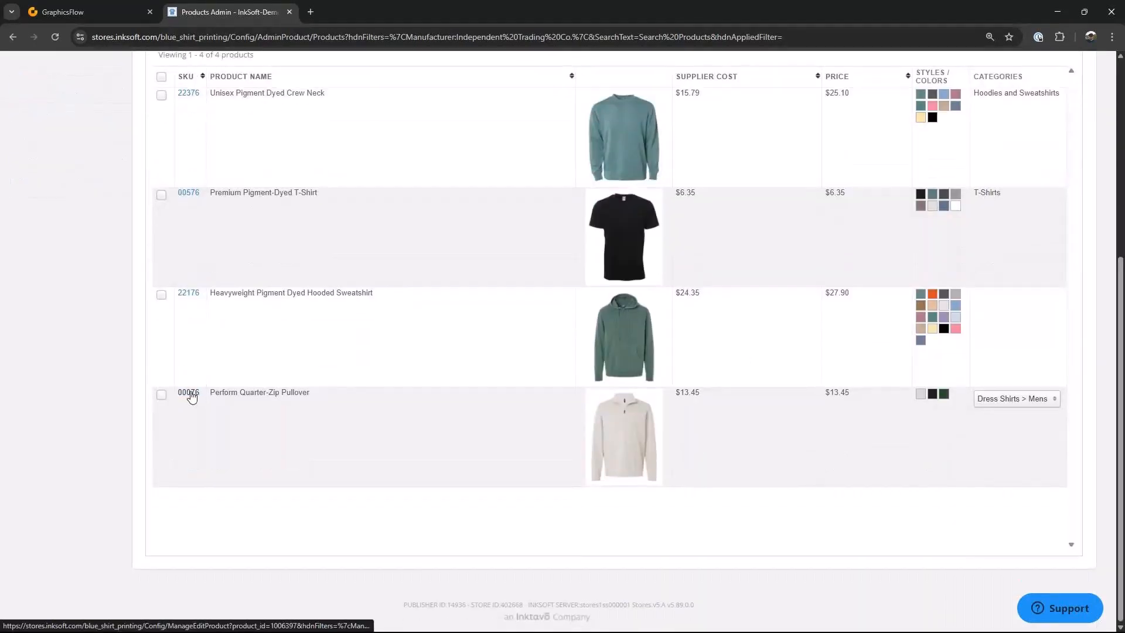
# Step: Open the Perform Quarter-Zip Pullover, add an East Eagles Boosters store to its assigned stores, and save
pyautogui.click(189, 392)
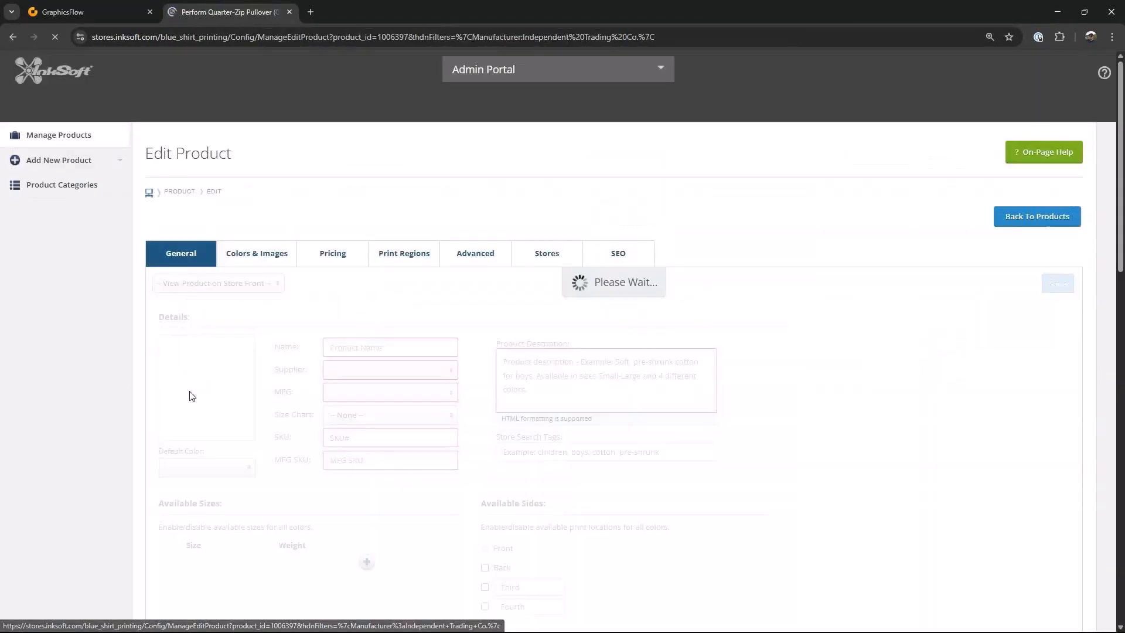
pyautogui.scroll(-5, 433, 431)
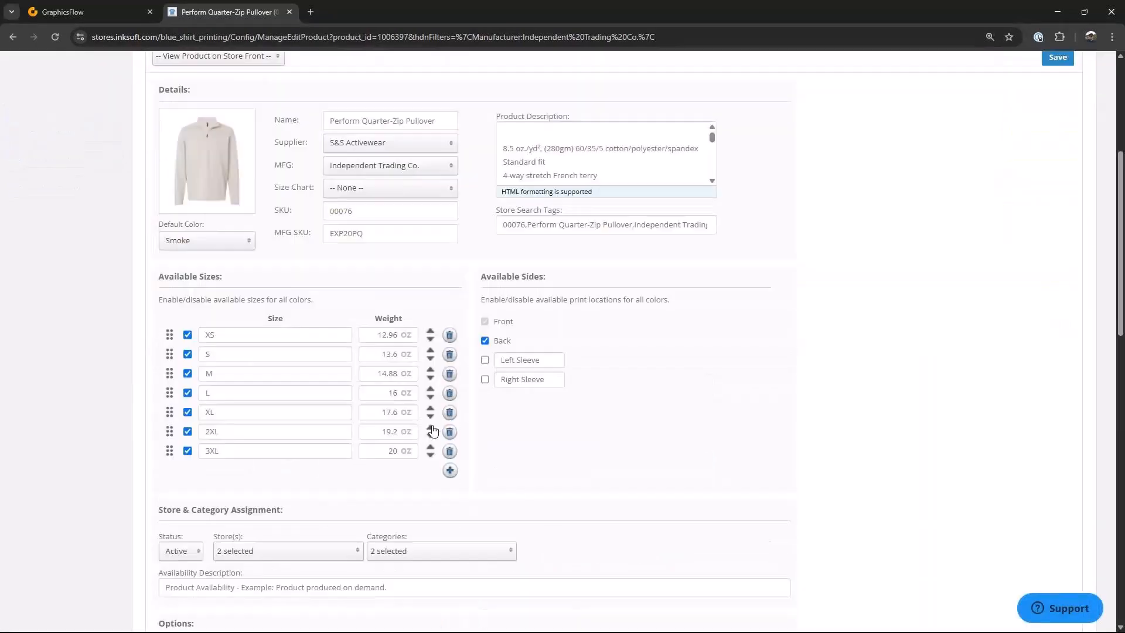
pyautogui.scroll(-5, 433, 431)
pyautogui.click(355, 241)
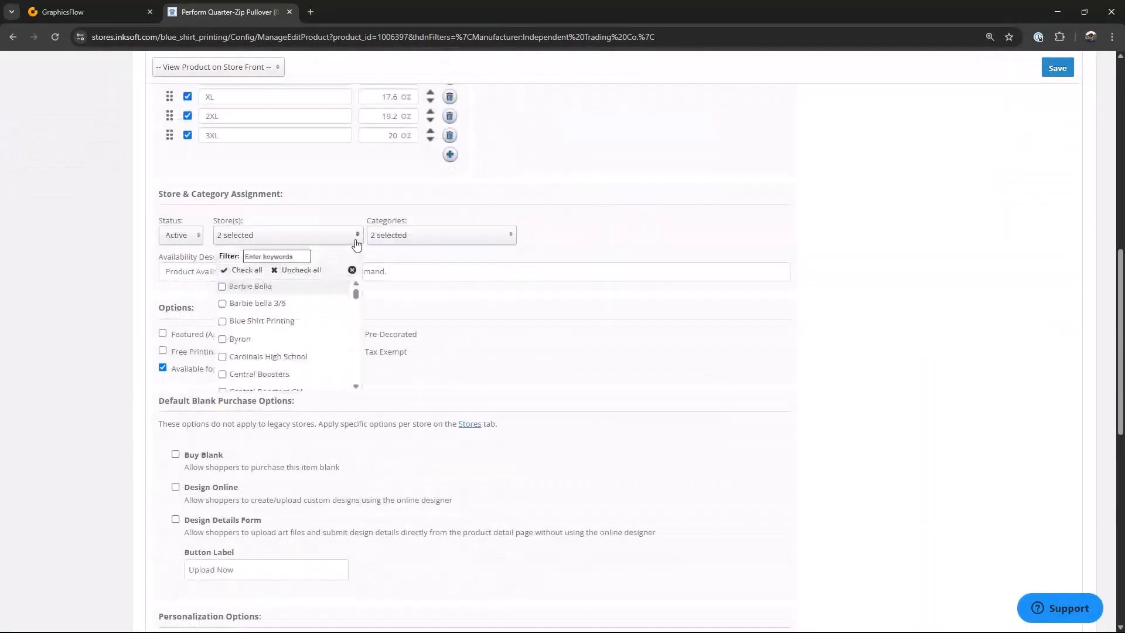
pyautogui.moveTo(357, 292); pyautogui.dragTo(358, 320)
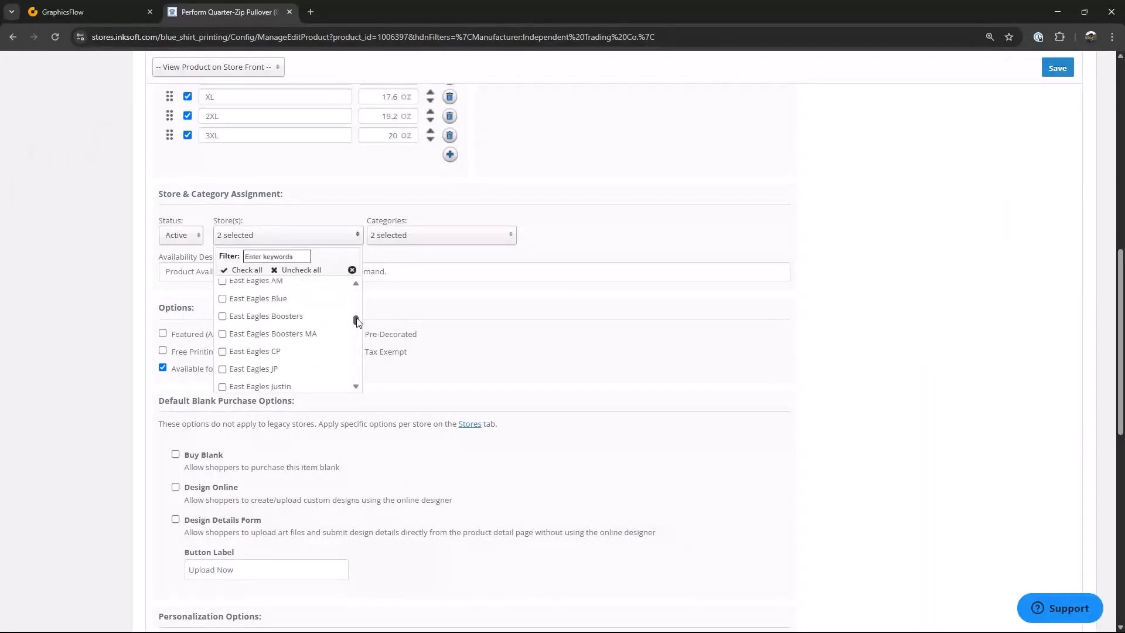
pyautogui.click(242, 331)
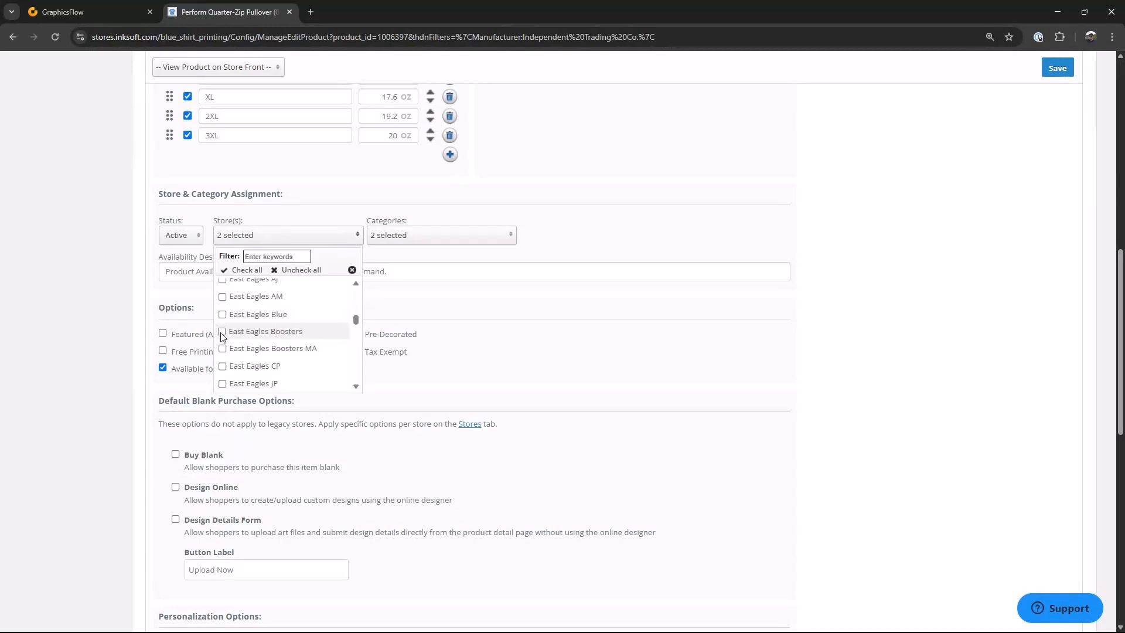
pyautogui.click(832, 296)
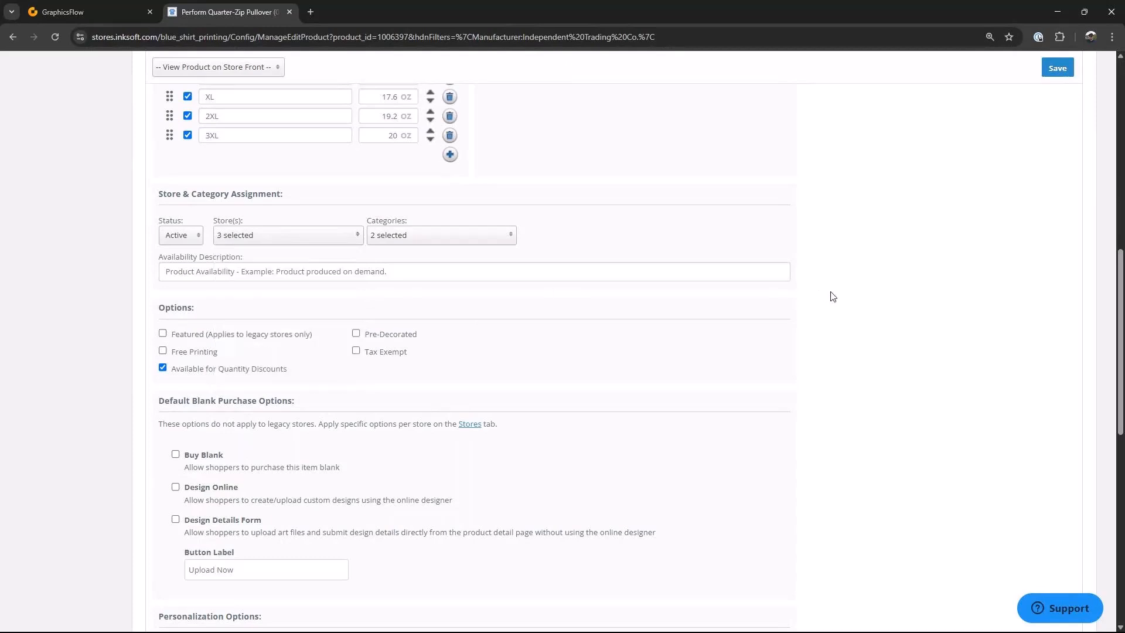
pyautogui.click(1057, 69)
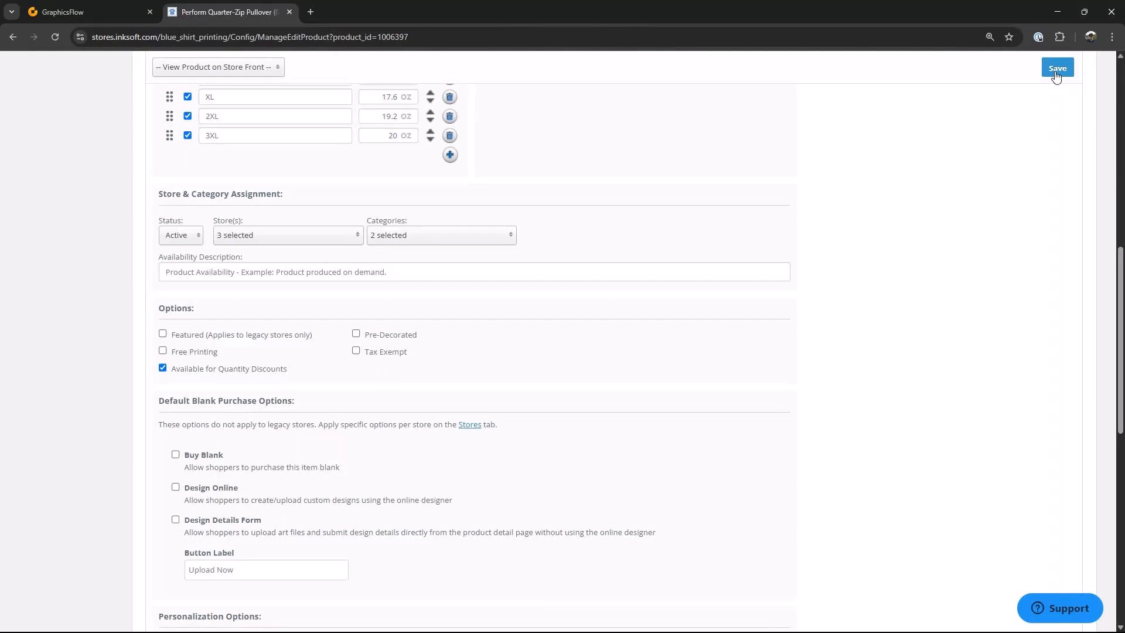
# Step: Open the page for creating a new store from the stores area
pyautogui.scroll(5, 952, 278)
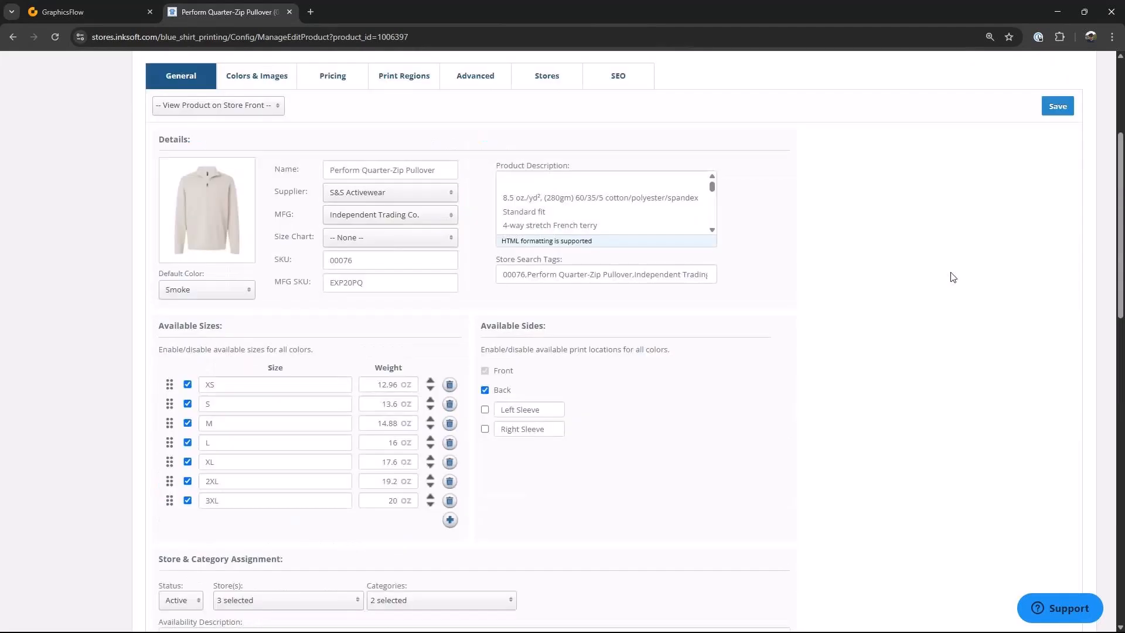
pyautogui.scroll(3, 952, 277)
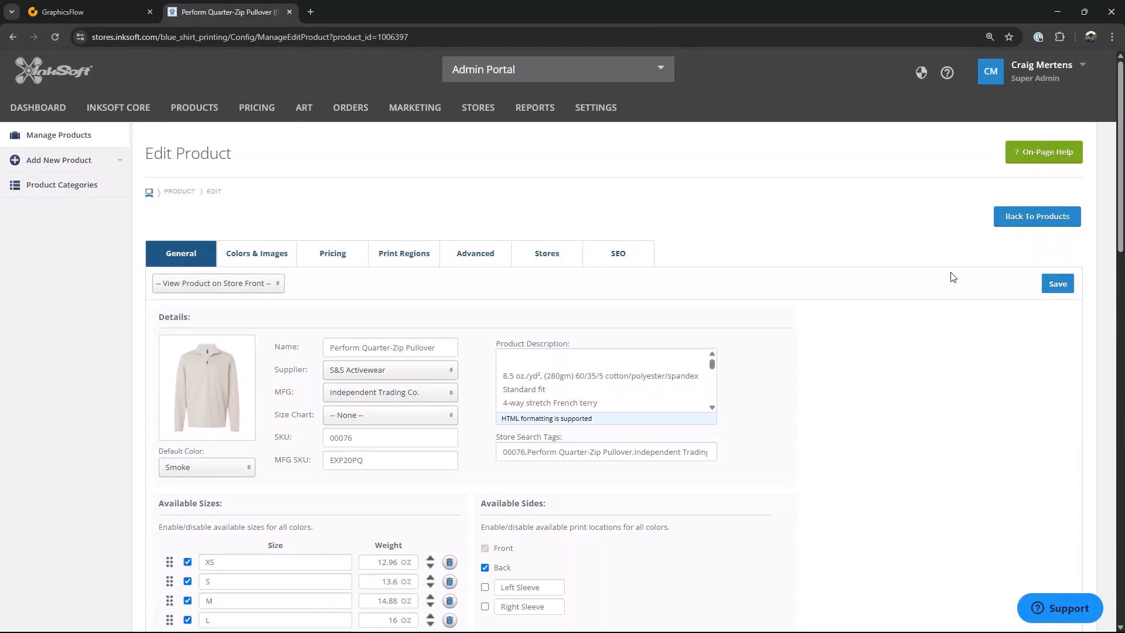
pyautogui.moveTo(478, 112)
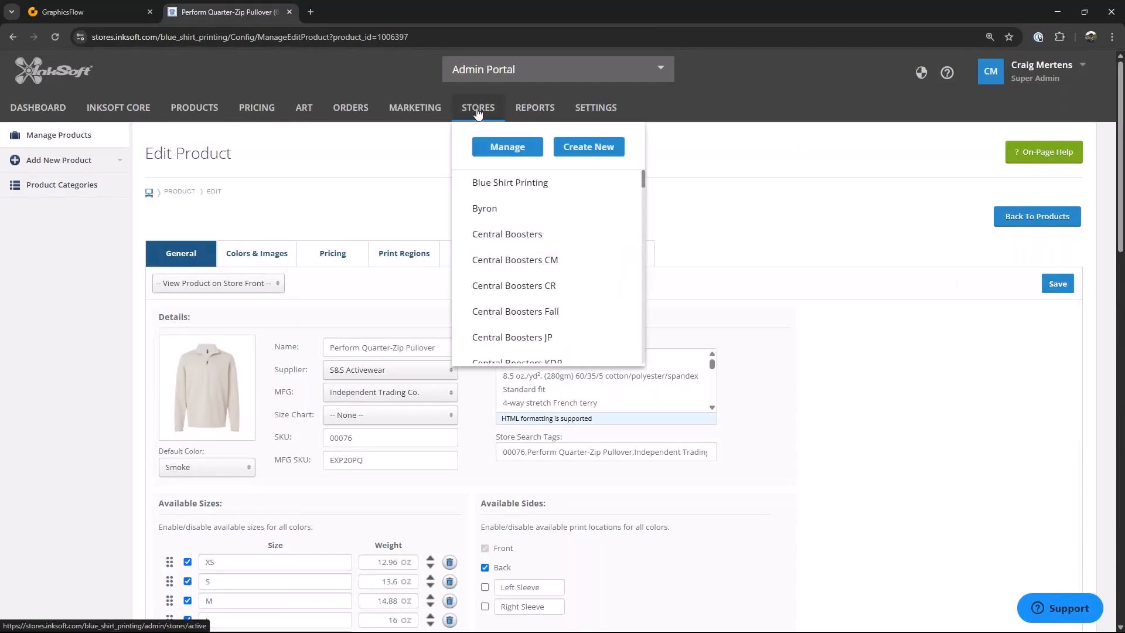
pyautogui.click(476, 109)
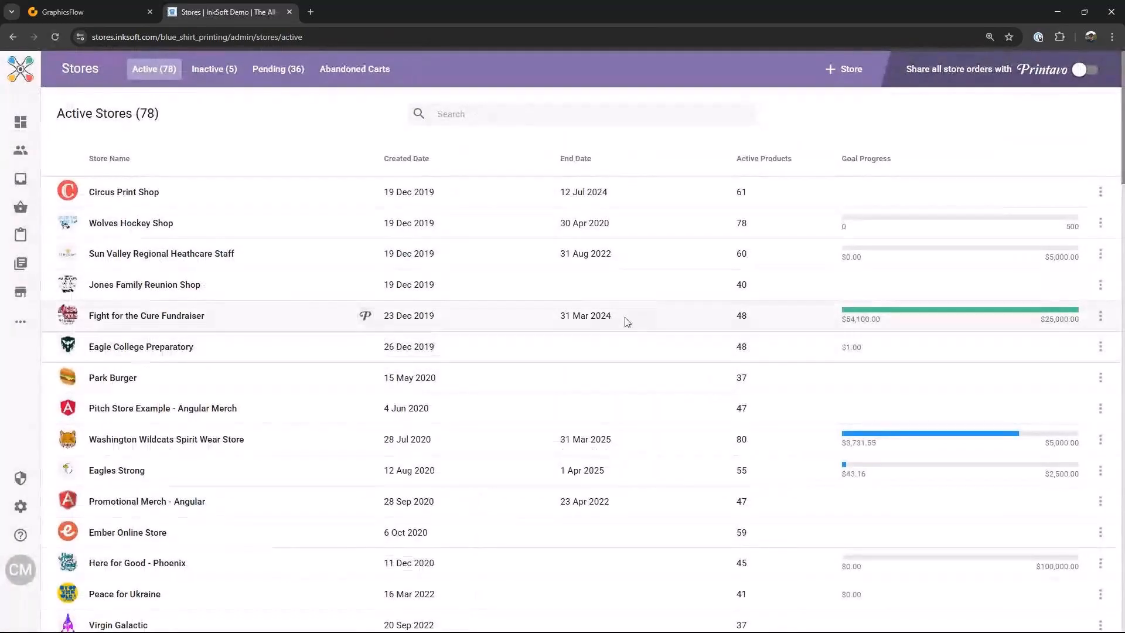
pyautogui.click(851, 70)
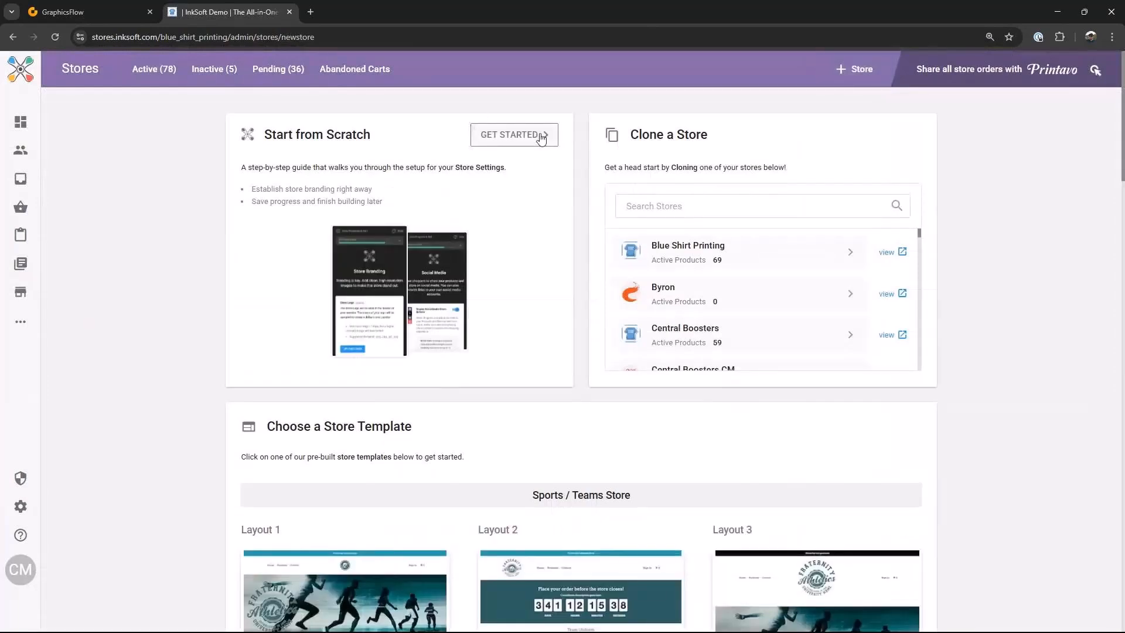
# Step: Preview the start-from-scratch store setup and its list of setup steps, then exit the setup
pyautogui.click(544, 135)
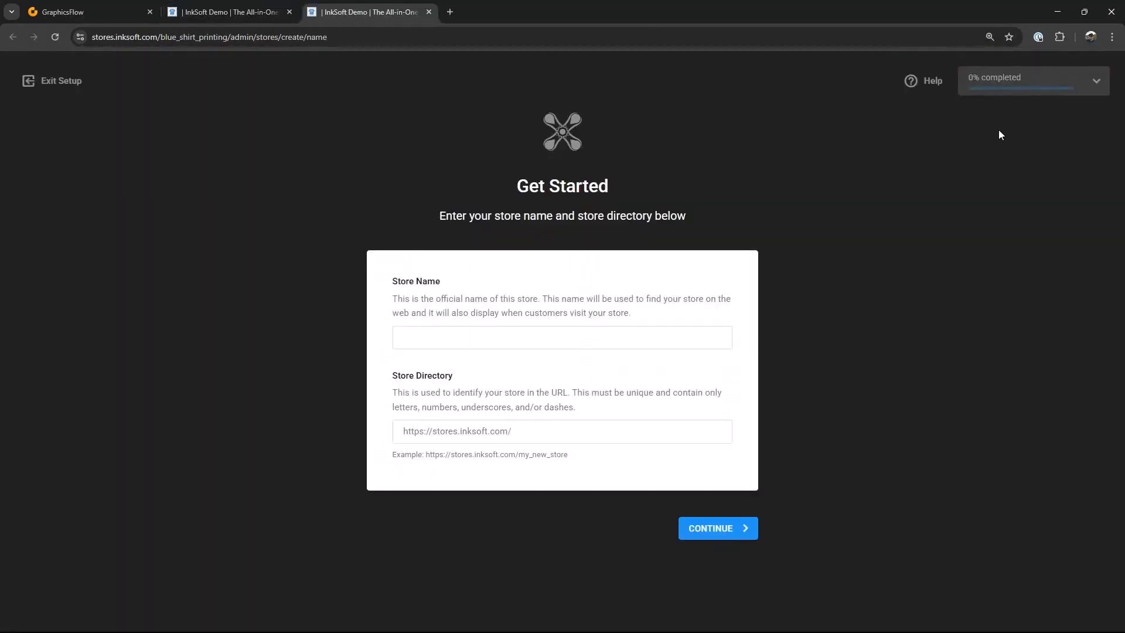
pyautogui.click(1083, 92)
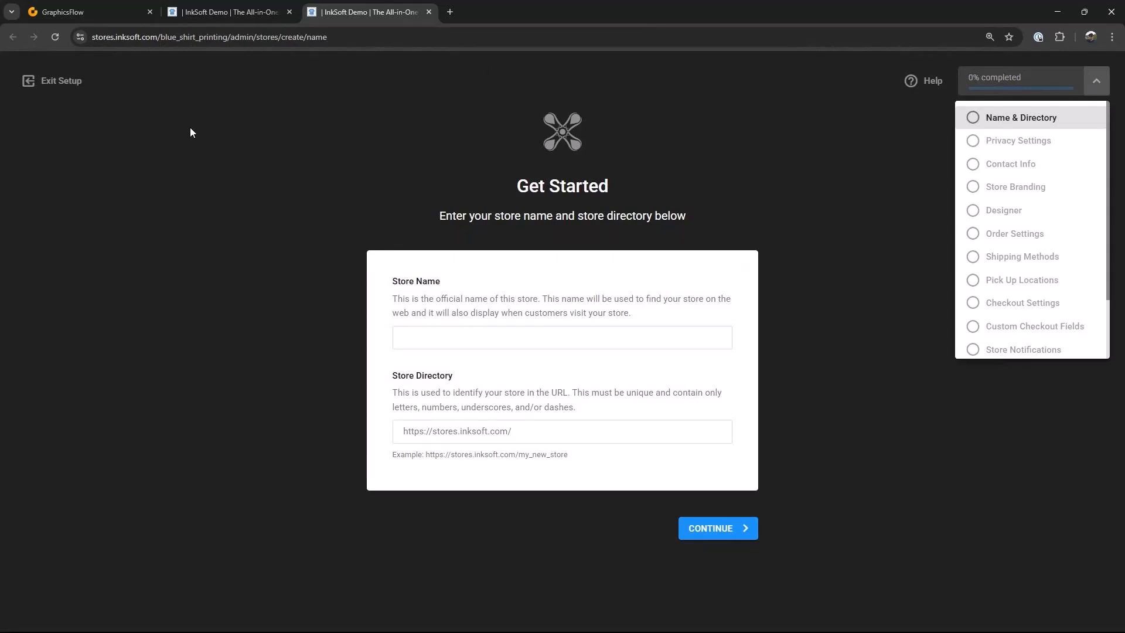
pyautogui.click(68, 82)
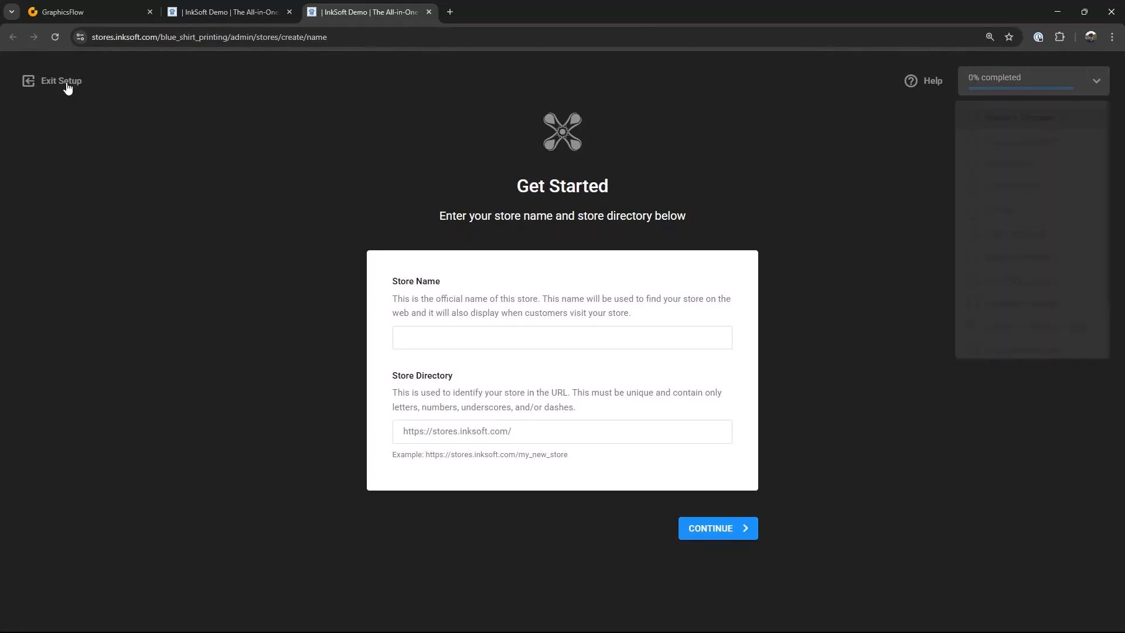
pyautogui.click(68, 82)
# Step: Try cloning the Stratos Financial store with Include Products and Store Art switched, then cancel the clone
pyautogui.click(635, 207)
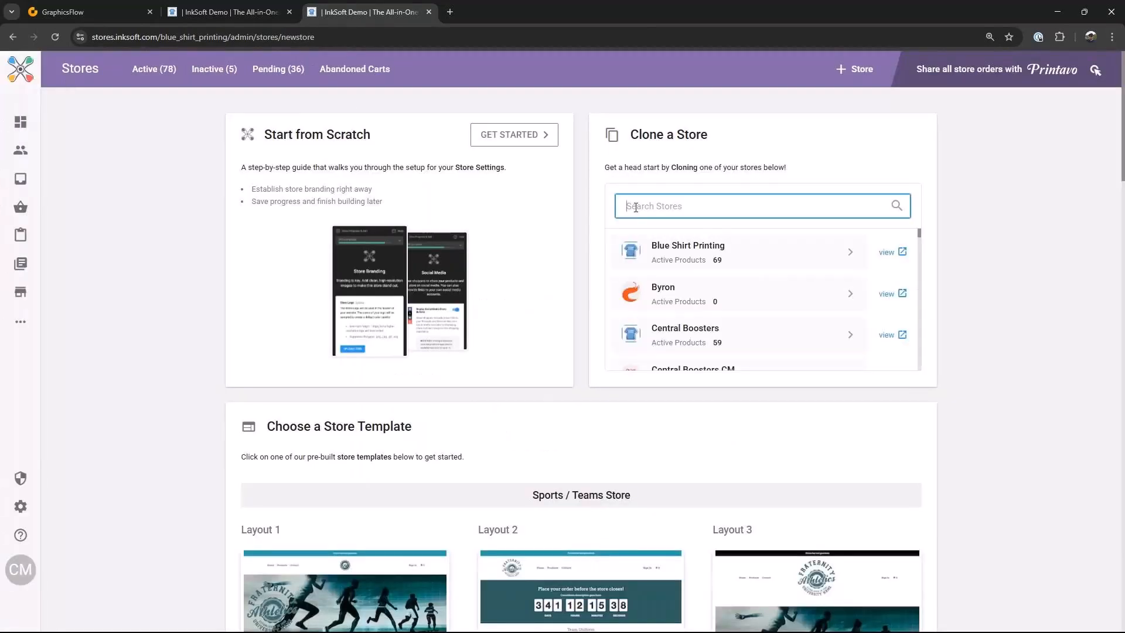
pyautogui.write('stra')
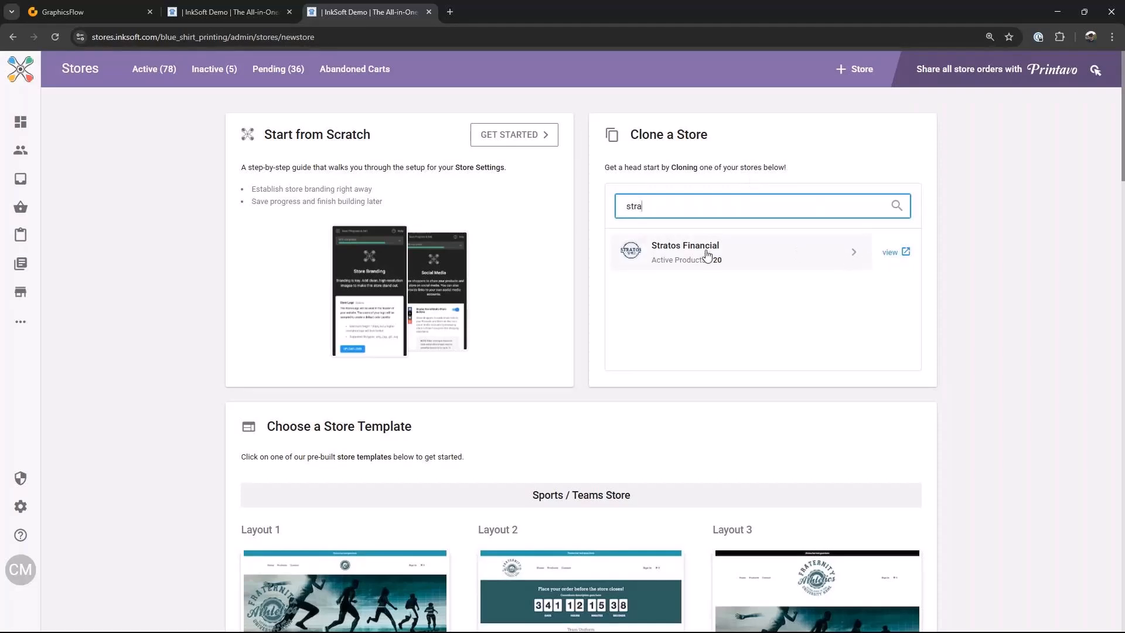
pyautogui.click(857, 256)
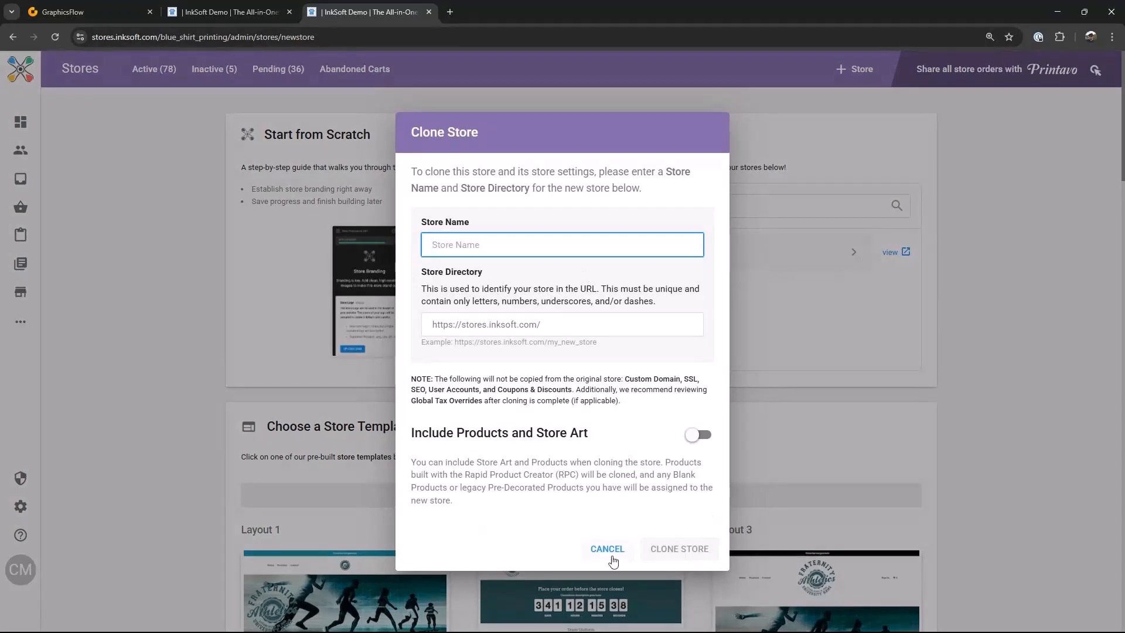
pyautogui.click(700, 438)
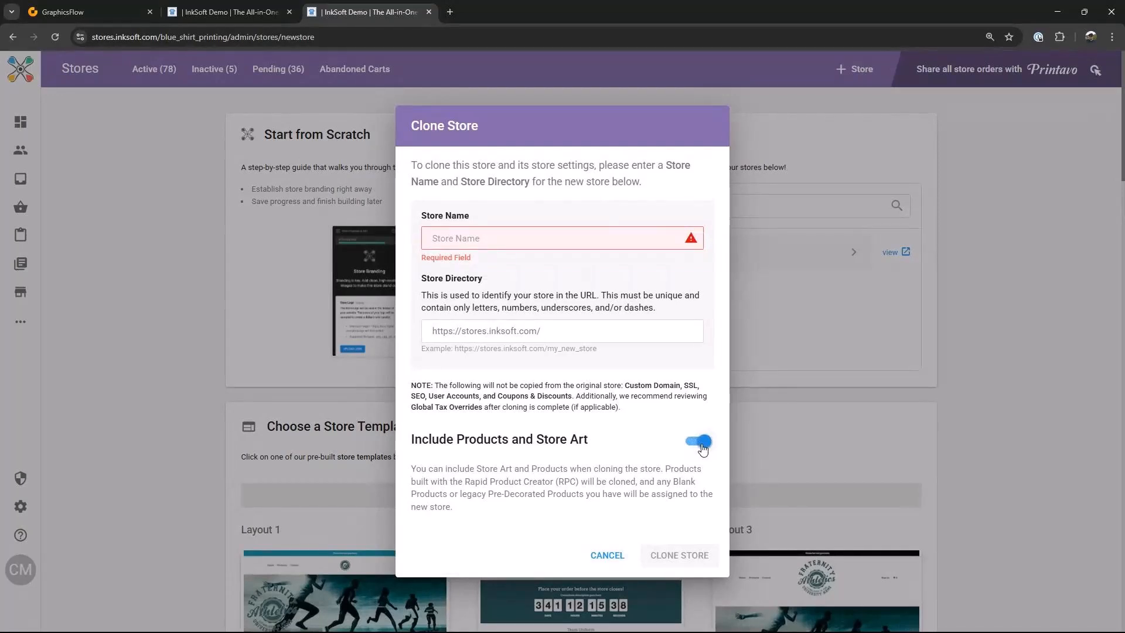
pyautogui.click(702, 449)
pyautogui.press('Escape')
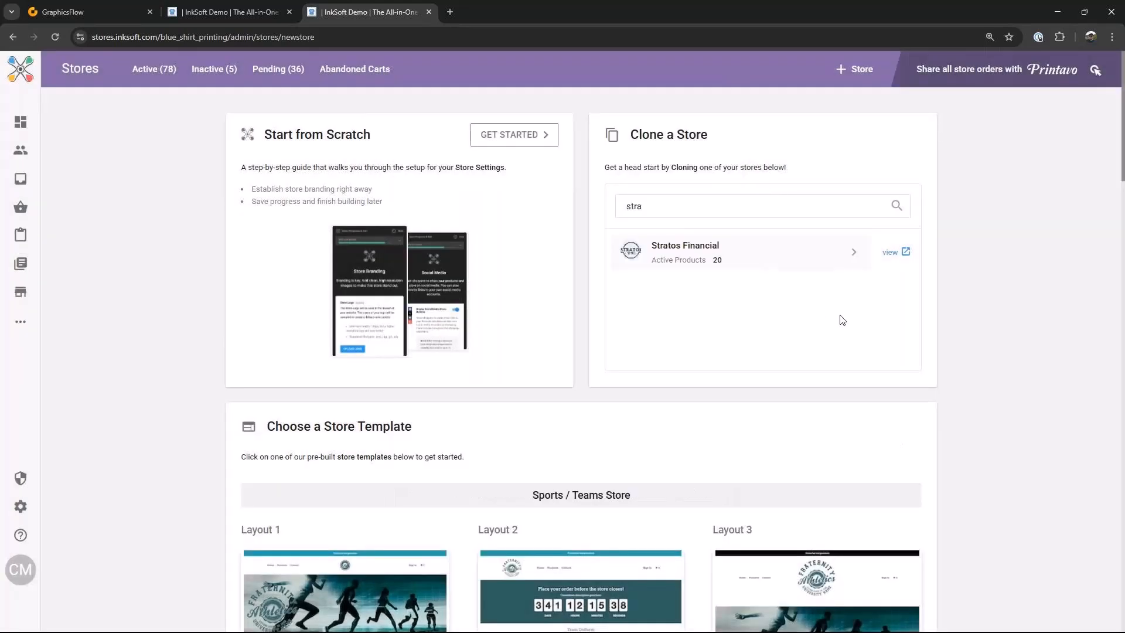
# Step: Browse the pre-built store templates for sports, school and corporate stores
pyautogui.scroll(-5, 959, 346)
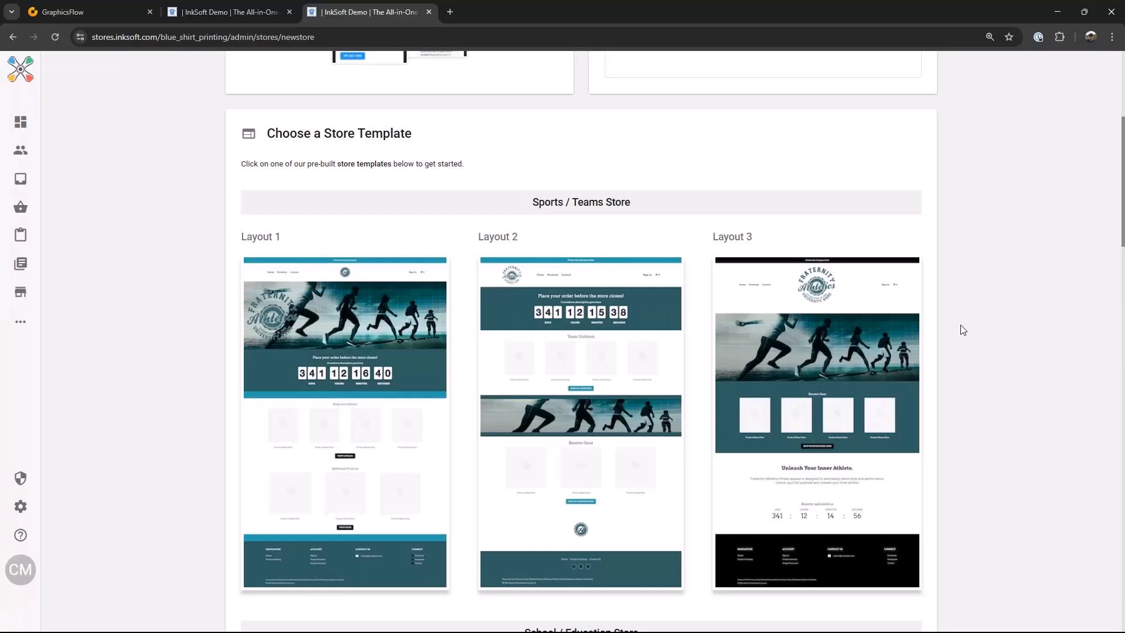
pyautogui.scroll(-2, 784, 290)
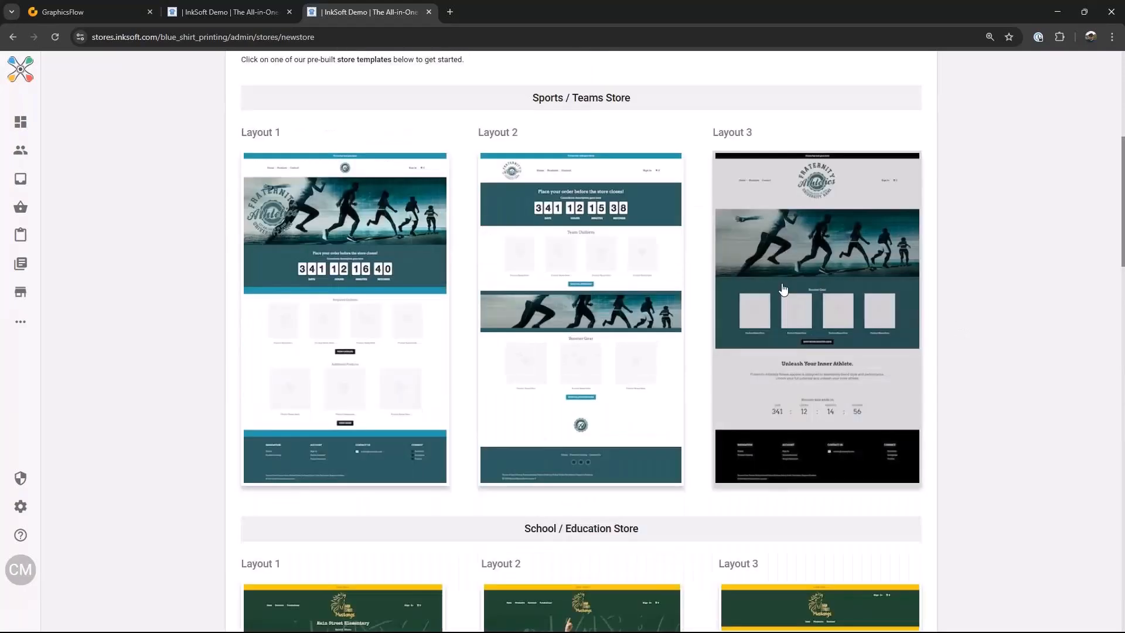
pyautogui.scroll(-9, 784, 290)
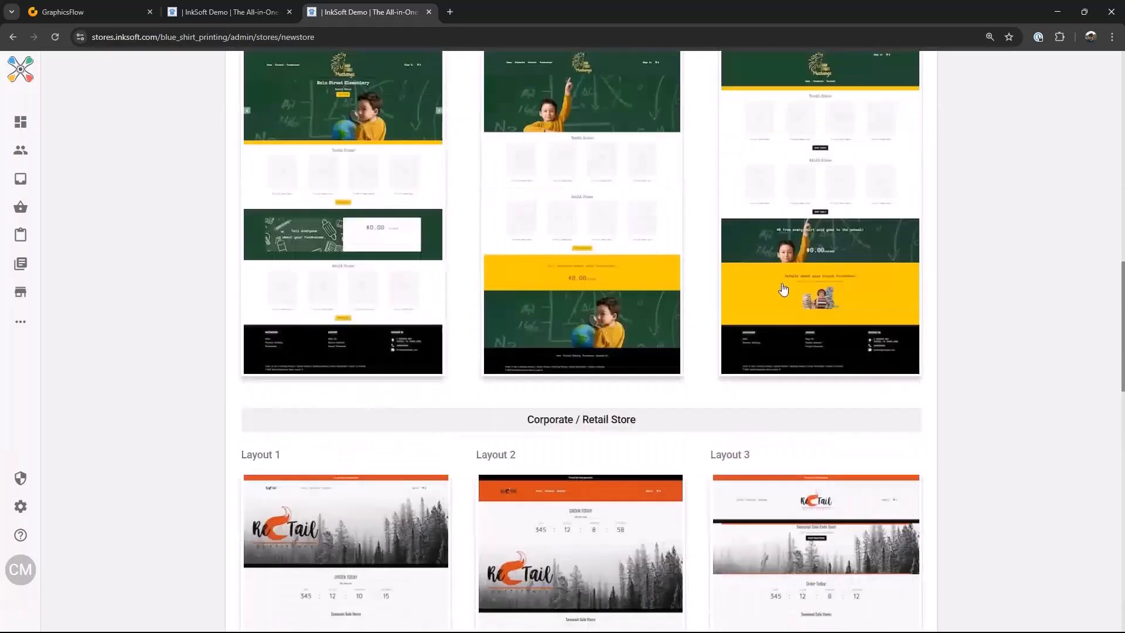
# Step: Browse the corporate, special event and shop landing page store template layouts
pyautogui.scroll(9, 784, 289)
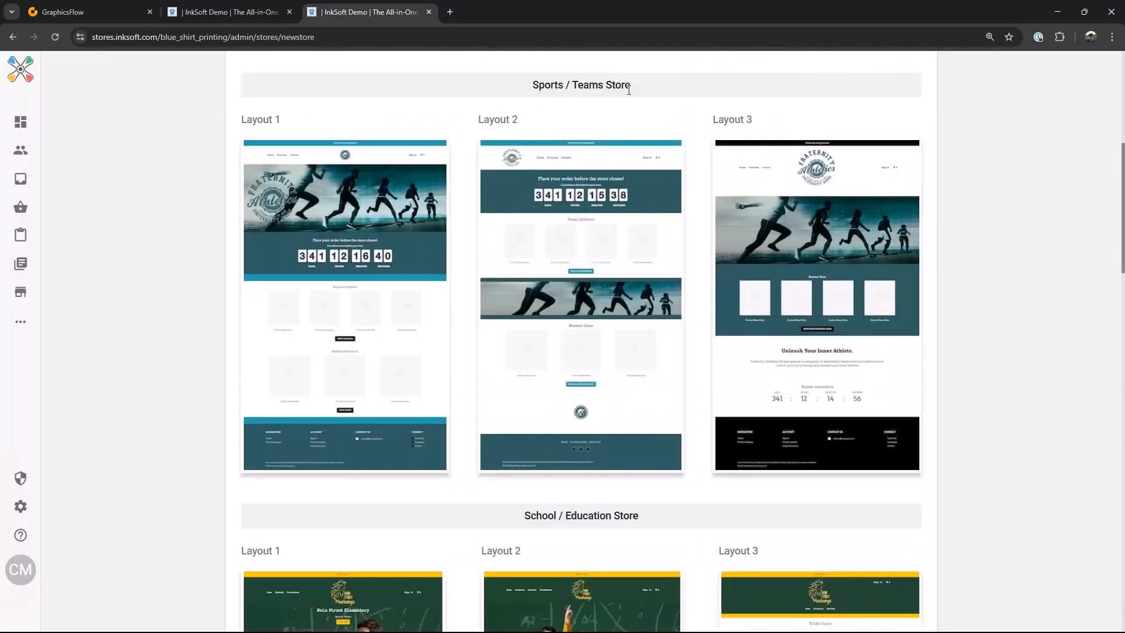
pyautogui.scroll(-5, 663, 110)
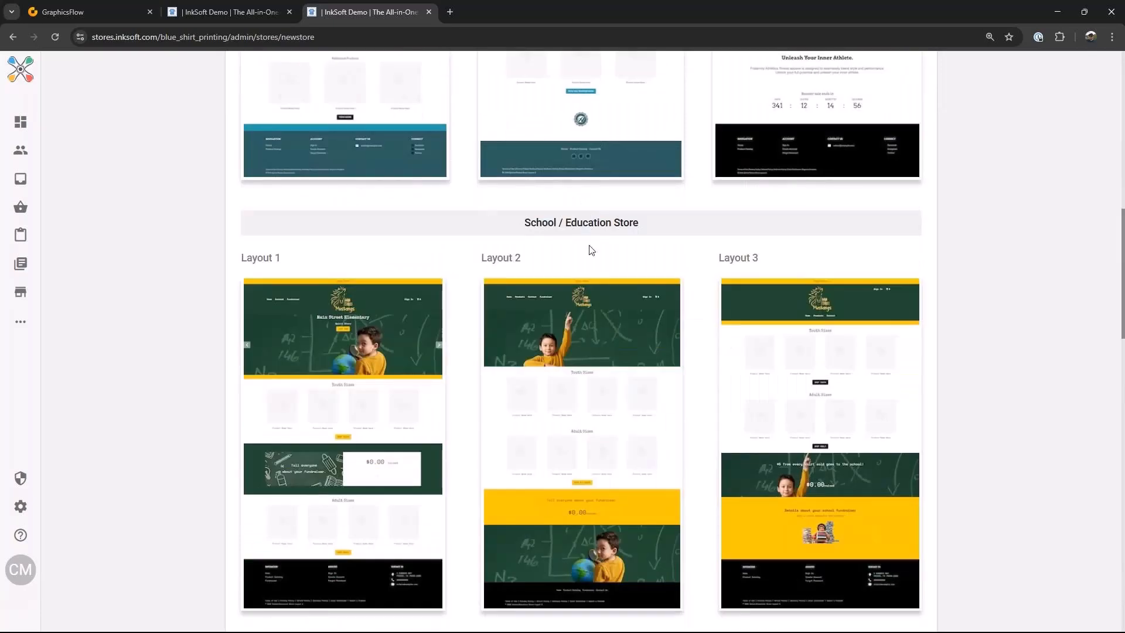
pyautogui.scroll(-8, 591, 250)
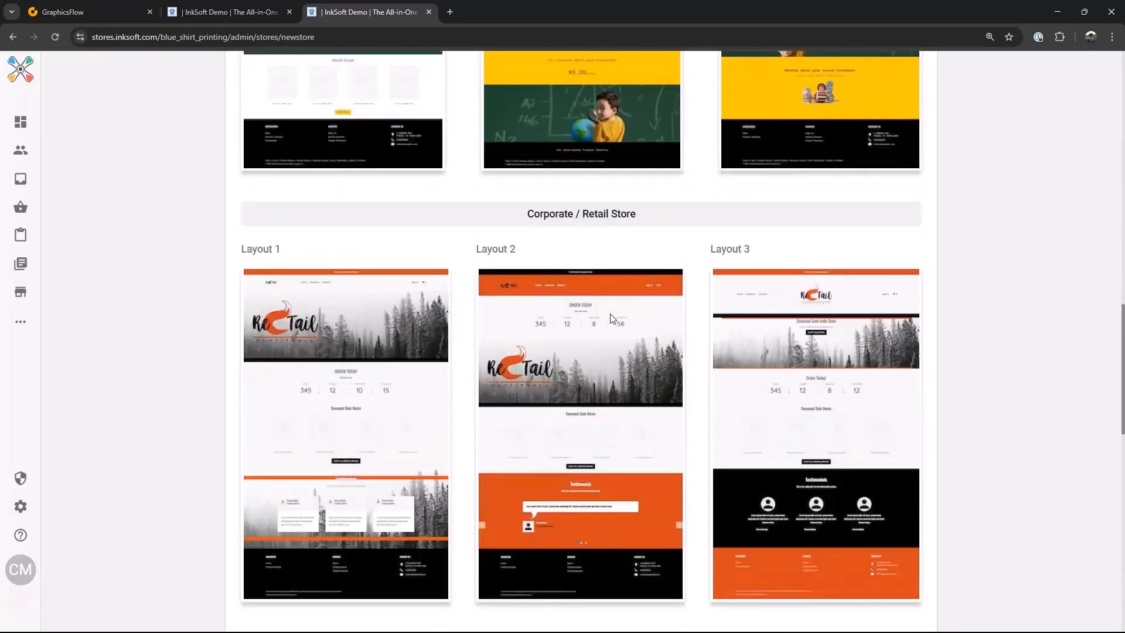
pyautogui.scroll(-5, 610, 318)
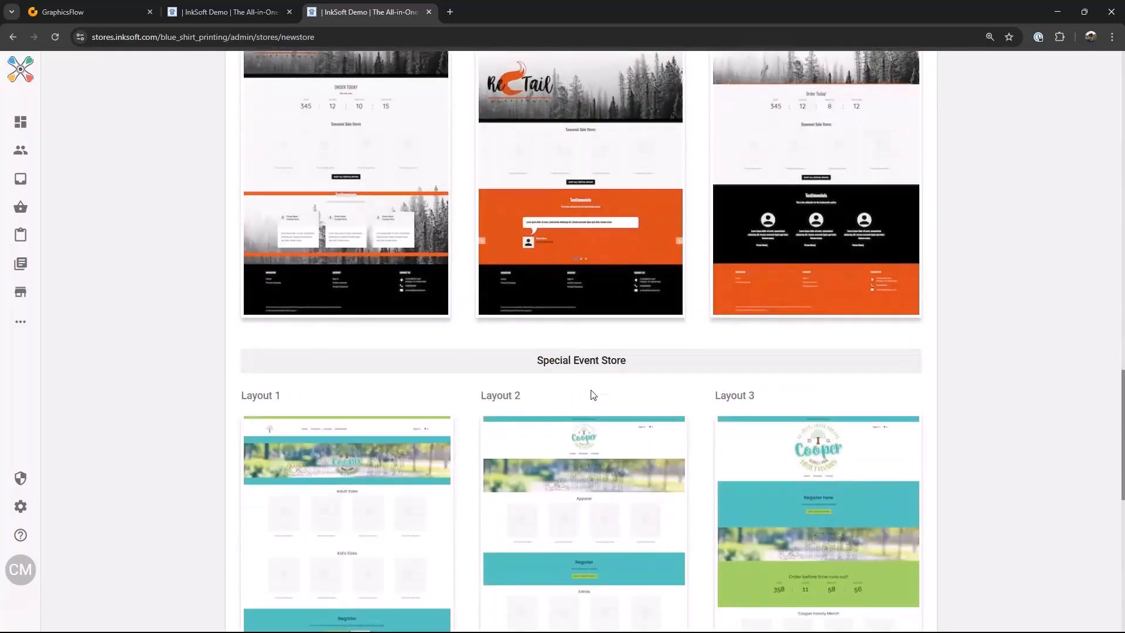
pyautogui.scroll(-7, 591, 395)
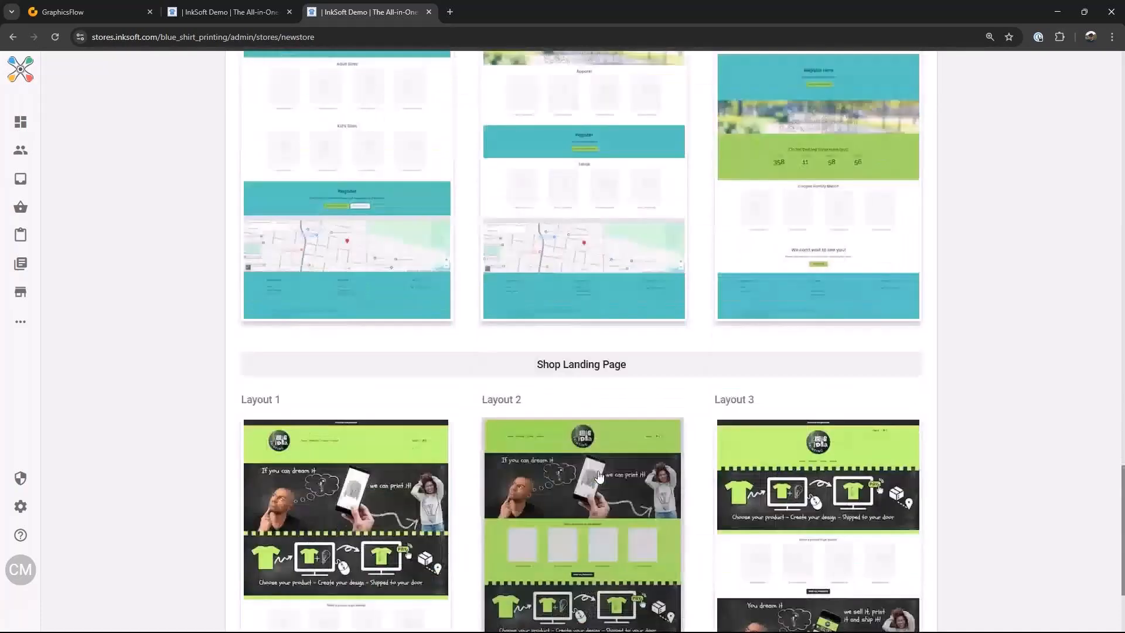
pyautogui.scroll(-1, 597, 476)
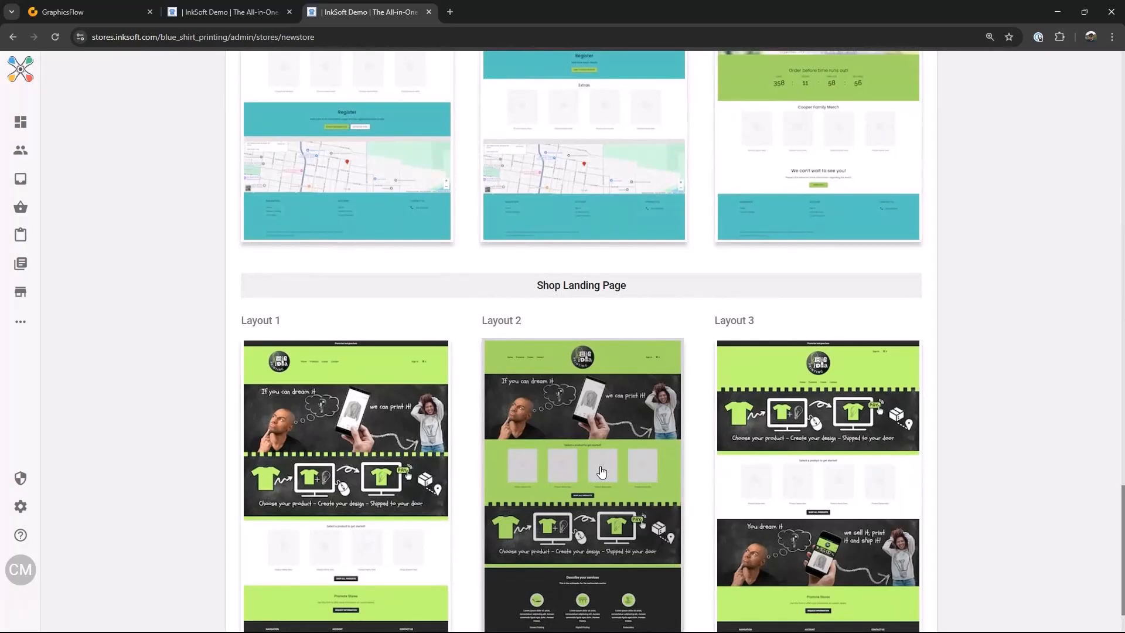
pyautogui.scroll(10, 621, 240)
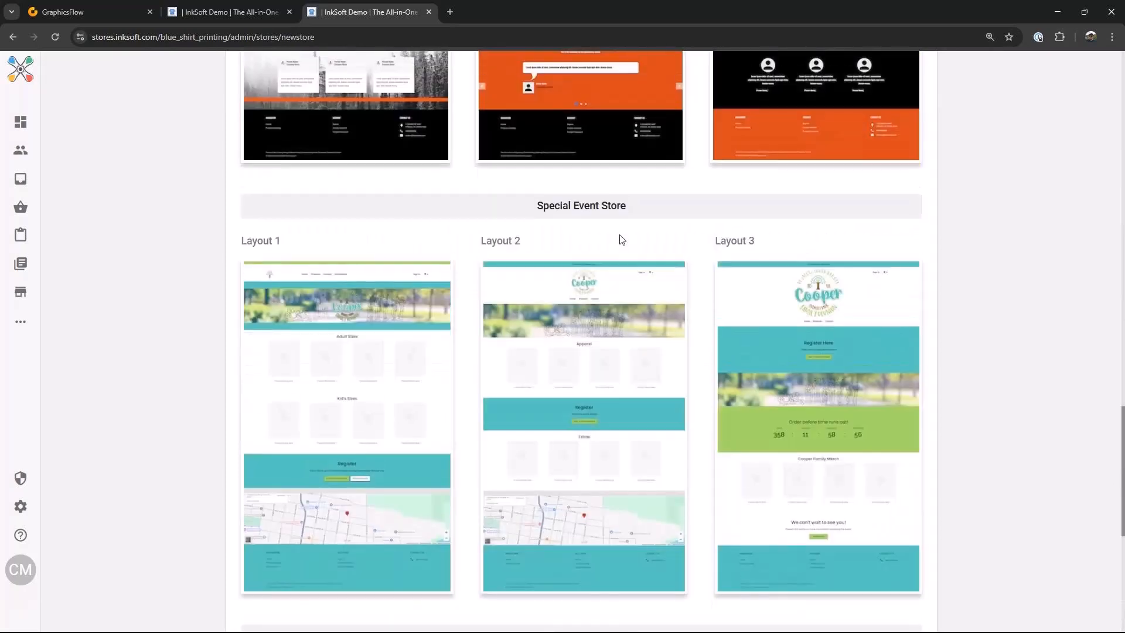
pyautogui.scroll(1, 736, 228)
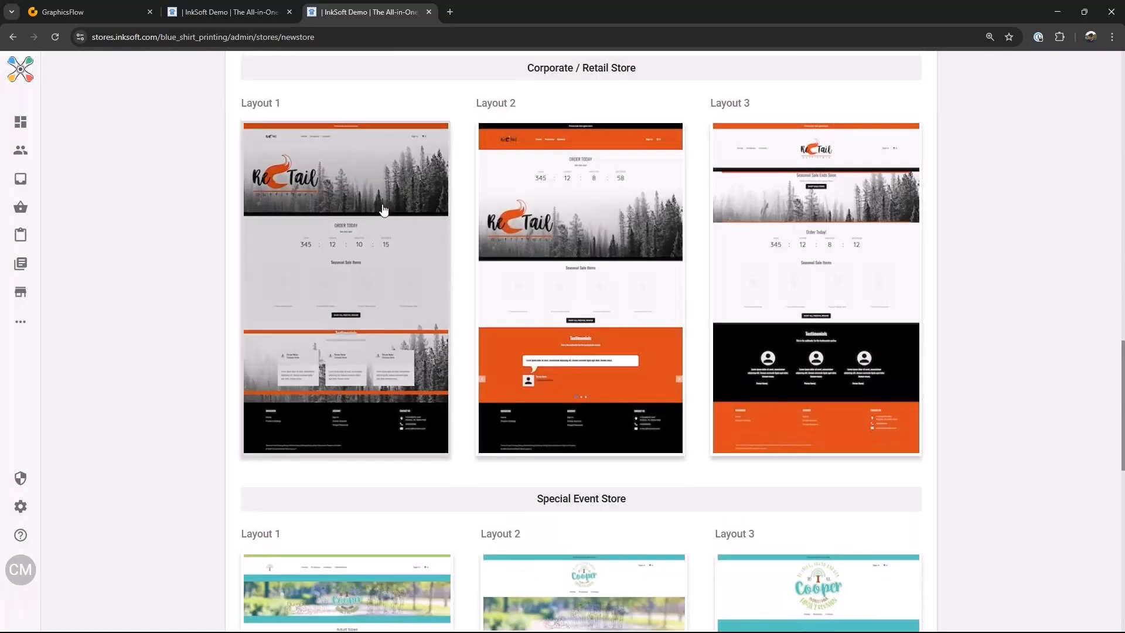
# Step: Create a store from the Corporate / Retail Store Layout 1 template named Stratos with directory stratos
pyautogui.click(356, 237)
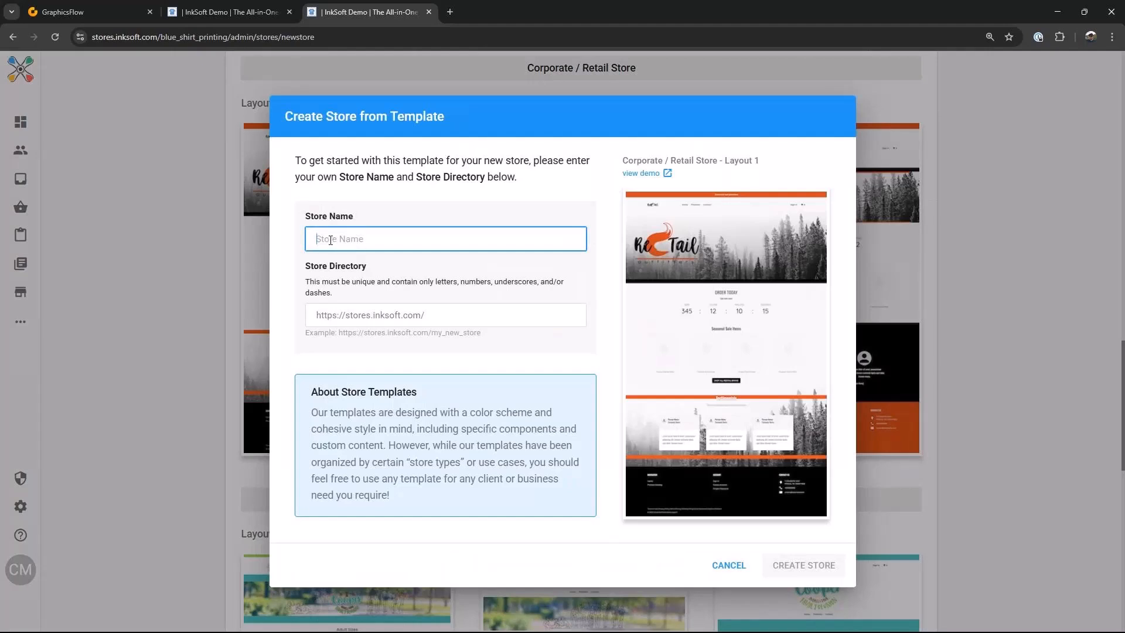
pyautogui.write('Stratos')
pyautogui.click(433, 317)
pyautogui.write('stratos')
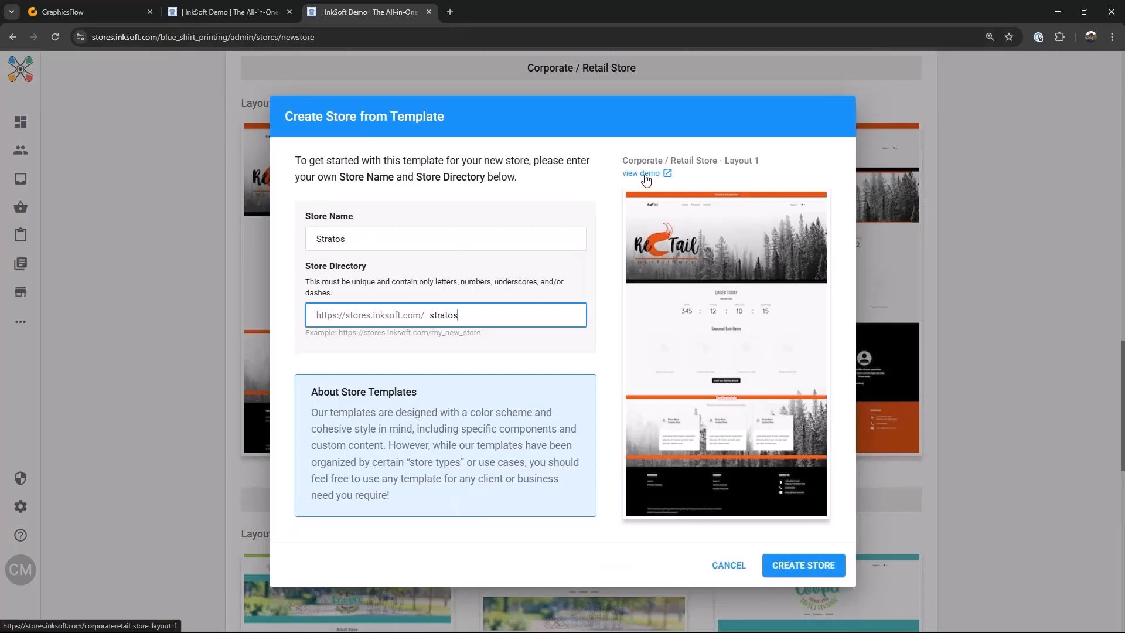
pyautogui.click(804, 568)
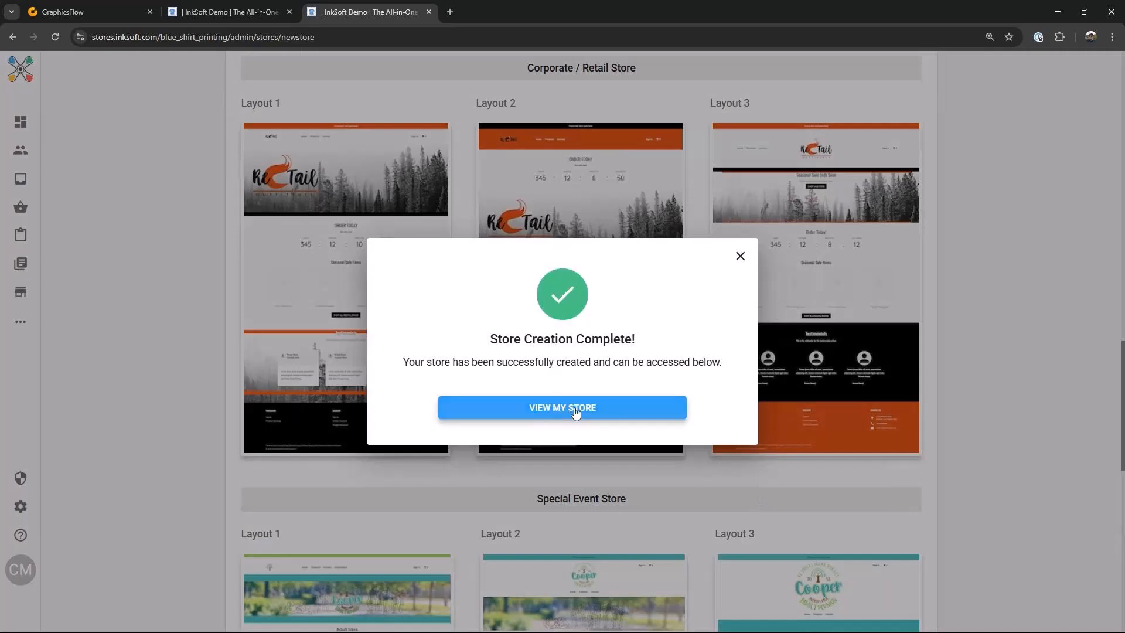
# Step: Open the new store and go to its store admin settings
pyautogui.click(575, 410)
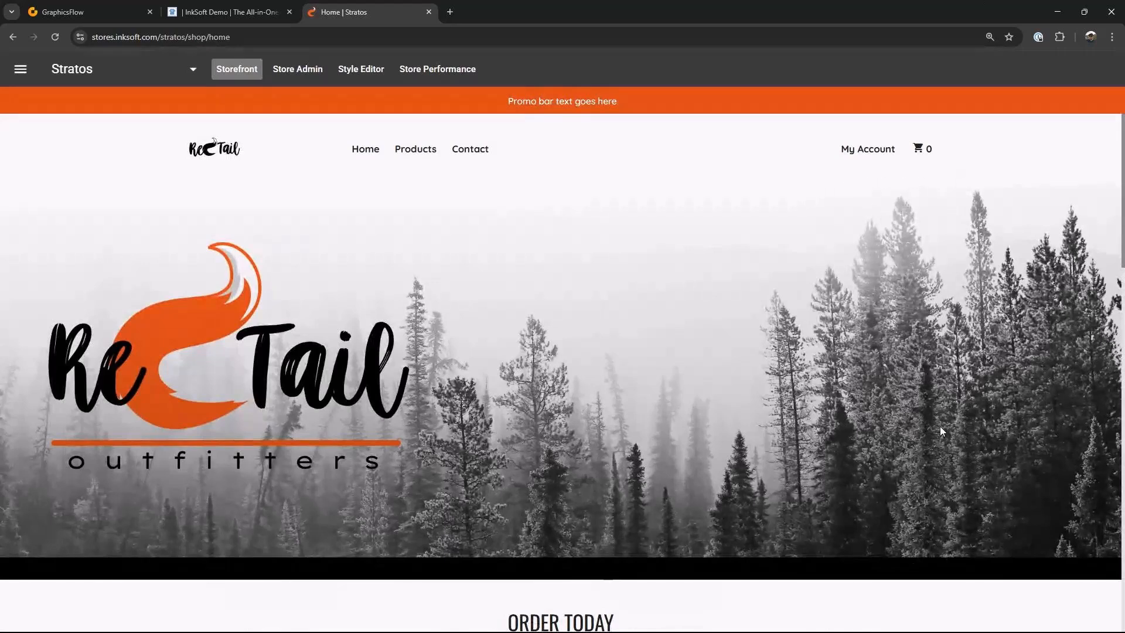
pyautogui.click(305, 70)
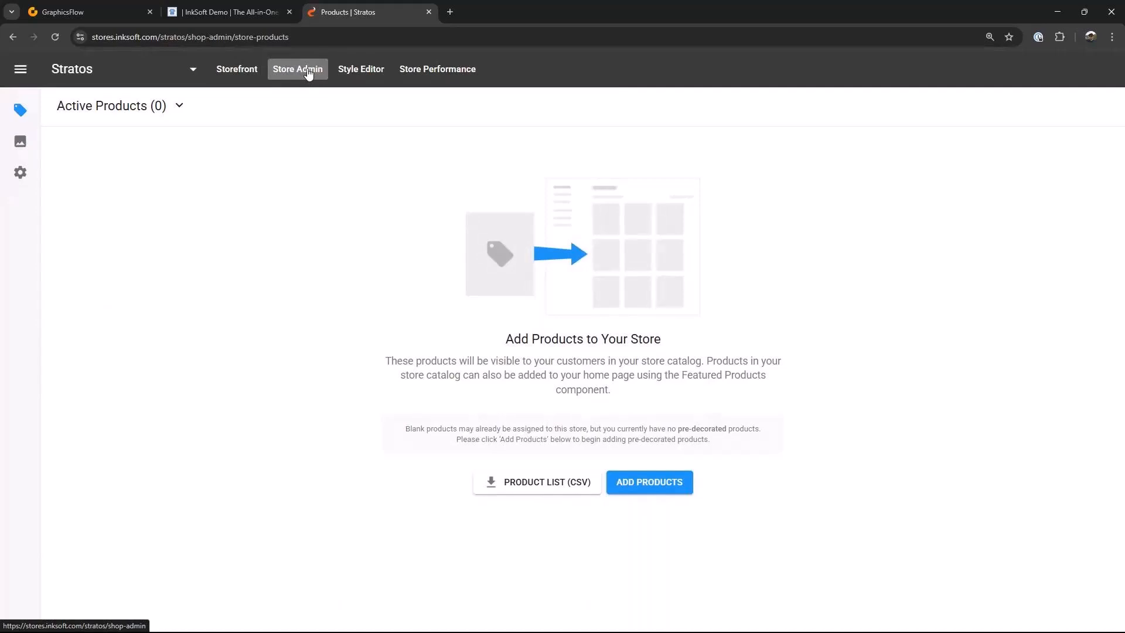
pyautogui.click(20, 174)
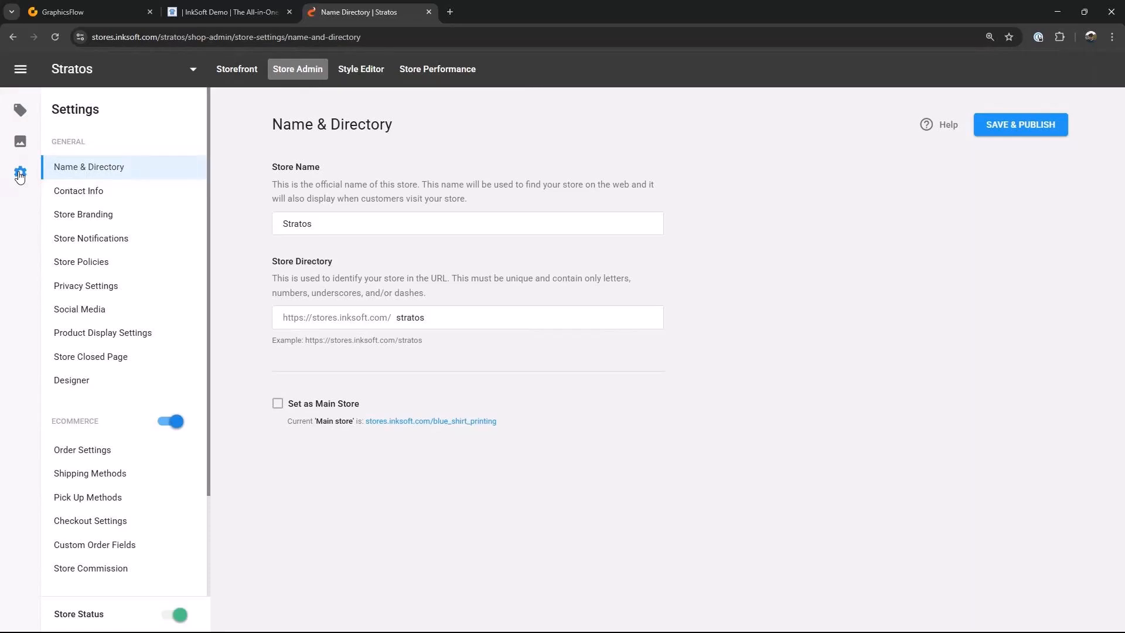
# Step: Review the store's contact info settings and save and publish them
pyautogui.click(98, 195)
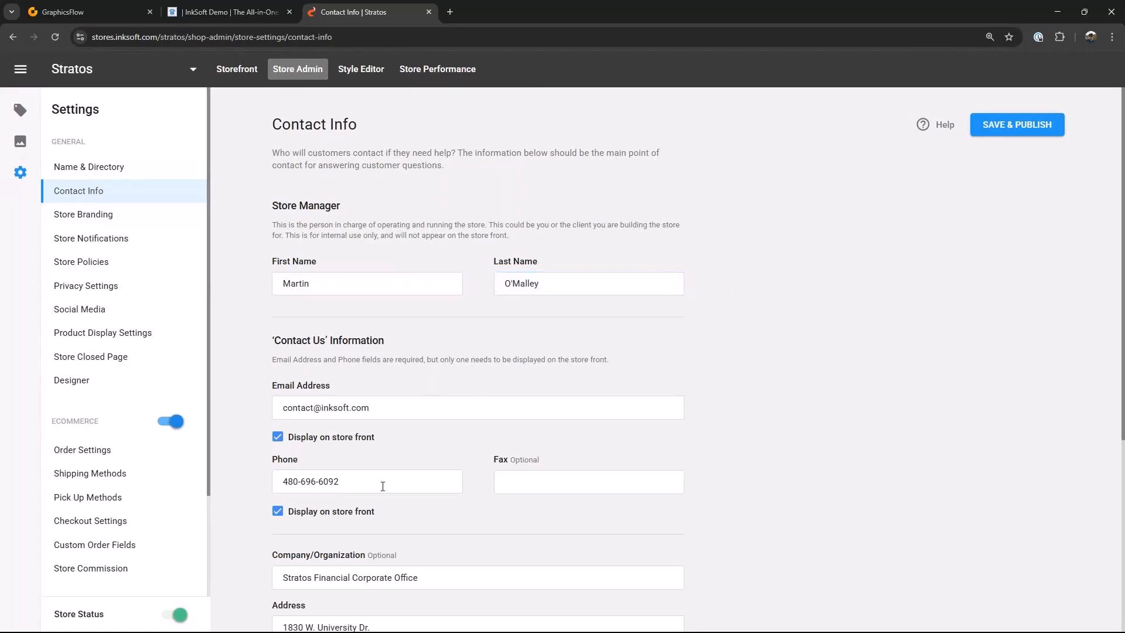
pyautogui.scroll(-4, 384, 486)
pyautogui.scroll(-1, 360, 463)
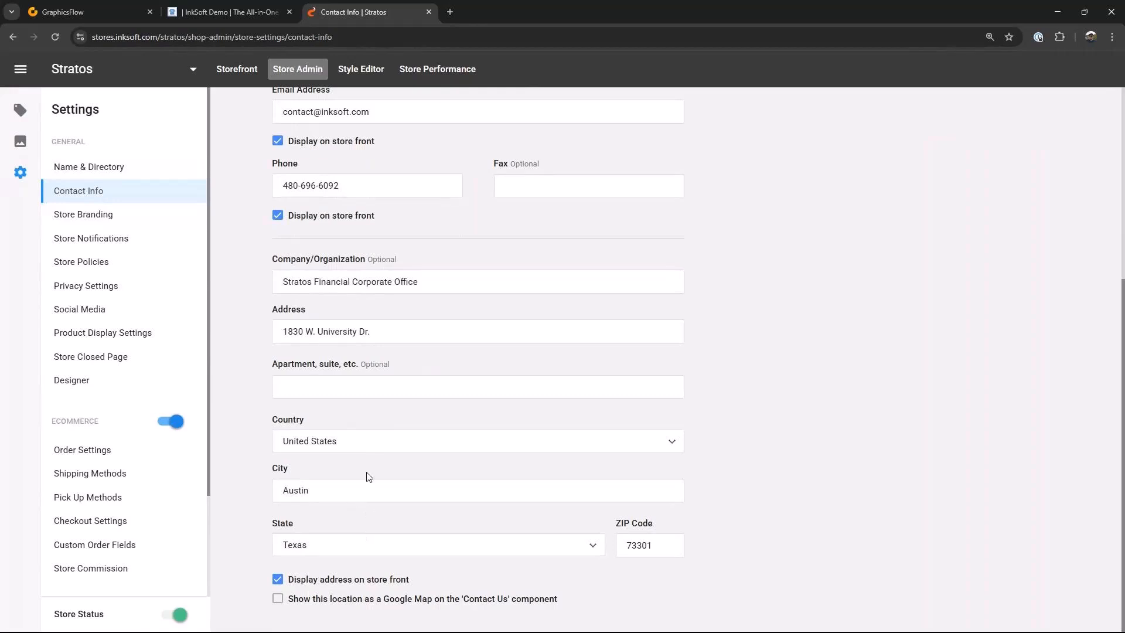
pyautogui.scroll(3, 366, 475)
pyautogui.scroll(2, 369, 467)
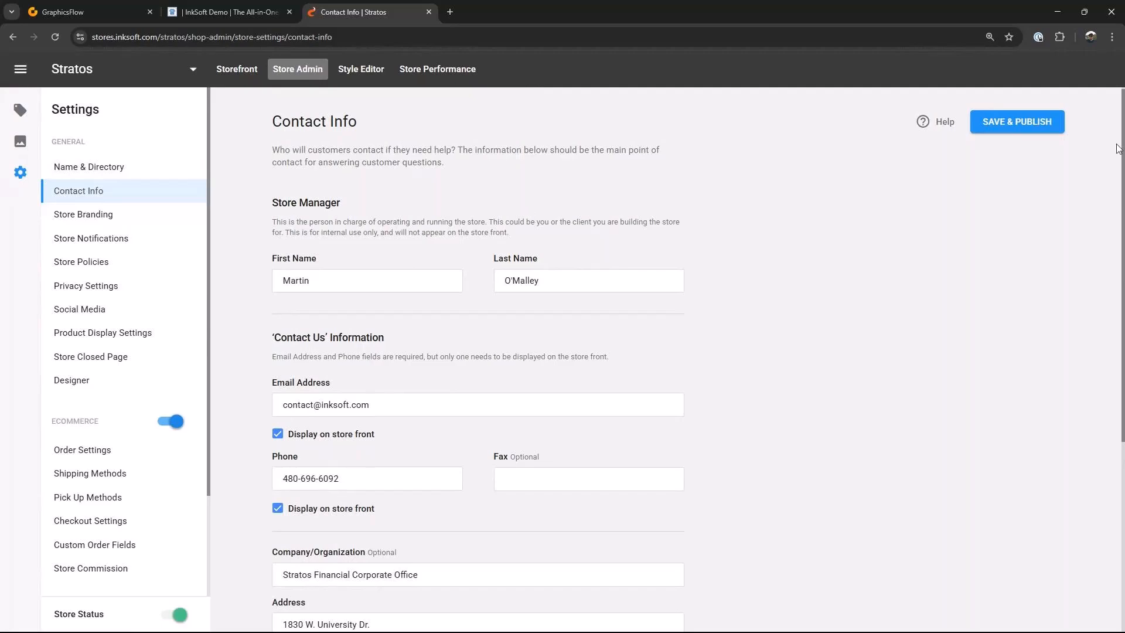
pyautogui.click(999, 124)
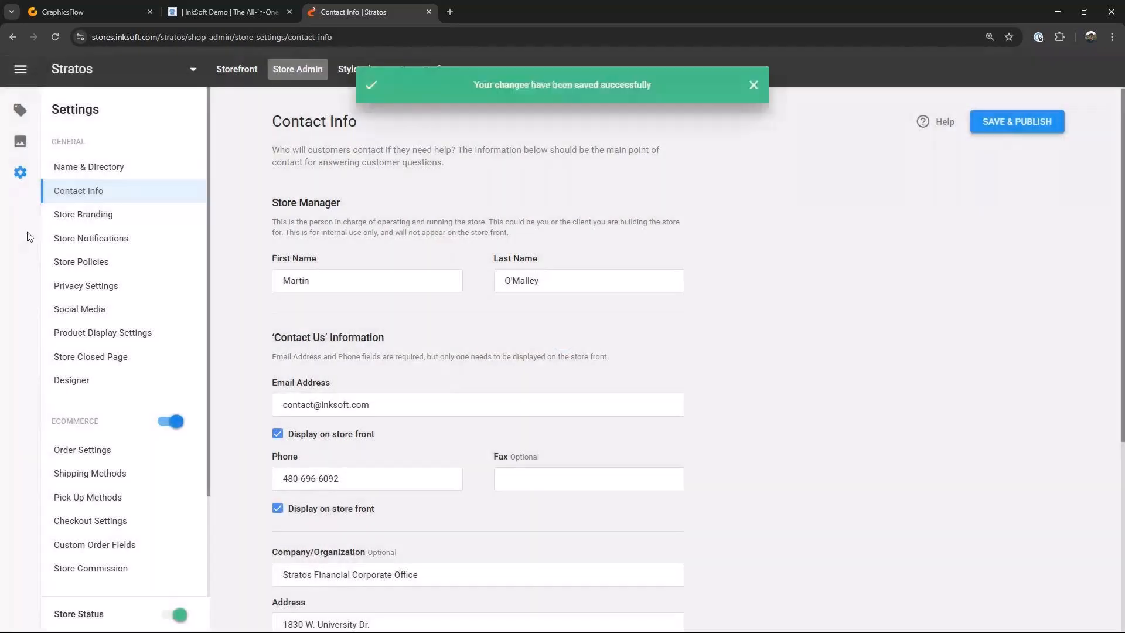
# Step: Replace the store logo with the Stratos Financial Logo 2 image from the Stratos Financial folder
pyautogui.click(88, 214)
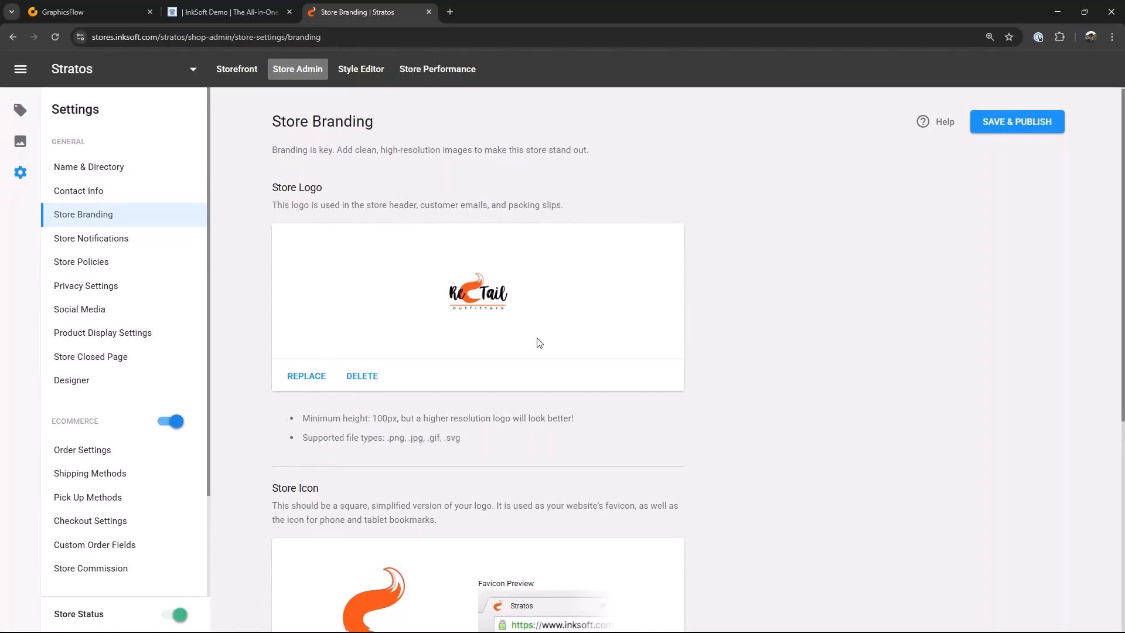
pyautogui.scroll(-2, 530, 345)
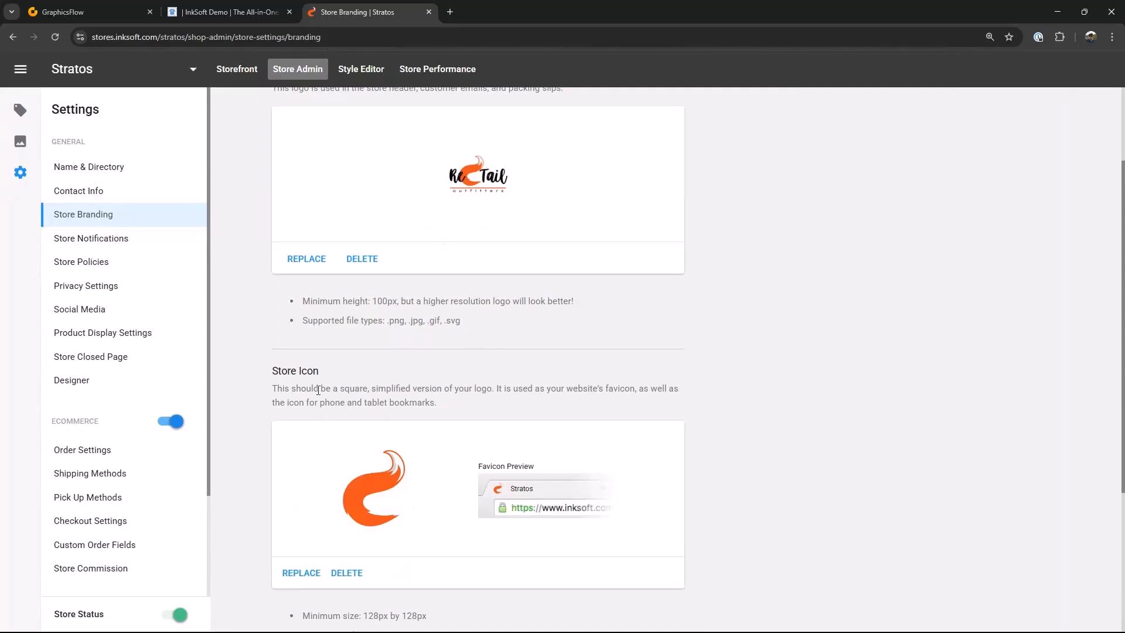
pyautogui.click(316, 263)
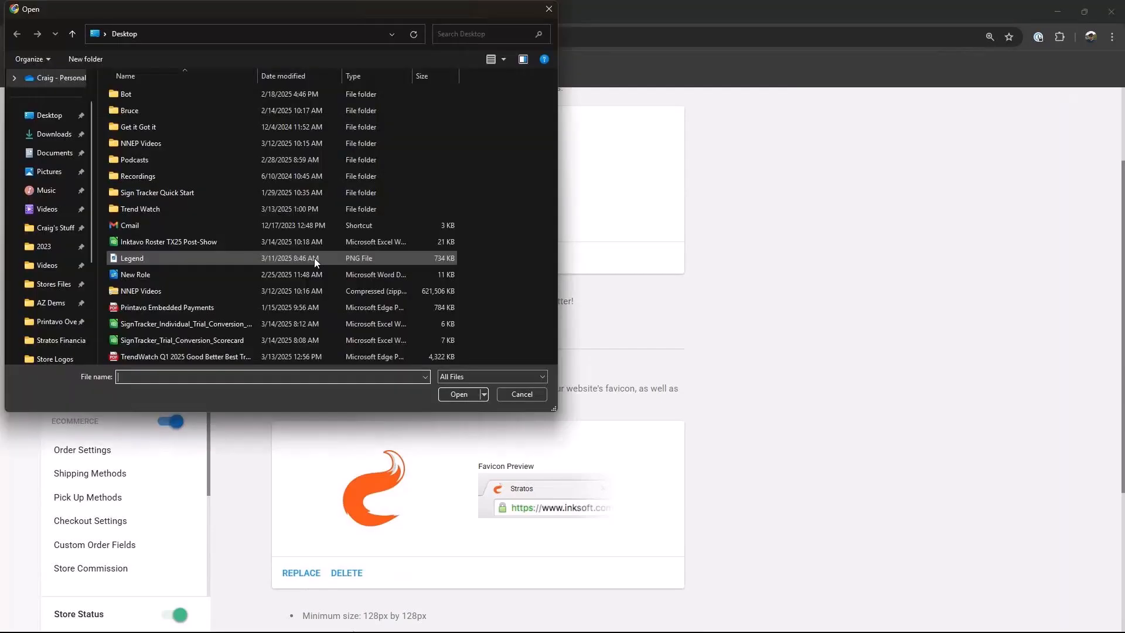
pyautogui.click(56, 286)
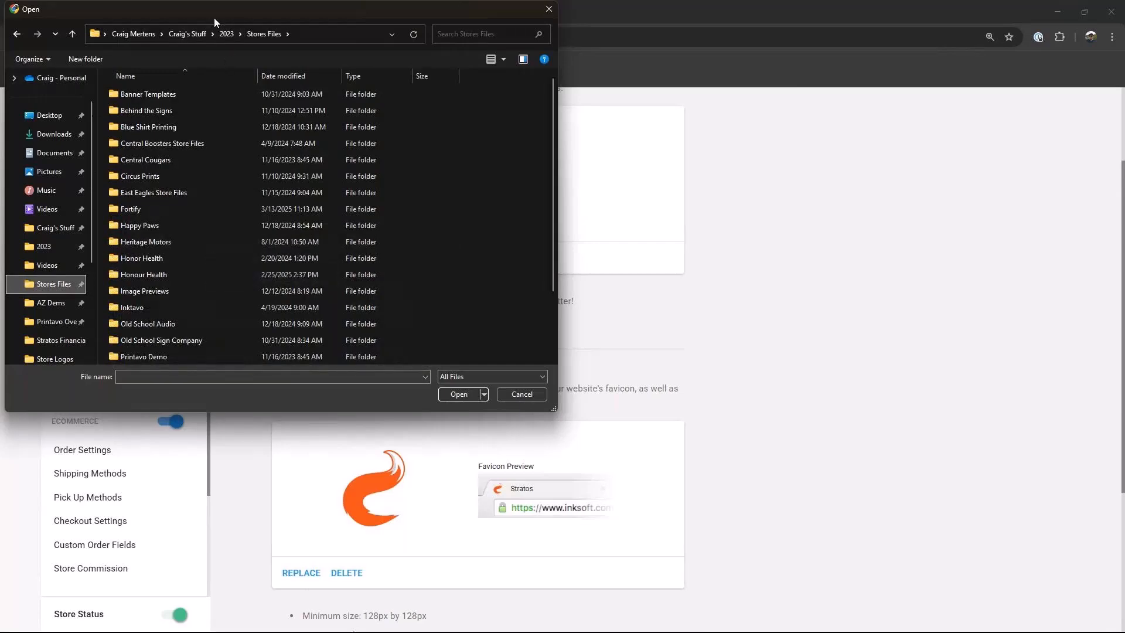
pyautogui.moveTo(214, 18); pyautogui.dragTo(506, 47)
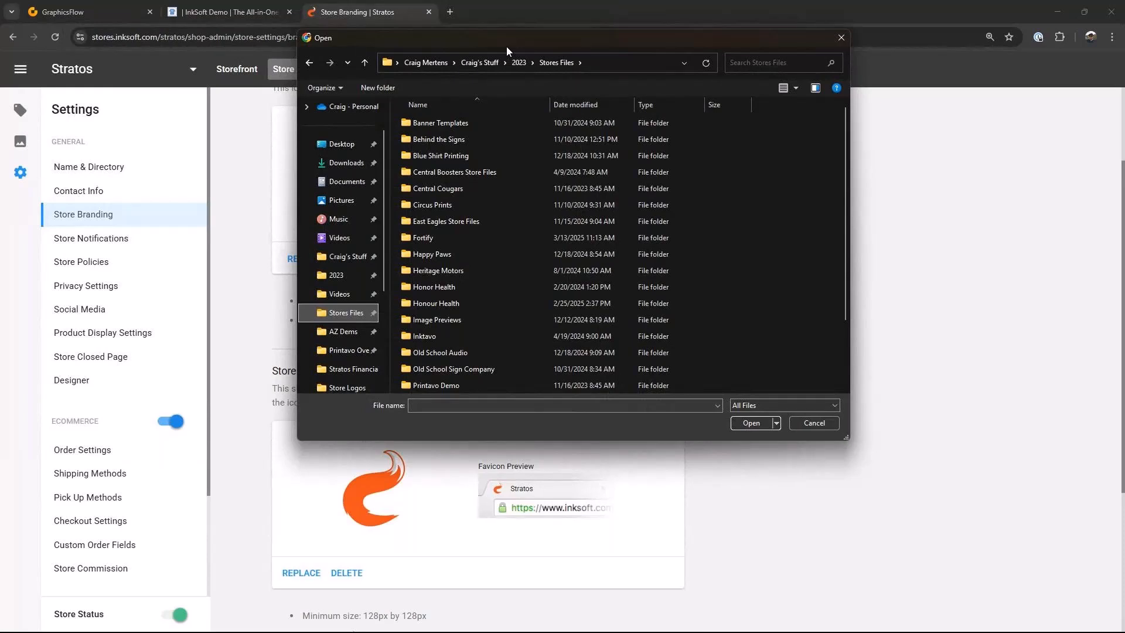
pyautogui.scroll(-1, 527, 285)
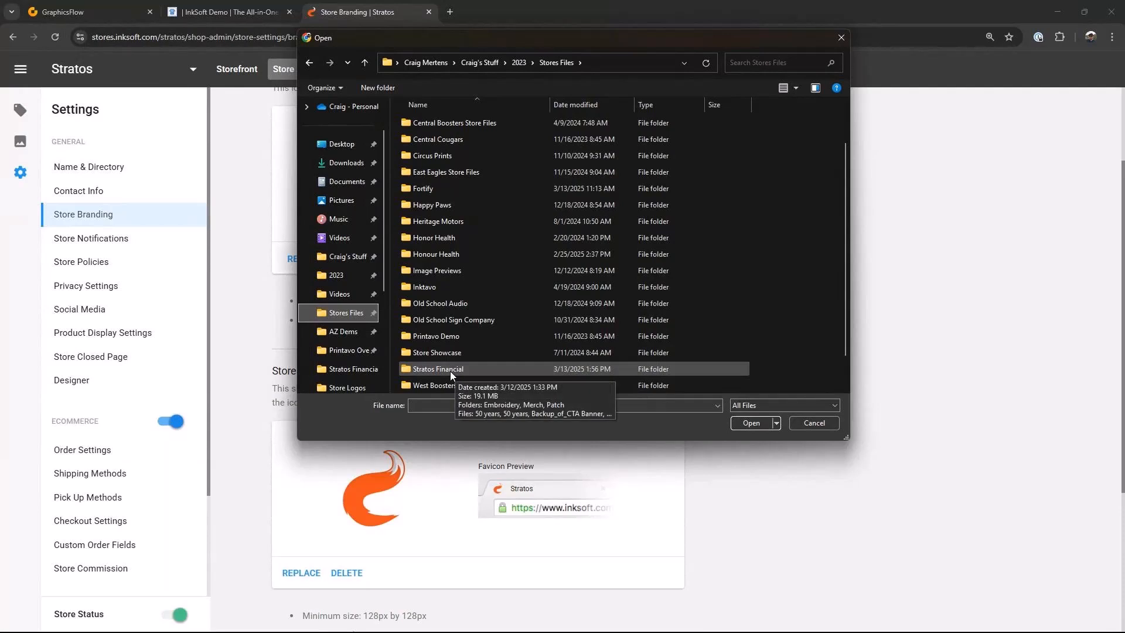
pyautogui.click(410, 371)
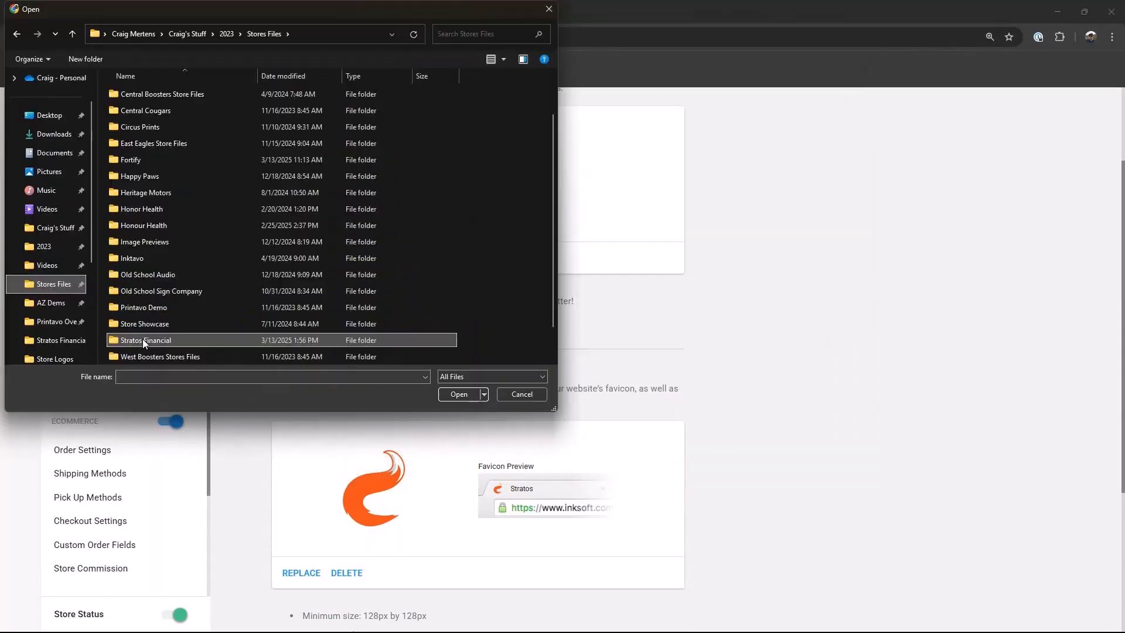
pyautogui.doubleClick(142, 339)
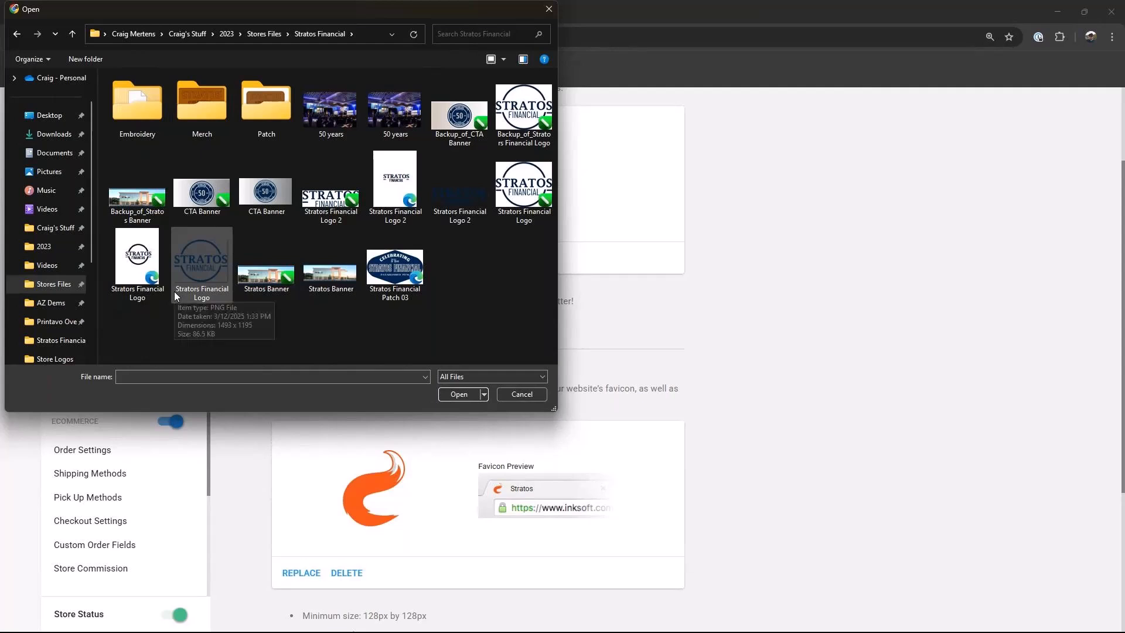
pyautogui.click(462, 188)
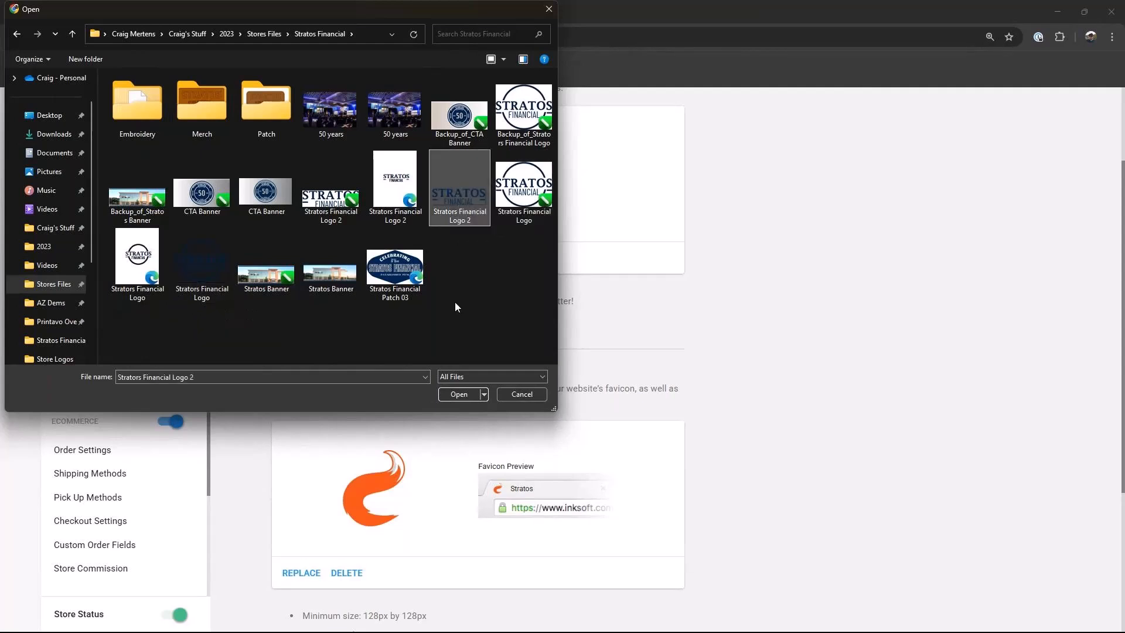
pyautogui.click(458, 394)
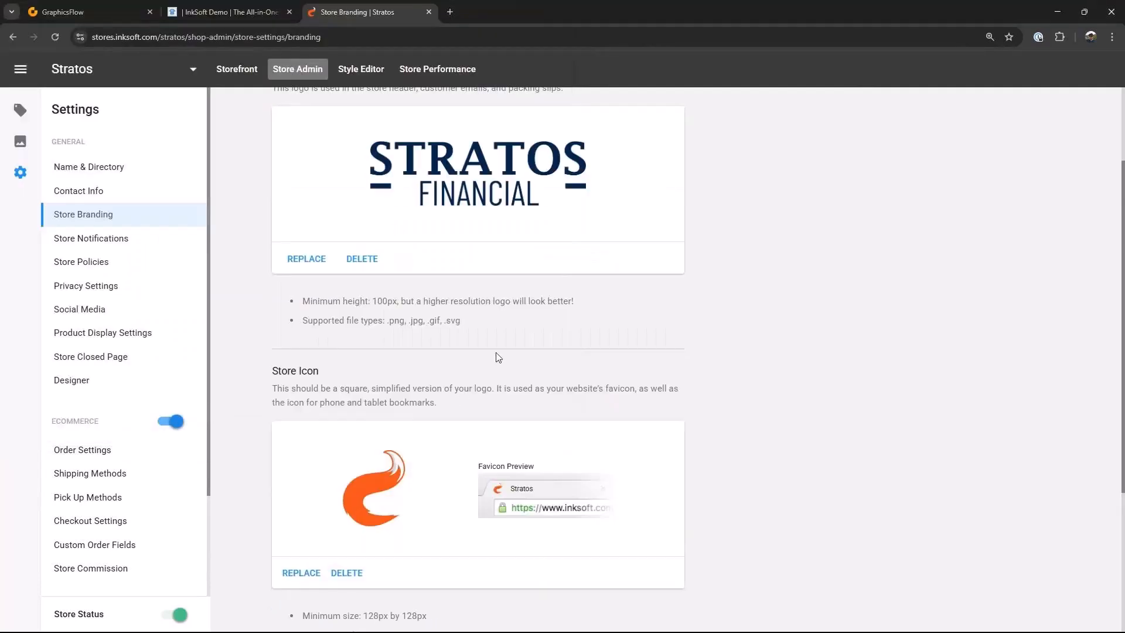
# Step: Replace the store icon with the Stratos Financial Logo image
pyautogui.scroll(3, 498, 352)
pyautogui.scroll(-7, 499, 343)
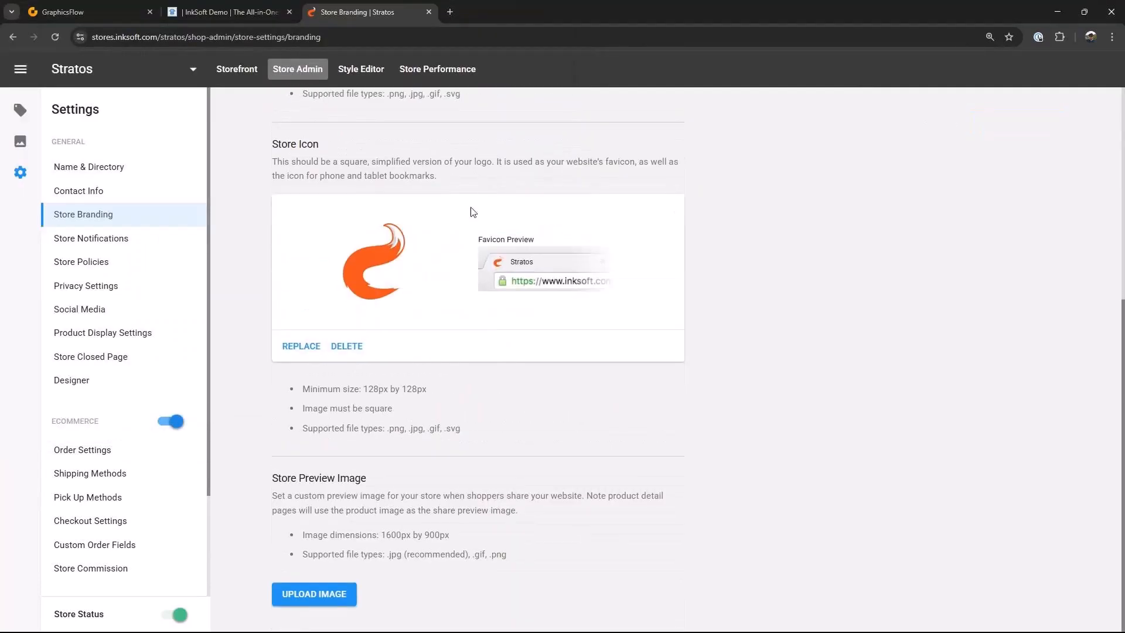
pyautogui.click(304, 351)
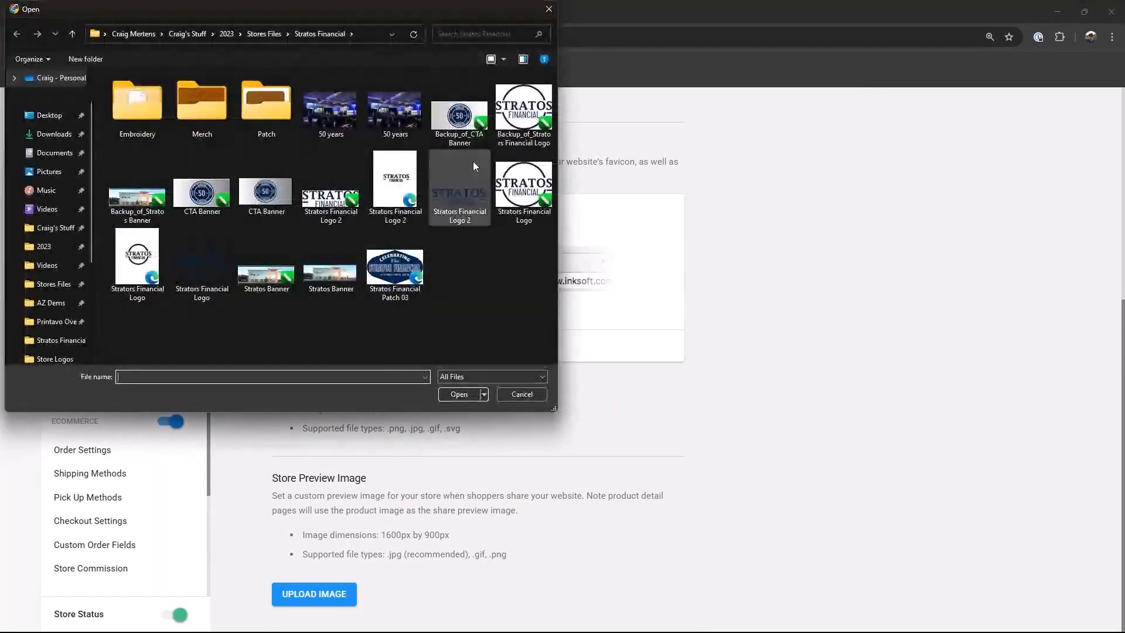
pyautogui.click(208, 249)
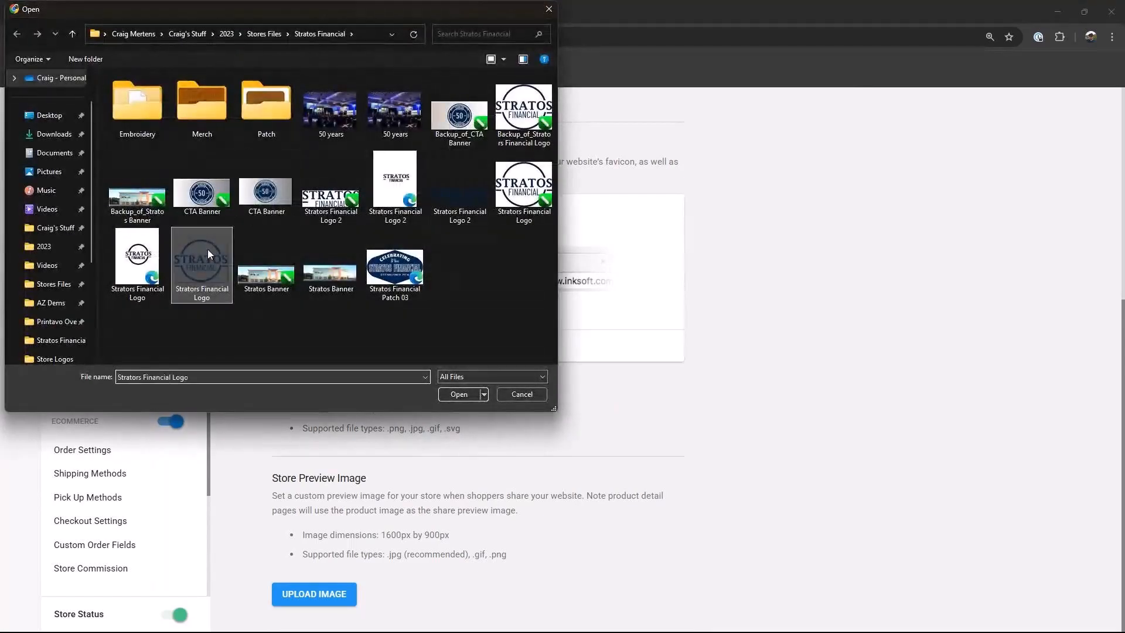
pyautogui.click(459, 394)
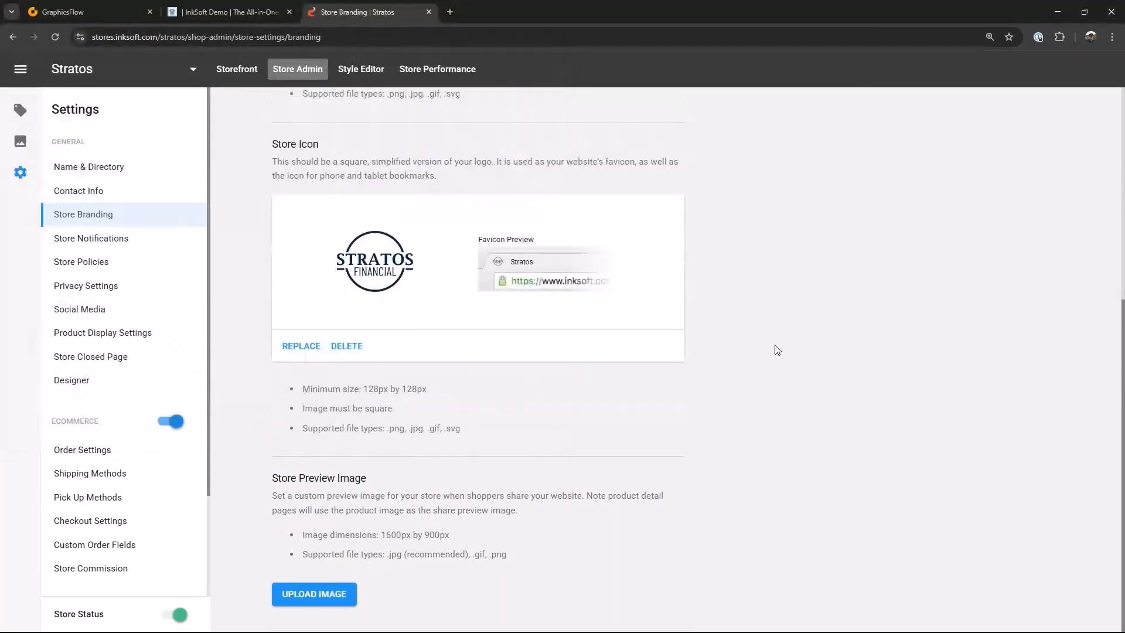
# Step: Review the updated store logo and icon on the branding page
pyautogui.scroll(3, 745, 324)
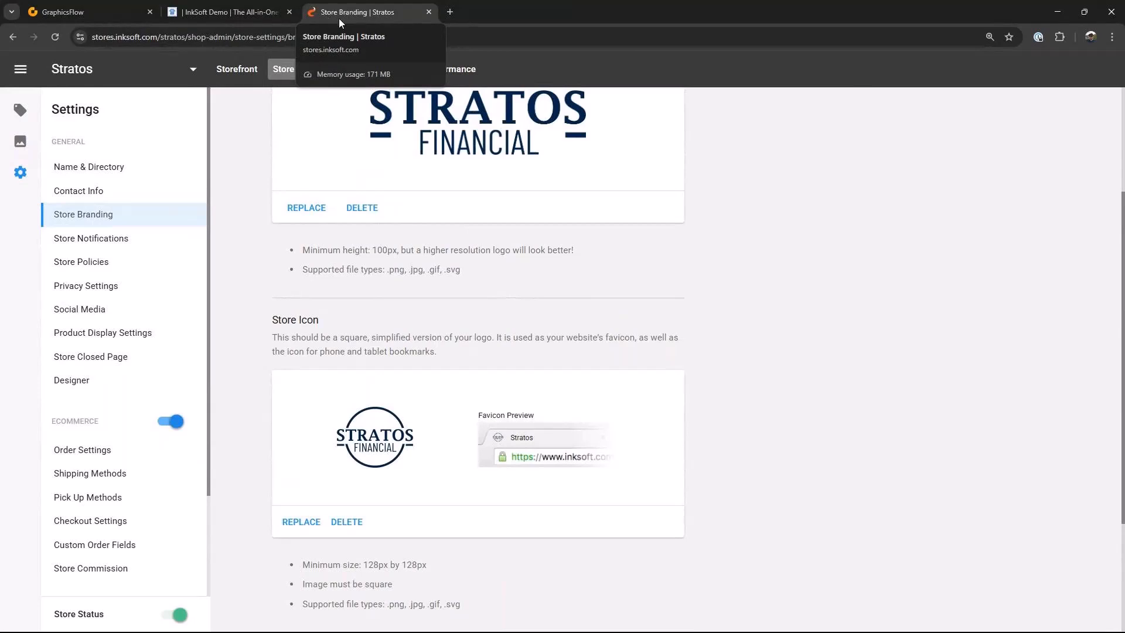
pyautogui.scroll(-3, 700, 351)
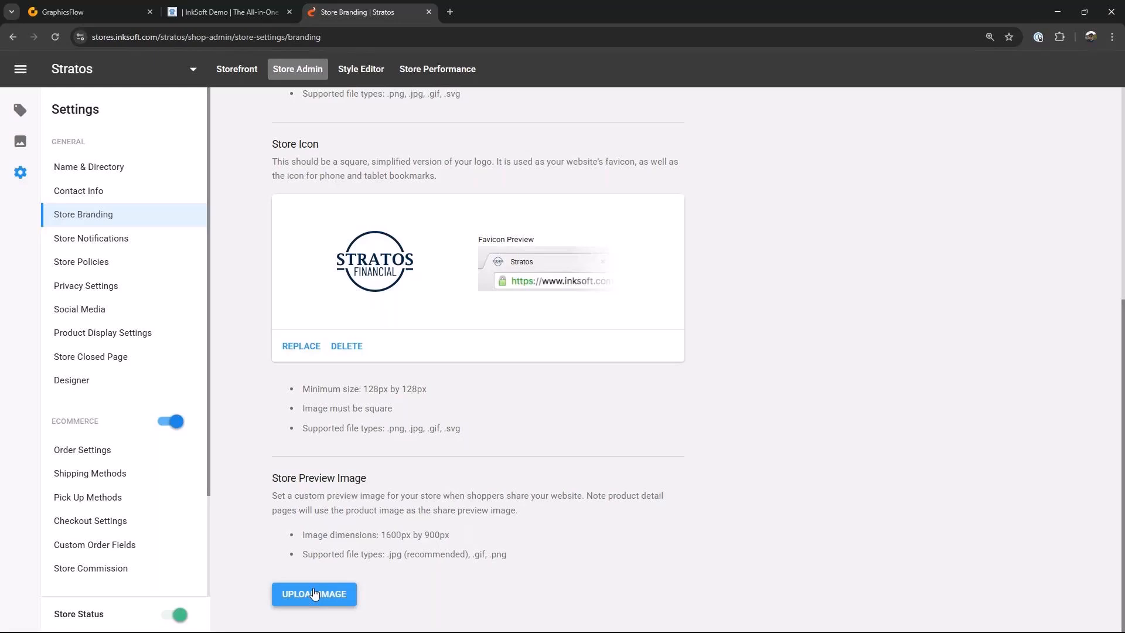
pyautogui.scroll(4, 635, 504)
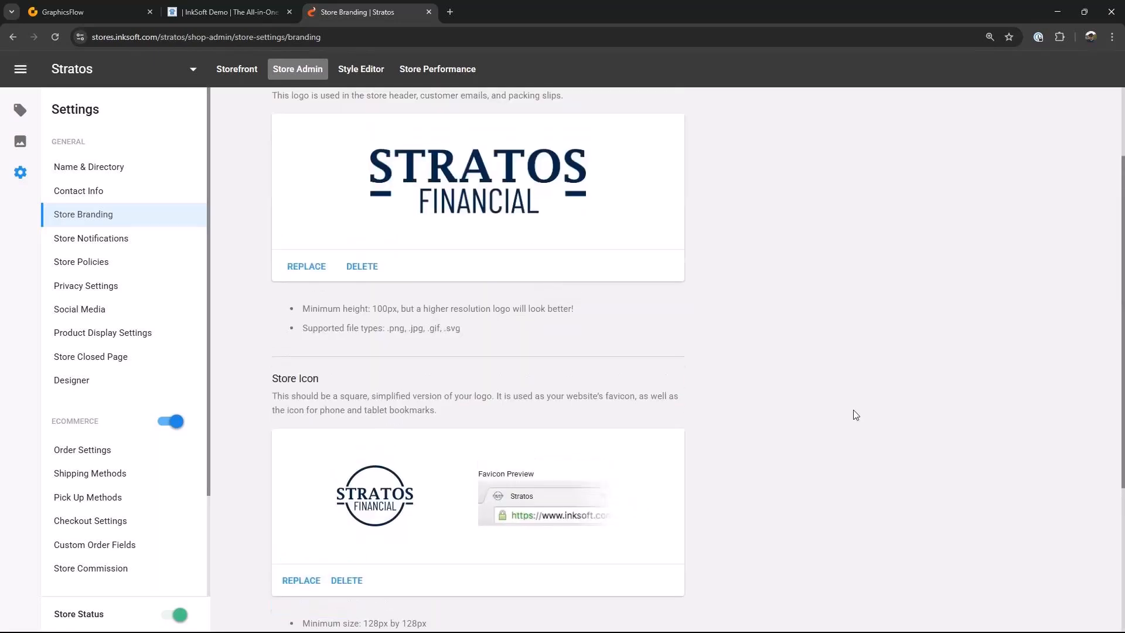
# Step: Save and publish the updated store branding
pyautogui.scroll(2, 856, 414)
pyautogui.click(1029, 130)
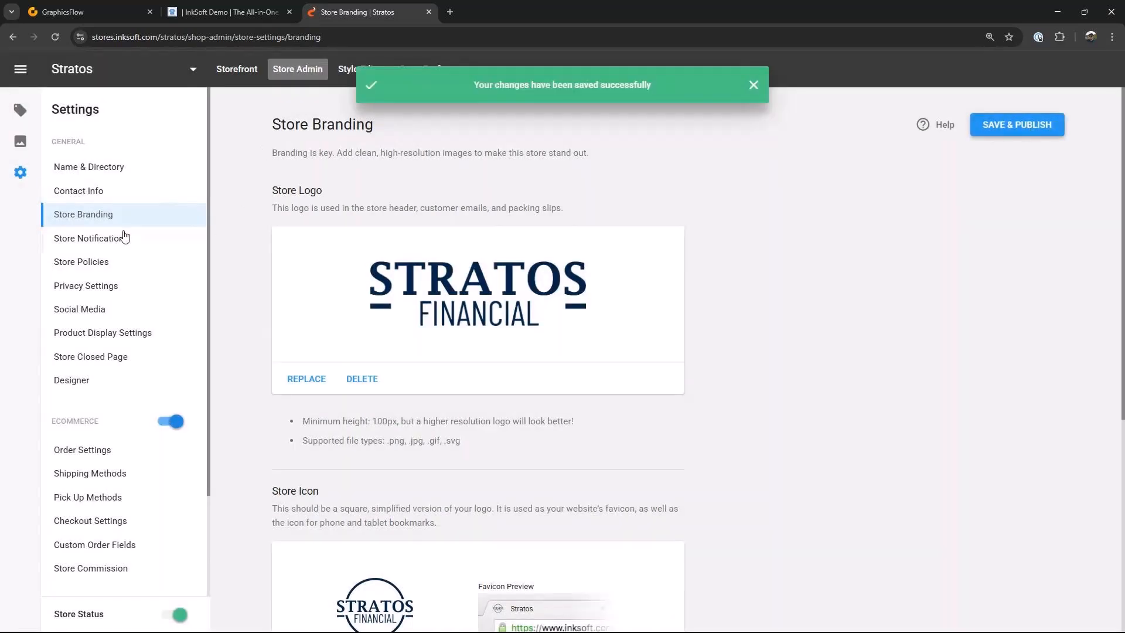
# Step: Review the store notifications, store policies, privacy and social media settings pages
pyautogui.click(104, 244)
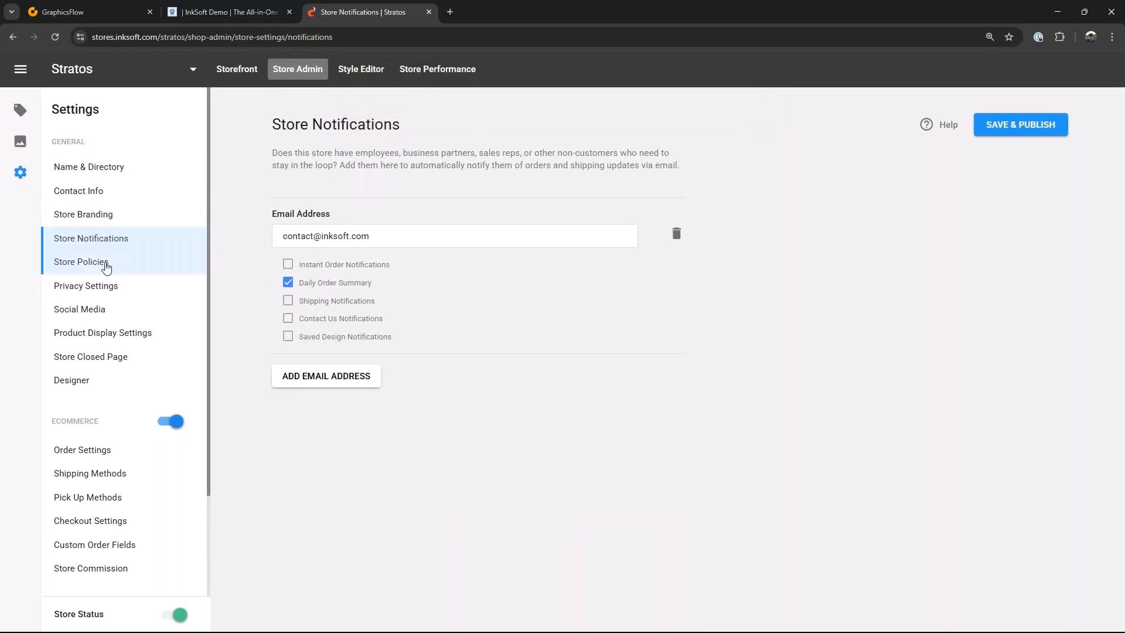
pyautogui.click(106, 267)
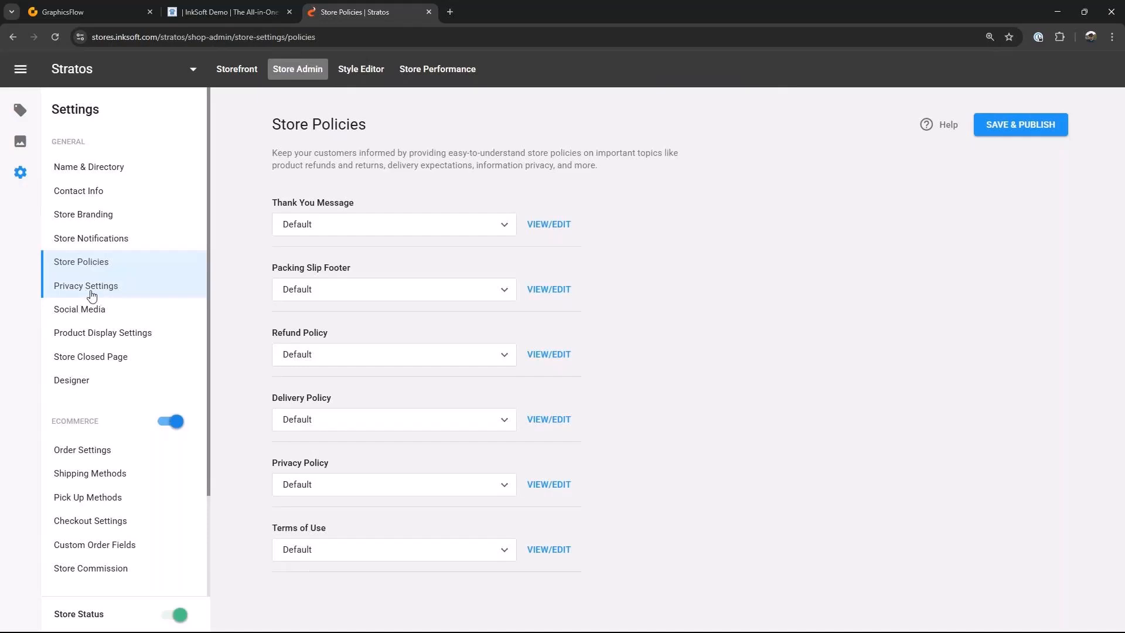
pyautogui.click(100, 296)
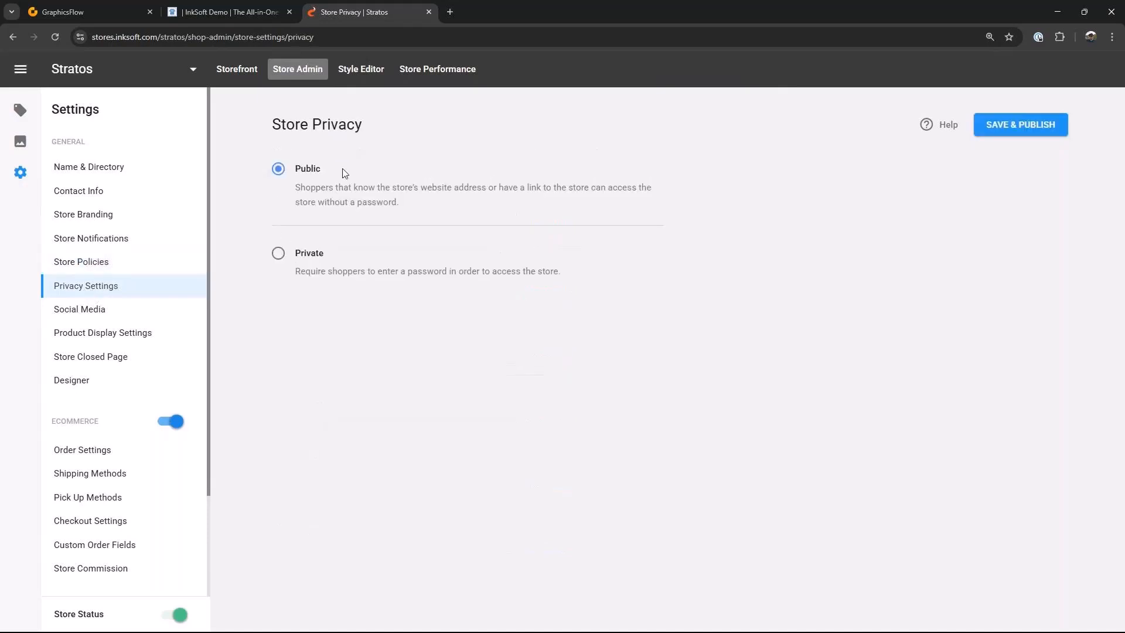
pyautogui.click(81, 310)
pyautogui.scroll(-2, 387, 322)
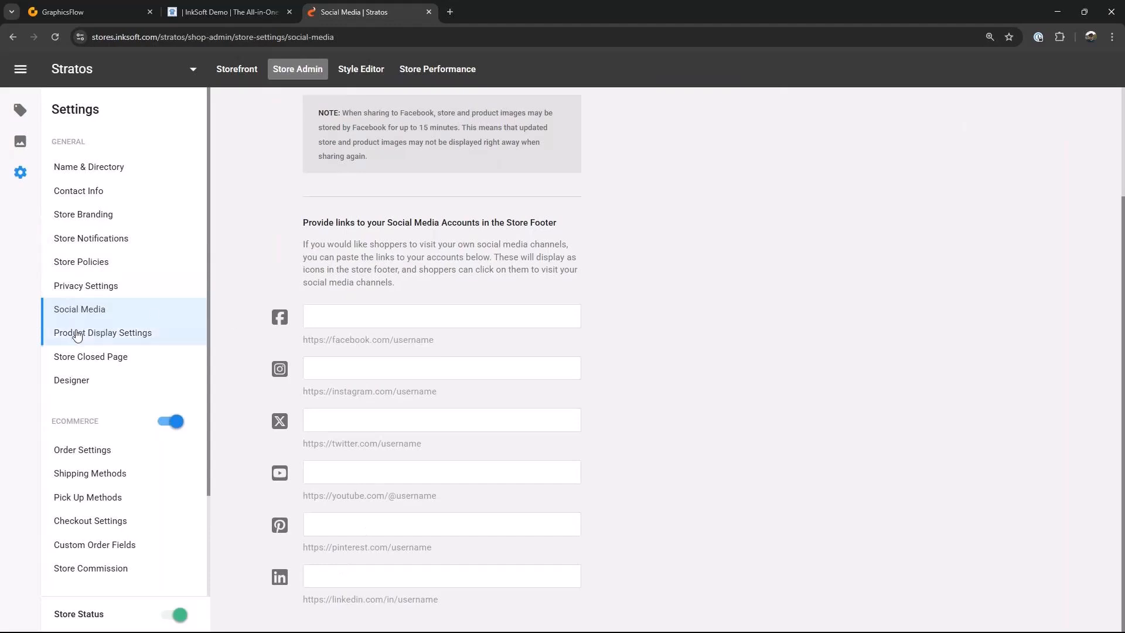
# Step: Turn off Display Manufacturer and Display Sku in the product display settings and save and publish
pyautogui.click(99, 335)
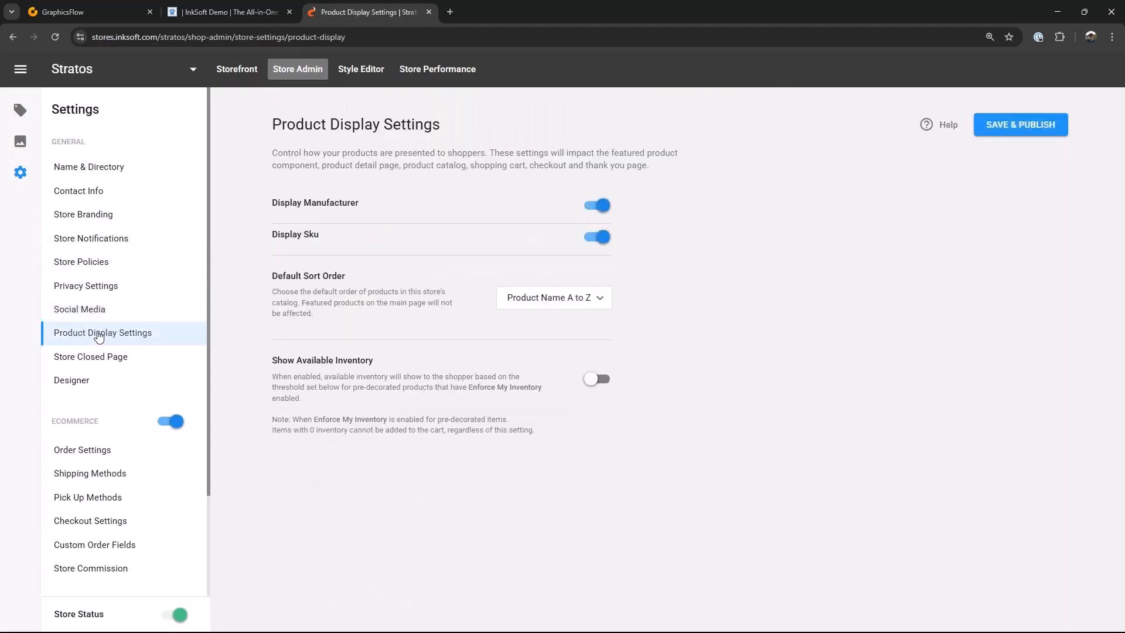
pyautogui.click(601, 207)
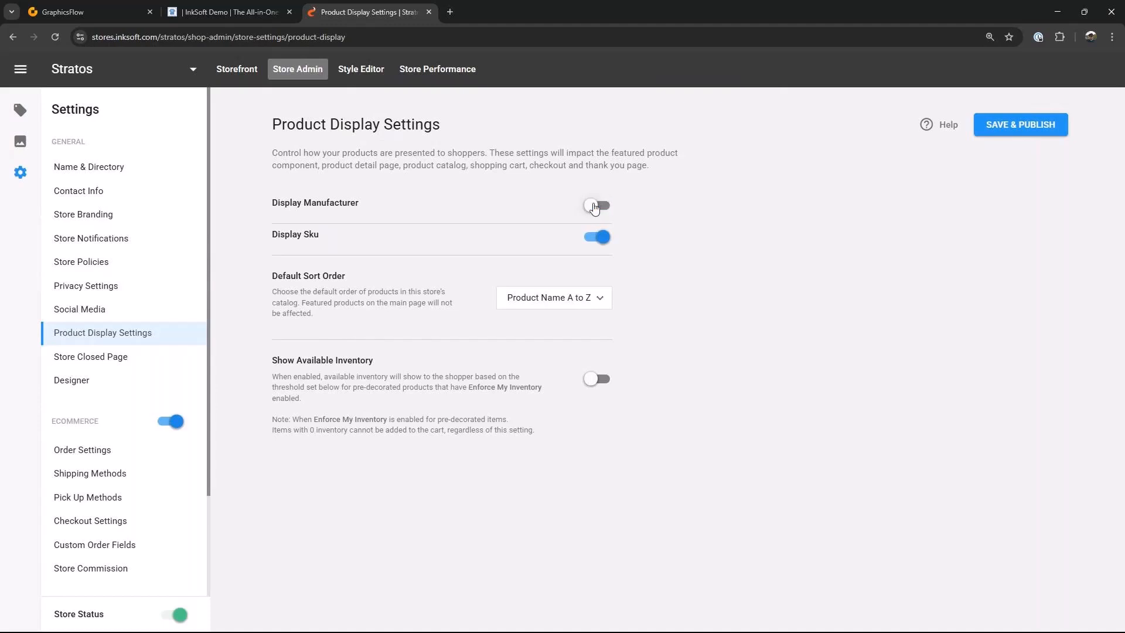
pyautogui.click(602, 241)
pyautogui.click(1004, 130)
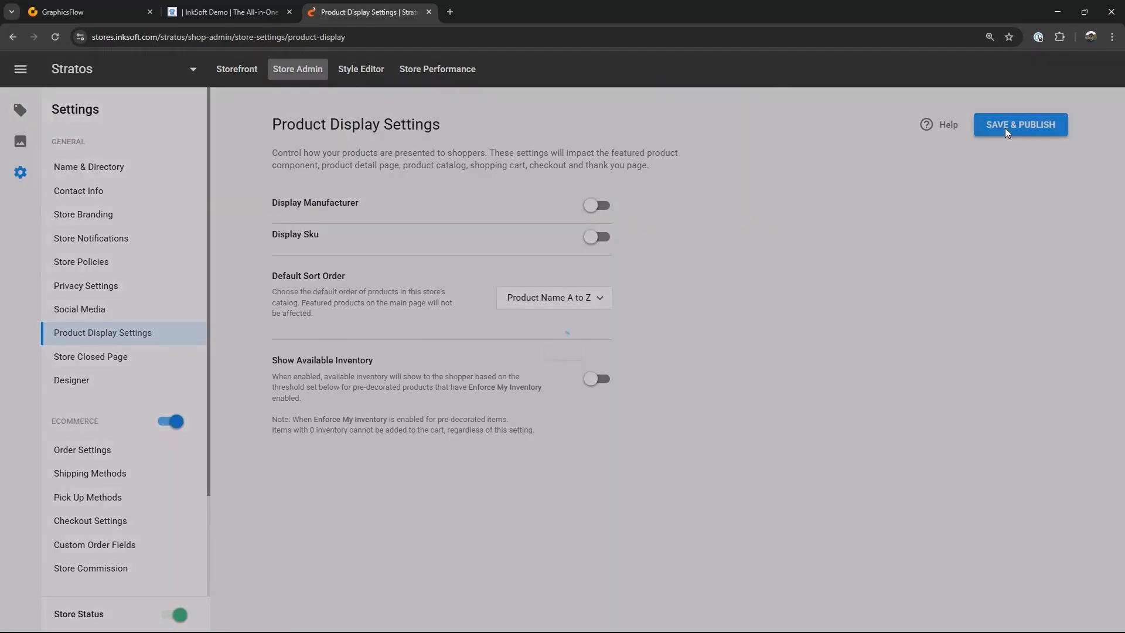
# Step: Review the store closed page and designer settings
pyautogui.click(117, 359)
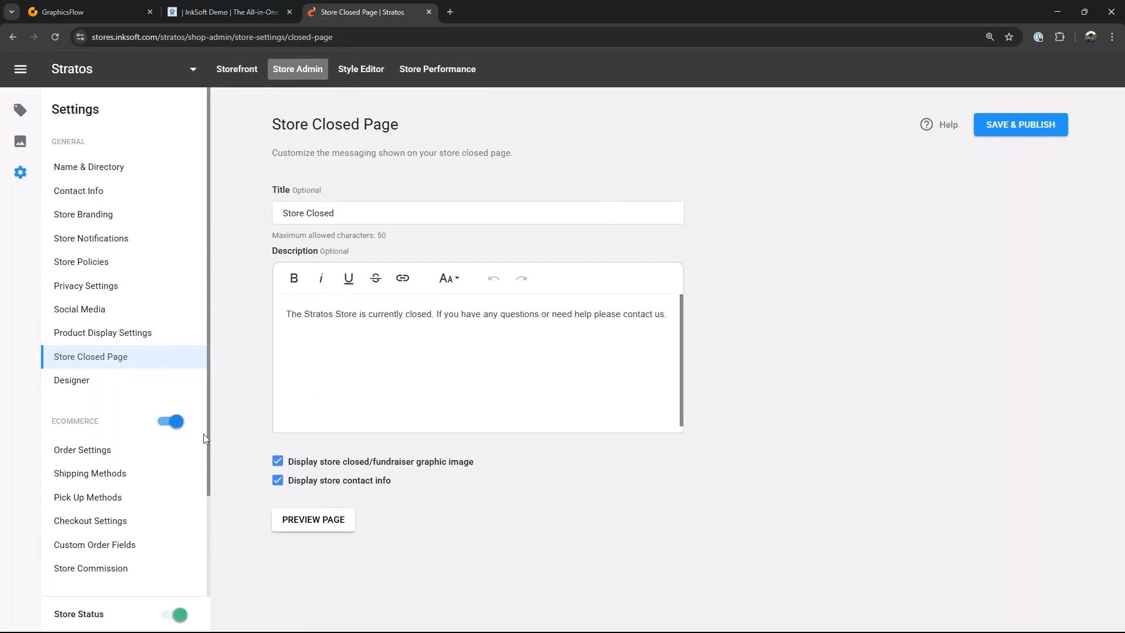
pyautogui.click(80, 387)
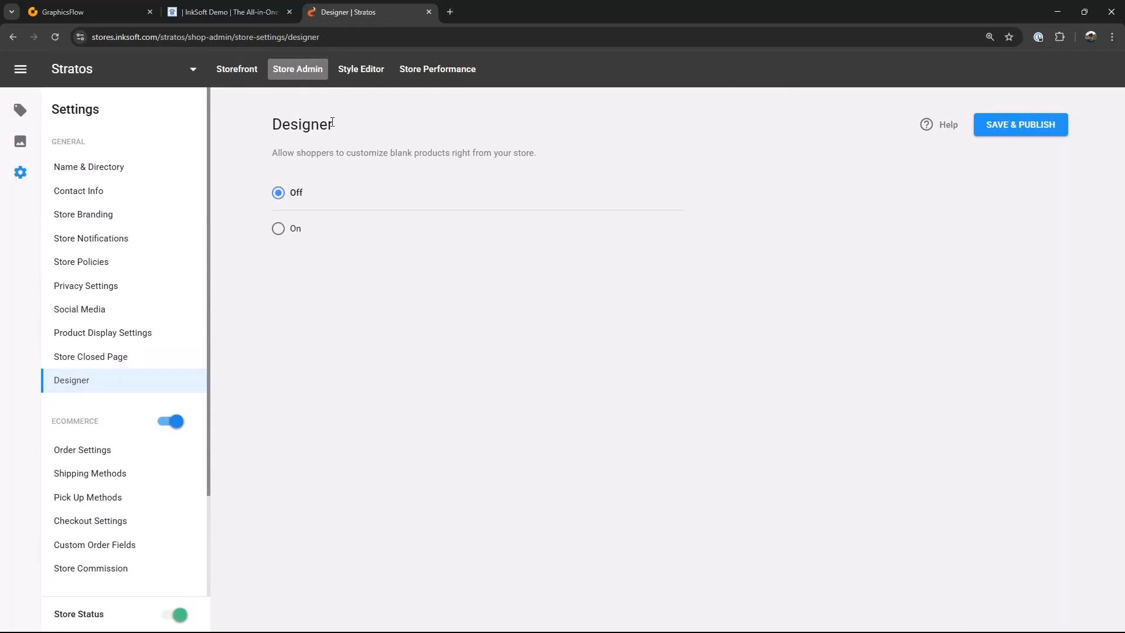
pyautogui.scroll(-2, 167, 329)
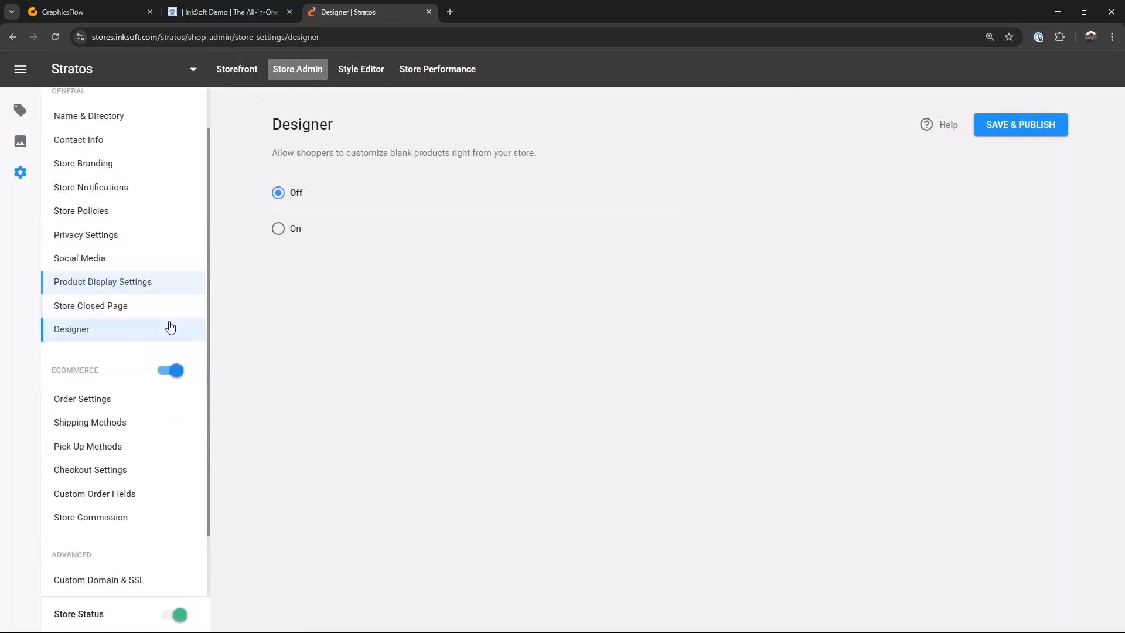
# Step: Switch order production to Expected Production Date of 31 Mar 2025 and save and publish the order settings
pyautogui.click(84, 332)
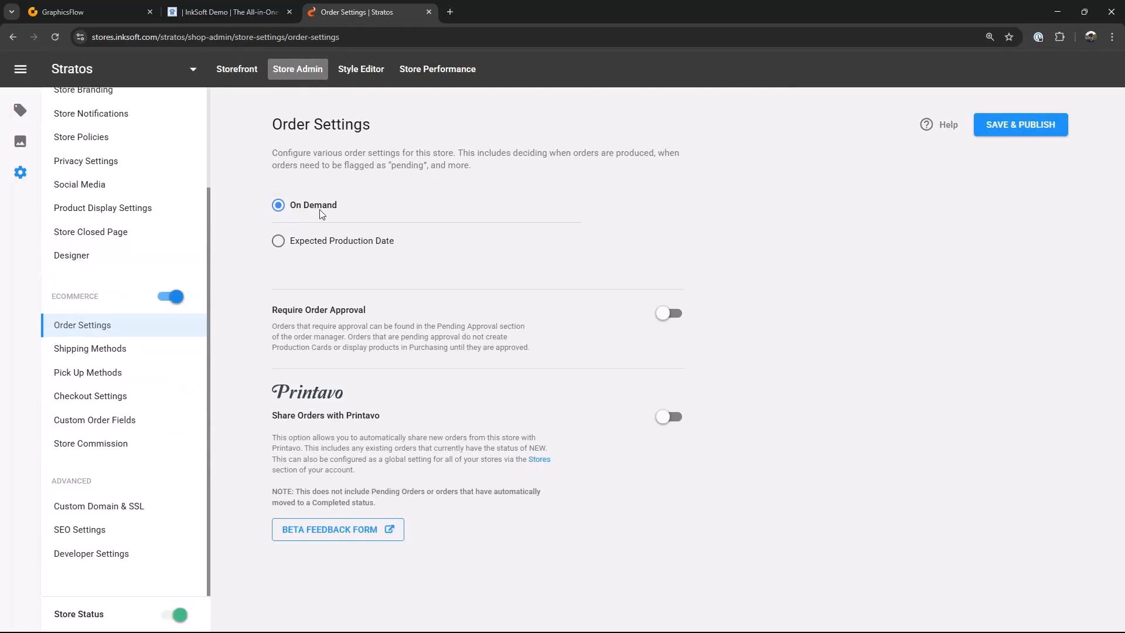
pyautogui.click(279, 242)
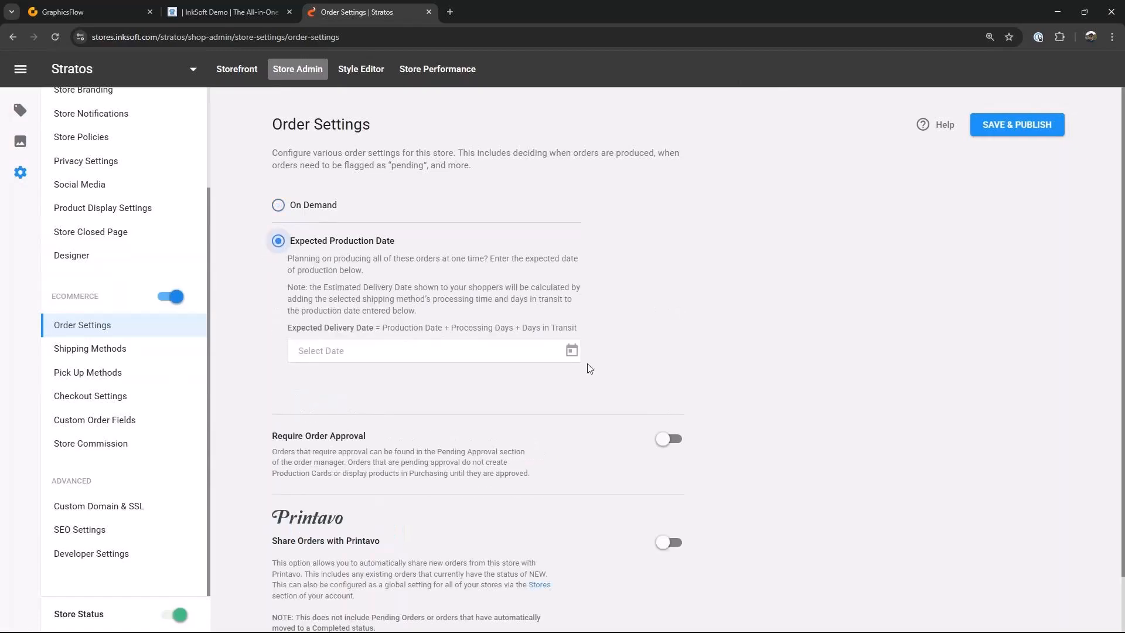
pyautogui.click(571, 353)
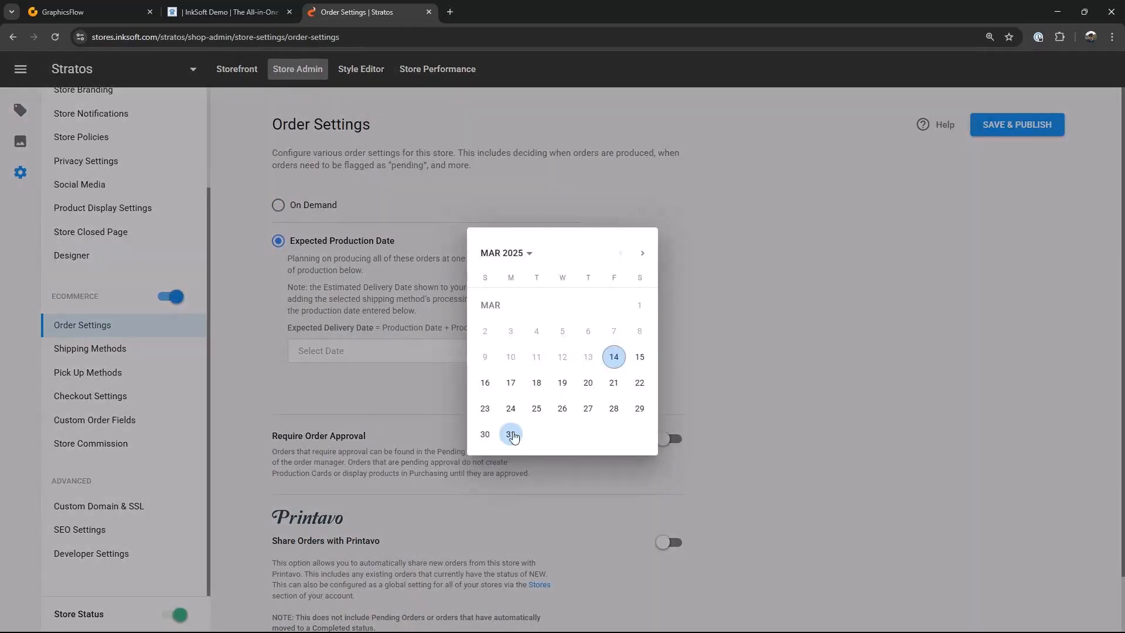
pyautogui.click(511, 434)
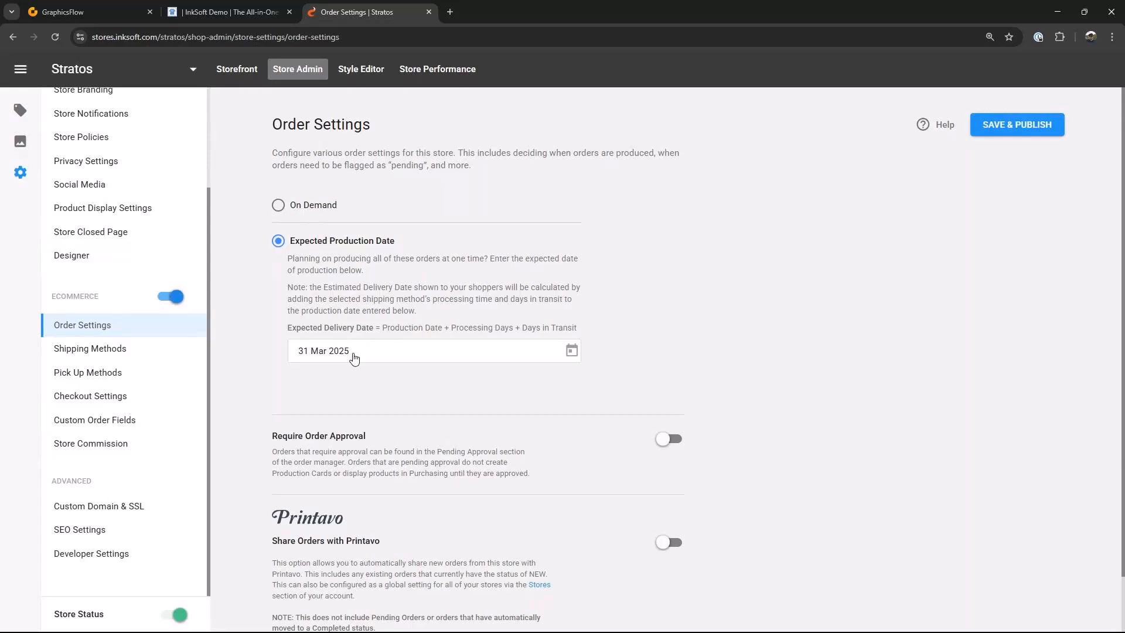
pyautogui.scroll(-1, 691, 385)
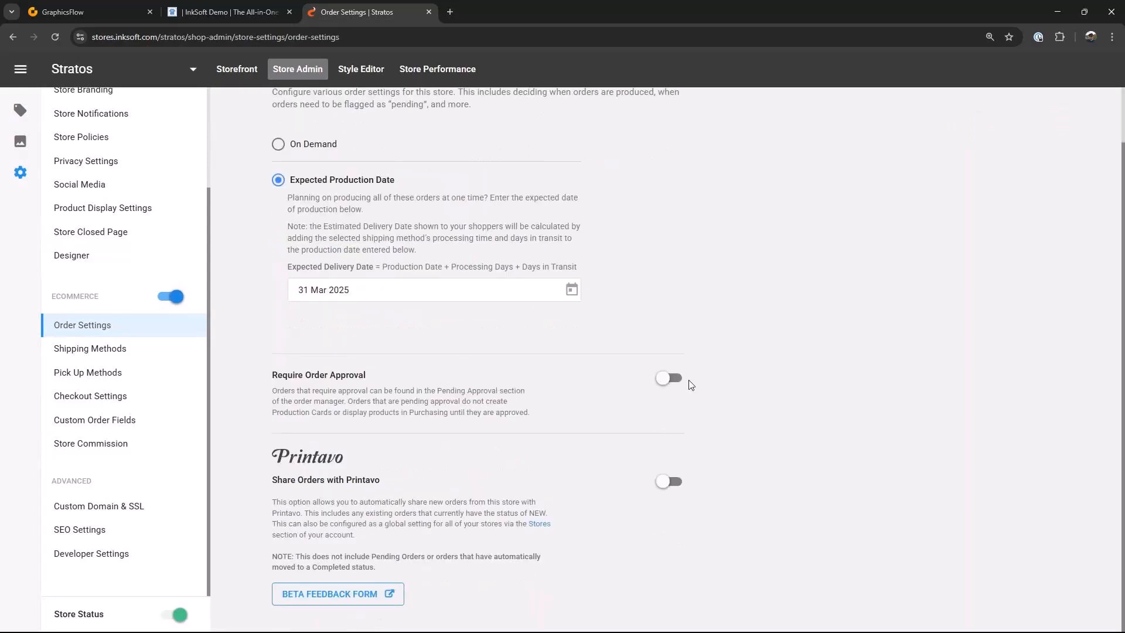
pyautogui.click(108, 349)
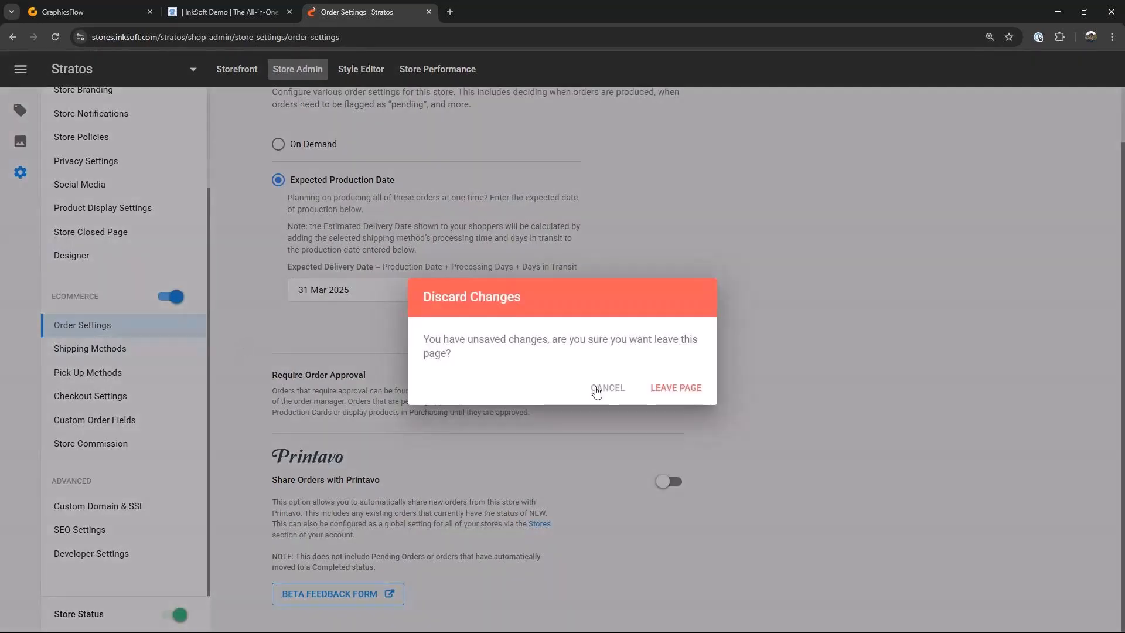
pyautogui.click(599, 387)
pyautogui.scroll(1, 821, 264)
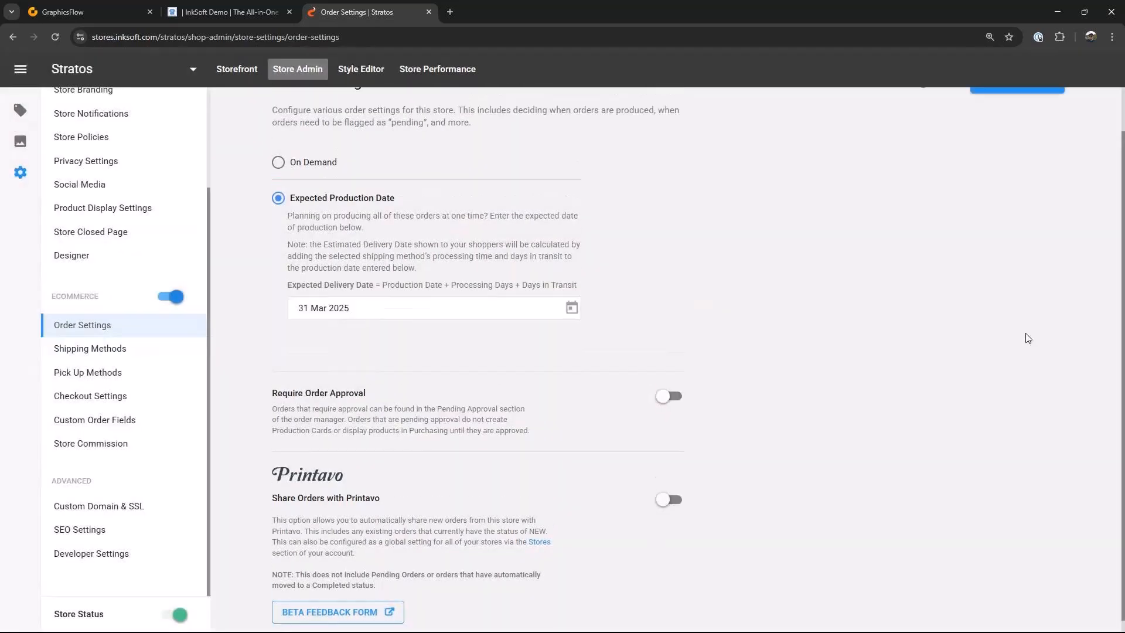
pyautogui.click(1049, 121)
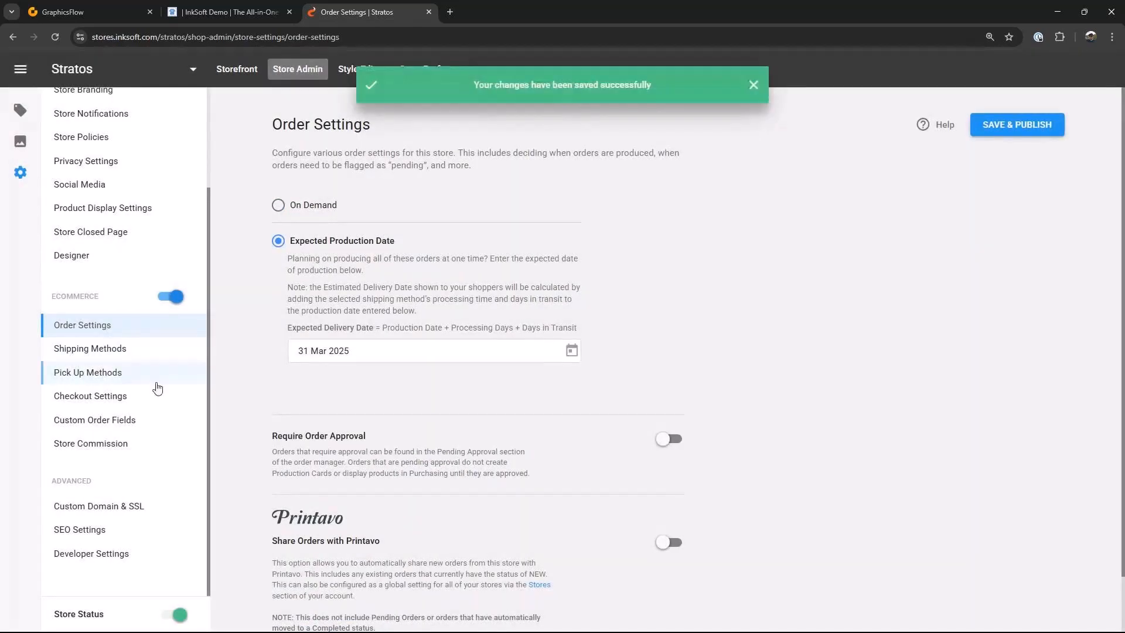
# Step: Add Pick-up at Your Business, UPS Ground and USPS Priority Mail as shipping methods and save and publish
pyautogui.click(94, 350)
pyautogui.click(349, 316)
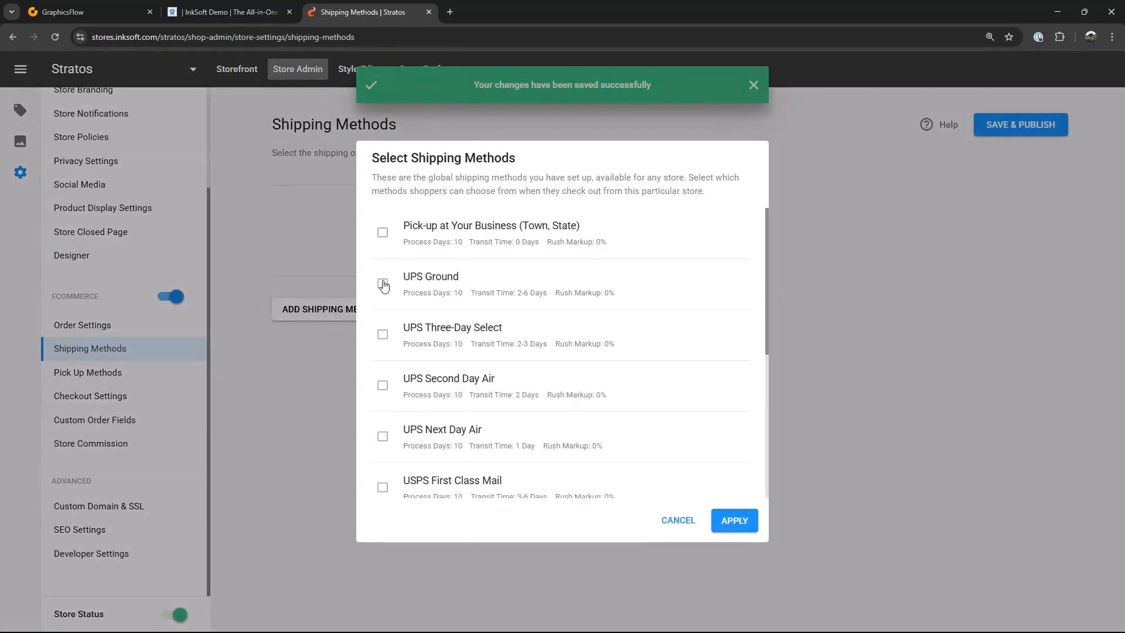
pyautogui.click(383, 233)
pyautogui.click(383, 284)
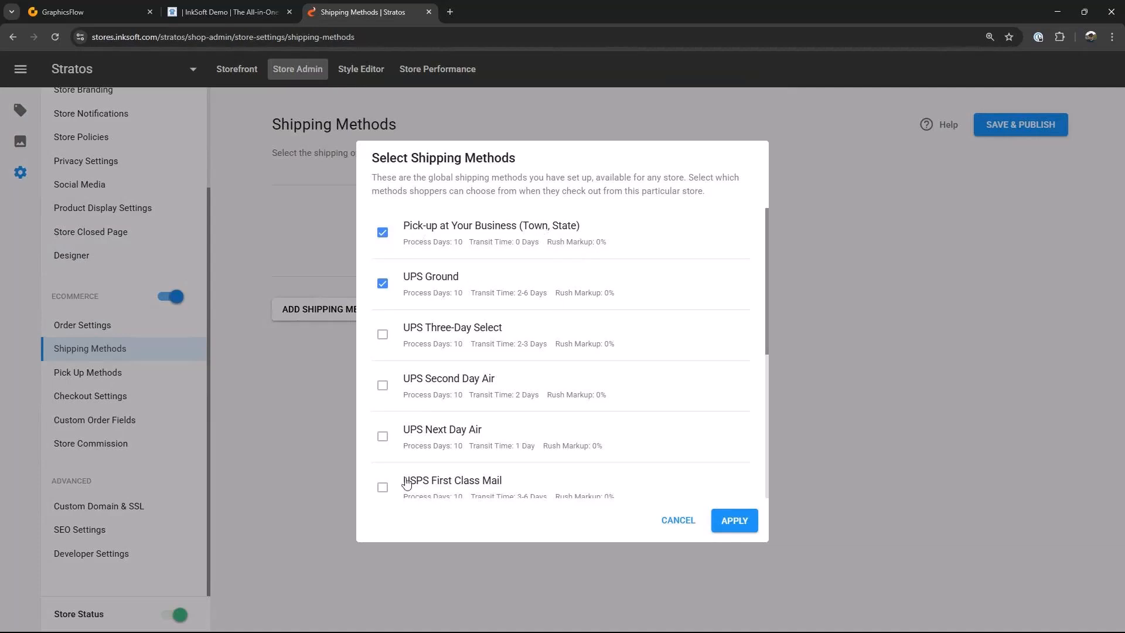
pyautogui.scroll(-1, 417, 469)
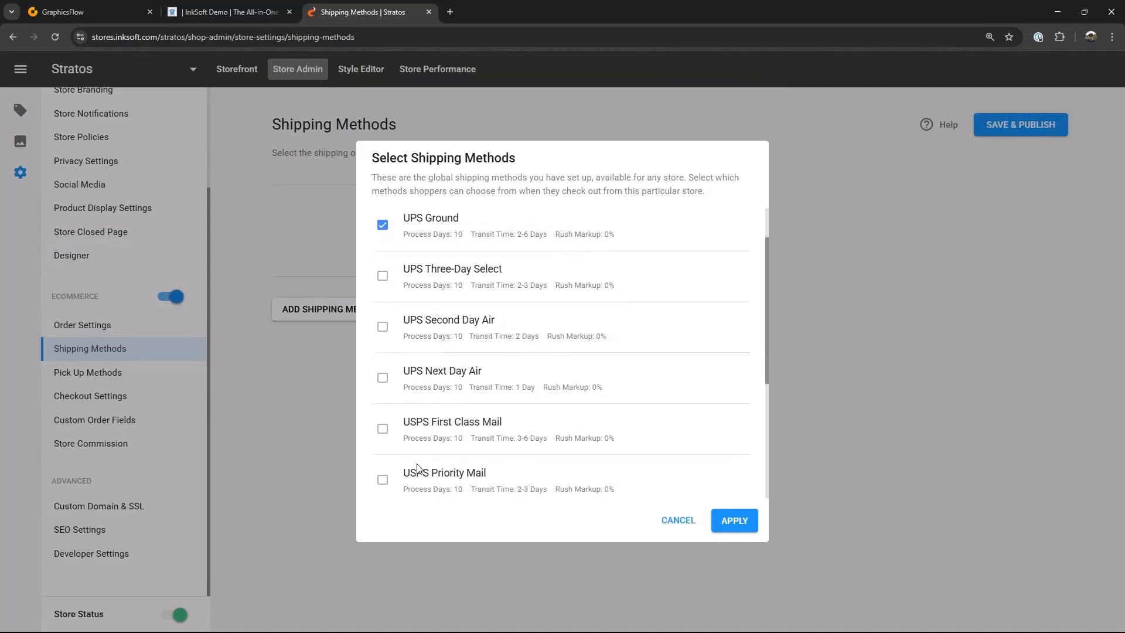
pyautogui.click(382, 479)
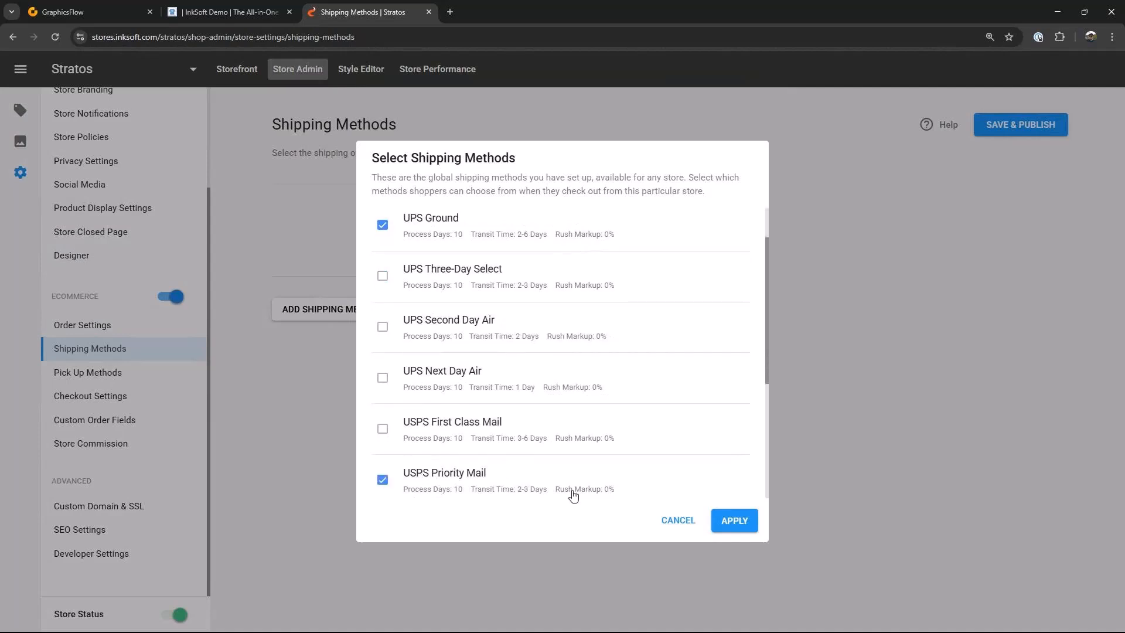
pyautogui.click(735, 521)
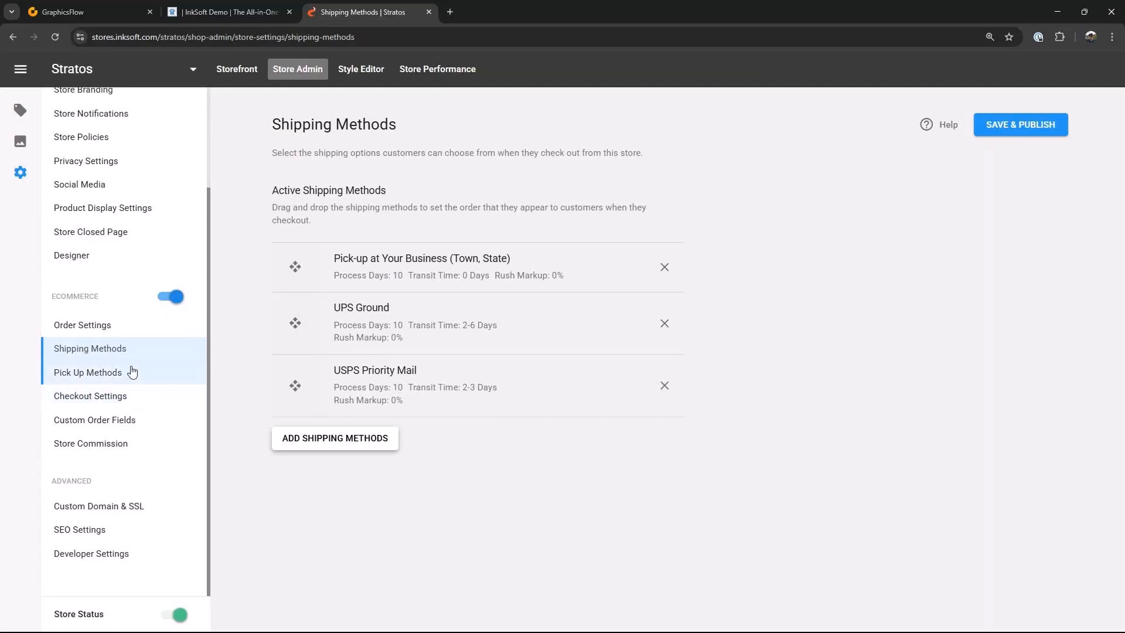
pyautogui.click(109, 375)
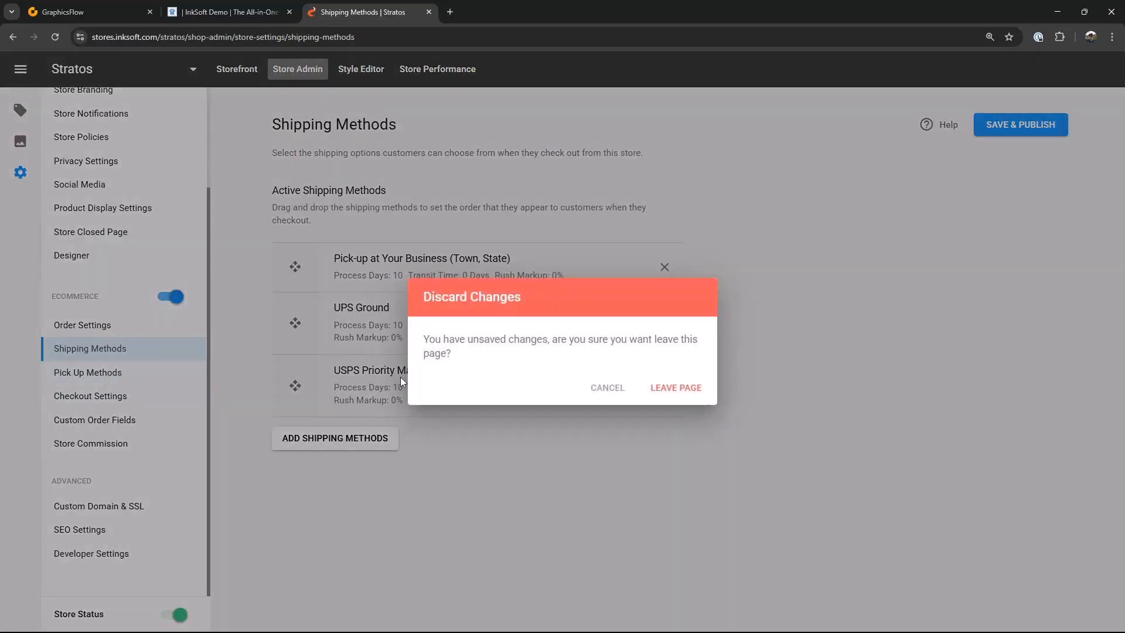
pyautogui.click(608, 388)
pyautogui.click(1006, 122)
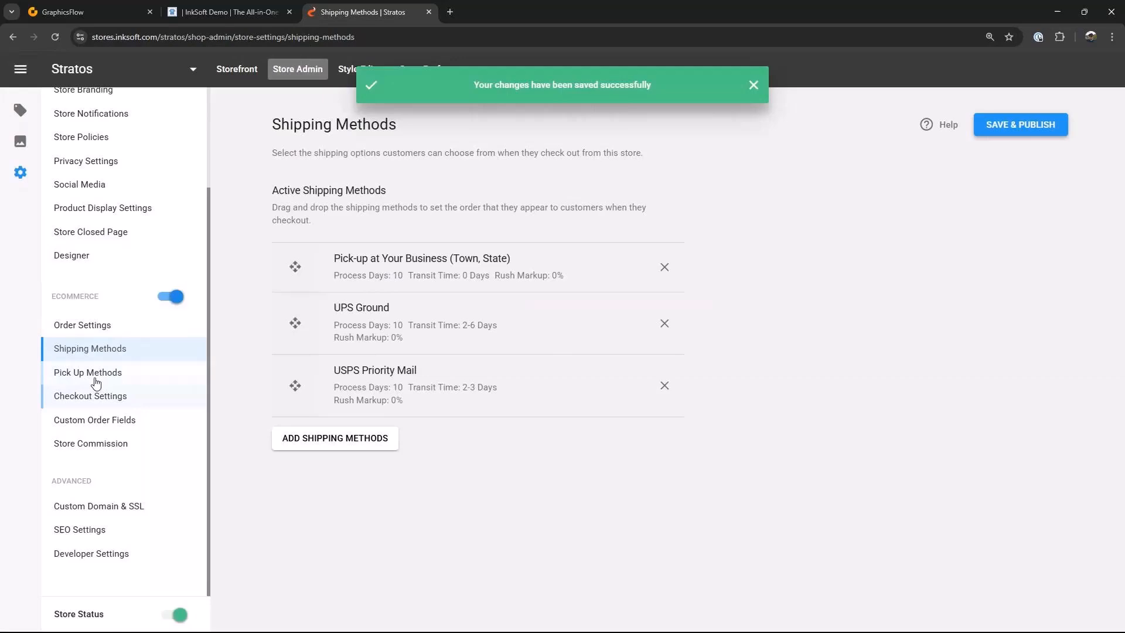
# Step: Turn off Display Estimated Delivery Date in the checkout settings and save and publish
pyautogui.click(96, 380)
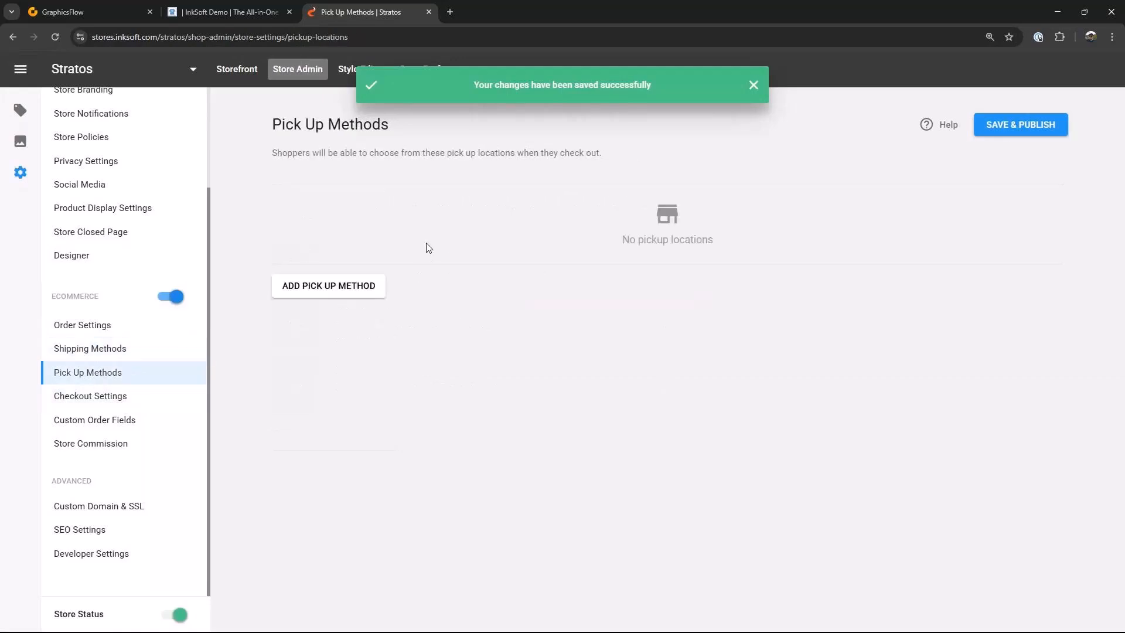
pyautogui.click(111, 400)
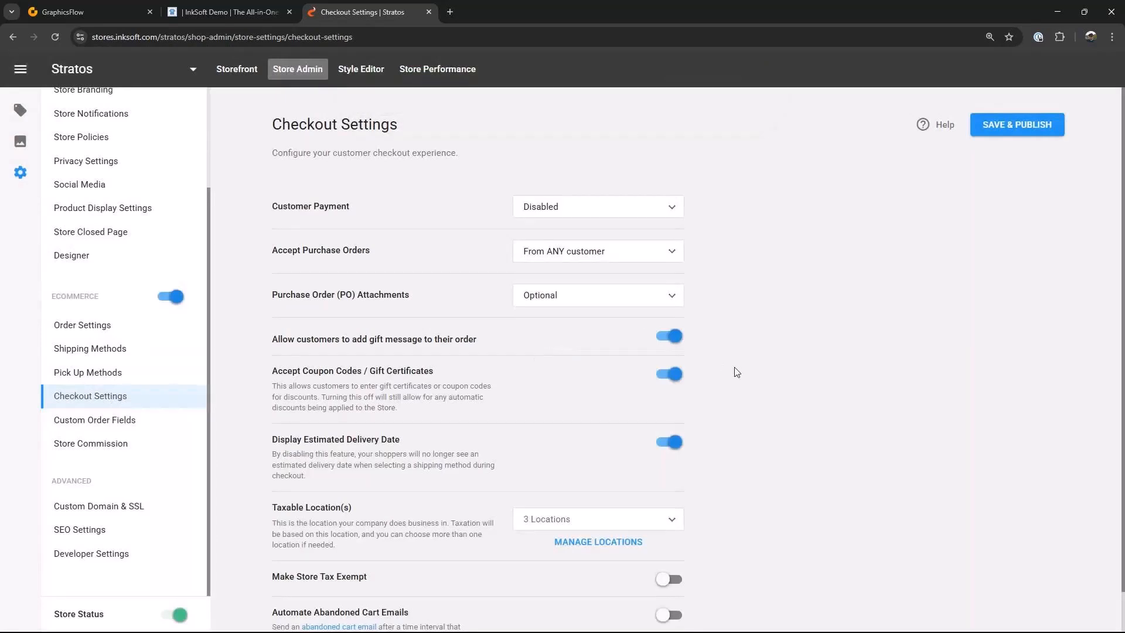
pyautogui.scroll(-1, 737, 375)
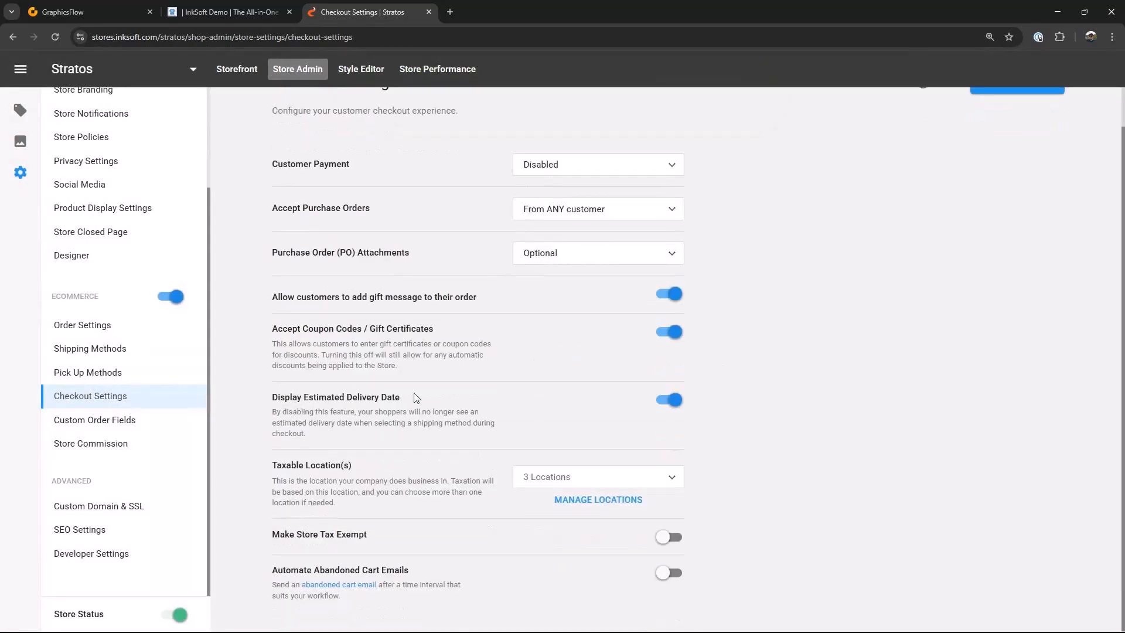
pyautogui.click(672, 403)
pyautogui.scroll(2, 879, 233)
pyautogui.click(1013, 126)
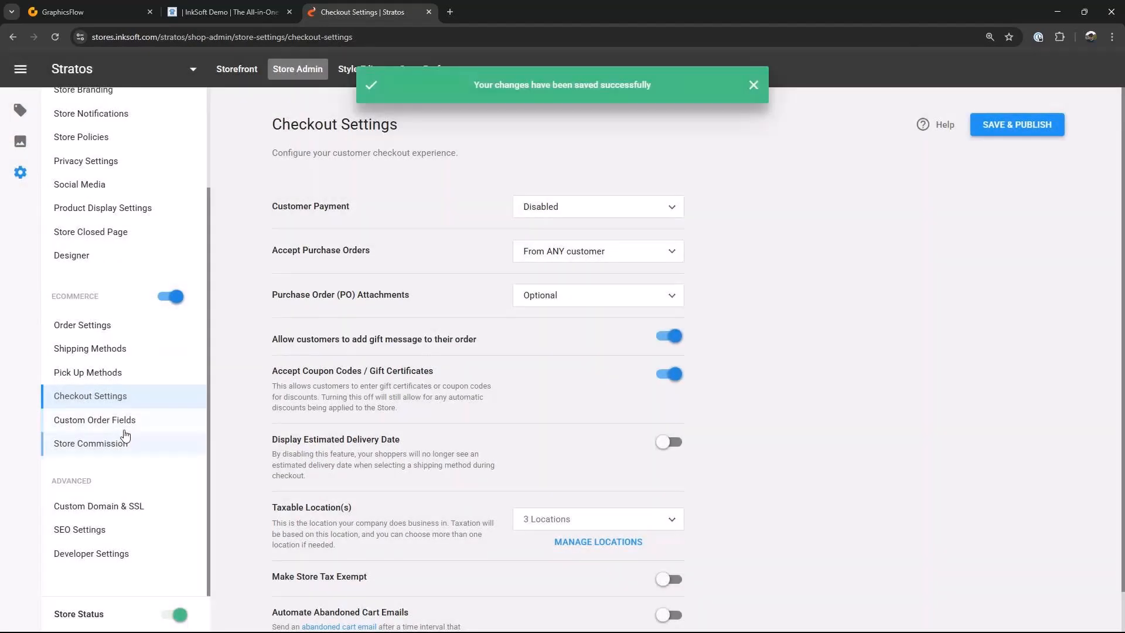
# Step: Review the custom order fields and store commission settings and save and publish them
pyautogui.click(124, 426)
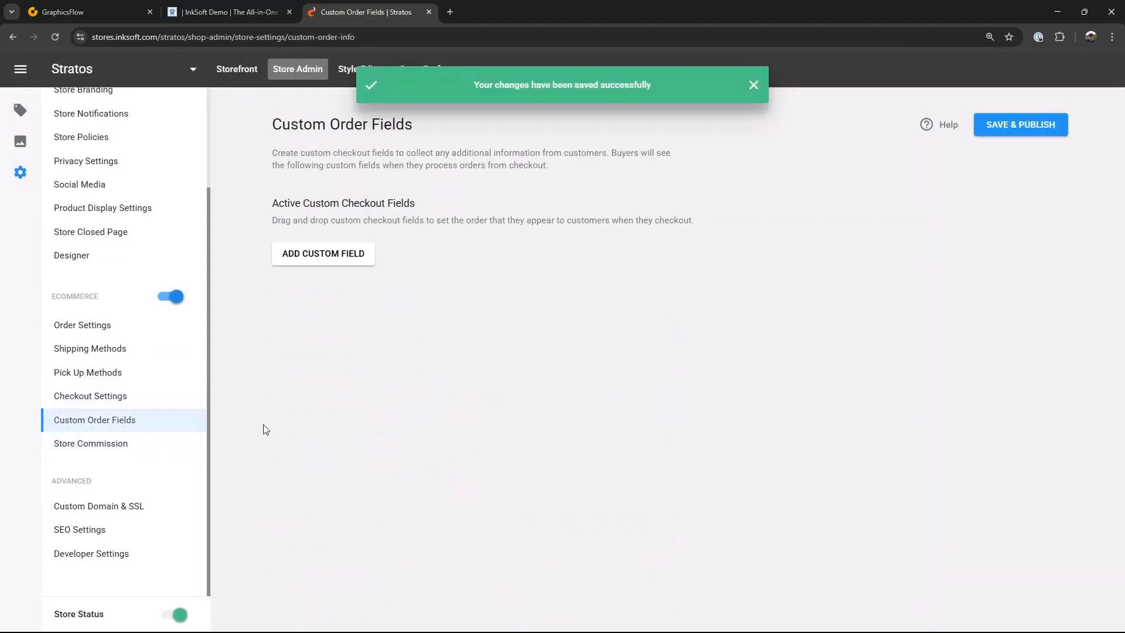
pyautogui.click(106, 451)
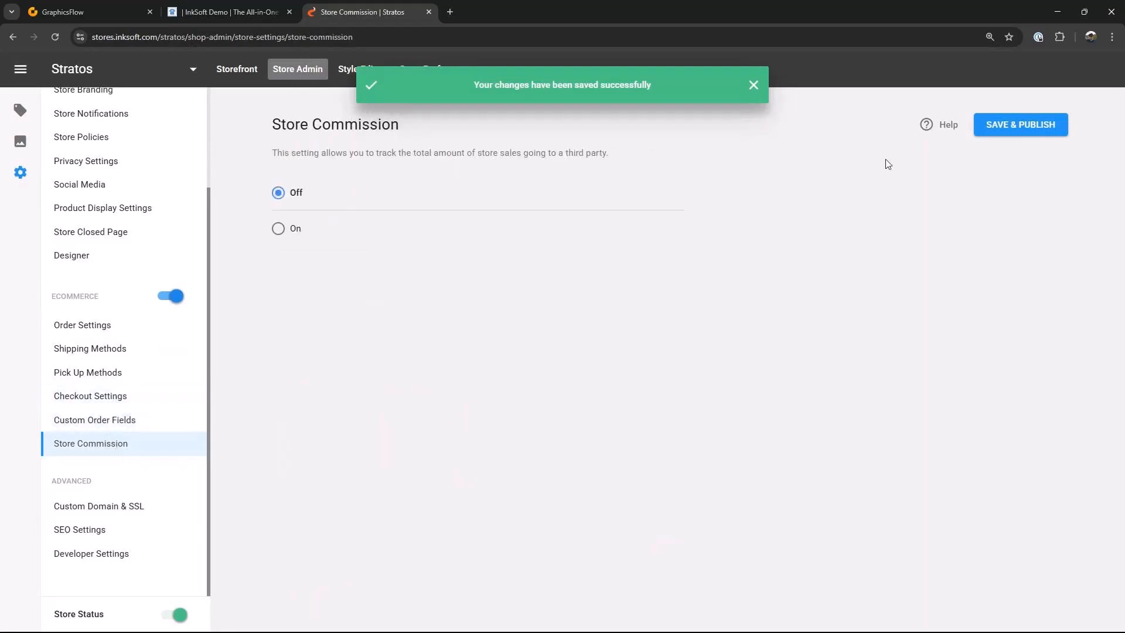
pyautogui.click(1003, 128)
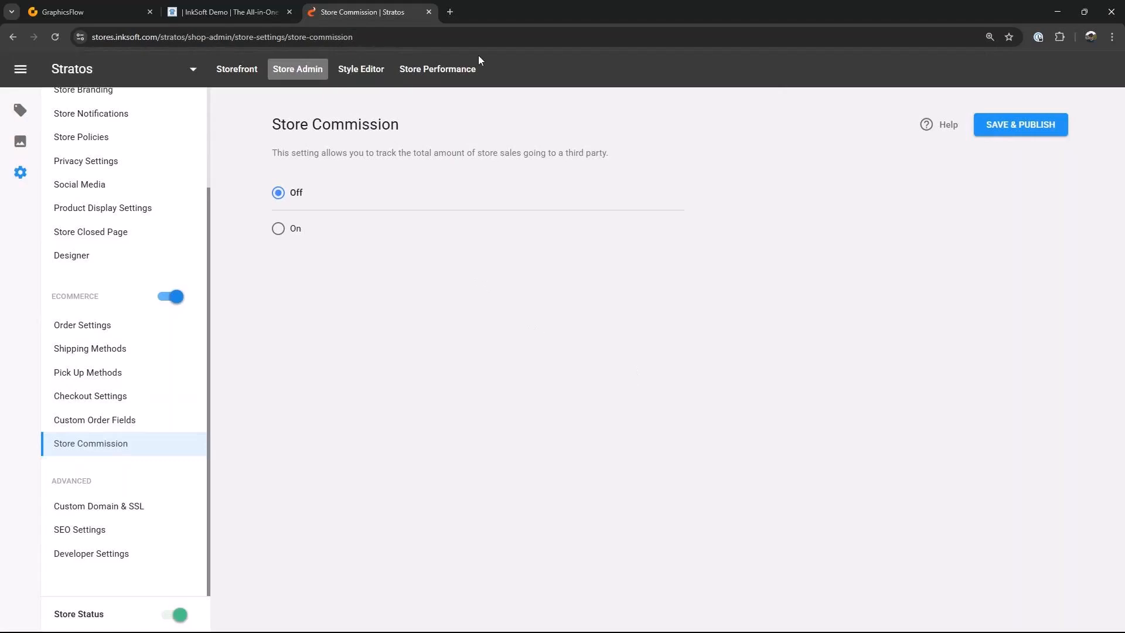
# Step: Open the style editor and set the promo bar background to the dark navy logo color #00244d
pyautogui.click(372, 71)
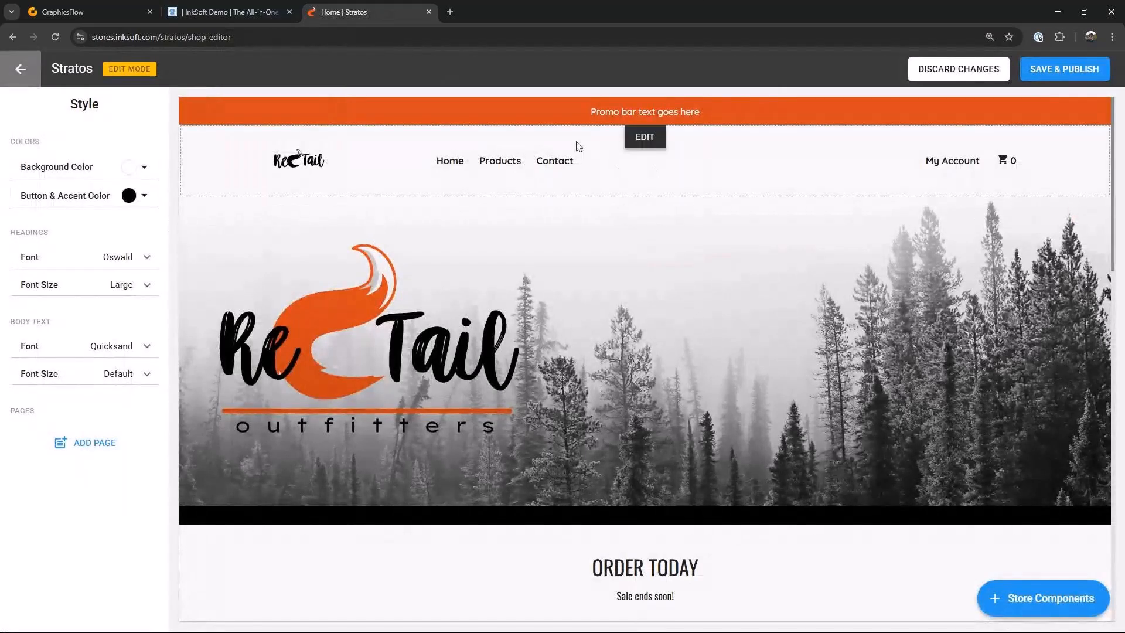
pyautogui.click(643, 109)
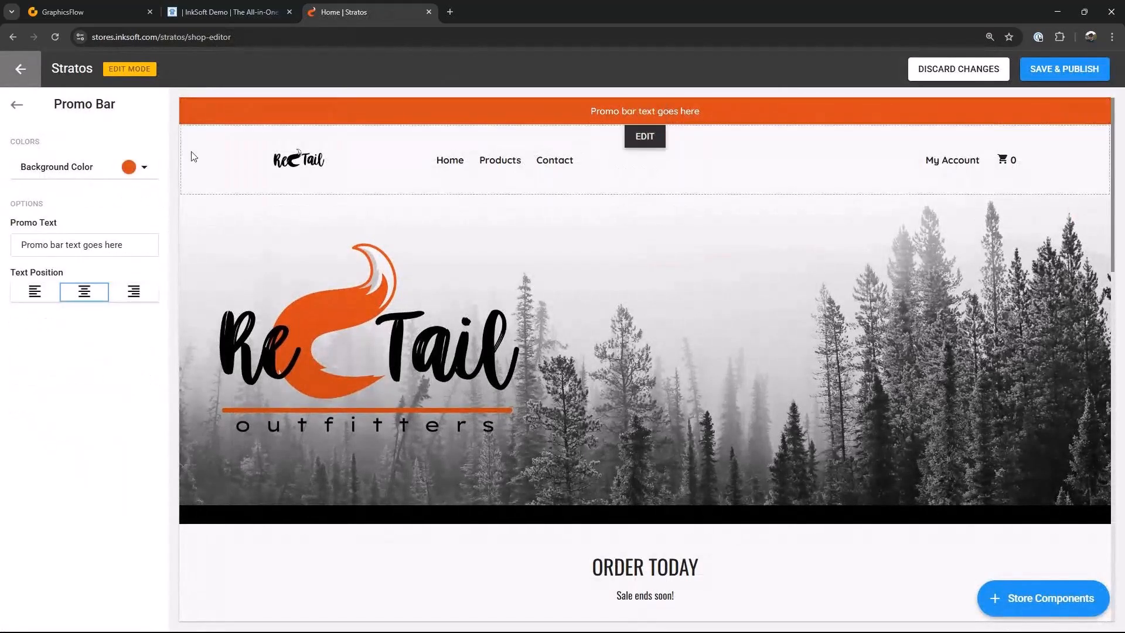
pyautogui.click(144, 169)
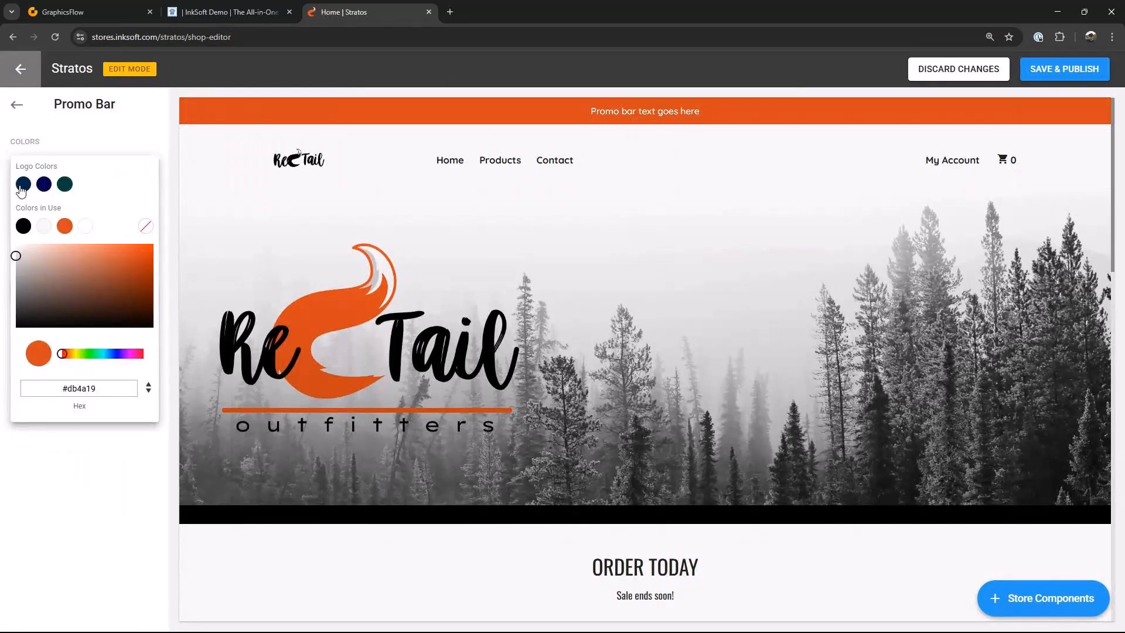
pyautogui.click(22, 185)
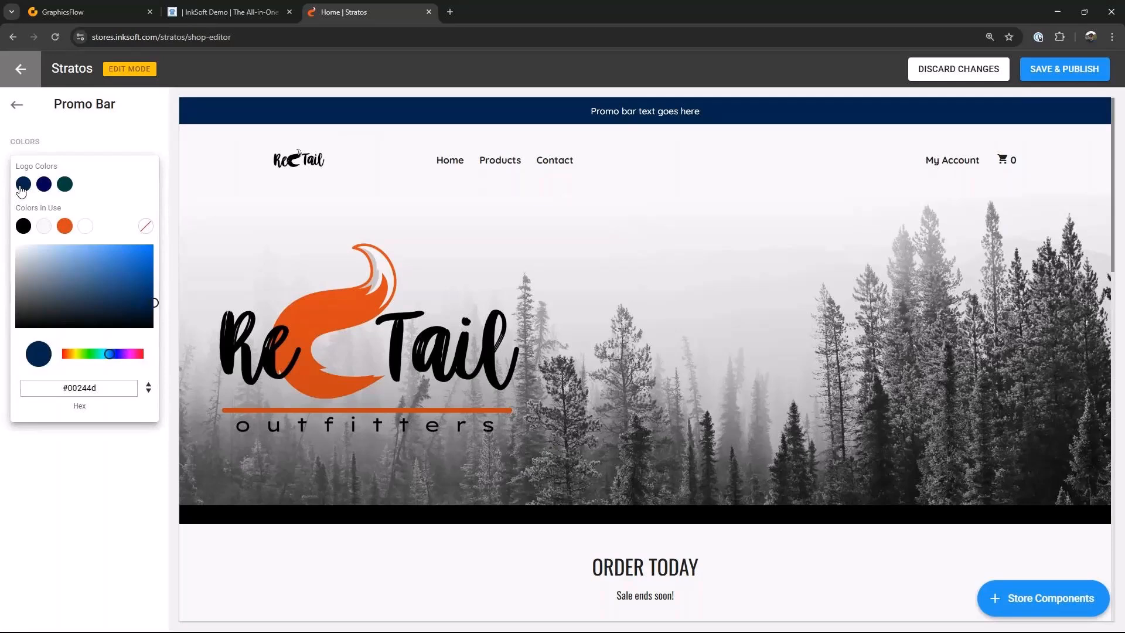
pyautogui.click(678, 115)
# Step: Change the promo bar text to "Celebrating 50 Years of Excellence"
pyautogui.click(120, 245)
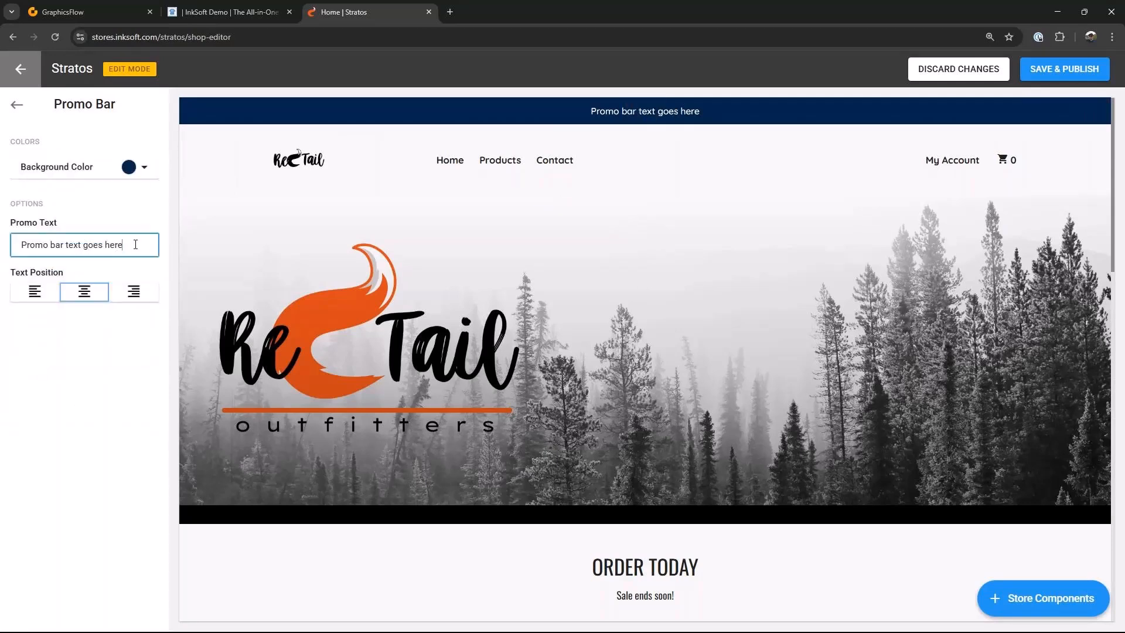
pyautogui.moveTo(122, 245); pyautogui.dragTo(21, 245)
pyautogui.write('Cel')
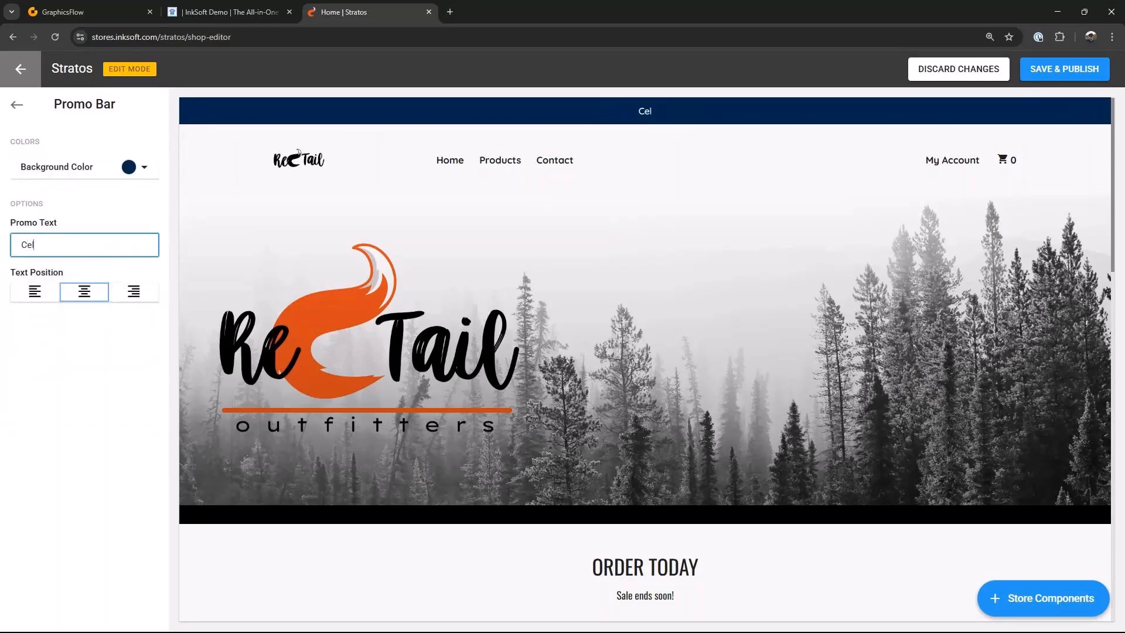
pyautogui.write('ebrating 50 Yeasr')
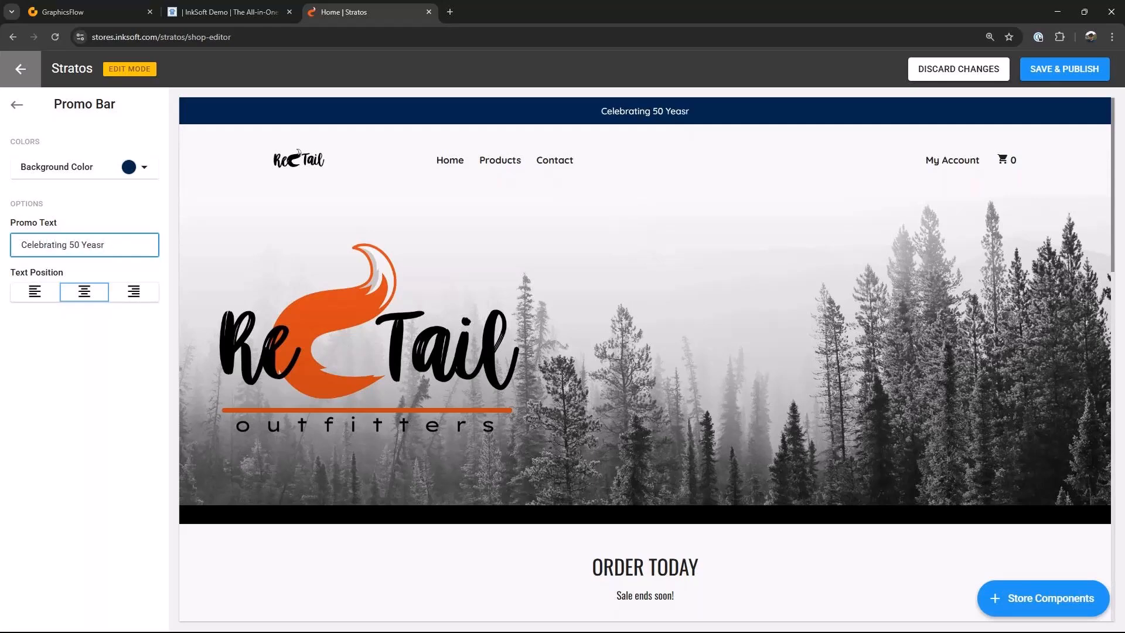
pyautogui.press('BackSpace')
pyautogui.press('BackSpace')
pyautogui.write('rs of Exxc')
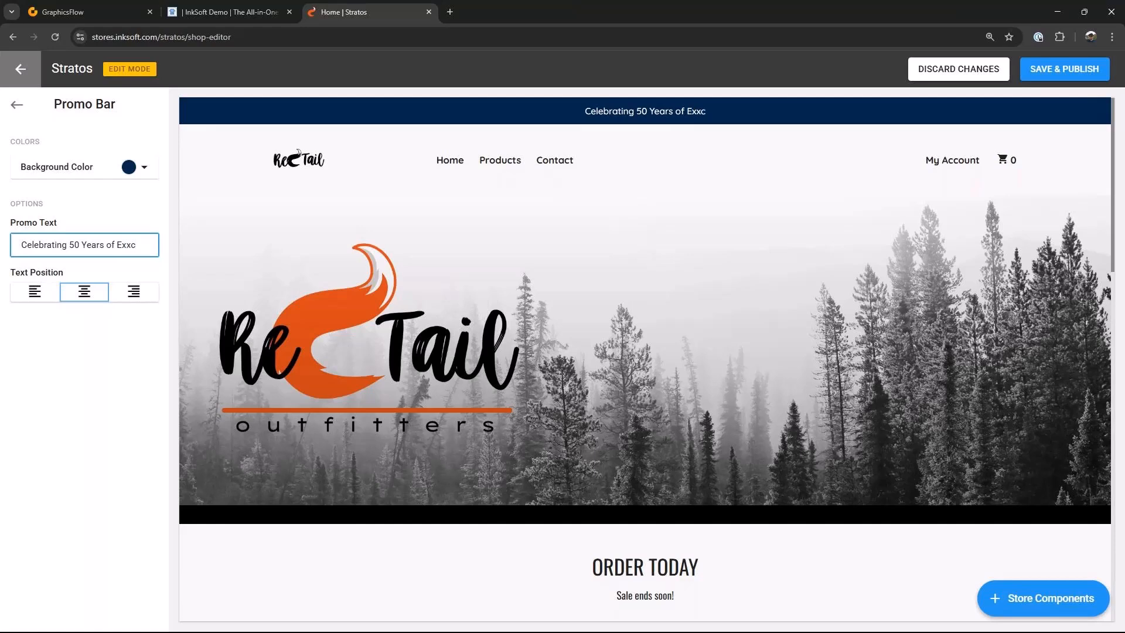
pyautogui.press('BackSpace')
pyautogui.press('BackSpace')
pyautogui.write('cellenc')
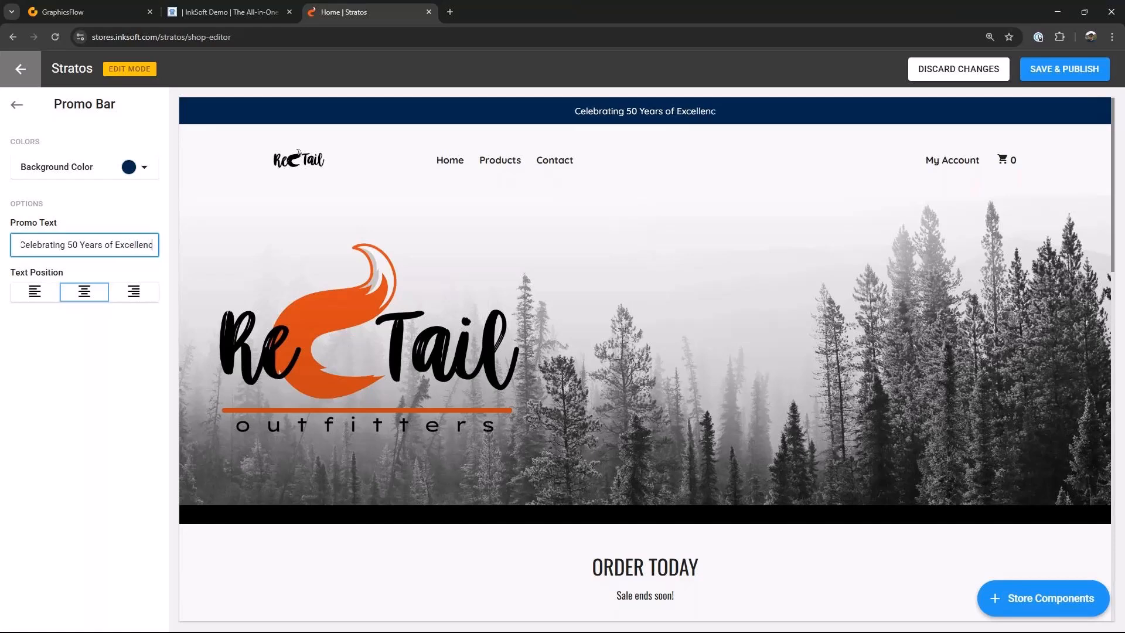
pyautogui.write('e')
pyautogui.click(118, 126)
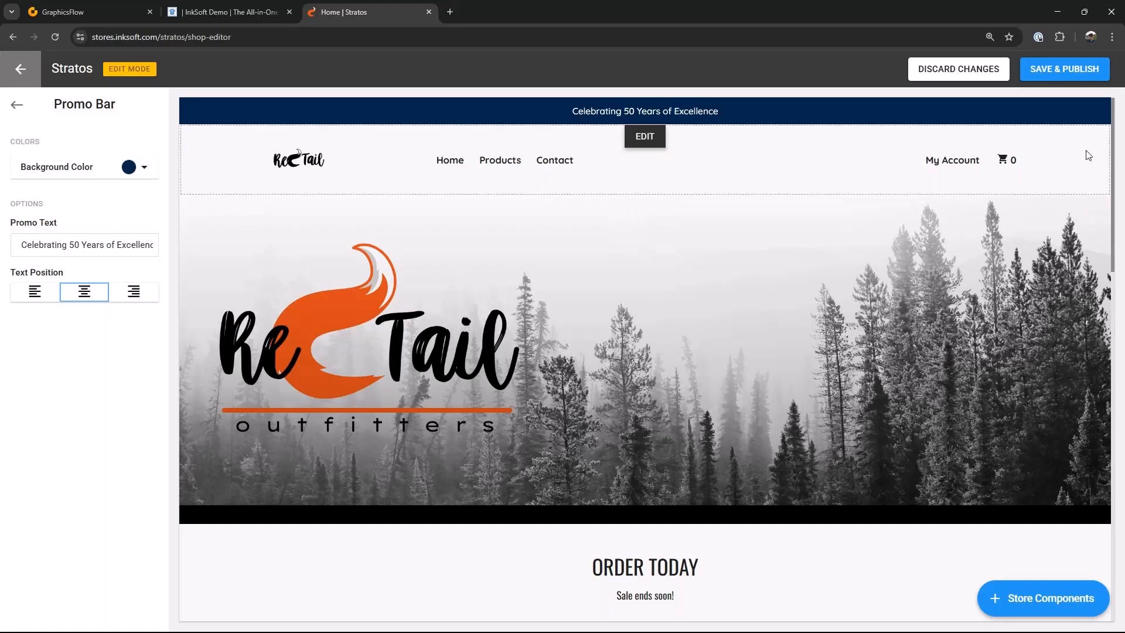
# Step: Remove the existing logo from the store header
pyautogui.click(645, 138)
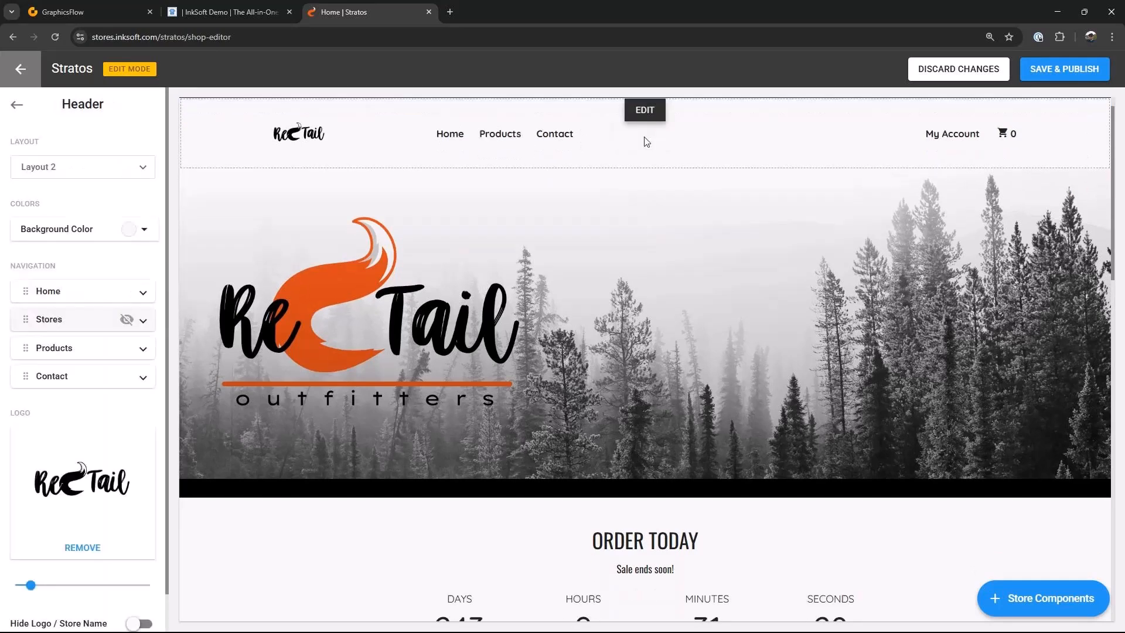
pyautogui.click(80, 548)
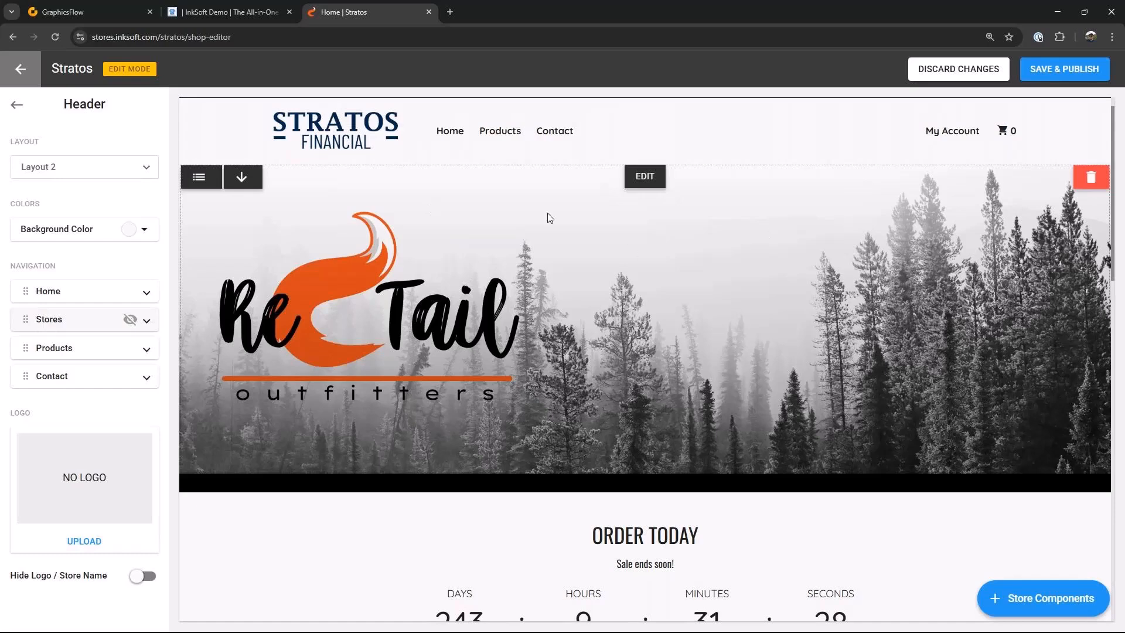
pyautogui.click(144, 580)
pyautogui.click(146, 578)
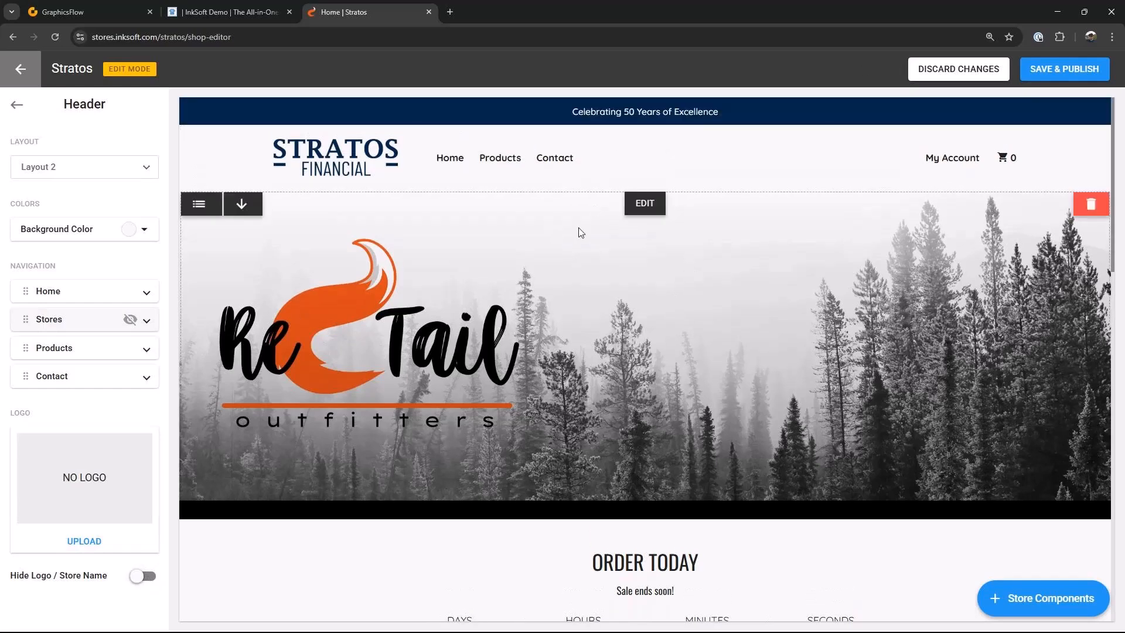
# Step: Replace the hero banner image with the Stratos Banner file
pyautogui.click(651, 205)
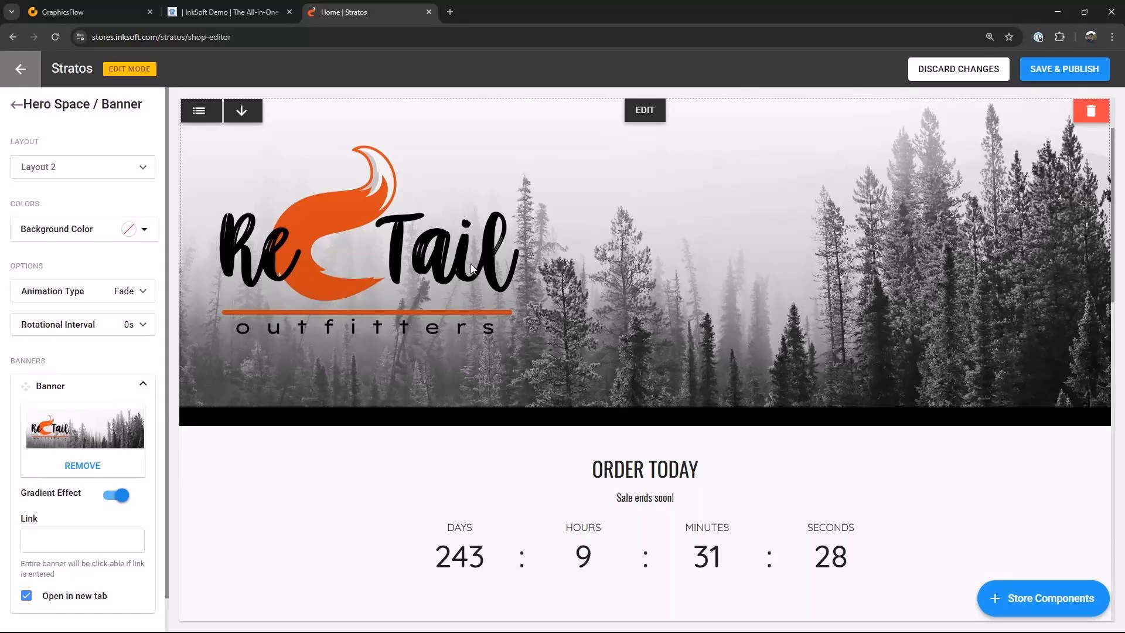
pyautogui.click(82, 465)
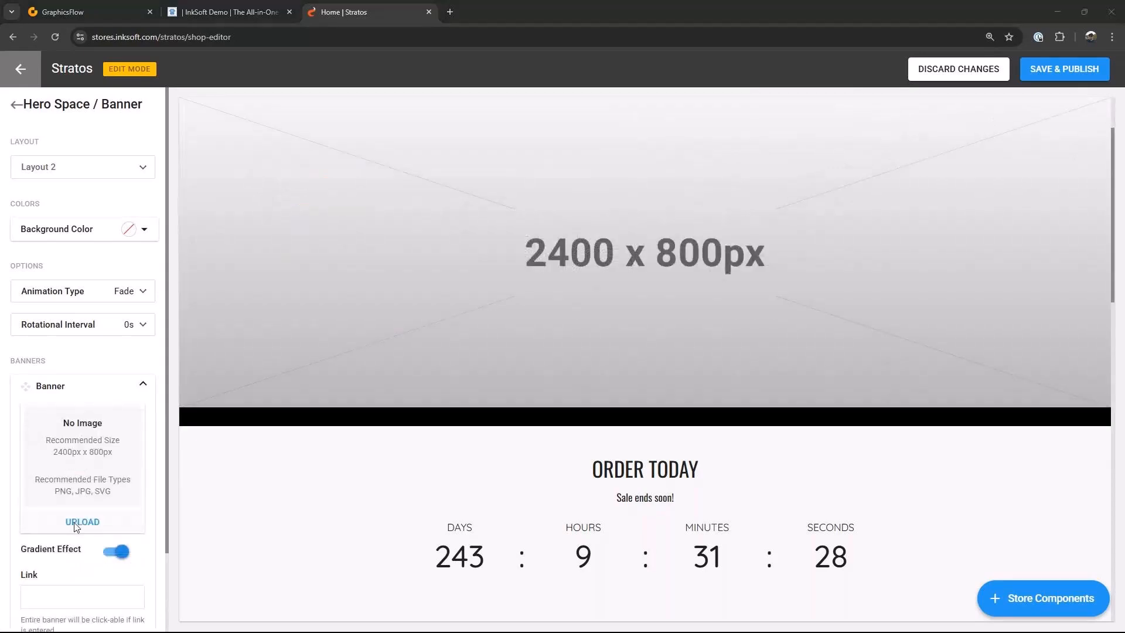
pyautogui.click(75, 526)
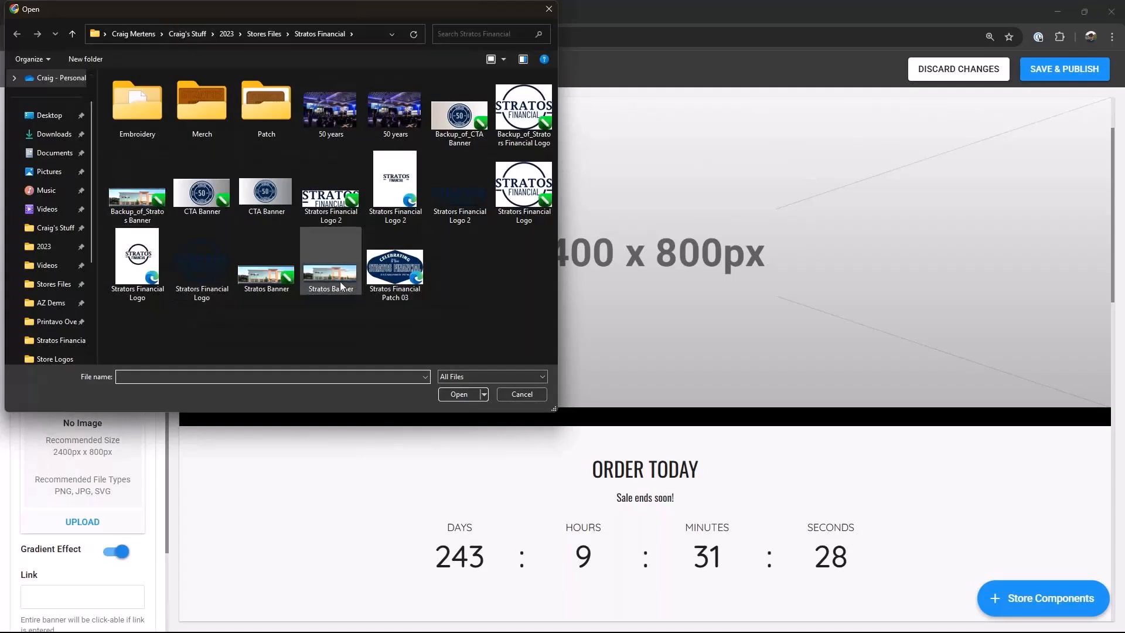
pyautogui.click(325, 275)
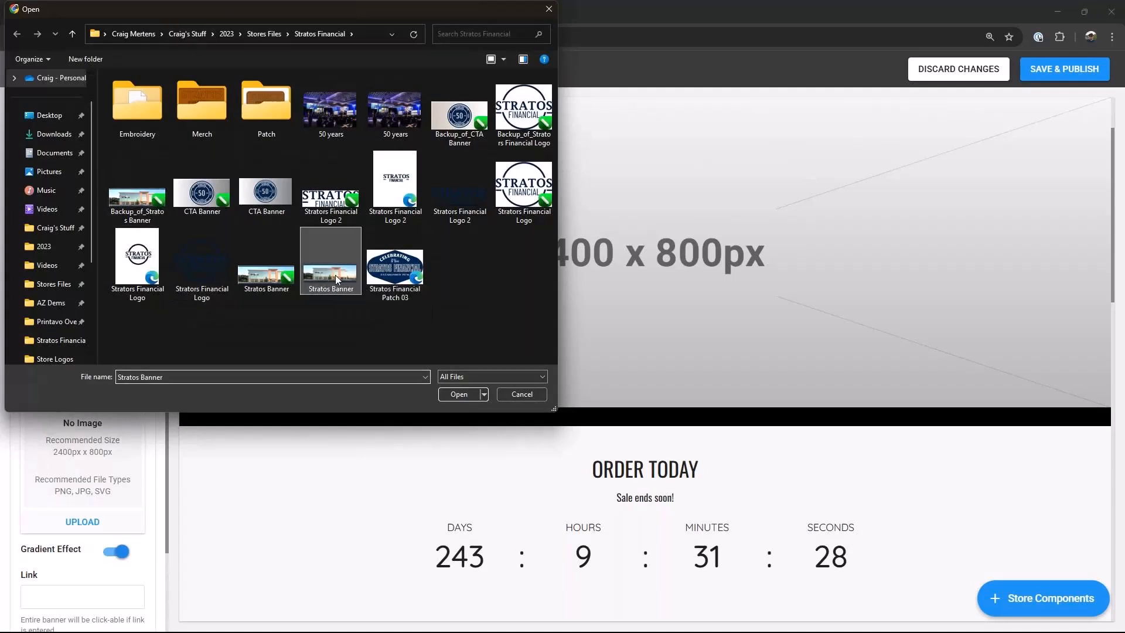
pyautogui.click(459, 395)
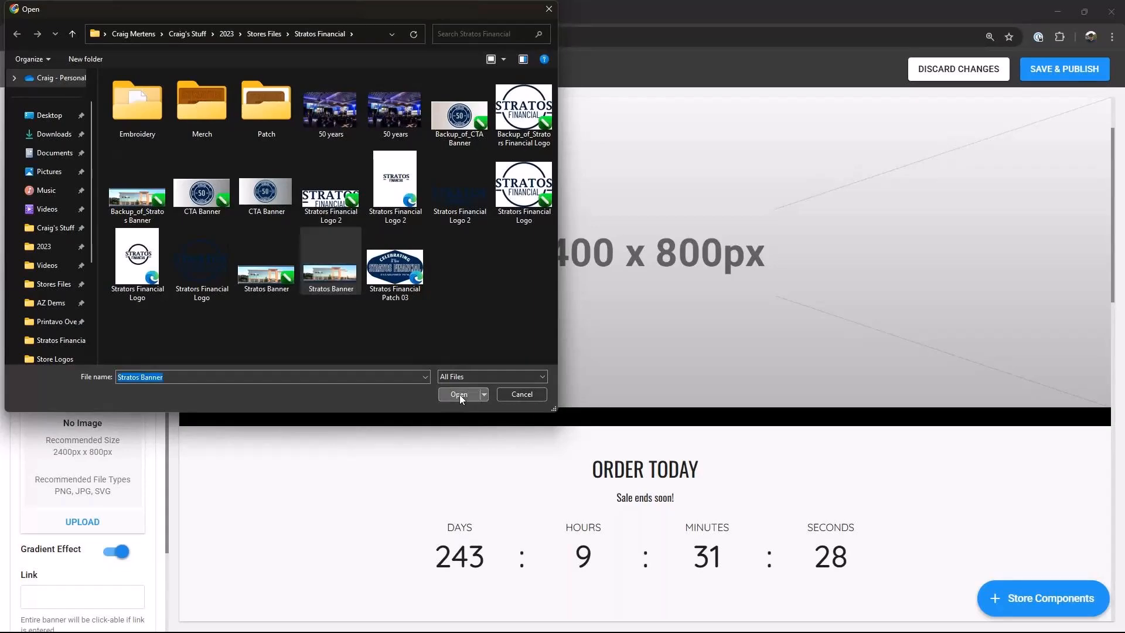
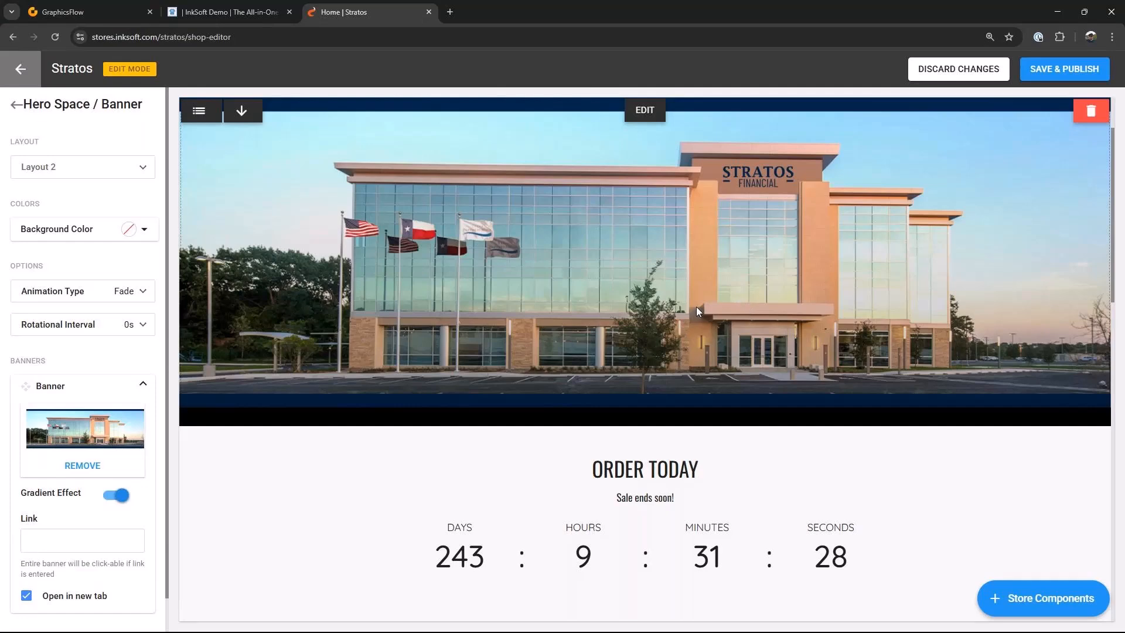
# Step: Set the countdown component's end date to March 31, 2025
pyautogui.scroll(2, 696, 307)
pyautogui.scroll(-5, 696, 311)
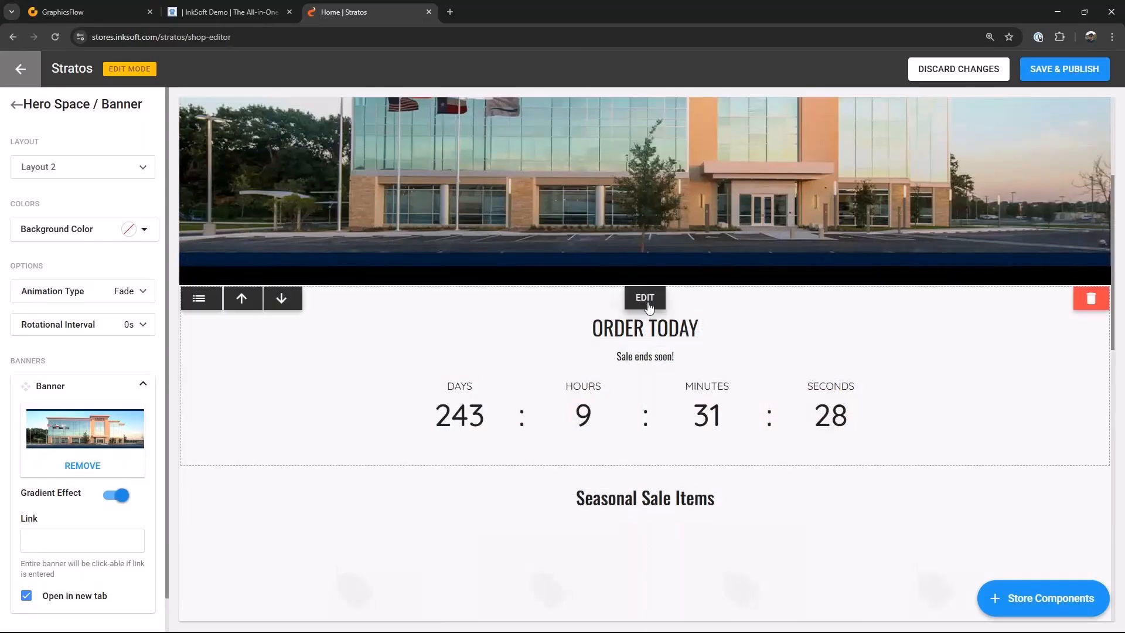
pyautogui.click(648, 302)
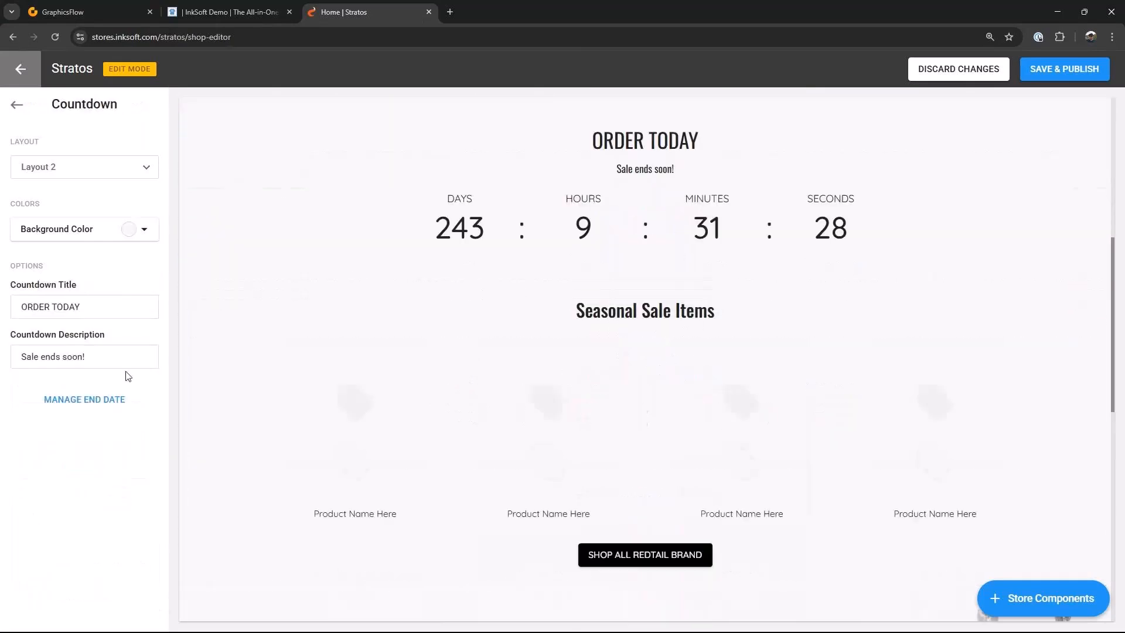
pyautogui.click(91, 400)
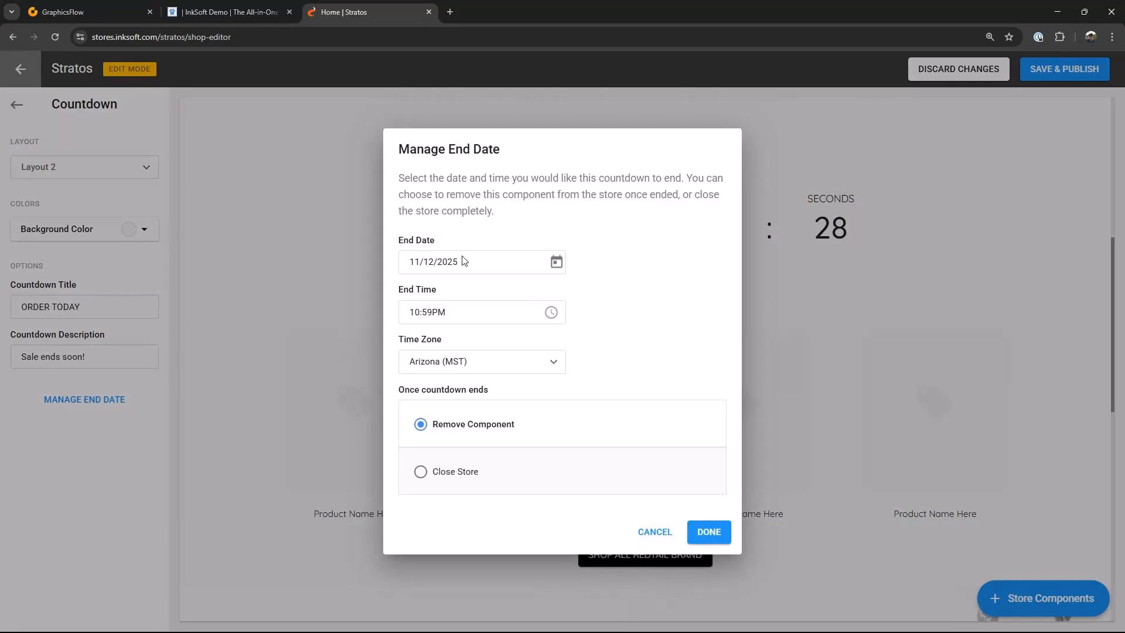
pyautogui.click(557, 263)
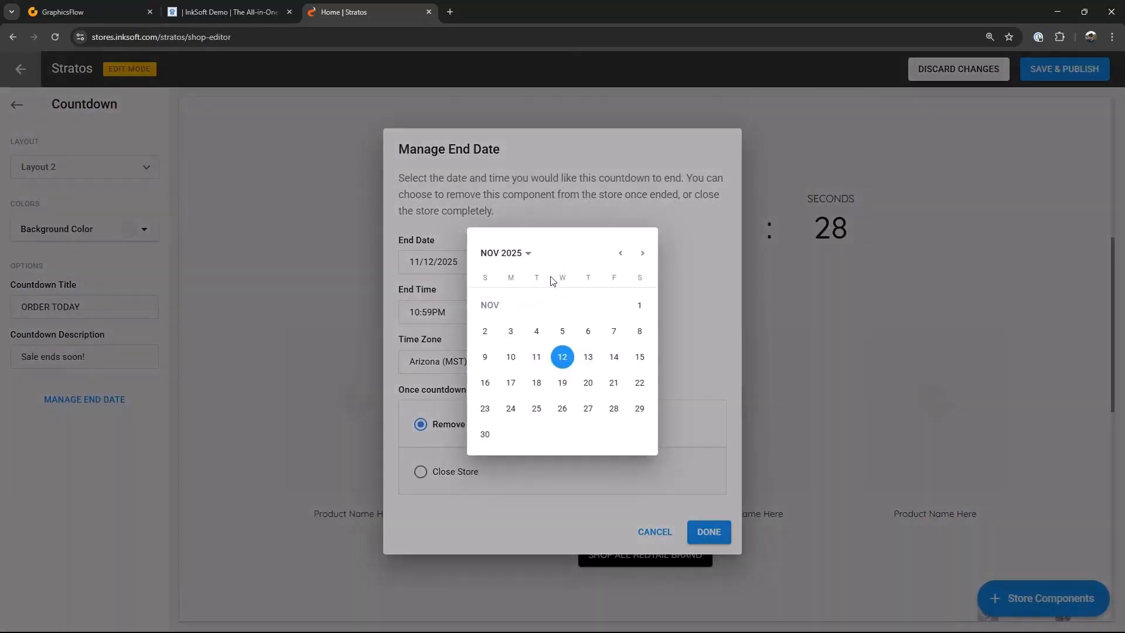
pyautogui.click(620, 253)
pyautogui.click(620, 254)
pyautogui.click(619, 253)
pyautogui.click(620, 256)
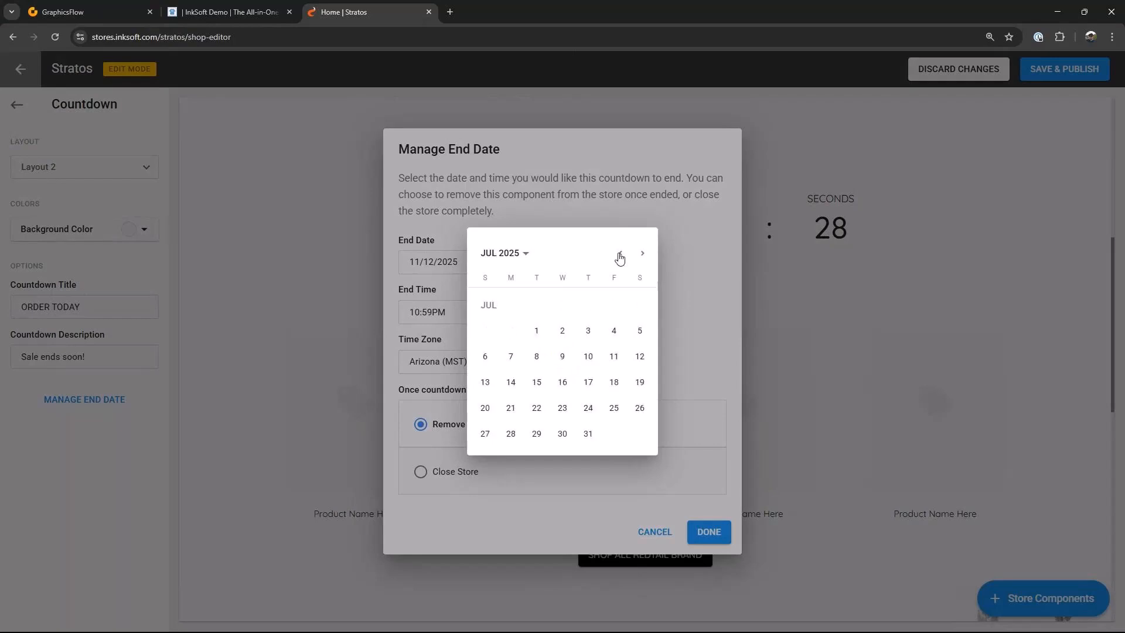
pyautogui.click(620, 256)
pyautogui.click(620, 256)
pyautogui.click(620, 256)
pyautogui.click(620, 256)
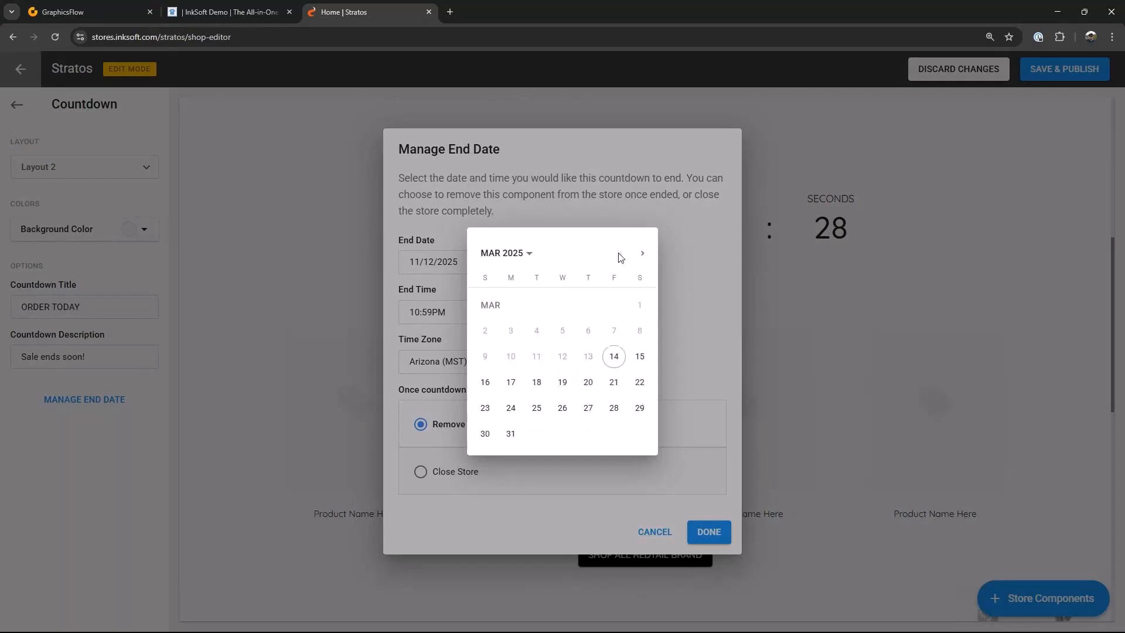
pyautogui.click(507, 440)
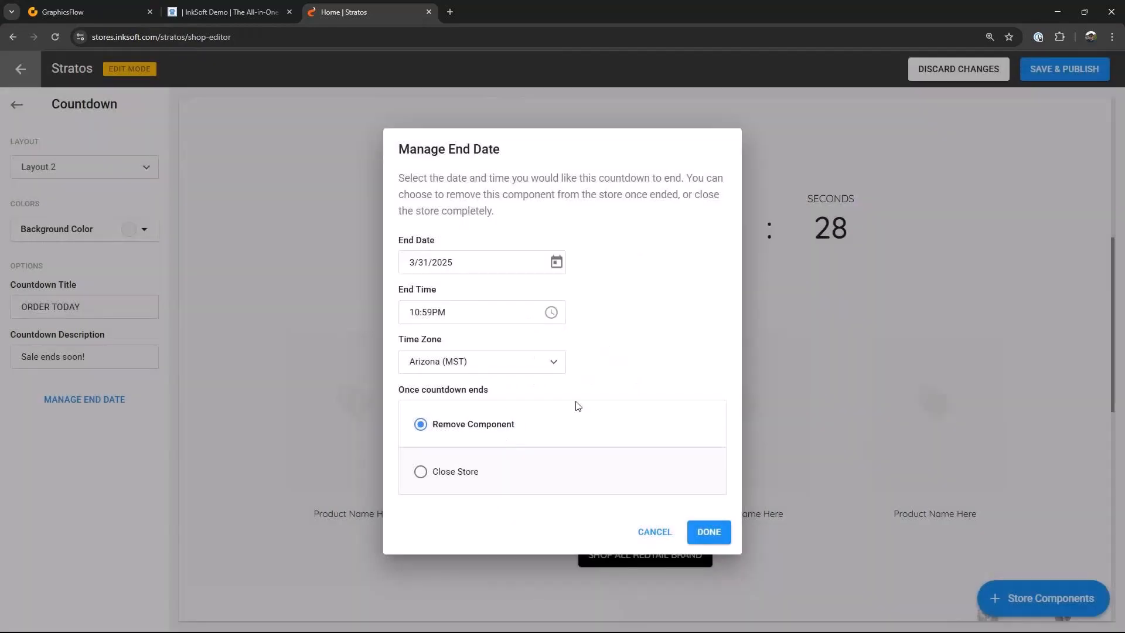
pyautogui.click(715, 534)
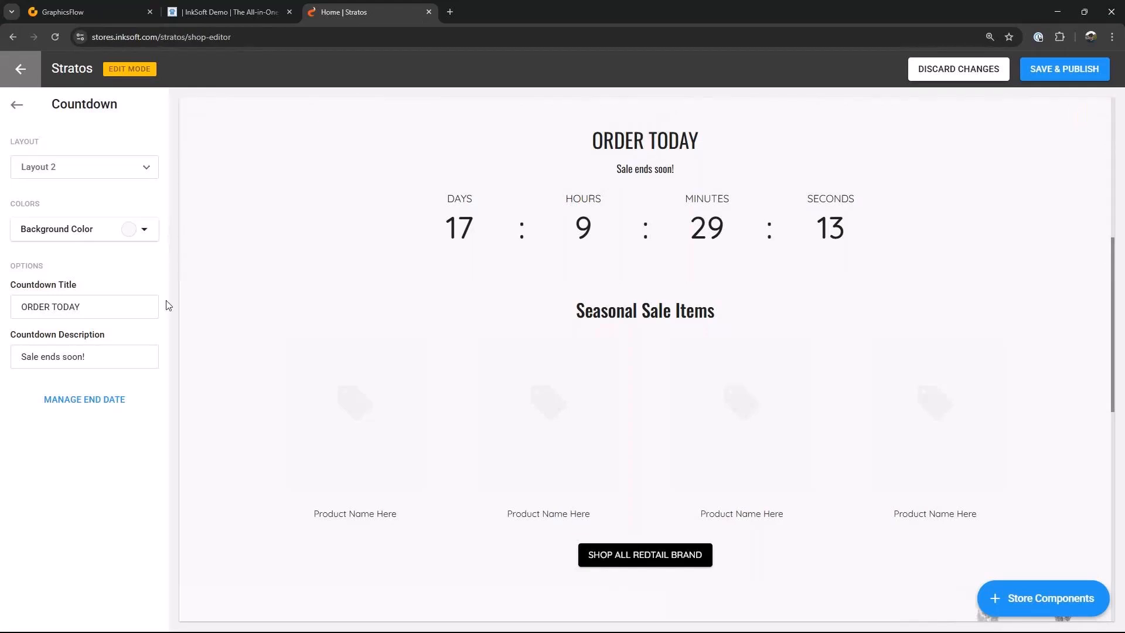
# Step: Change the countdown title to "Get your orders in by March 31, 2025"
pyautogui.click(92, 310)
pyautogui.hotkey('ctrl', 'a')
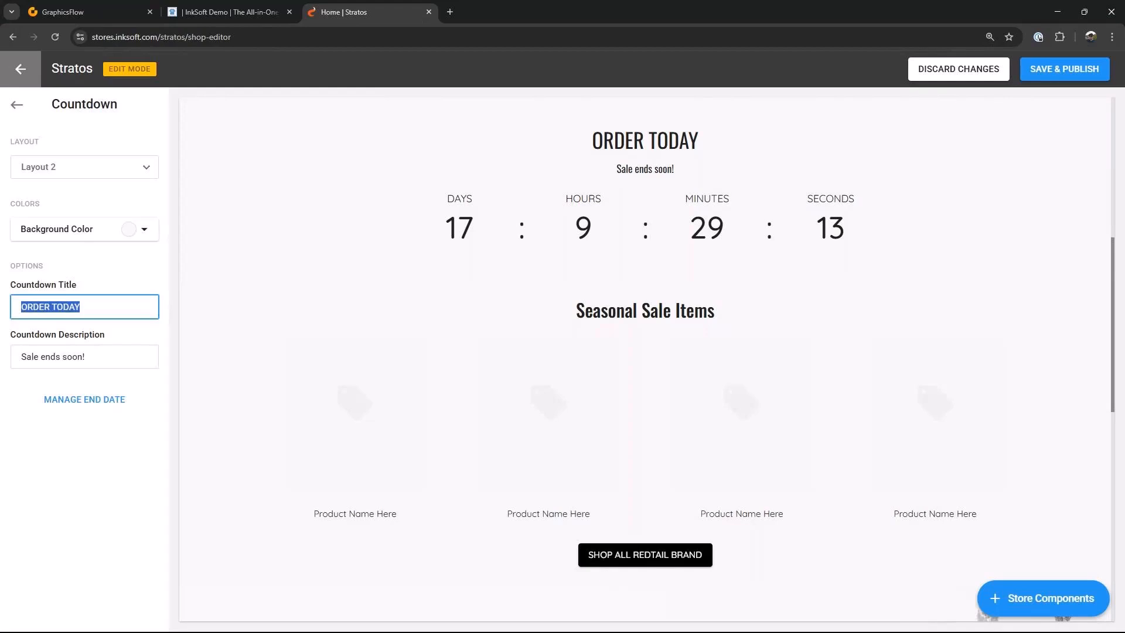
pyautogui.write('G')
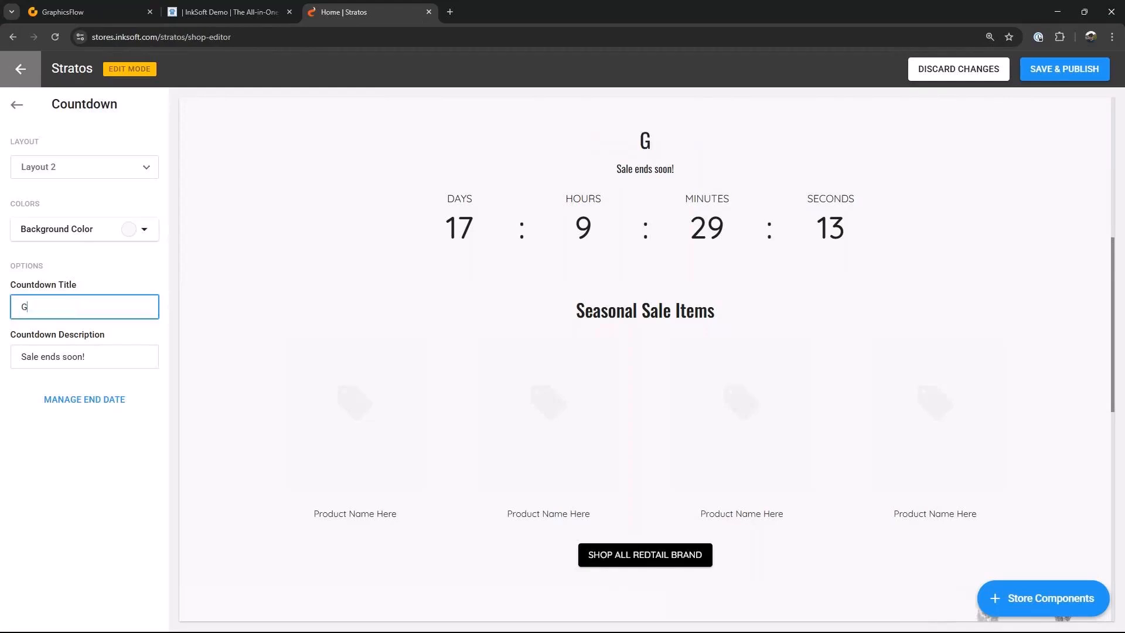
pyautogui.write('et your orders in by')
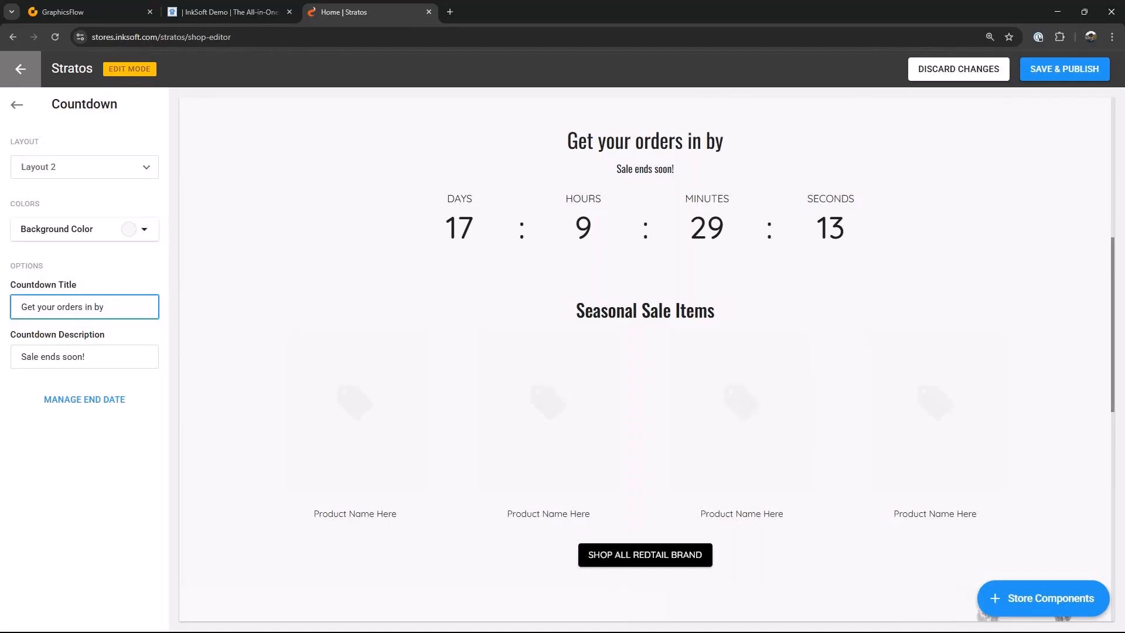
pyautogui.write(' March 31, 202')
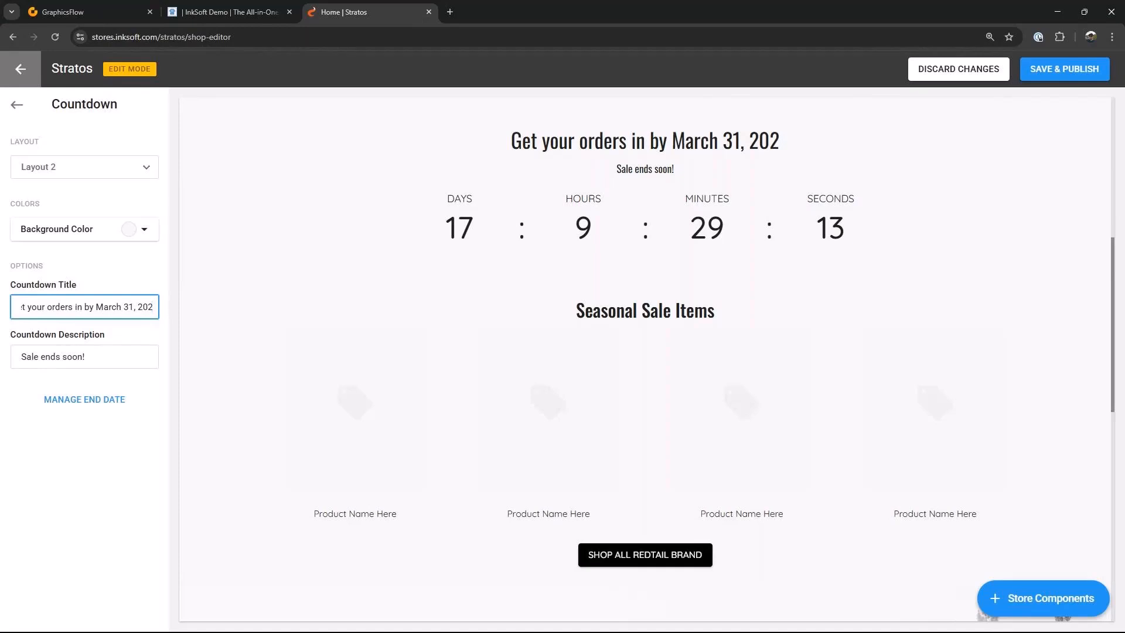
pyautogui.write('5')
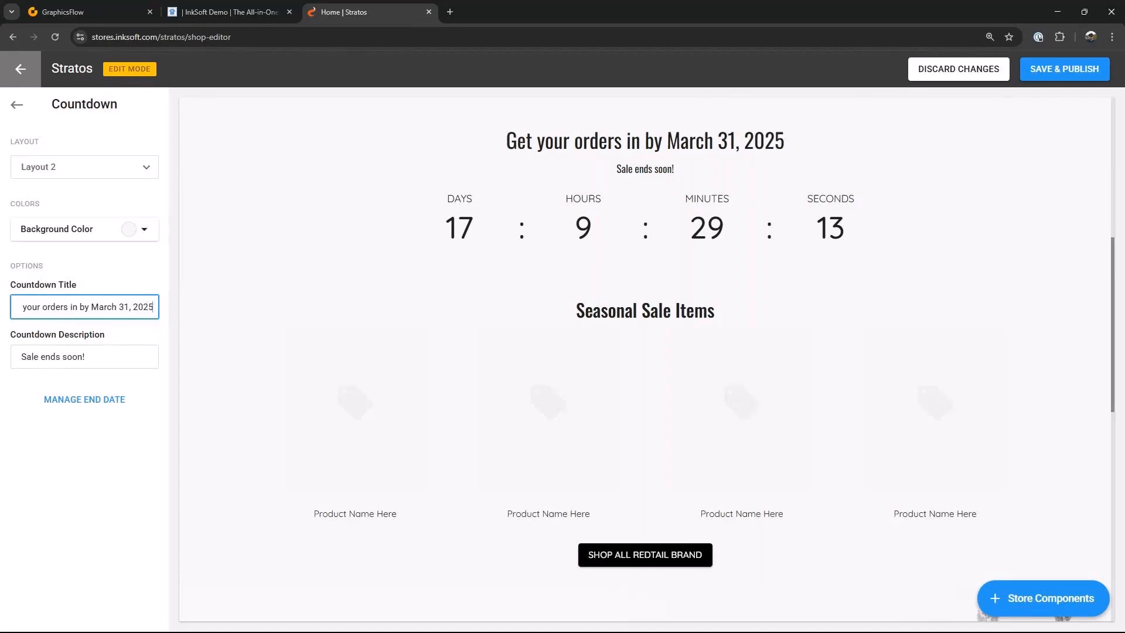
# Step: Clear the countdown description text, leaving it empty
pyautogui.click(100, 355)
pyautogui.moveTo(100, 355); pyautogui.dragTo(20, 355)
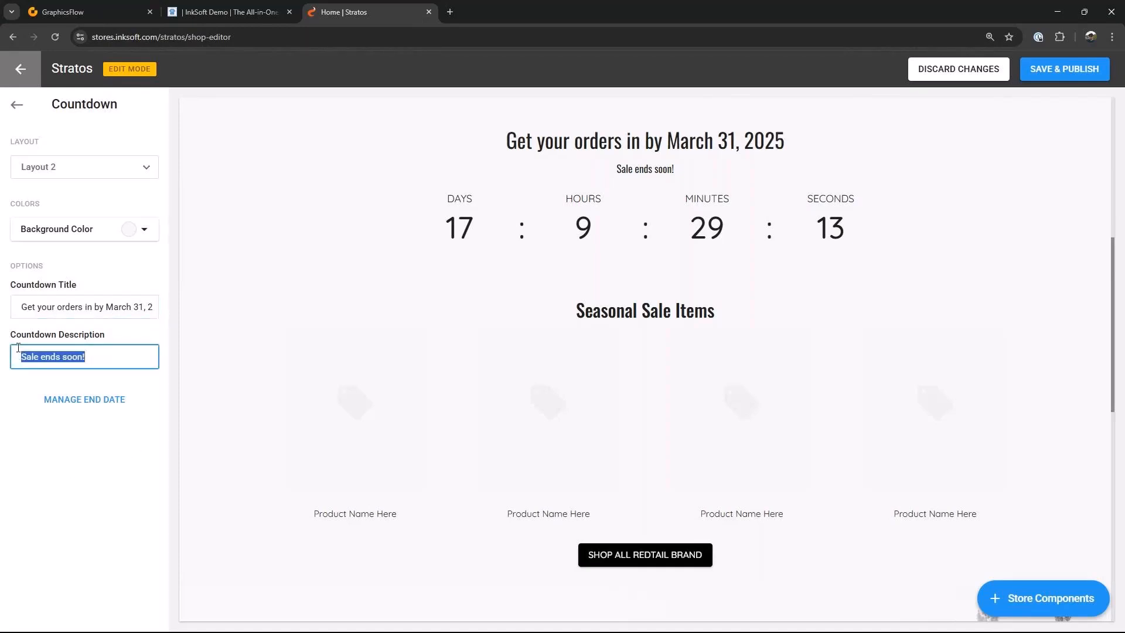
pyautogui.write('Each empo')
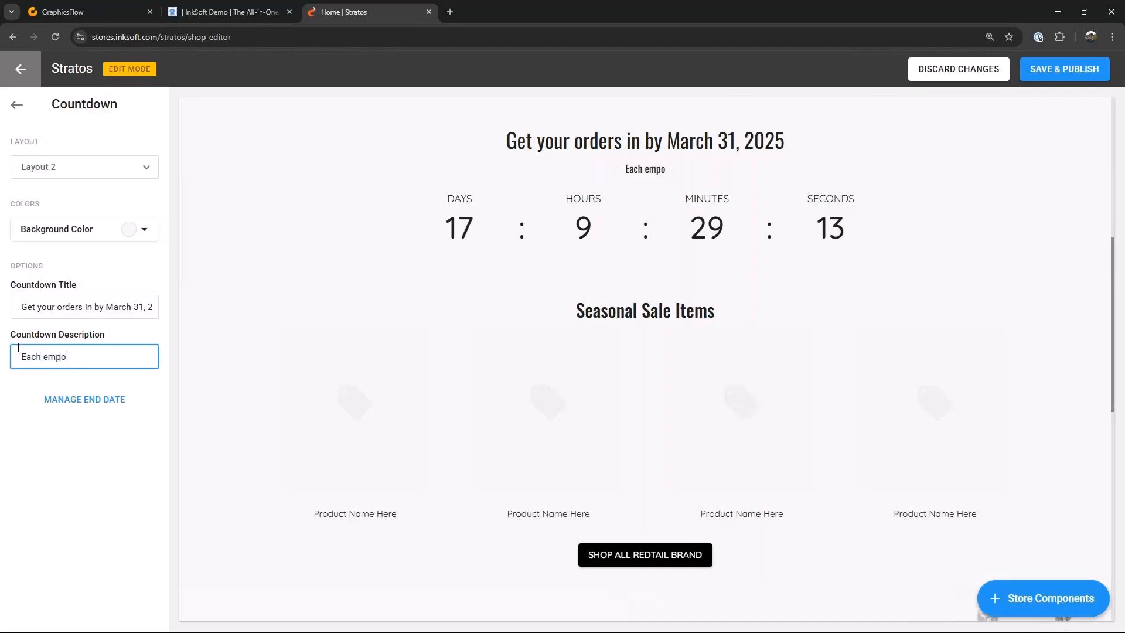
pyautogui.press('BackSpace')
pyautogui.write('loye cam')
pyautogui.press('BackSpace')
pyautogui.press('BackSpace')
pyautogui.press('BackSpace')
pyautogui.press('BackSpace')
pyautogui.write('s')
pyautogui.press('BackSpace')
pyautogui.write('e')
pyautogui.press('BackSpace')
pyautogui.press('BackSpace')
pyautogui.press('BackSpace')
pyautogui.press('BackSpace')
pyautogui.press('BackSpace')
pyautogui.press('BackSpace')
pyautogui.press('BackSpace')
pyautogui.press('BackSpace')
pyautogui.press('BackSpace')
pyautogui.press('BackSpace')
pyautogui.press('BackSpace')
pyautogui.press('BackSpace')
pyautogui.press('BackSpace')
pyautogui.press('BackSpace')
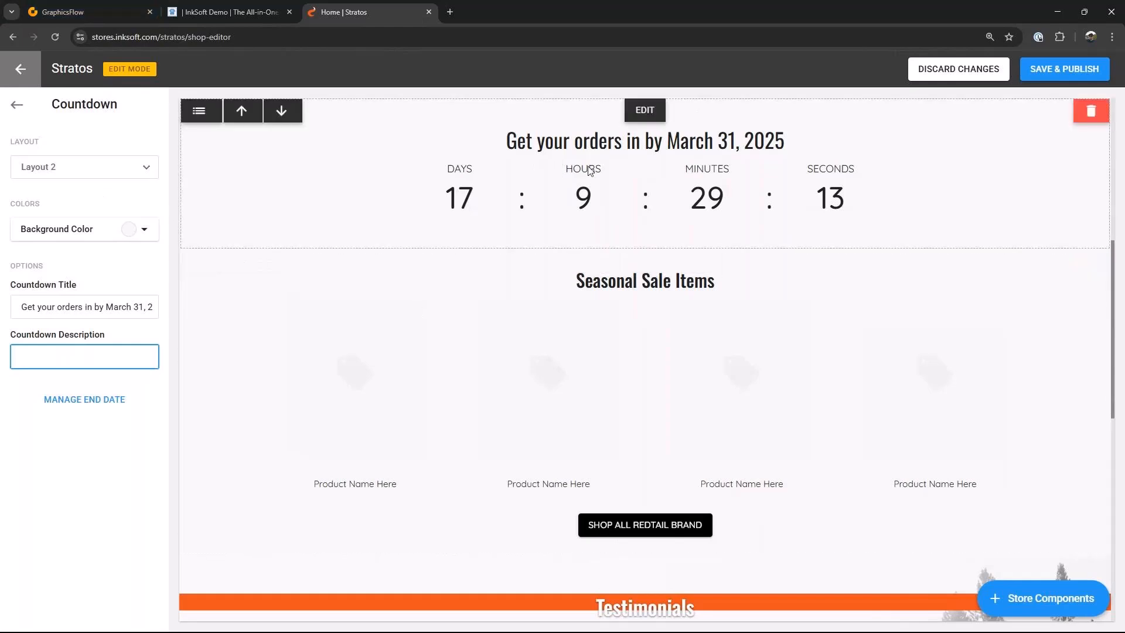
# Step: Save and publish the storefront changes
pyautogui.scroll(1, 828, 326)
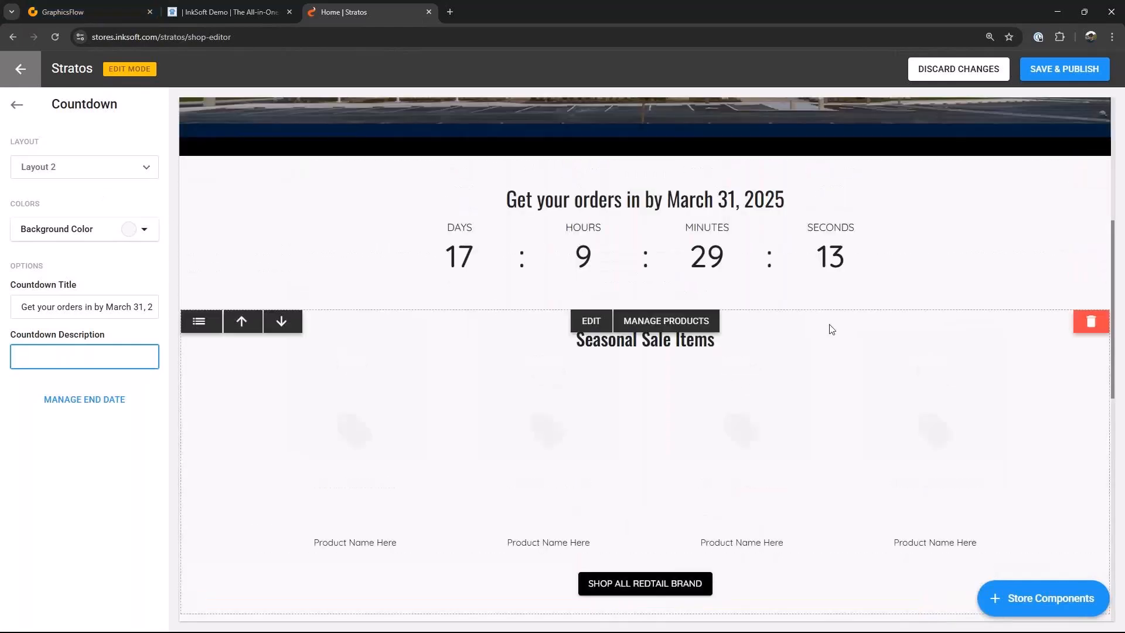
pyautogui.click(1047, 71)
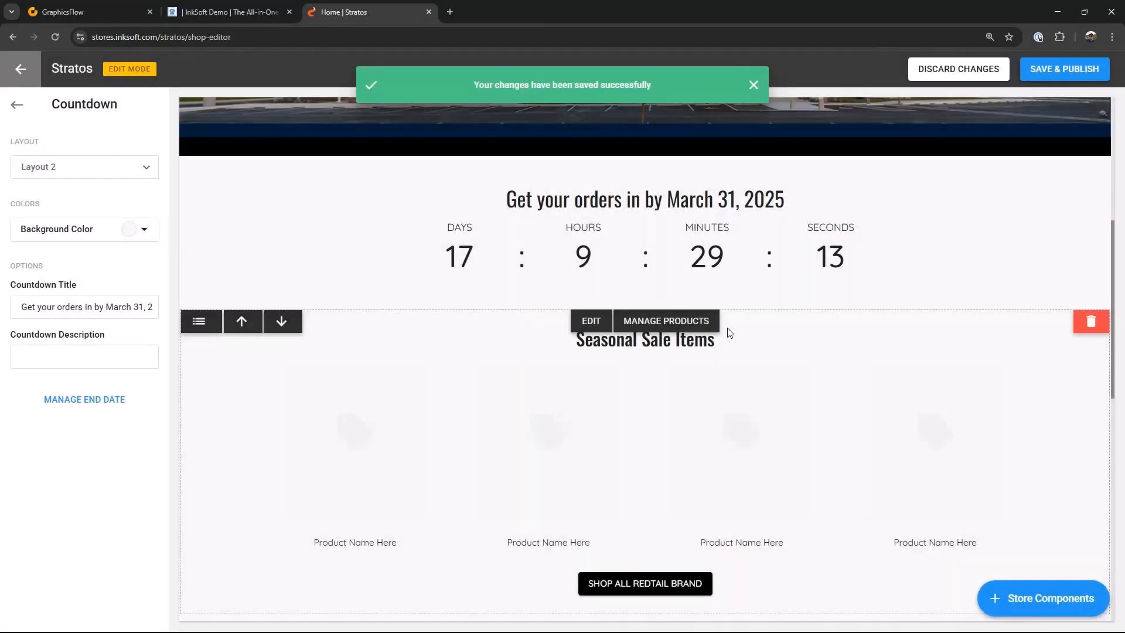
pyautogui.scroll(-3, 586, 351)
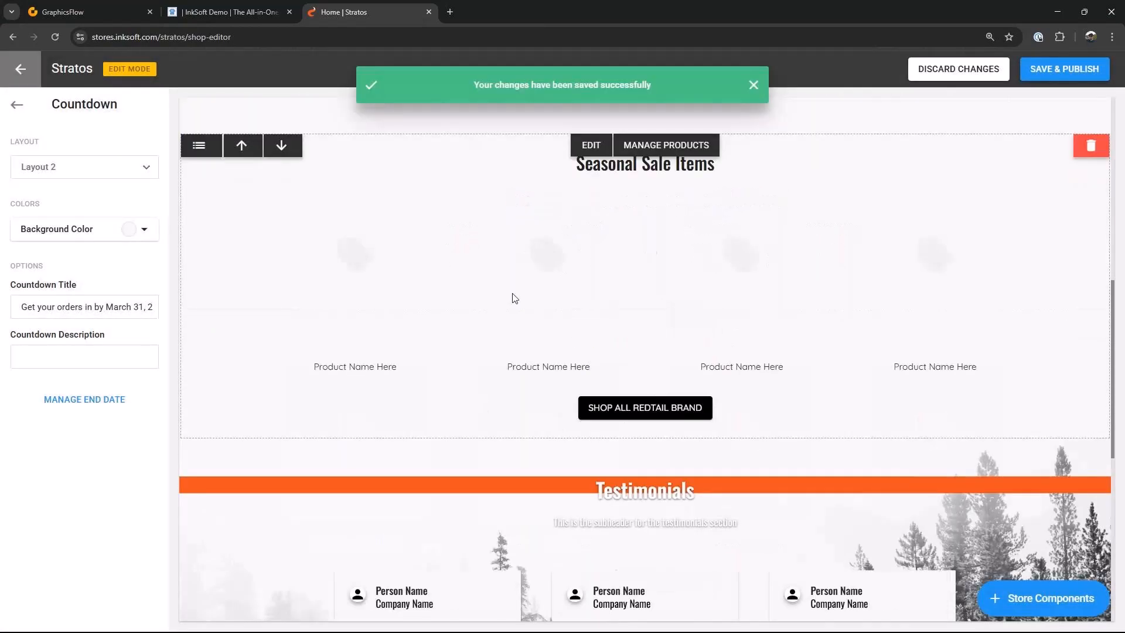
pyautogui.scroll(2, 551, 304)
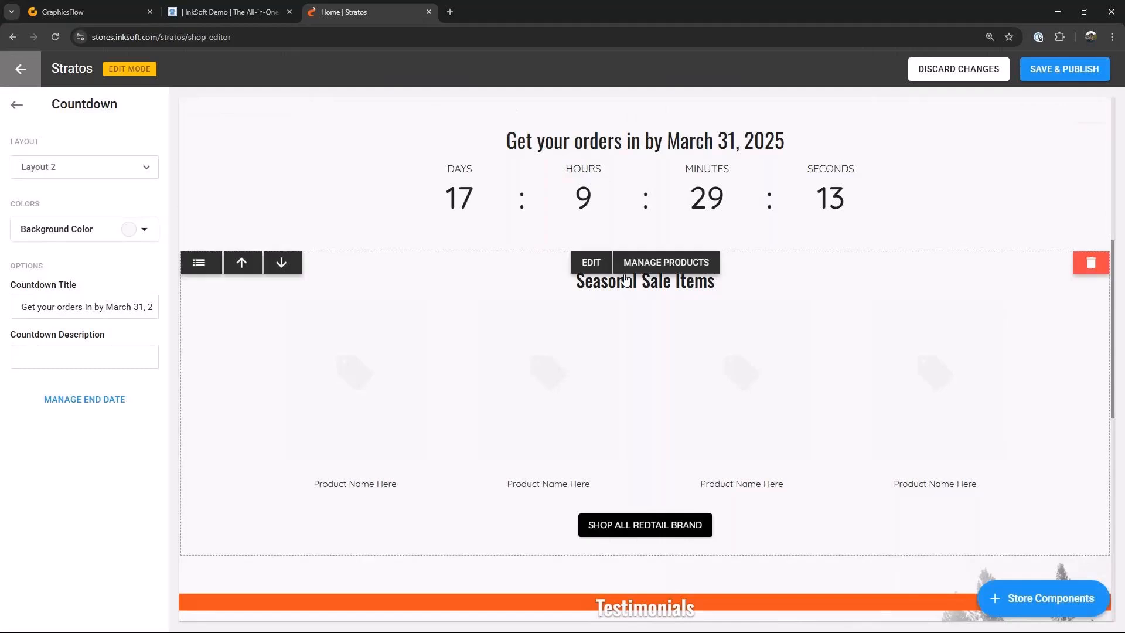
pyautogui.click(674, 262)
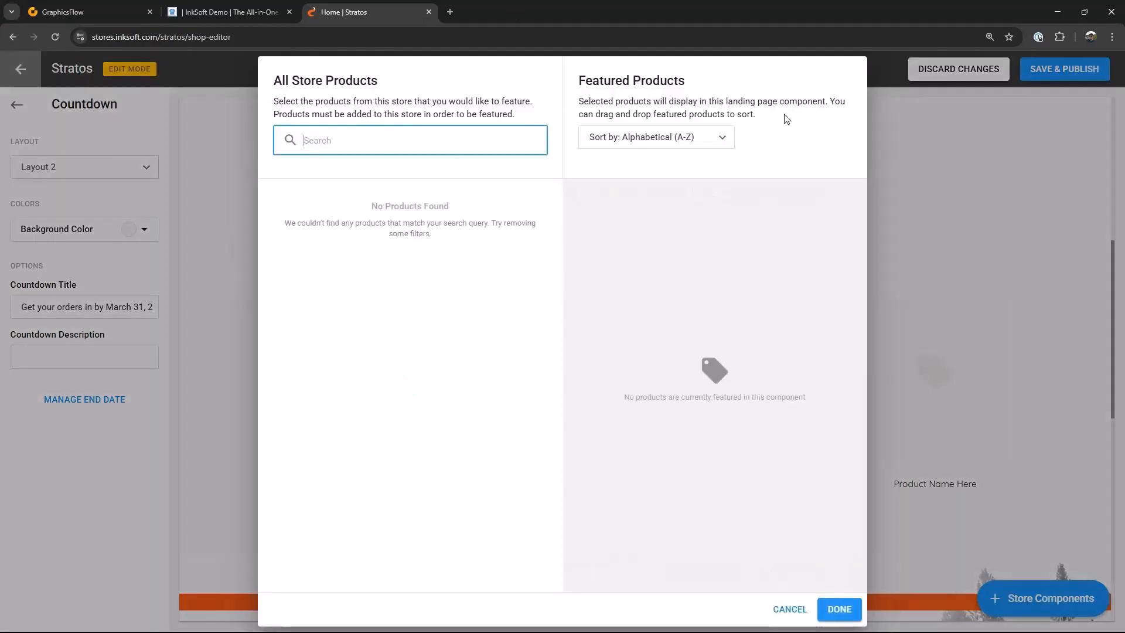
pyautogui.click(793, 614)
pyautogui.click(791, 609)
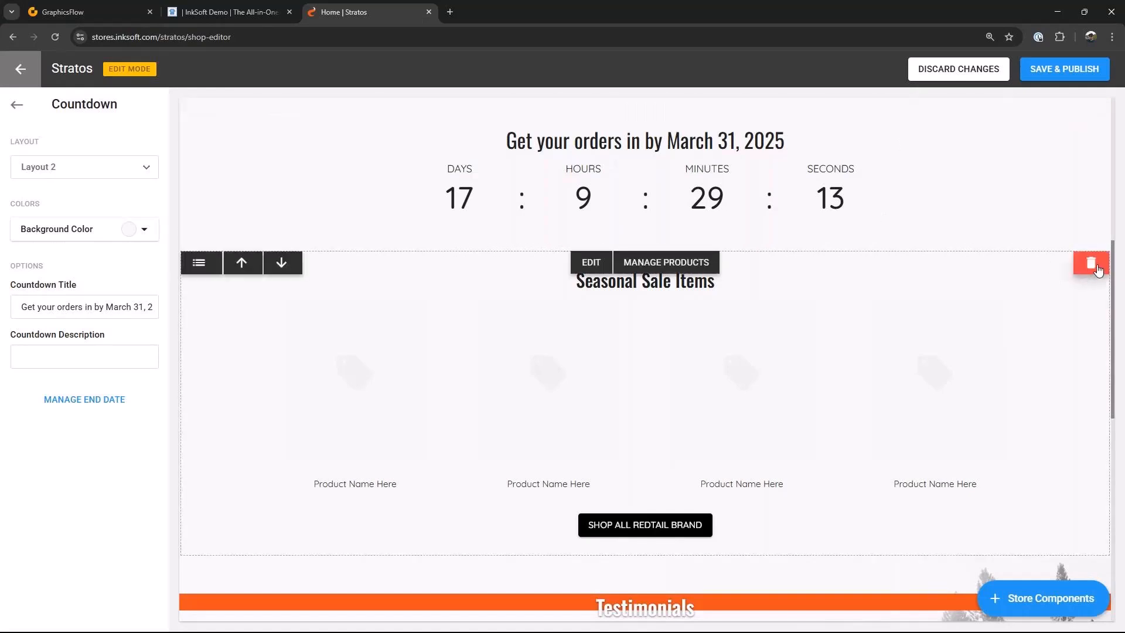
# Step: Delete the Seasonal Sale Items featured products section
pyautogui.click(1089, 266)
pyautogui.click(663, 388)
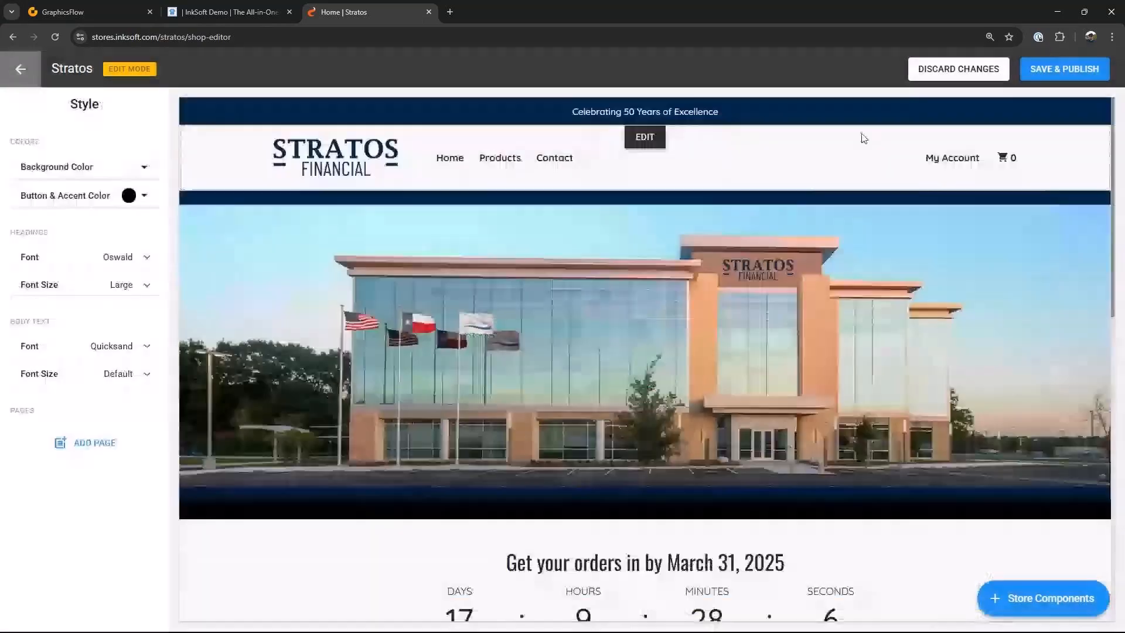
# Step: Add a new Featured Products component in Layout 2, starting from scratch
pyautogui.scroll(-7, 849, 387)
pyautogui.scroll(-1, 851, 386)
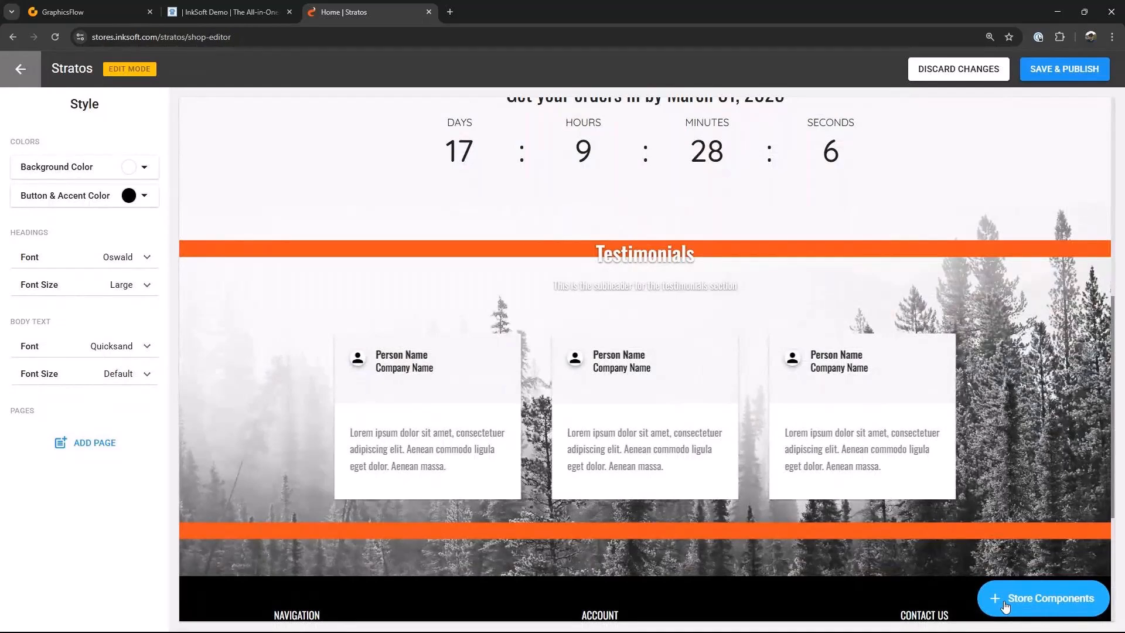
pyautogui.click(1005, 607)
pyautogui.scroll(-3, 996, 445)
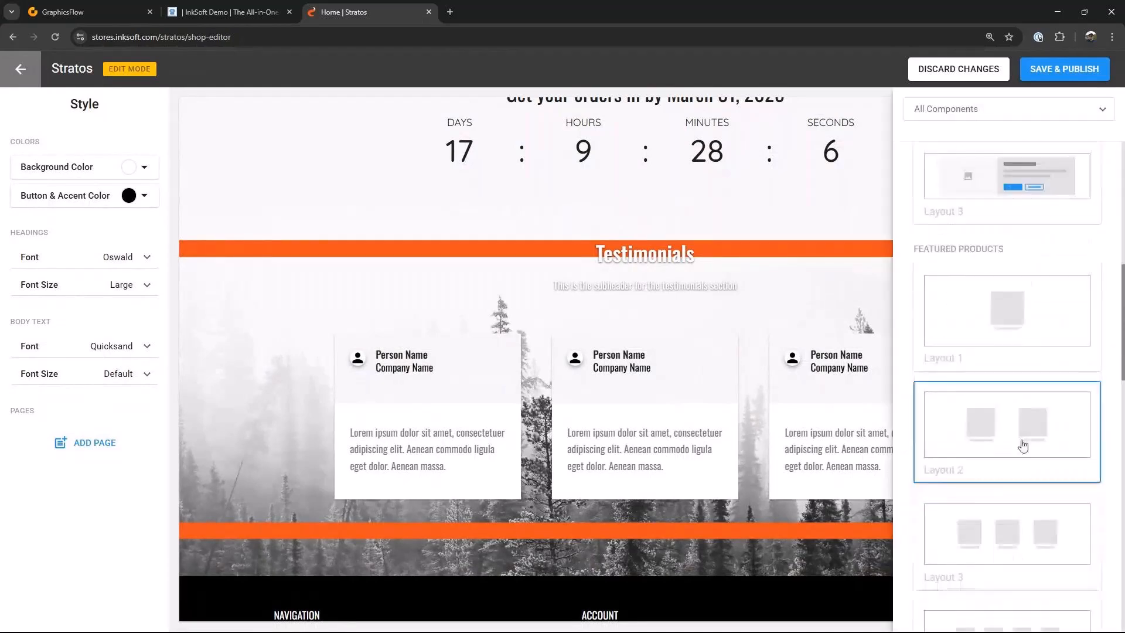
pyautogui.click(1023, 446)
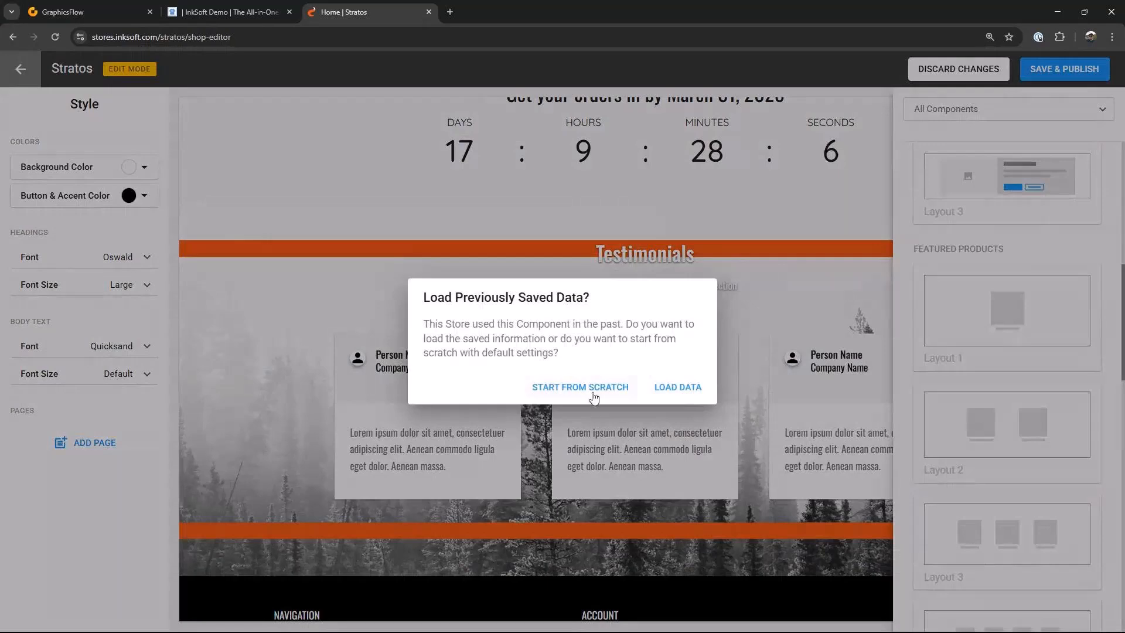
pyautogui.click(593, 396)
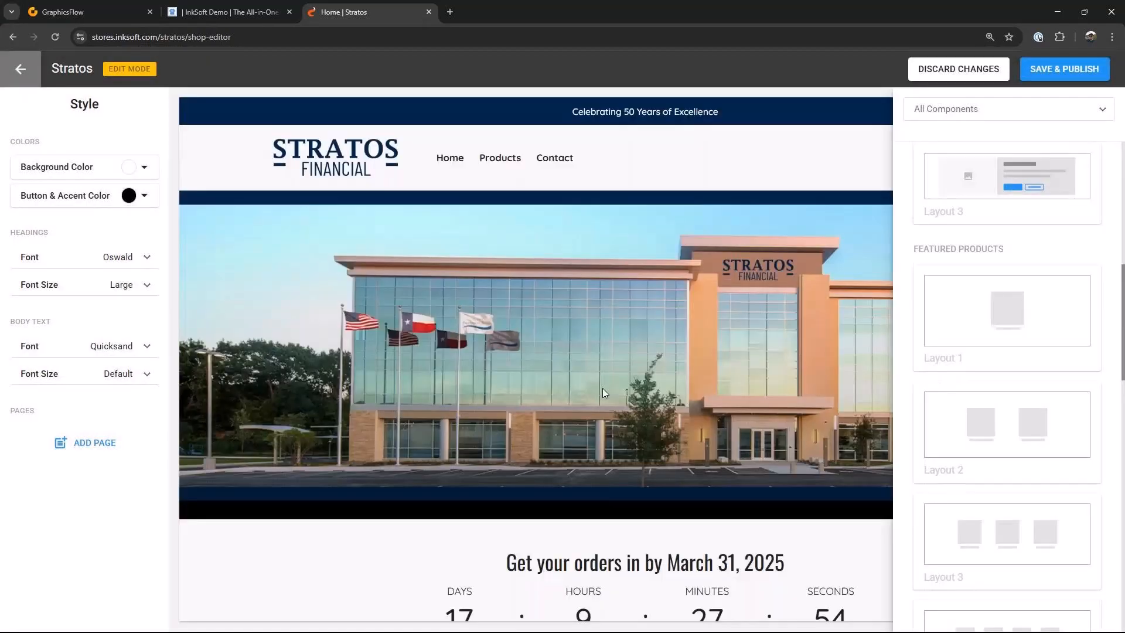
# Step: Reorder the store components so the Featured Products section sits above the Testimonials
pyautogui.scroll(-1, 632, 395)
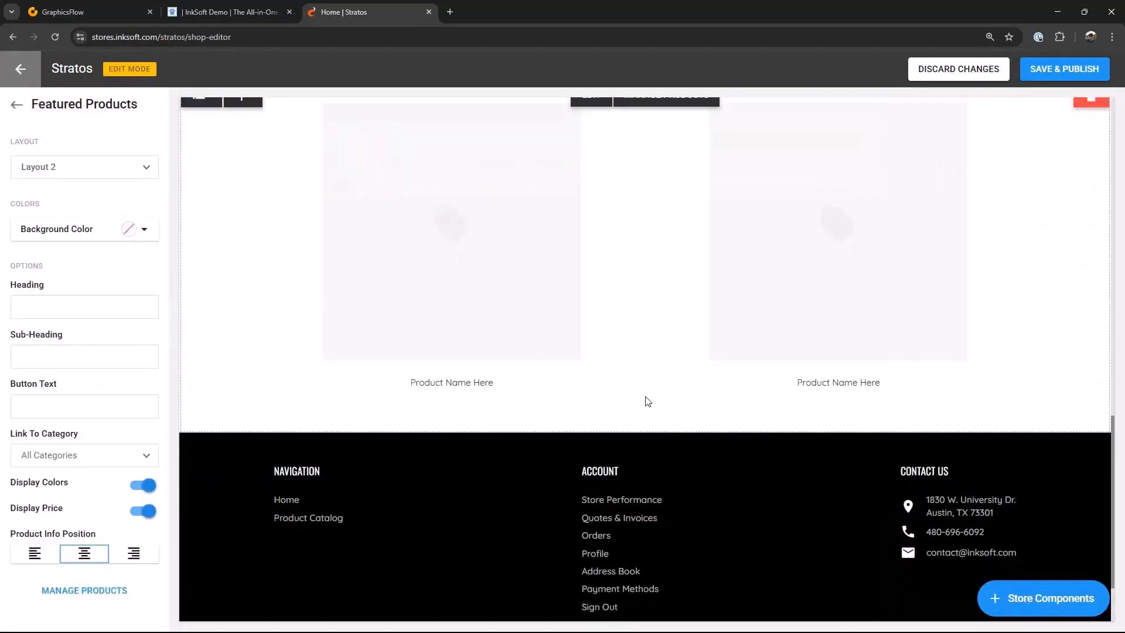
pyautogui.scroll(1, 517, 380)
pyautogui.scroll(3, 517, 380)
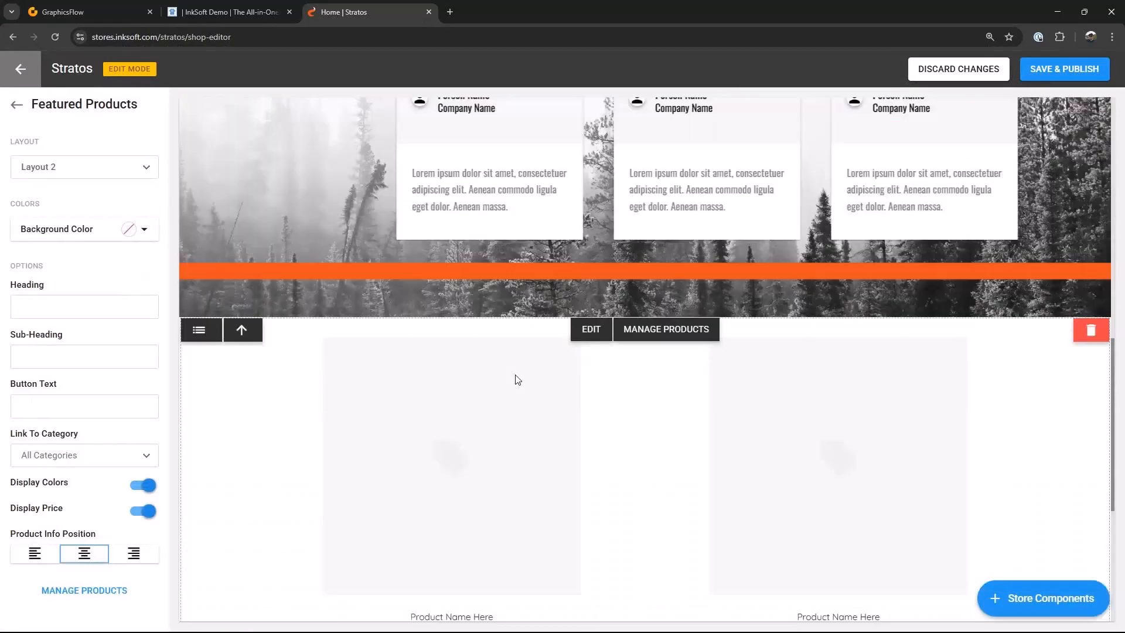
pyautogui.click(199, 329)
pyautogui.moveTo(533, 500); pyautogui.dragTo(534, 440)
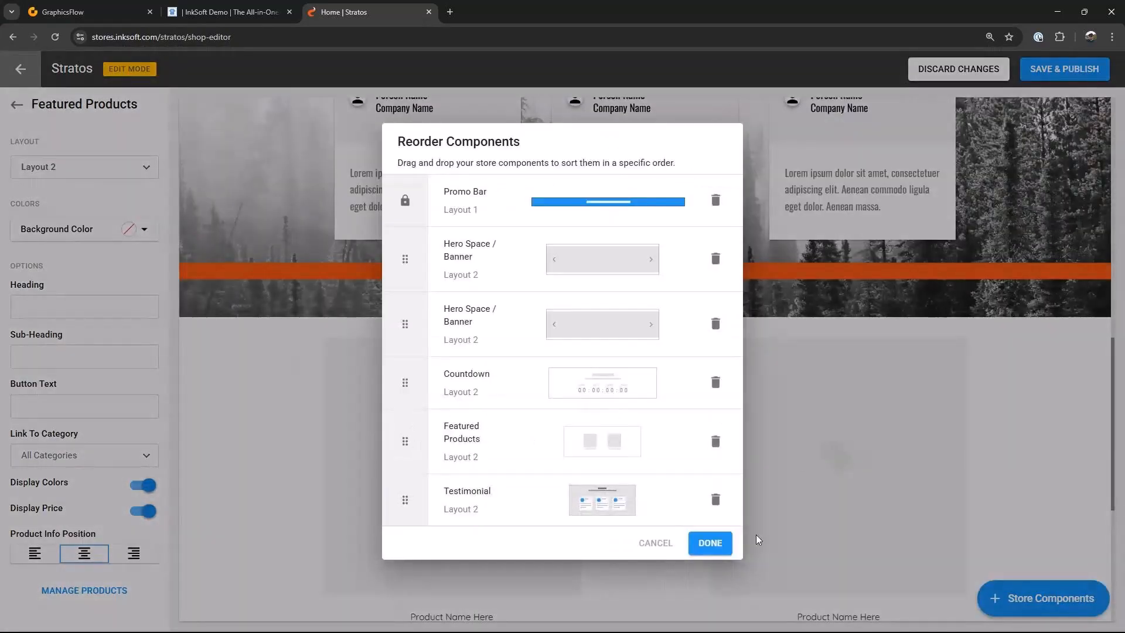
pyautogui.click(710, 544)
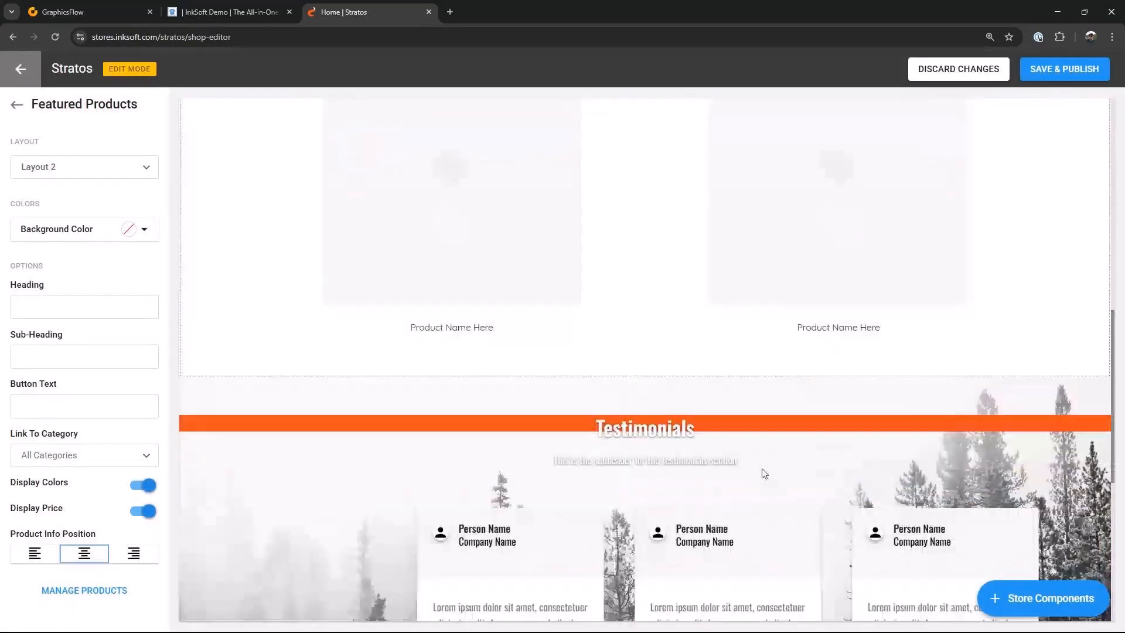
# Step: Delete the Testimonials section from the storefront
pyautogui.scroll(-1, 654, 375)
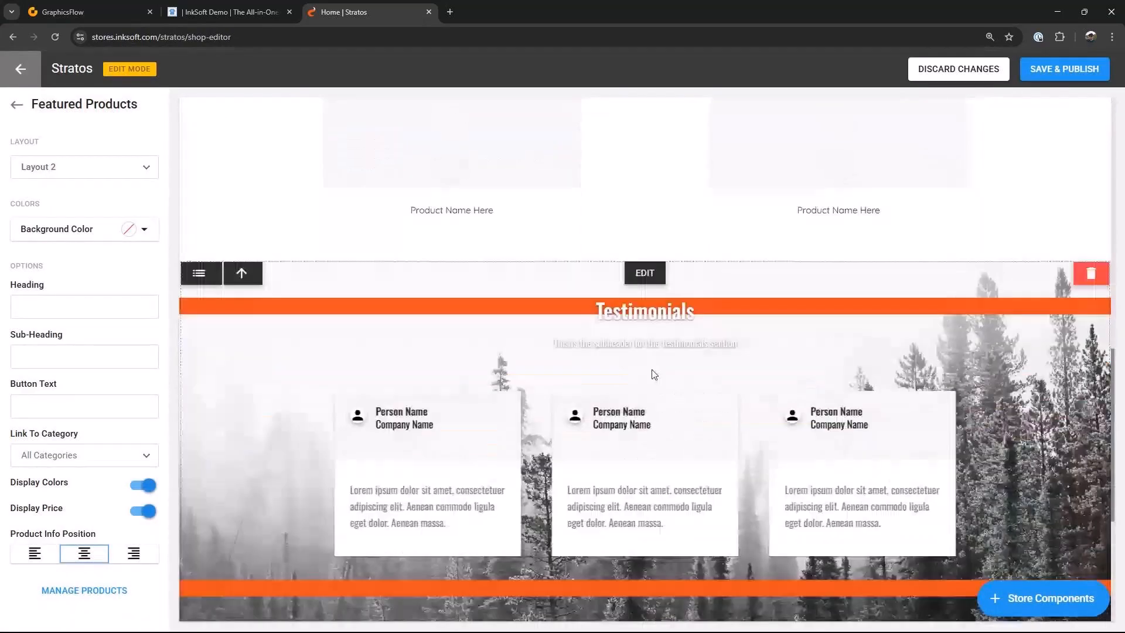
pyautogui.click(1097, 284)
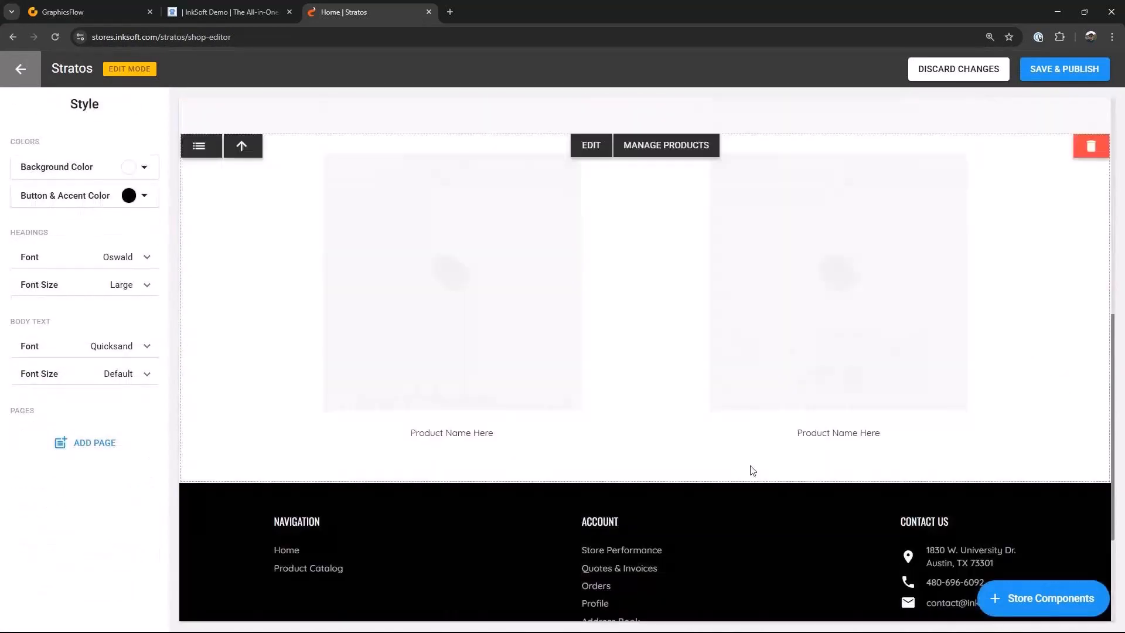
pyautogui.scroll(-2, 752, 471)
pyautogui.click(646, 344)
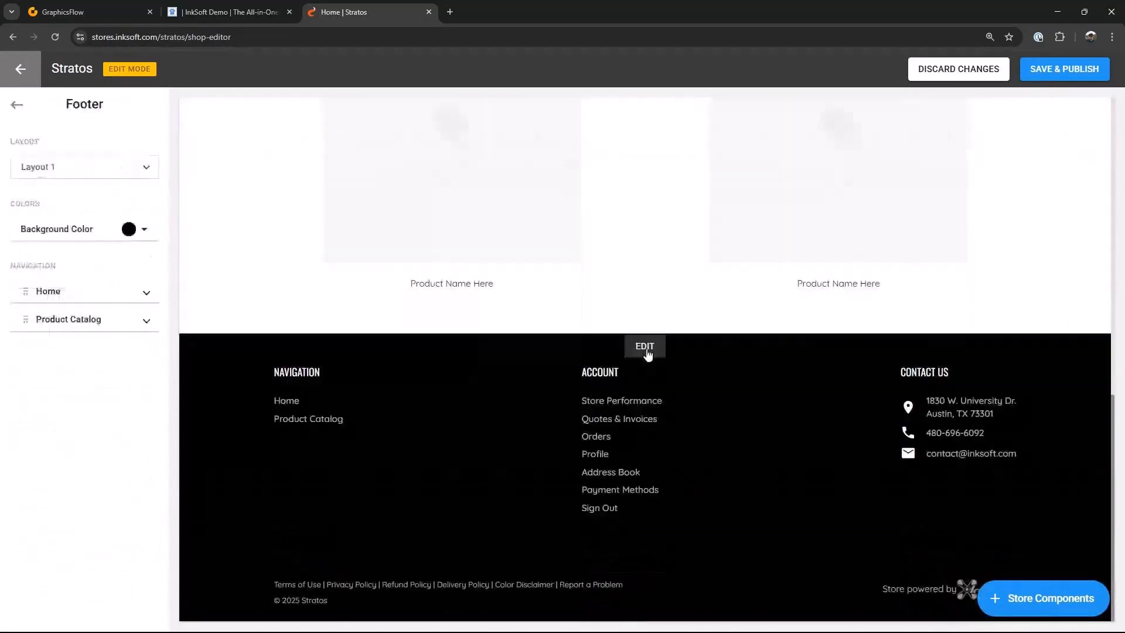
# Step: Set the footer background color to the dark blue logo color
pyautogui.click(143, 235)
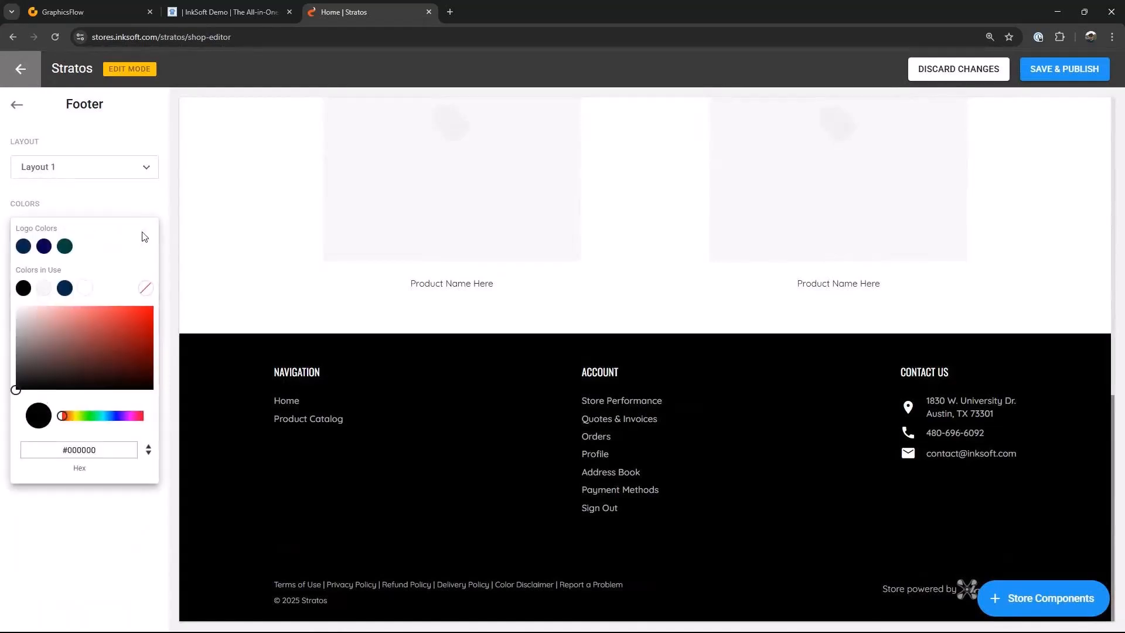
pyautogui.click(23, 247)
pyautogui.click(721, 452)
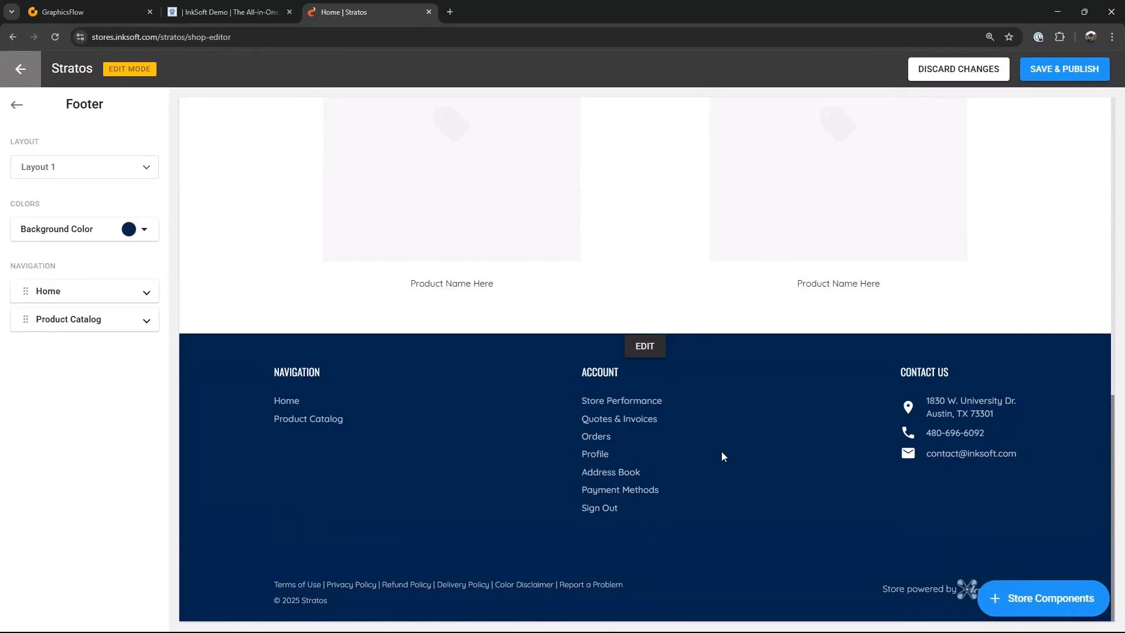
# Step: Add a Call To Action component in Layout 3 to the storefront
pyautogui.scroll(5, 733, 458)
pyautogui.scroll(2, 736, 464)
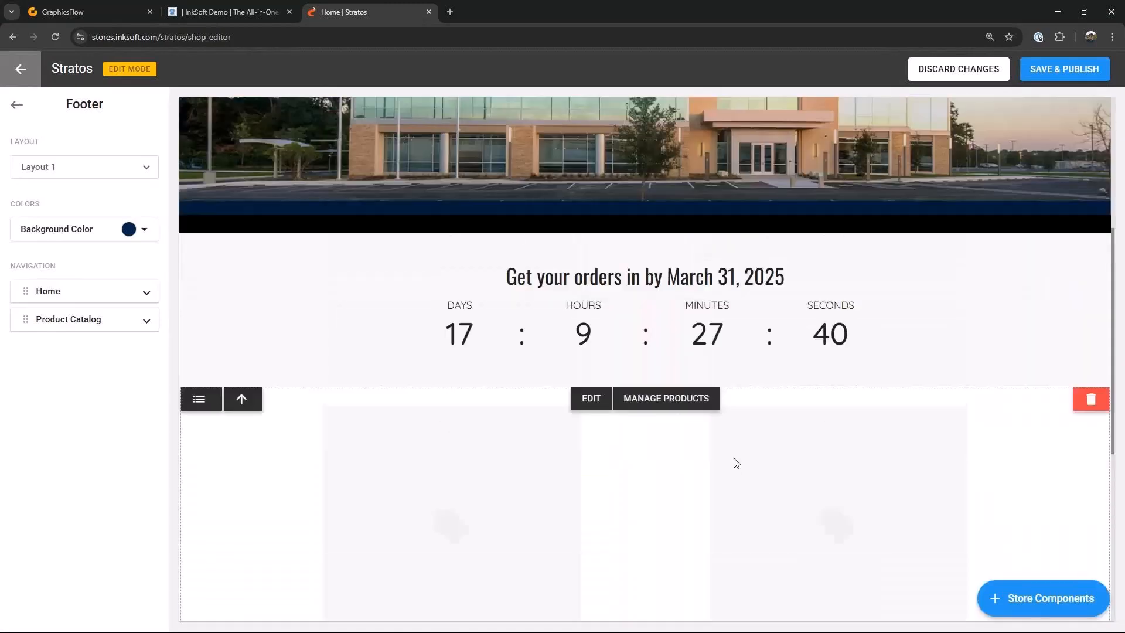
pyautogui.scroll(1, 736, 462)
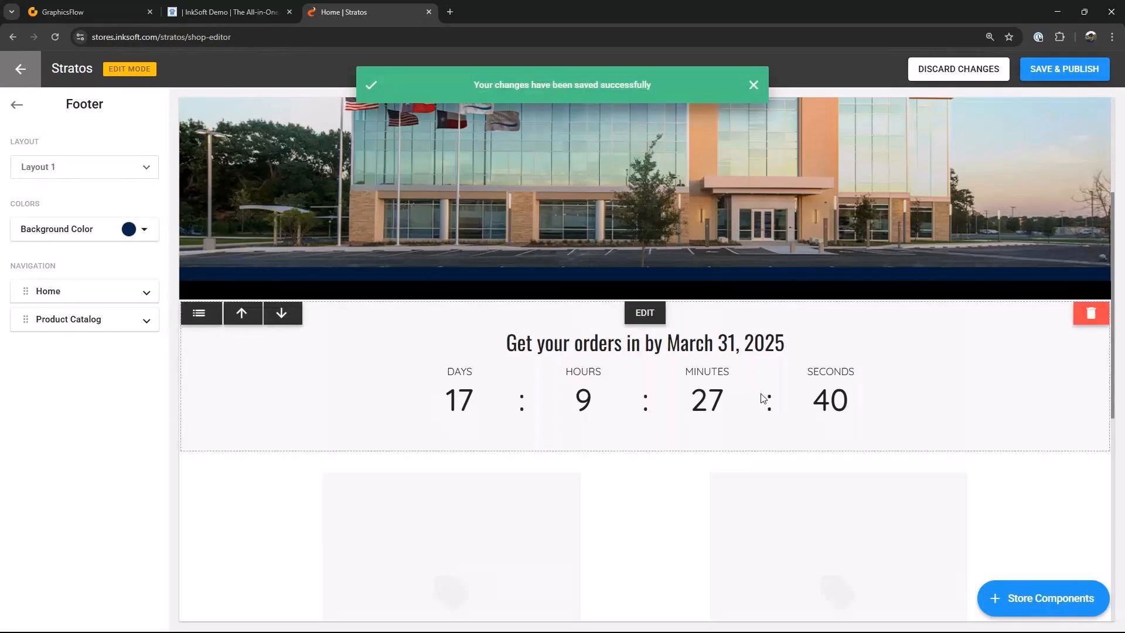
pyautogui.scroll(-6, 761, 396)
pyautogui.scroll(4, 762, 396)
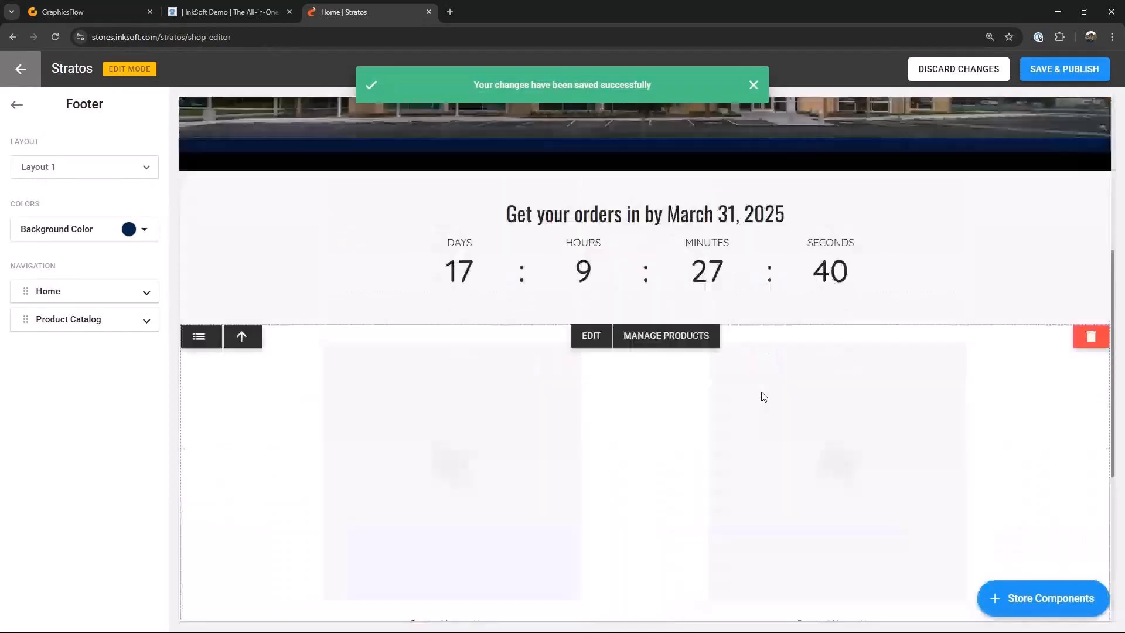
pyautogui.scroll(-3, 761, 394)
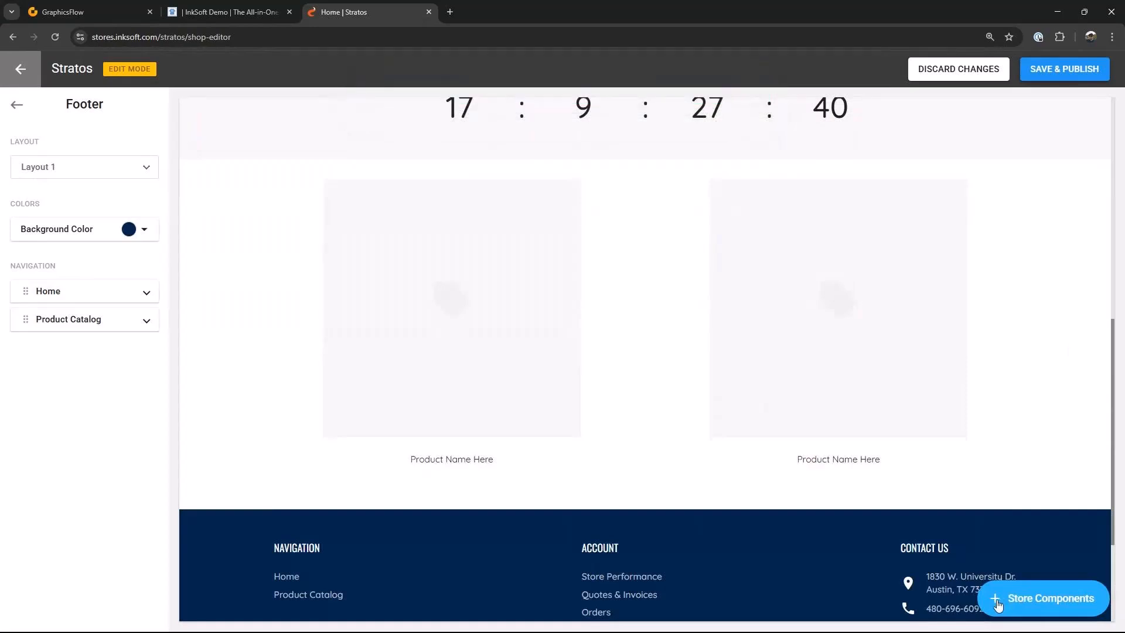
pyautogui.click(997, 605)
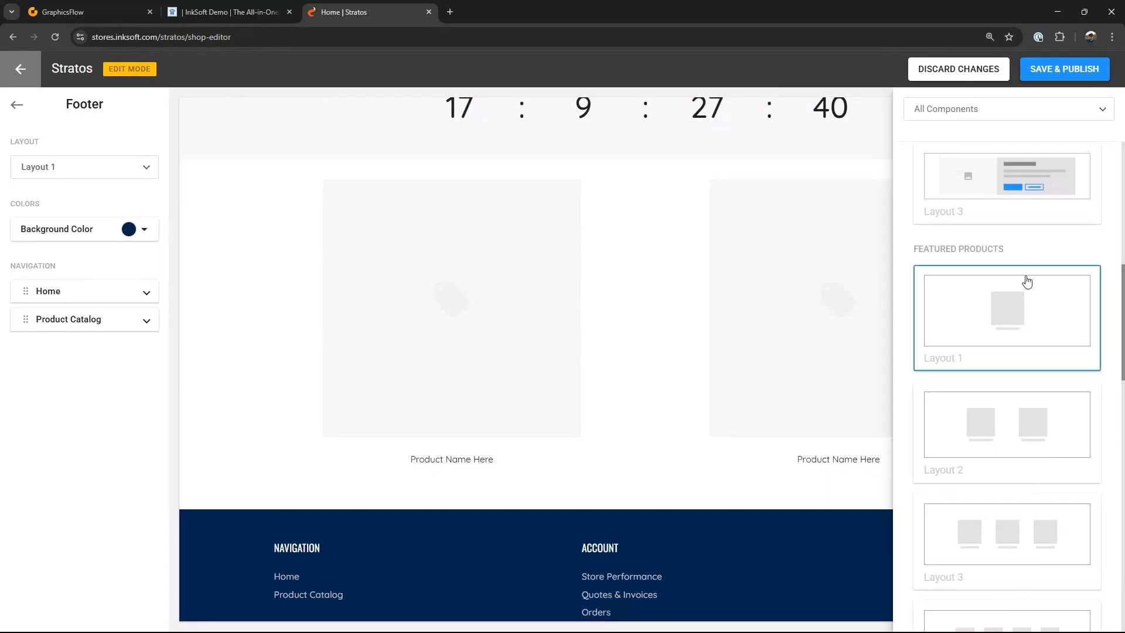
pyautogui.scroll(2, 1046, 269)
pyautogui.scroll(3, 996, 234)
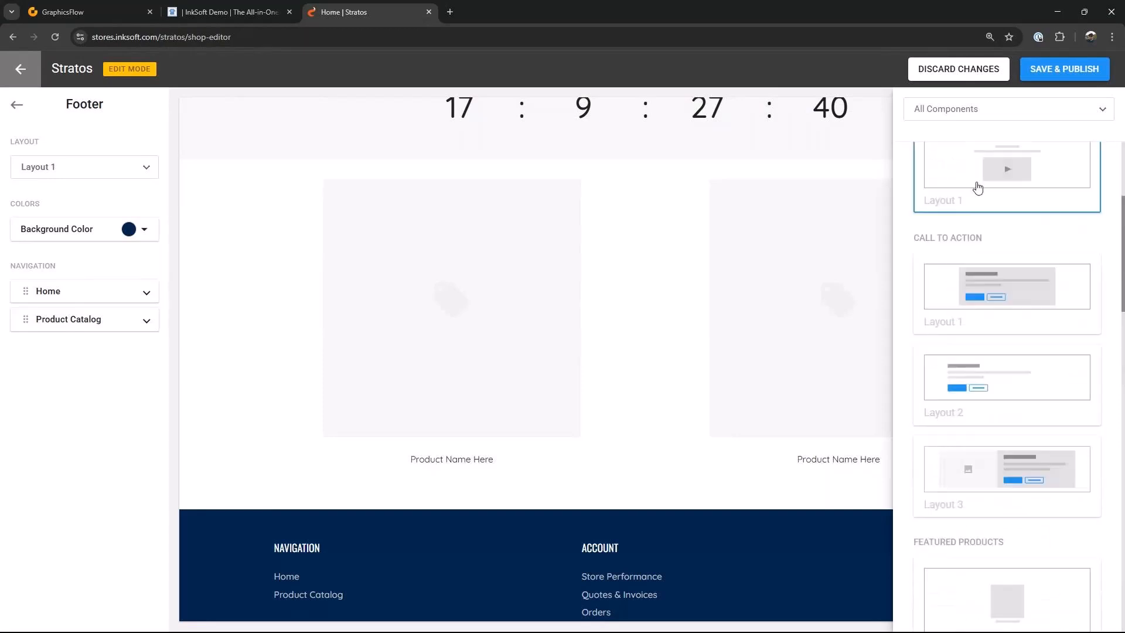
pyautogui.click(1016, 483)
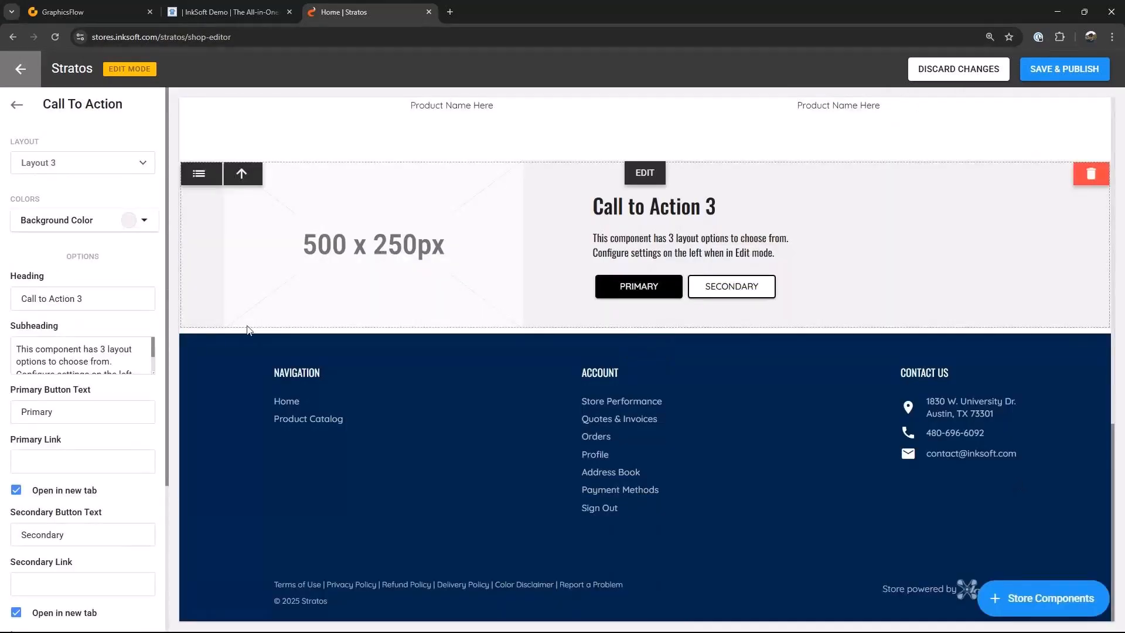
# Step: Upload the CTA Banner image into the call-to-action component
pyautogui.scroll(-1, 124, 396)
pyautogui.scroll(-3, 124, 396)
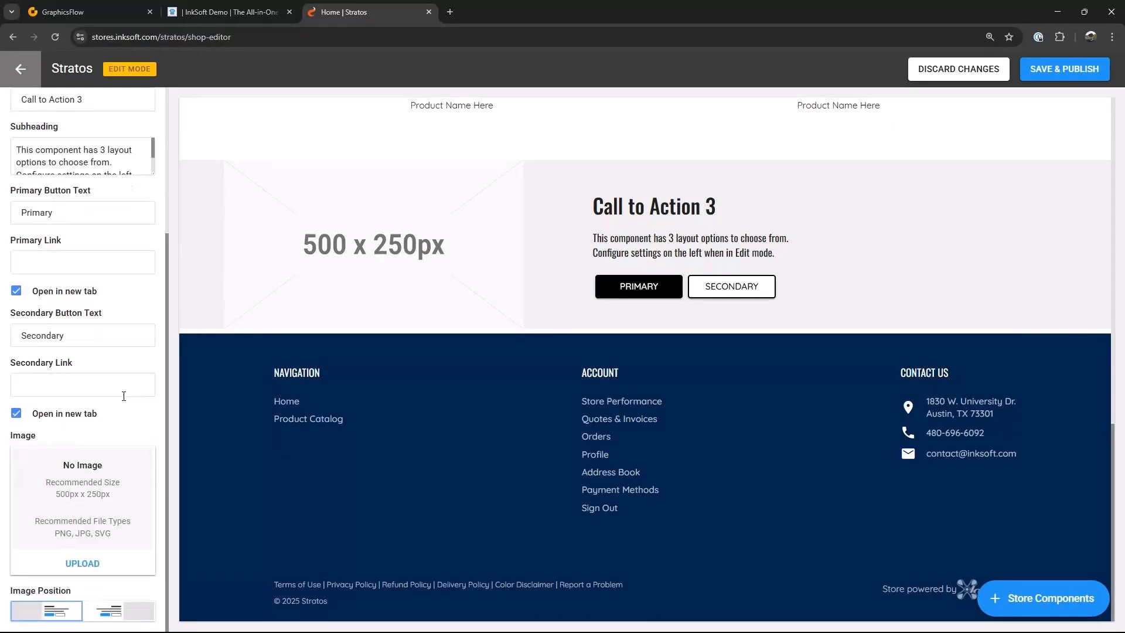
pyautogui.click(74, 564)
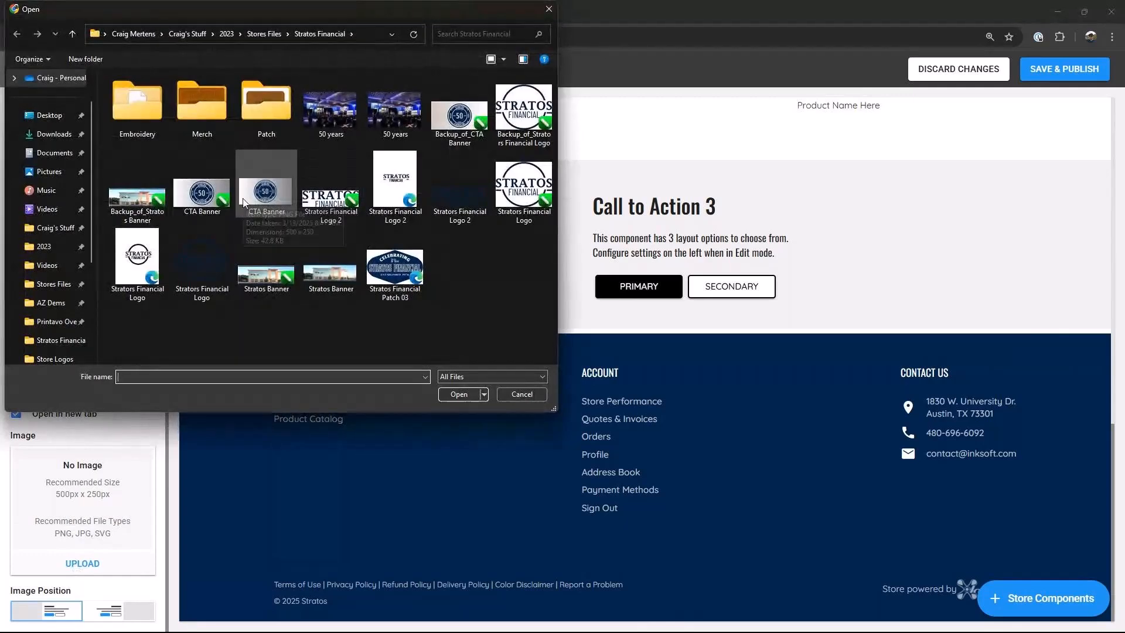
pyautogui.click(274, 195)
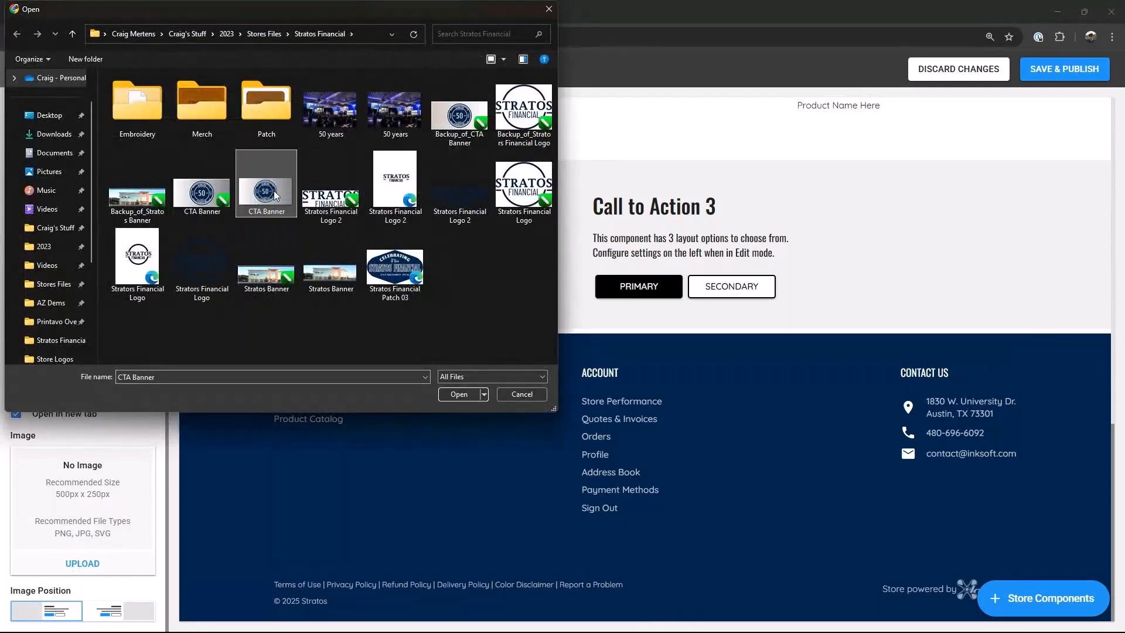
pyautogui.click(459, 394)
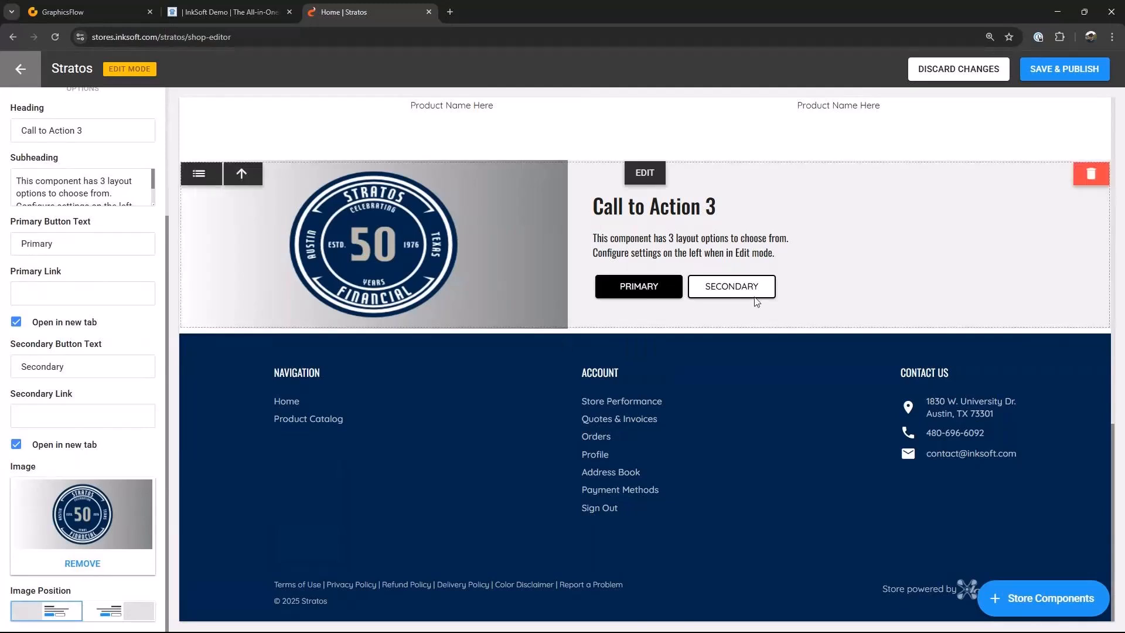
# Step: Clear the secondary and primary button texts of the call-to-action component
pyautogui.moveTo(76, 366); pyautogui.dragTo(7, 370)
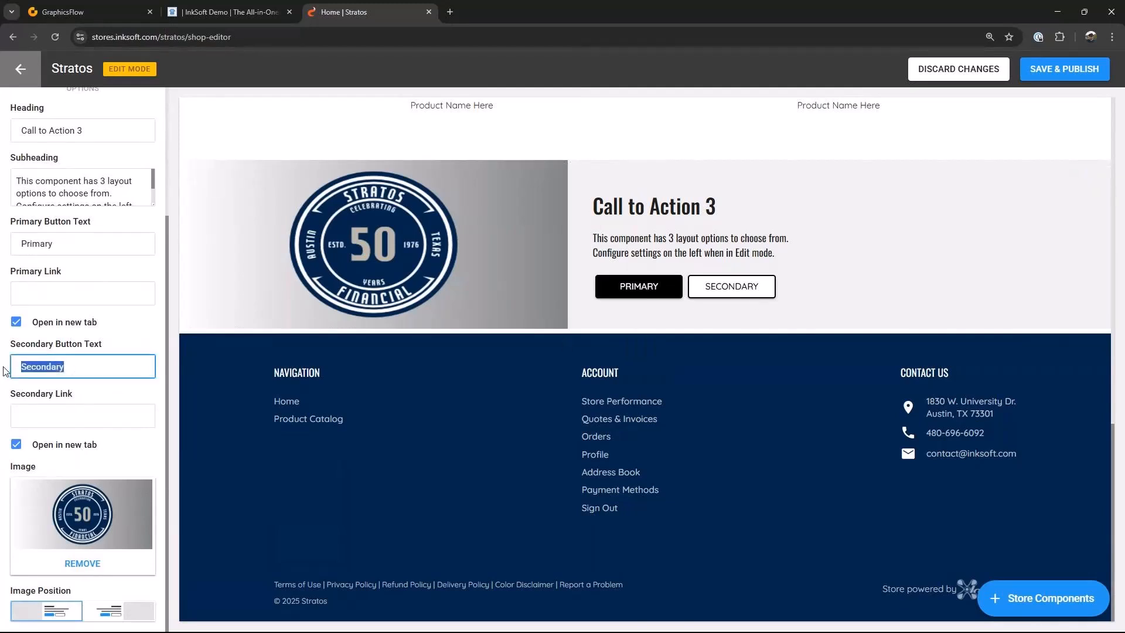
pyautogui.press('BackSpace')
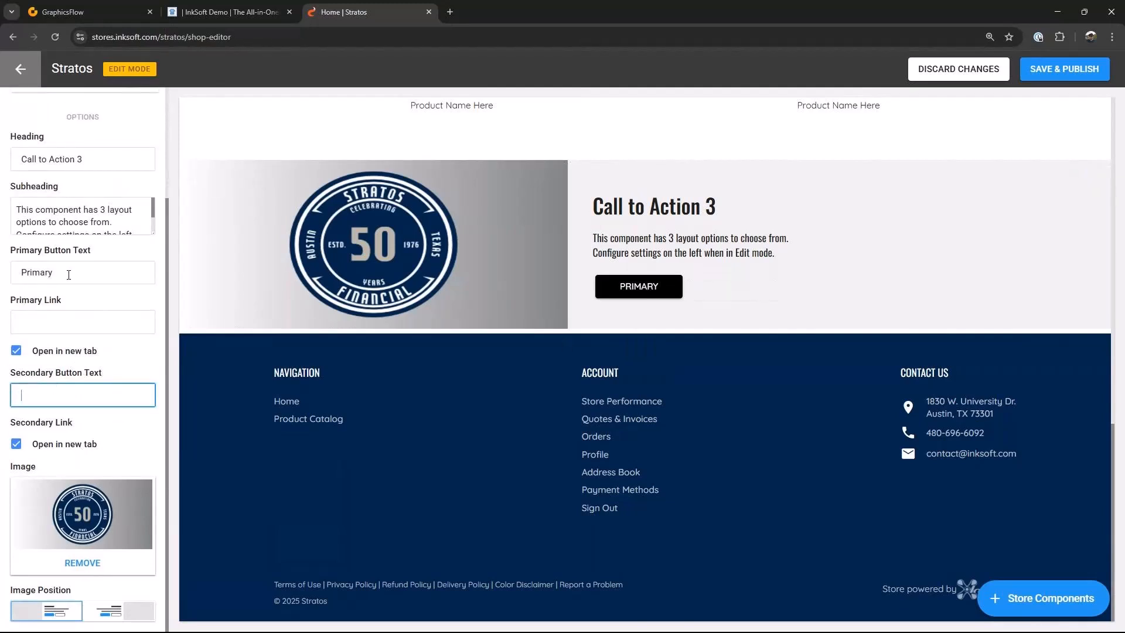
pyautogui.moveTo(68, 275); pyautogui.dragTo(21, 273)
pyautogui.press('BackSpace')
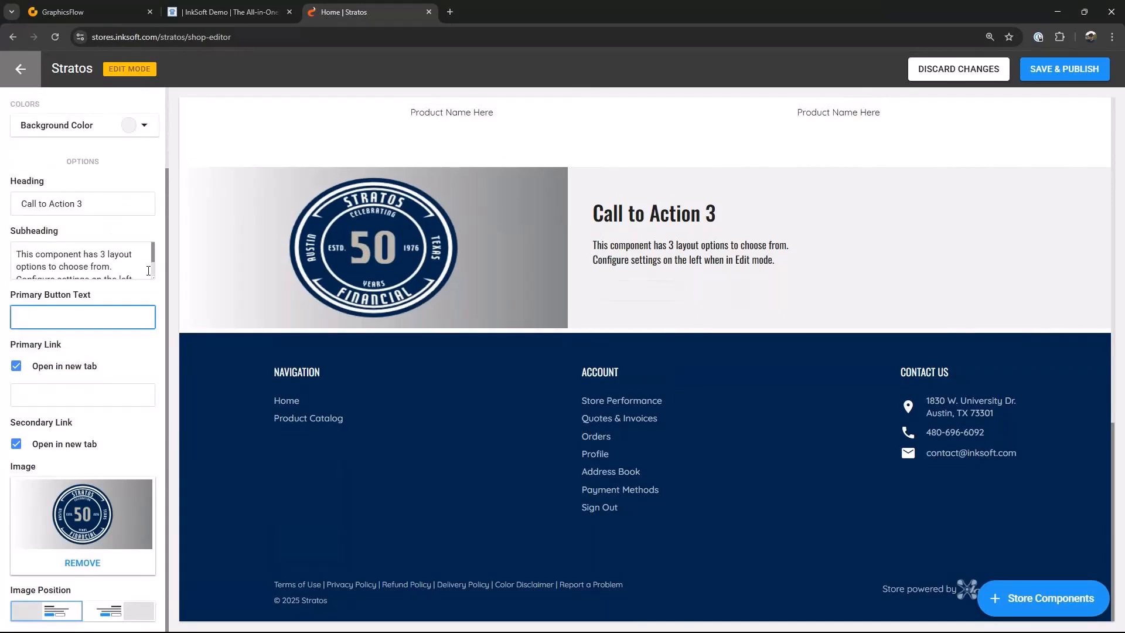
# Step: Set the call-to-action heading to 50th Anniversary Merch
pyautogui.scroll(1, 94, 269)
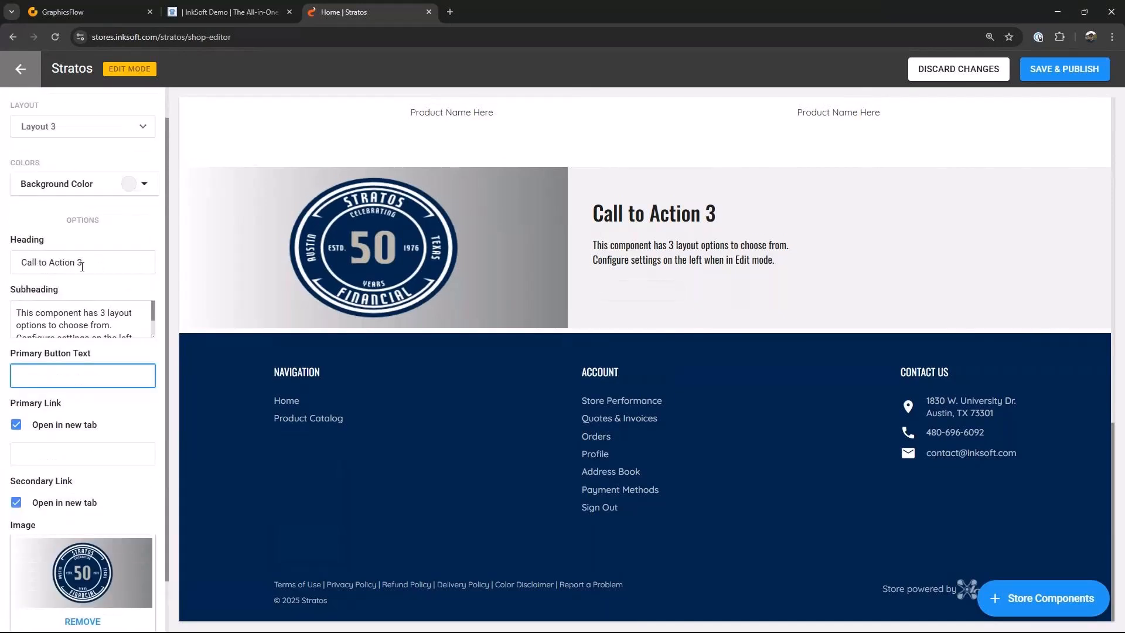
pyautogui.moveTo(104, 262); pyautogui.dragTo(21, 262)
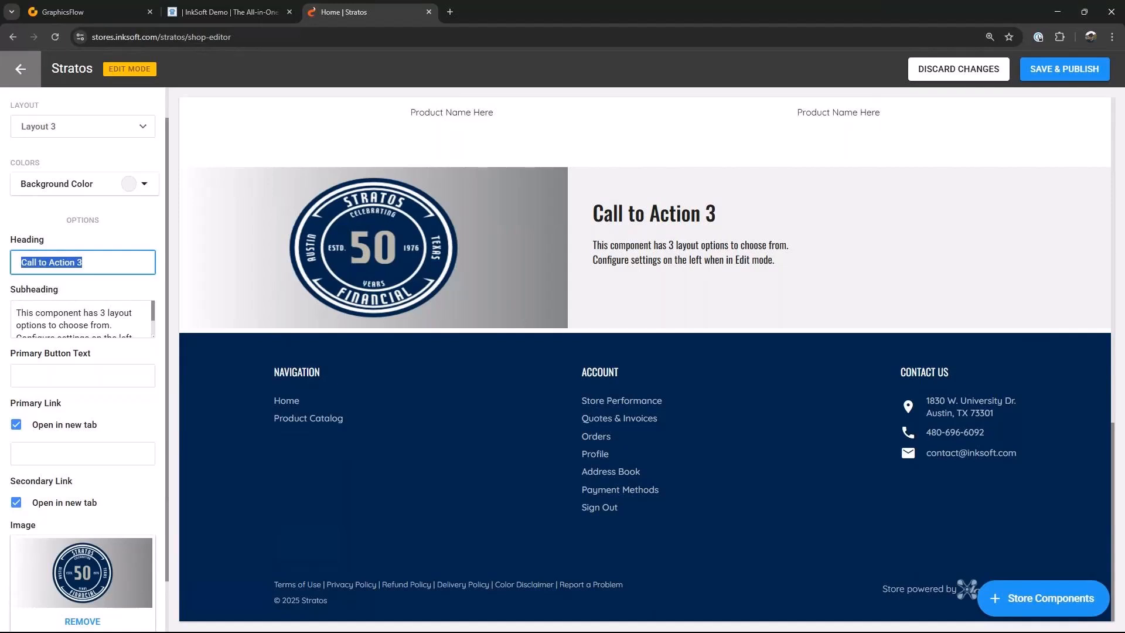
pyautogui.write('50t')
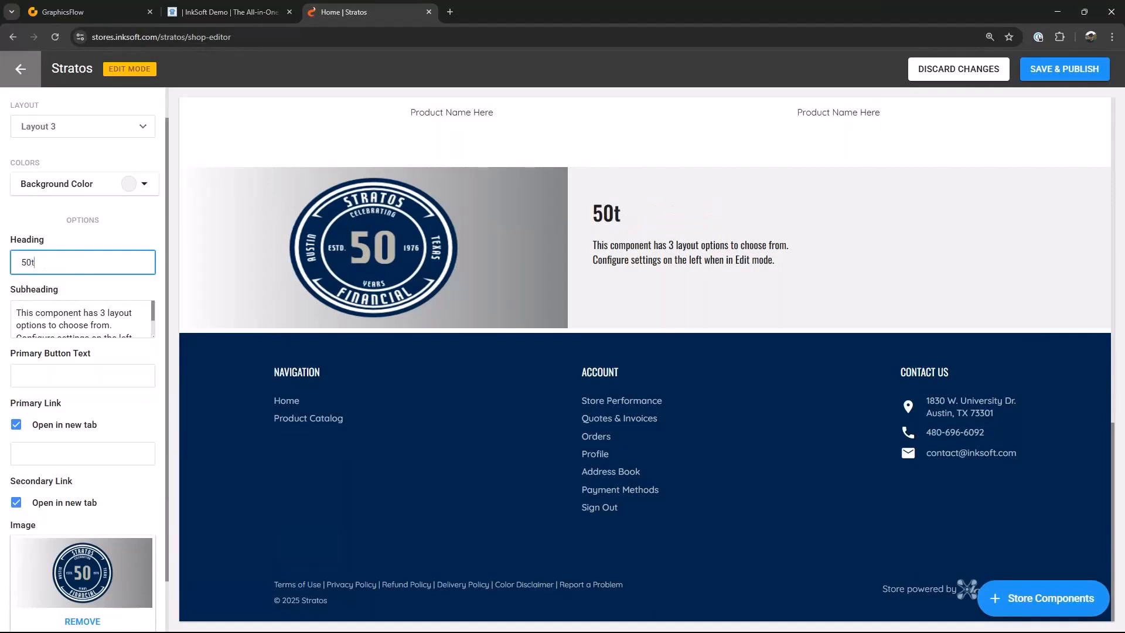
pyautogui.write('h Anniv')
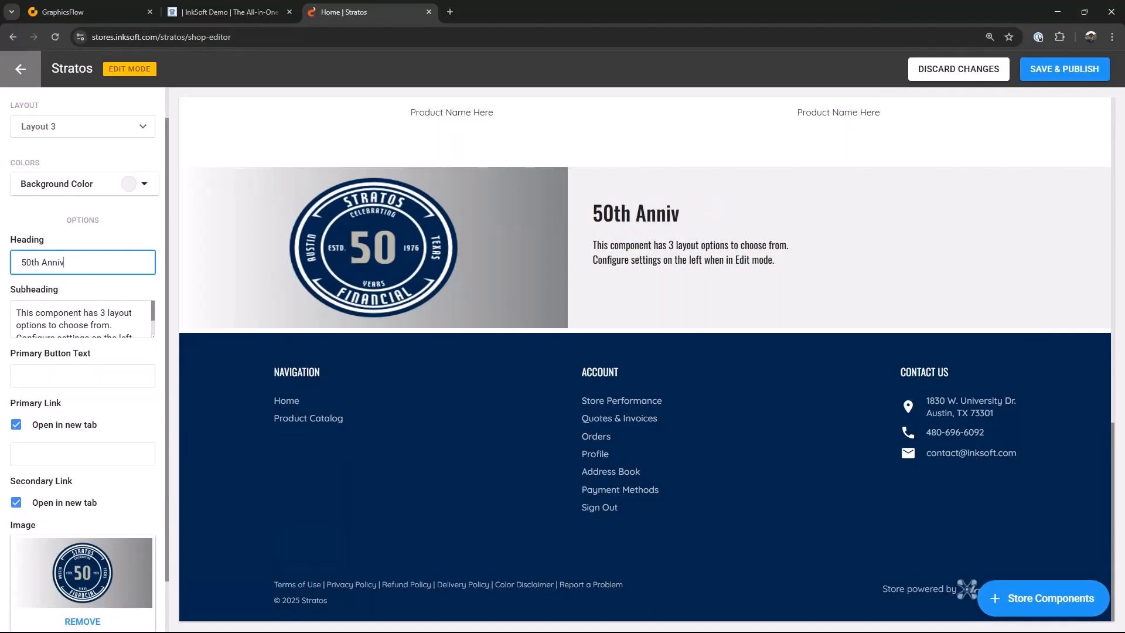
pyautogui.write('ersary Merch')
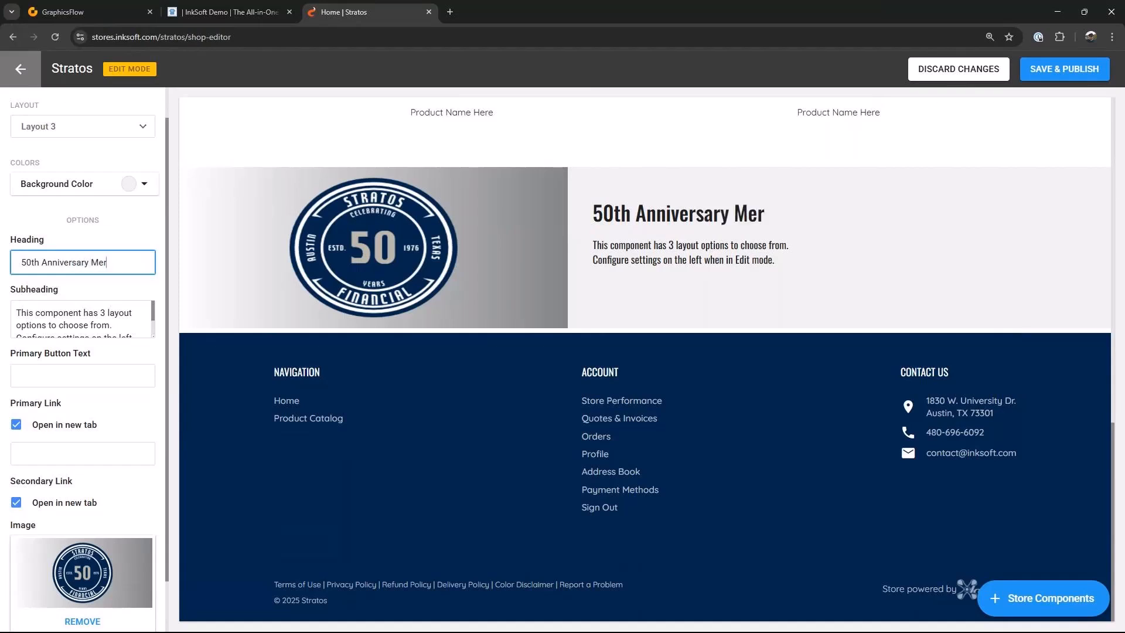
# Step: Replace the subheading with 'All employees have received a gift certificate for $100 for this store, orders must be placed by March 31'
pyautogui.click(136, 320)
pyautogui.hotkey('ctrl', 'a')
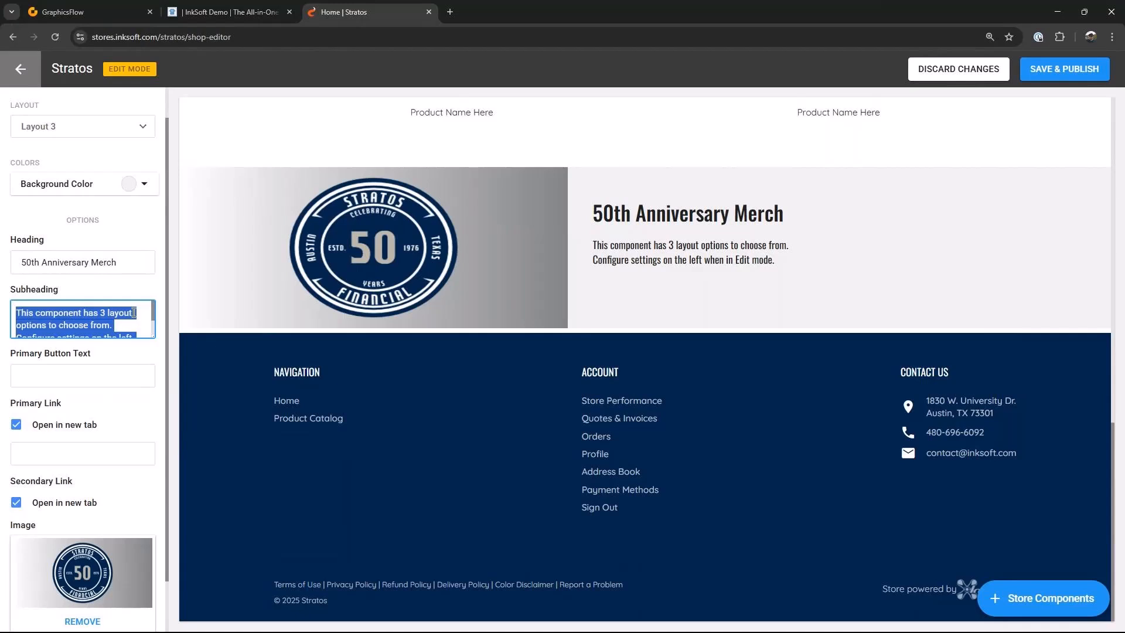
pyautogui.write('All emplo')
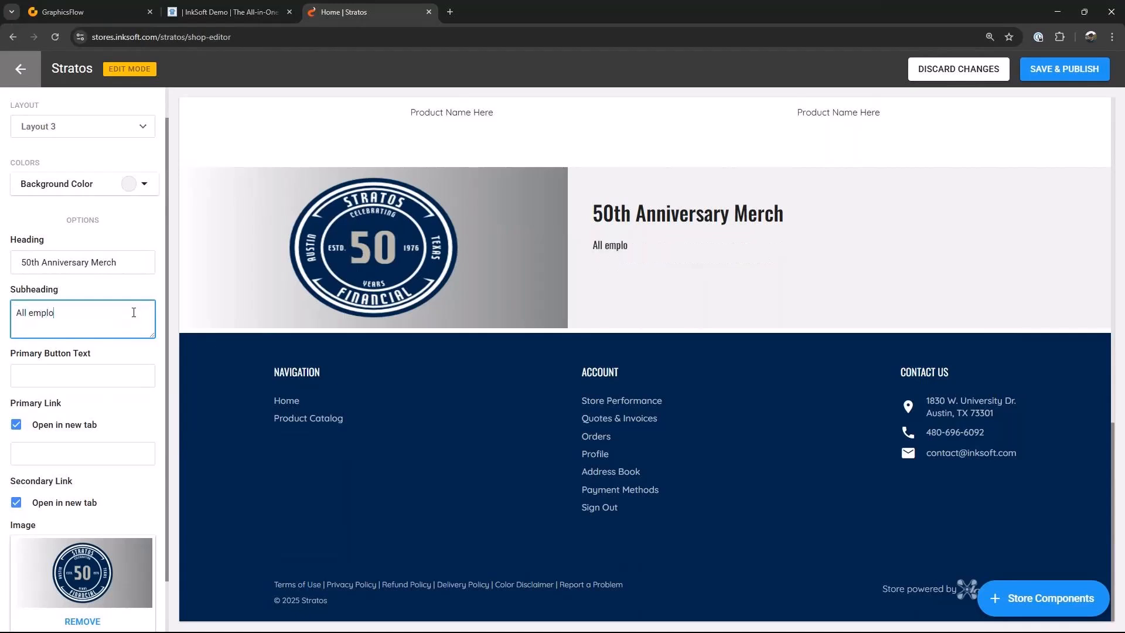
pyautogui.write('yess have received a')
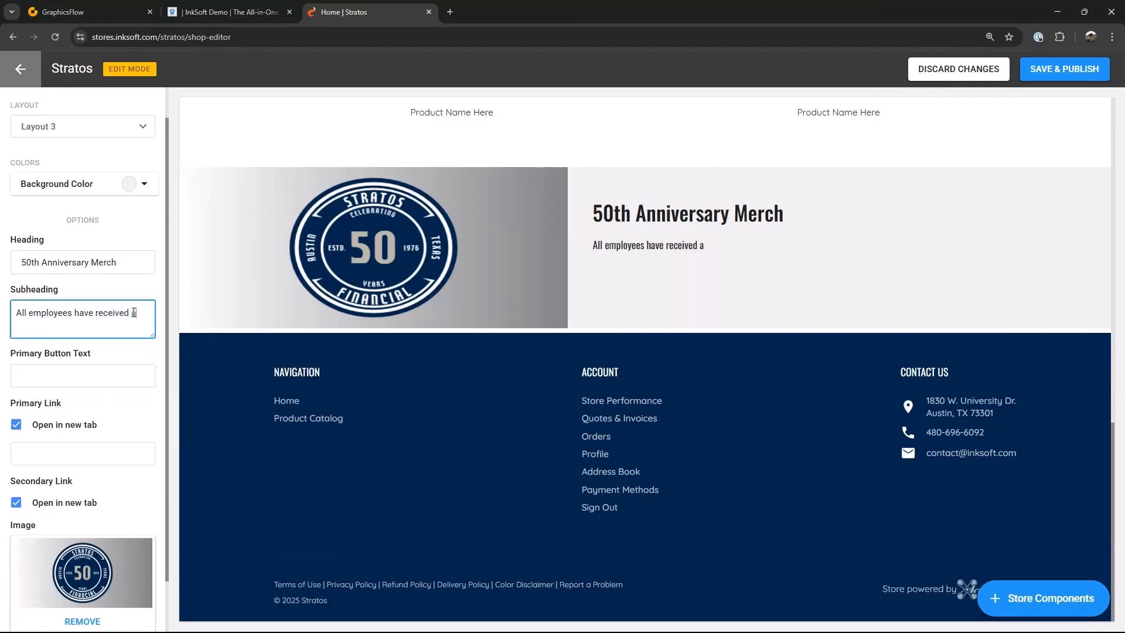
pyautogui.write(' gift certificate f')
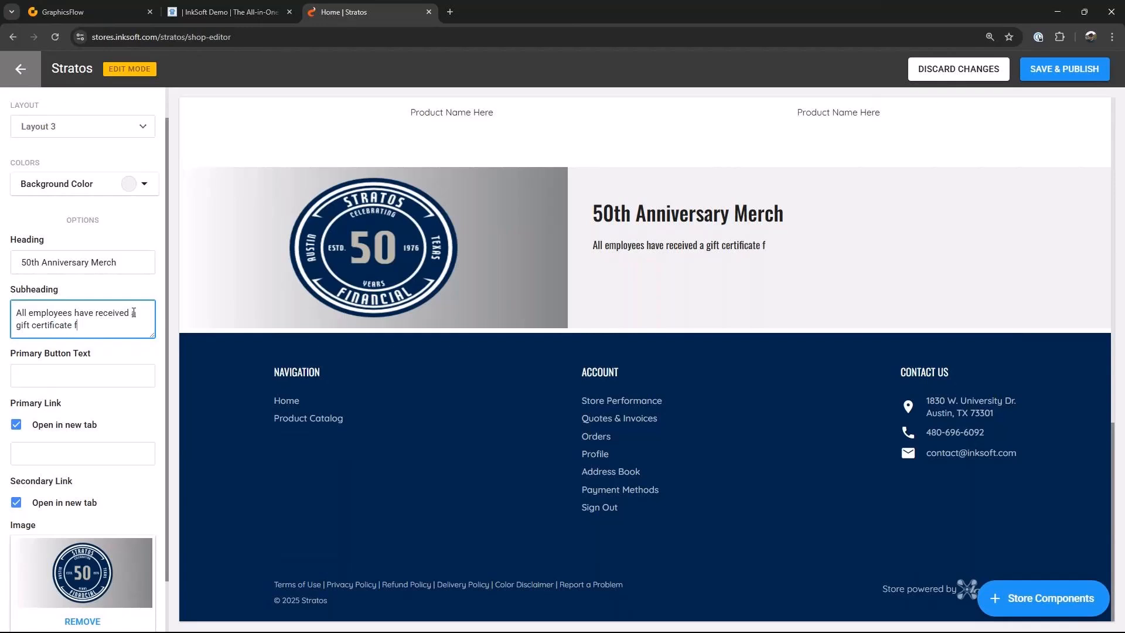
pyautogui.write('or $100 for this store')
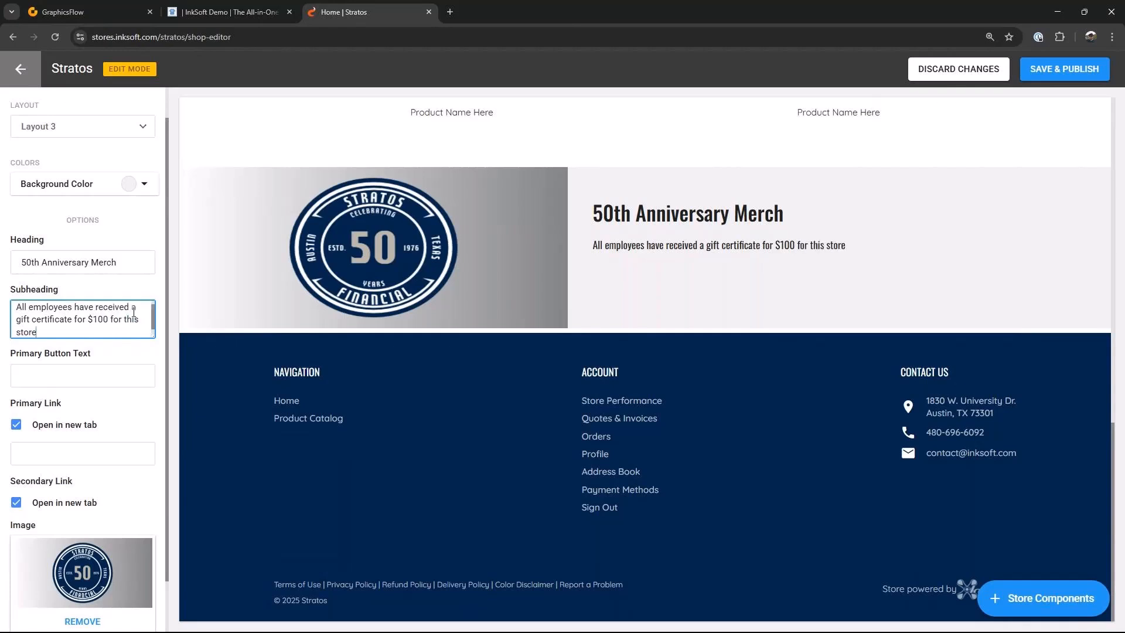
pyautogui.write(', the')
pyautogui.press('BackSpace')
pyautogui.press('BackSpace')
pyautogui.write('orders must be')
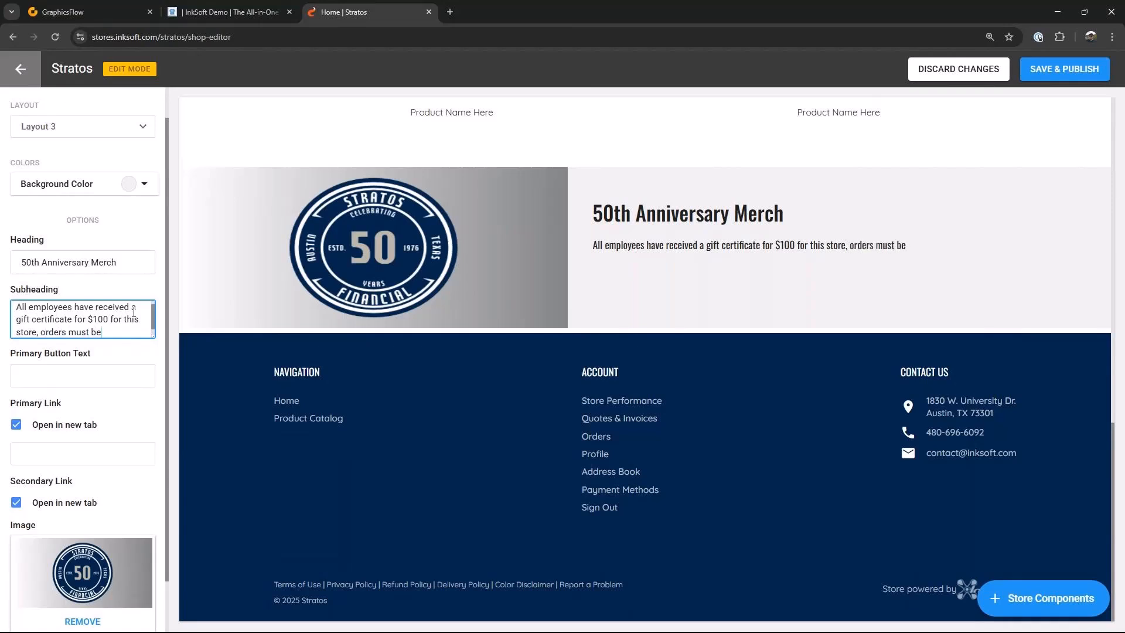
pyautogui.write(' placed by March 31')
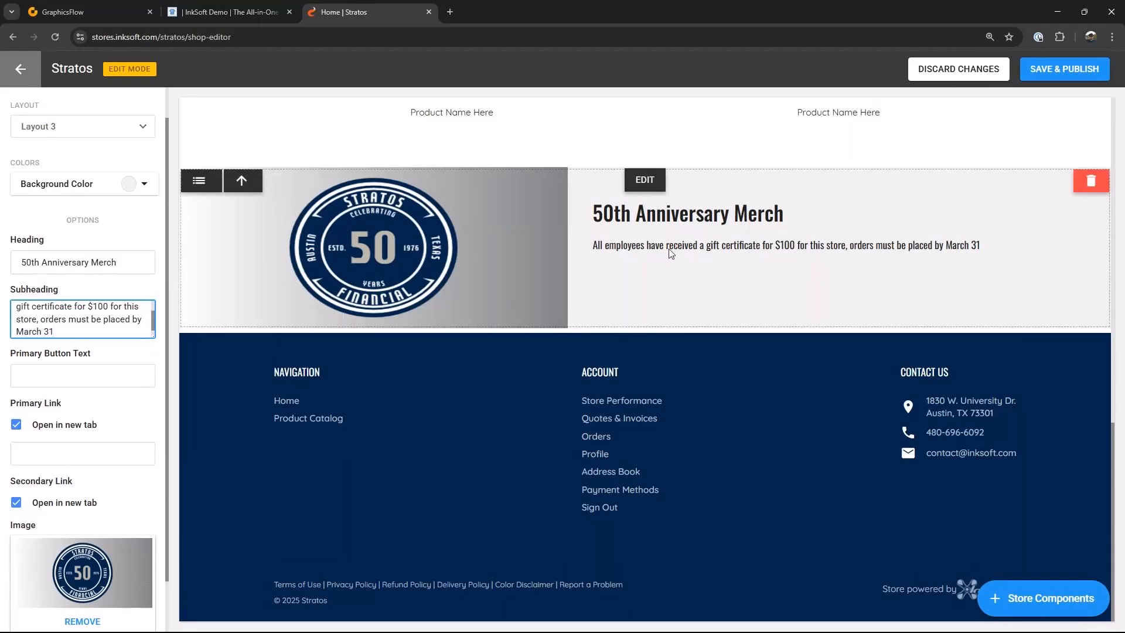
# Step: Reorder the store components so the Call To Action section sits above the Featured Products
pyautogui.click(639, 263)
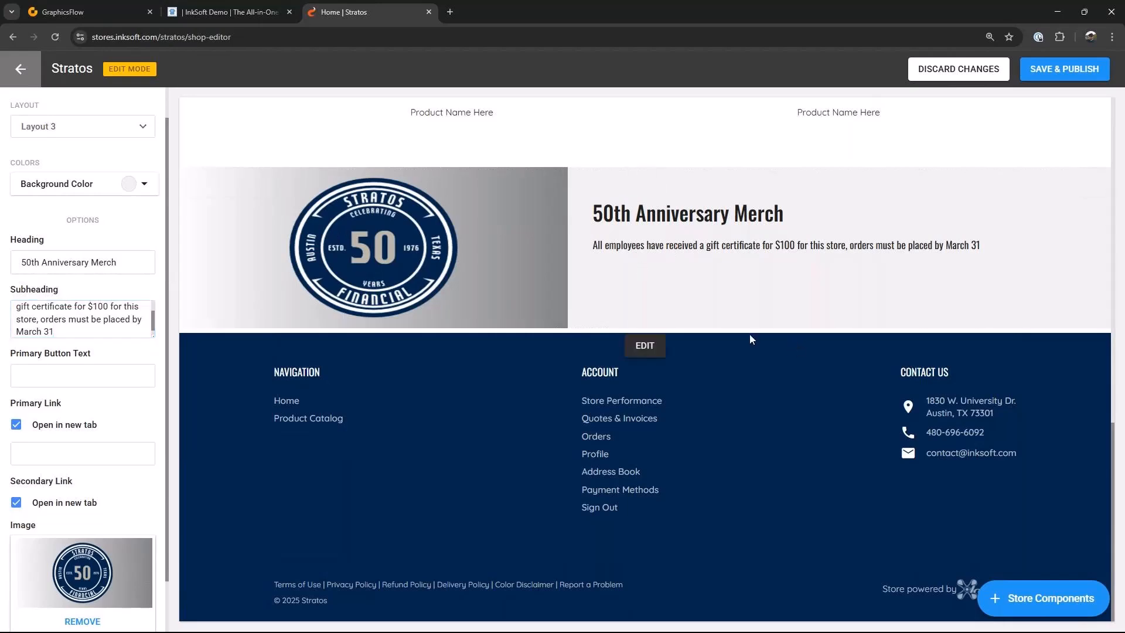
pyautogui.scroll(3, 750, 338)
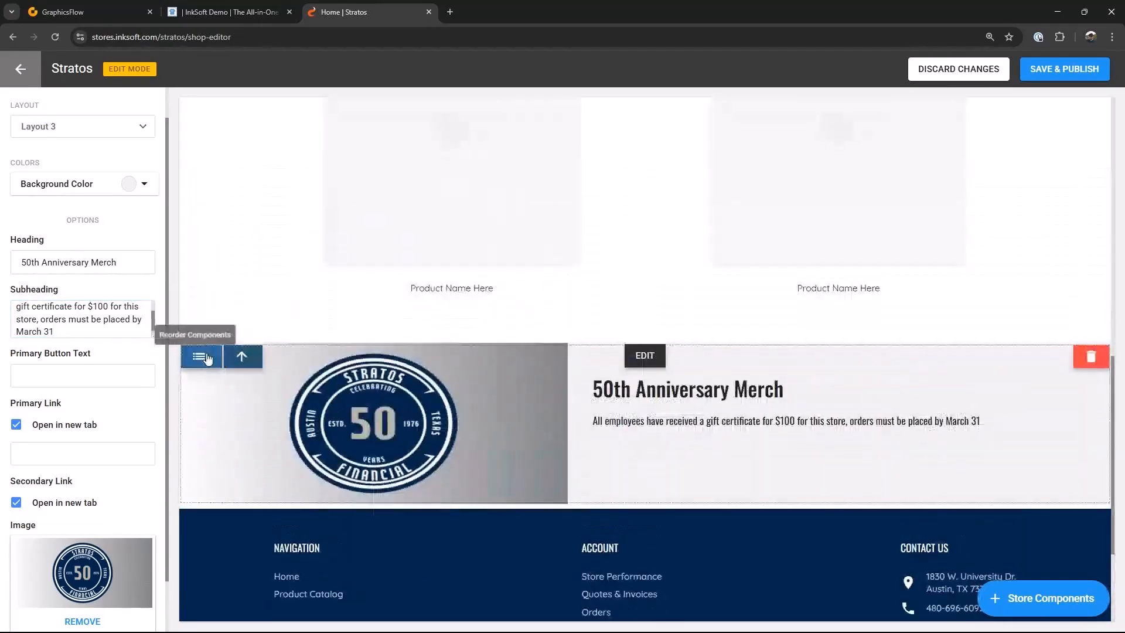
pyautogui.click(205, 358)
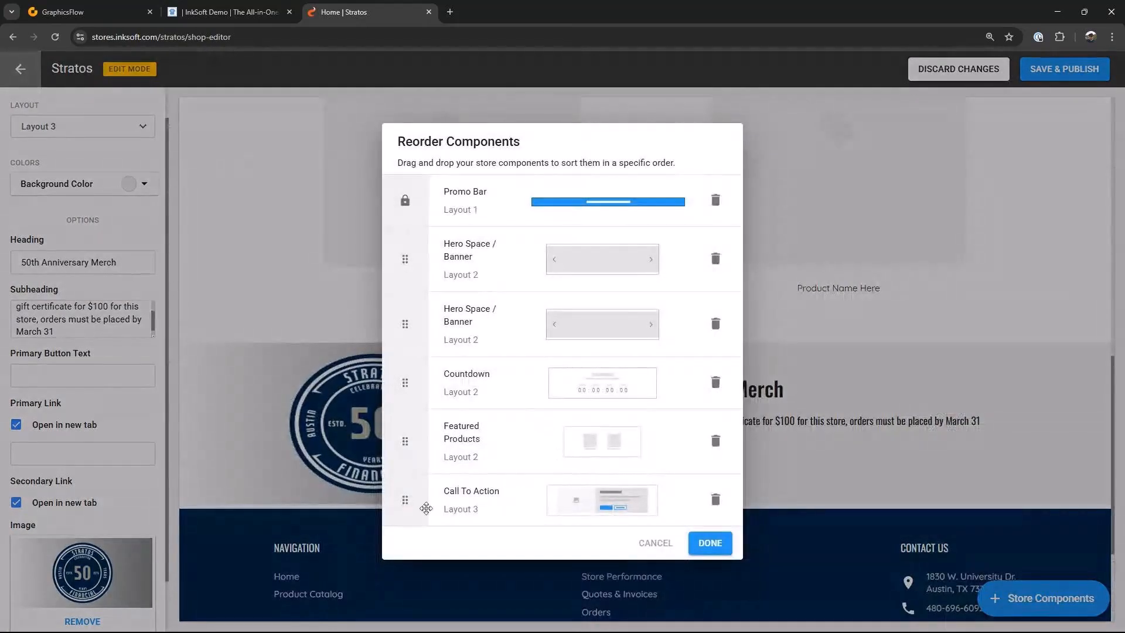
pyautogui.moveTo(411, 509); pyautogui.dragTo(423, 435)
pyautogui.click(710, 543)
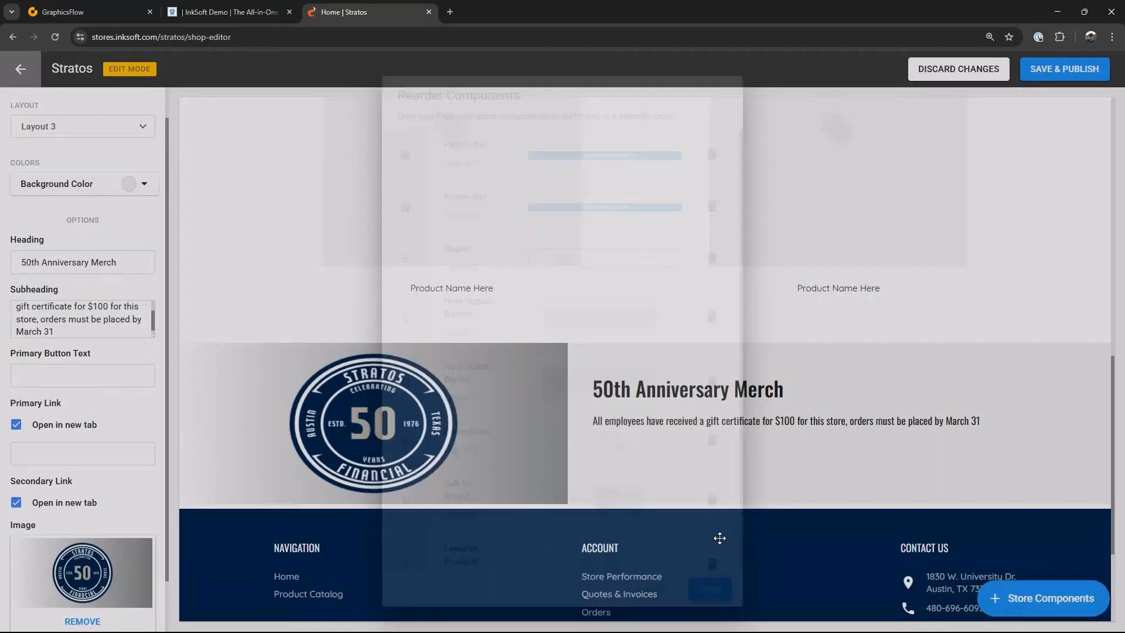
# Step: Add a Layout 1 Content Block component to the store
pyautogui.scroll(-12, 885, 427)
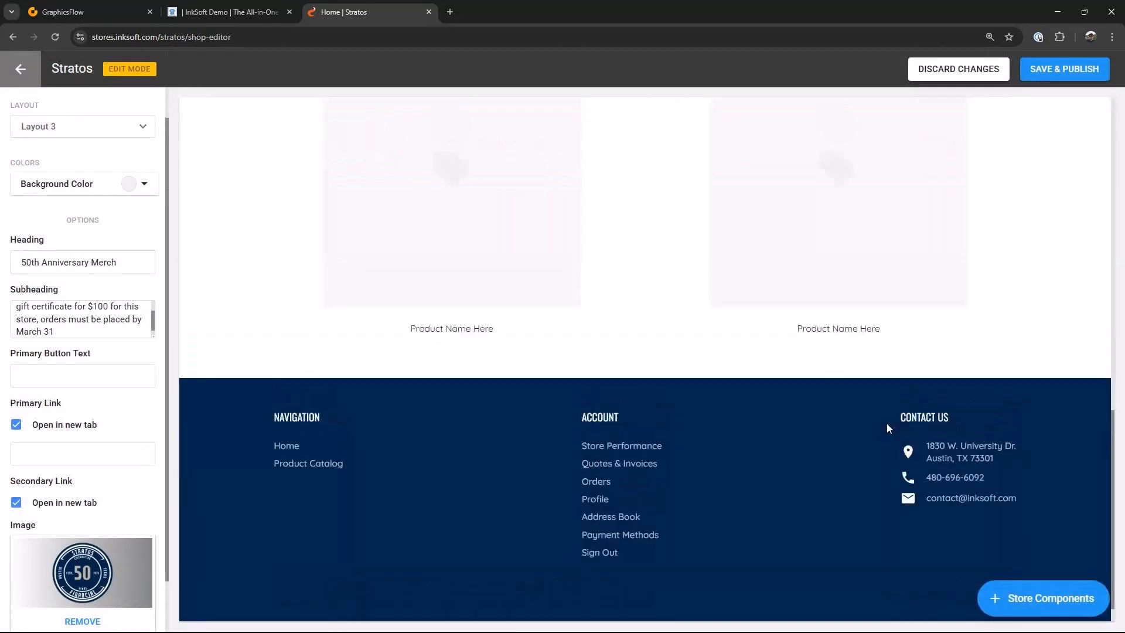
pyautogui.scroll(3, 886, 423)
pyautogui.scroll(-3, 887, 423)
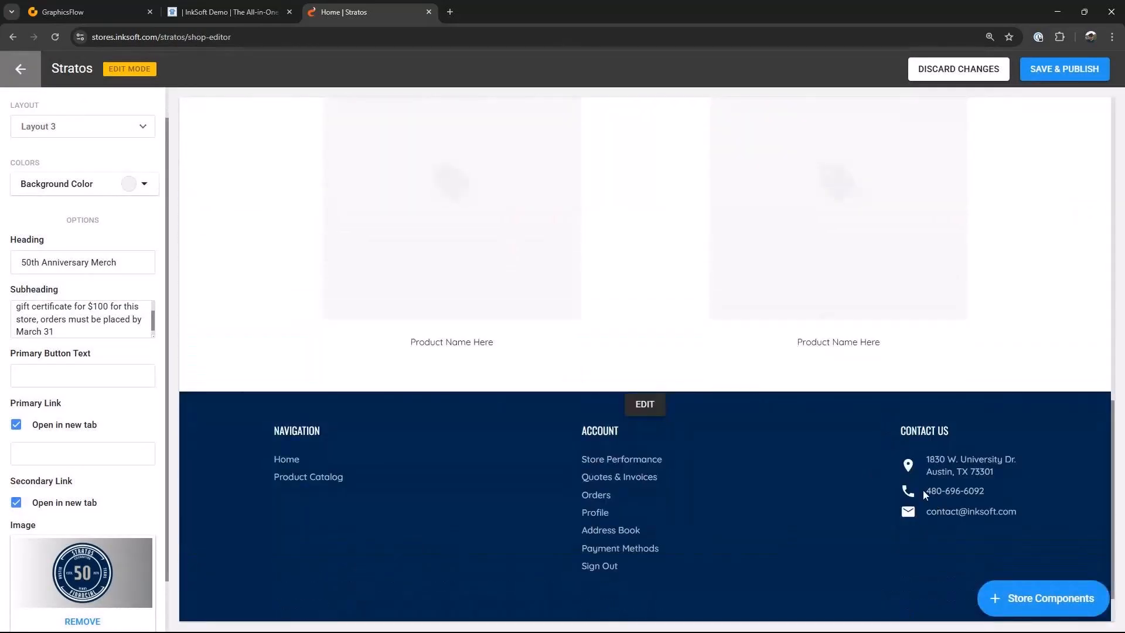
pyautogui.scroll(3, 922, 490)
pyautogui.scroll(2, 924, 495)
pyautogui.scroll(-5, 923, 490)
pyautogui.click(1024, 606)
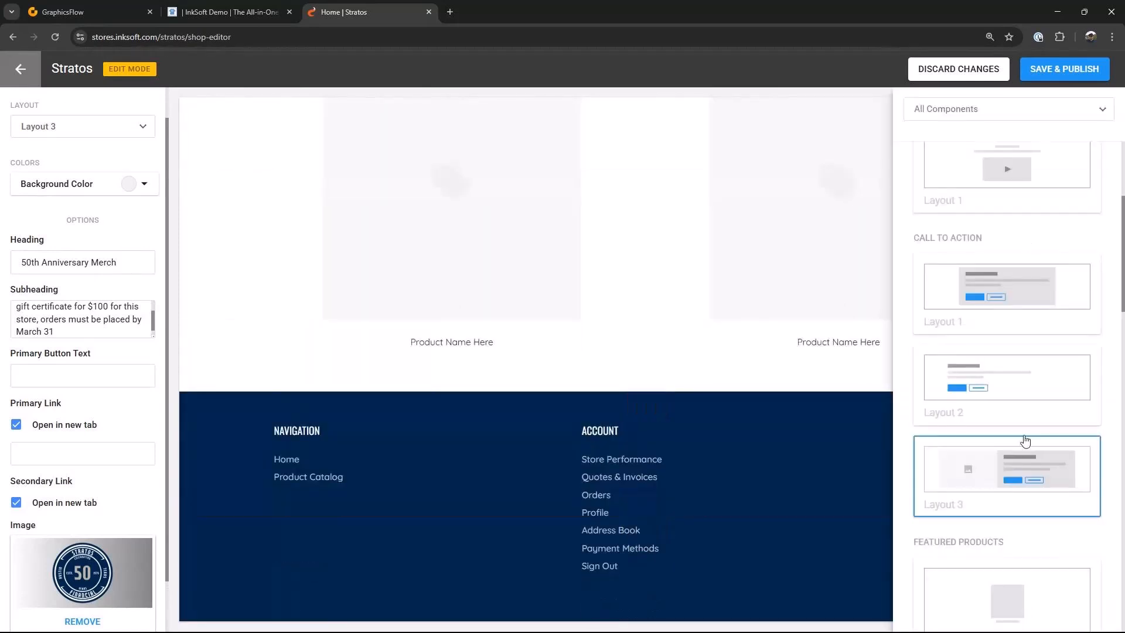
pyautogui.scroll(4, 1016, 355)
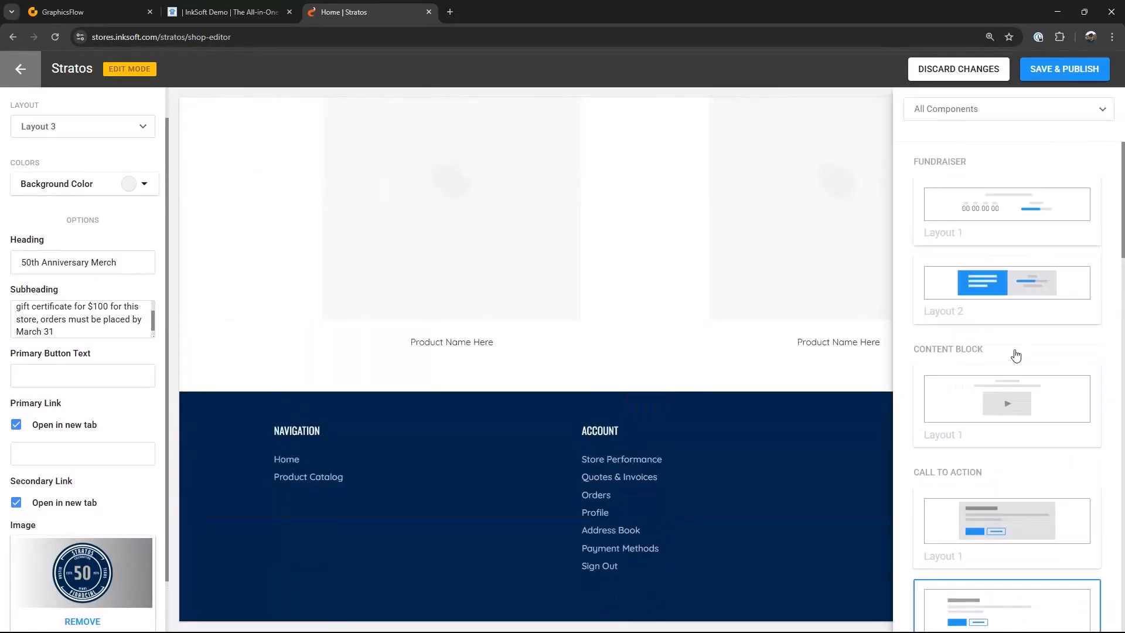
pyautogui.click(1009, 414)
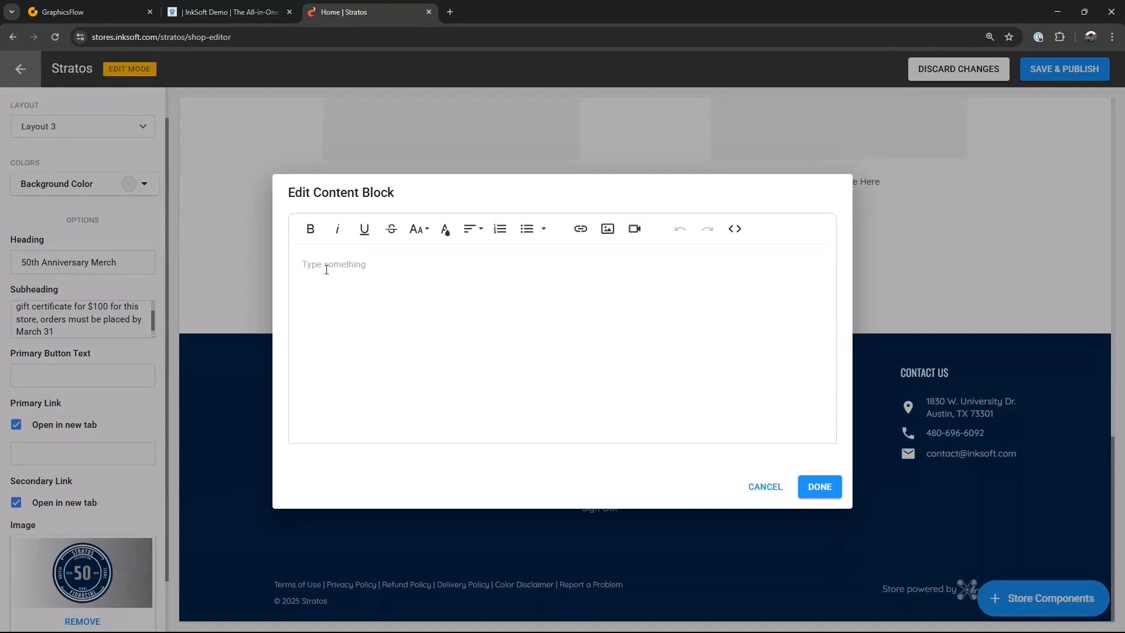
# Step: Enter the content block text 'Celebrating 50 years of financial services excellence'
pyautogui.write('Celebrating 5')
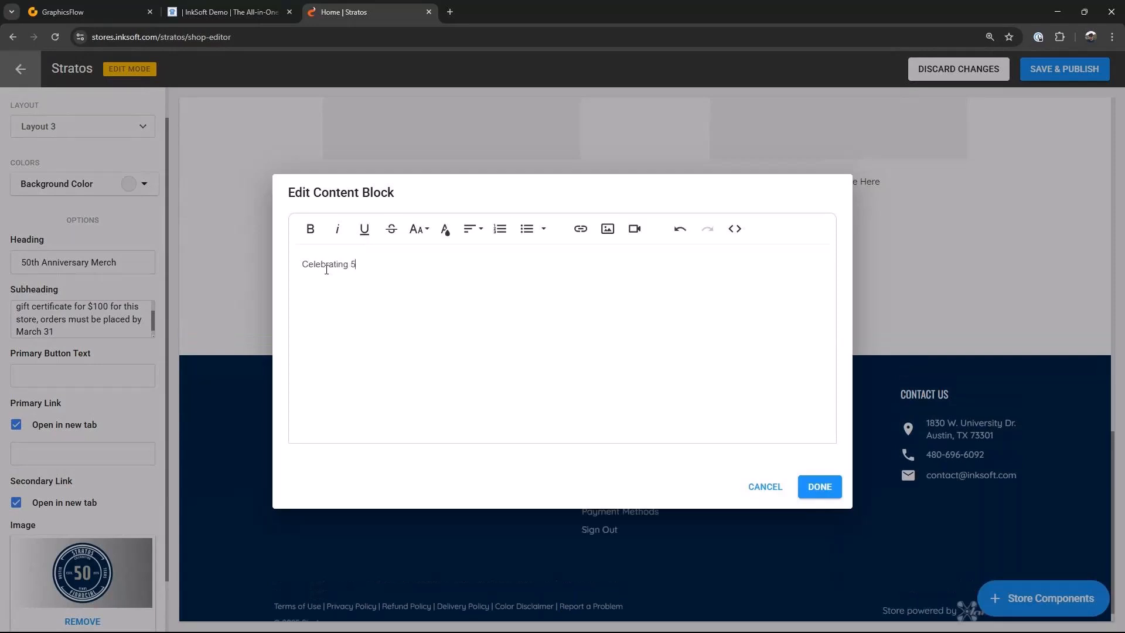
pyautogui.write('0 years of financial services excellence')
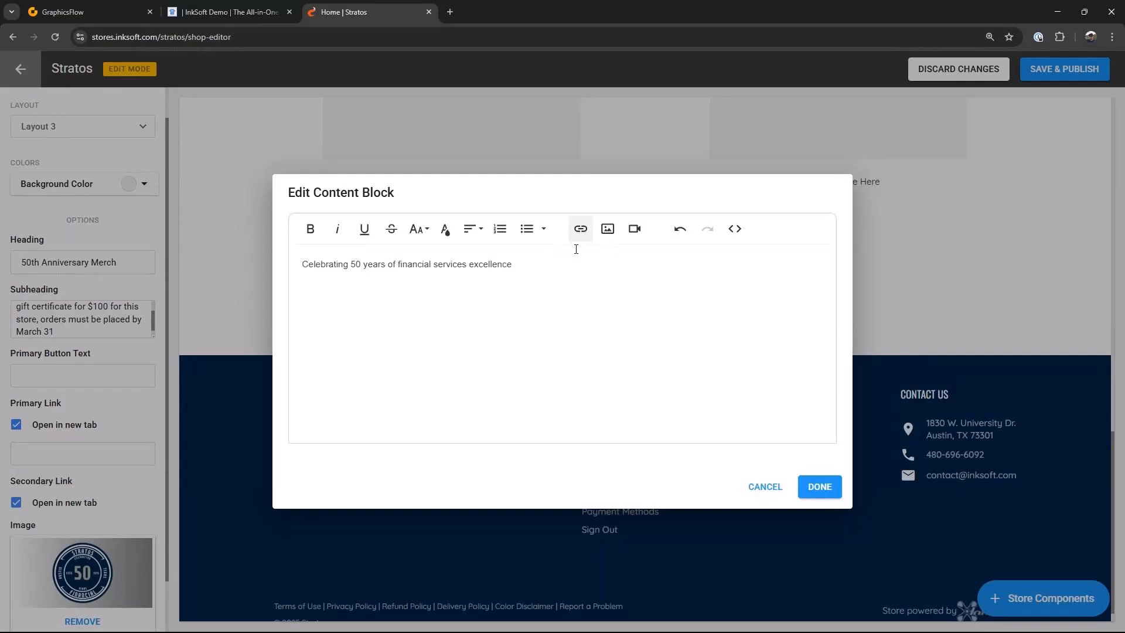
# Step: Set the content block text's font size to 24
pyautogui.moveTo(512, 264); pyautogui.dragTo(300, 265)
pyautogui.click(423, 230)
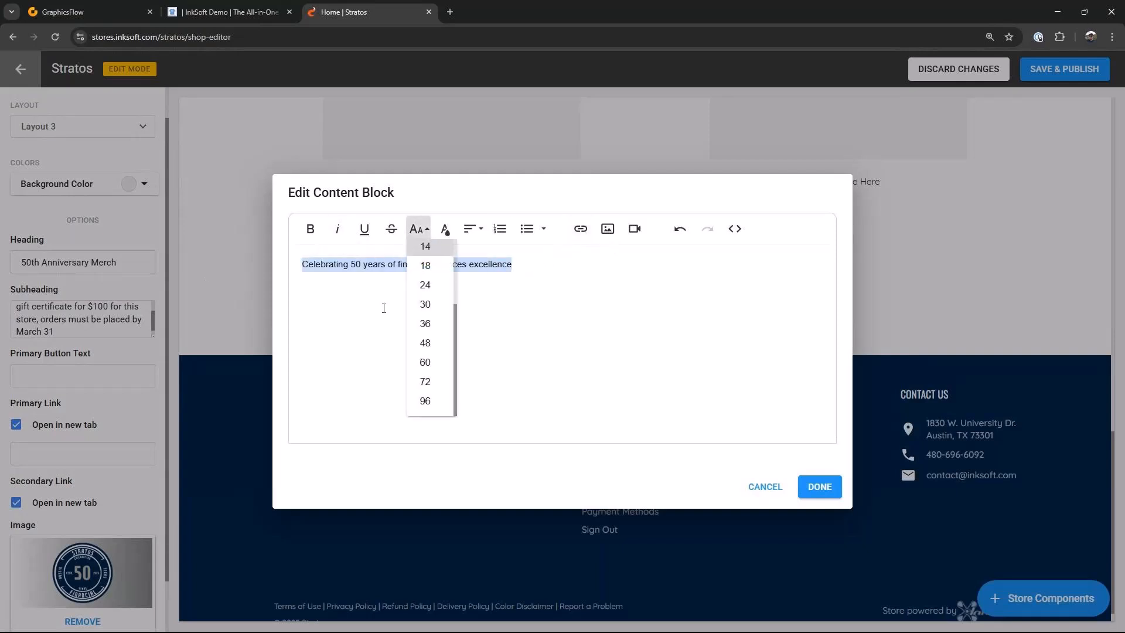
pyautogui.click(429, 320)
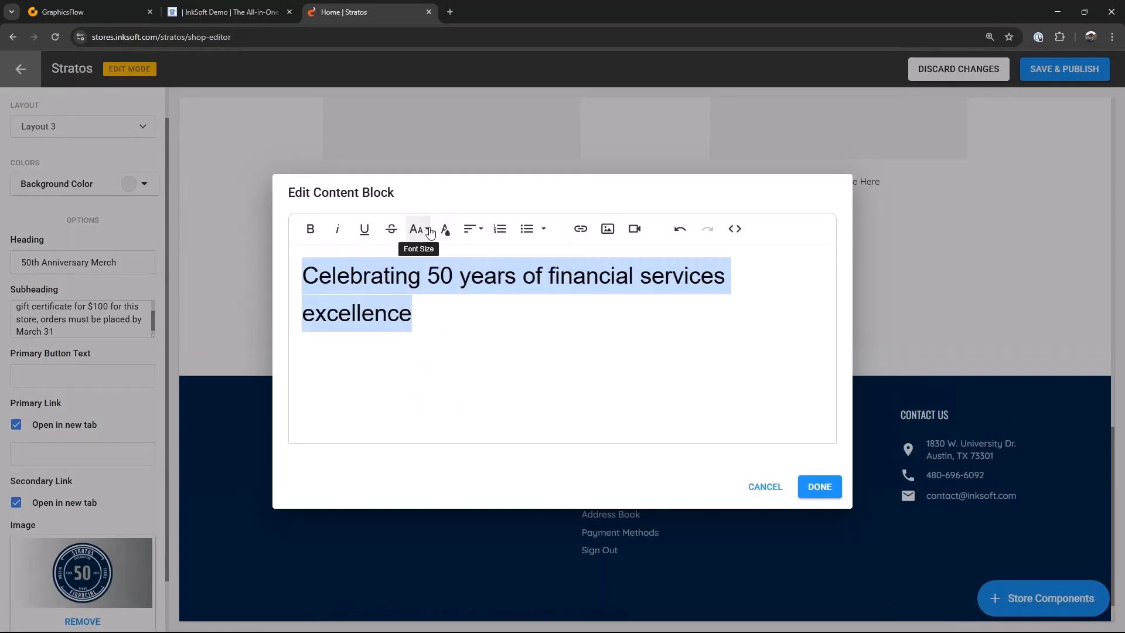
pyautogui.click(419, 229)
pyautogui.click(432, 287)
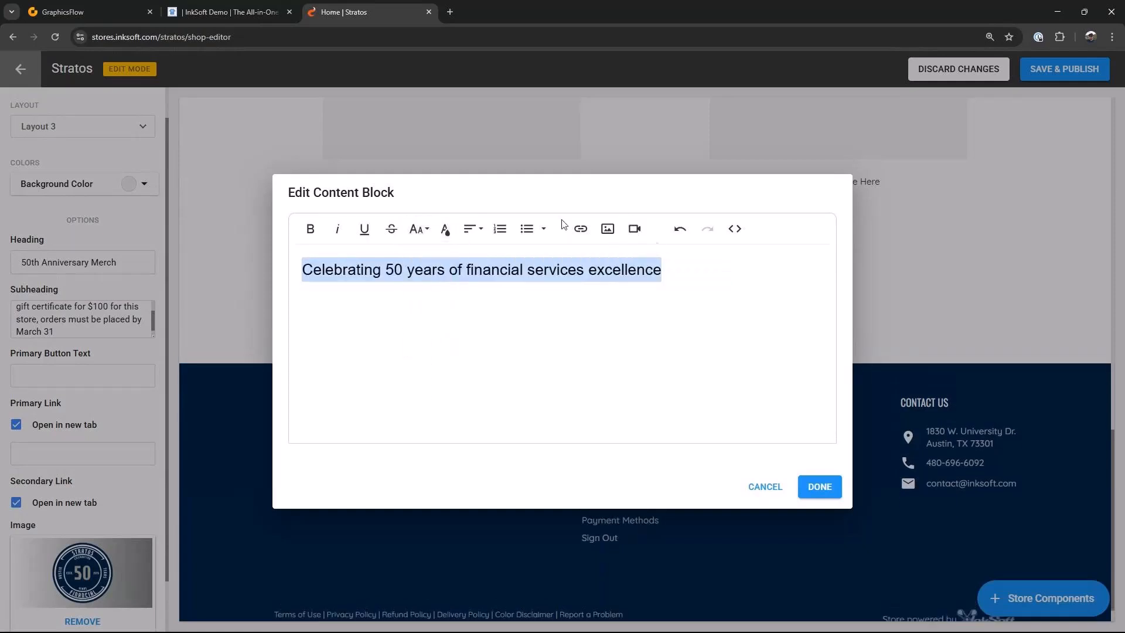
# Step: Format the text as bold, dark navy and centered
pyautogui.click(310, 228)
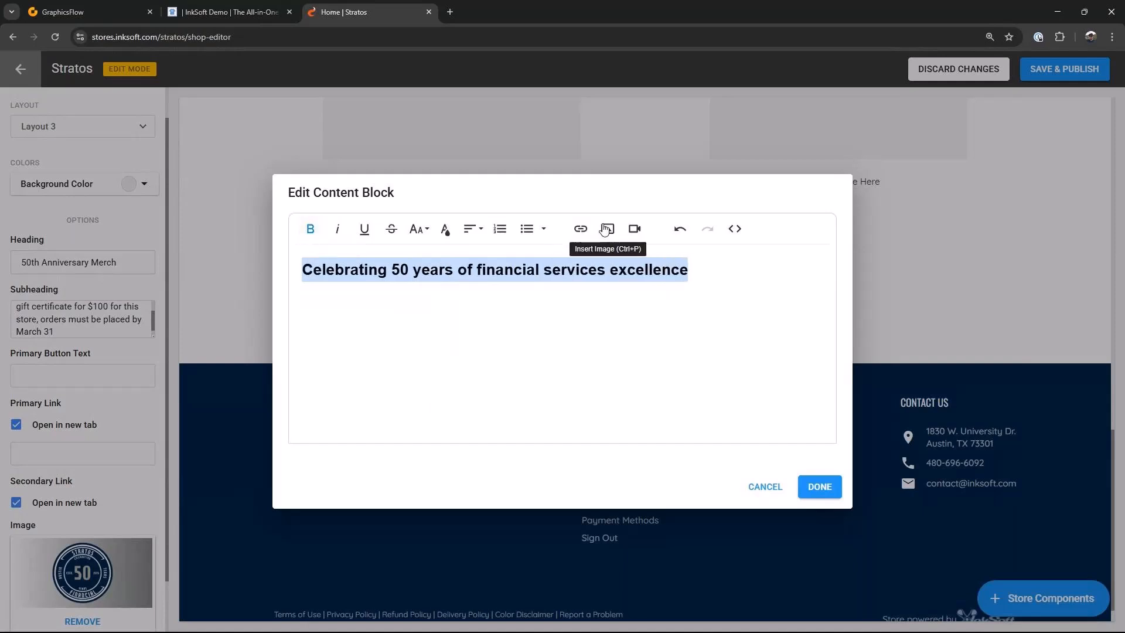
pyautogui.click(457, 233)
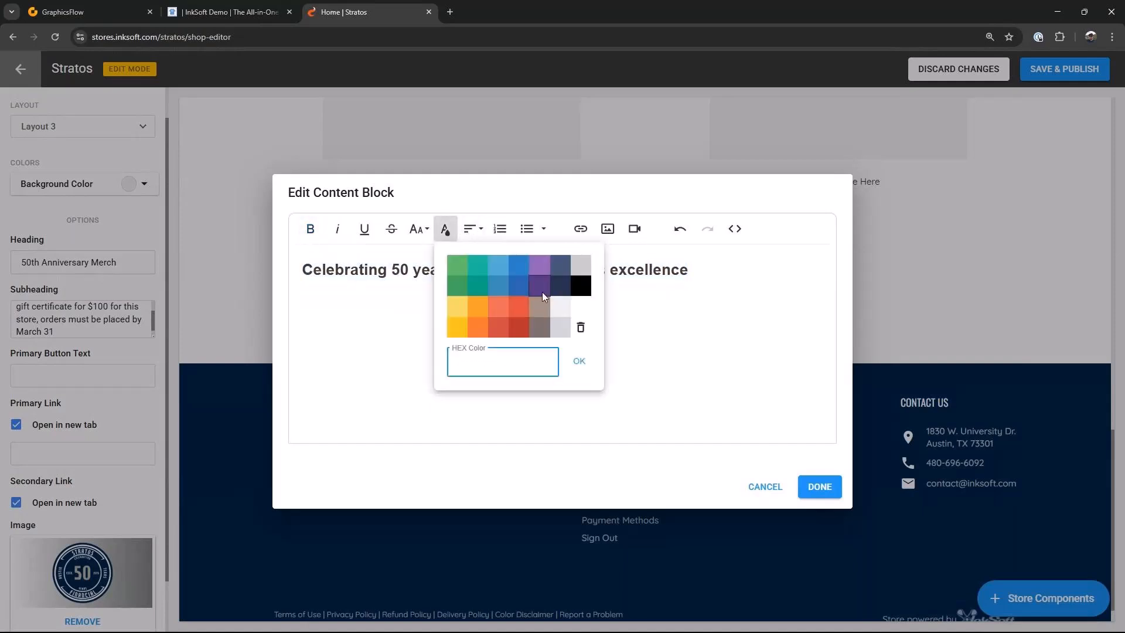
pyautogui.click(561, 290)
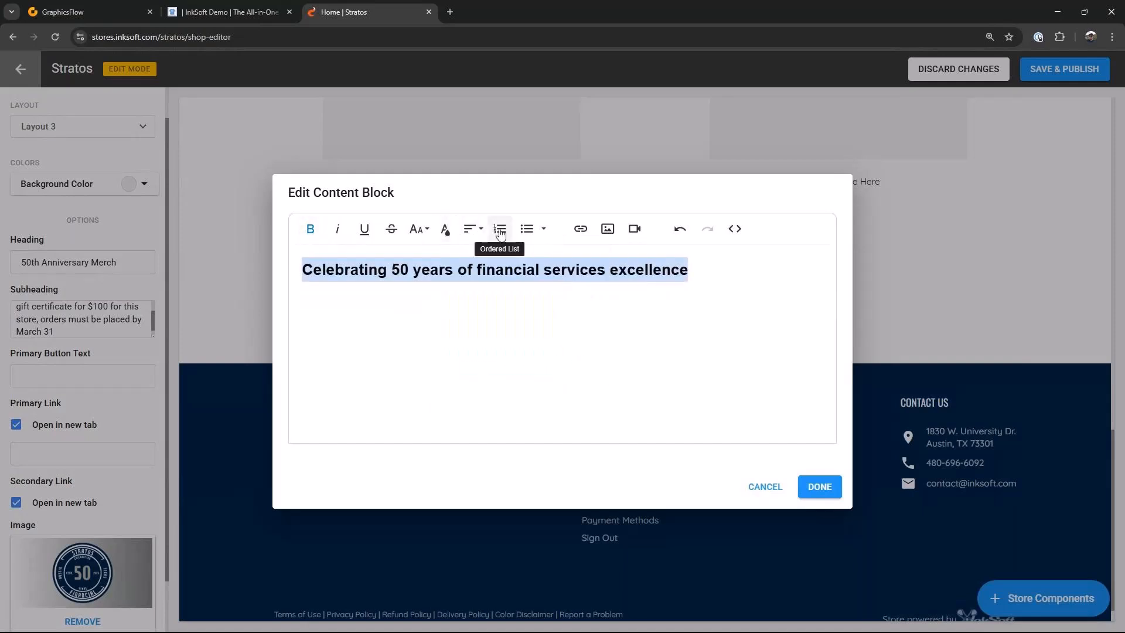
pyautogui.click(482, 232)
pyautogui.click(483, 272)
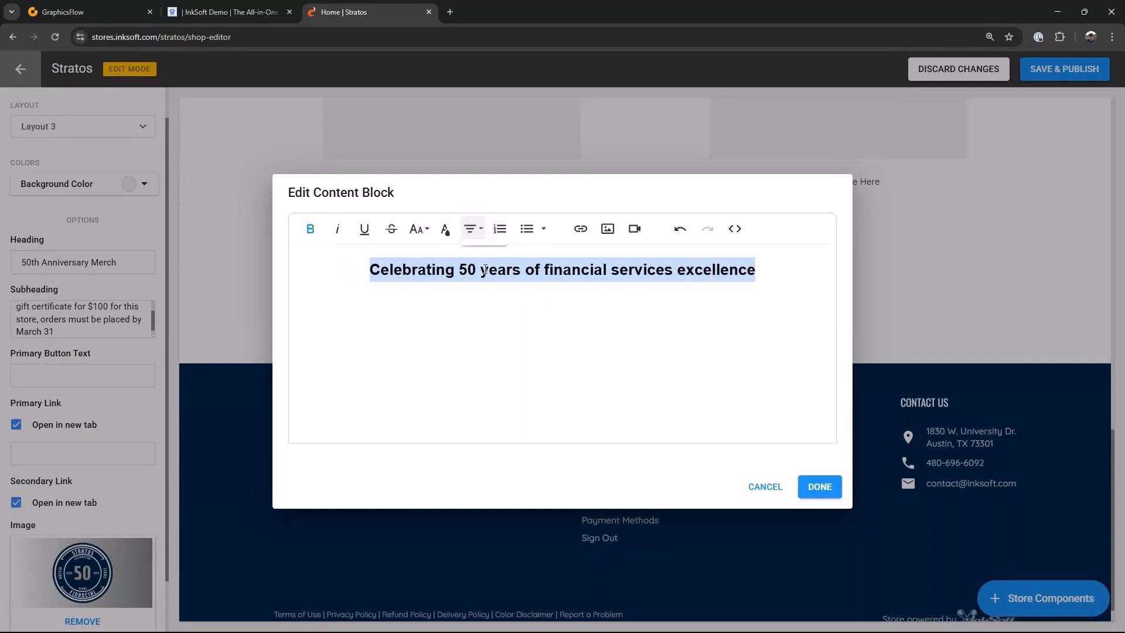
# Step: Insert the '50 years' image into the text and widen it
pyautogui.click(563, 332)
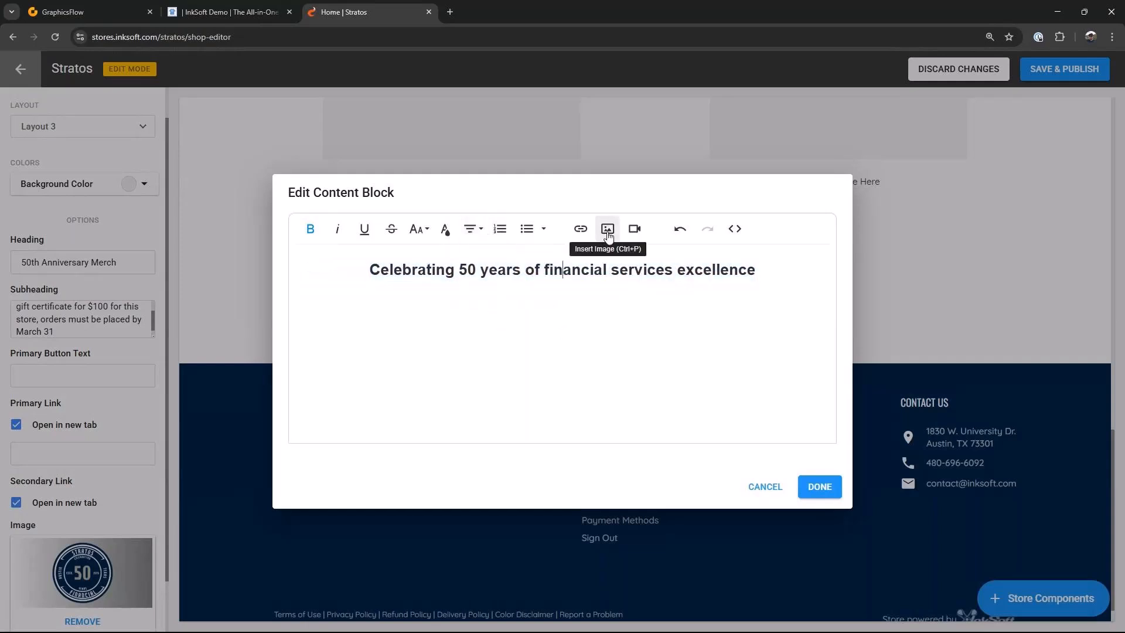
pyautogui.click(608, 230)
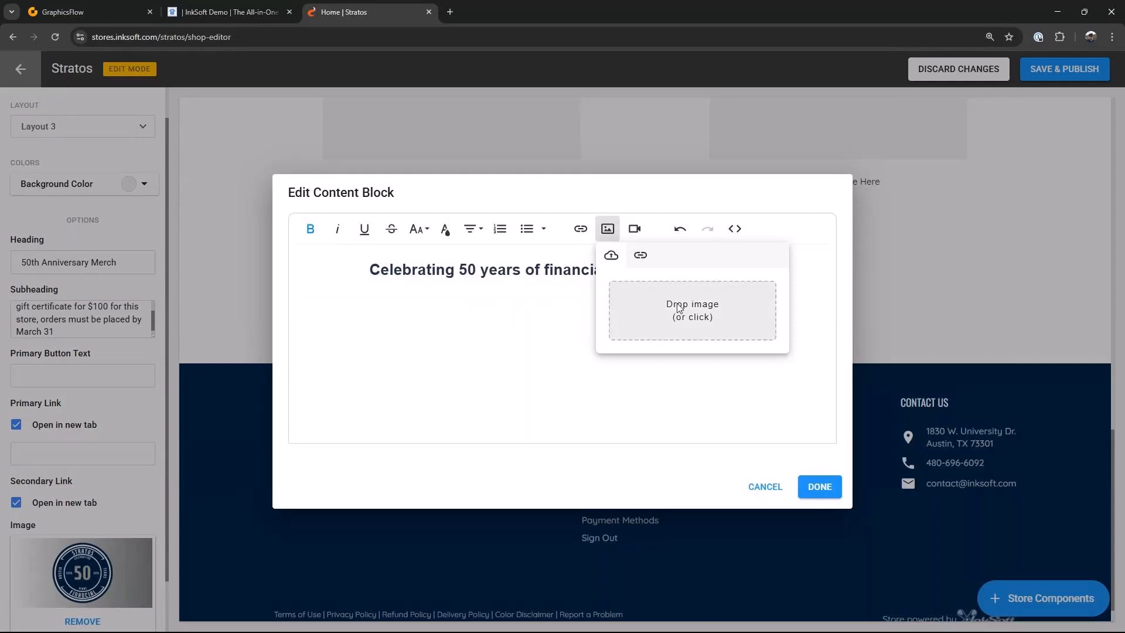
pyautogui.click(681, 308)
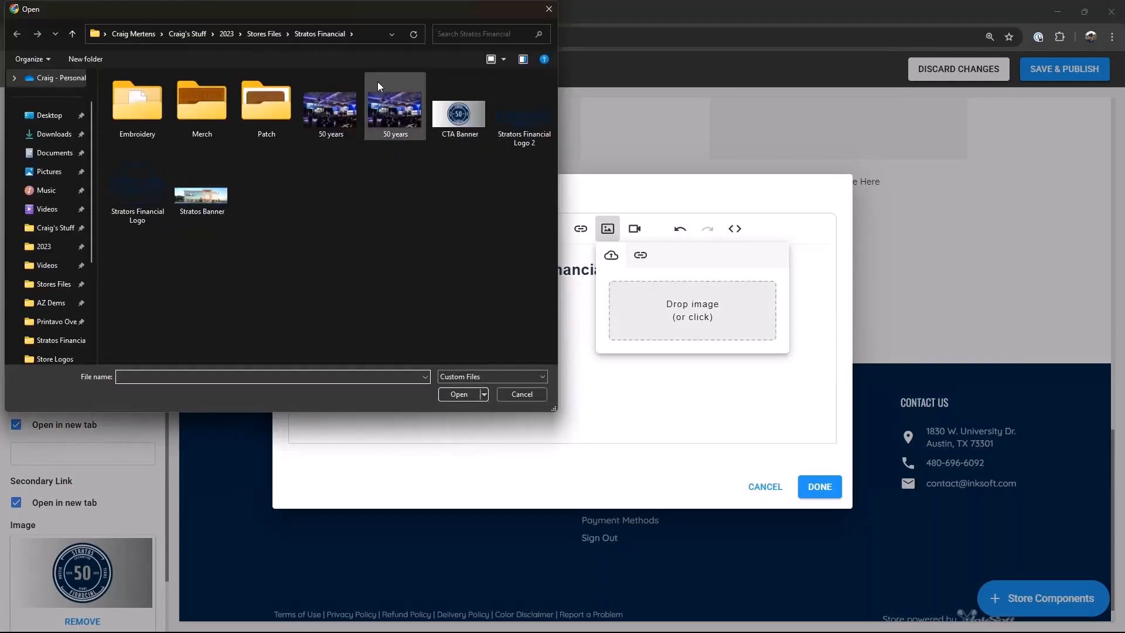
pyautogui.click(337, 111)
pyautogui.click(454, 394)
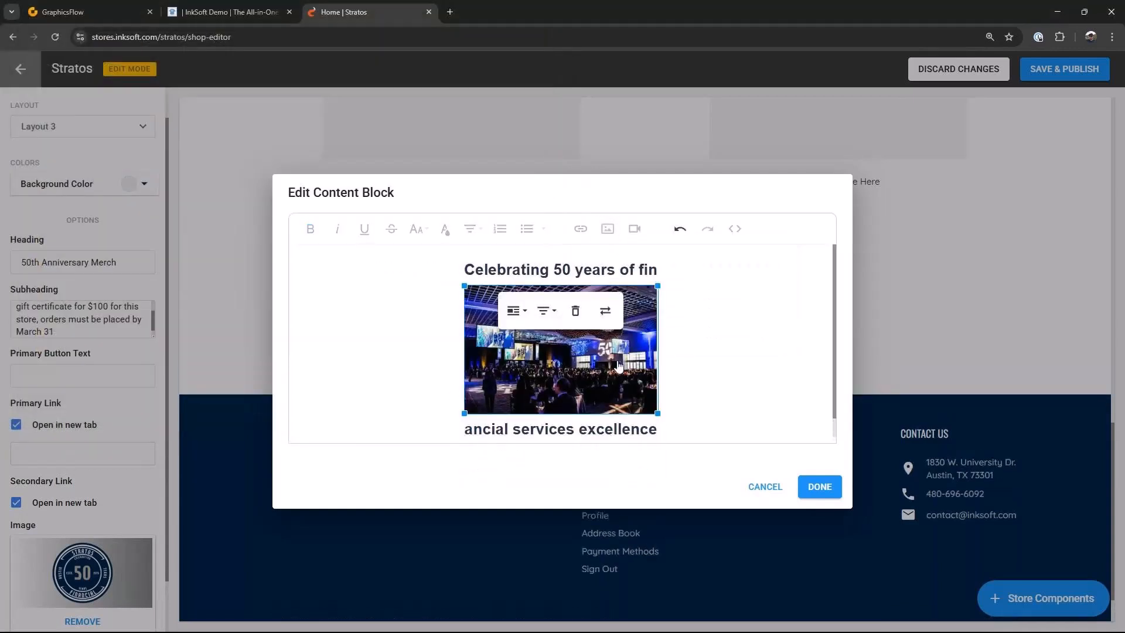
pyautogui.moveTo(656, 414); pyautogui.dragTo(744, 411)
# Step: Set the headline part above the image to font size 18
pyautogui.scroll(-3, 761, 399)
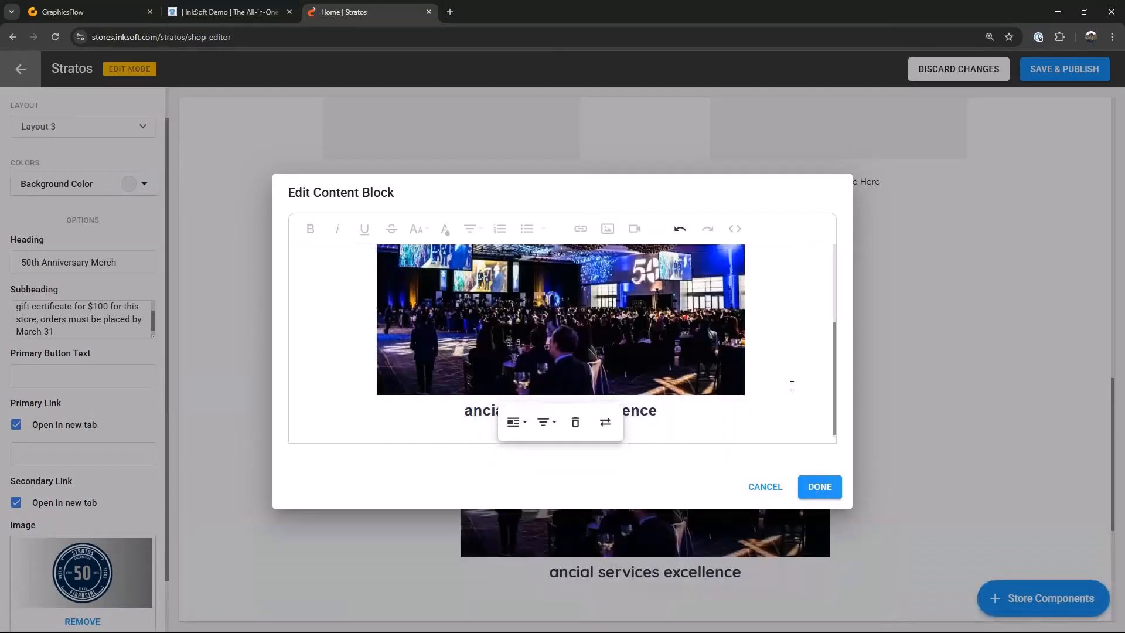
pyautogui.click(668, 413)
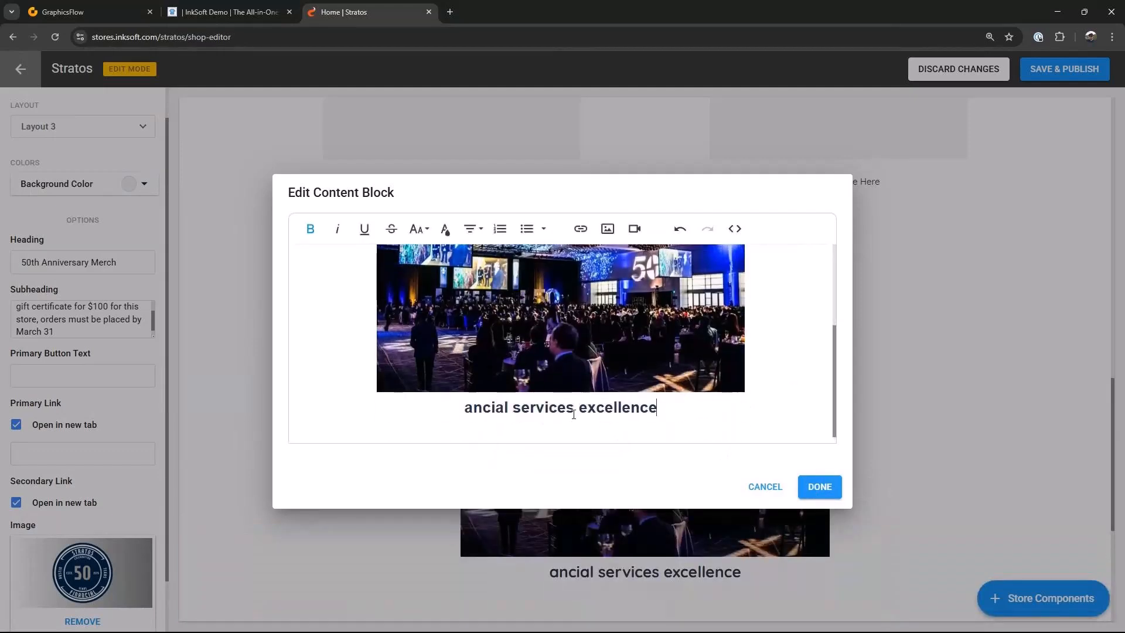
pyautogui.scroll(3, 518, 287)
pyautogui.moveTo(464, 271); pyautogui.dragTo(657, 272)
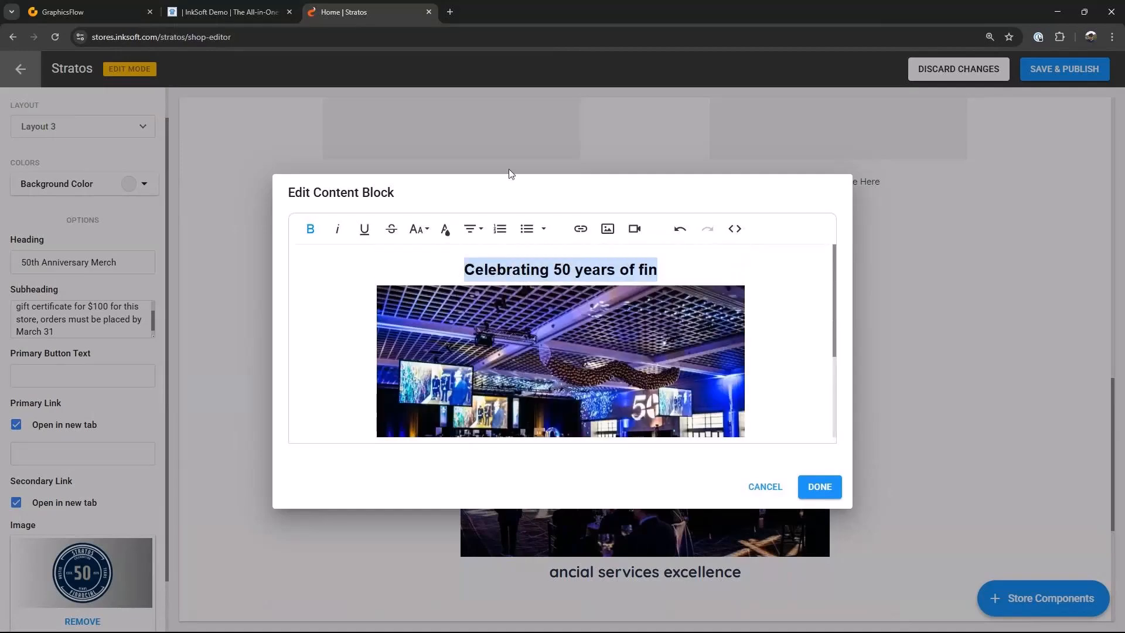
pyautogui.click(427, 233)
pyautogui.scroll(2, 426, 246)
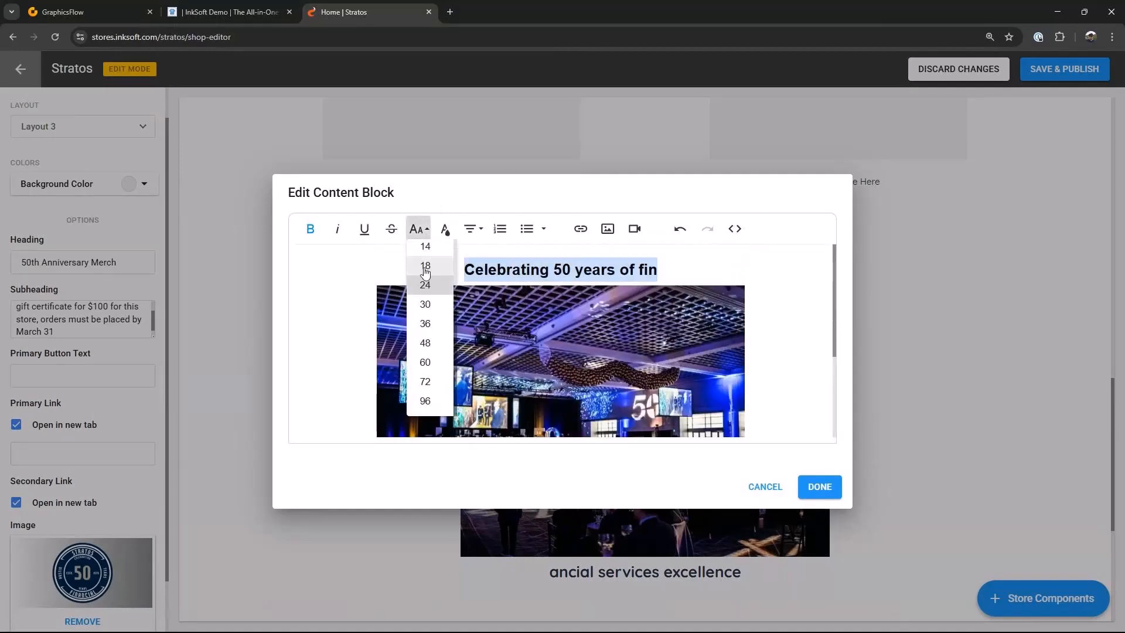
pyautogui.click(424, 261)
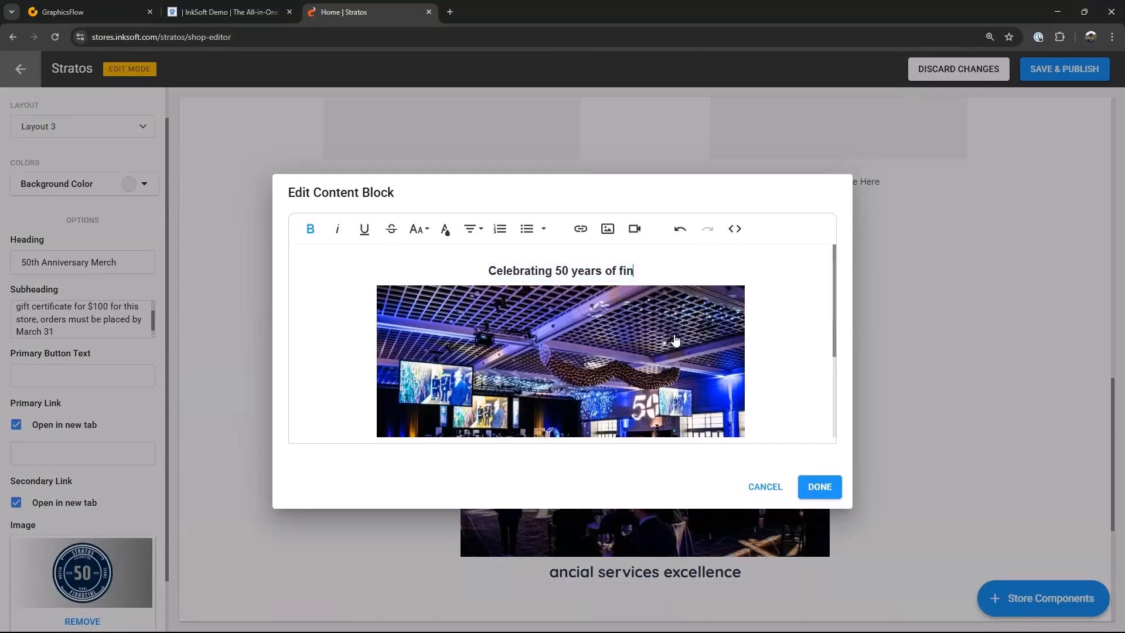
# Step: Move 'ancial services excellence' from below the image back to the end of the headline above it
pyautogui.scroll(-3, 676, 341)
pyautogui.moveTo(661, 407); pyautogui.dragTo(451, 407)
pyautogui.hotkey('ctrl', 'c')
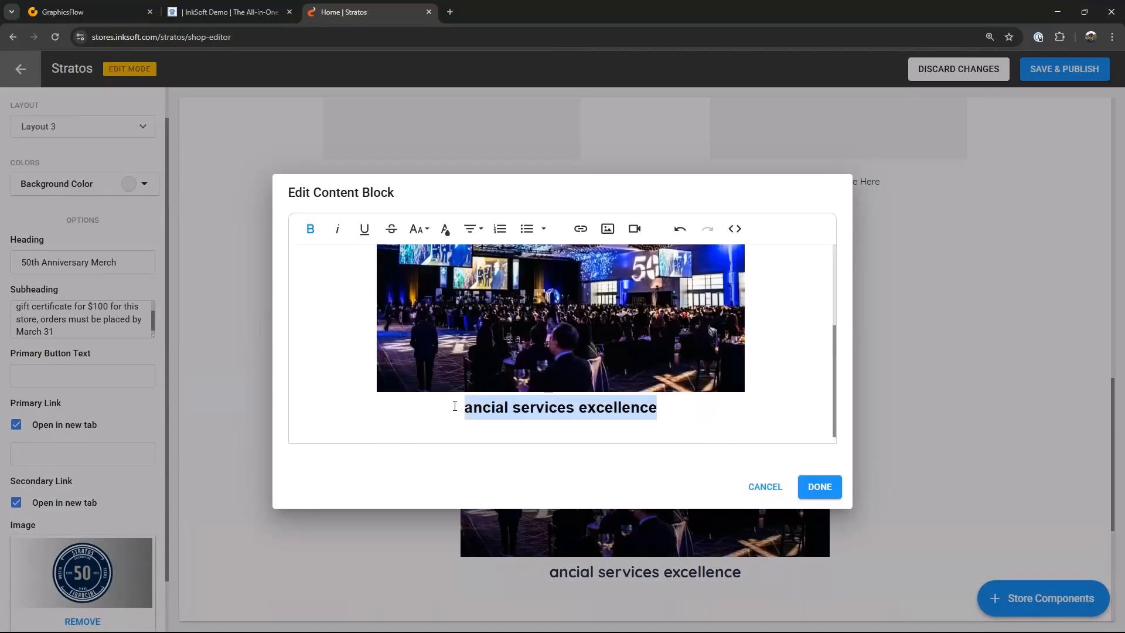
pyautogui.press('BackSpace')
pyautogui.scroll(3, 562, 352)
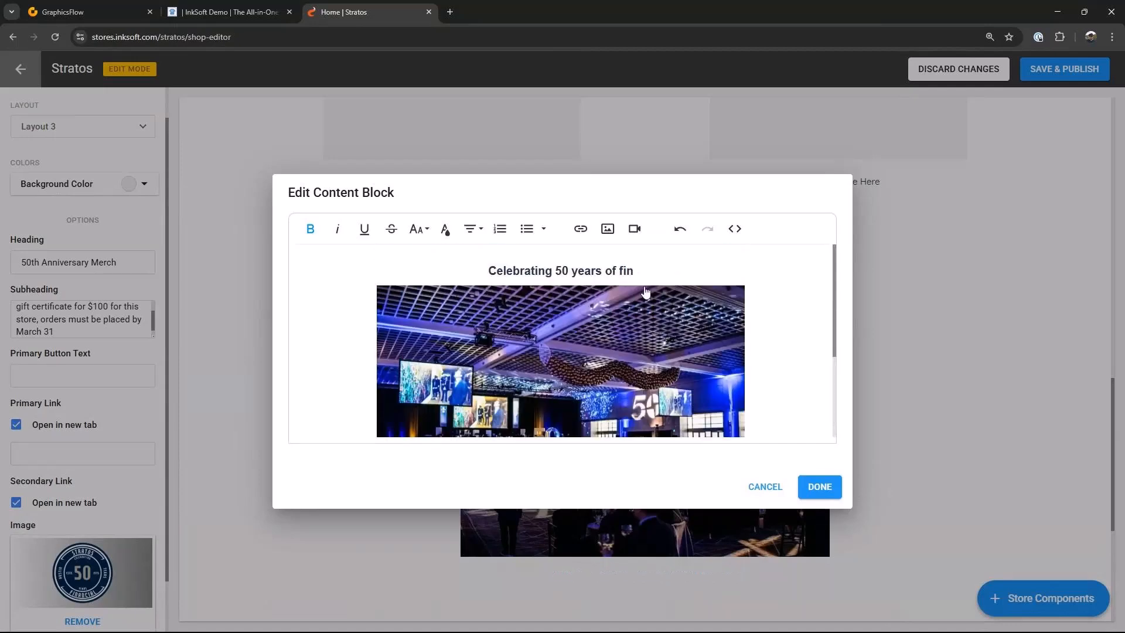
pyautogui.click(638, 270)
pyautogui.hotkey('ctrl', 'v')
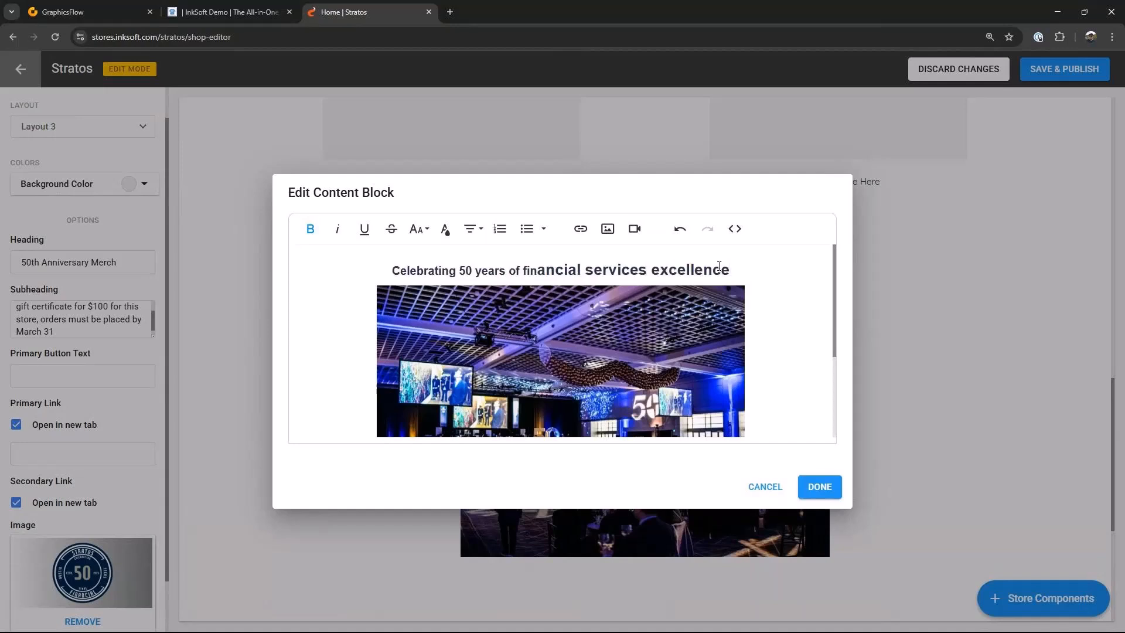
# Step: Set the whole headline's font size to 24
pyautogui.moveTo(719, 266); pyautogui.dragTo(389, 270)
pyautogui.click(423, 231)
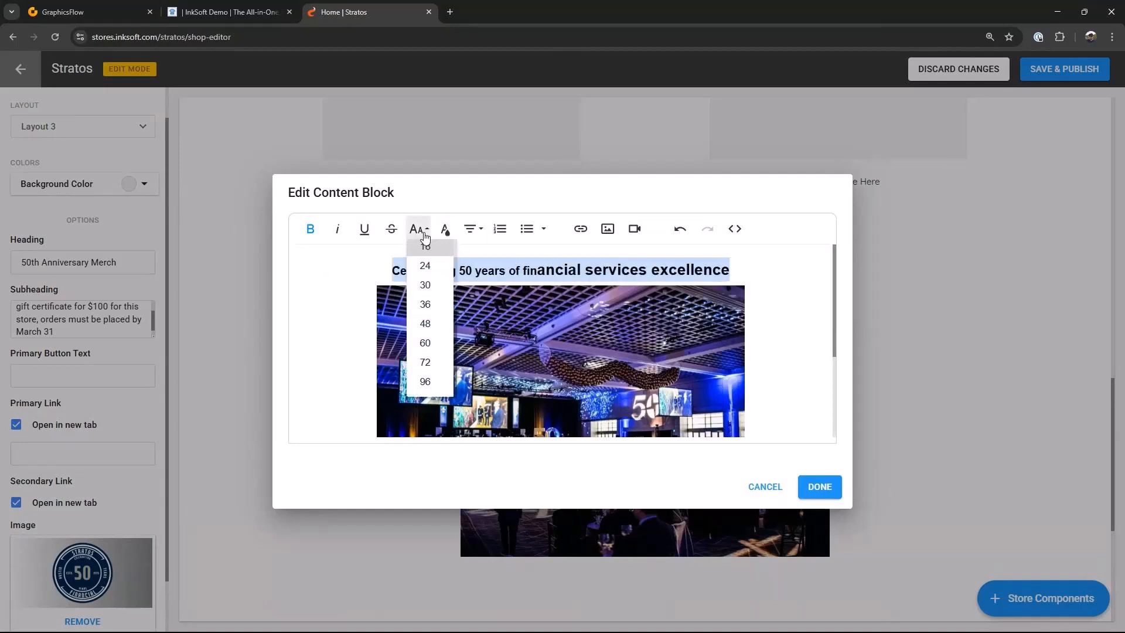
pyautogui.click(426, 268)
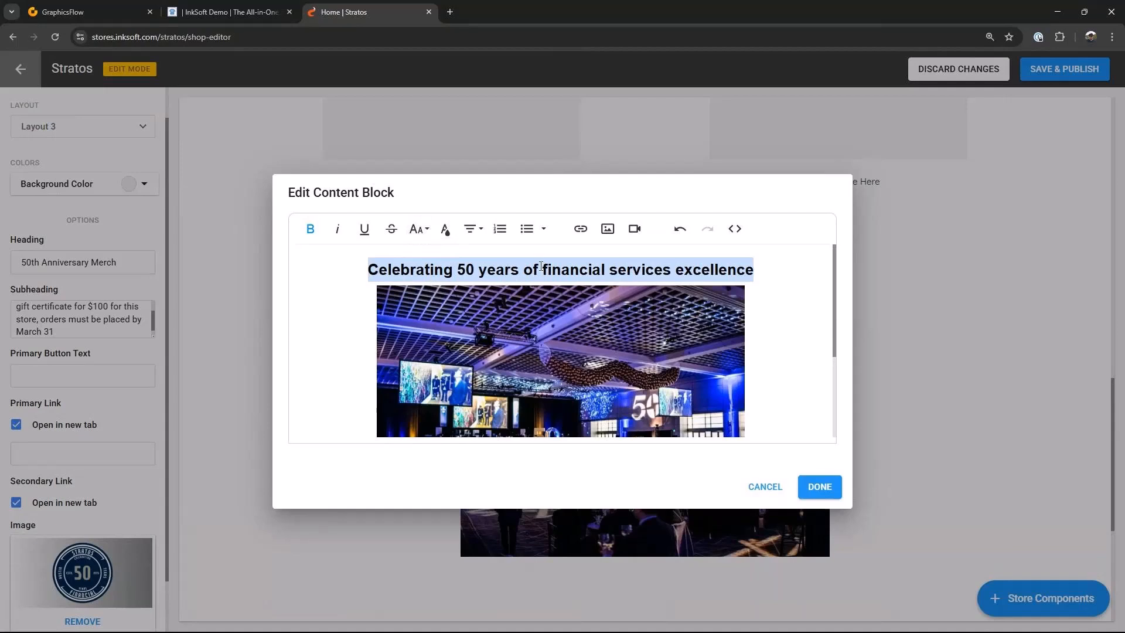
# Step: Enlarge the image to fill the content width and close the content editor
pyautogui.scroll(-3, 533, 339)
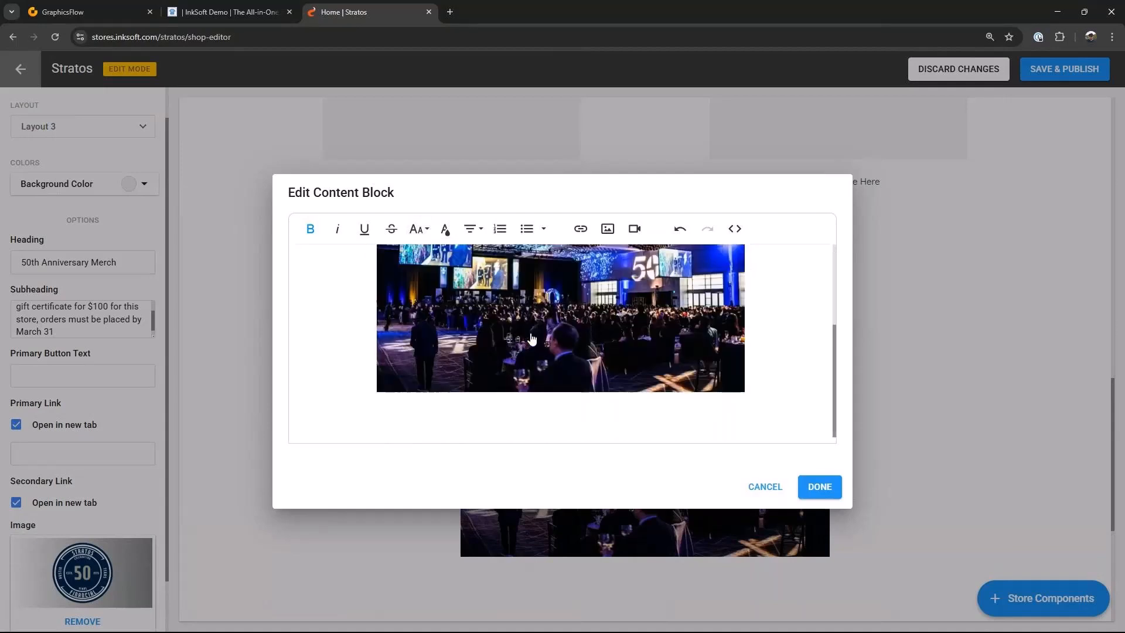
pyautogui.click(742, 390)
pyautogui.moveTo(742, 391); pyautogui.dragTo(864, 519)
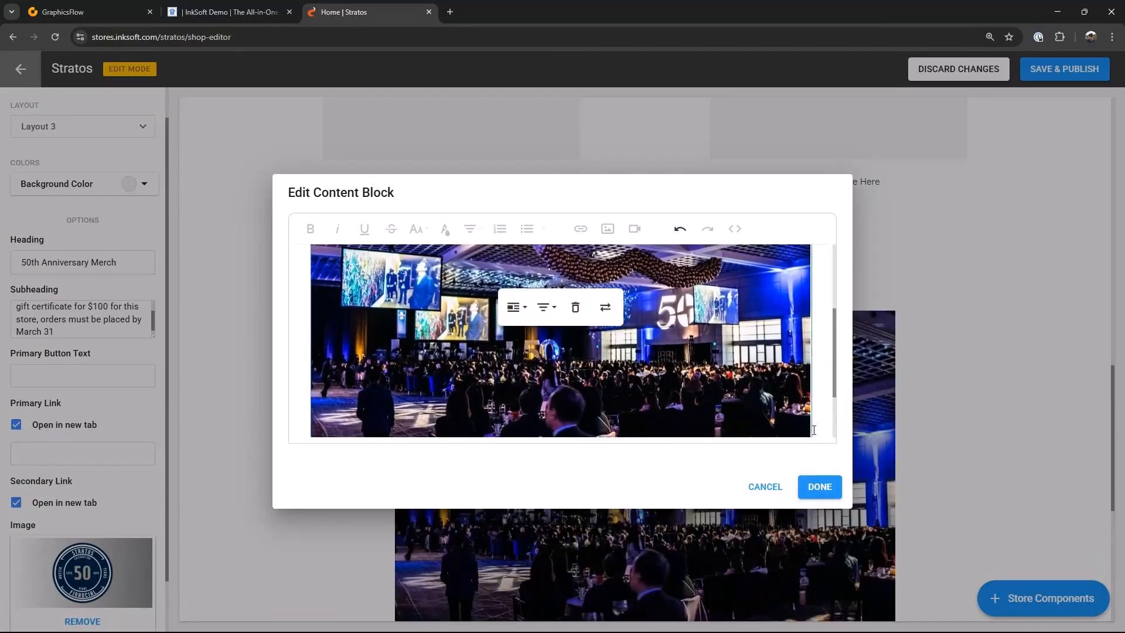
pyautogui.scroll(-2, 808, 434)
pyautogui.moveTo(811, 392); pyautogui.dragTo(772, 349)
pyautogui.click(814, 489)
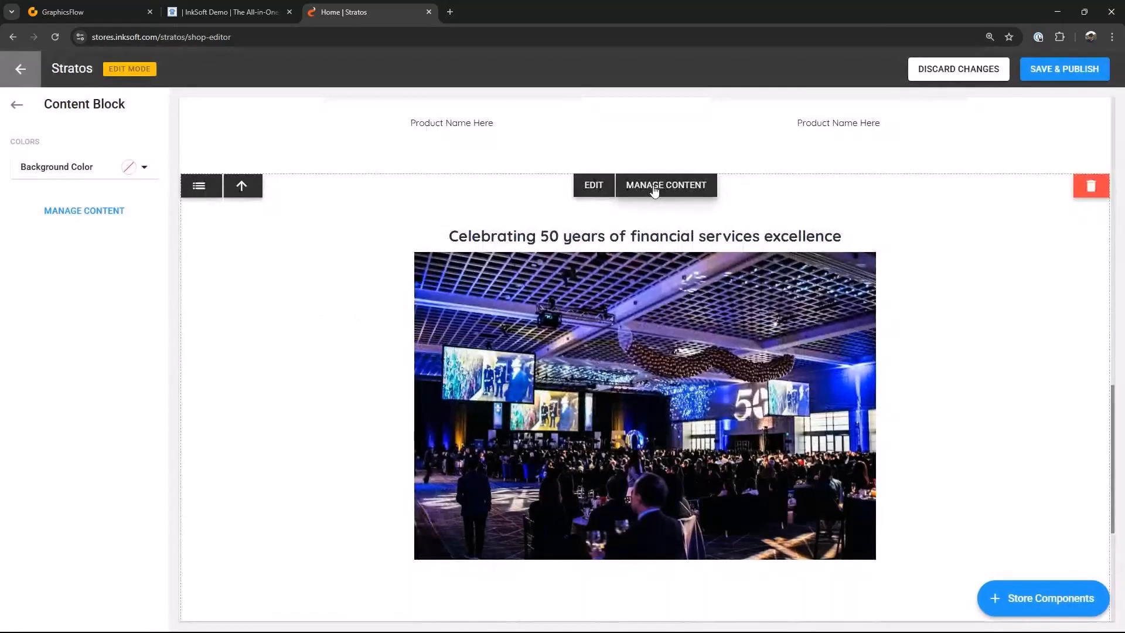
# Step: Set the content block background to light gray (240, 240, 240) and save and publish the store
pyautogui.scroll(-2, 602, 185)
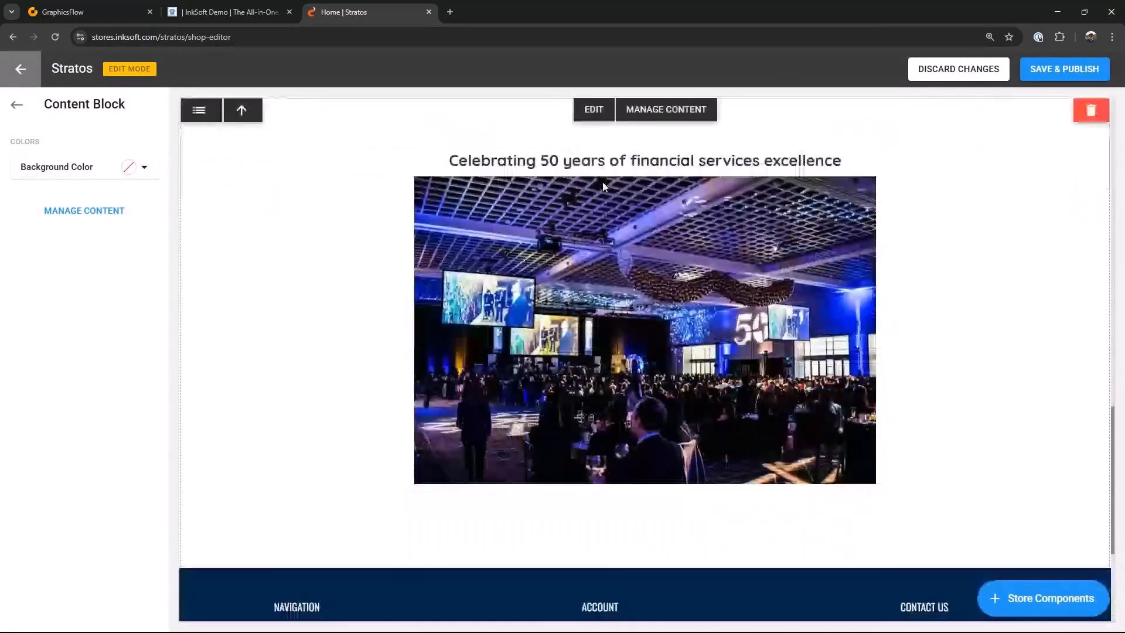
pyautogui.click(145, 166)
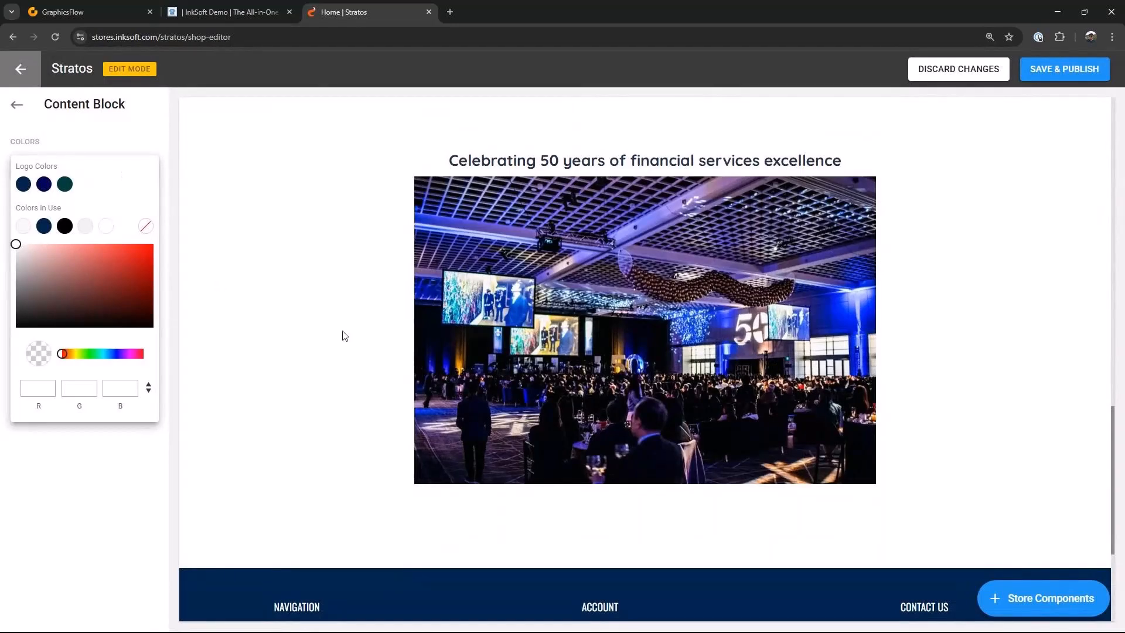
pyautogui.click(84, 226)
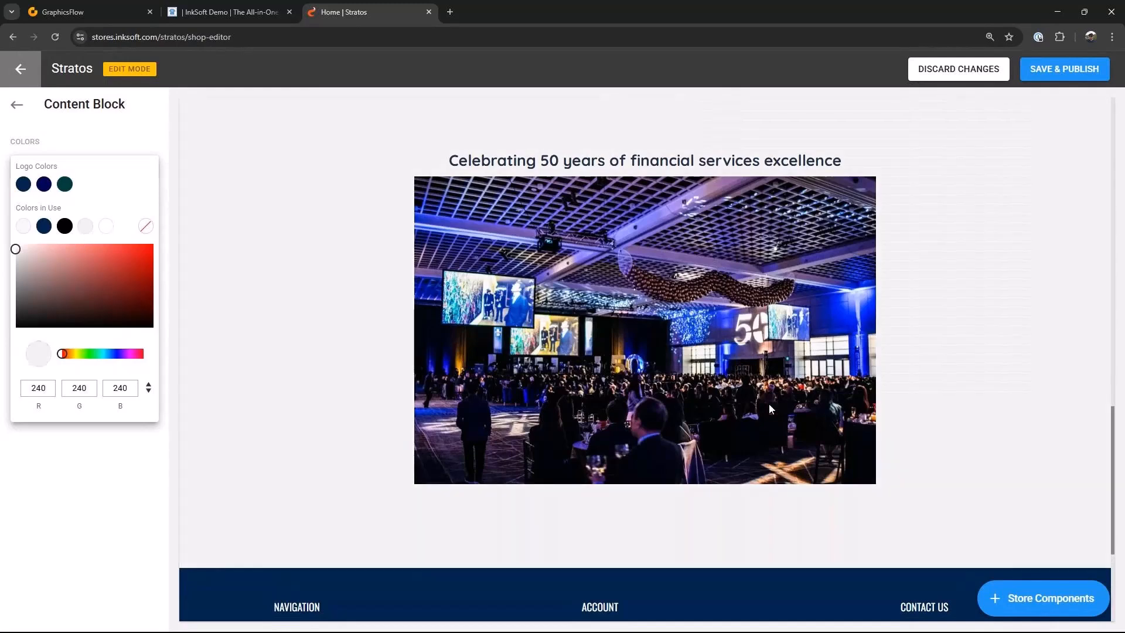
pyautogui.click(1035, 71)
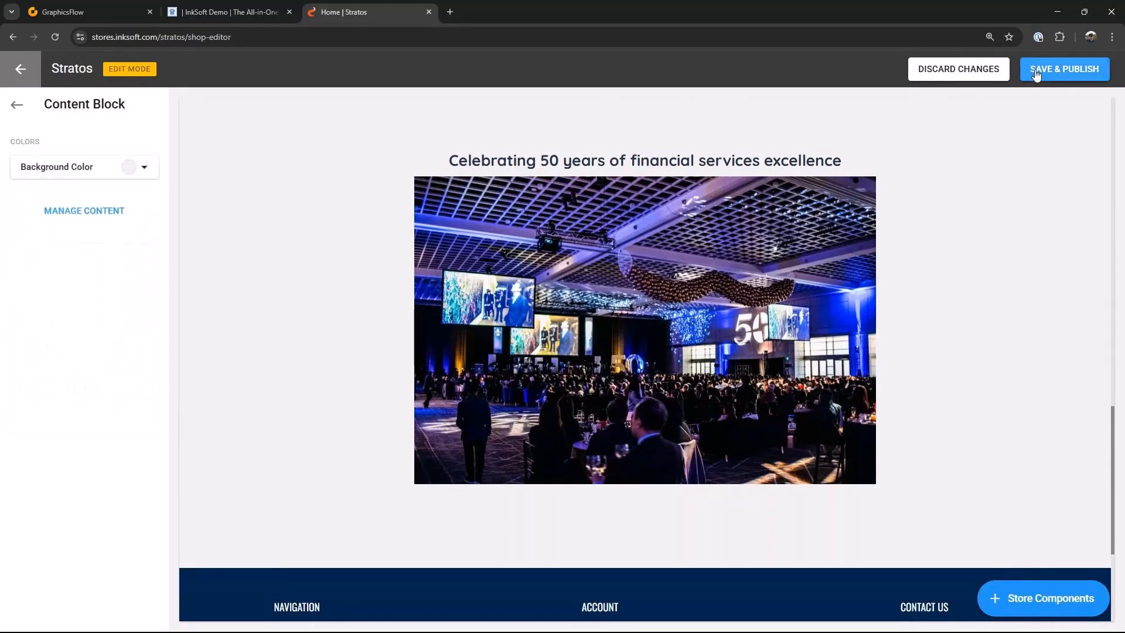
# Step: Save and publish the store, reviewing the home page sections between saves
pyautogui.click(1035, 71)
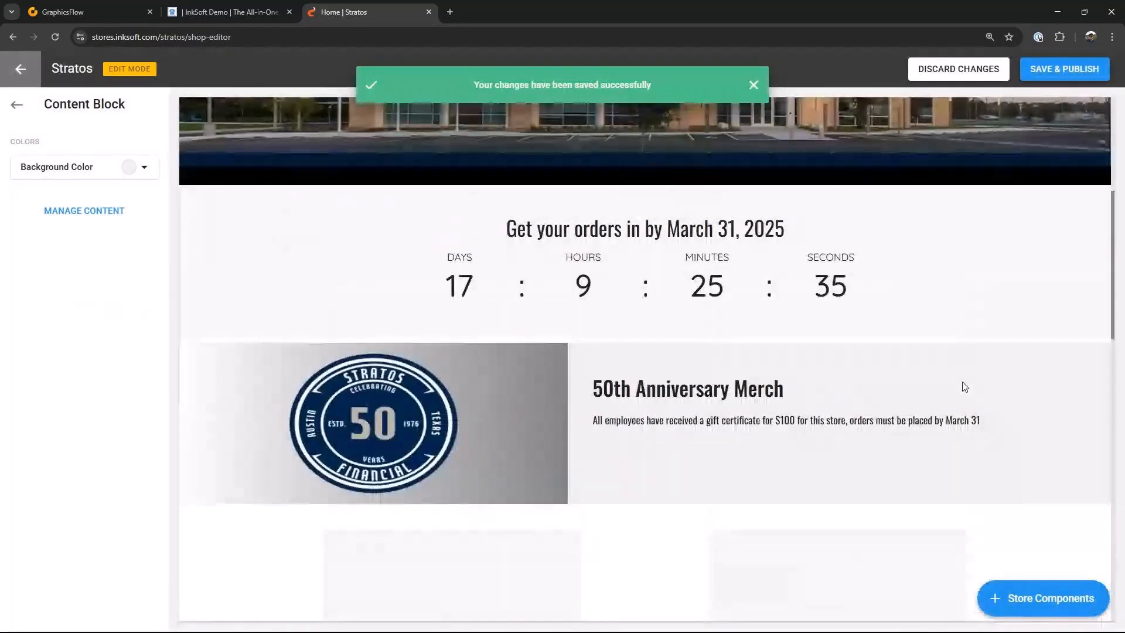
pyautogui.moveTo(965, 386)
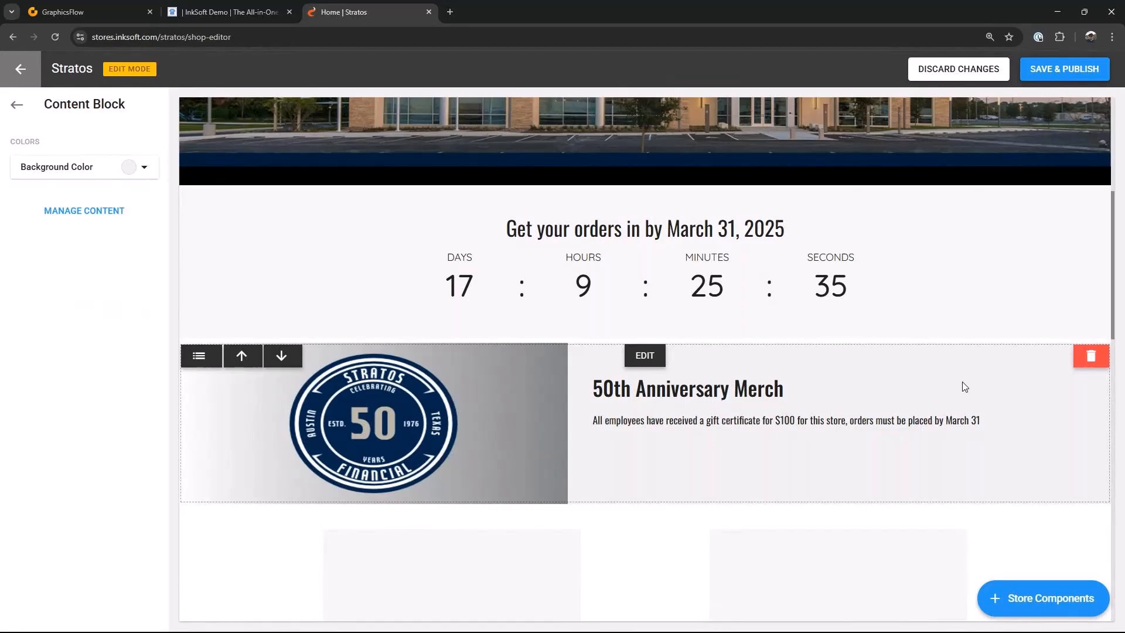
pyautogui.scroll(5, 956, 357)
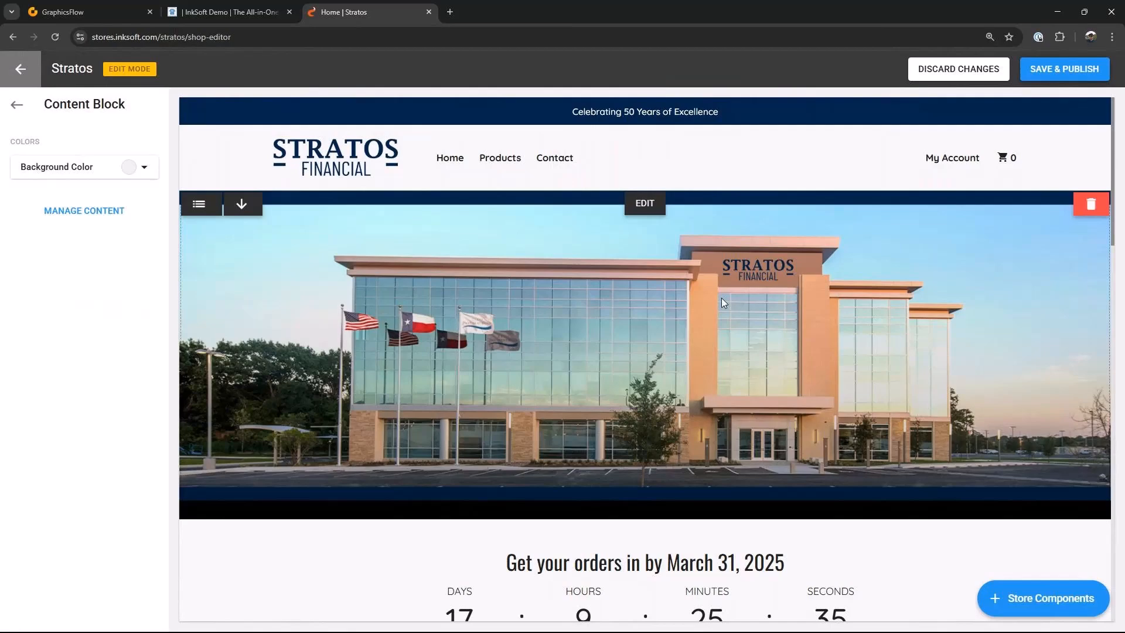
pyautogui.scroll(-4, 730, 298)
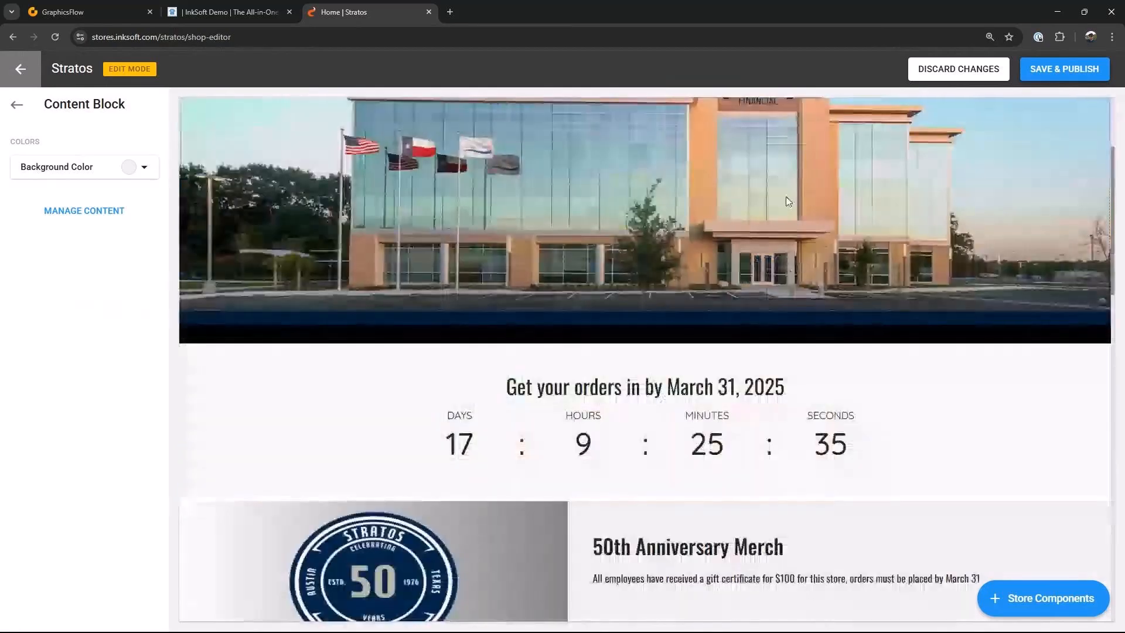
pyautogui.scroll(-10, 775, 293)
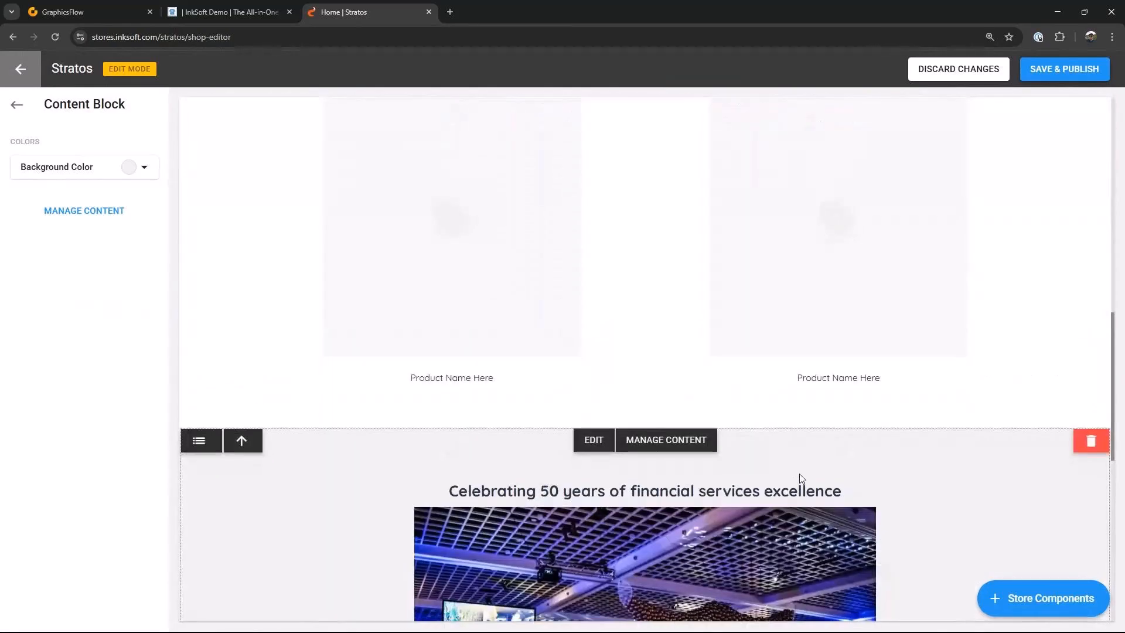
pyautogui.scroll(6, 799, 473)
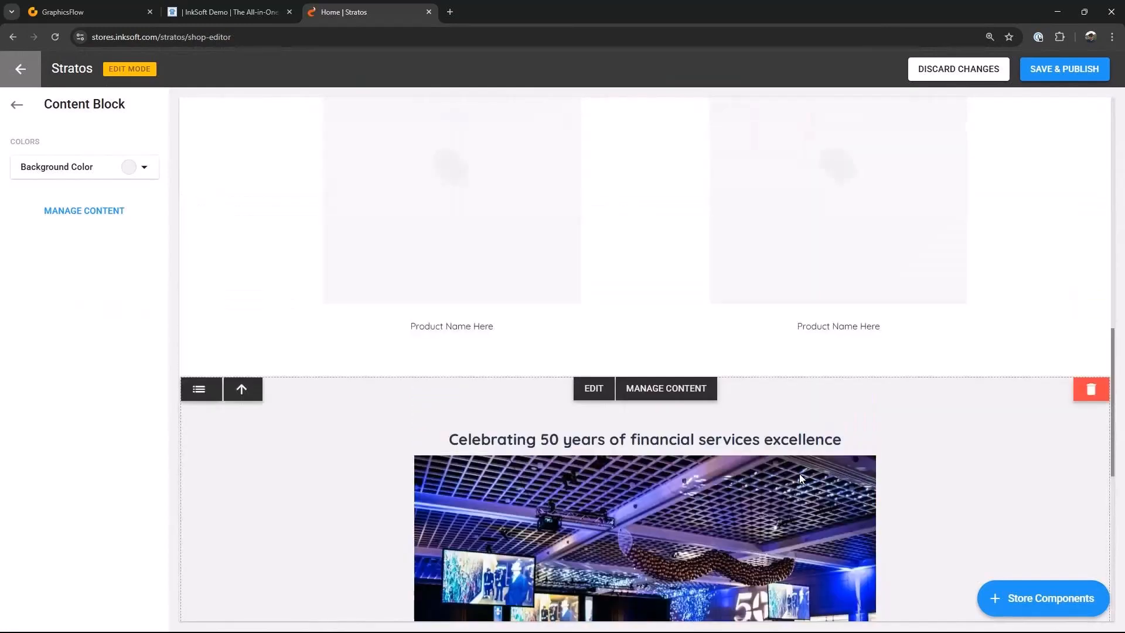
pyautogui.click(1067, 75)
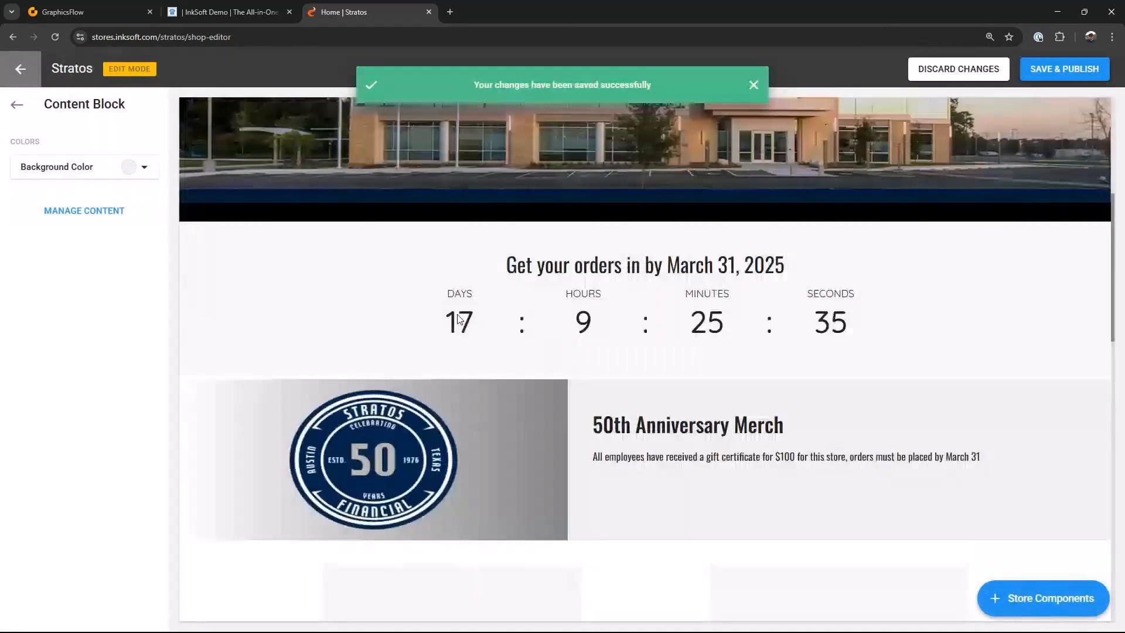
pyautogui.scroll(5, 460, 316)
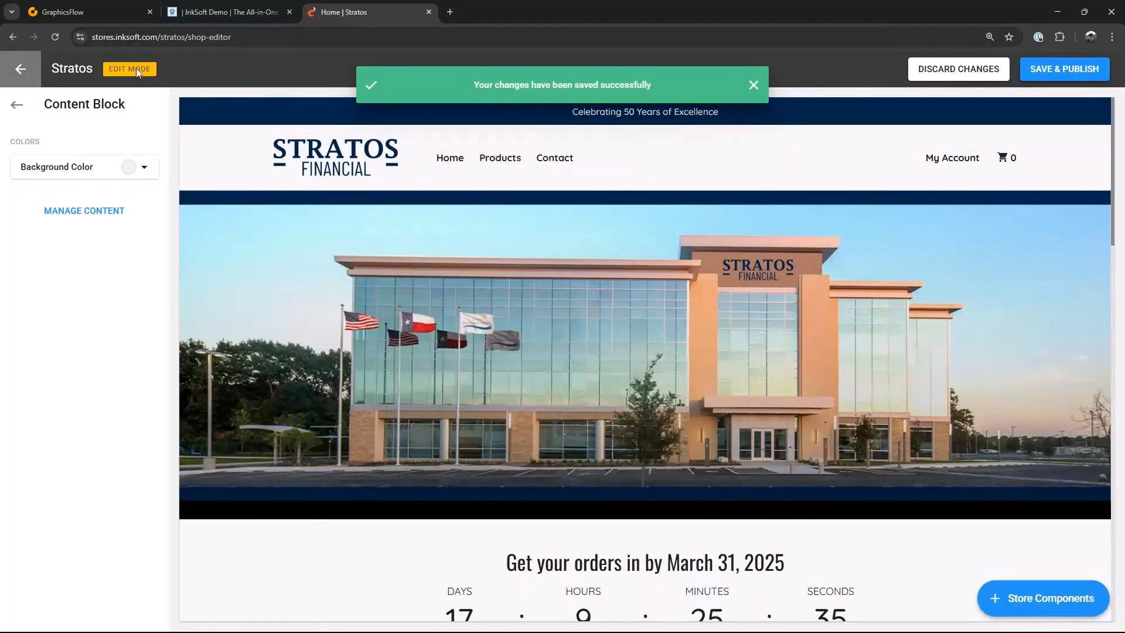
# Step: Leave the shop editor and upload Stratos Patch 01 as print artwork in the store admin's Art section
pyautogui.click(21, 71)
pyautogui.click(59, 69)
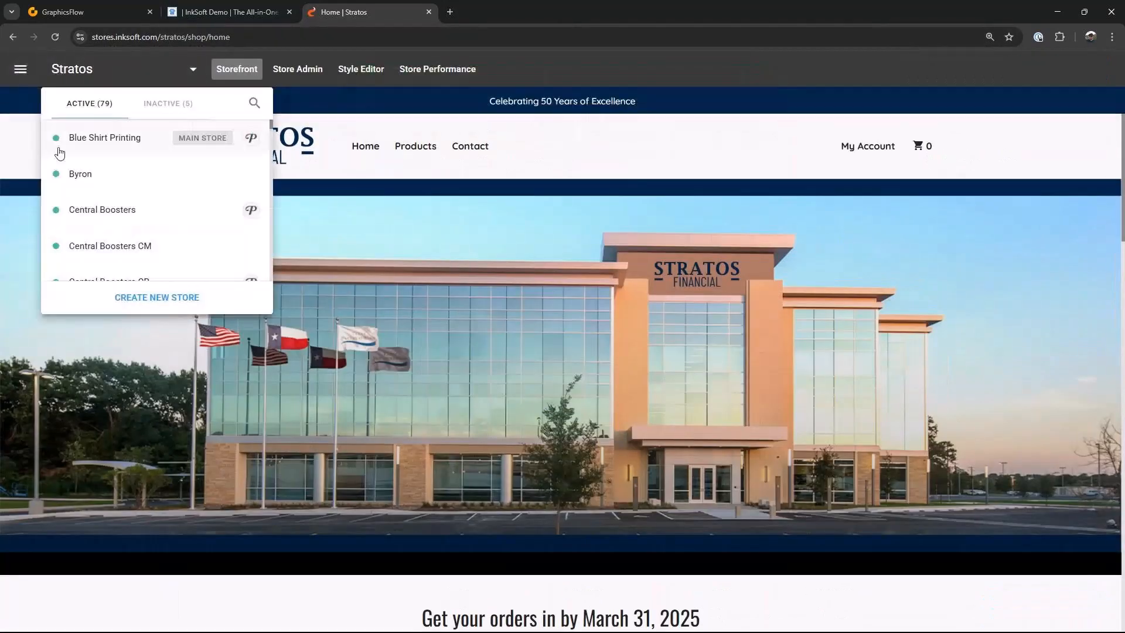
pyautogui.click(297, 69)
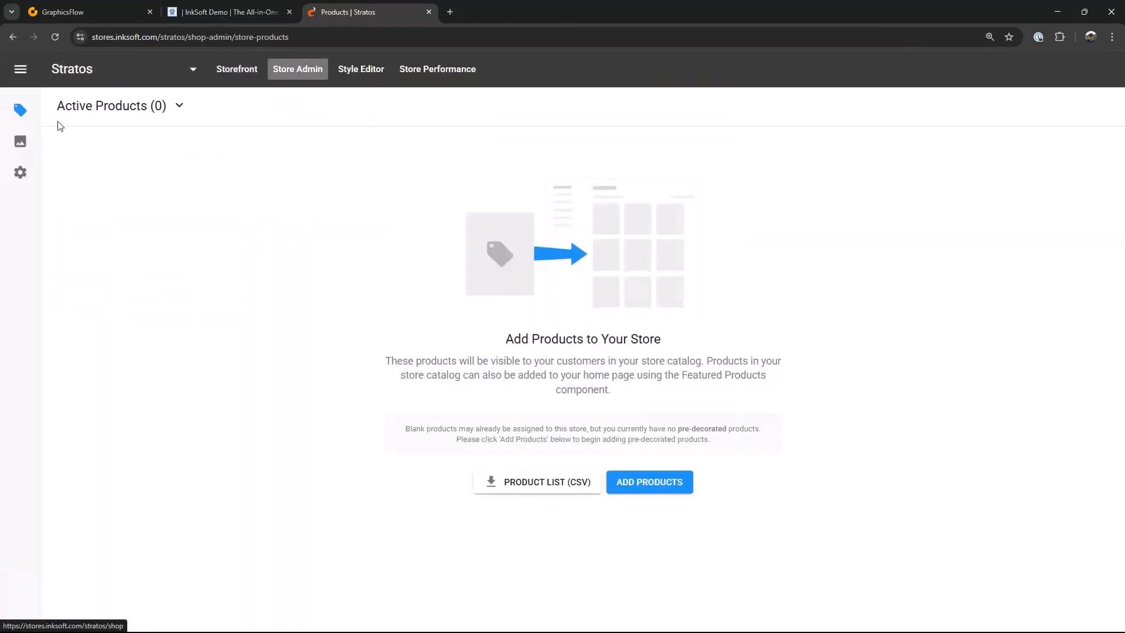
pyautogui.click(22, 142)
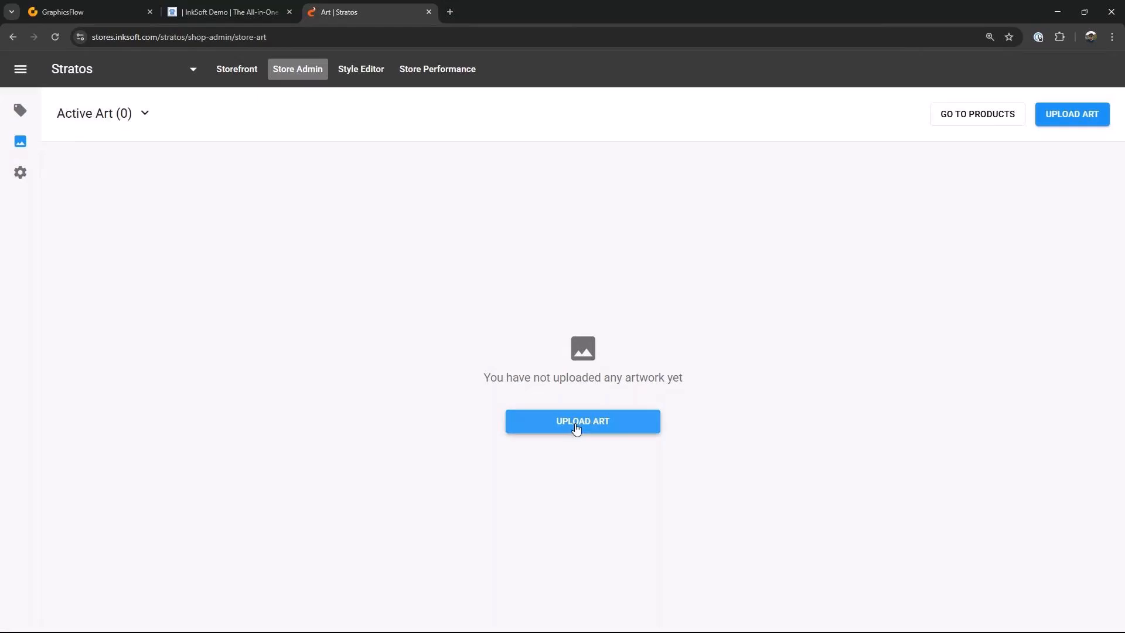
pyautogui.click(591, 424)
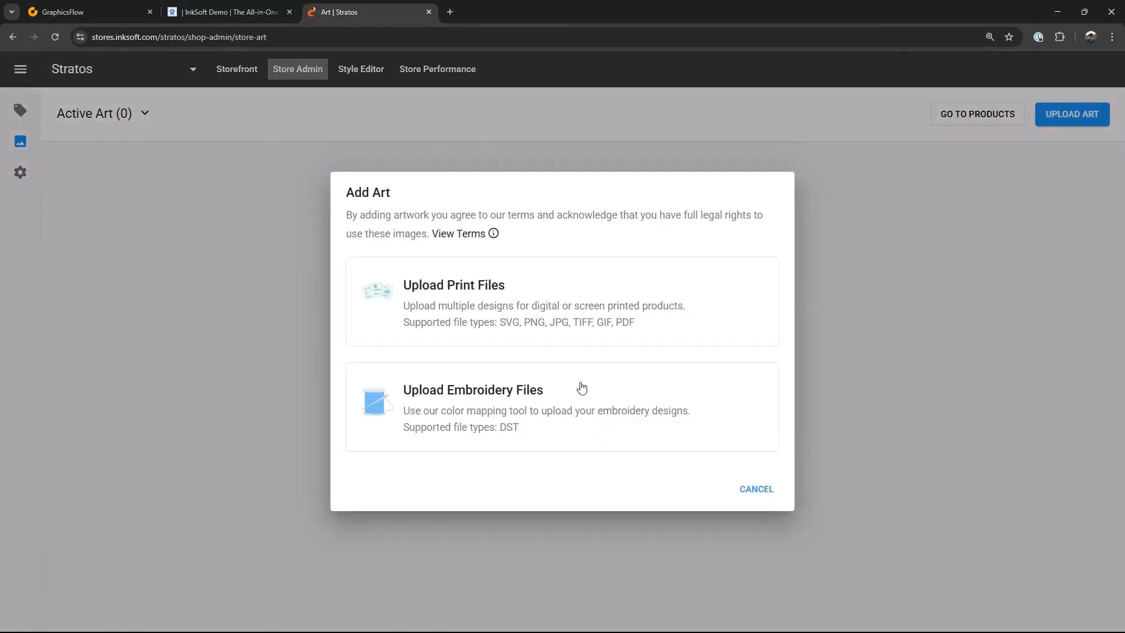
pyautogui.click(486, 292)
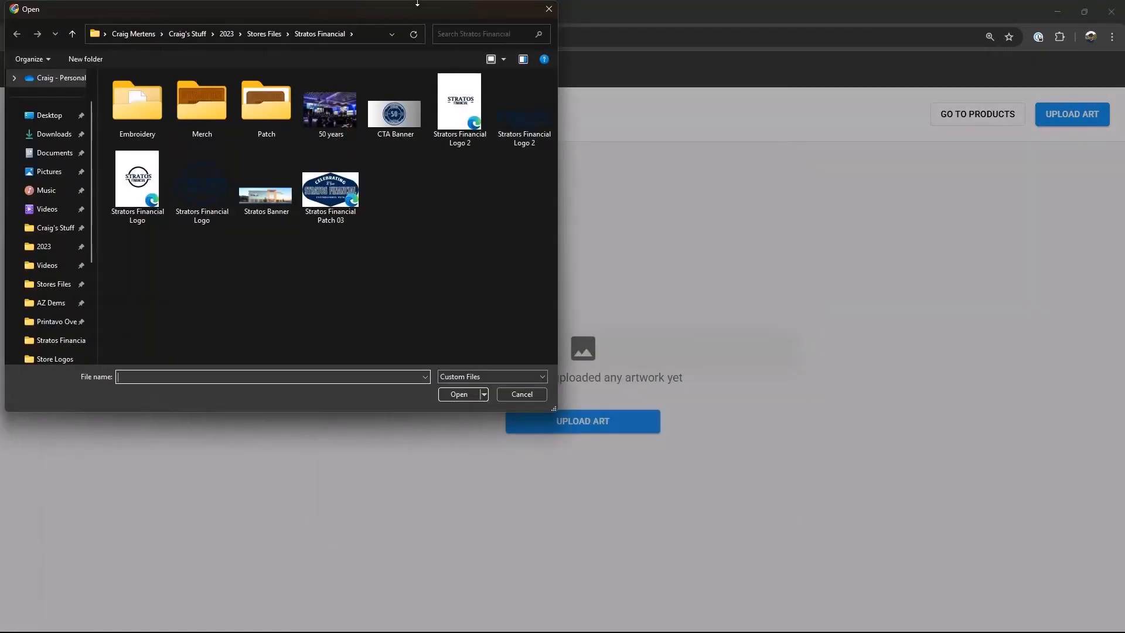
pyautogui.doubleClick(278, 106)
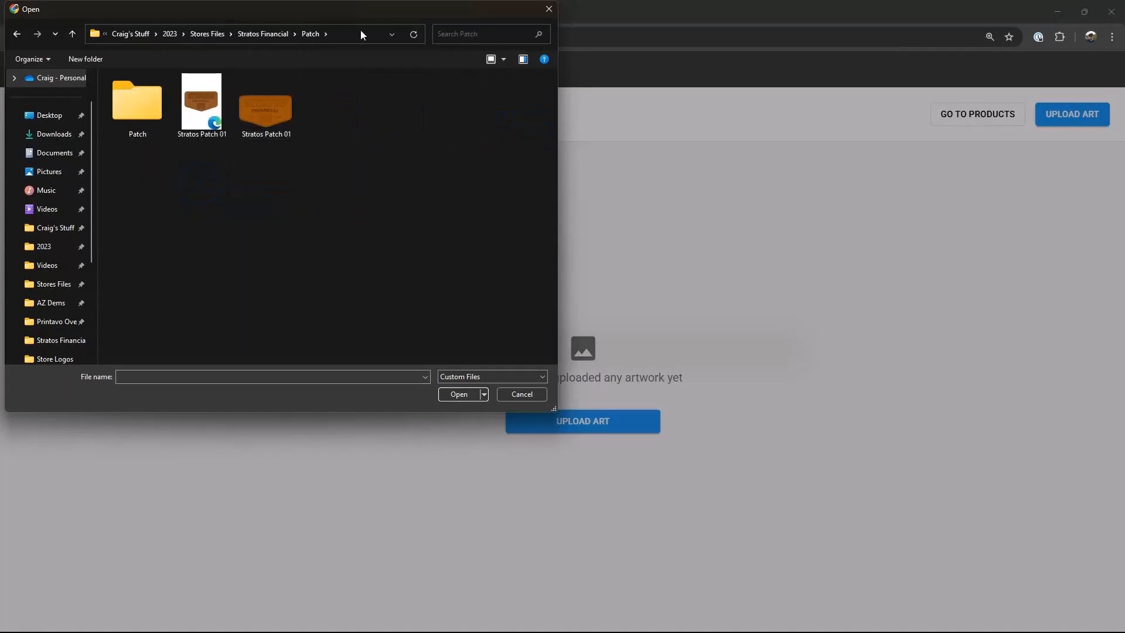
pyautogui.click(206, 103)
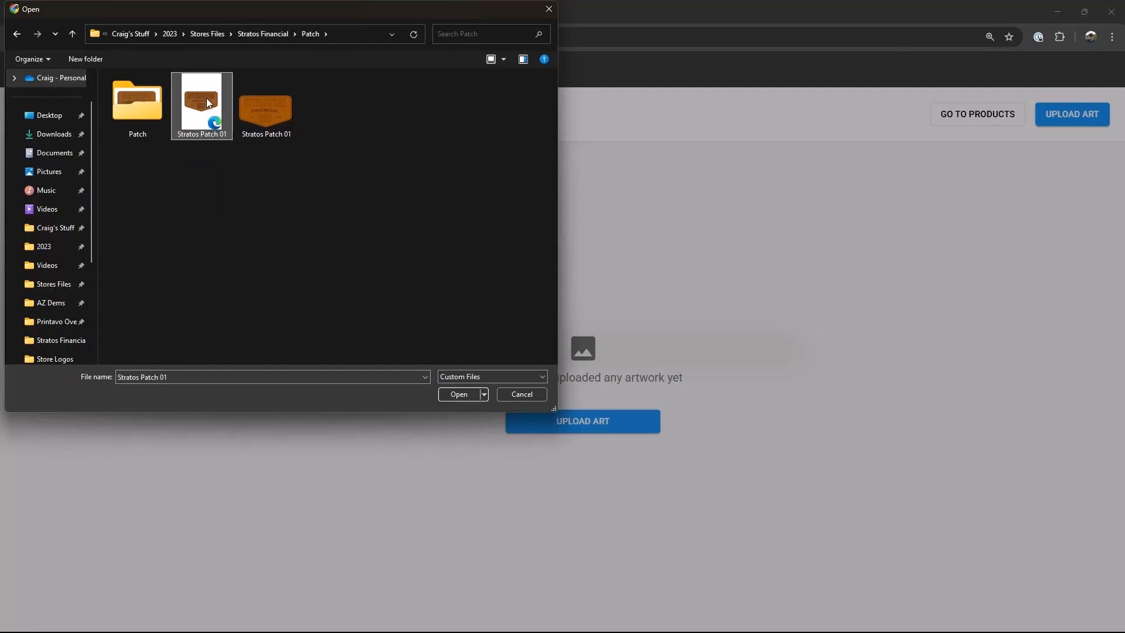
pyautogui.click(470, 399)
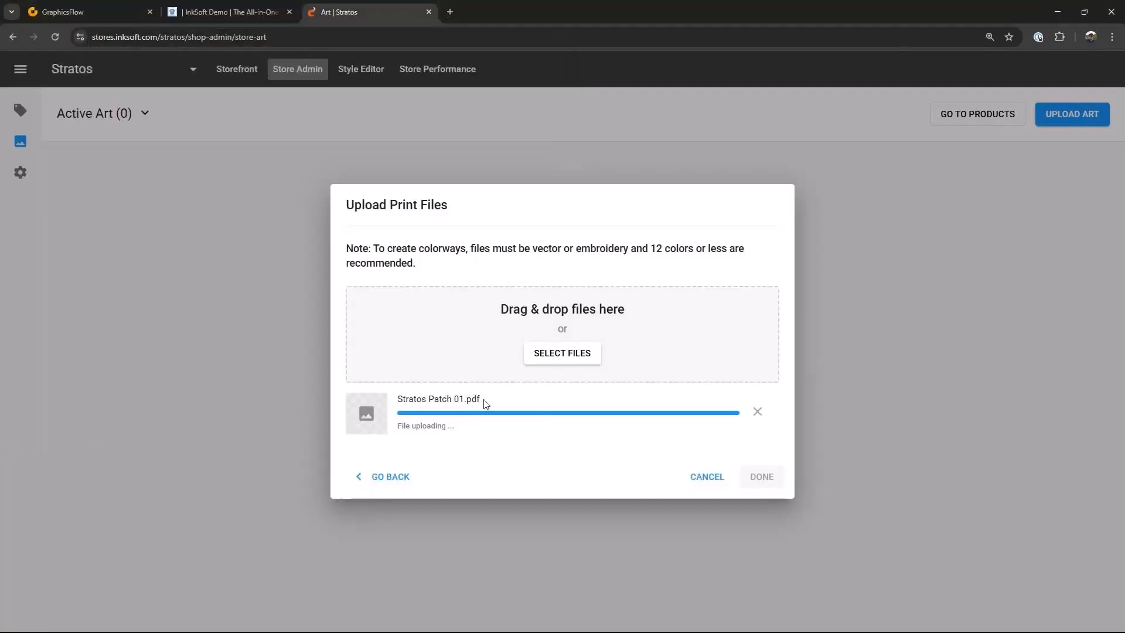
pyautogui.click(750, 484)
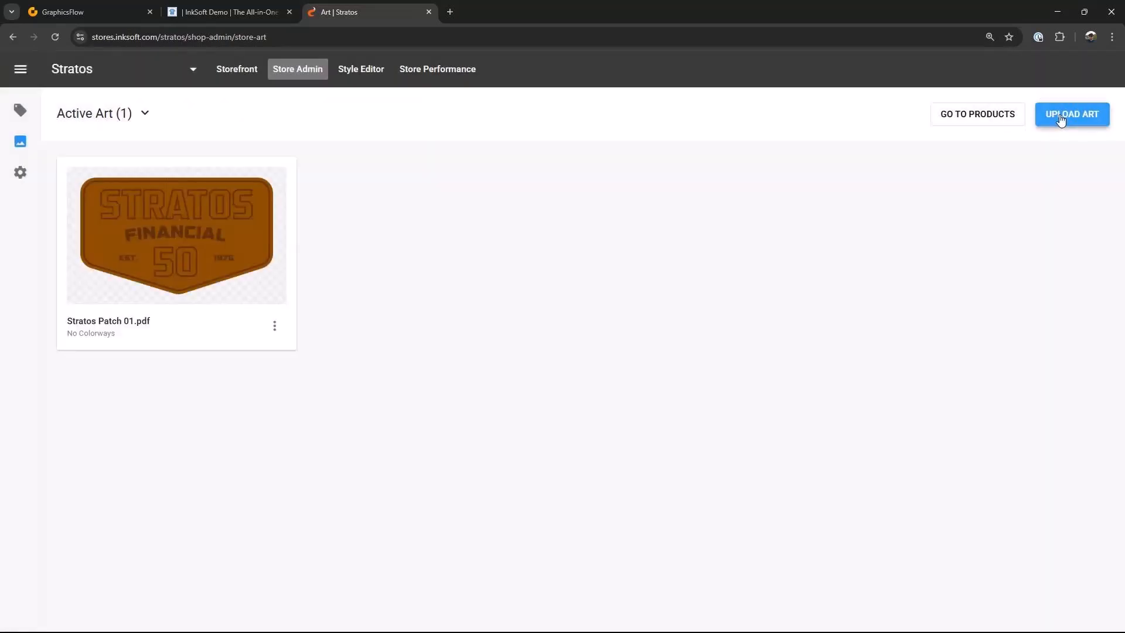
# Step: Upload Stratos Athletic 01, Stratos Crest 01 and Stratos Vintage 01 from the Merch folder as print artwork
pyautogui.click(1061, 120)
pyautogui.click(471, 295)
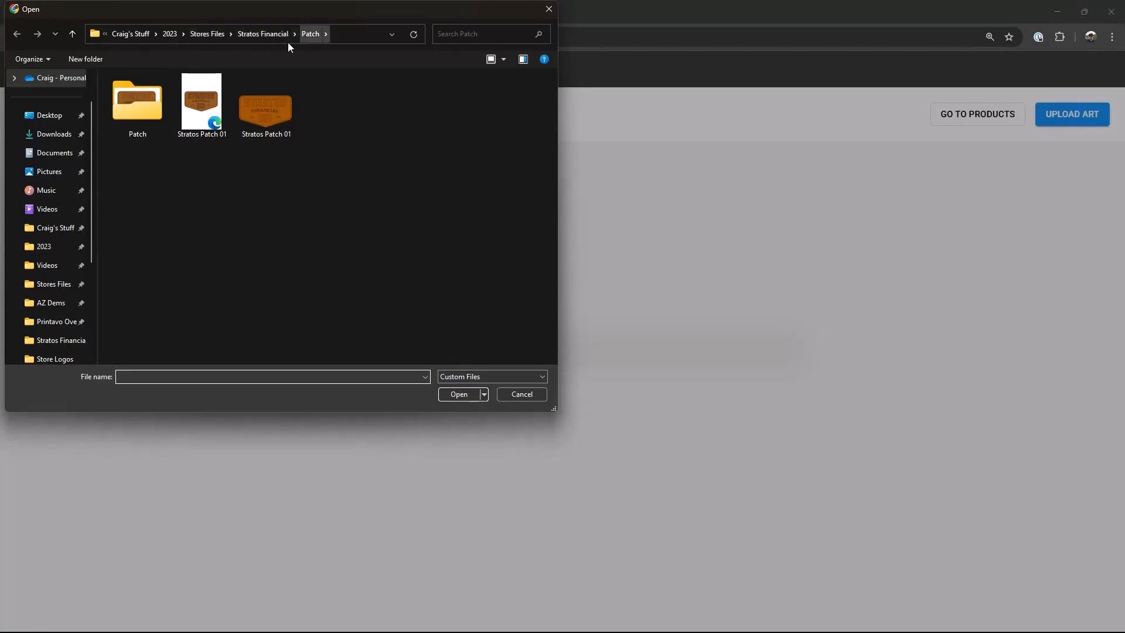
pyautogui.click(263, 34)
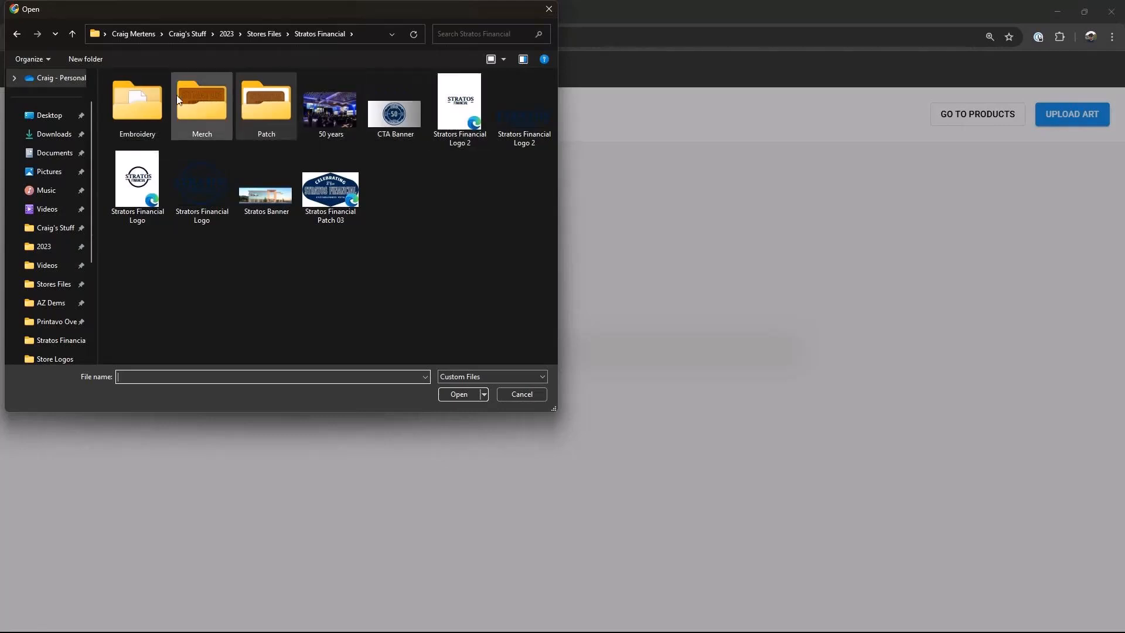
pyautogui.doubleClick(213, 105)
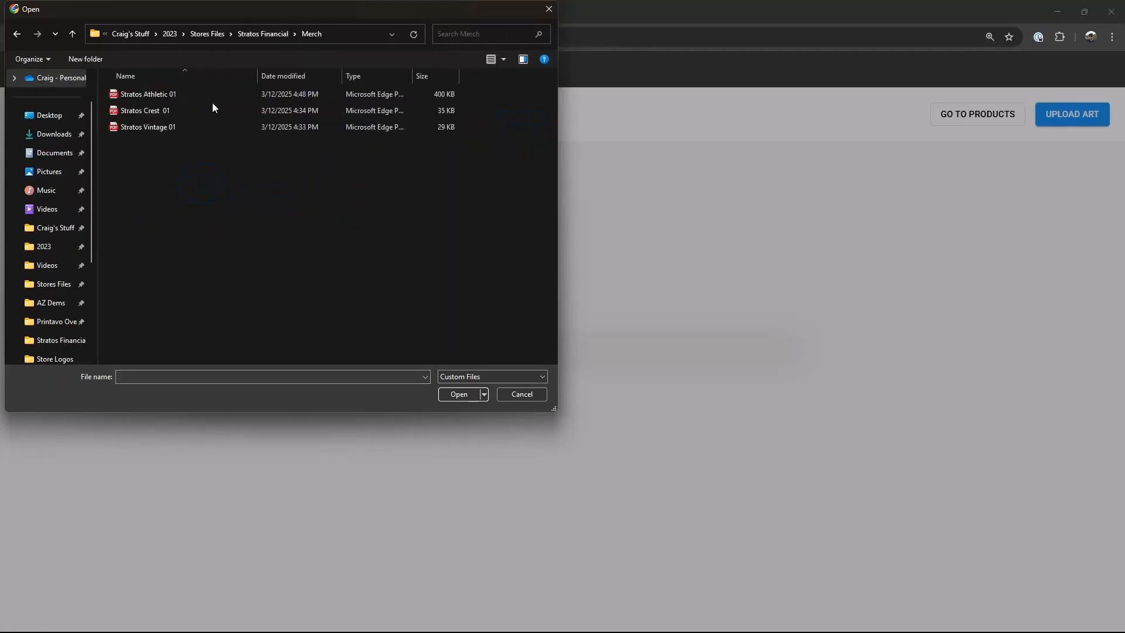
pyautogui.click(143, 94)
pyautogui.keyDown('ctrl'); pyautogui.click(135, 109); pyautogui.keyUp('ctrl')
pyautogui.keyDown('ctrl'); pyautogui.click(131, 127); pyautogui.keyUp('ctrl')
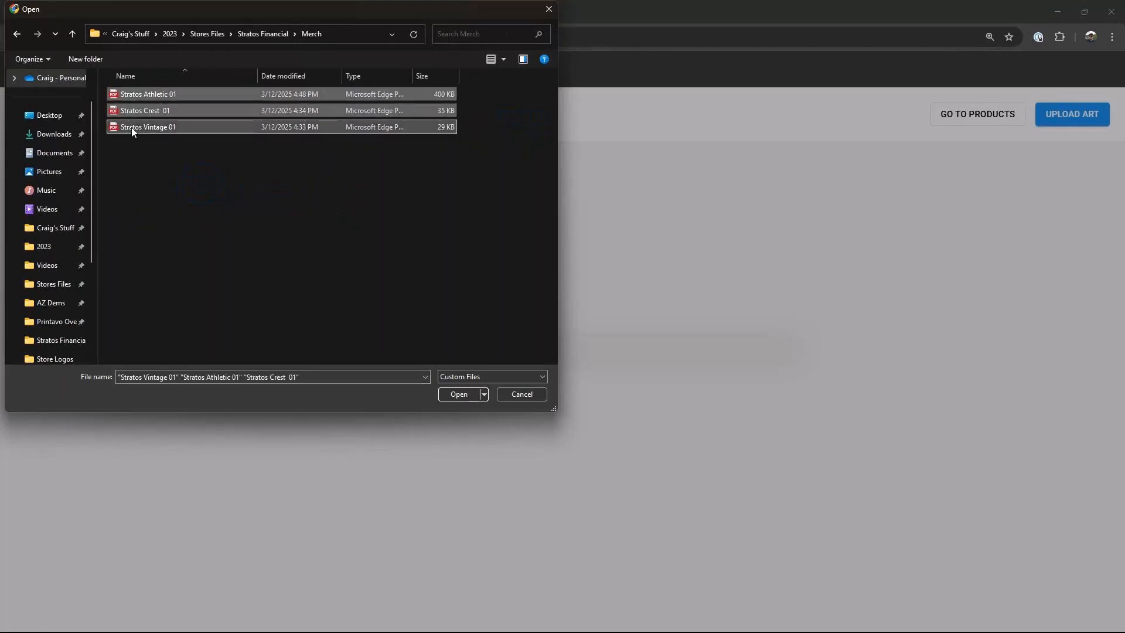
pyautogui.click(460, 395)
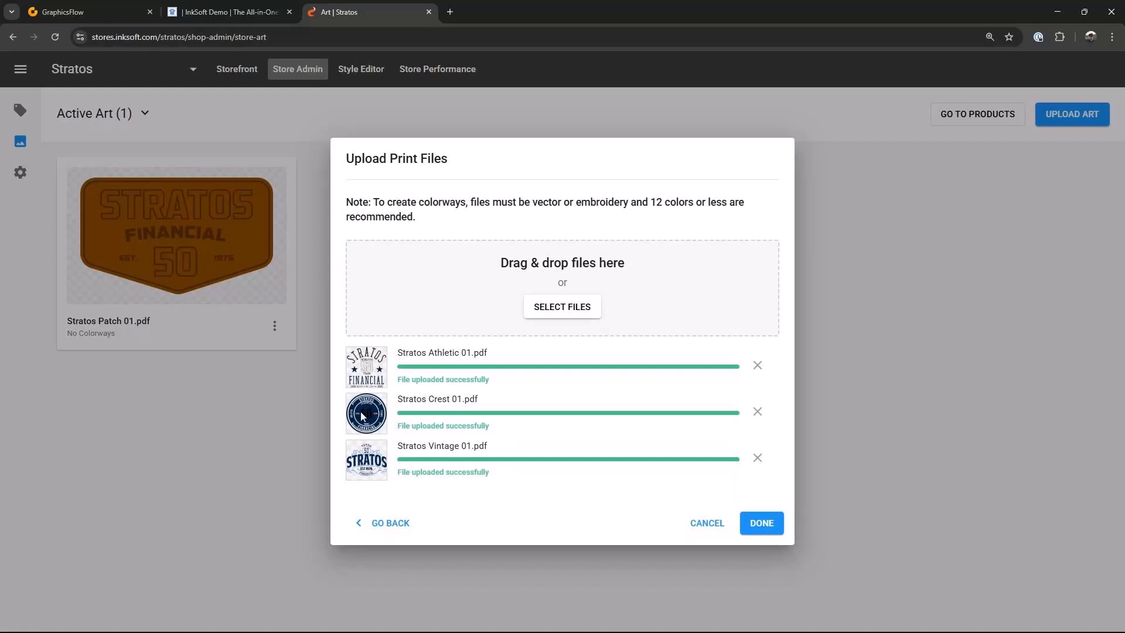
pyautogui.click(765, 526)
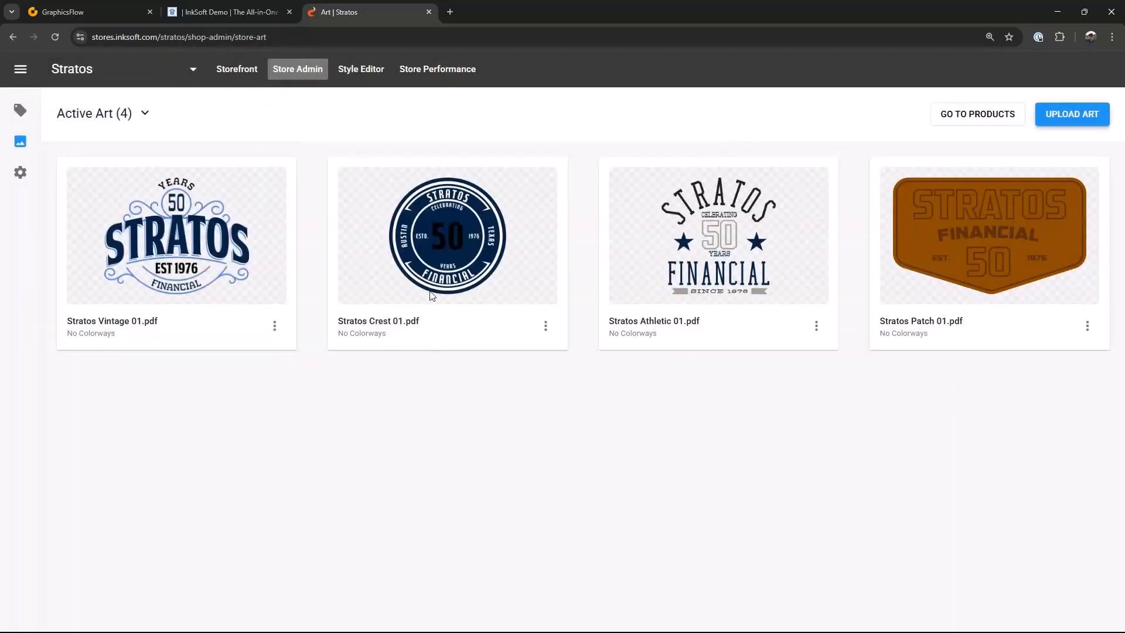
# Step: Start an embroidery upload and open the Stratos 50 Years file from the Embroidery folder
pyautogui.click(1058, 122)
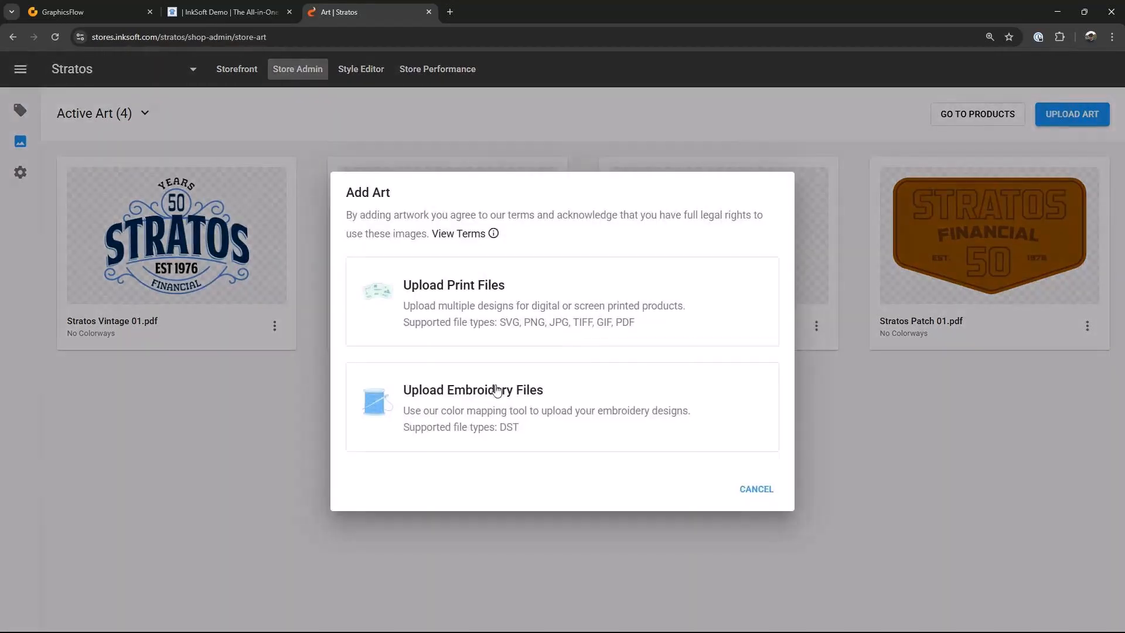
pyautogui.click(464, 406)
pyautogui.moveTo(334, 17); pyautogui.dragTo(618, 110)
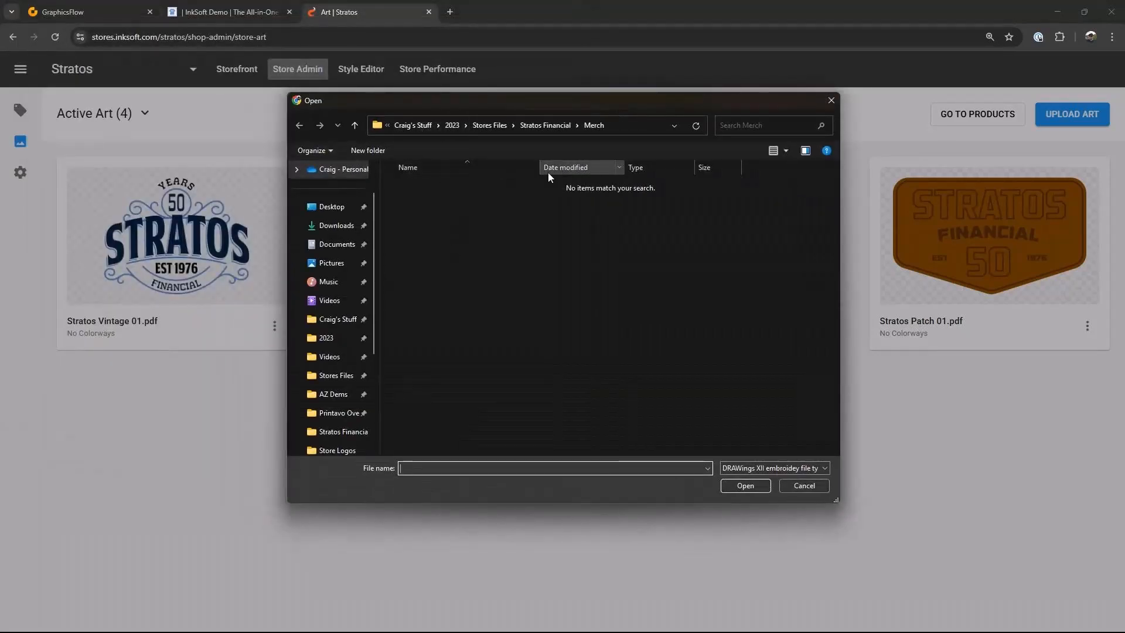
pyautogui.click(486, 126)
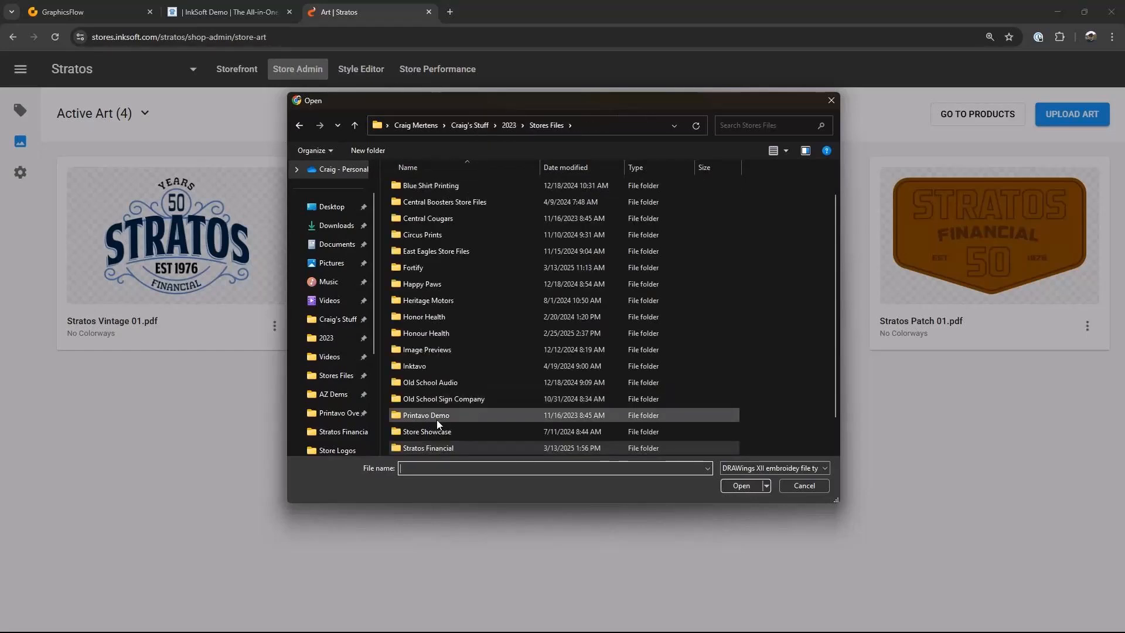
pyautogui.doubleClick(427, 447)
pyautogui.doubleClick(416, 198)
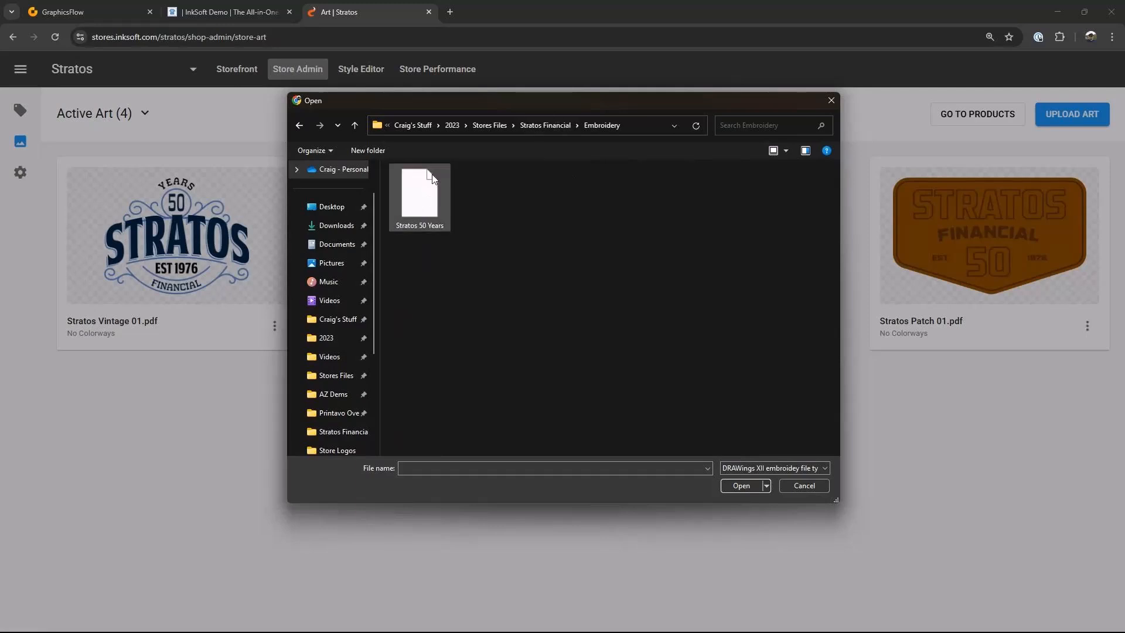
pyautogui.click(431, 189)
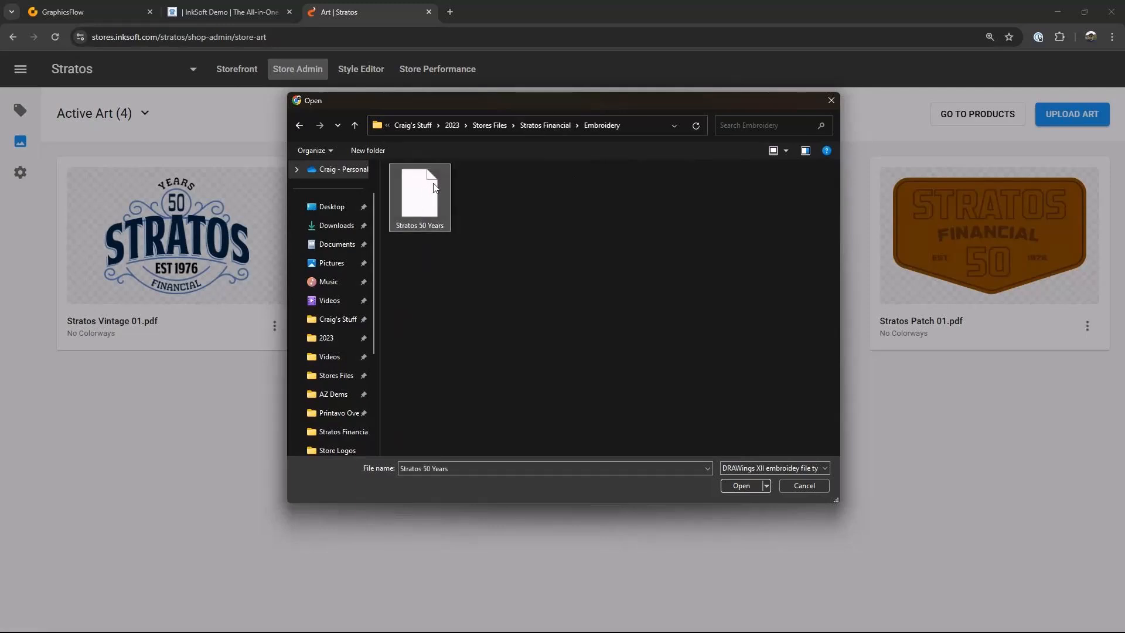
pyautogui.click(741, 487)
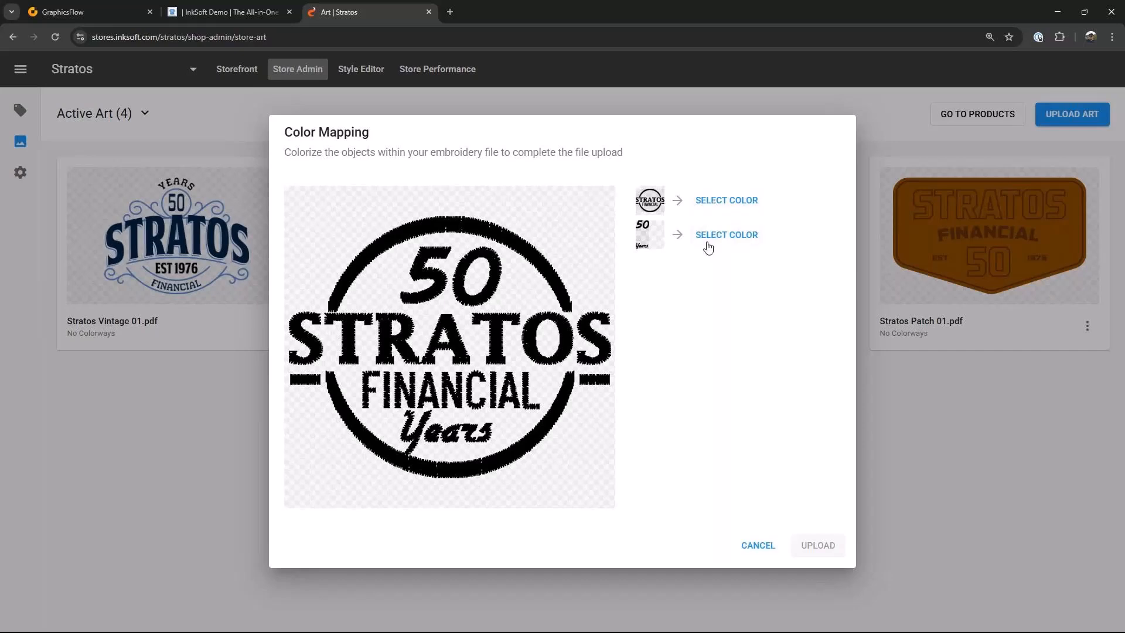
# Step: Map the circle and 'STRATOS FINANCIAL' object to Isacord Poly thread 0003 Ghost White
pyautogui.click(726, 202)
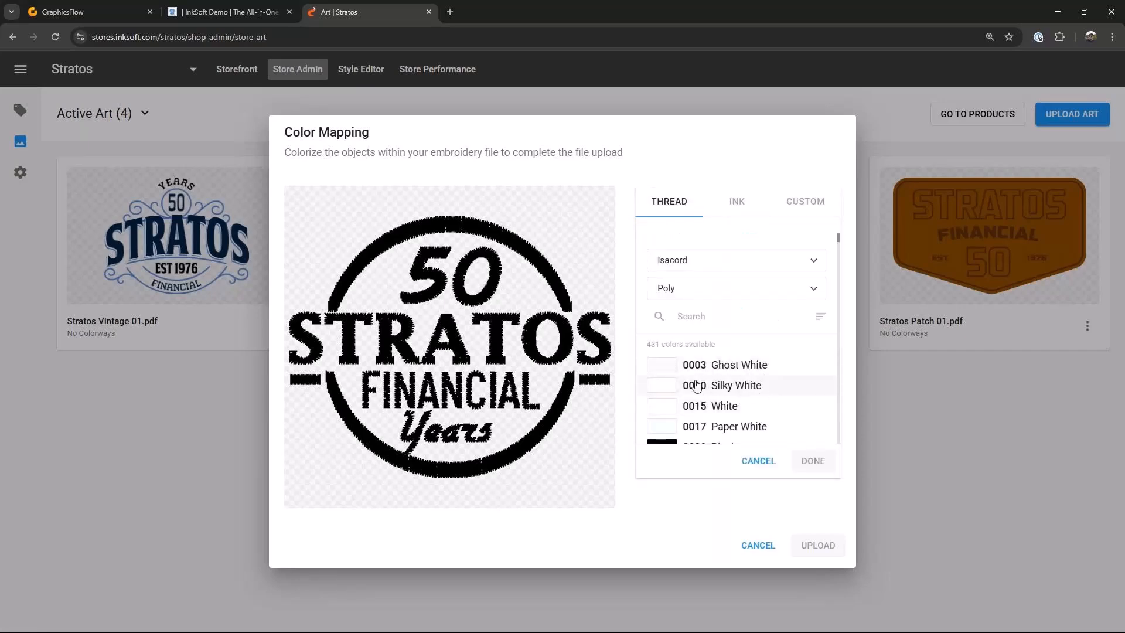
pyautogui.click(666, 367)
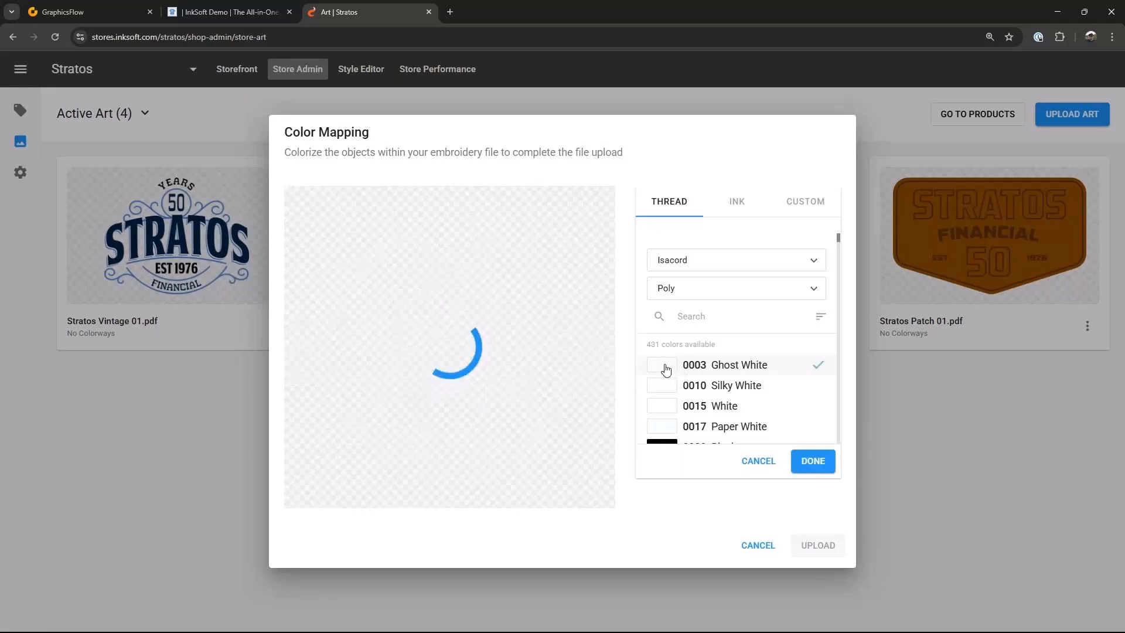
pyautogui.click(811, 461)
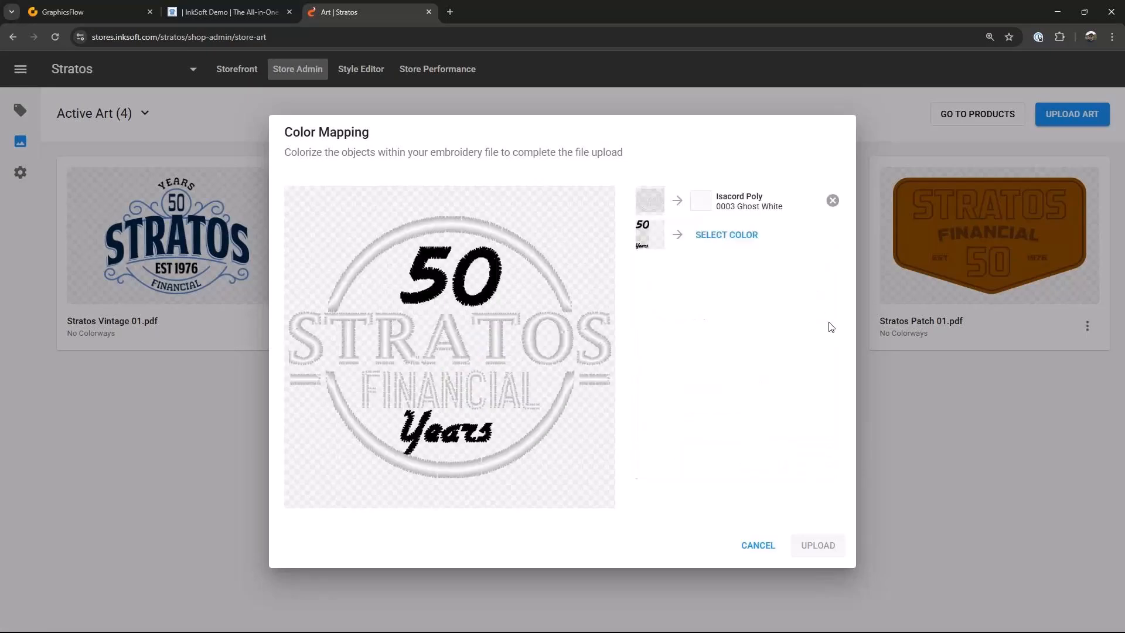
# Step: Map the '50' and 'Years' text object to Isacord Poly thread 3151 Blue Dawn and upload the embroidery file
pyautogui.click(740, 247)
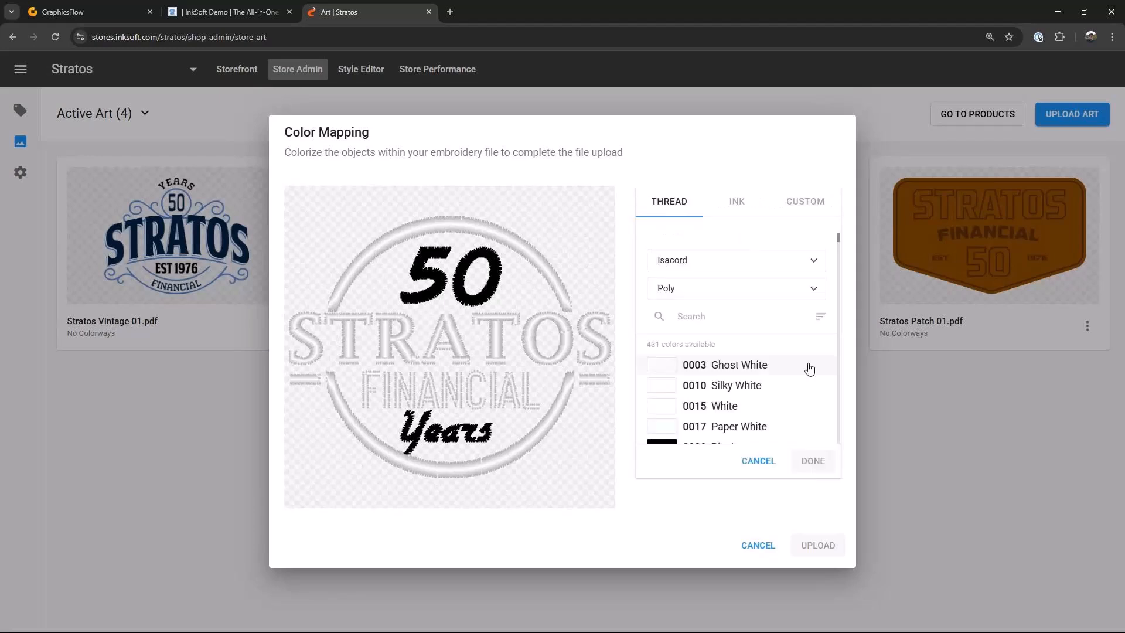
pyautogui.scroll(-5, 779, 384)
pyautogui.scroll(4, 779, 385)
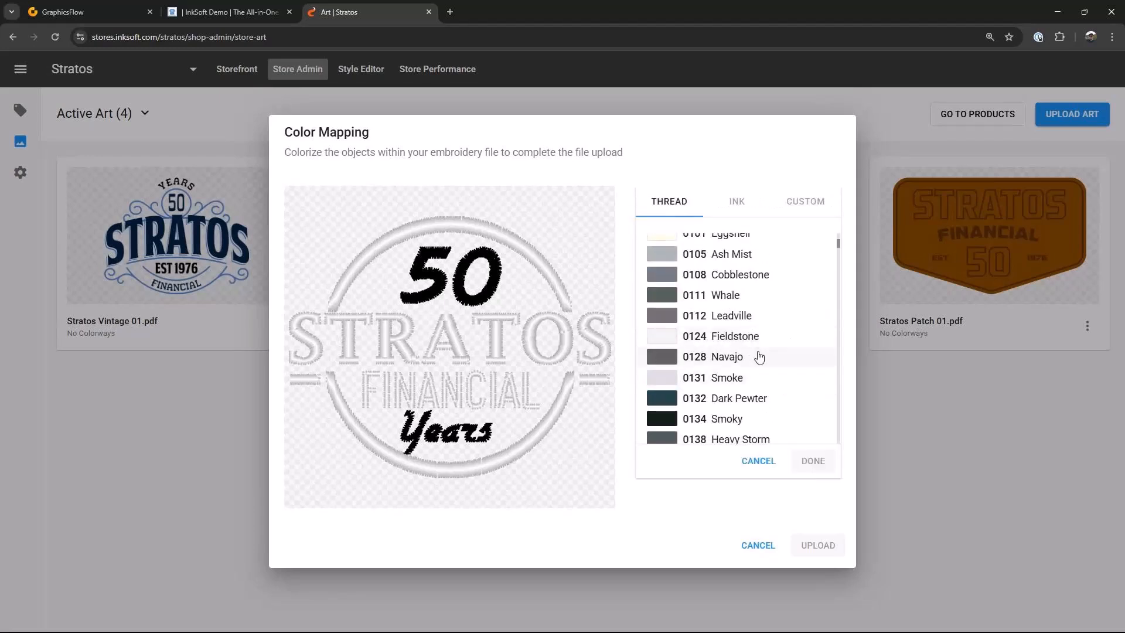
pyautogui.scroll(-1, 703, 387)
pyautogui.click(671, 344)
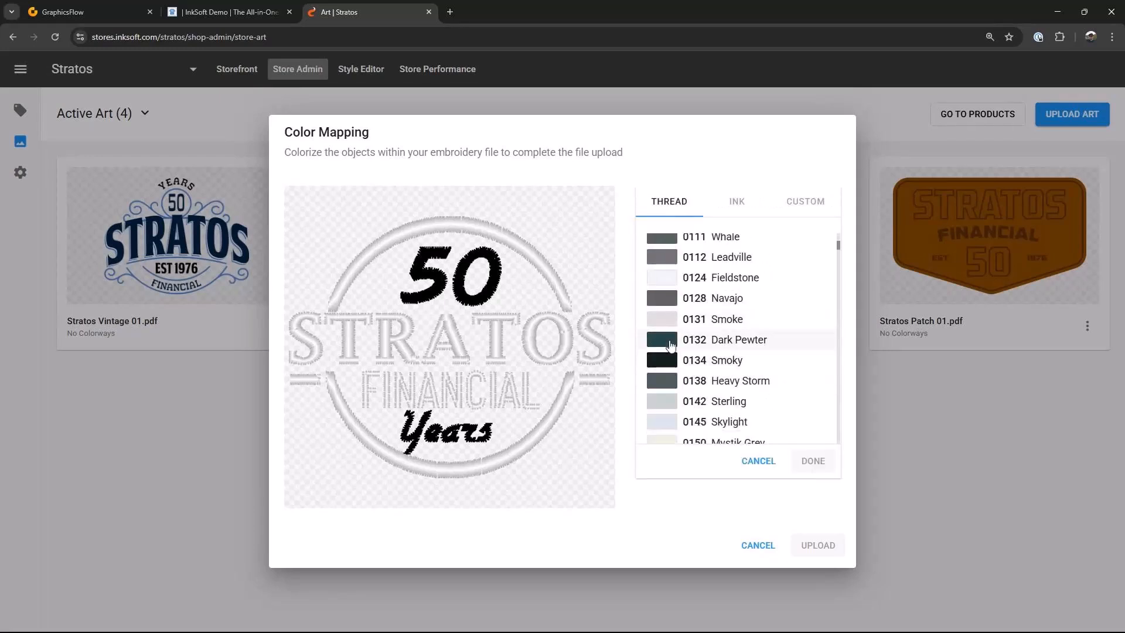
pyautogui.scroll(-5, 708, 363)
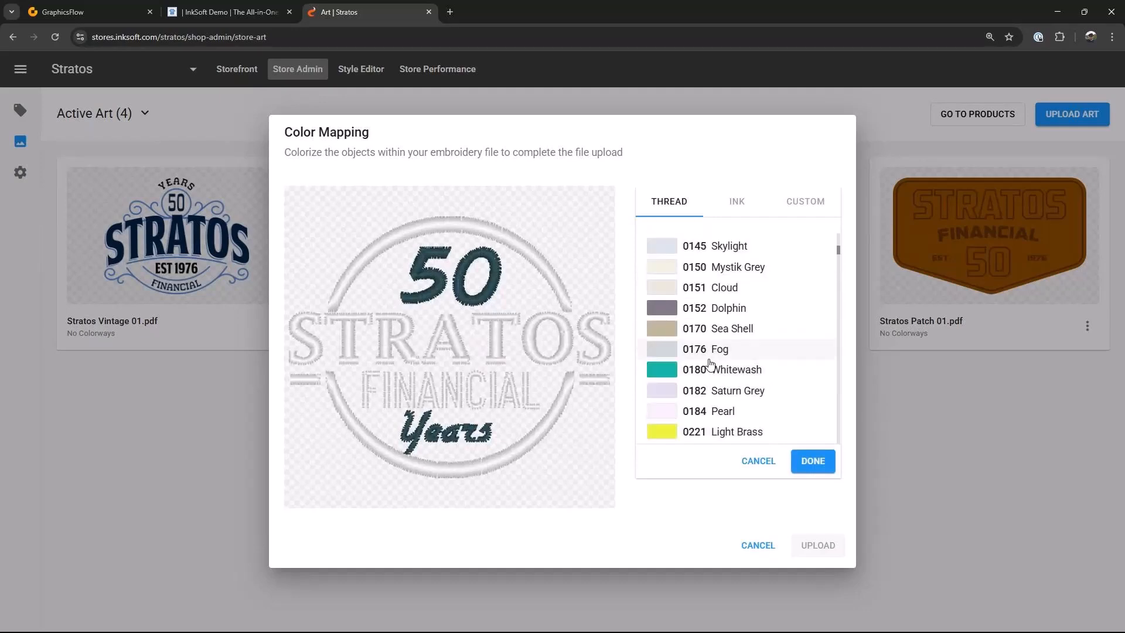
pyautogui.scroll(-10, 711, 365)
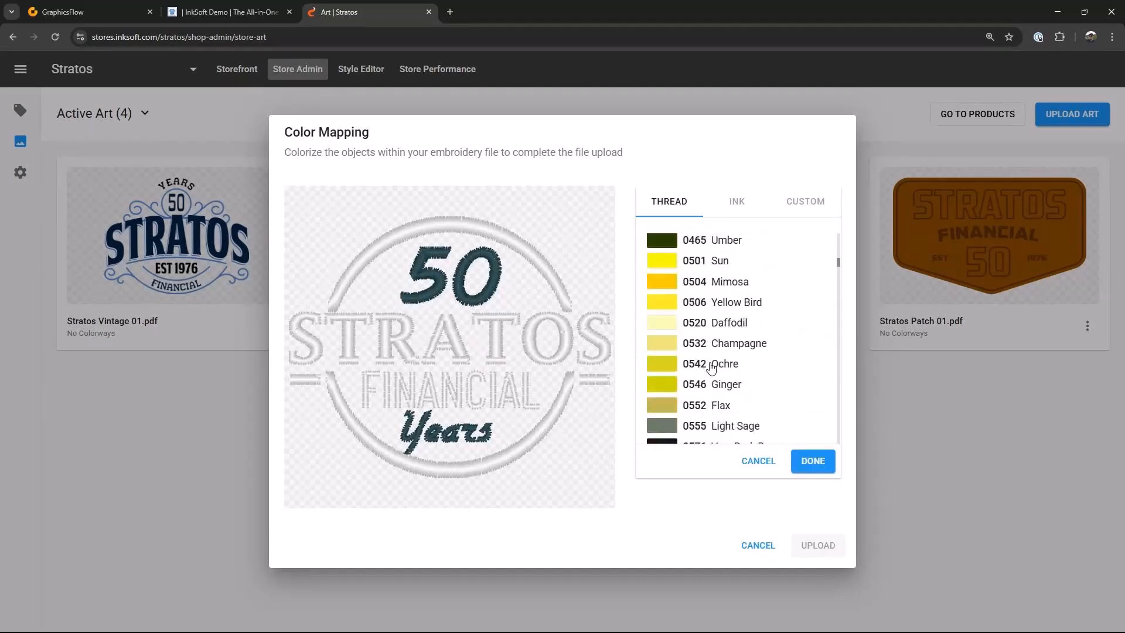
pyautogui.scroll(-10, 711, 367)
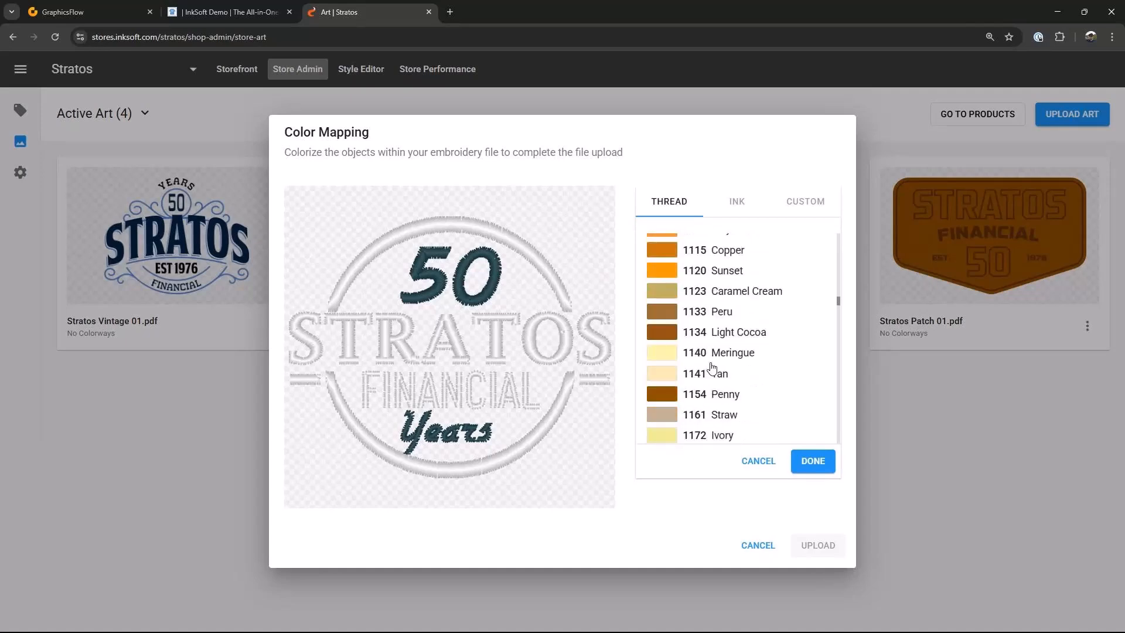
pyautogui.scroll(-10, 711, 368)
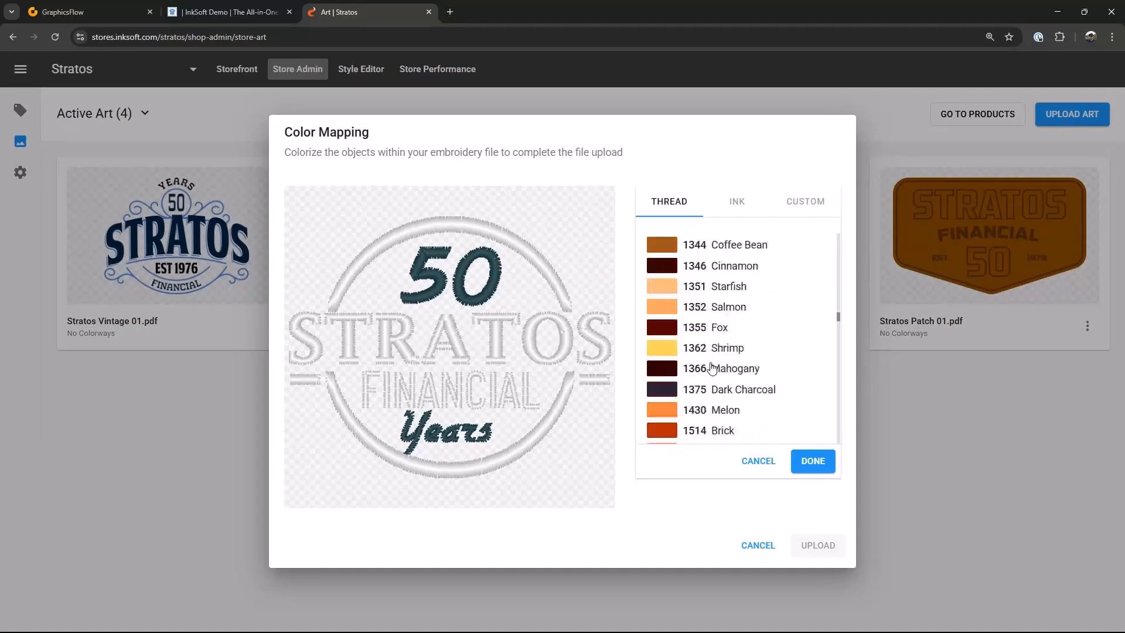
pyautogui.scroll(-10, 712, 368)
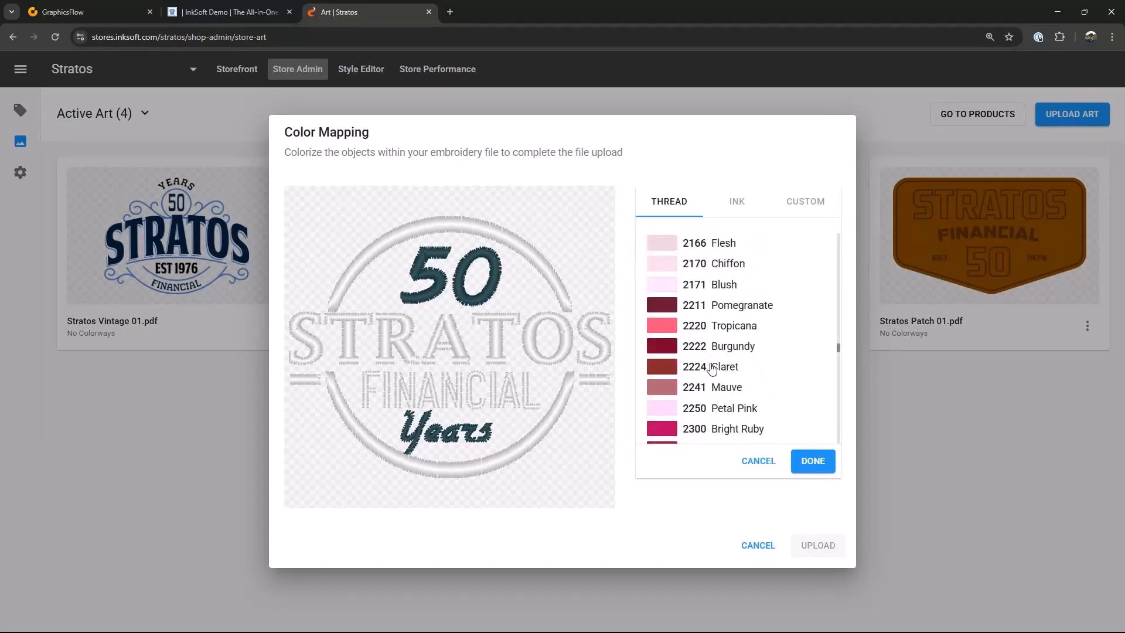
pyautogui.scroll(-10, 711, 368)
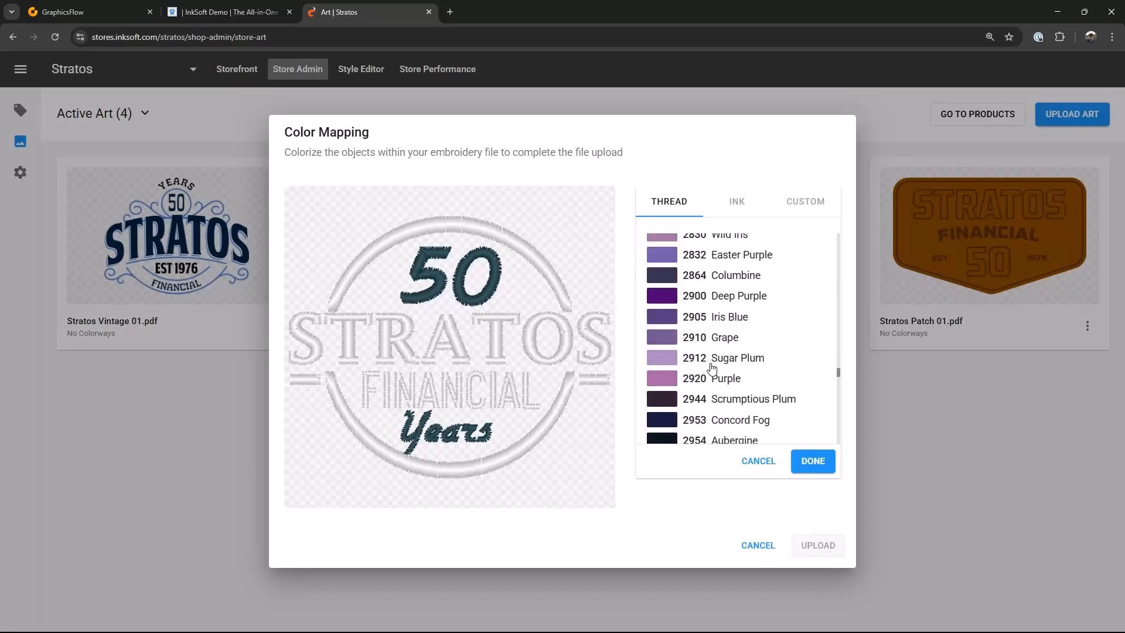
pyautogui.scroll(-2, 711, 368)
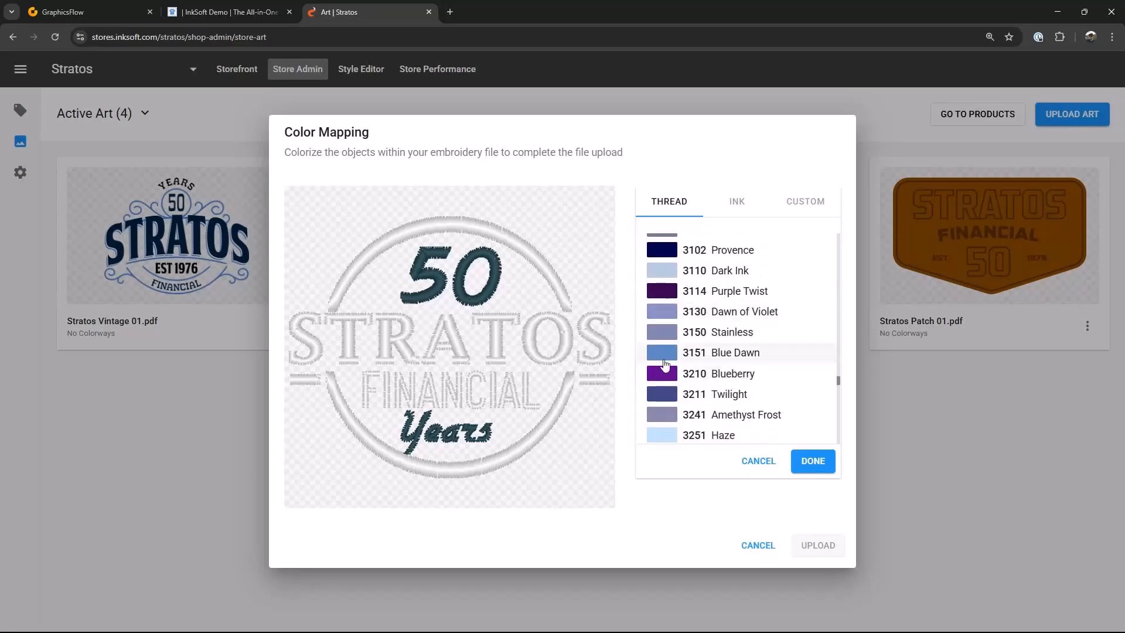
pyautogui.click(715, 352)
pyautogui.click(812, 463)
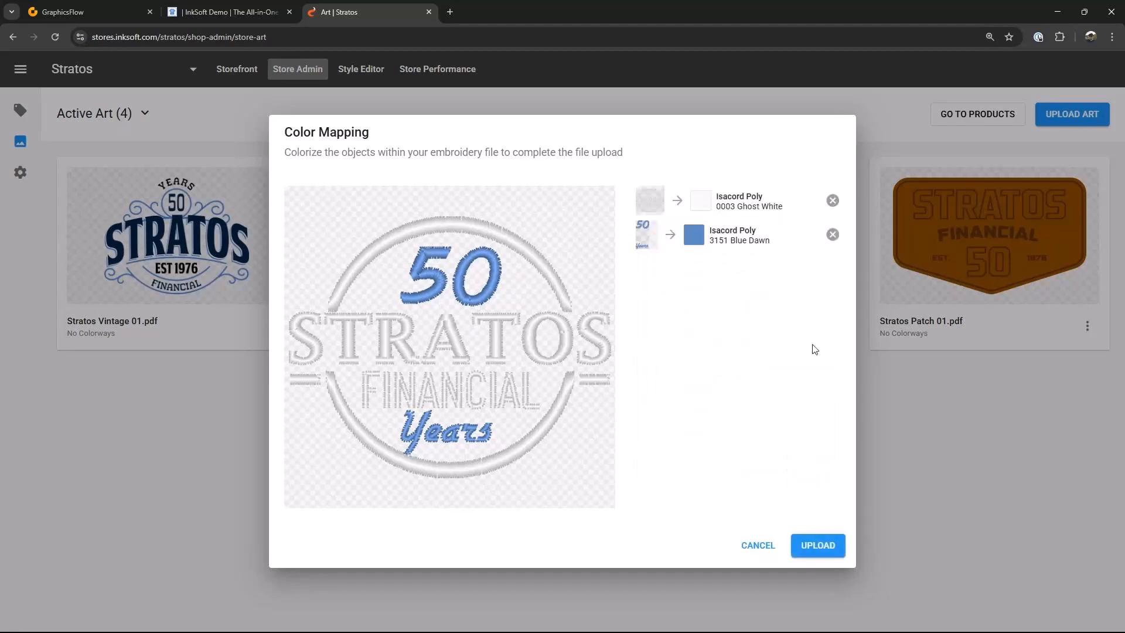
pyautogui.click(818, 546)
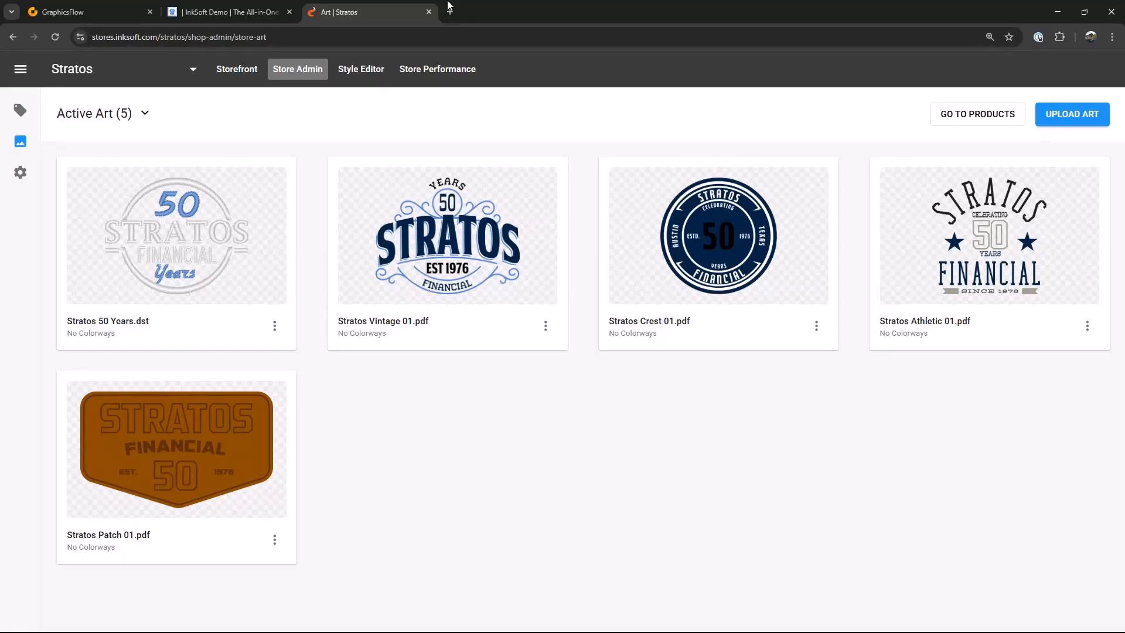
# Step: Start adding products to the store and select the Perform Quarter-Zip Pullover from the product catalog
pyautogui.click(21, 142)
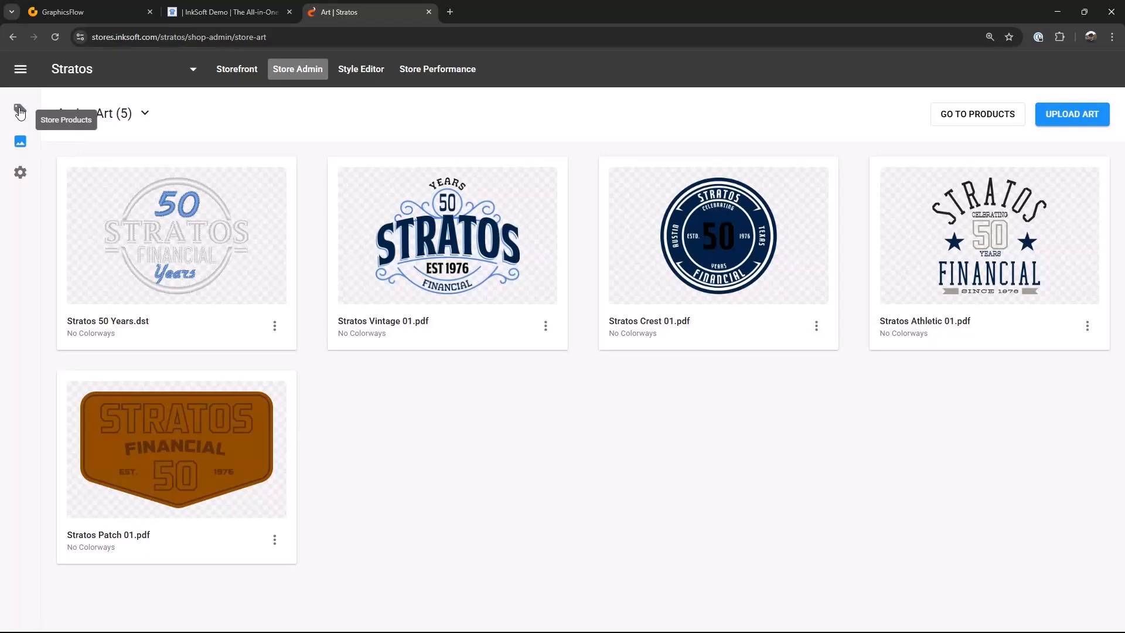
pyautogui.click(20, 111)
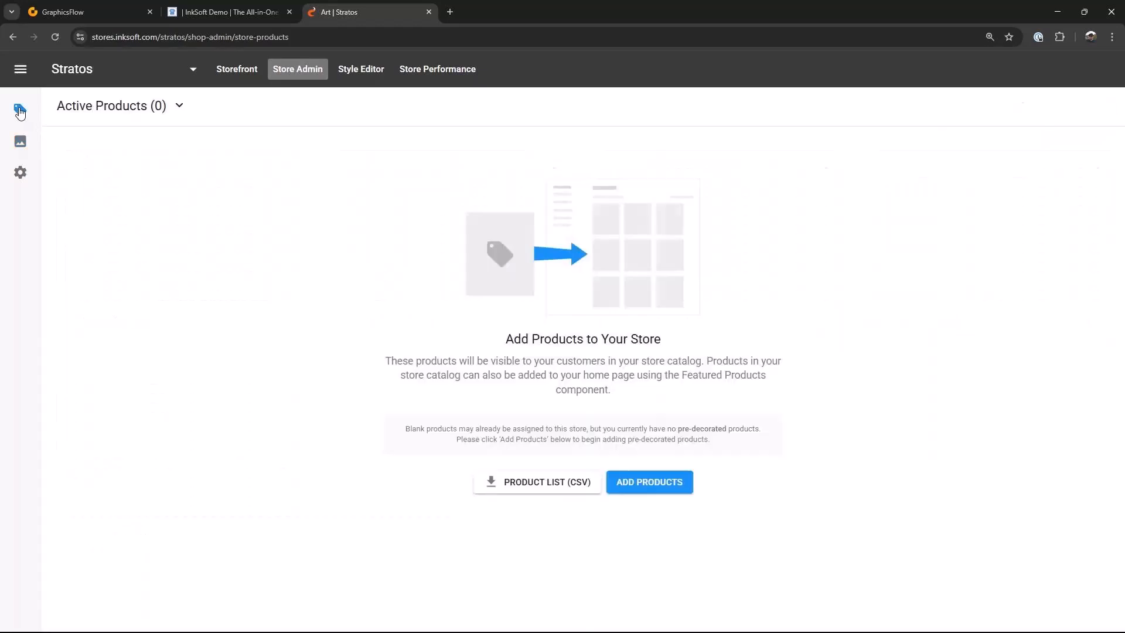
pyautogui.click(644, 487)
pyautogui.click(494, 332)
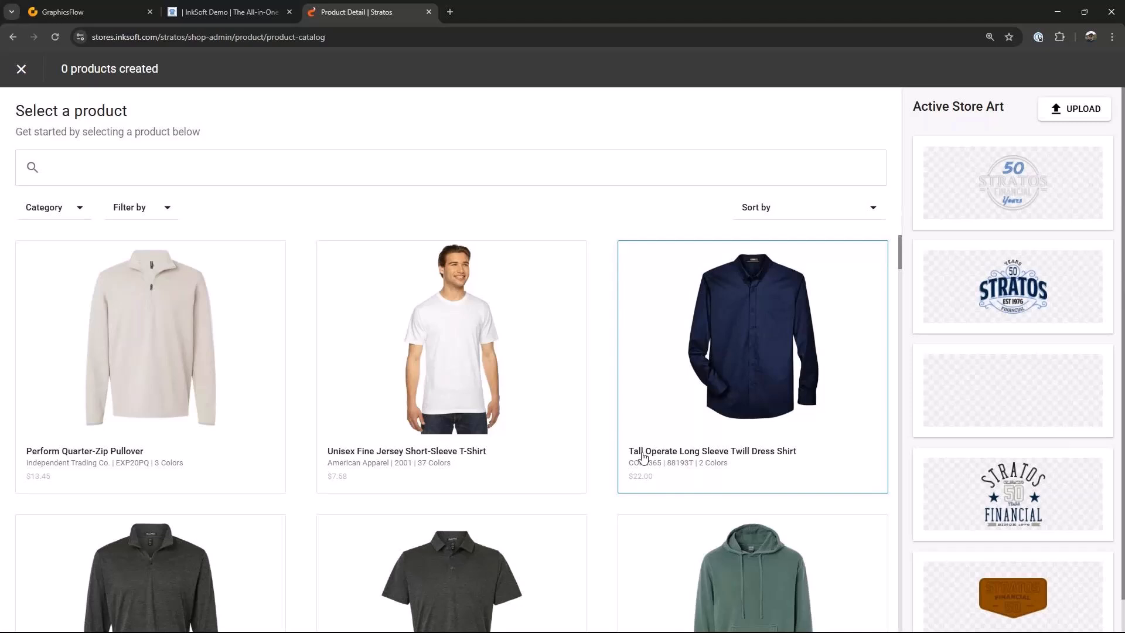
pyautogui.scroll(-4, 622, 442)
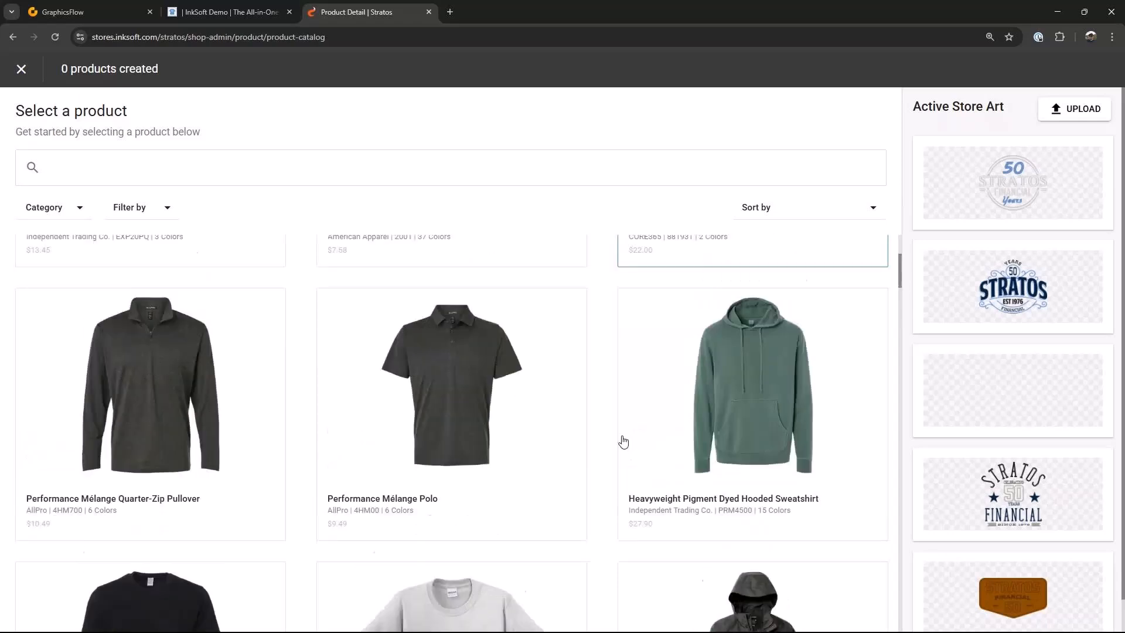
pyautogui.scroll(4, 623, 442)
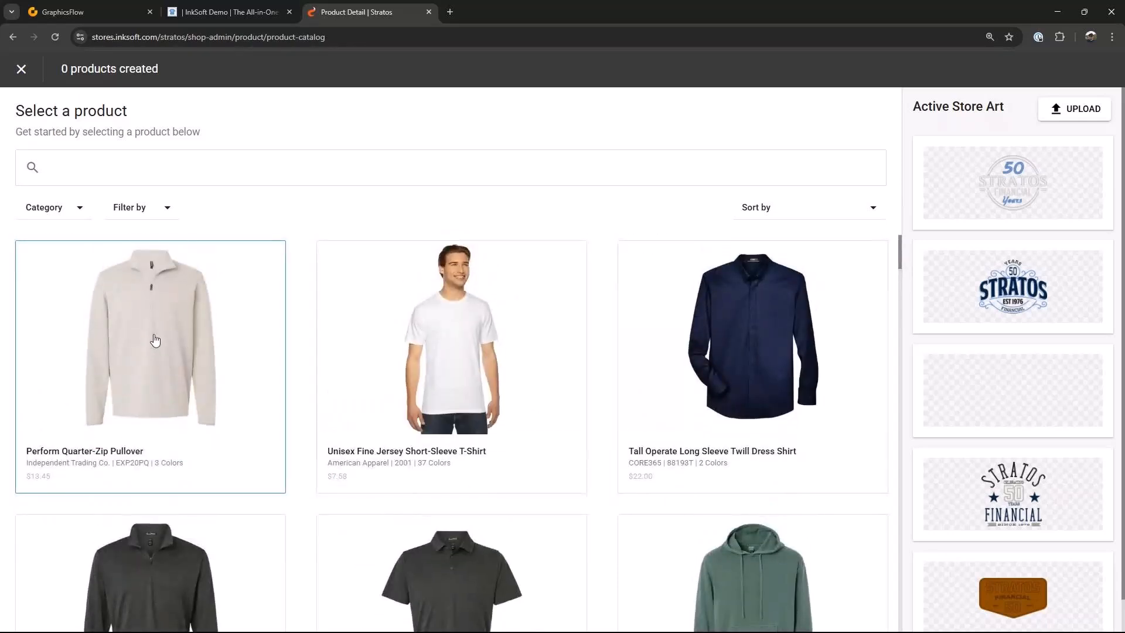
pyautogui.click(155, 340)
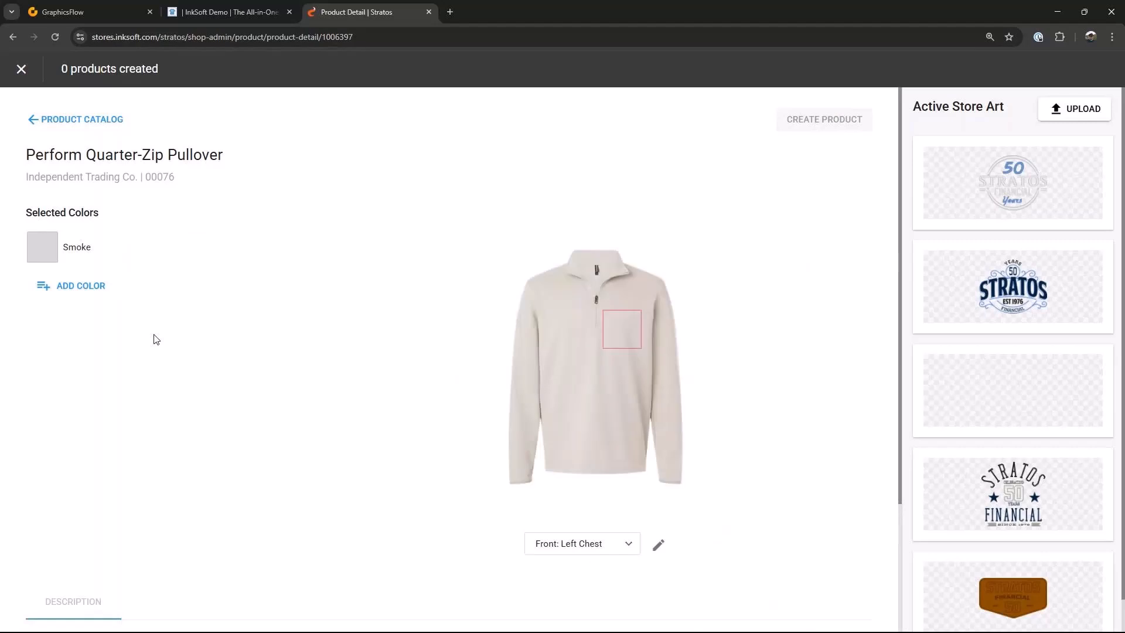
# Step: Add Black as a second selected colour for the pullover
pyautogui.click(91, 284)
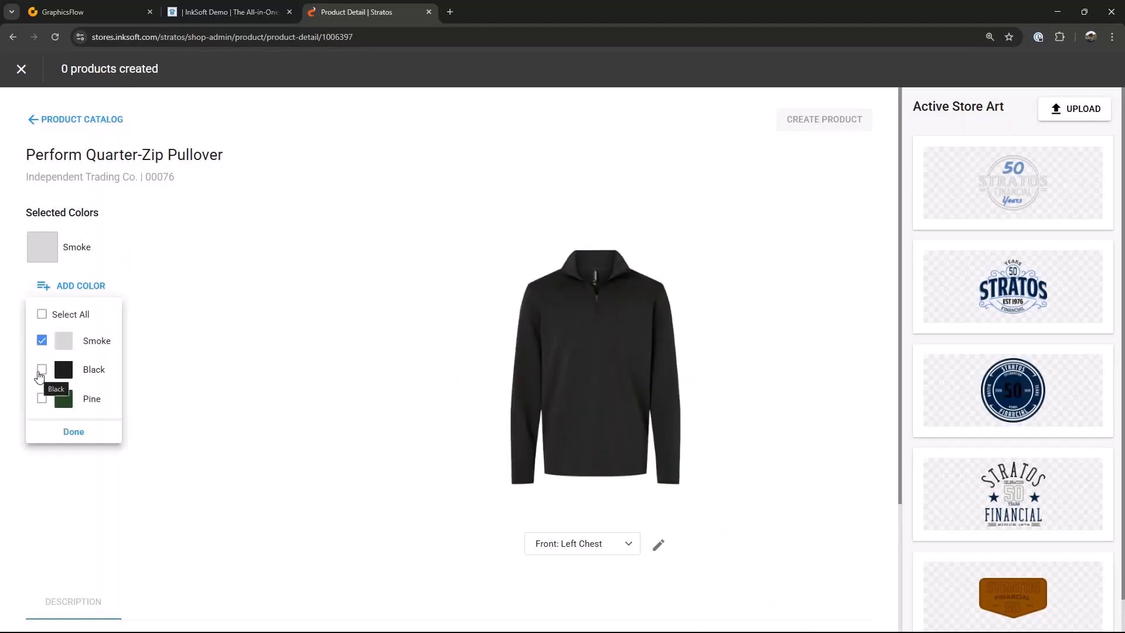
pyautogui.click(42, 371)
pyautogui.click(73, 433)
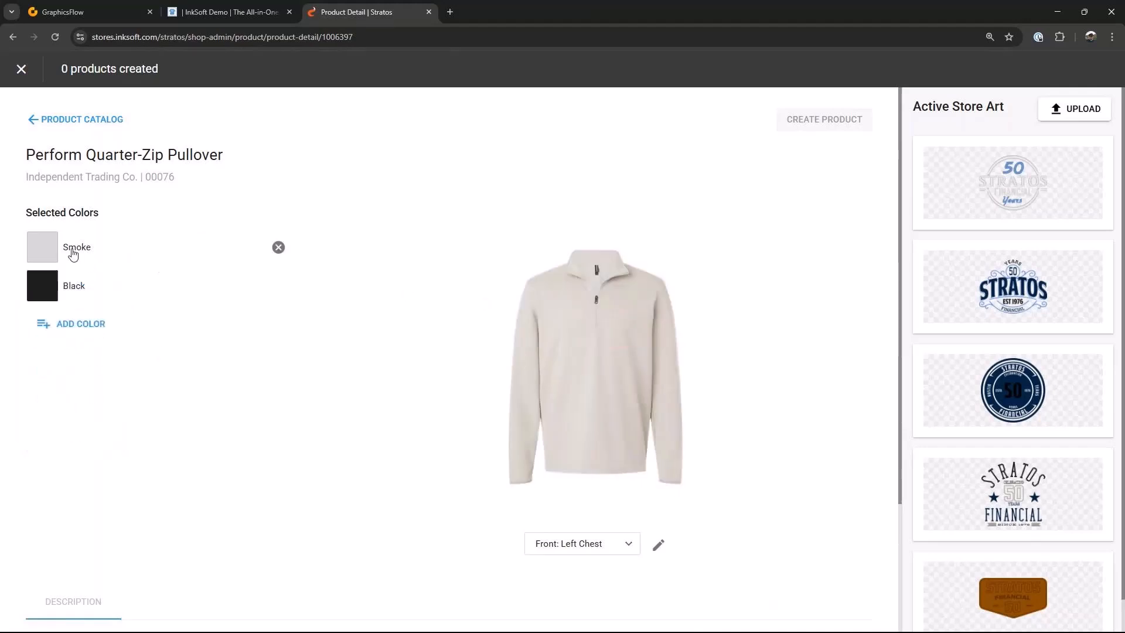
# Step: Place the Stratos 50 Years embroidery art on the pullover's front left chest
pyautogui.click(1034, 189)
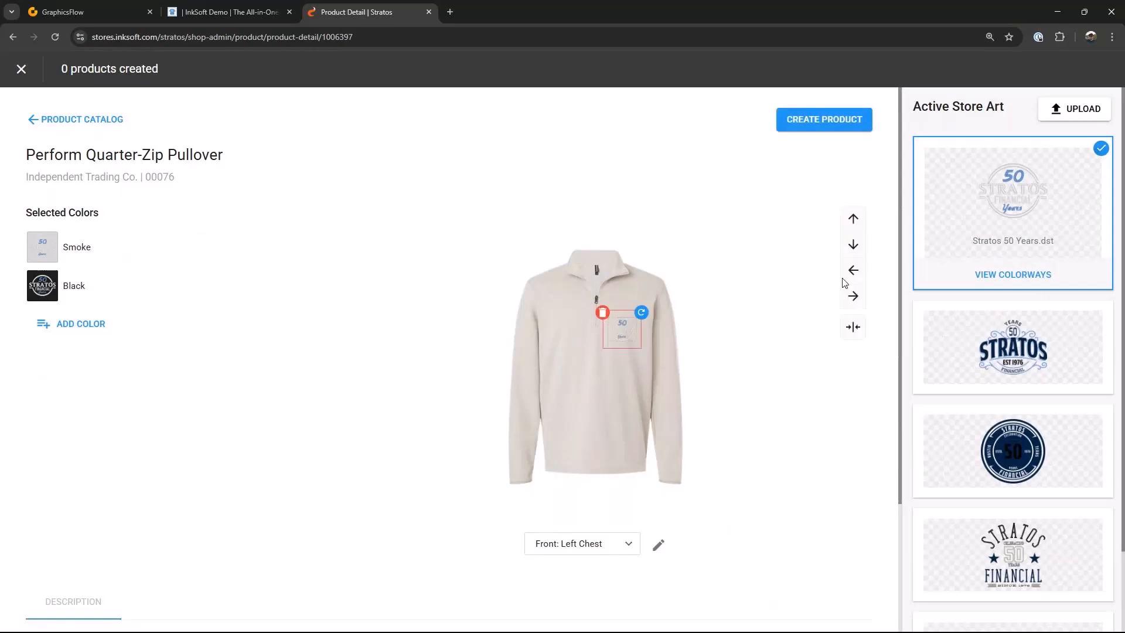
pyautogui.moveTo(619, 327); pyautogui.dragTo(621, 327)
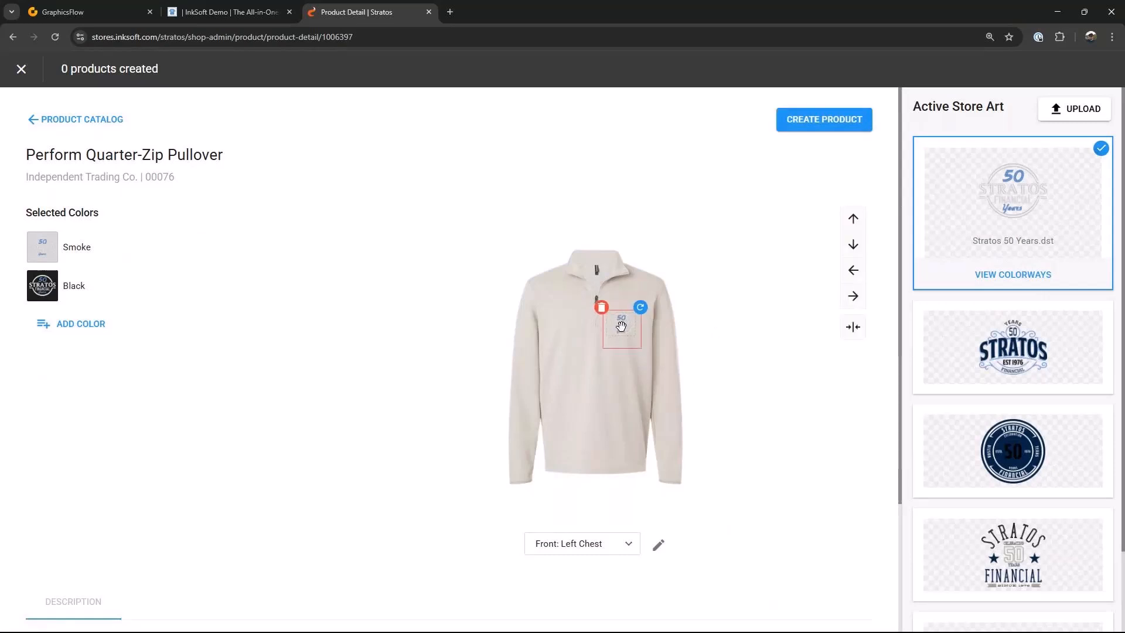
pyautogui.click(68, 292)
pyautogui.click(74, 246)
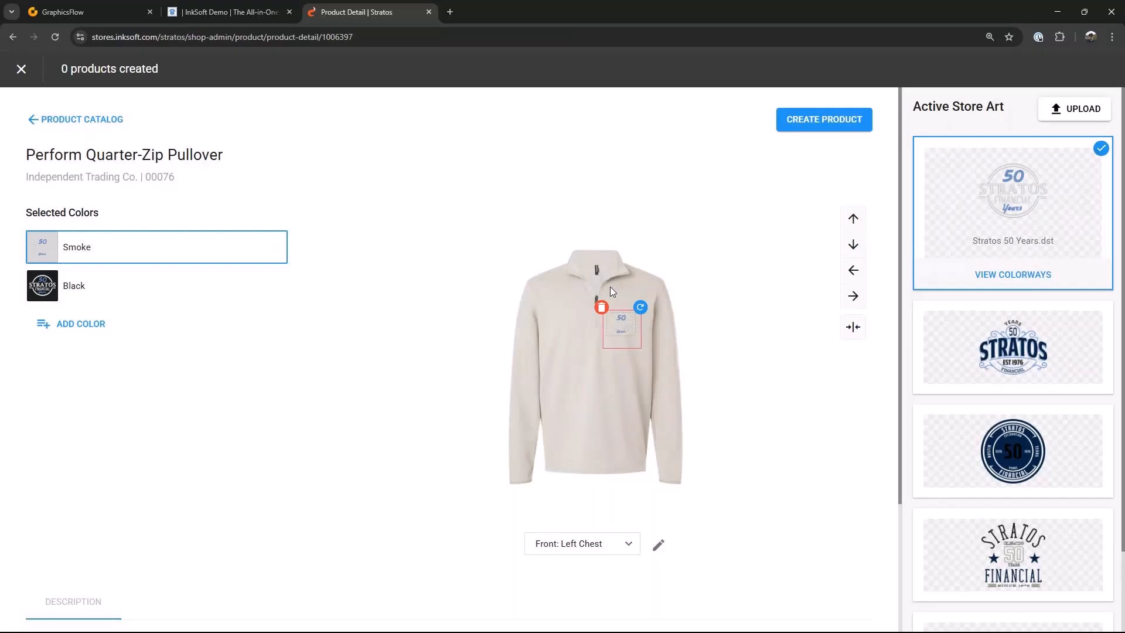
# Step: Create a new colorway for Stratos 50 Years, mapping the circle and 'STRATOS FINANCIAL' object to Madeira Classic Rayon 1043 Navy
pyautogui.click(1035, 280)
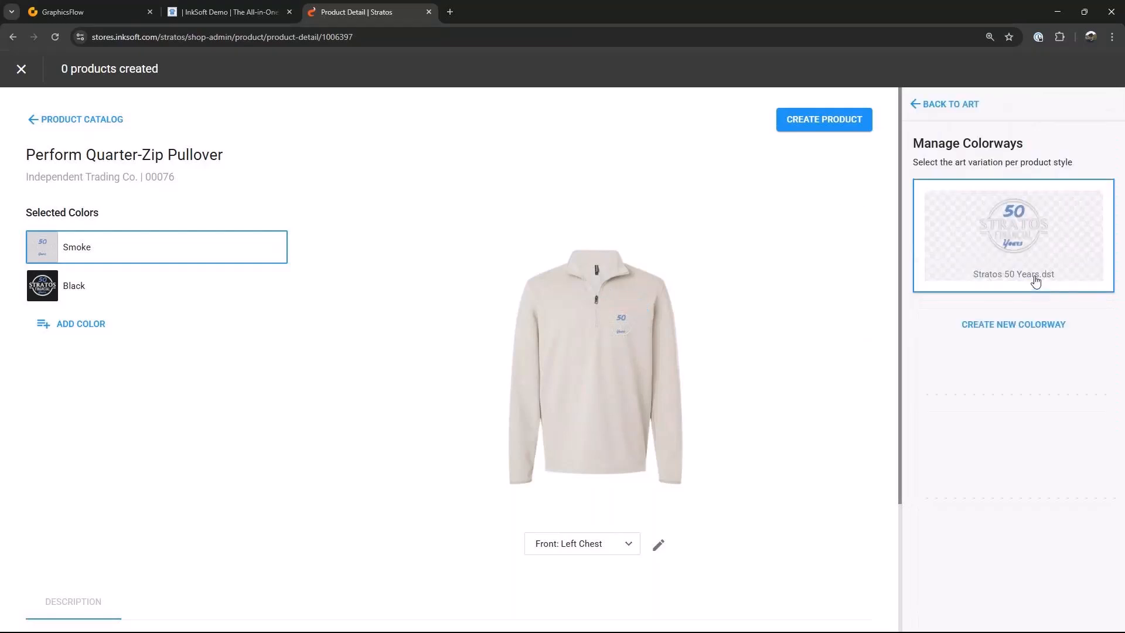
pyautogui.click(1007, 324)
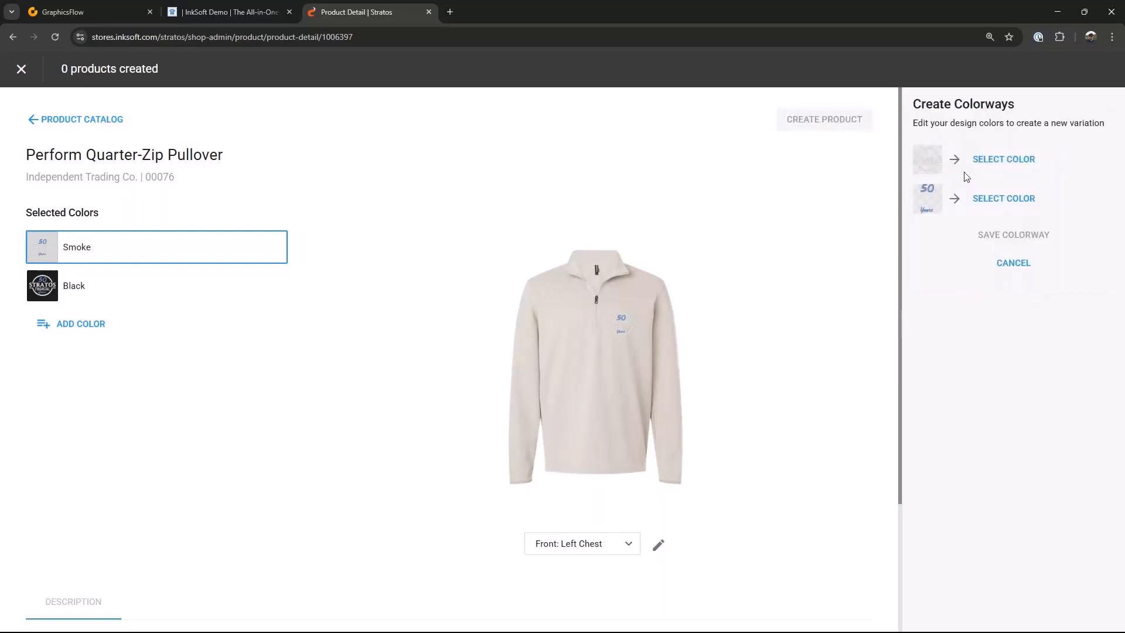
pyautogui.click(988, 161)
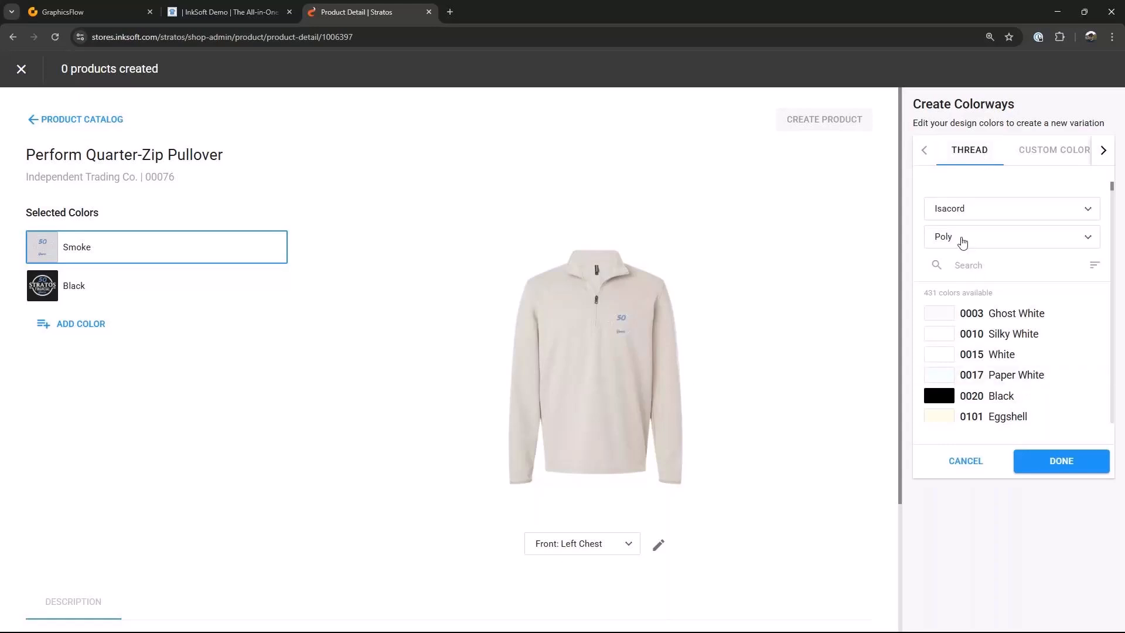
pyautogui.click(962, 266)
pyautogui.click(1085, 213)
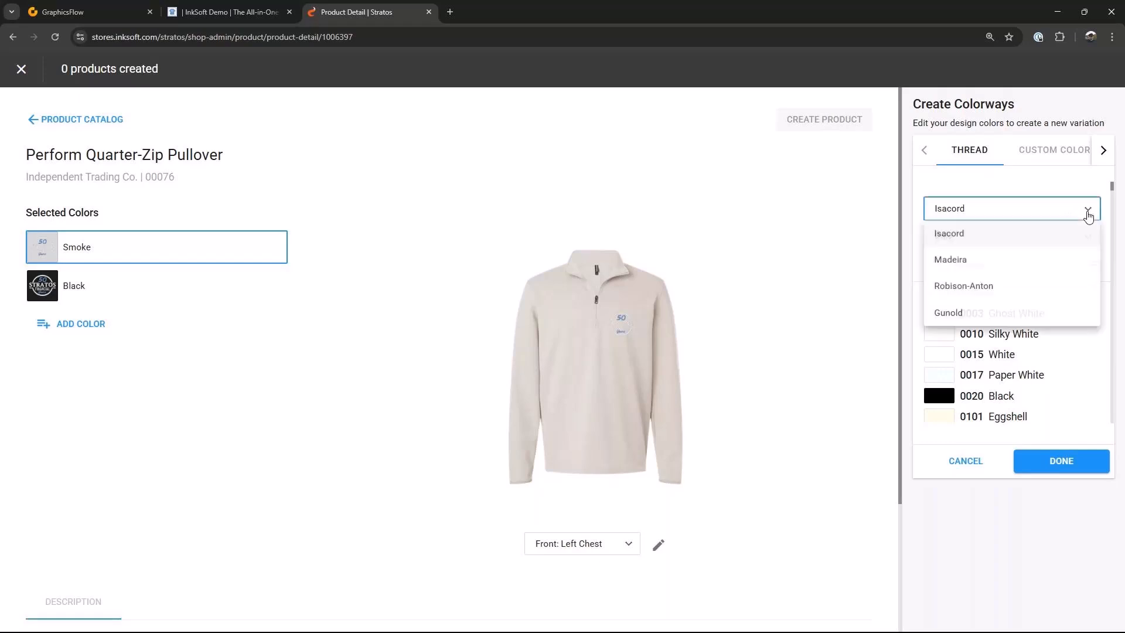
pyautogui.click(956, 265)
pyautogui.write('navy')
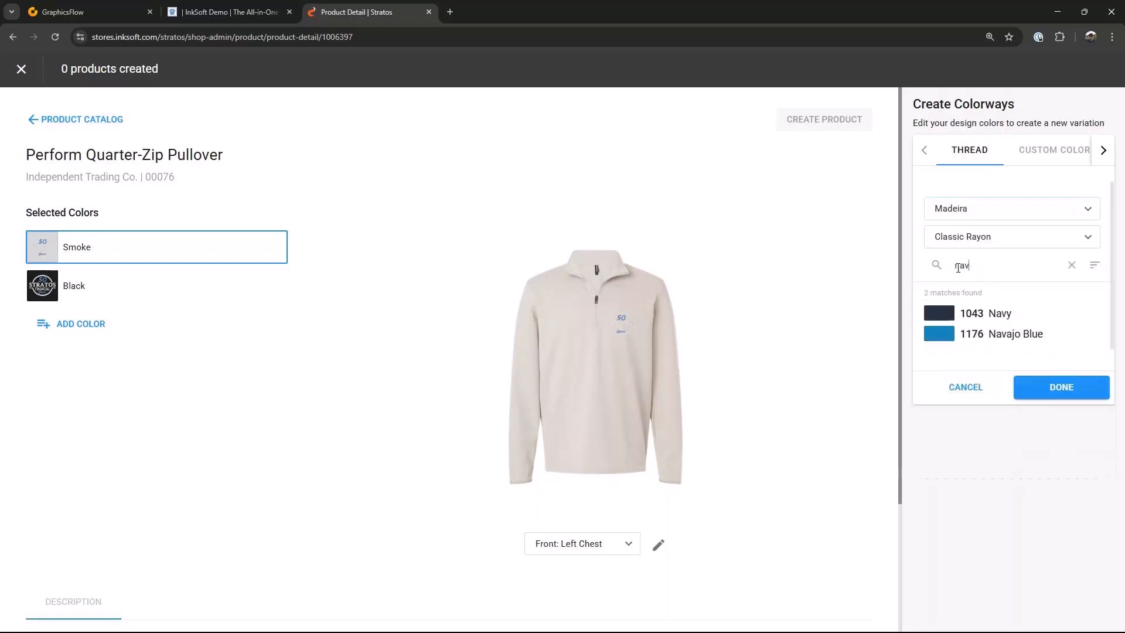
pyautogui.click(937, 320)
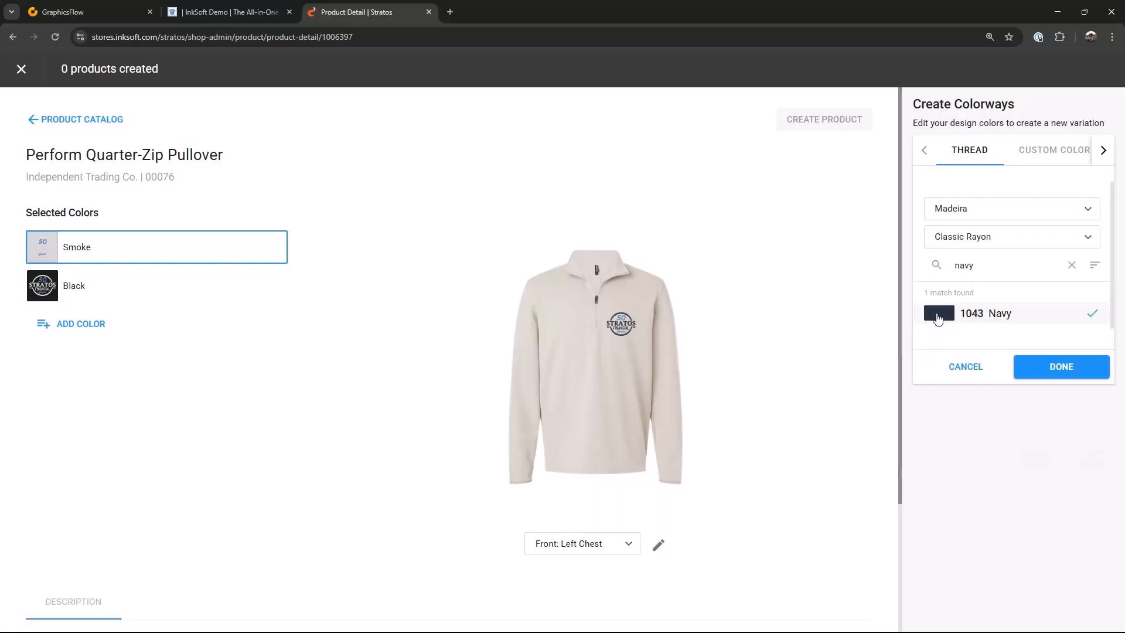
pyautogui.click(1038, 369)
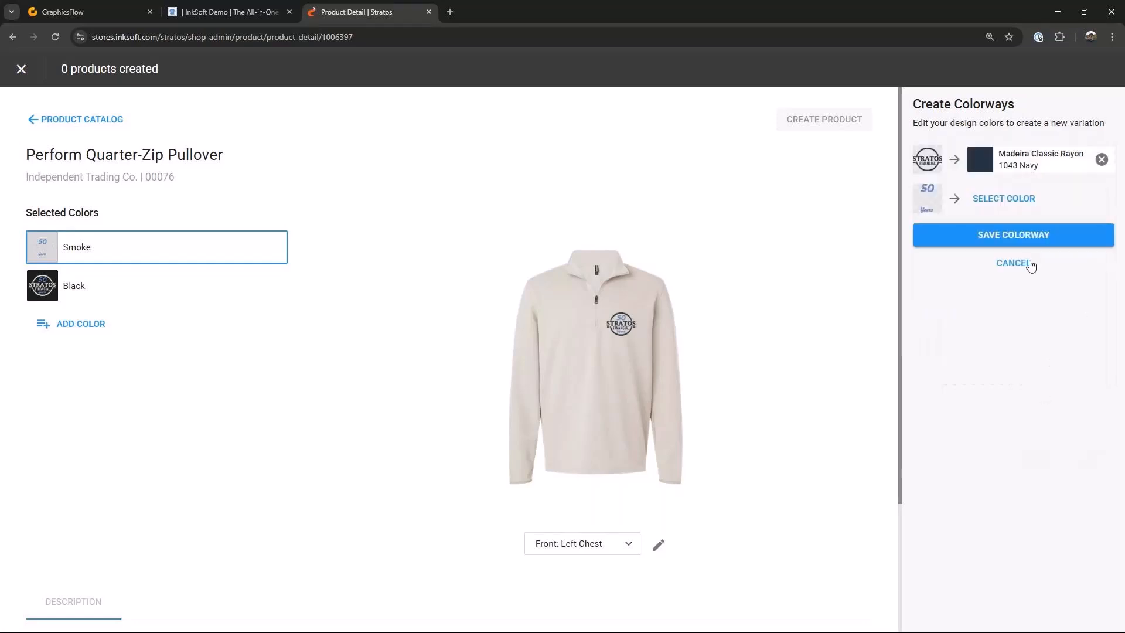
pyautogui.click(1031, 242)
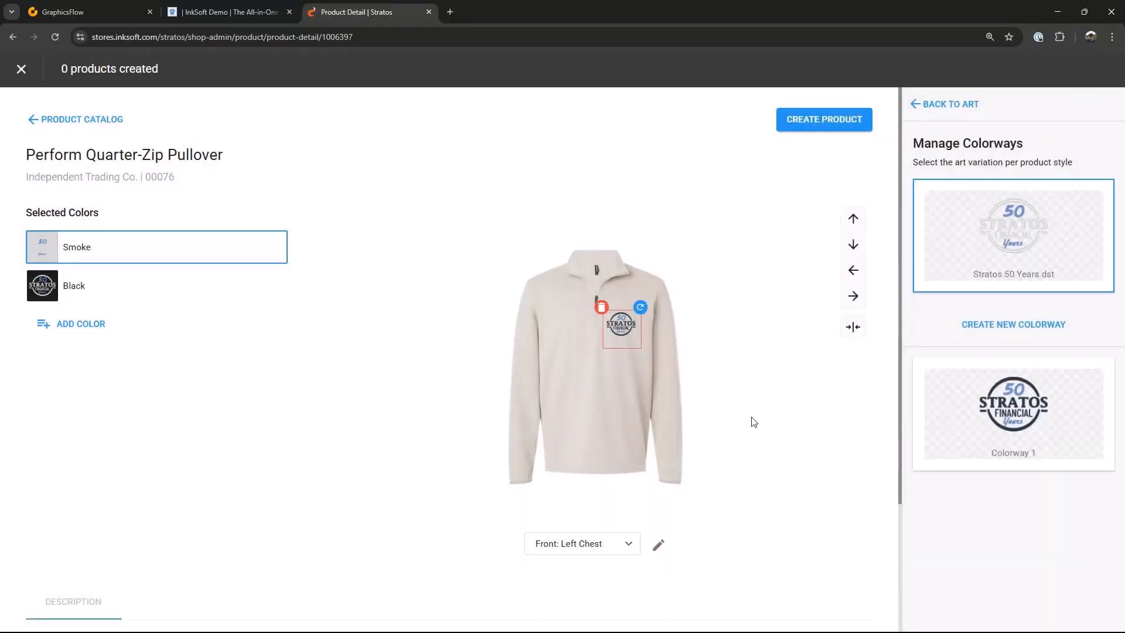
# Step: Apply Colorway 1 to the Smoke pullover and create the product
pyautogui.click(113, 251)
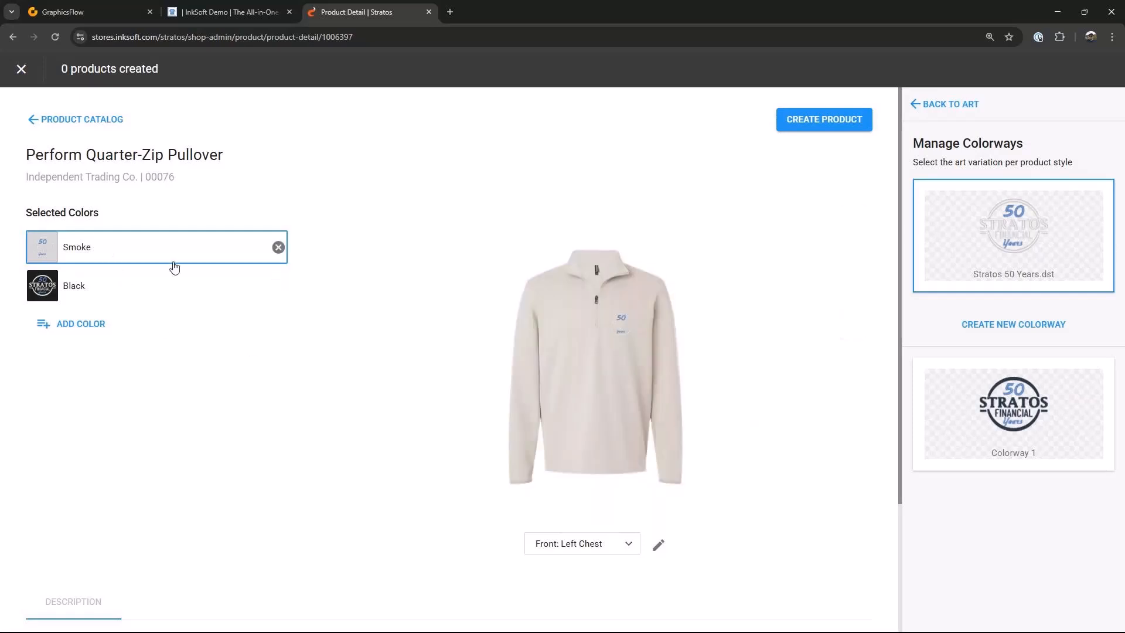
pyautogui.click(996, 410)
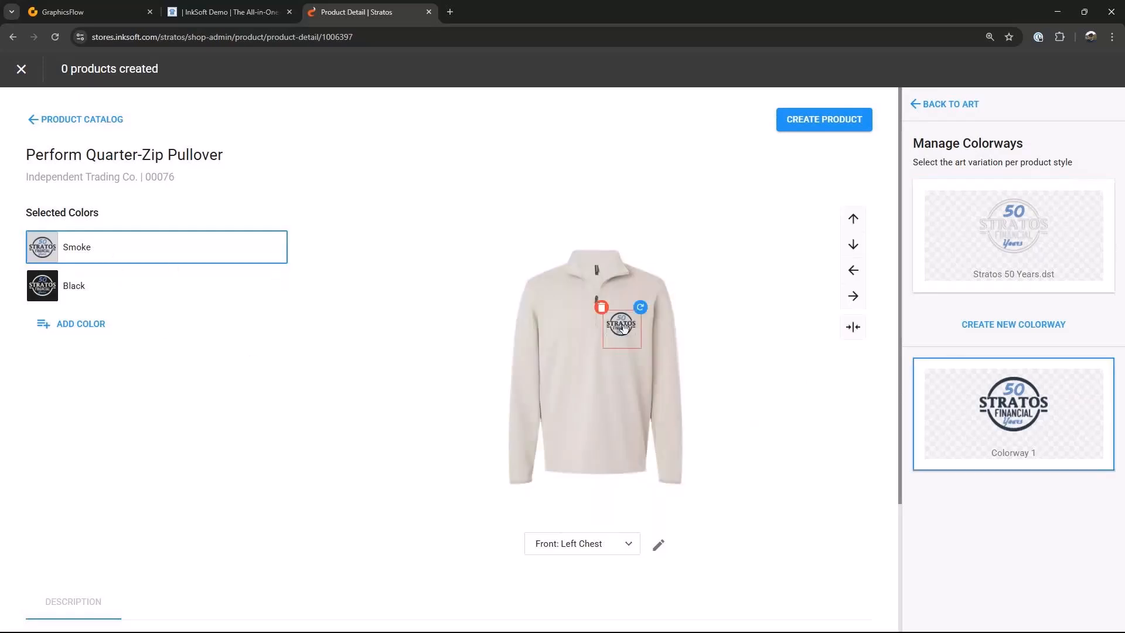
pyautogui.moveTo(624, 329); pyautogui.dragTo(627, 329)
pyautogui.click(56, 280)
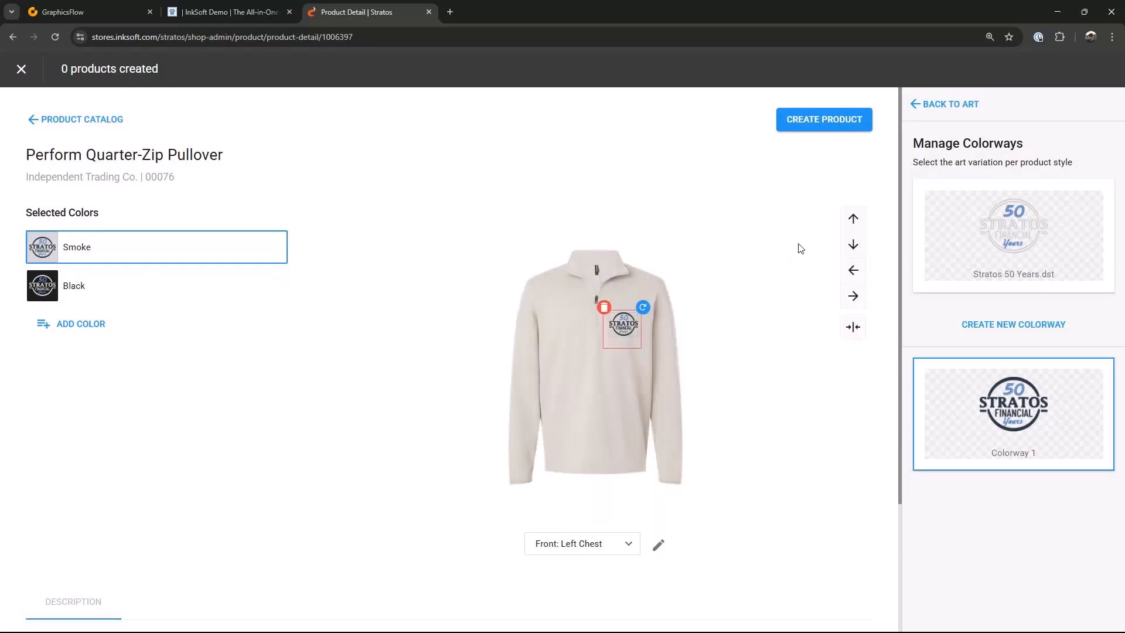
pyautogui.click(829, 124)
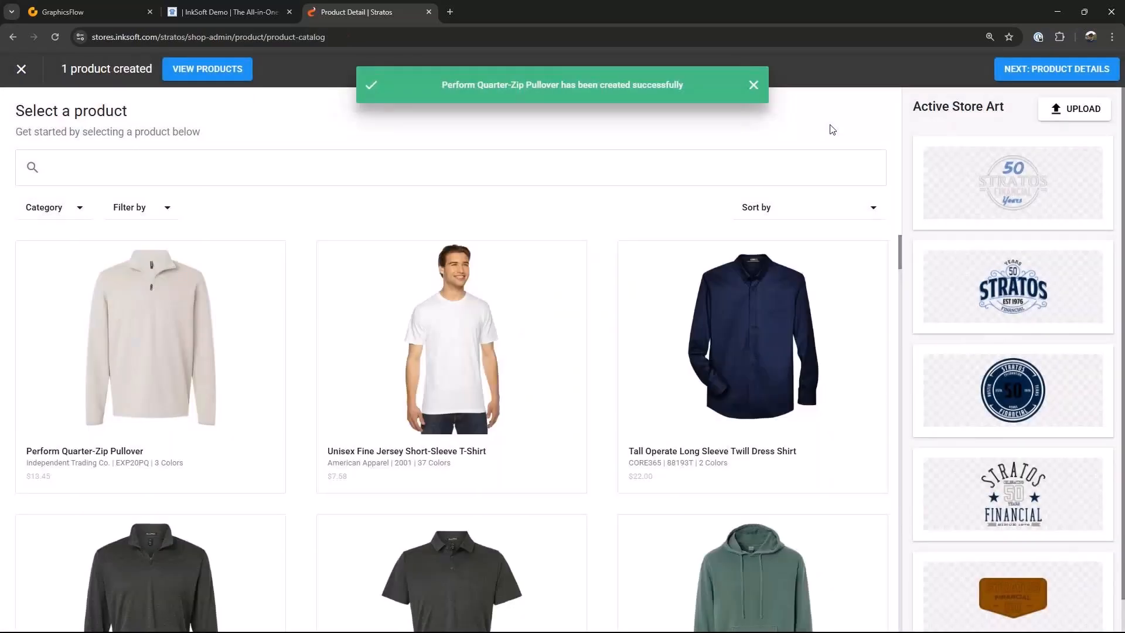
# Step: Proceed to product details and set the quarter-zip pullover's price to $40
pyautogui.click(1060, 69)
pyautogui.click(830, 259)
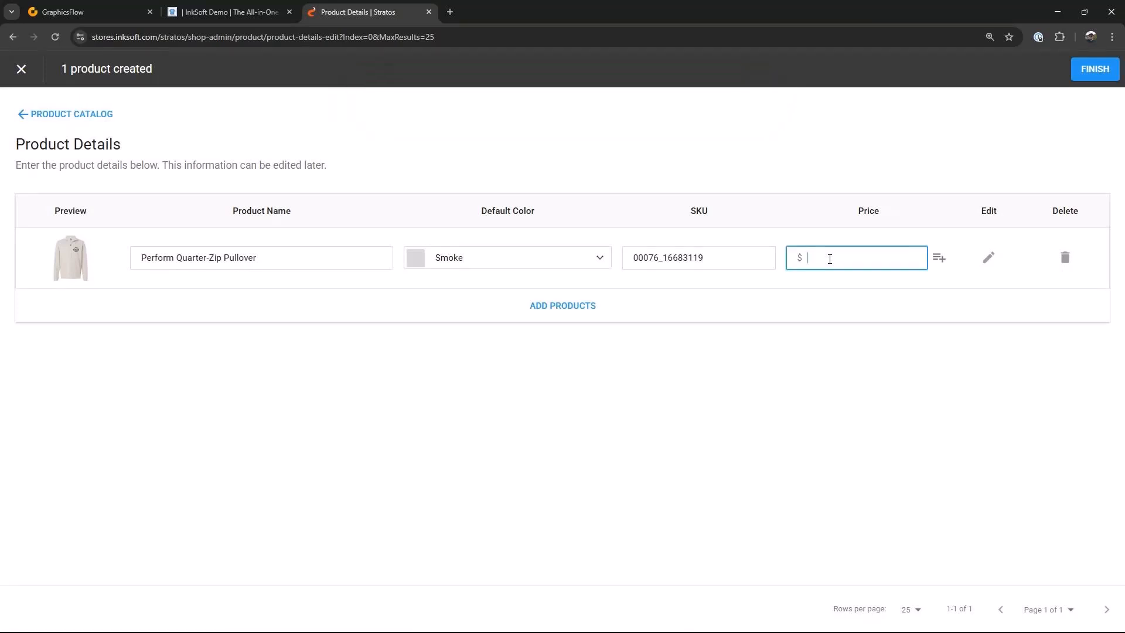
pyautogui.write('40')
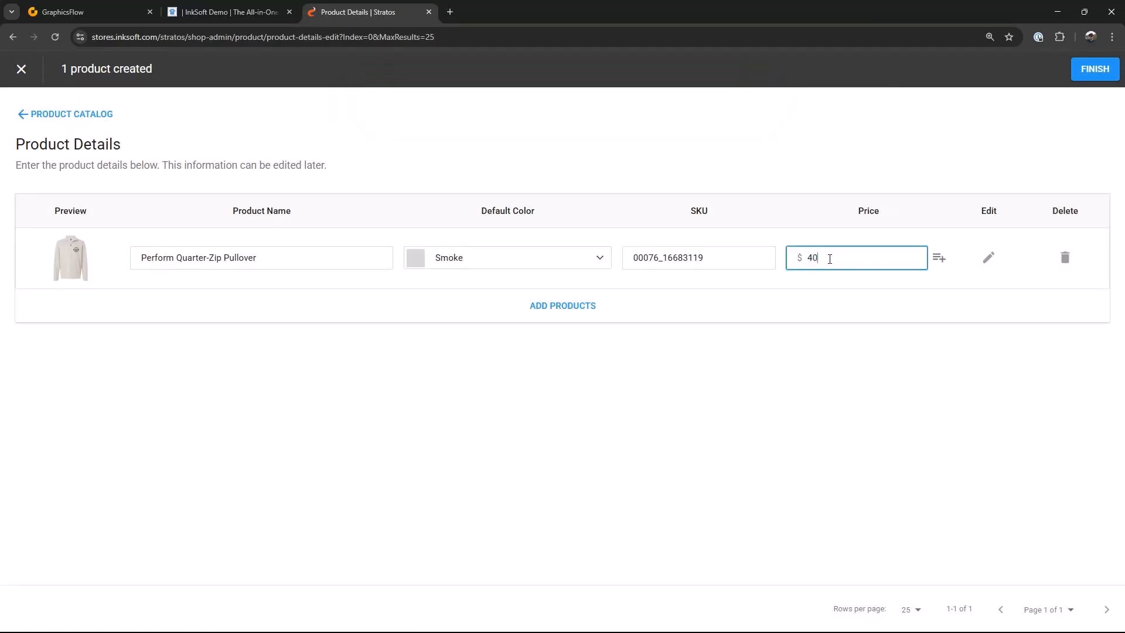
# Step: Override the pullover's per-size prices for 2XL and 3XL, setting 3XL to $50, and finish saving the product
pyautogui.click(938, 257)
pyautogui.scroll(-1, 969, 407)
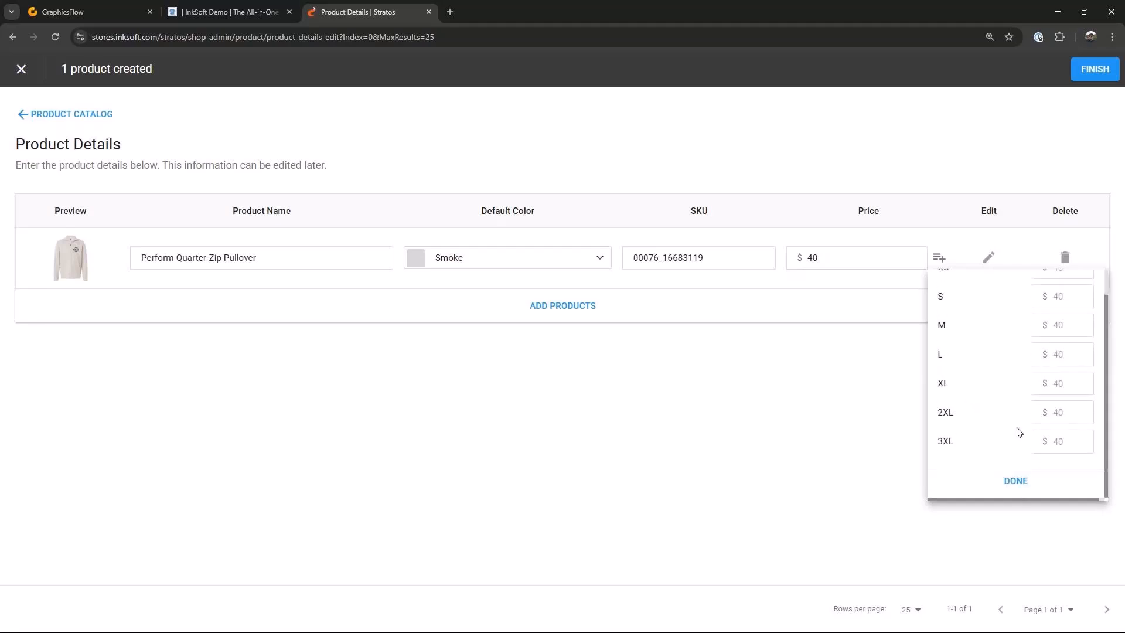
pyautogui.click(1063, 415)
pyautogui.write('45')
pyautogui.click(1067, 442)
pyautogui.write('50')
pyautogui.click(1015, 481)
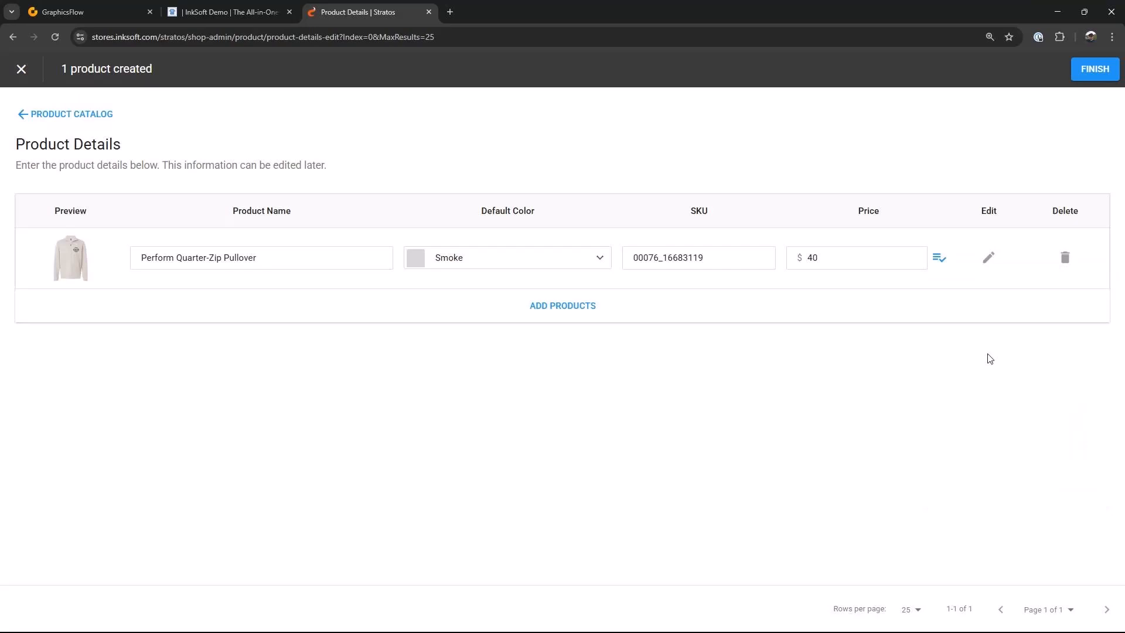
pyautogui.click(1091, 84)
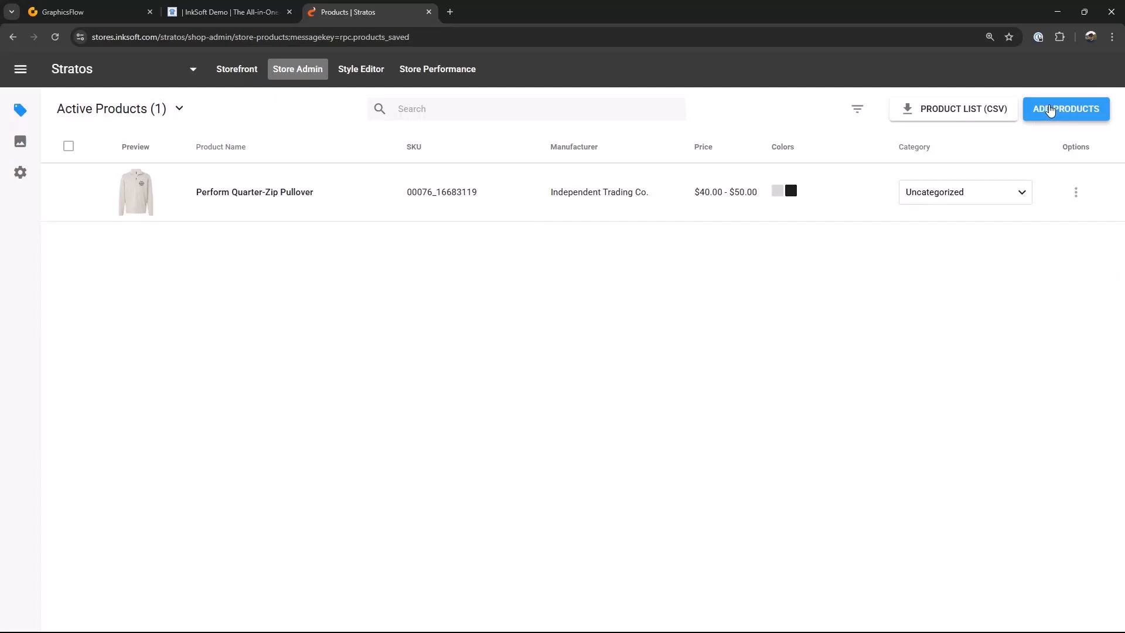
# Step: Create a new Tall Operate Long Sleeve Twill Dress Shirt product with the Stratos 50 Years art on the left chest
pyautogui.click(1050, 111)
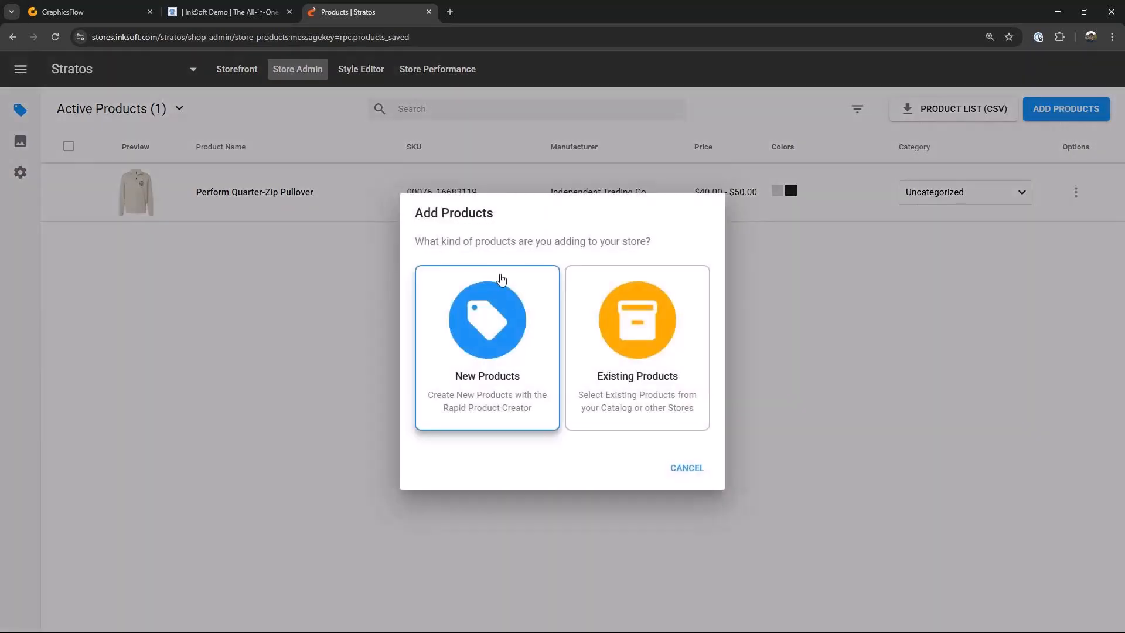
pyautogui.click(502, 314)
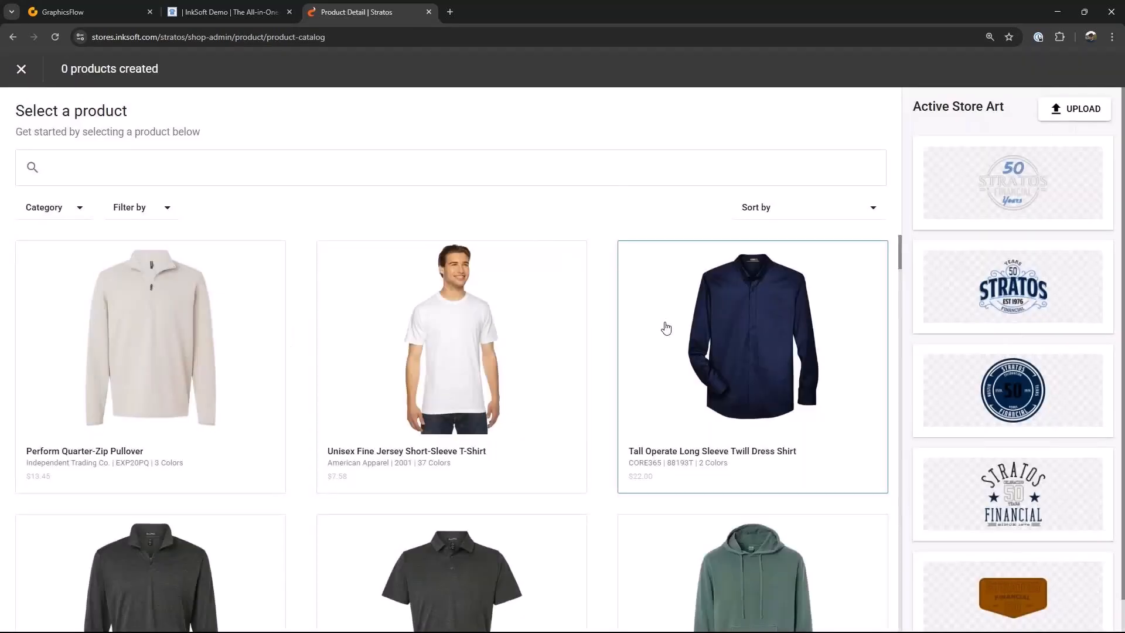
pyautogui.click(756, 332)
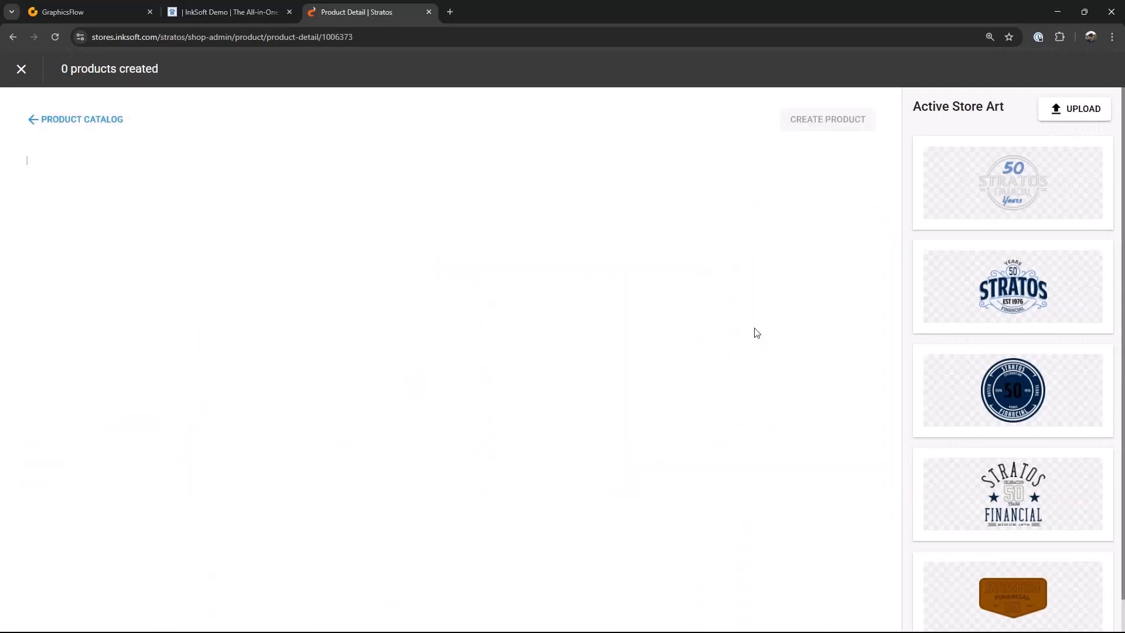
pyautogui.click(1008, 170)
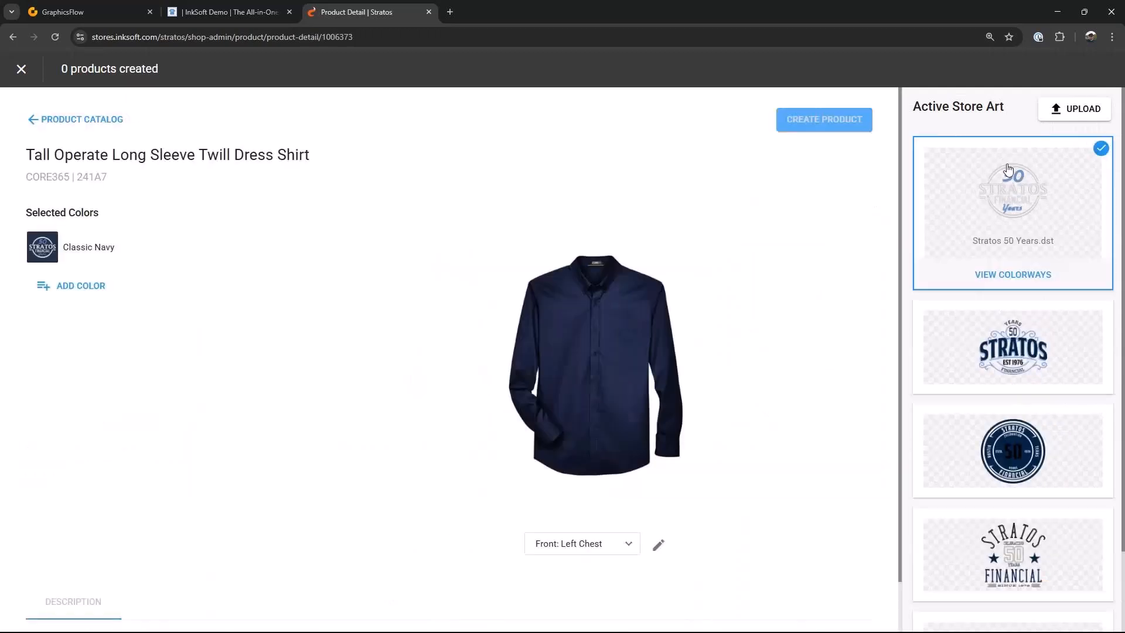
pyautogui.click(853, 119)
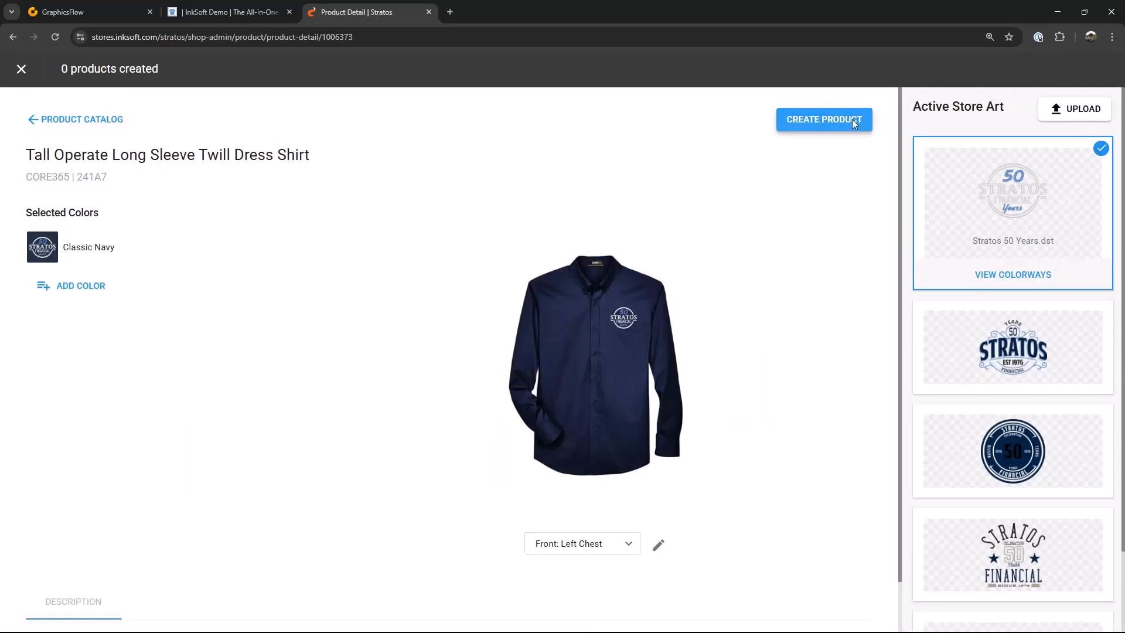
# Step: Proceed to product details and set the dress shirt's price to $40
pyautogui.click(1056, 68)
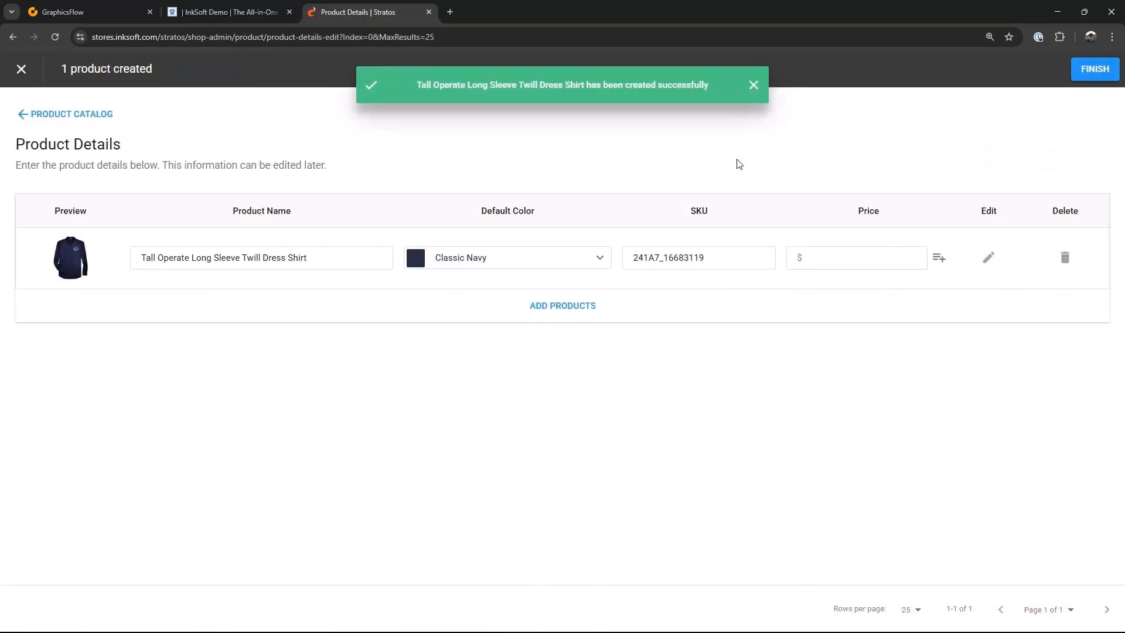
pyautogui.click(825, 257)
pyautogui.write('40')
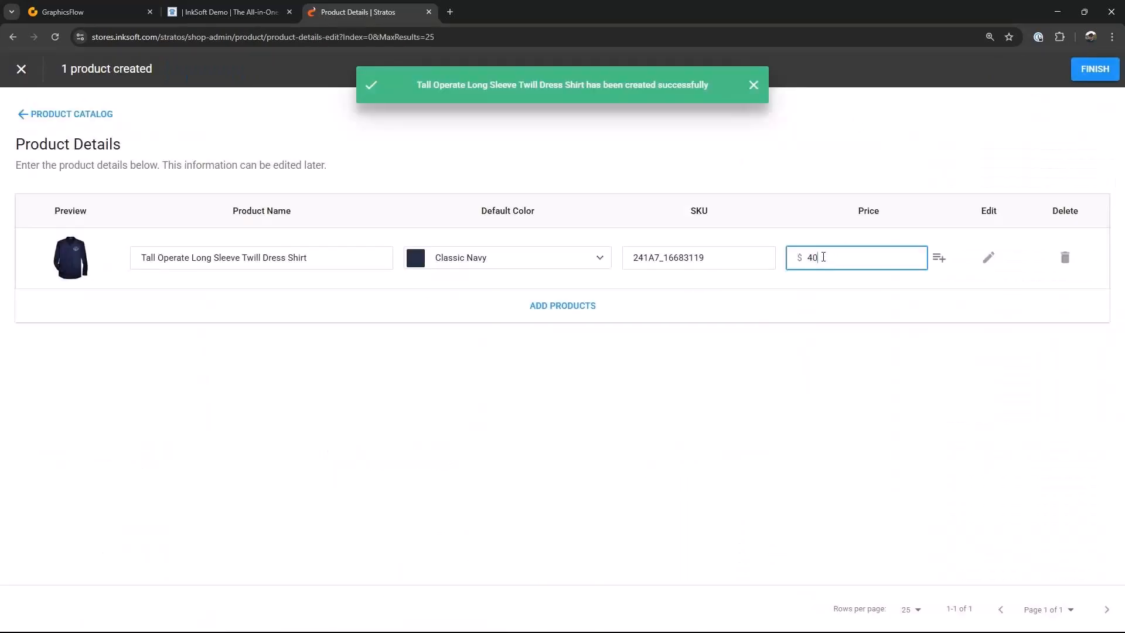
# Step: Override the dress shirt's size prices: 2XLT and 3XLT at $45, 4XLT and 5XLT at $50, then finish
pyautogui.click(939, 258)
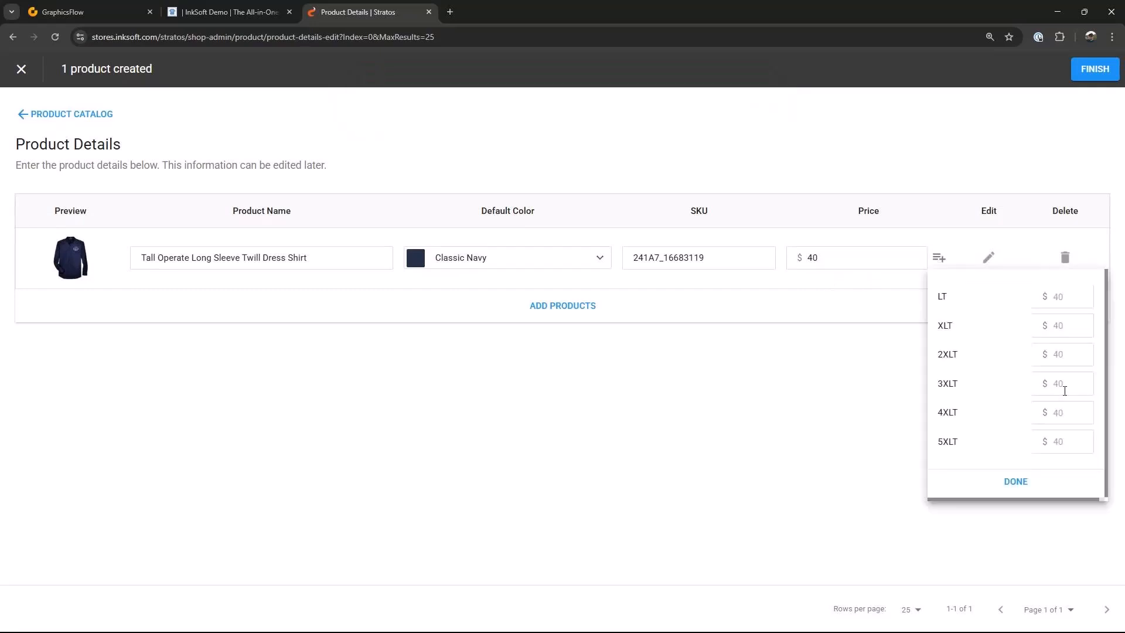
pyautogui.click(1064, 386)
pyautogui.click(1064, 355)
pyautogui.click(1066, 378)
pyautogui.write('45')
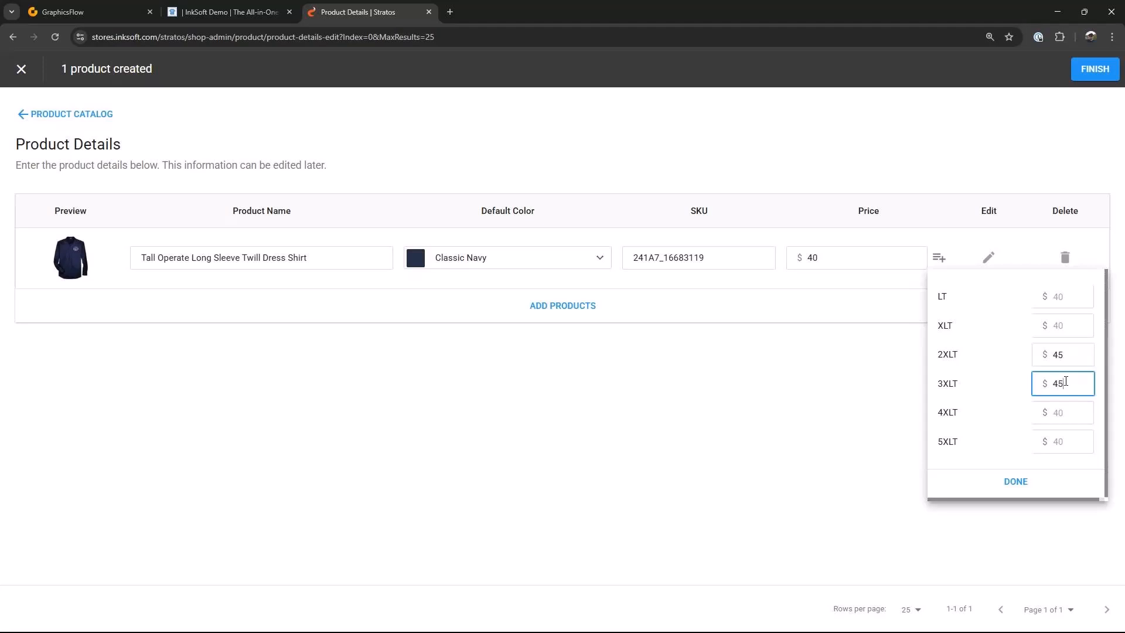
pyautogui.press('Tab')
pyautogui.write('50')
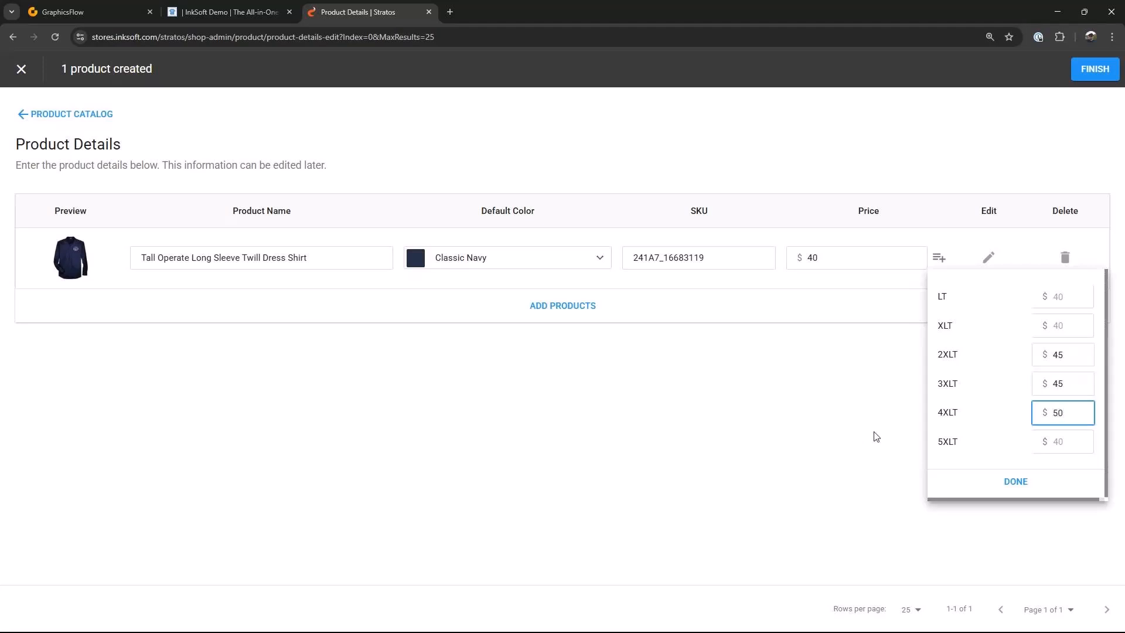
pyautogui.click(1066, 437)
pyautogui.write('50')
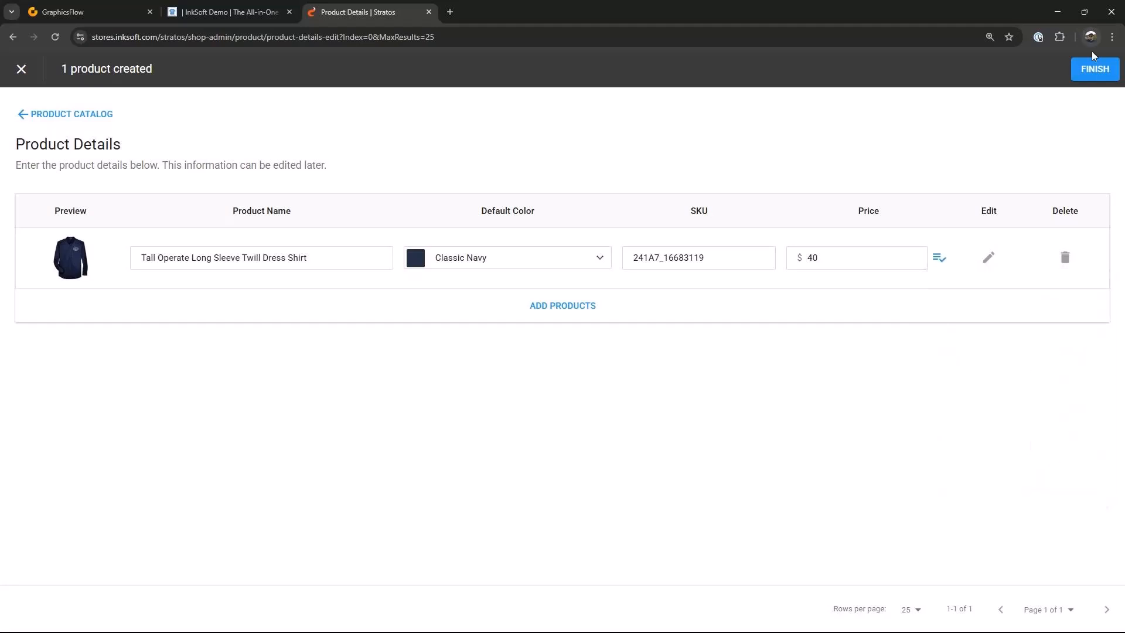
pyautogui.click(1094, 69)
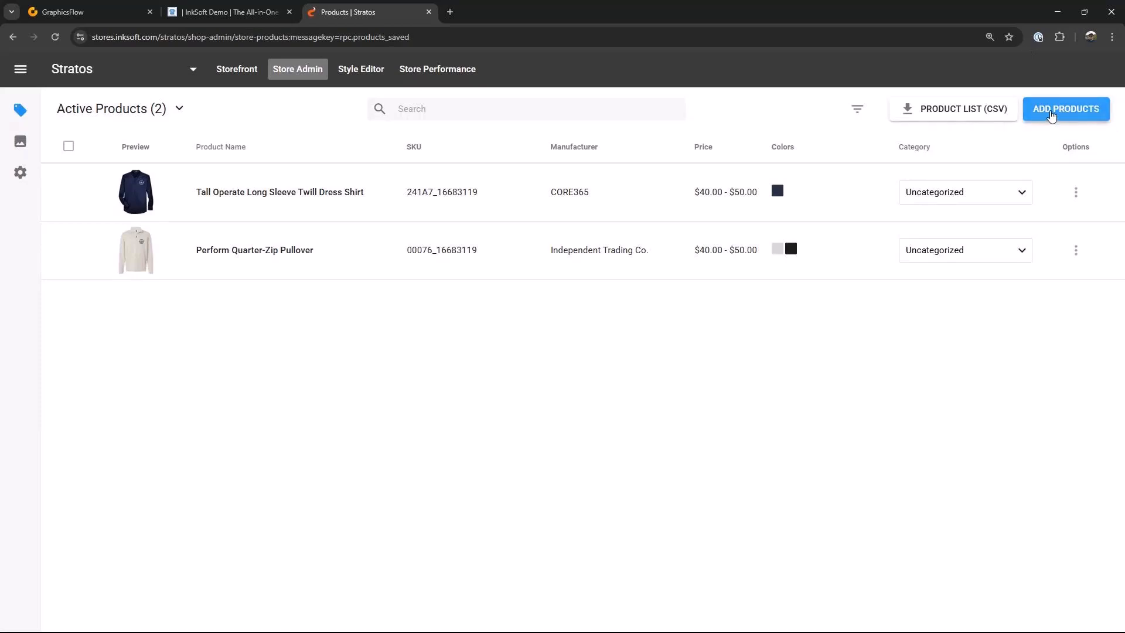
# Step: Start another new product and choose the Snapback Trucker Cap from the catalog
pyautogui.click(1052, 116)
pyautogui.click(503, 342)
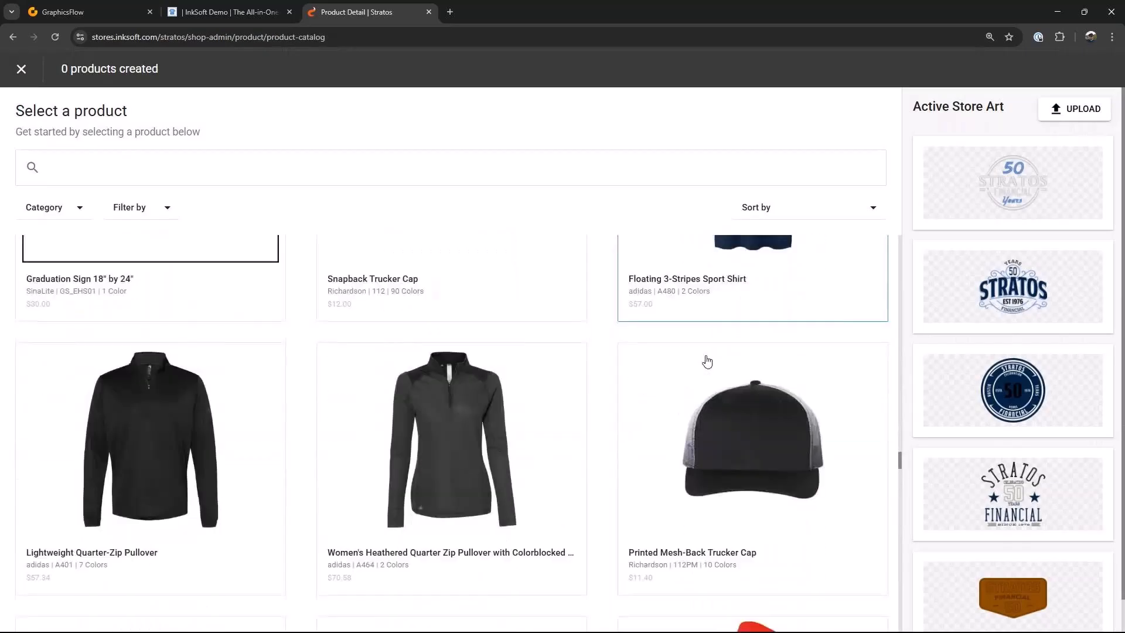
pyautogui.click(455, 342)
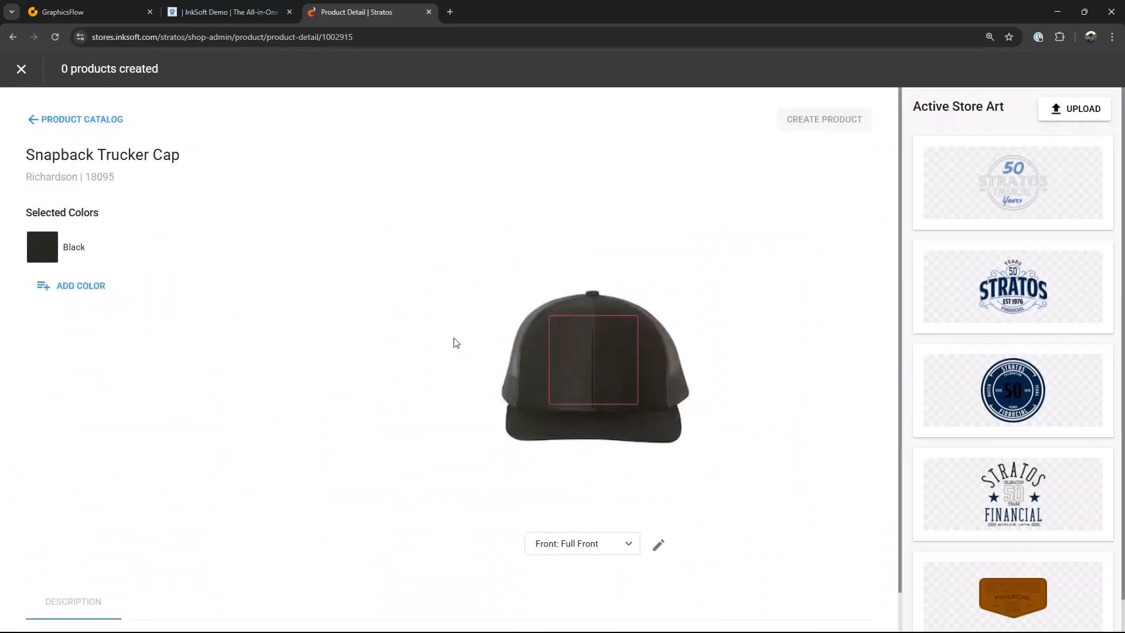
# Step: Add Charcoal Navy as the cap's colour and remove Black from its selected colours
pyautogui.click(75, 289)
pyautogui.scroll(-6, 147, 448)
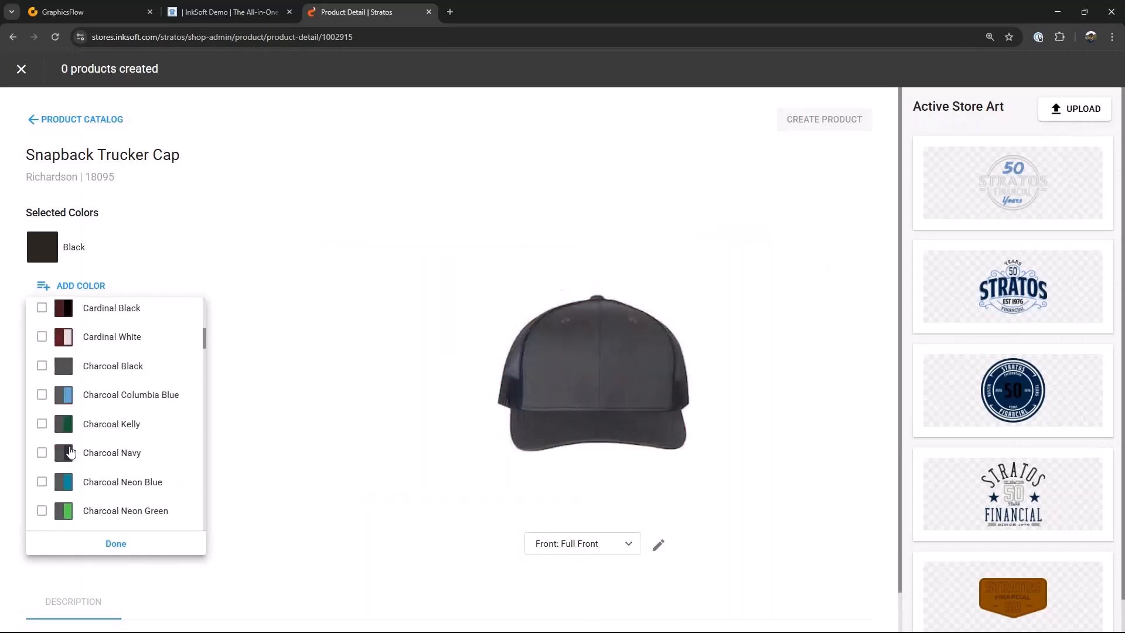
pyautogui.click(42, 453)
pyautogui.click(116, 543)
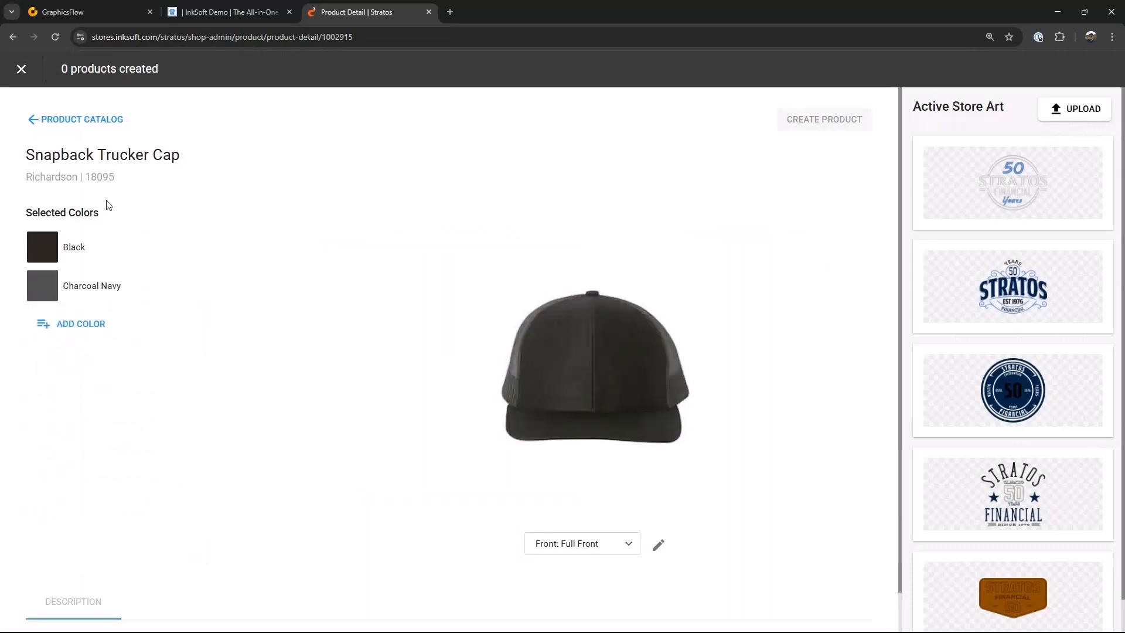
pyautogui.click(279, 247)
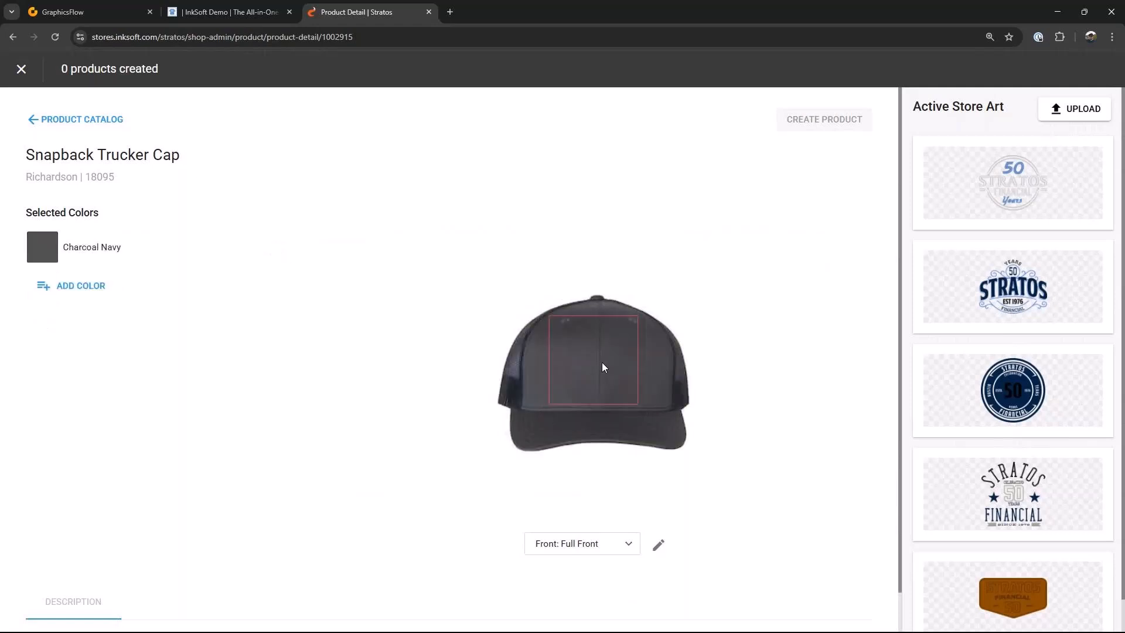
# Step: Place the Stratos 50 Years art on the cap's full front and create the product
pyautogui.click(1028, 186)
pyautogui.moveTo(589, 361); pyautogui.dragTo(594, 361)
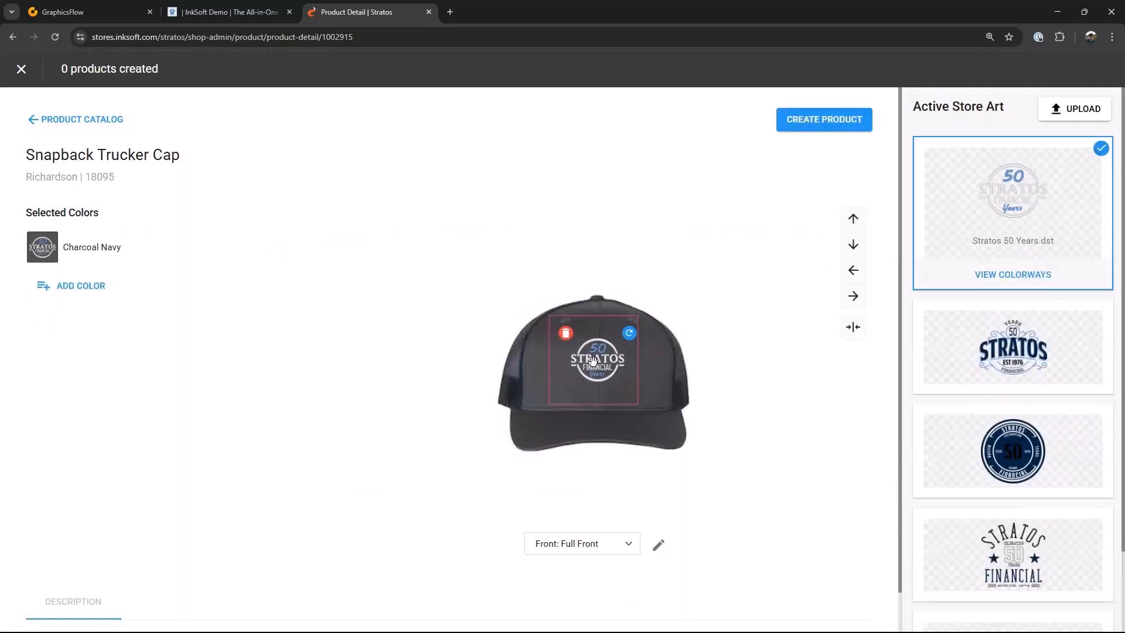
pyautogui.click(831, 121)
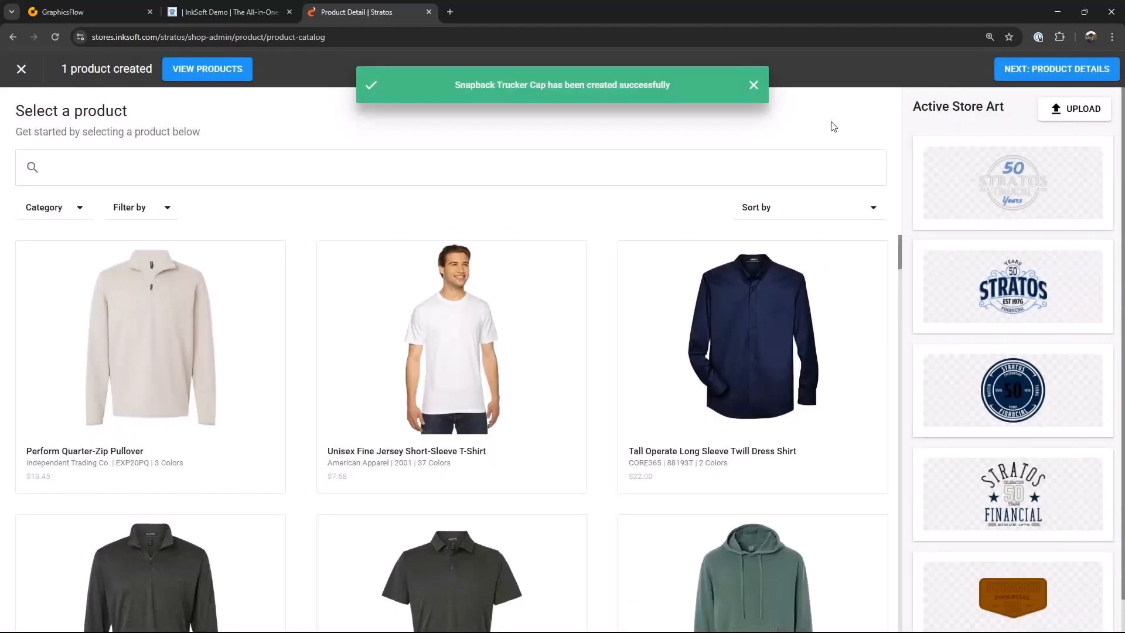
# Step: Proceed to the cap's product details and finish saving it
pyautogui.click(1017, 70)
pyautogui.click(849, 259)
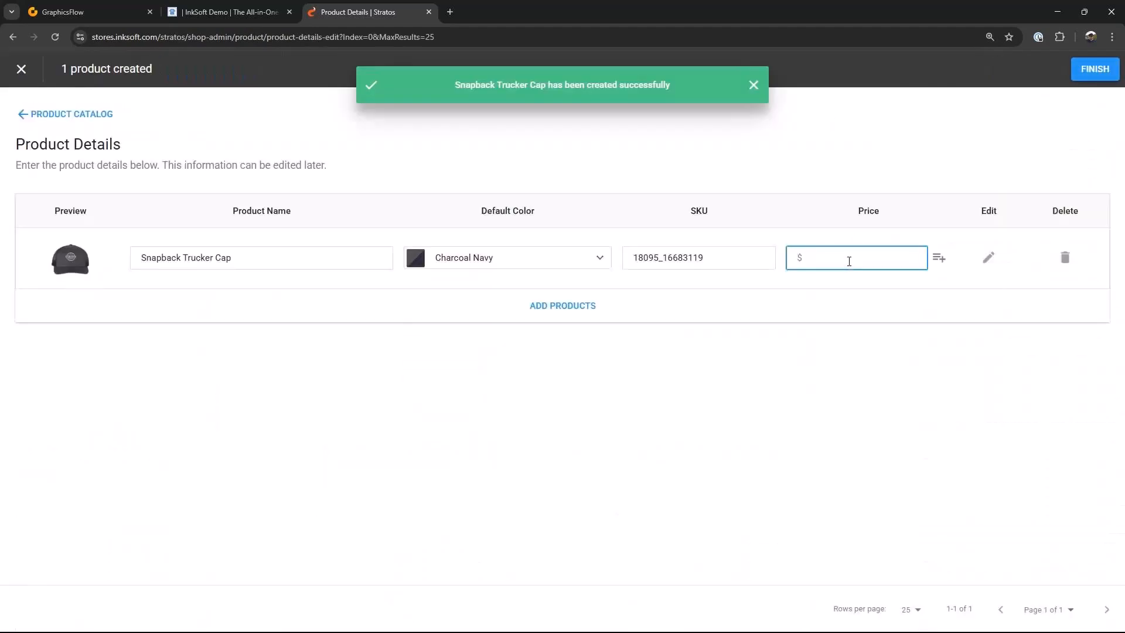
pyautogui.click(1094, 69)
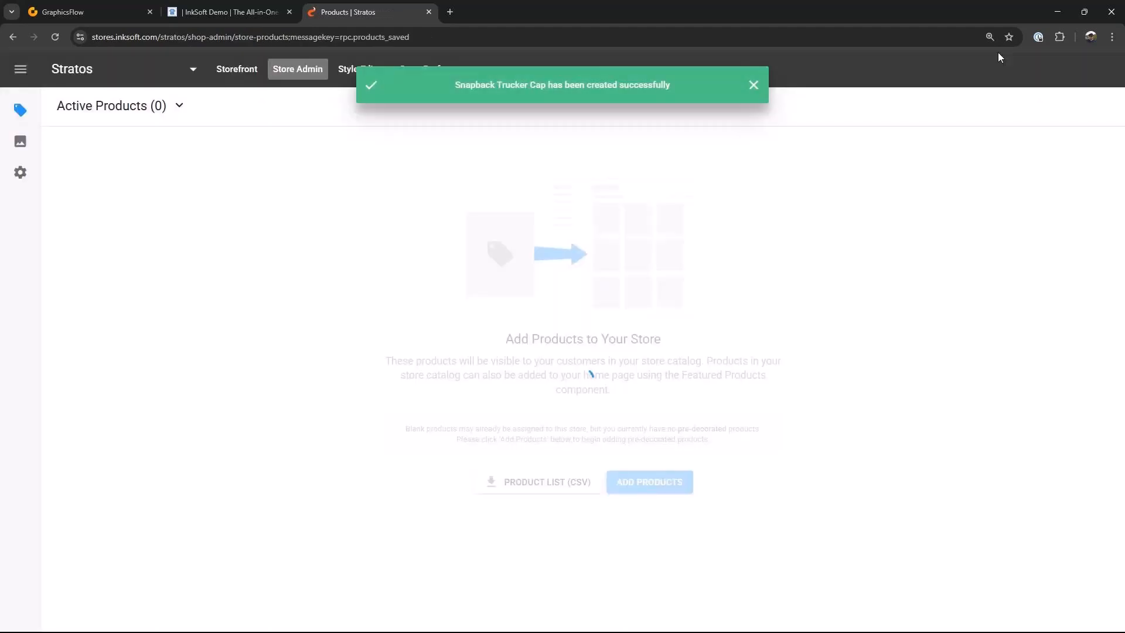
# Step: Start a new product, search the catalog for snap, and open the Snapback Trucker Cap
pyautogui.click(1065, 109)
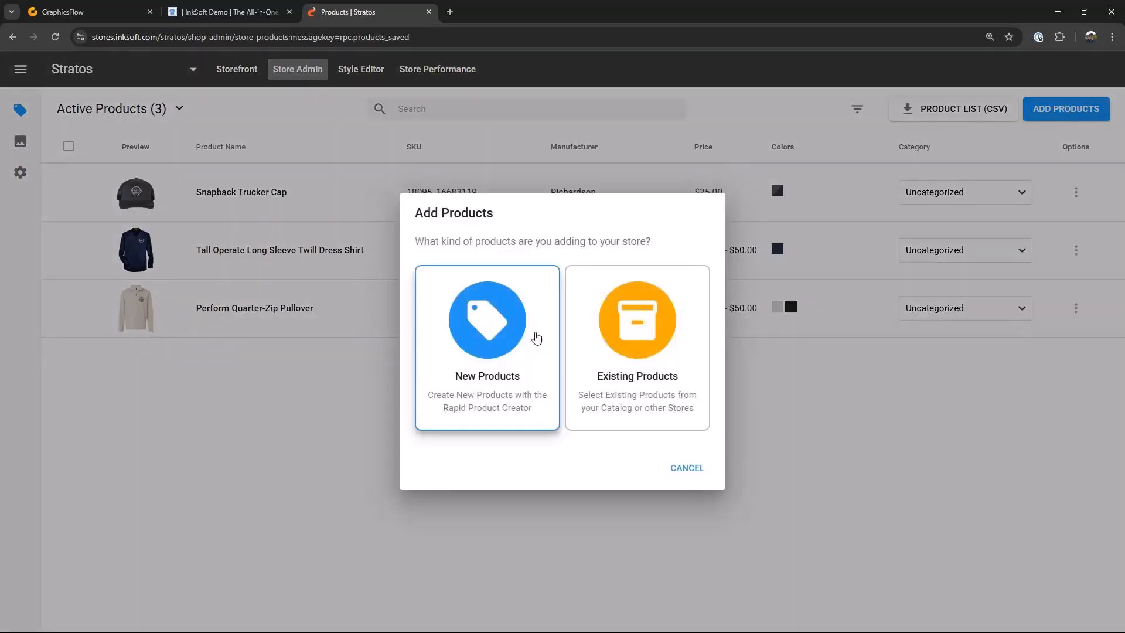
pyautogui.click(535, 336)
pyautogui.click(118, 168)
pyautogui.write('snap')
pyautogui.press('Return')
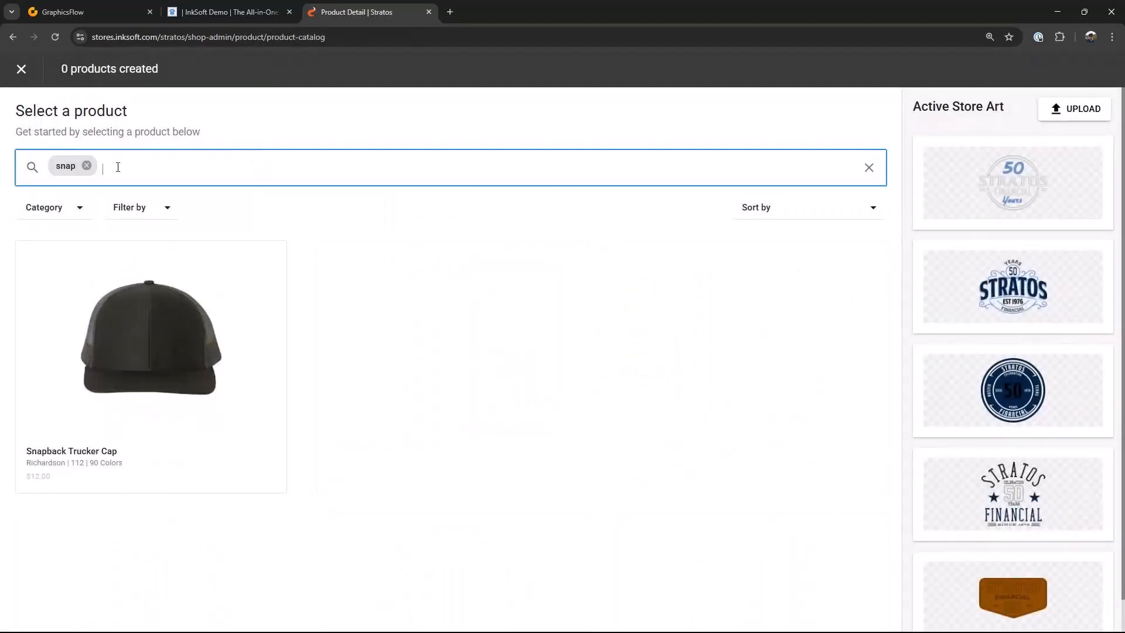
pyautogui.click(156, 351)
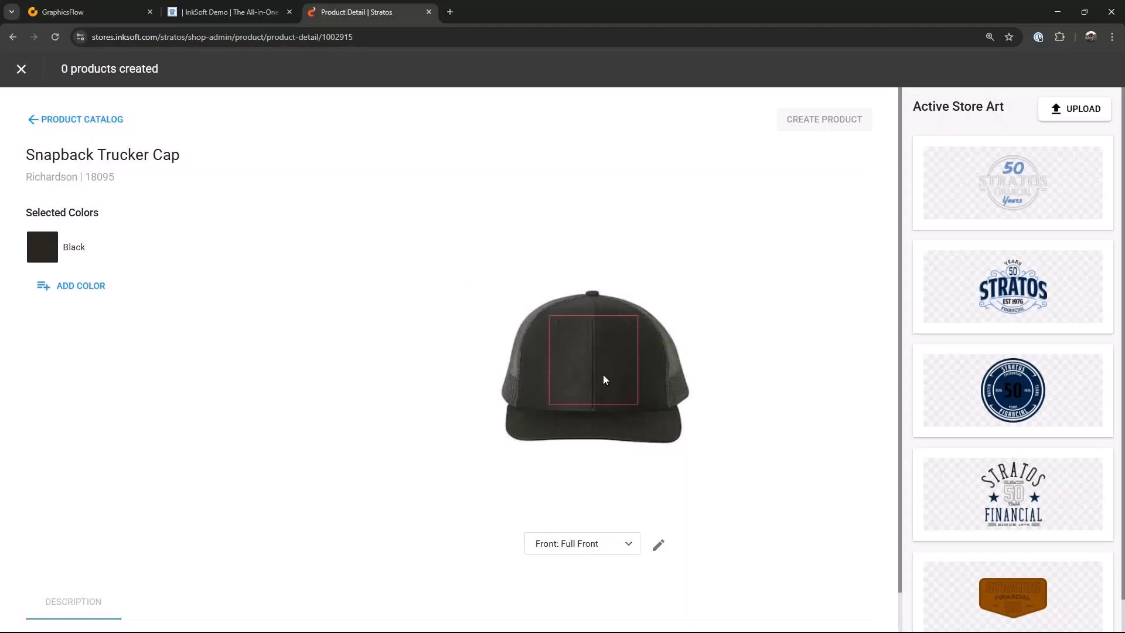
# Step: Place the leather patch art on the black cap's full front and create the product
pyautogui.click(972, 567)
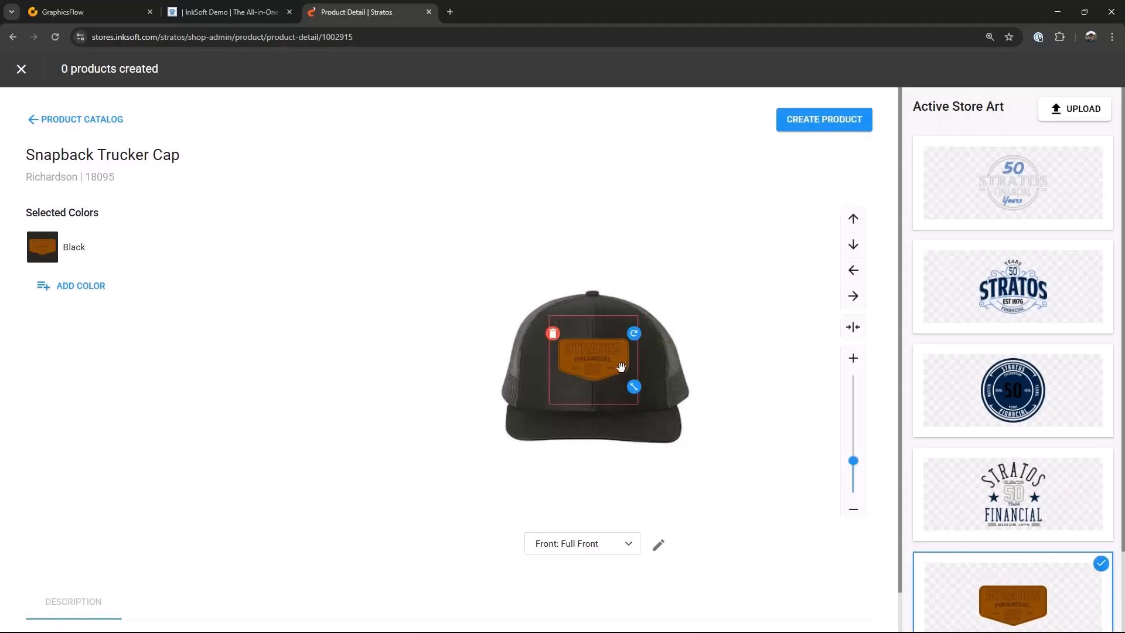
pyautogui.click(826, 122)
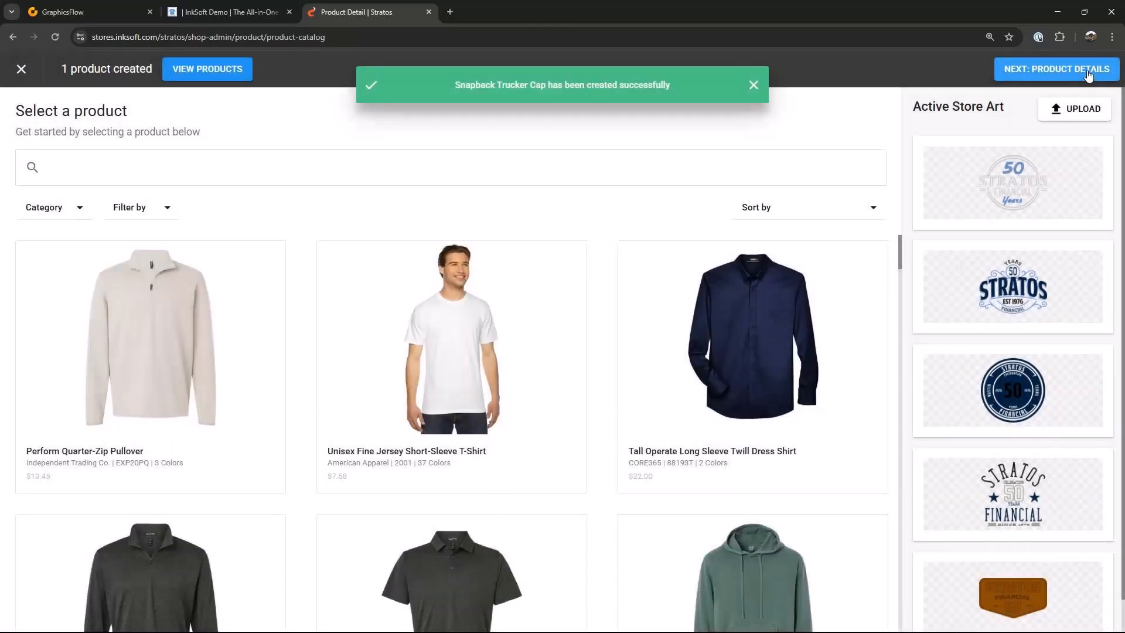
# Step: Set the patch cap's price to $30 and finish saving it
pyautogui.click(1087, 69)
pyautogui.click(814, 255)
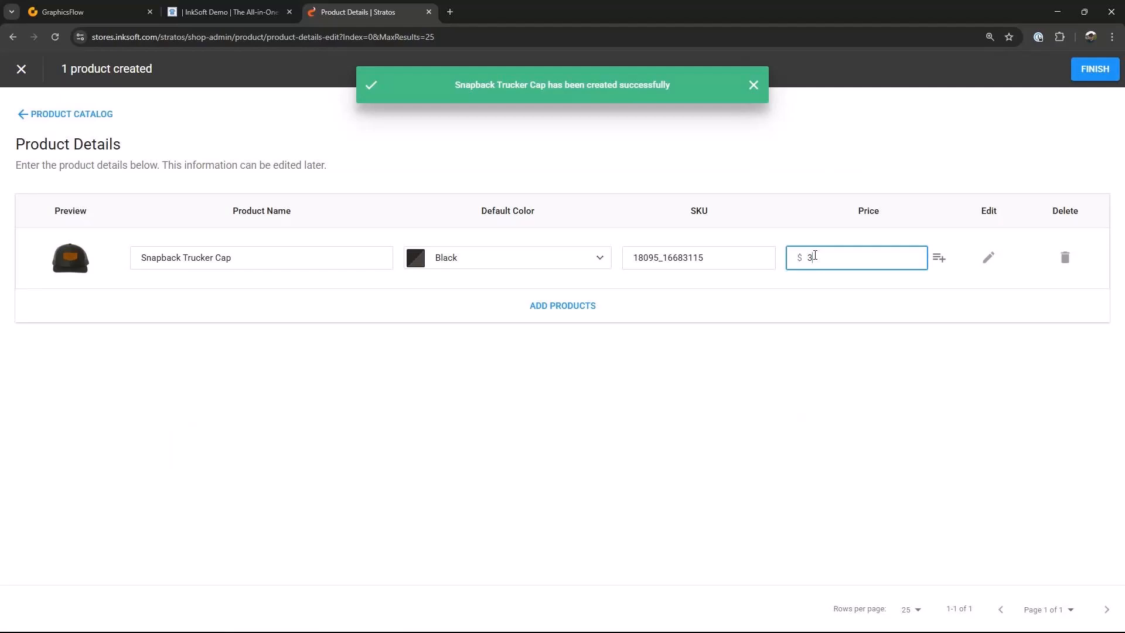
pyautogui.click(1094, 70)
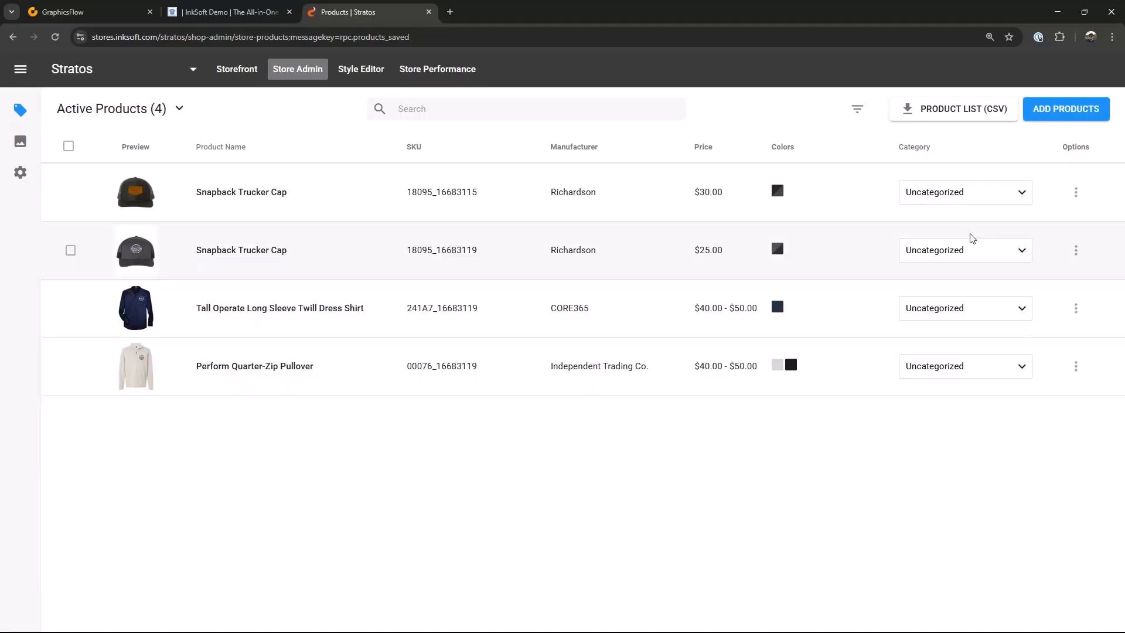
# Step: Start a new product, search the catalog for pig, and open the Premium Pigment-Dyed T-Shirt
pyautogui.click(1059, 108)
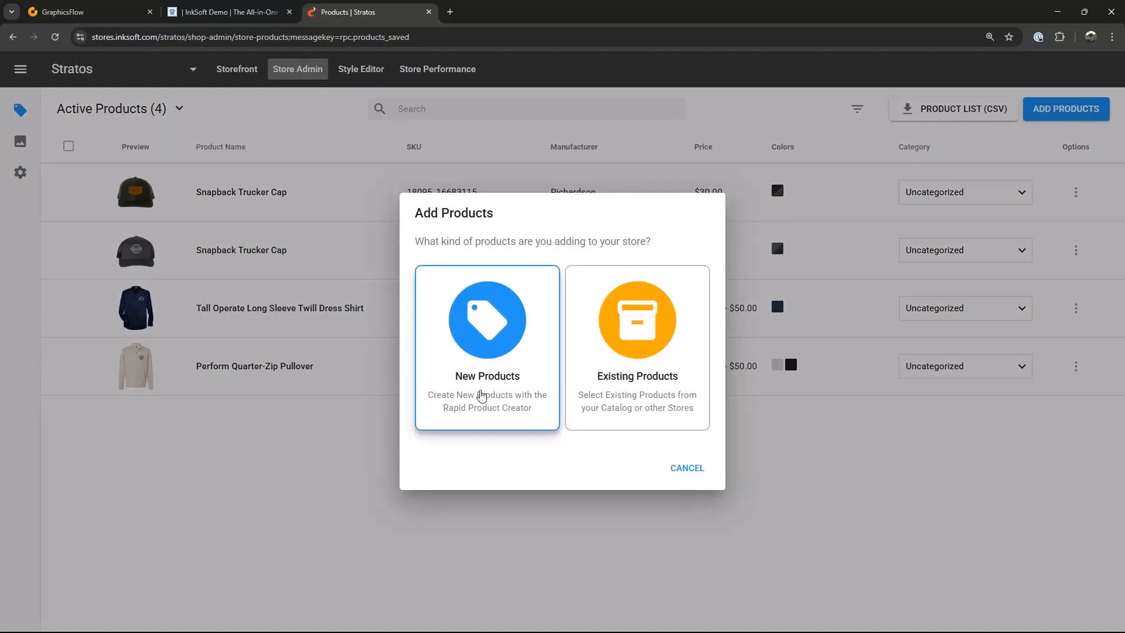
pyautogui.click(479, 360)
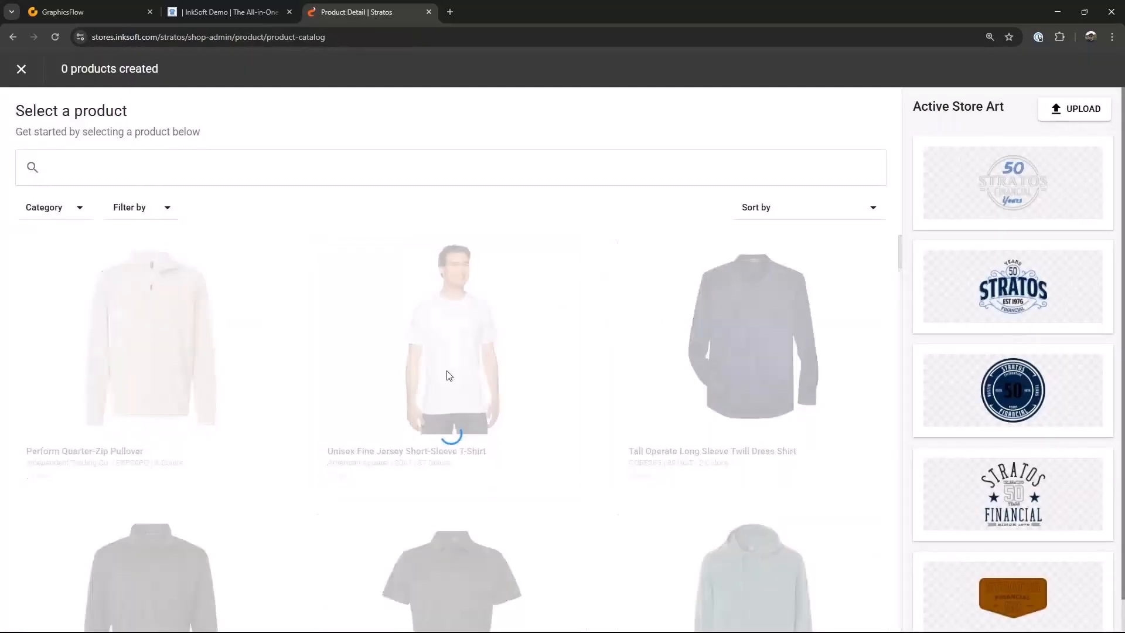
pyautogui.scroll(-3, 623, 431)
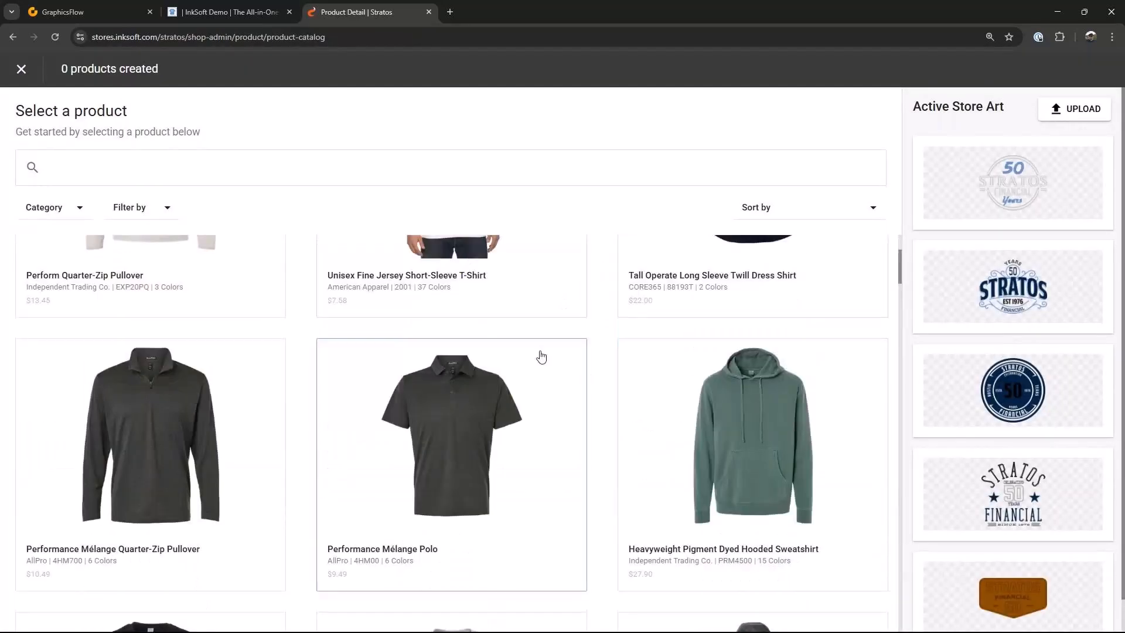
pyautogui.scroll(-4, 666, 398)
pyautogui.scroll(-3, 668, 399)
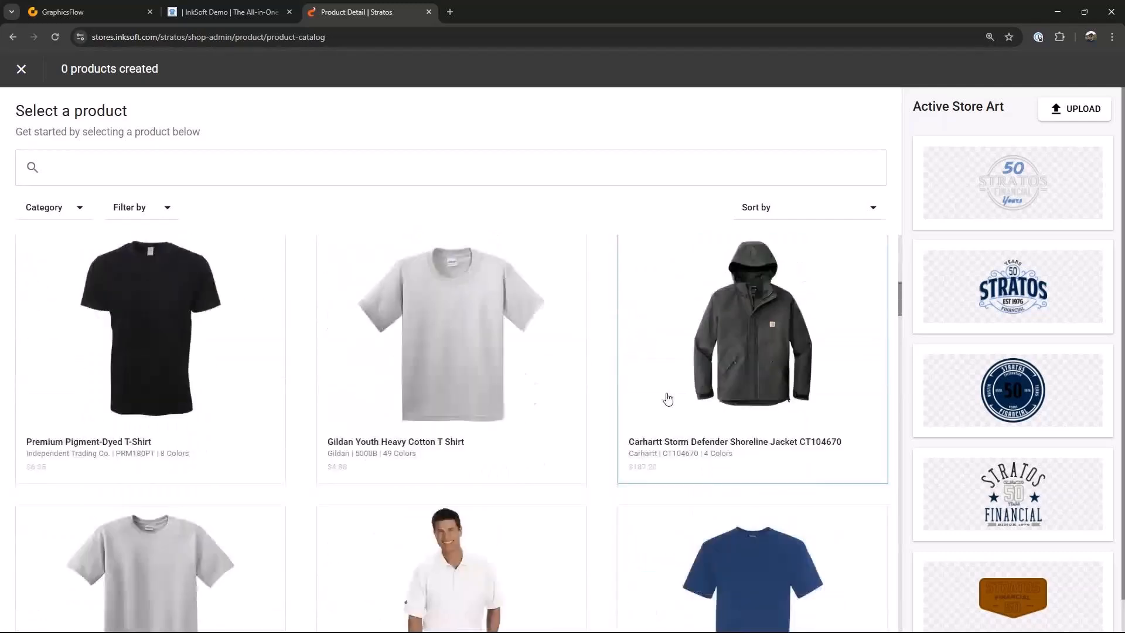
pyautogui.click(121, 167)
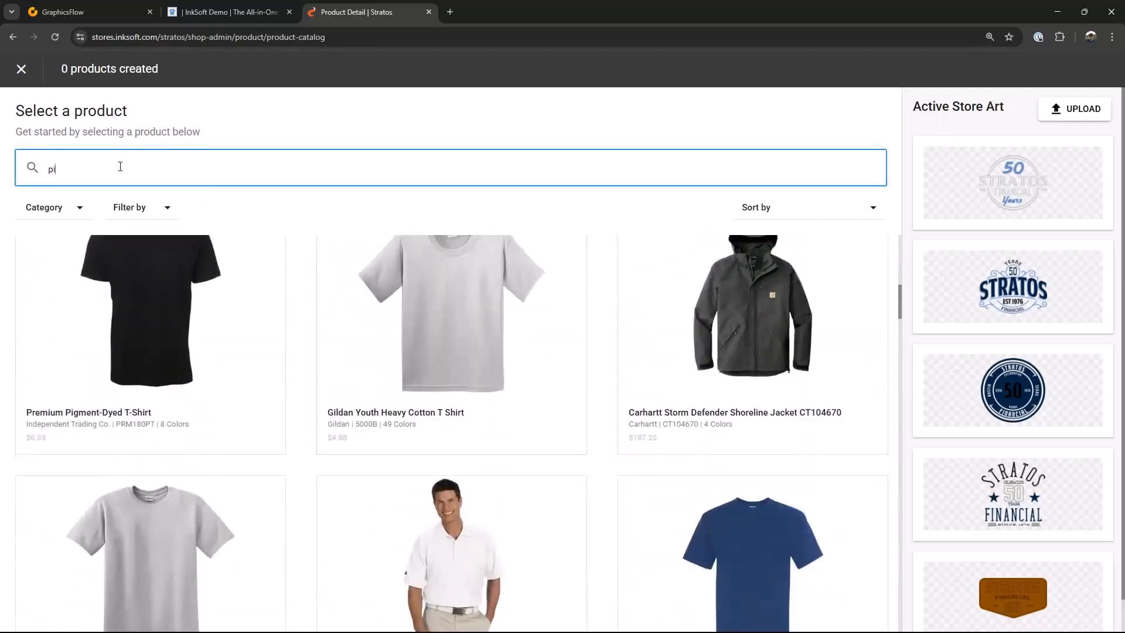
pyautogui.write('pig')
pyautogui.press('Return')
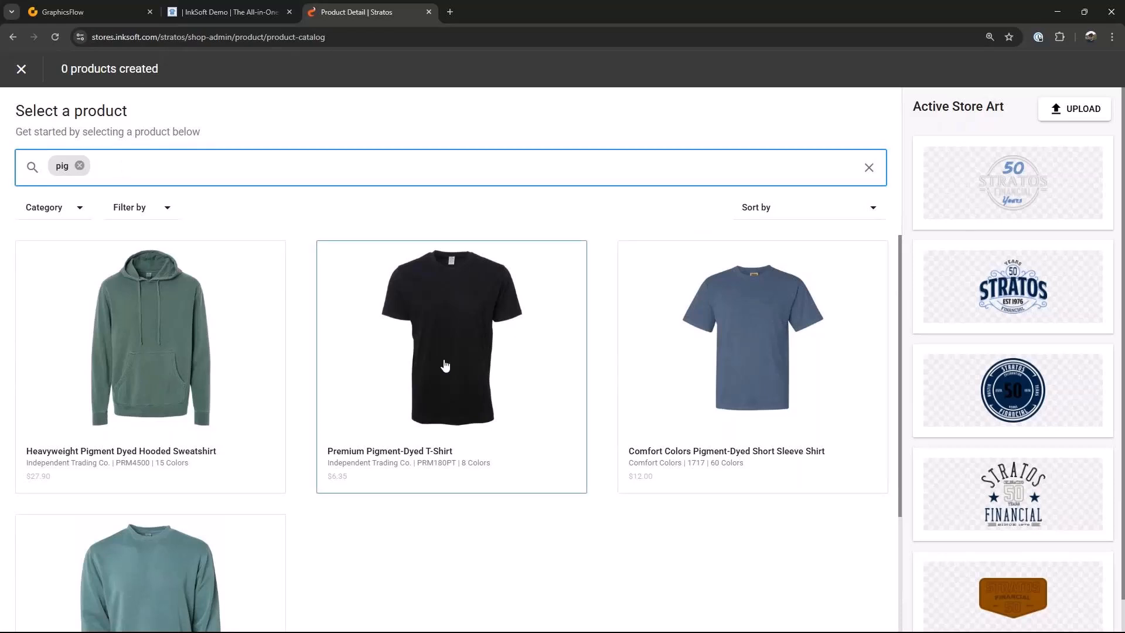
pyautogui.click(457, 326)
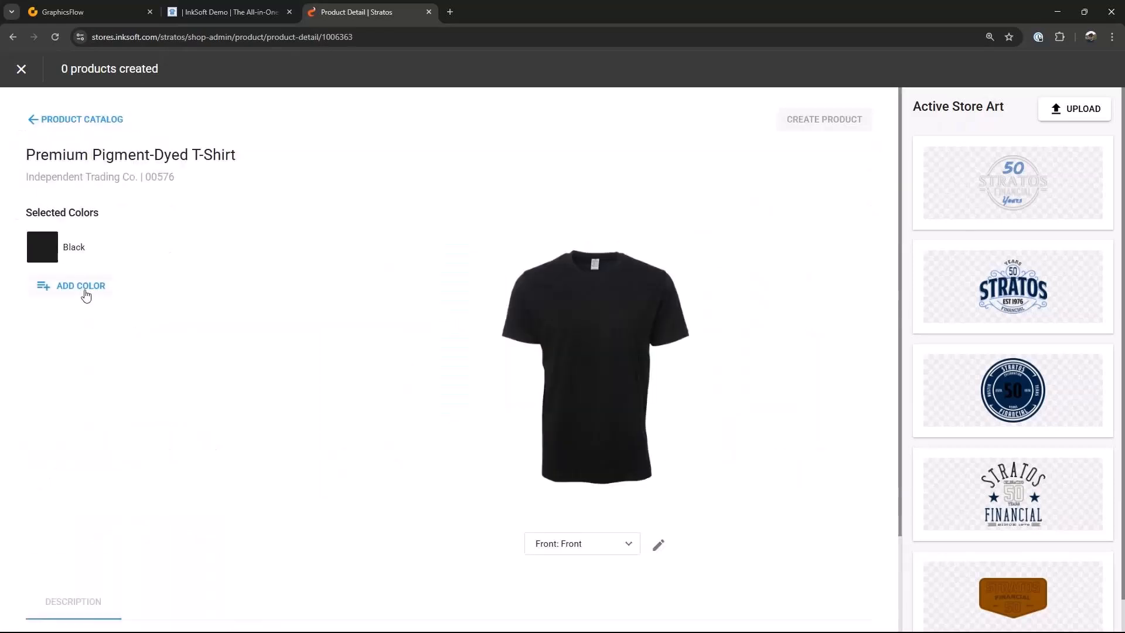
# Step: Change the shirt's selected color from Black to Pigment Slate Blue
pyautogui.click(85, 287)
pyautogui.scroll(-1, 100, 427)
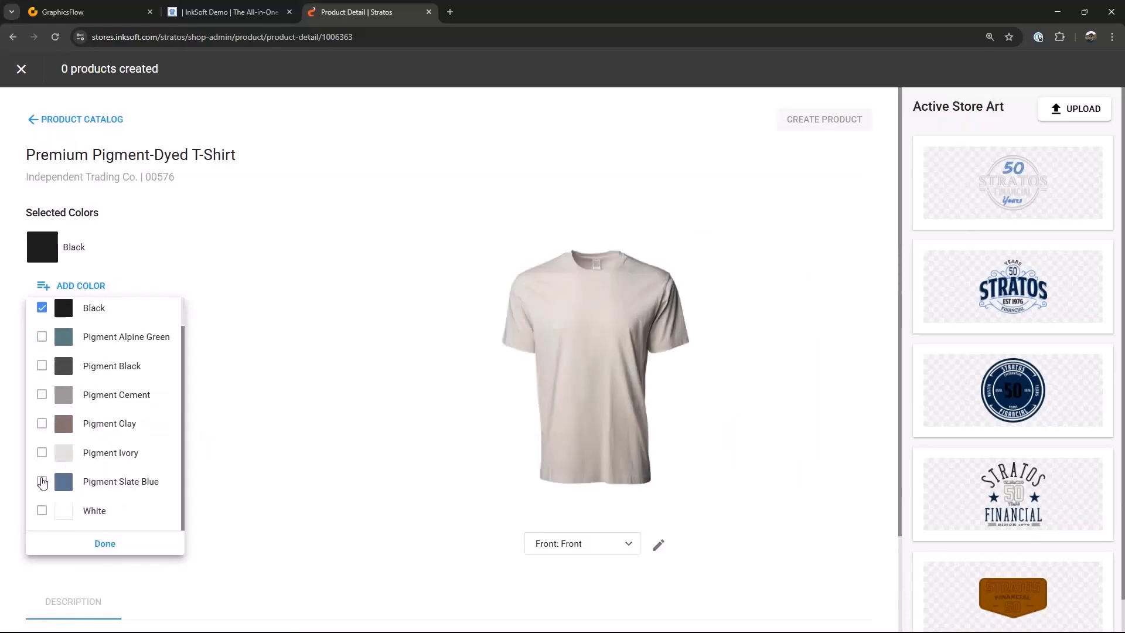
pyautogui.click(41, 480)
pyautogui.scroll(1, 93, 375)
pyautogui.click(41, 340)
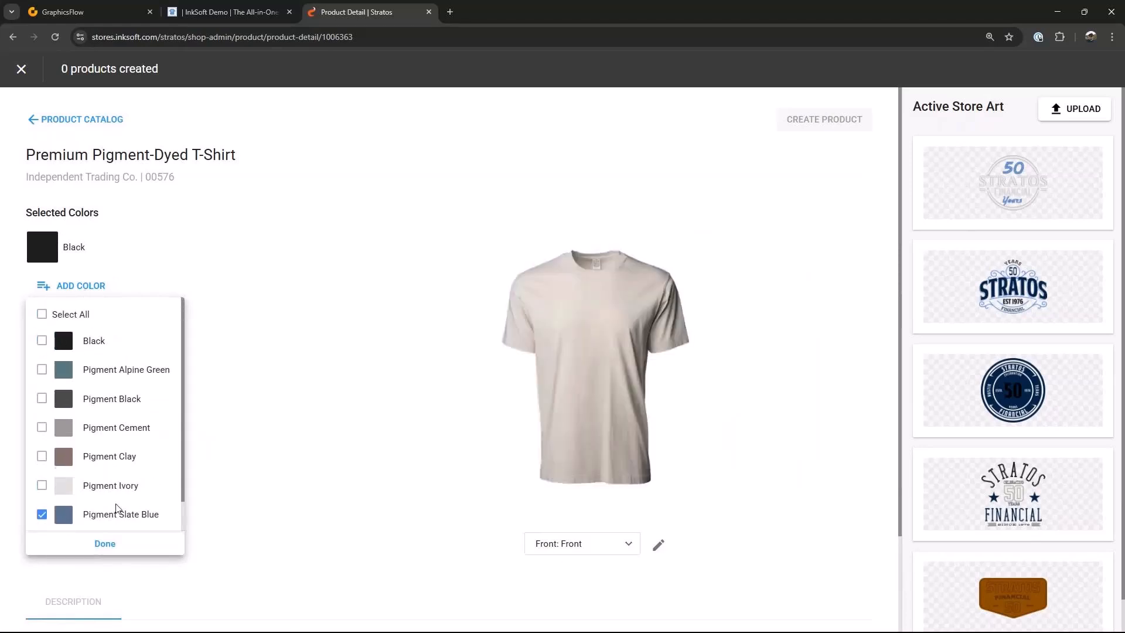
pyautogui.click(105, 544)
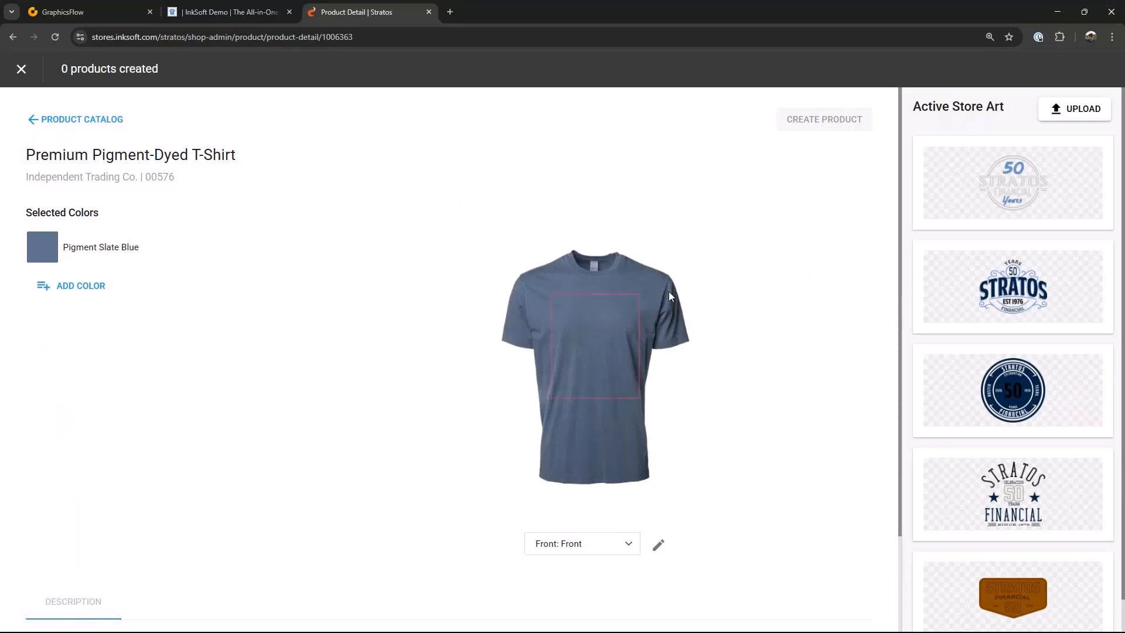
# Step: Place the Stratos Athletic 01 art on the shirt front and start a colorway mapping its black to #052247
pyautogui.click(1017, 499)
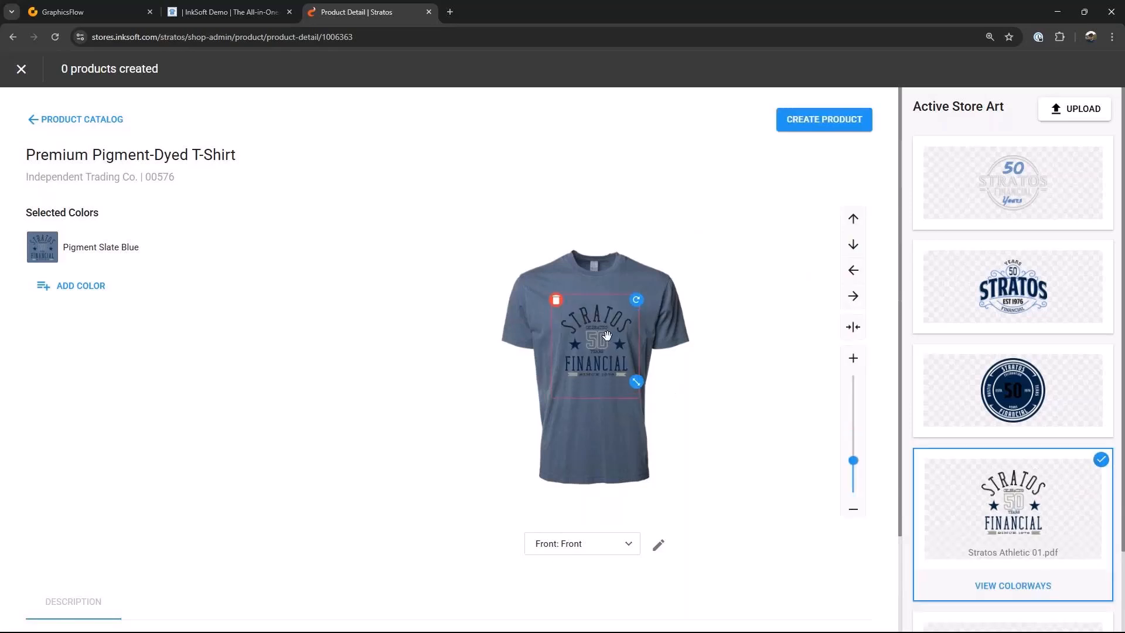
pyautogui.click(1035, 586)
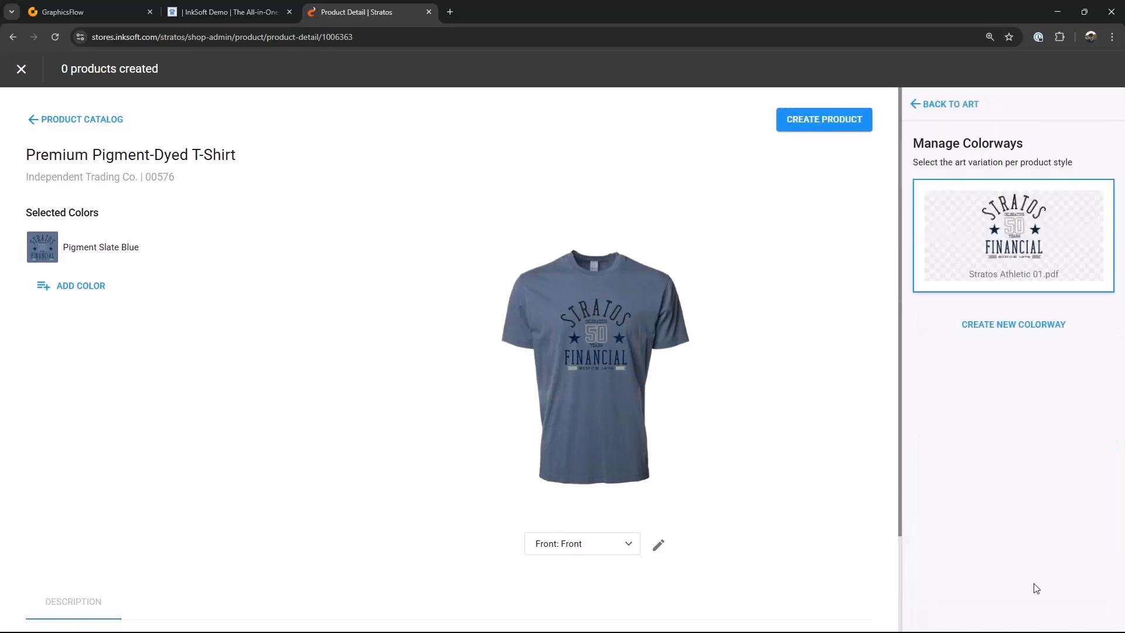
pyautogui.click(998, 326)
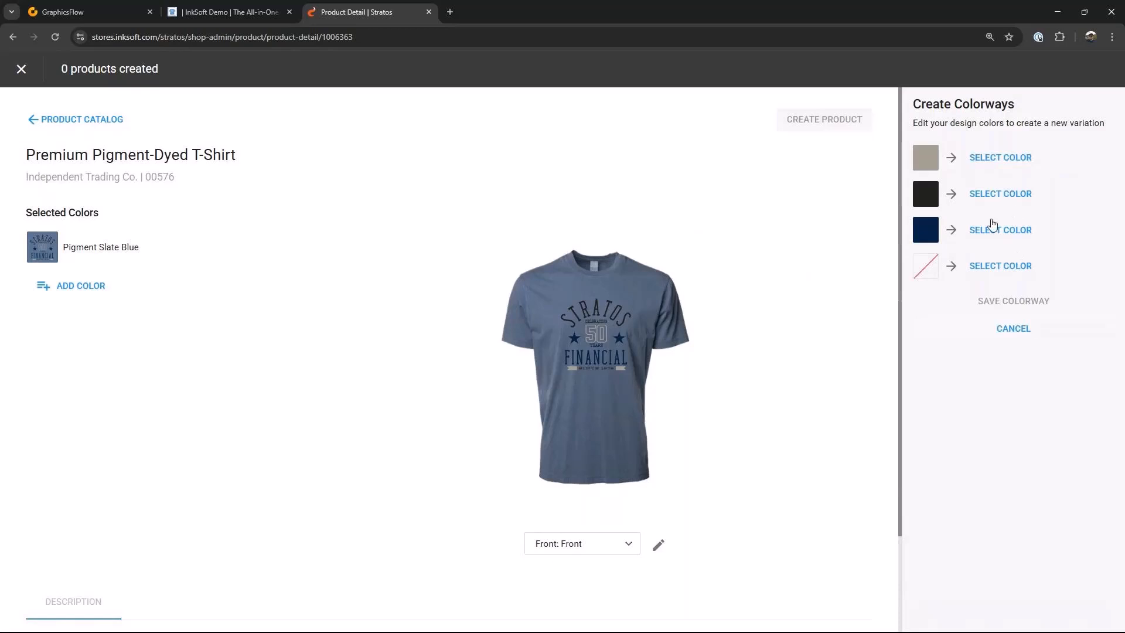
pyautogui.click(993, 194)
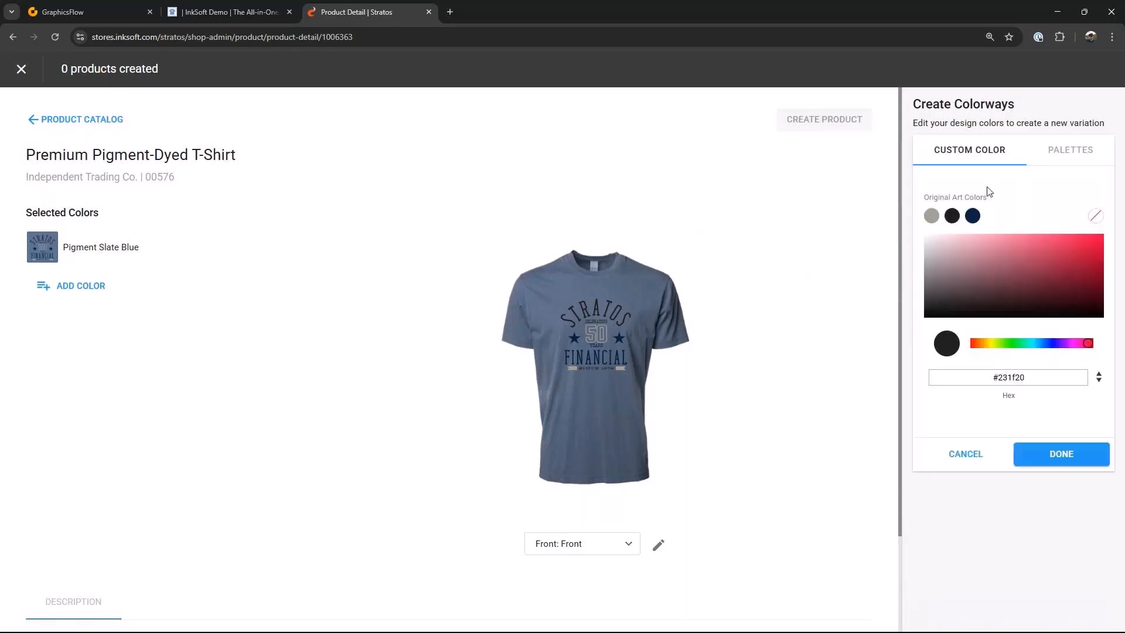
pyautogui.click(973, 216)
pyautogui.click(1055, 463)
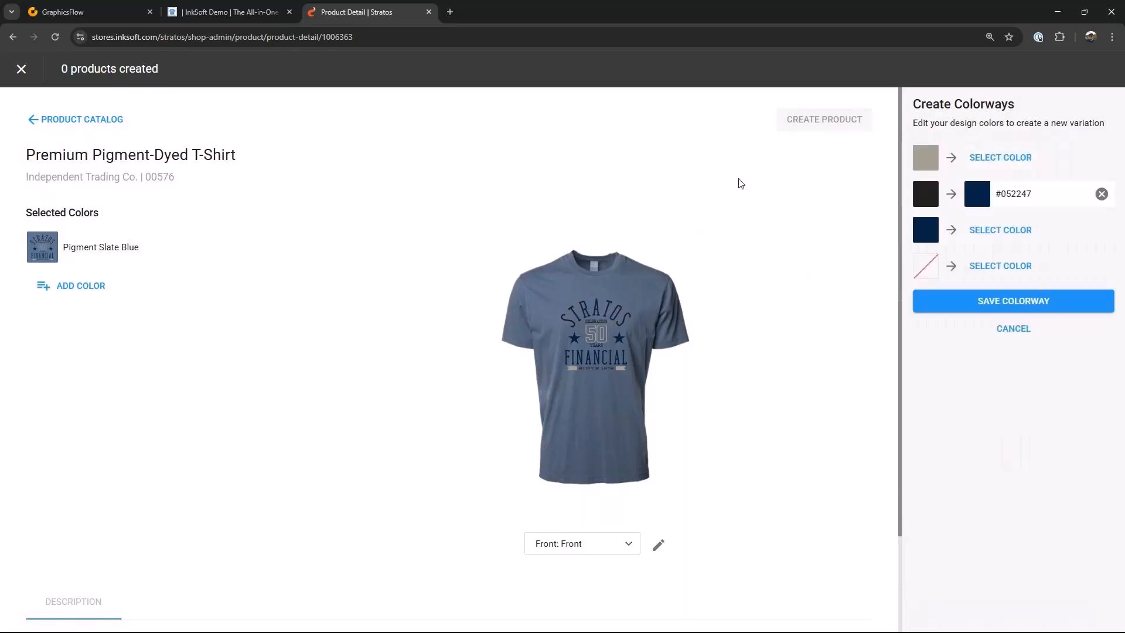
# Step: Map the art's grey to #d3cdc2 and save the new colorway
pyautogui.click(1013, 161)
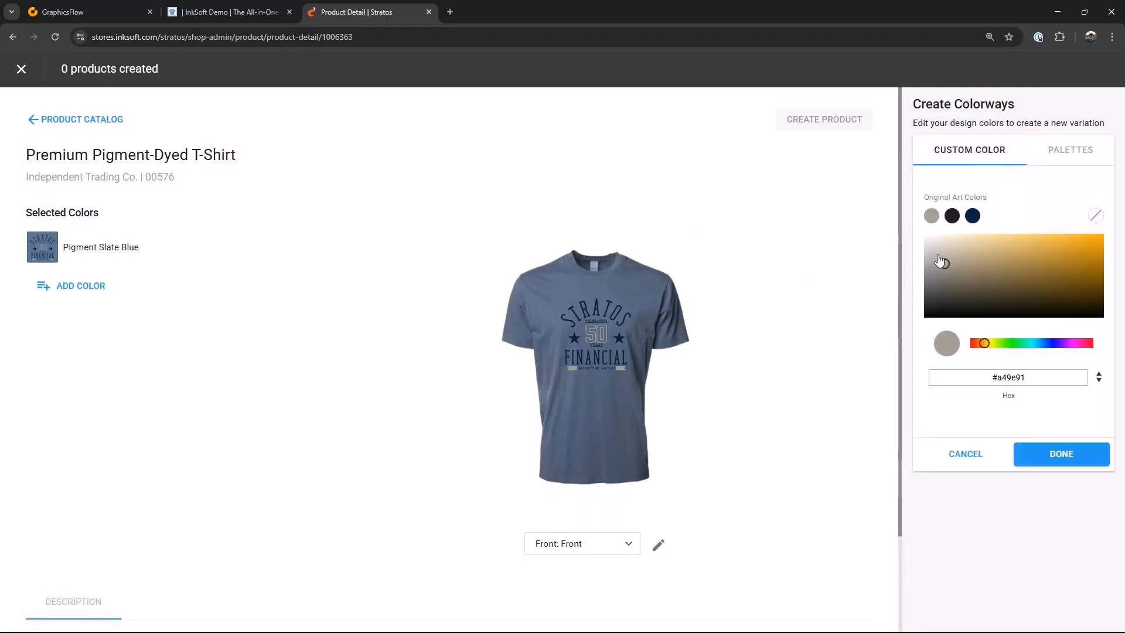
pyautogui.moveTo(940, 262); pyautogui.dragTo(938, 249)
pyautogui.click(1031, 460)
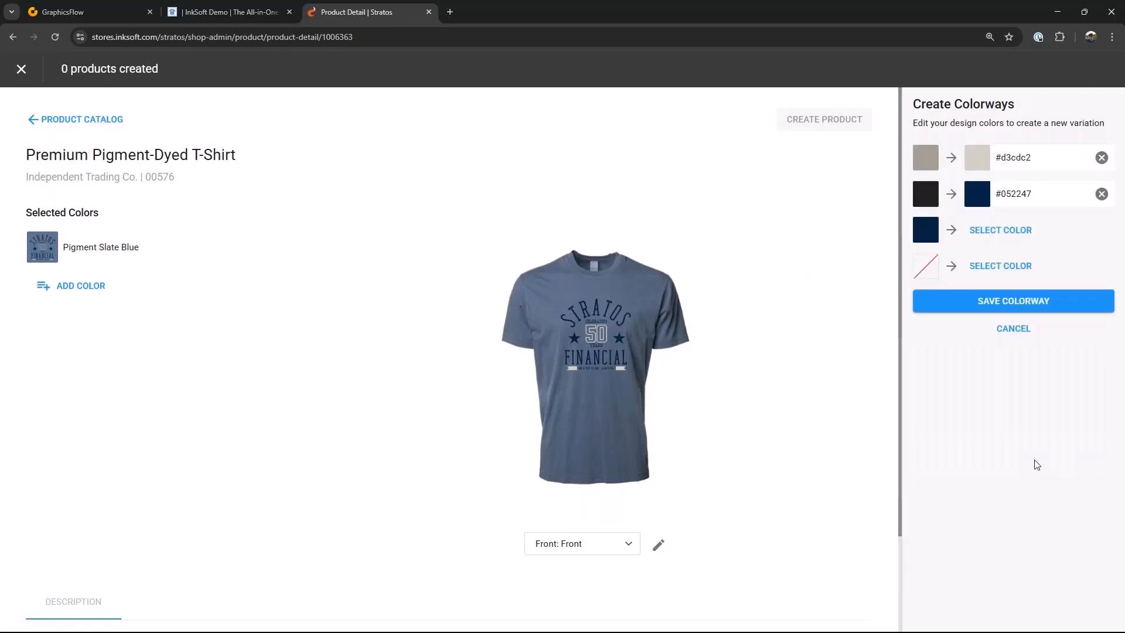
pyautogui.moveTo(611, 317)
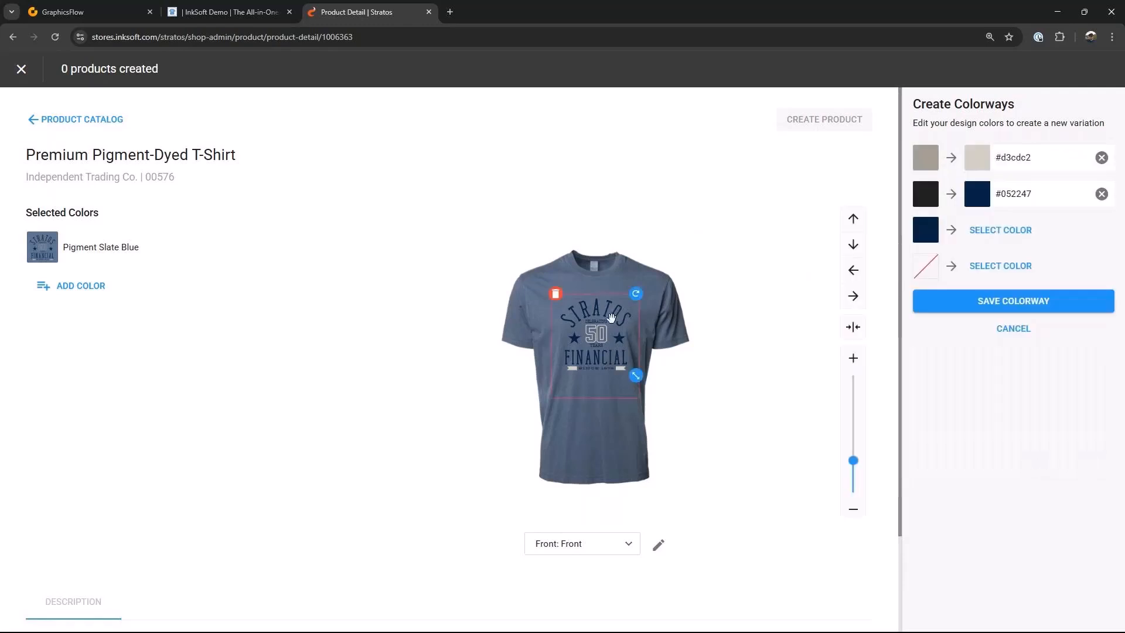
pyautogui.click(1006, 302)
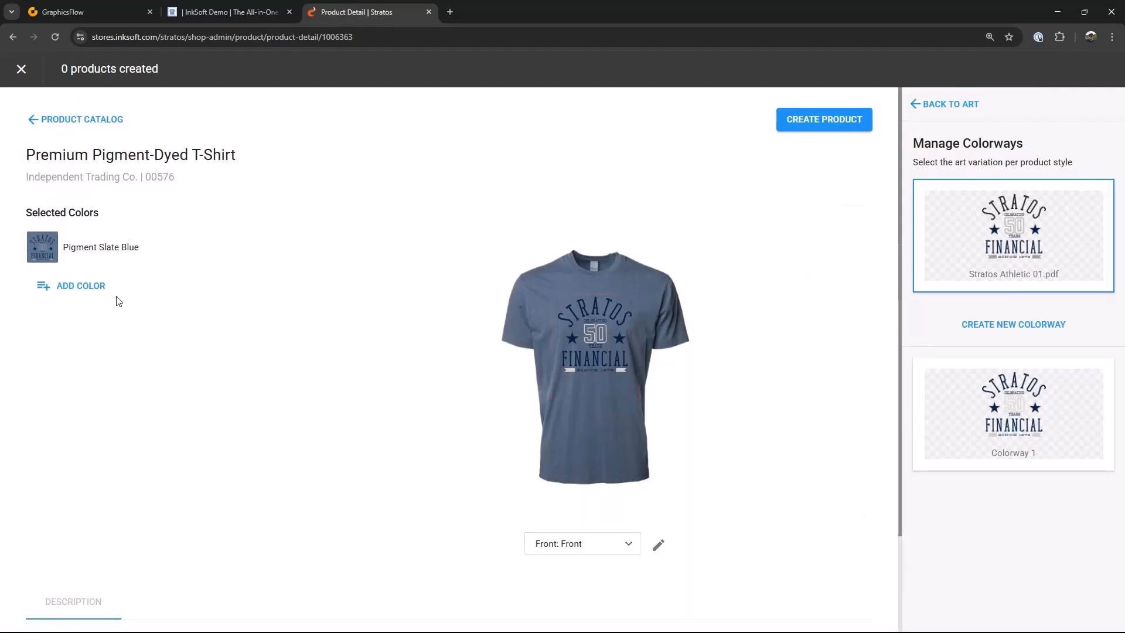
# Step: Assign Colorway 1 to the Pigment Slate Blue shirt and create the product
pyautogui.click(100, 249)
pyautogui.click(1003, 419)
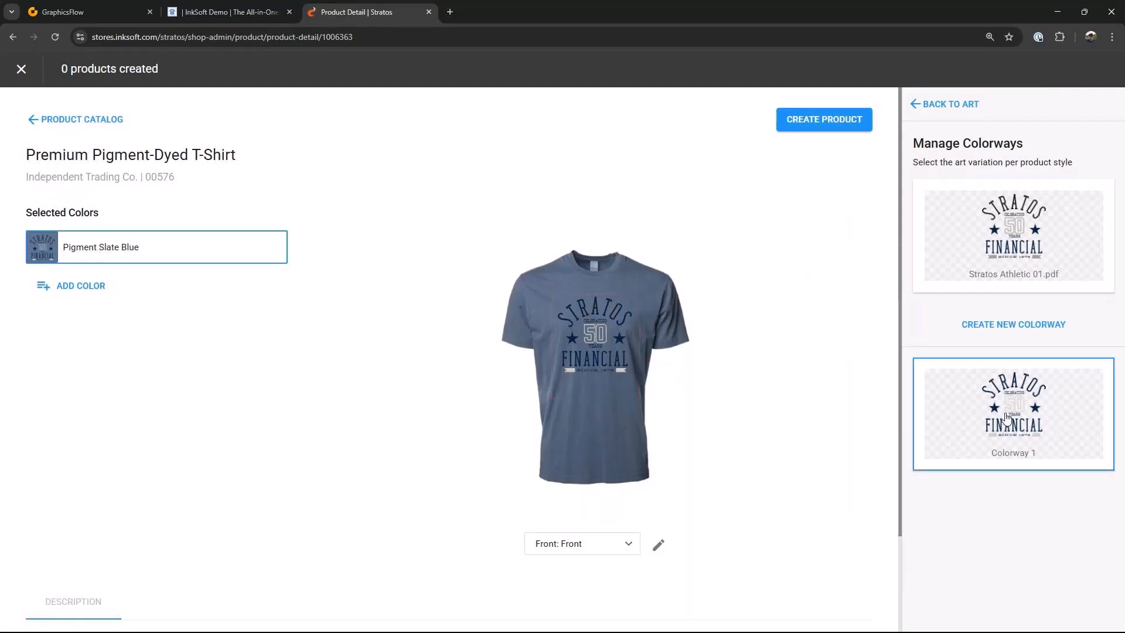
pyautogui.click(839, 120)
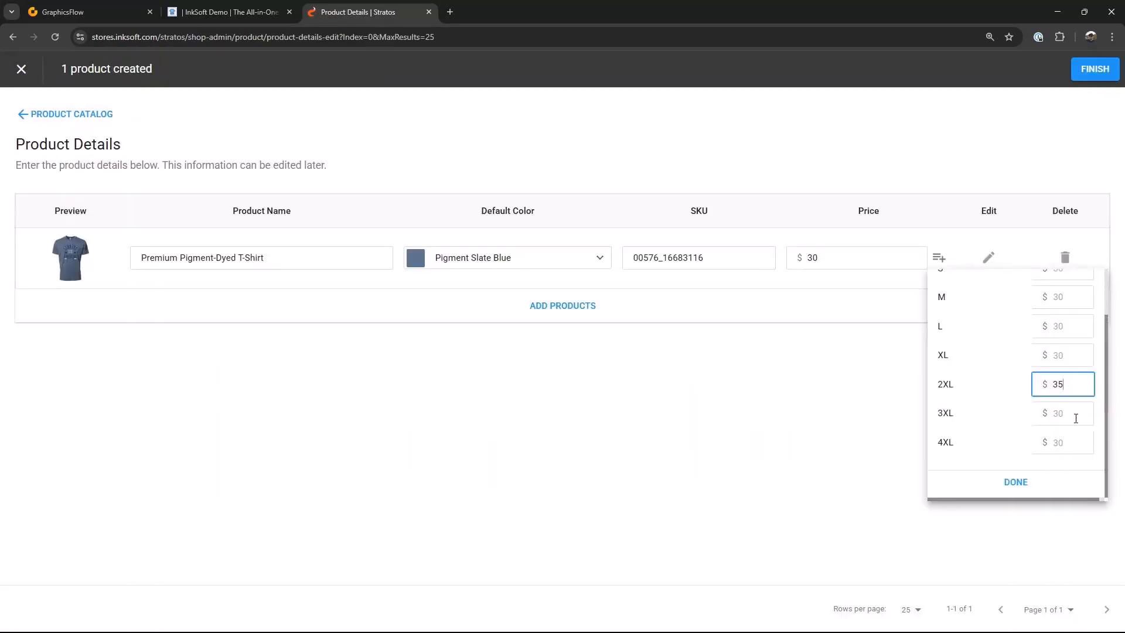
# Step: Set the shirt's 3XL price to $35, edit the 4XL price, and finish saving the product
pyautogui.click(1076, 418)
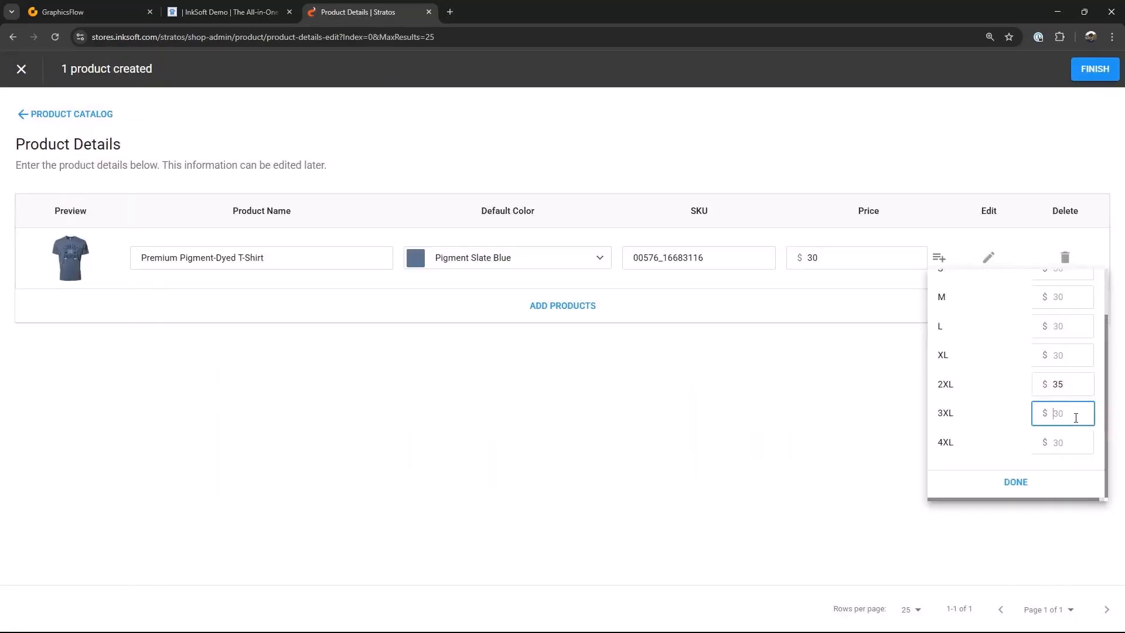
pyautogui.click(1062, 442)
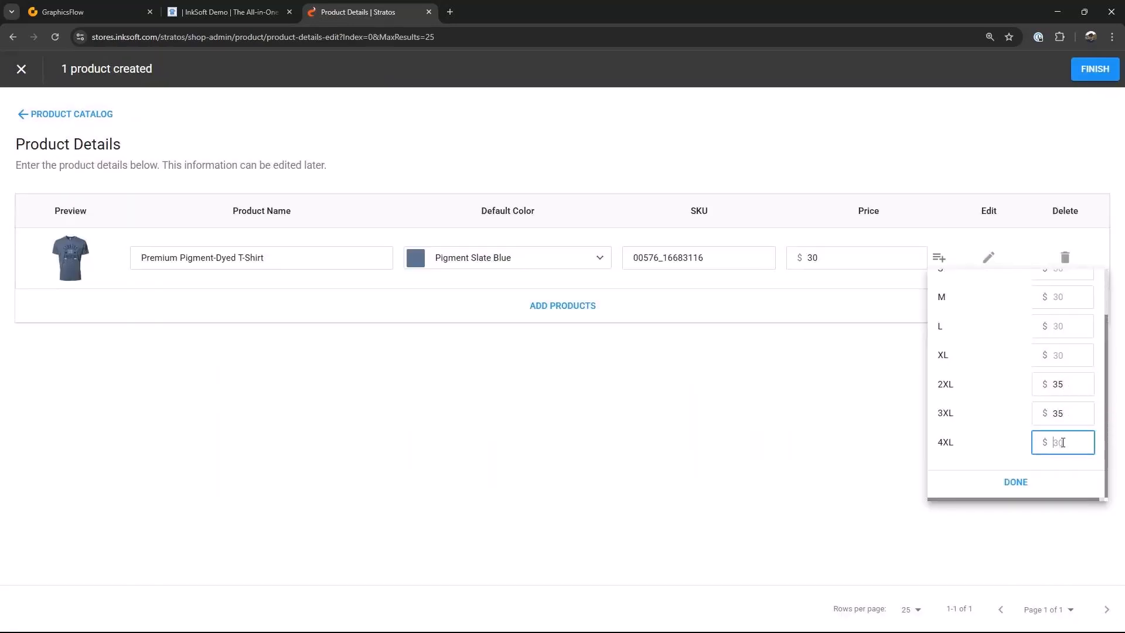
pyautogui.click(1015, 483)
pyautogui.click(1091, 65)
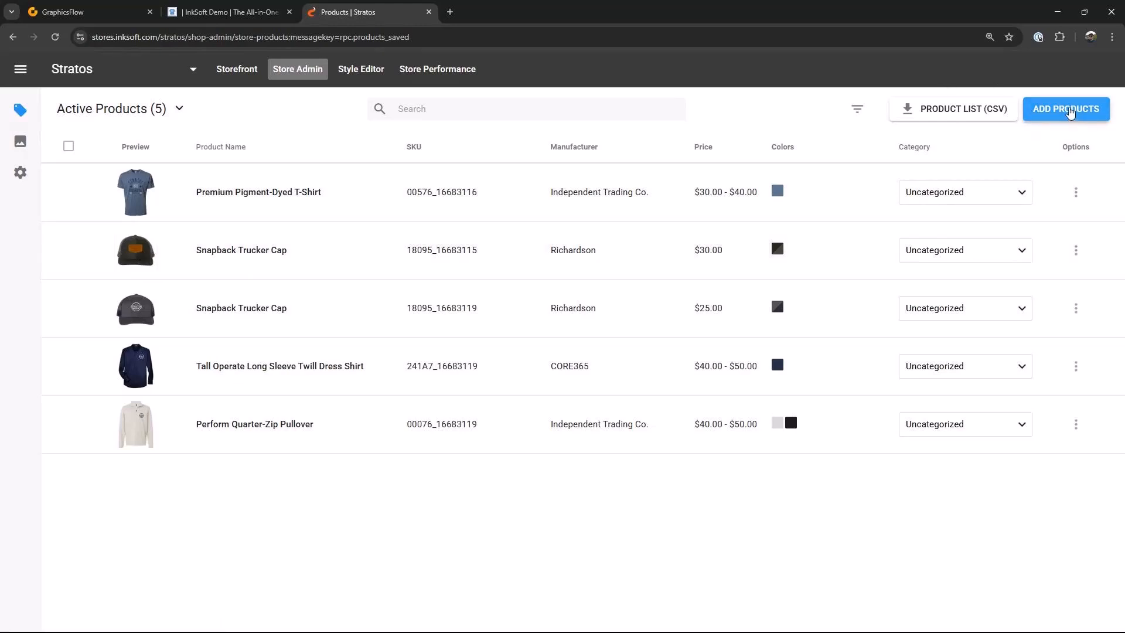
# Step: Start another new product, search the catalog for pig, and open the Unisex Pigment Dyed Crew Neck
pyautogui.click(1069, 112)
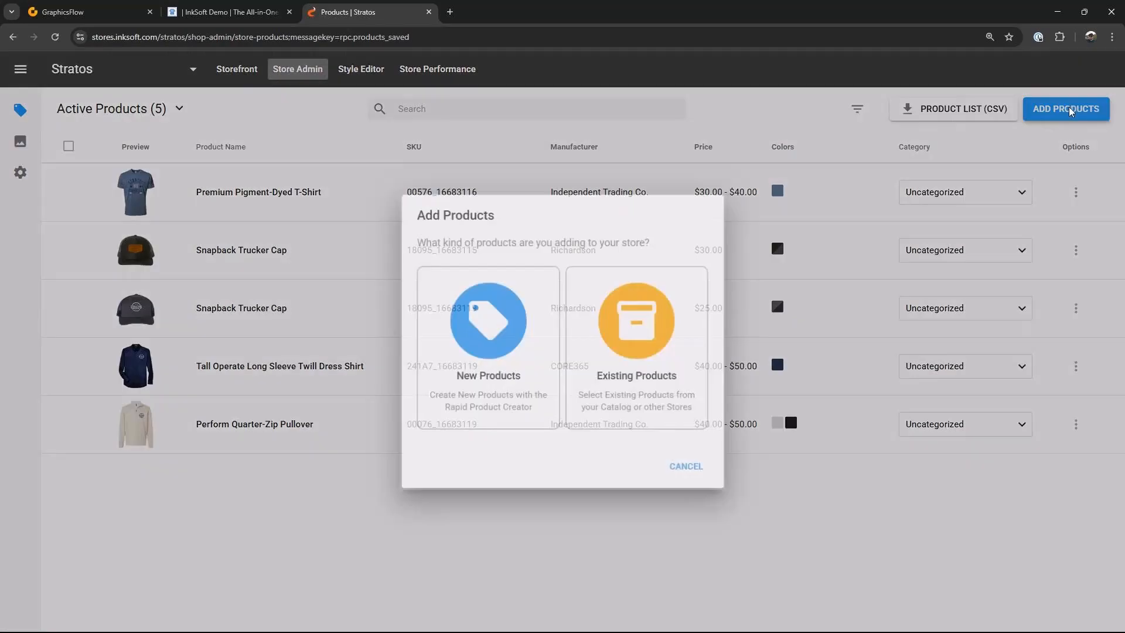
pyautogui.click(487, 339)
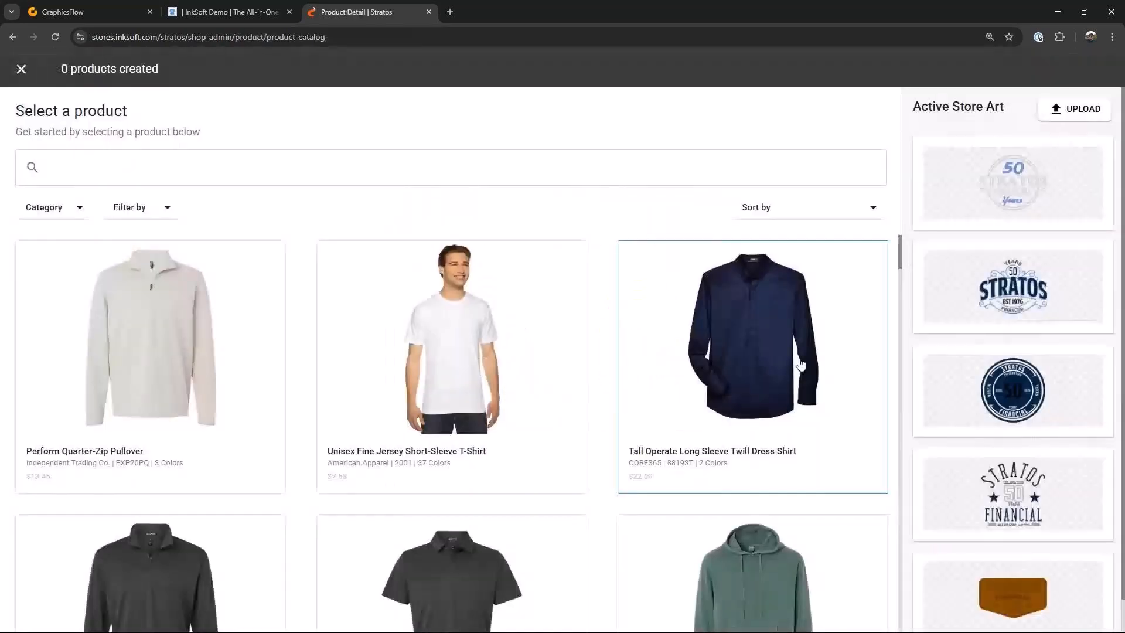
pyautogui.scroll(-5, 801, 363)
pyautogui.click(100, 168)
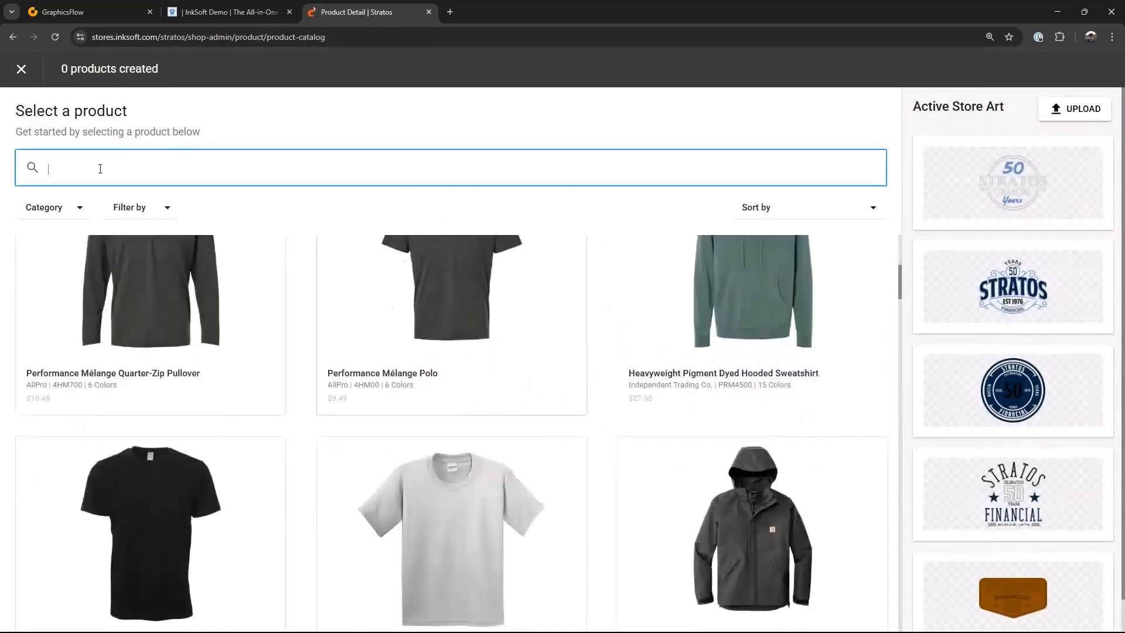
pyautogui.write('pig')
pyautogui.press('Return')
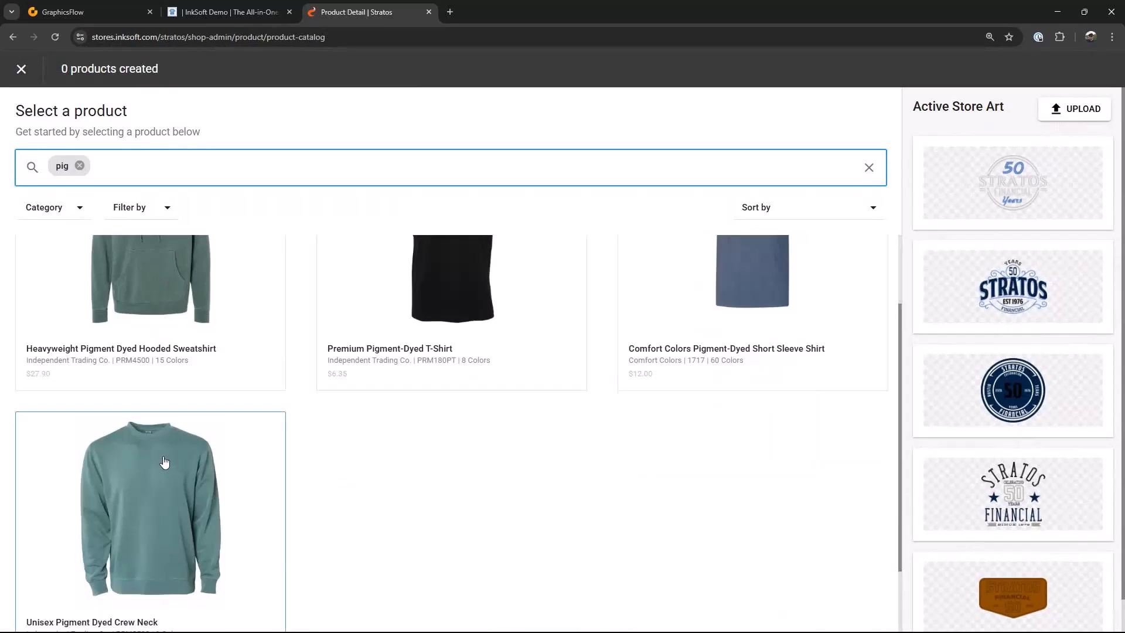
pyautogui.click(157, 468)
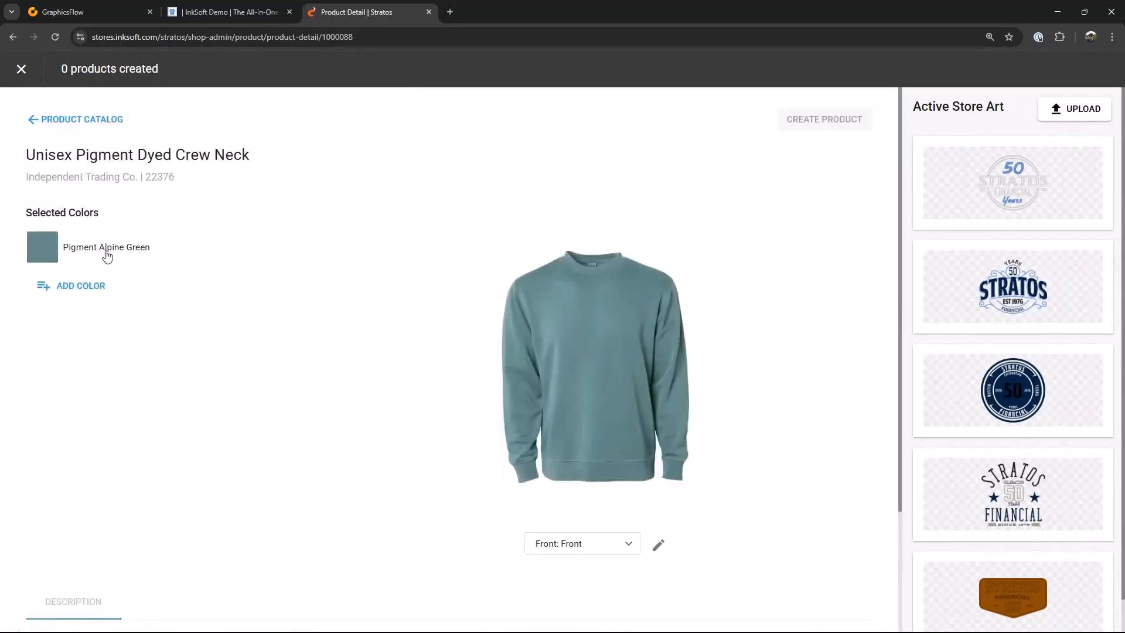
# Step: Set the crew neck's selected color to Pigment Slate Blue
pyautogui.click(82, 285)
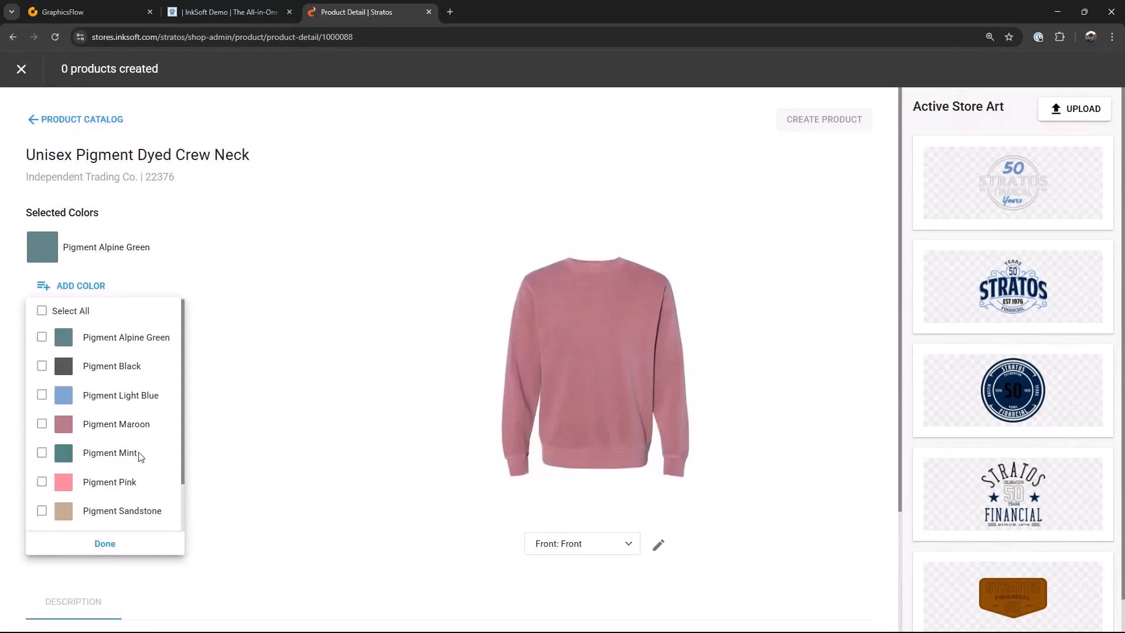
pyautogui.scroll(-1, 134, 456)
pyautogui.click(42, 481)
pyautogui.click(80, 544)
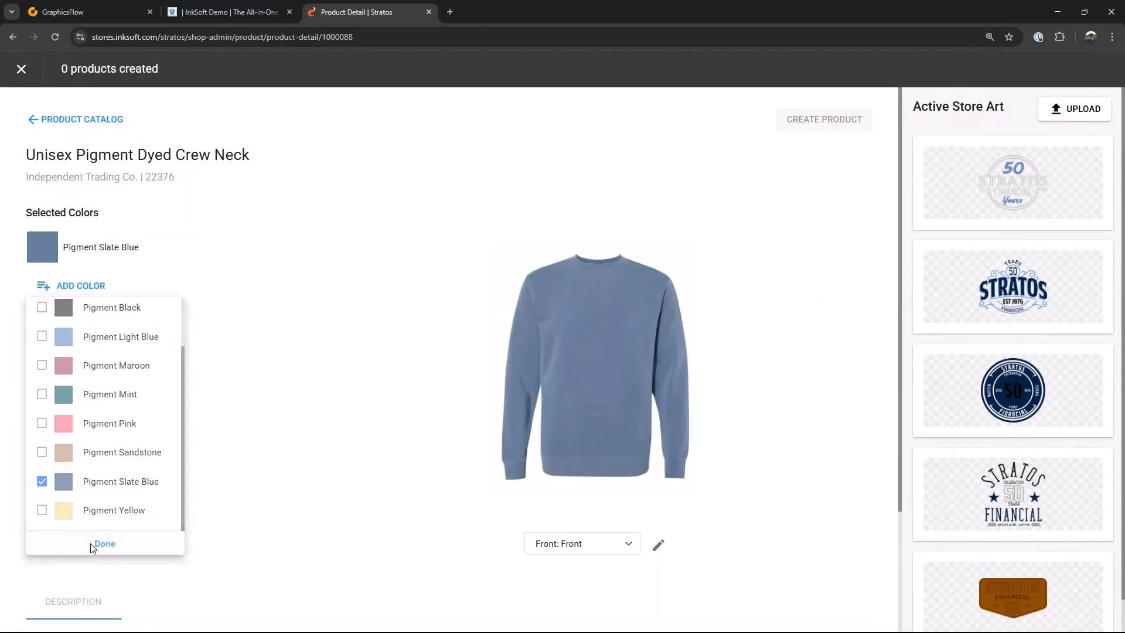
# Step: Place the Stratos Vintage 01 art on the crew neck's front and slightly adjust its position and size
pyautogui.click(1020, 308)
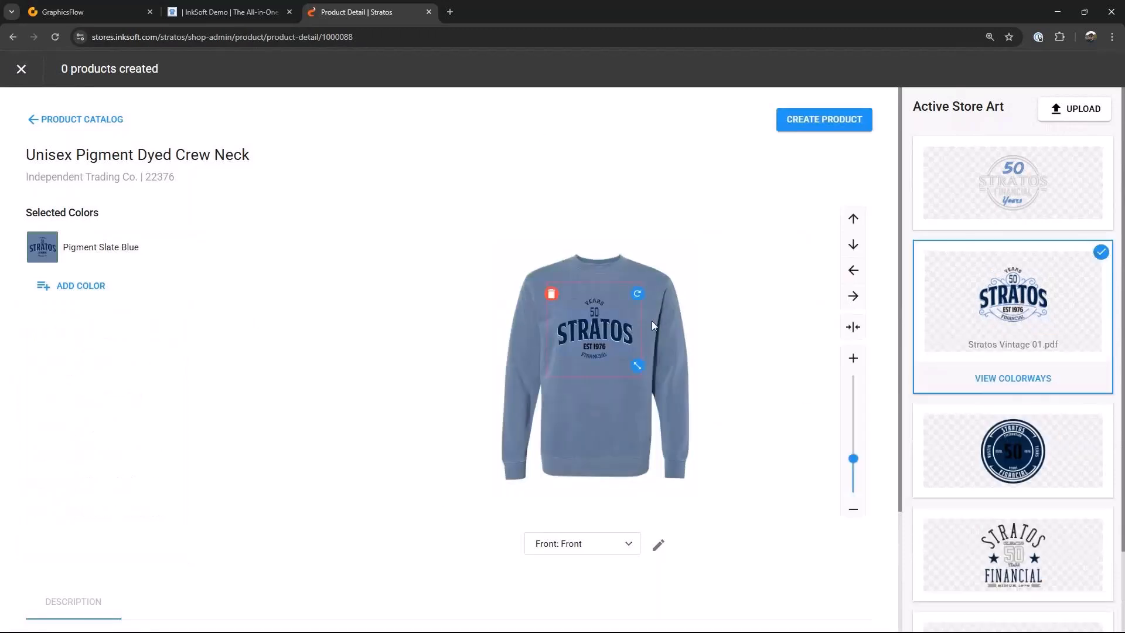
pyautogui.moveTo(614, 331); pyautogui.dragTo(613, 322)
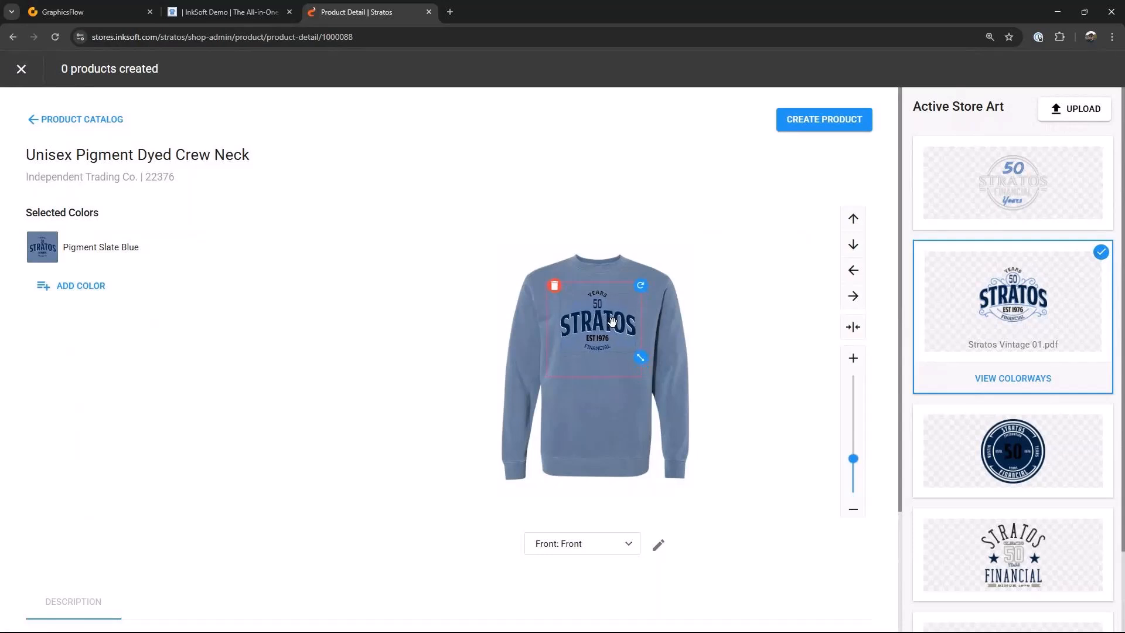
pyautogui.moveTo(641, 357); pyautogui.dragTo(644, 357)
pyautogui.moveTo(599, 322); pyautogui.dragTo(599, 324)
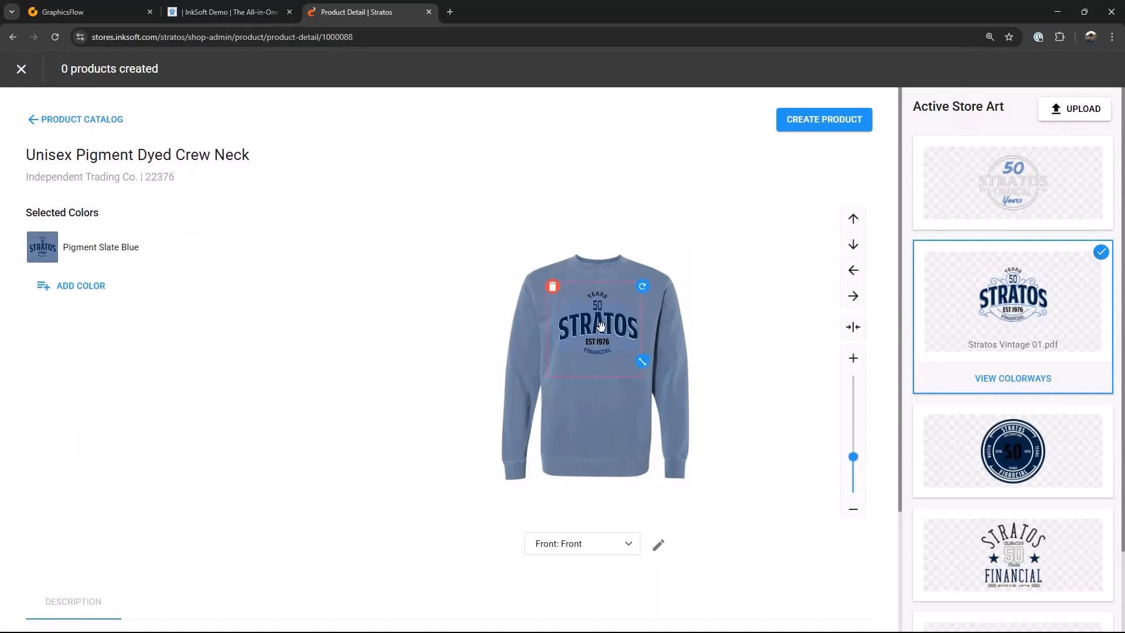
# Step: Create a new colorway of the Stratos Vintage 01 art, replacing its light blue with #d8dde4, and save it
pyautogui.click(1040, 378)
pyautogui.click(1006, 324)
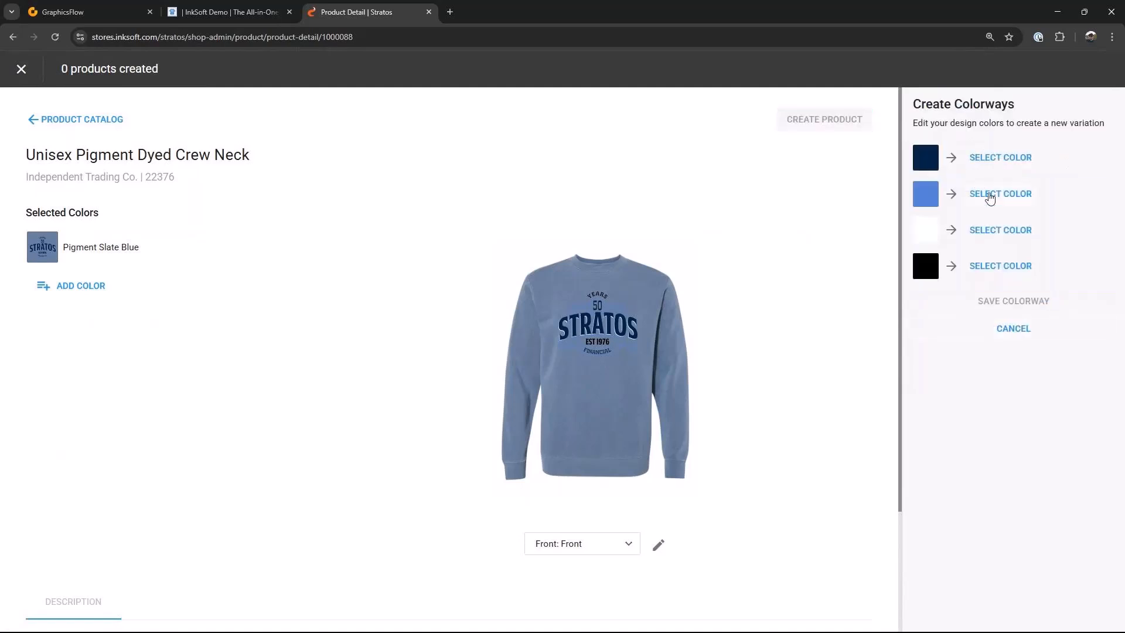
pyautogui.click(990, 195)
pyautogui.click(932, 240)
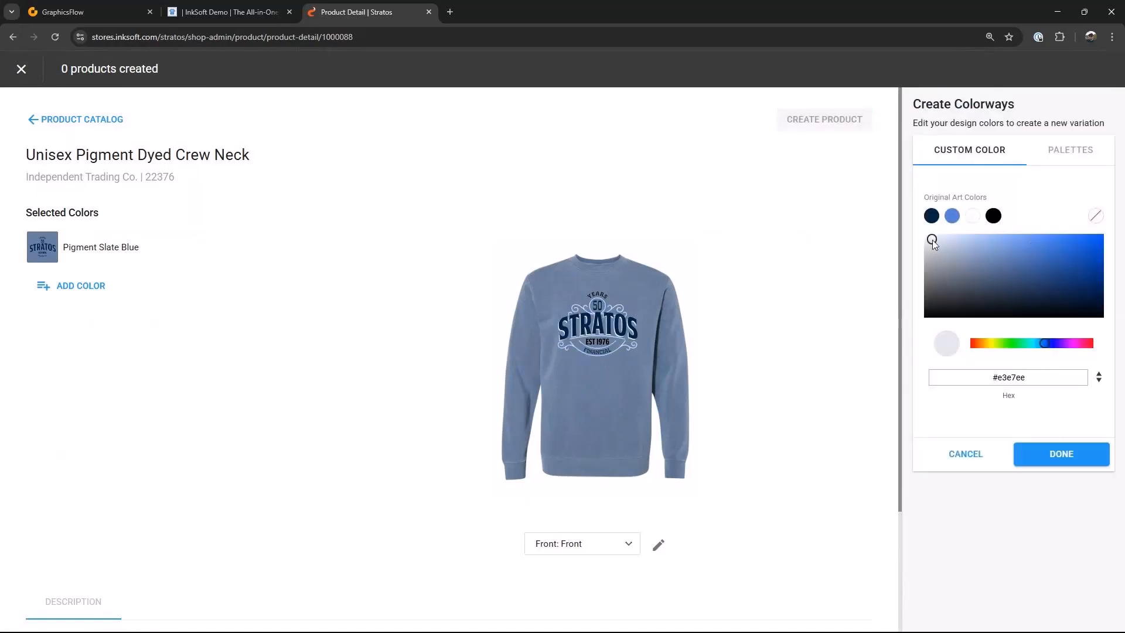
pyautogui.moveTo(933, 240); pyautogui.dragTo(933, 242)
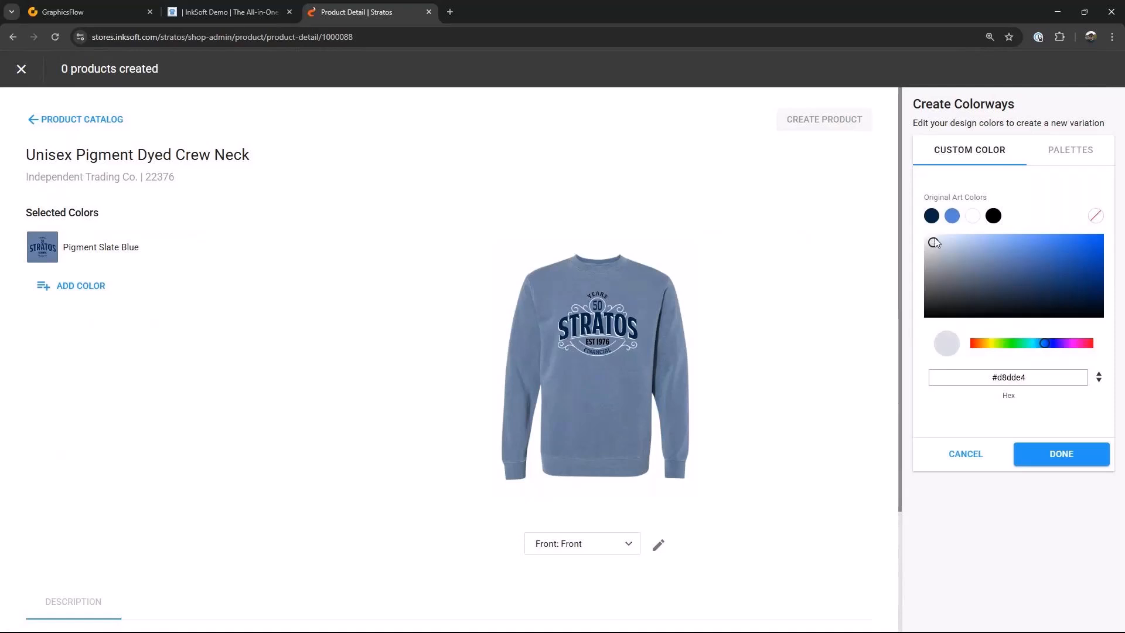
pyautogui.click(1043, 459)
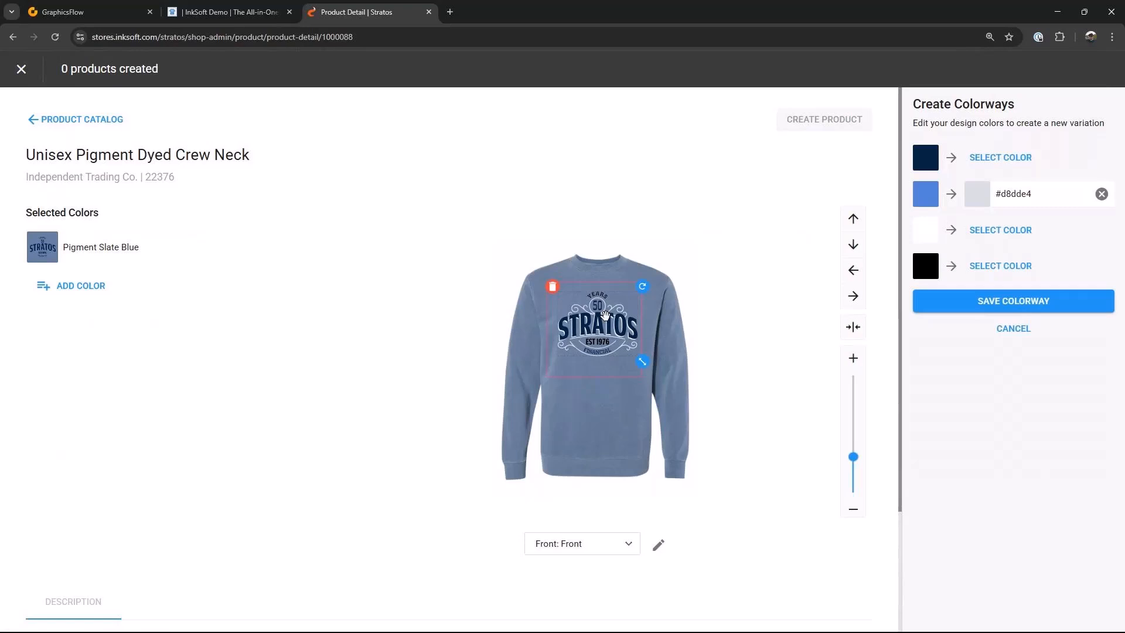
pyautogui.click(1008, 301)
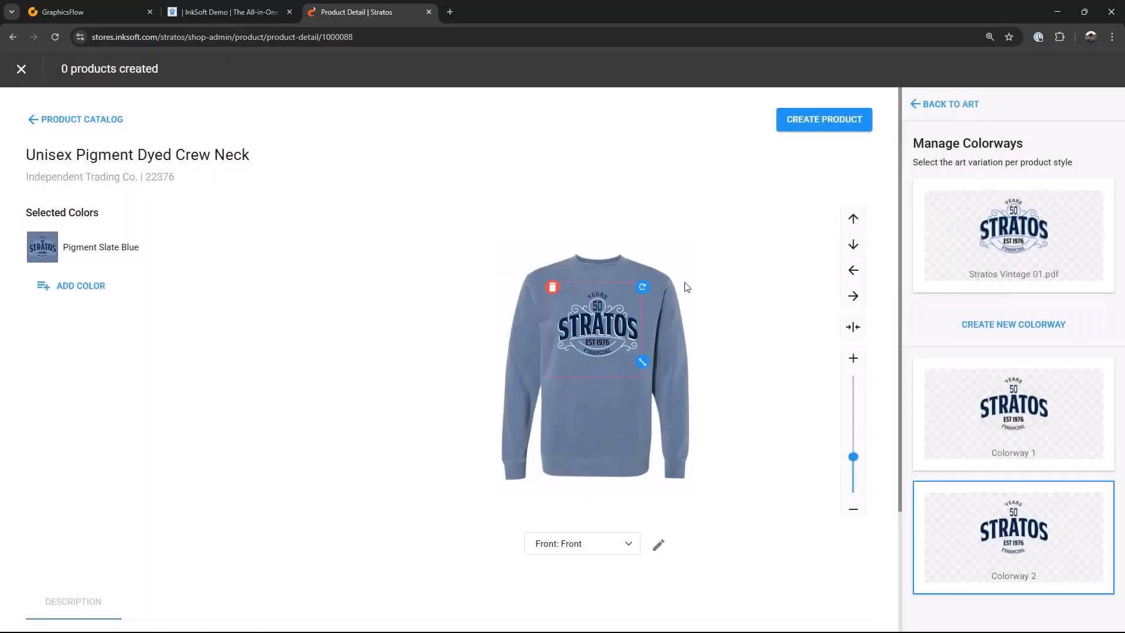
# Step: Create the crew neck product and set its base price to $50
pyautogui.click(824, 123)
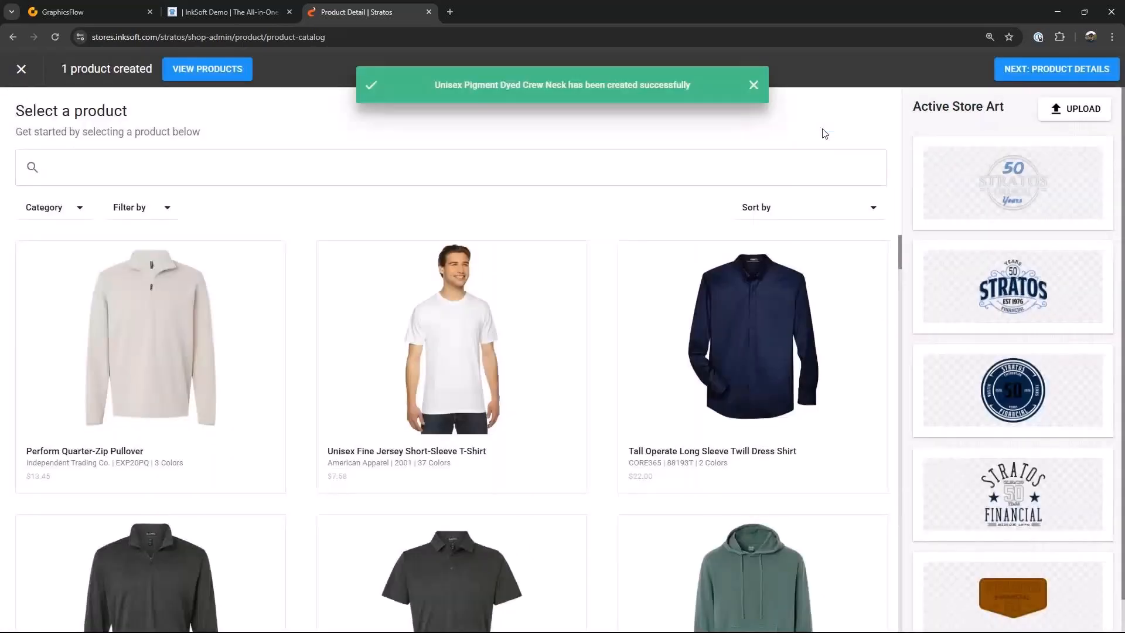
pyautogui.click(822, 262)
pyautogui.write('5')
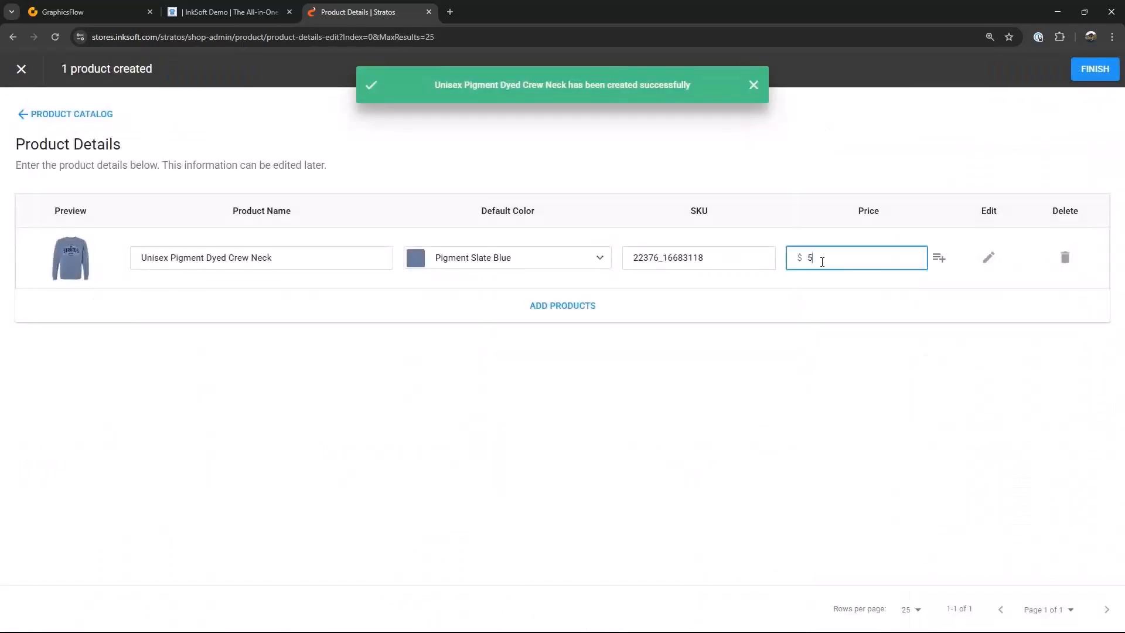
pyautogui.write('0')
# Step: Set the crew neck's 2XL price to $55 and 3XL price to $60, and finish the product
pyautogui.click(938, 257)
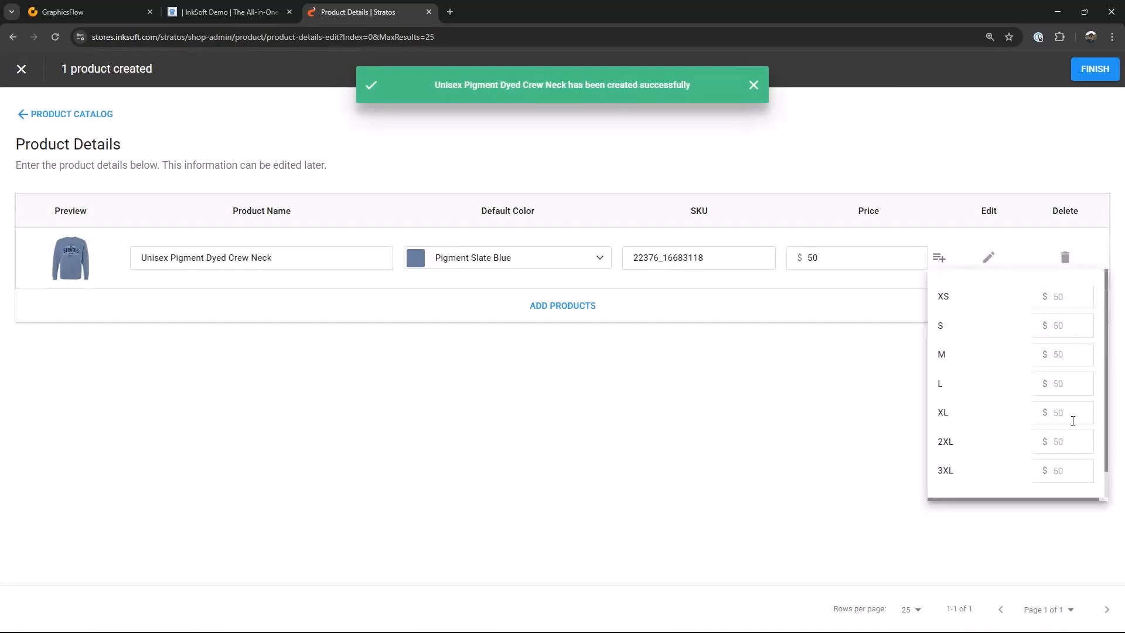
pyautogui.click(1062, 442)
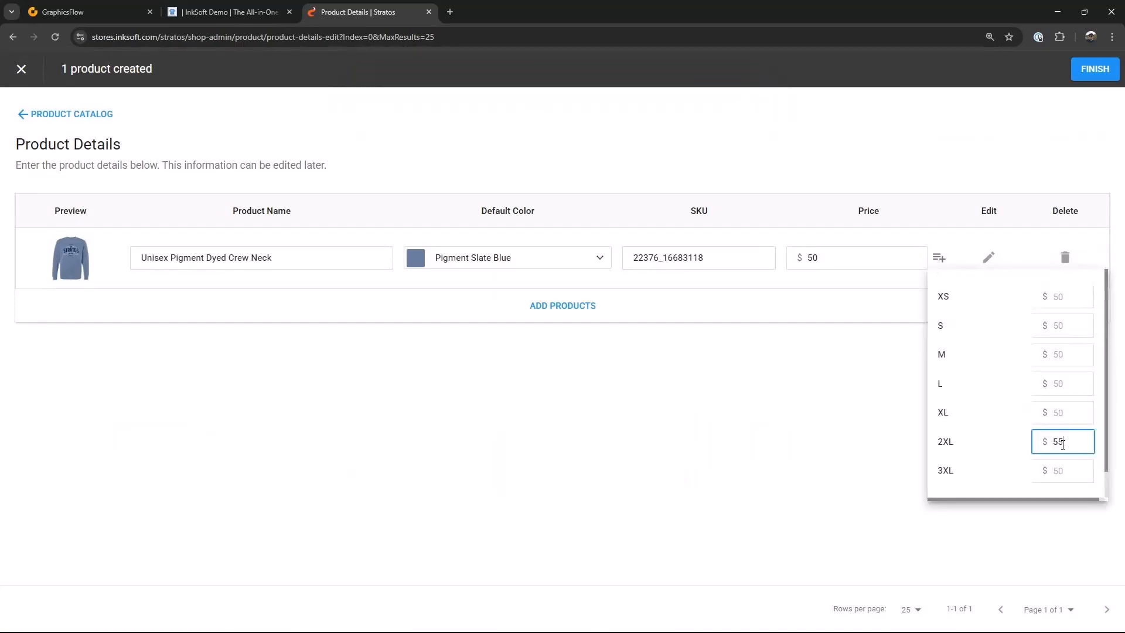
pyautogui.click(1061, 469)
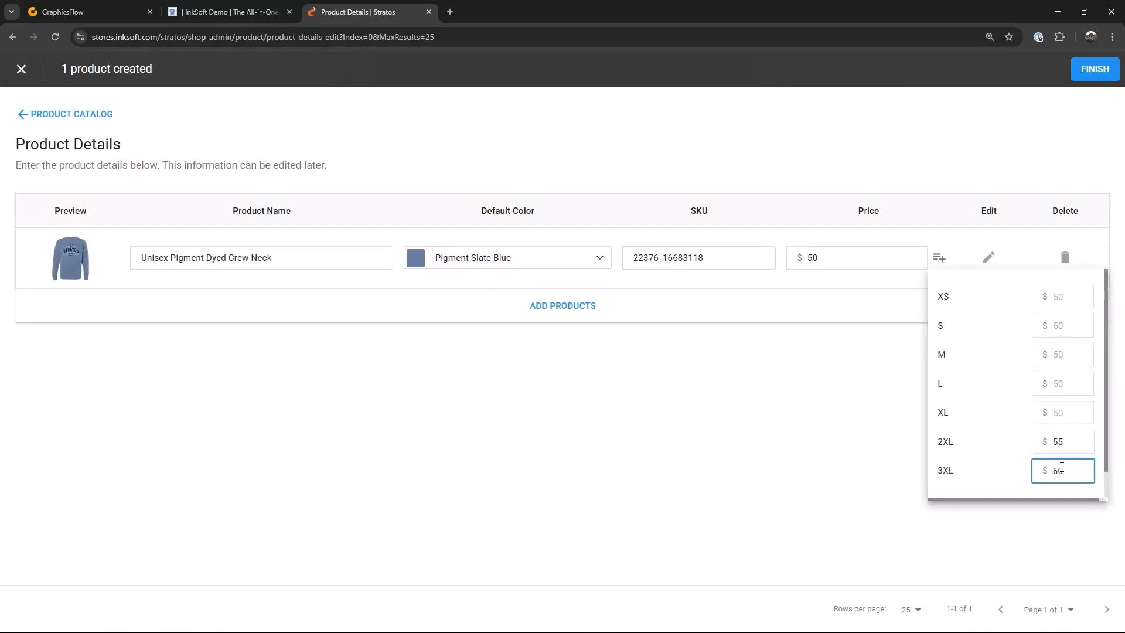
pyautogui.click(1095, 69)
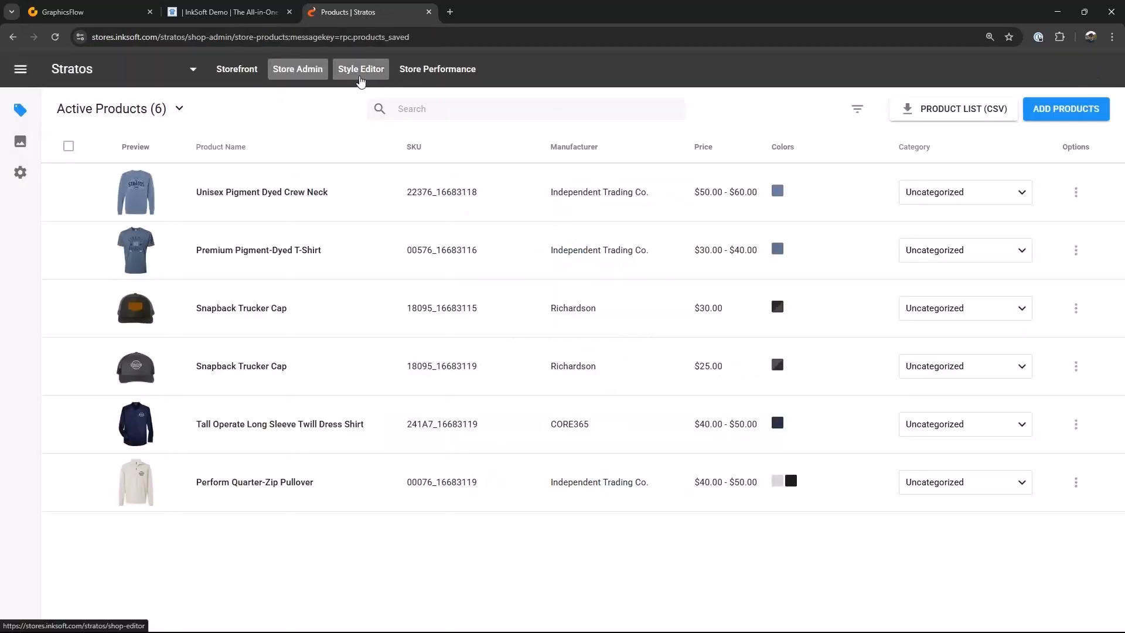
# Step: Open the style editor and feature both Snapback Trucker Caps in the existing featured products section, reordering them
pyautogui.click(360, 70)
pyautogui.scroll(-5, 856, 363)
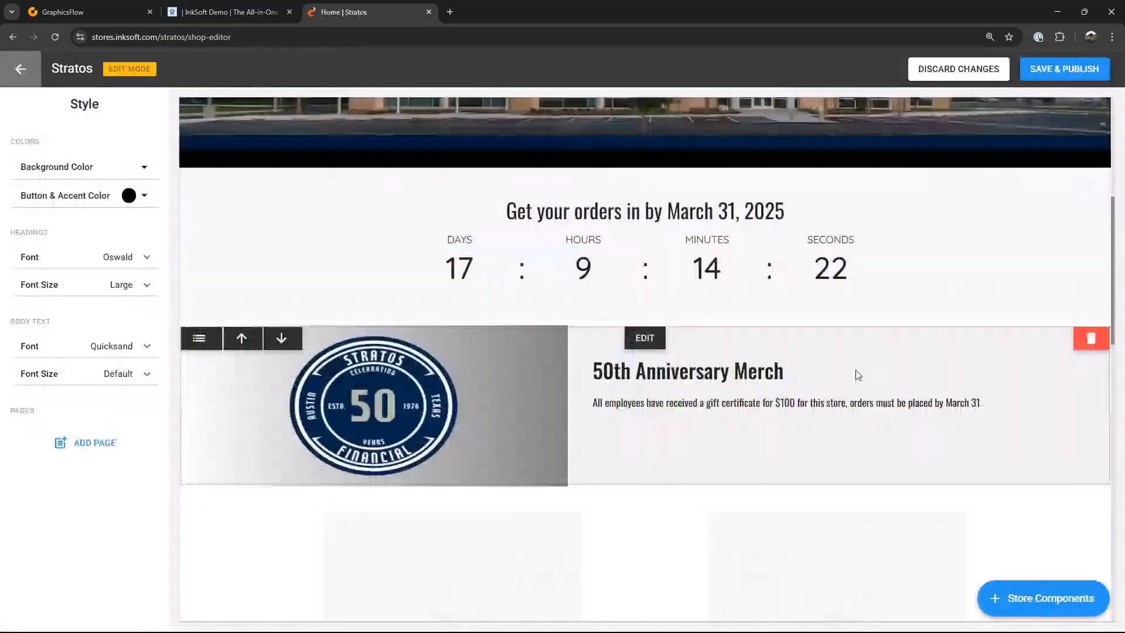
pyautogui.scroll(-5, 857, 375)
pyautogui.click(668, 217)
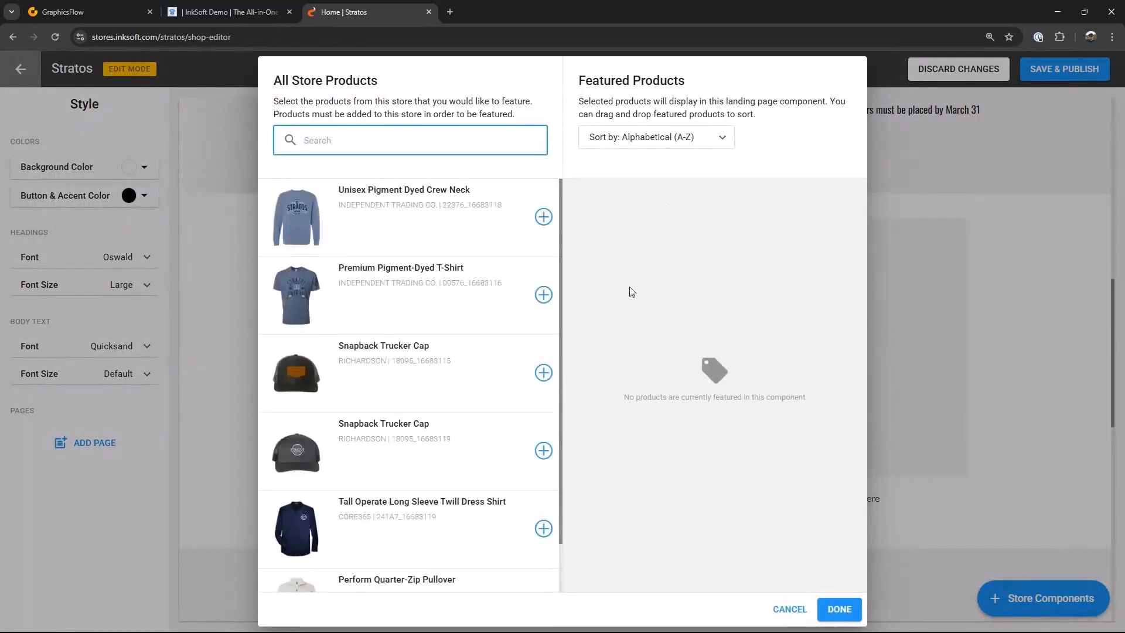
pyautogui.click(544, 373)
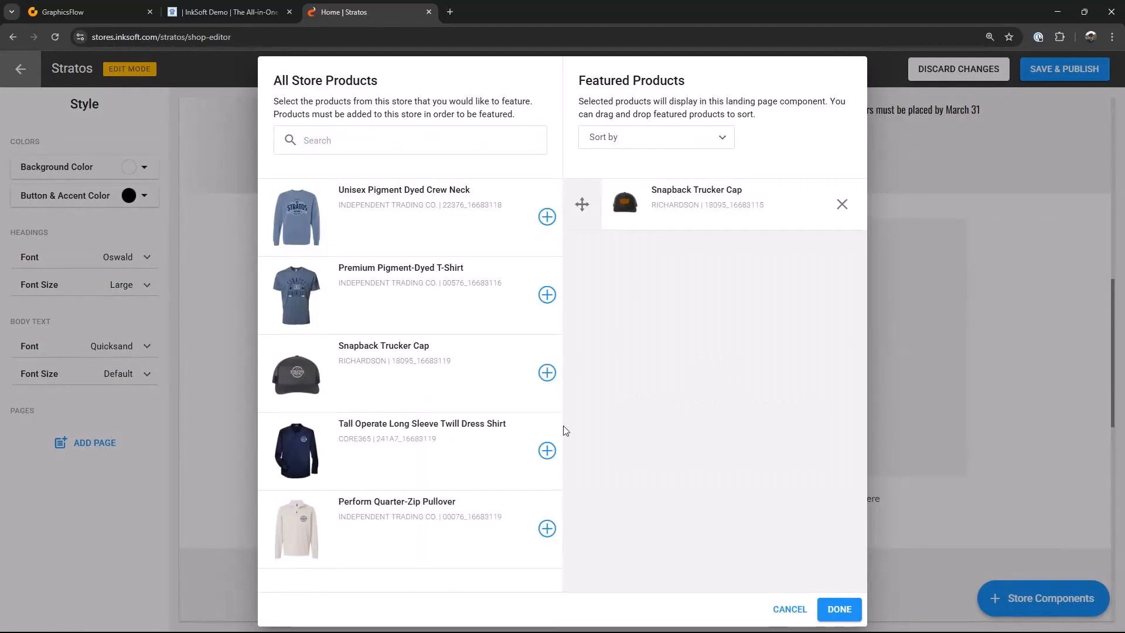
pyautogui.click(547, 372)
pyautogui.moveTo(582, 255); pyautogui.dragTo(582, 204)
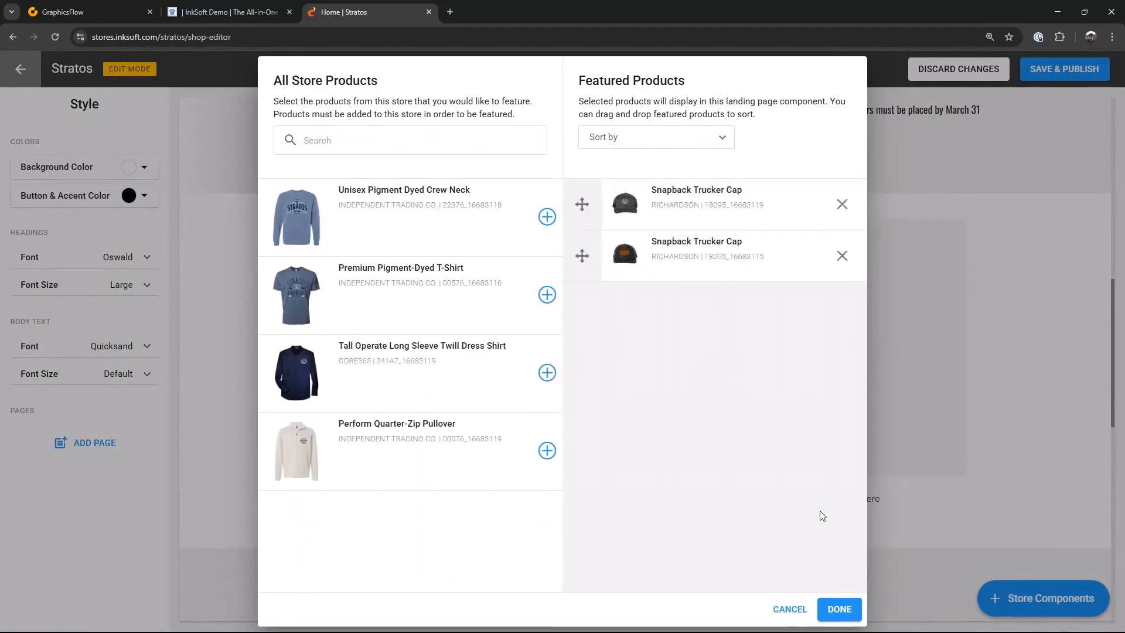
pyautogui.click(839, 610)
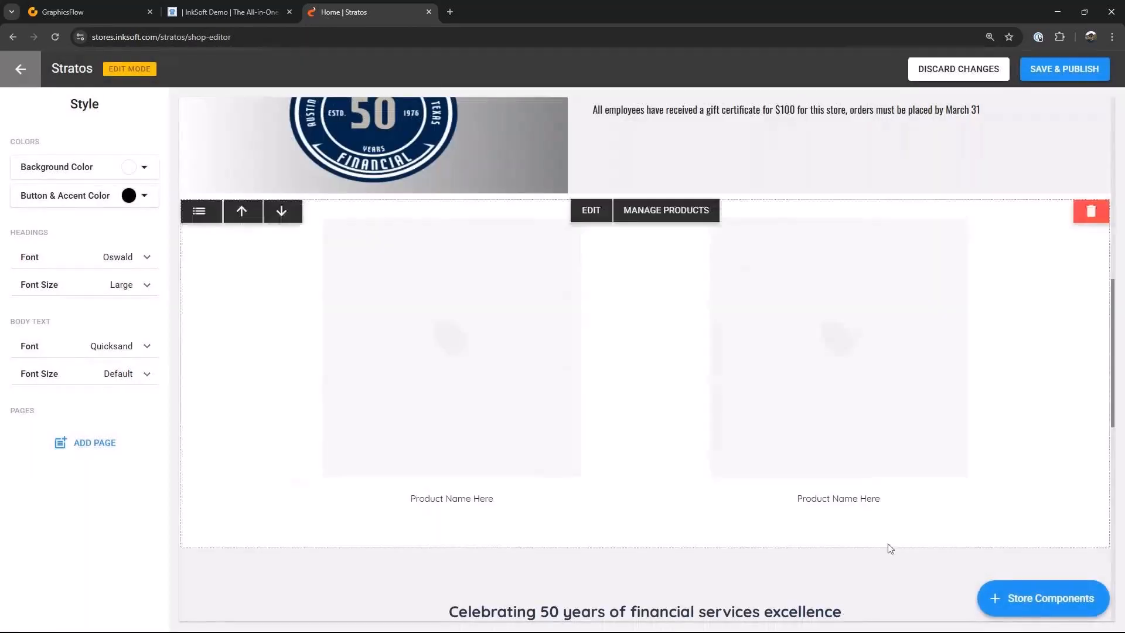
# Step: Add a two-column Featured Products section showing the Unisex Pigment Dyed Crew Neck and Premium Pigment-Dyed T-Shirt
pyautogui.scroll(-6, 1077, 477)
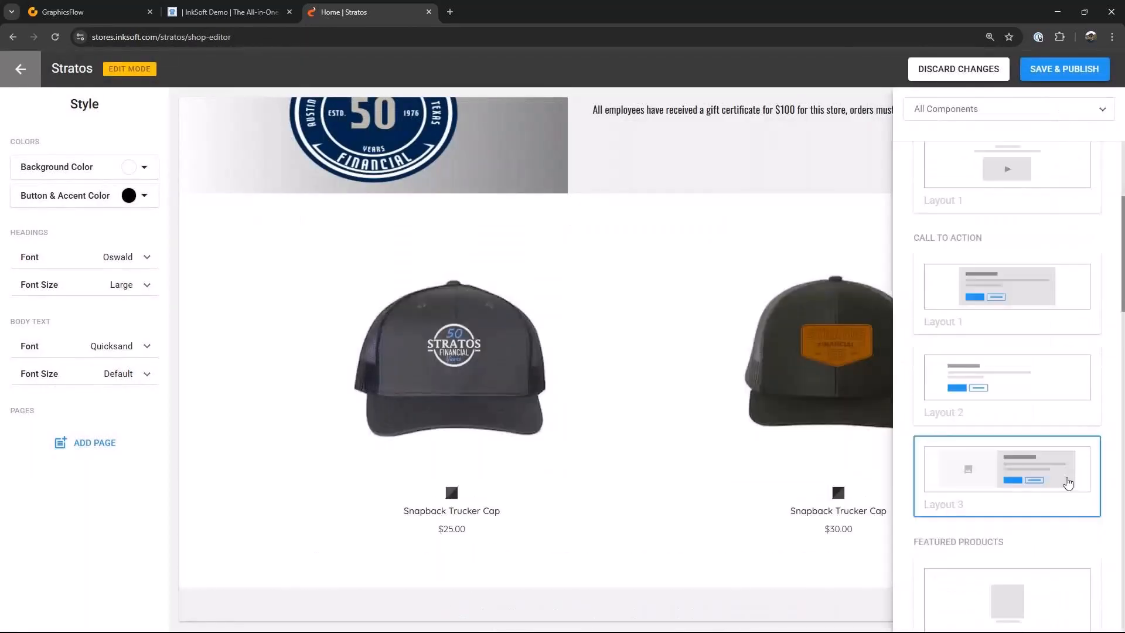
pyautogui.click(1034, 539)
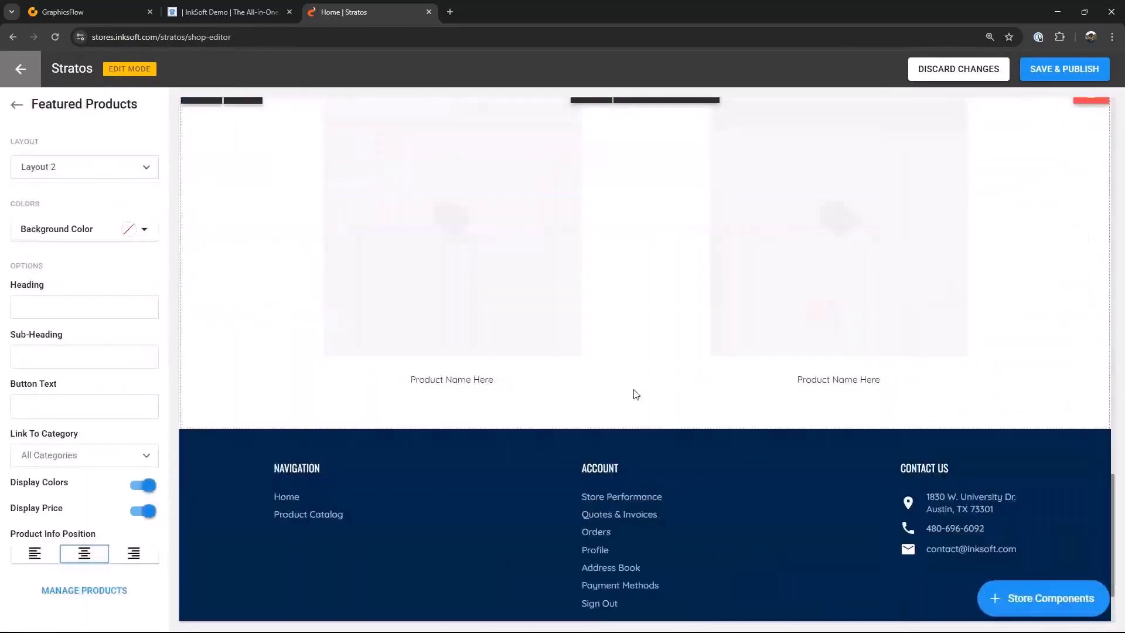
pyautogui.click(662, 114)
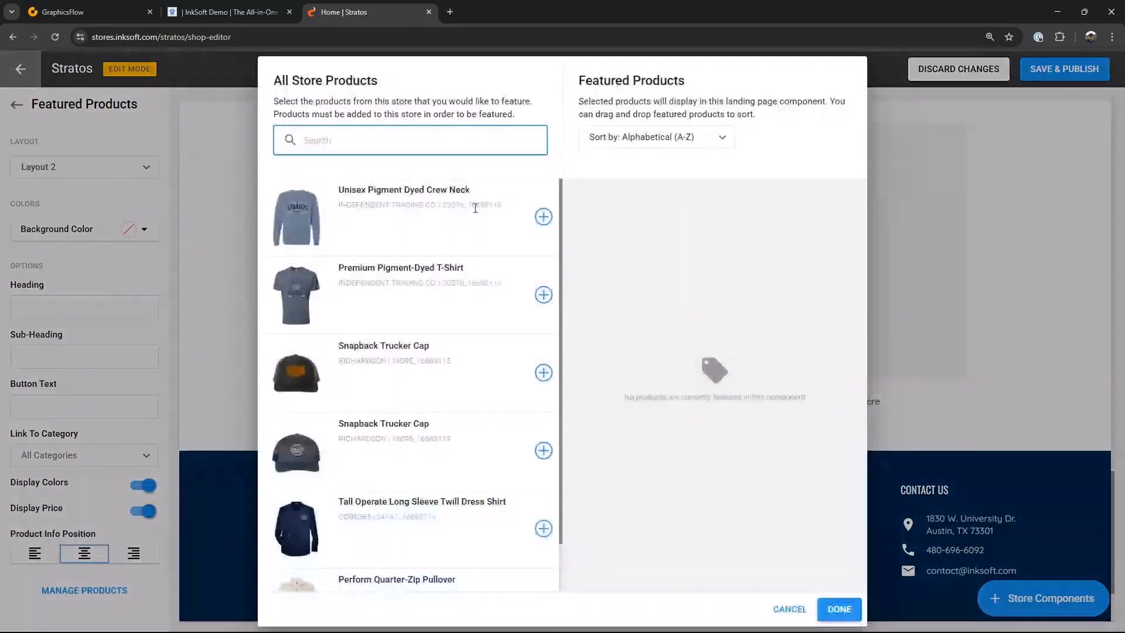
pyautogui.click(543, 216)
pyautogui.click(544, 294)
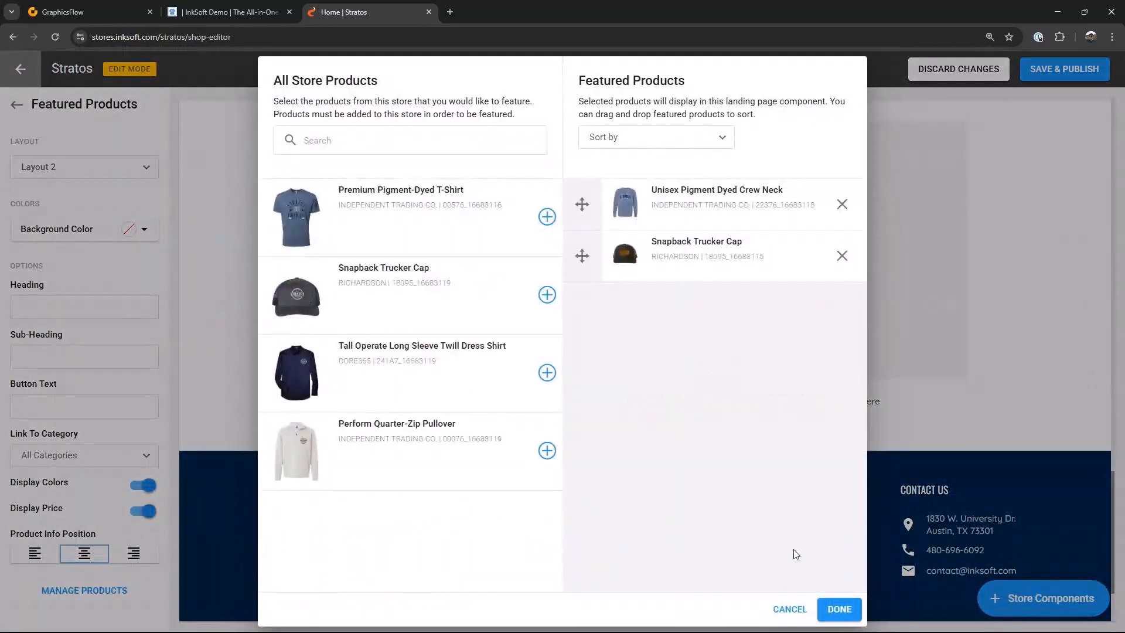
pyautogui.click(842, 255)
pyautogui.click(547, 217)
pyautogui.click(838, 609)
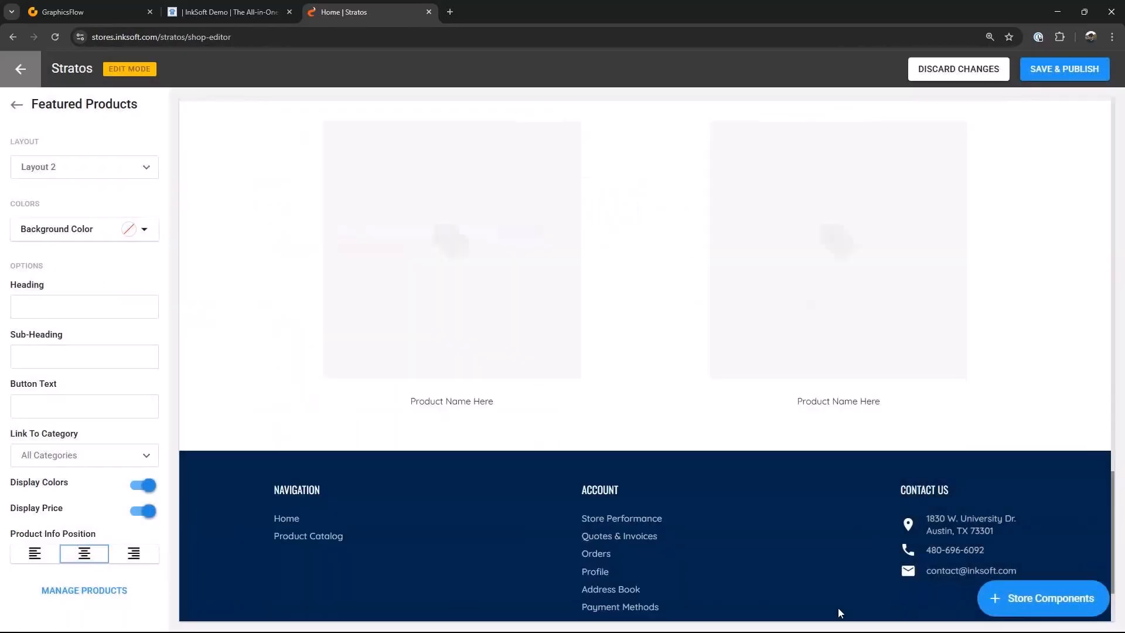
# Step: Add another two-column Featured Products section with the Tall Operate Long Sleeve Twill Dress Shirt and Perform Quarter-Zip Pullover
pyautogui.click(1017, 603)
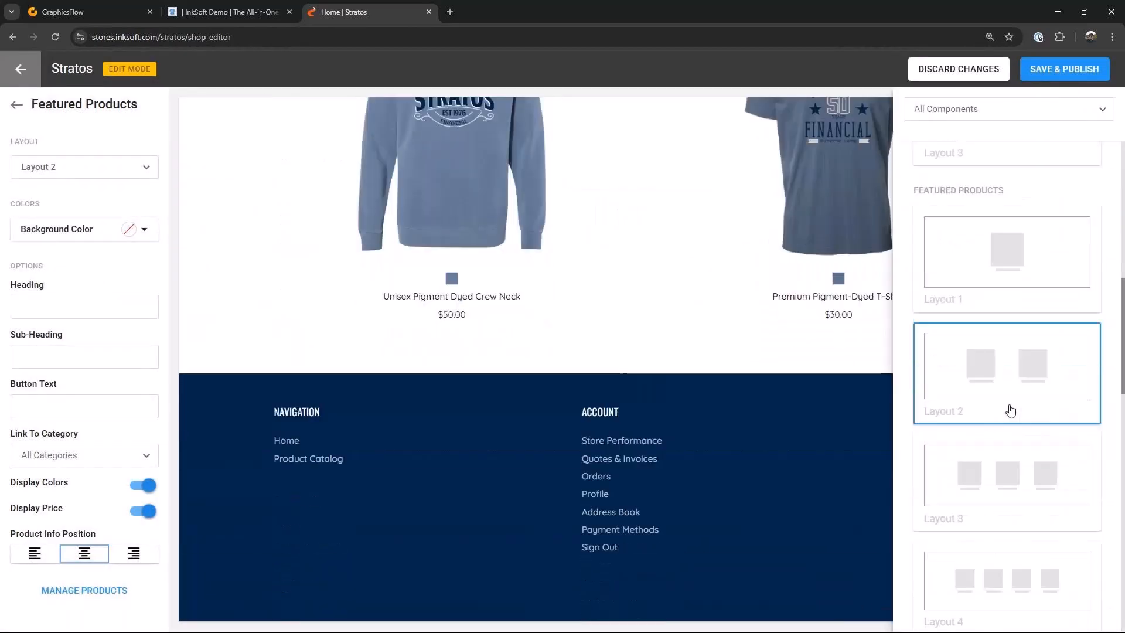
pyautogui.click(966, 366)
pyautogui.click(655, 111)
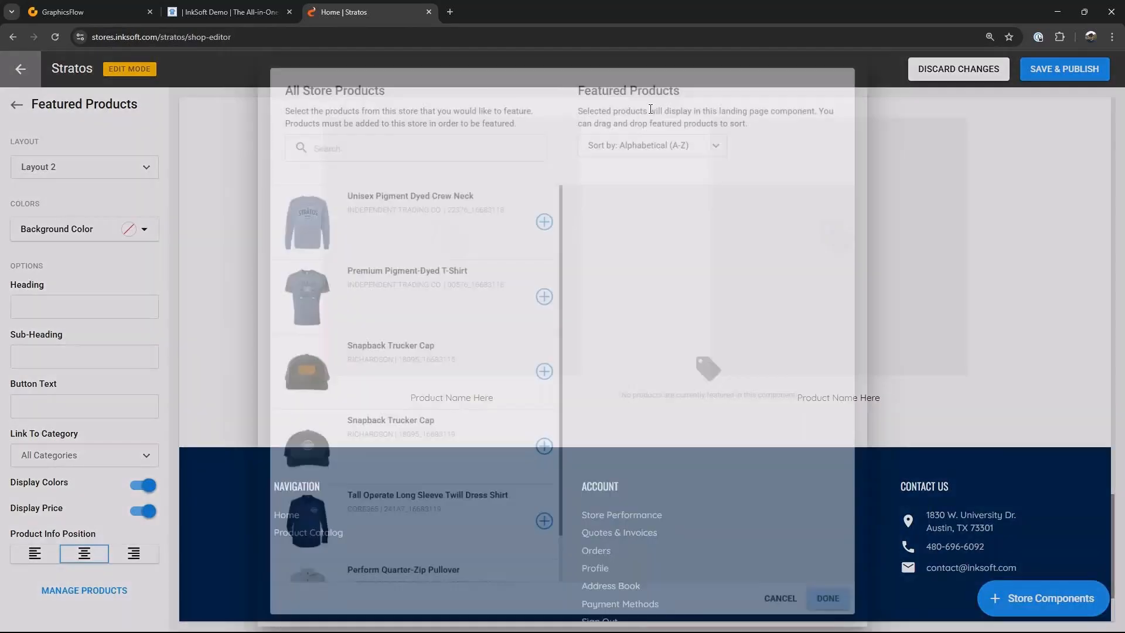
pyautogui.scroll(-1, 503, 410)
pyautogui.click(543, 474)
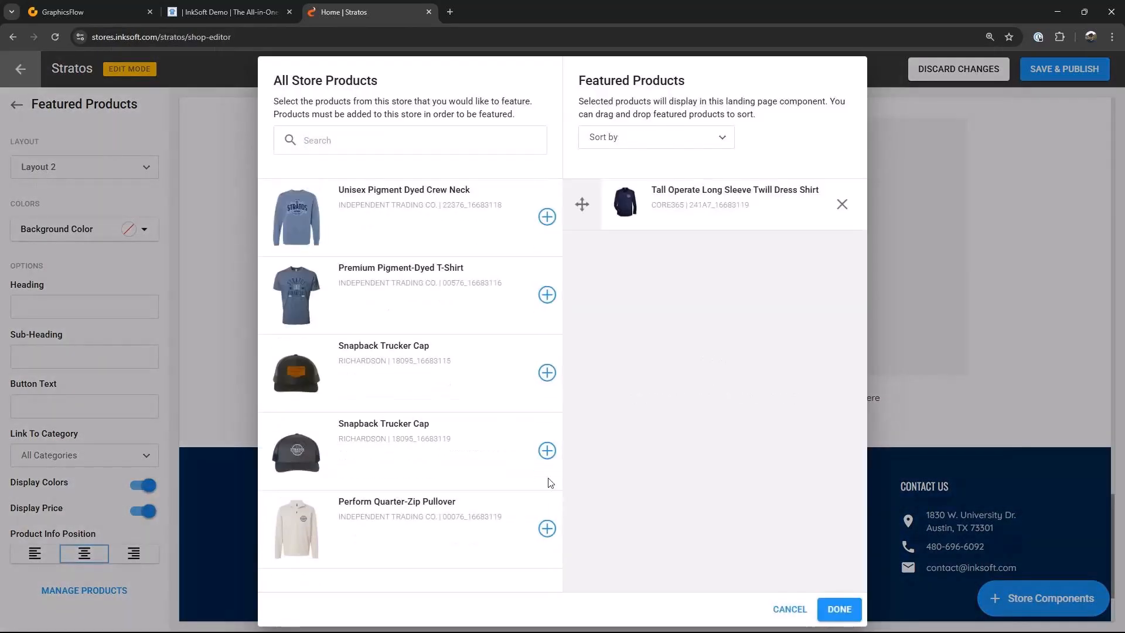
pyautogui.click(546, 529)
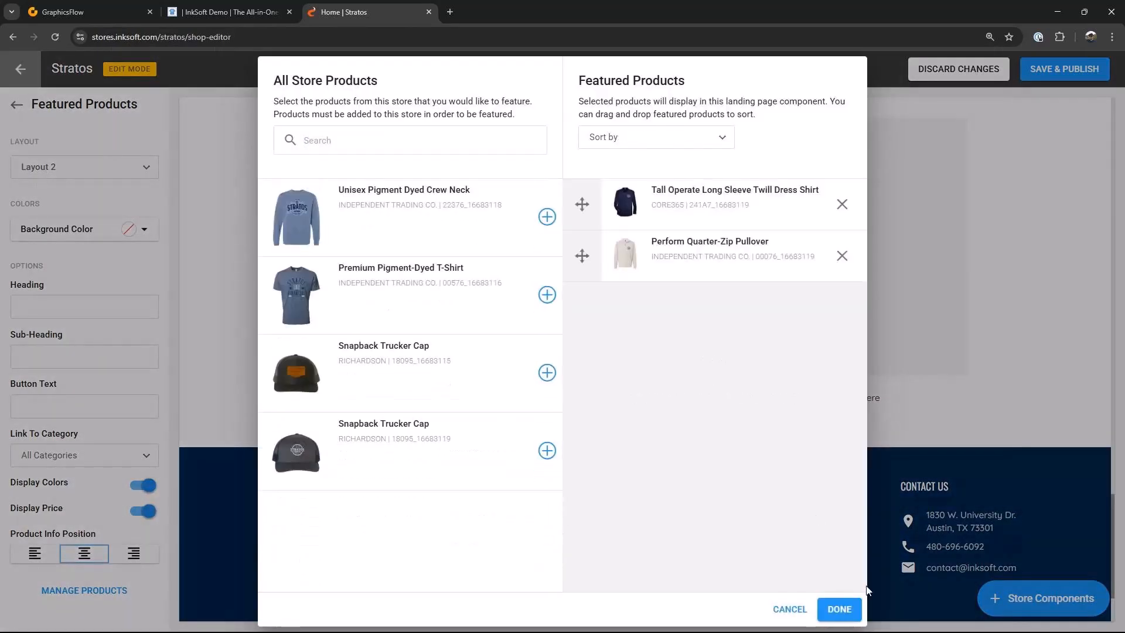
pyautogui.click(838, 610)
# Step: Reorder the store components so all three Featured Products sections sit above the content block
pyautogui.scroll(6, 882, 407)
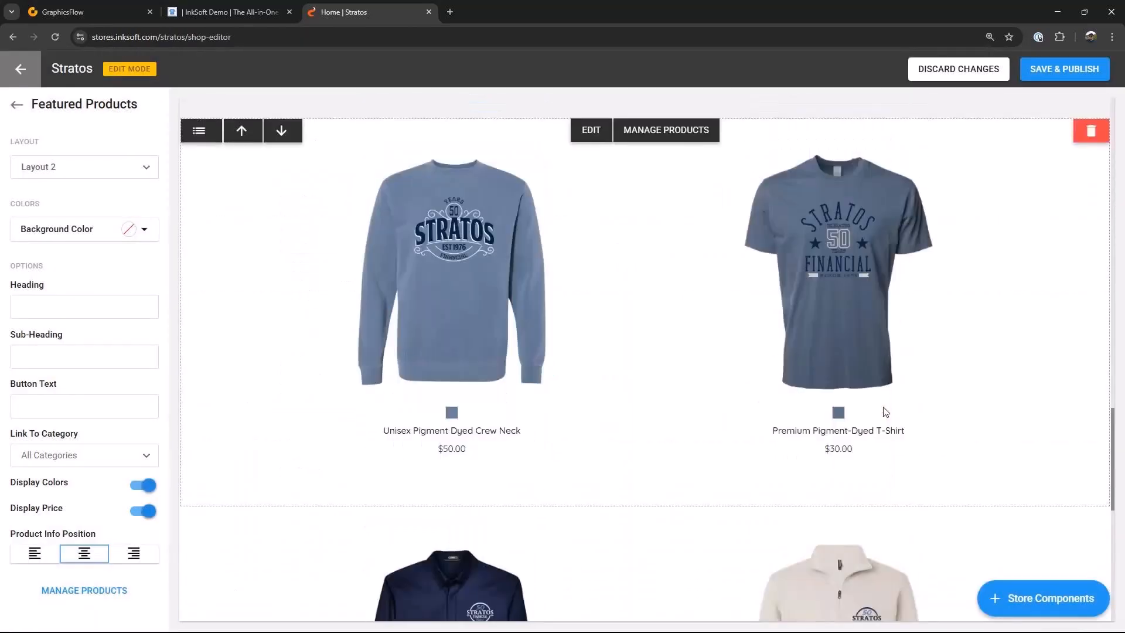
pyautogui.scroll(8, 885, 410)
pyautogui.scroll(-3, 884, 410)
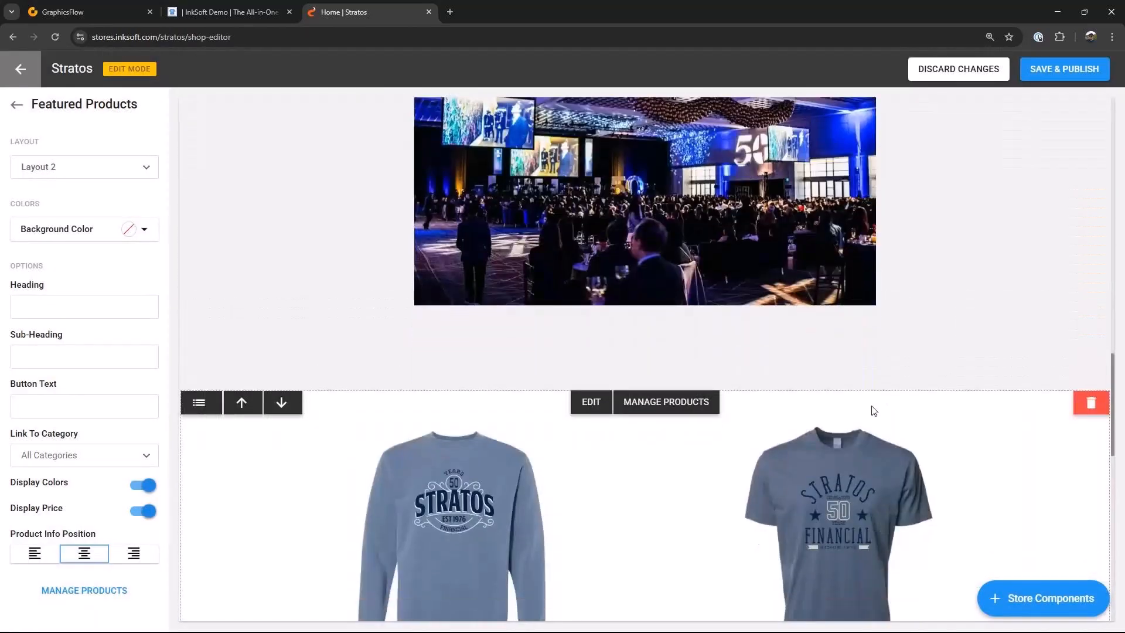
pyautogui.scroll(-1, 873, 410)
pyautogui.click(199, 364)
pyautogui.scroll(-1, 515, 527)
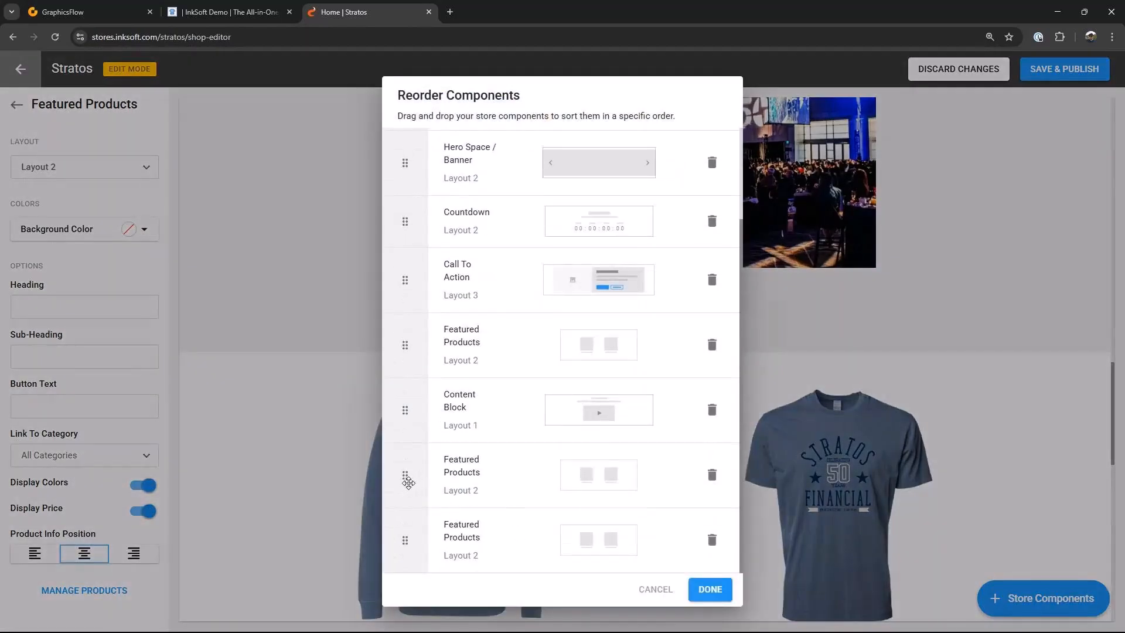
pyautogui.moveTo(408, 482); pyautogui.dragTo(430, 356)
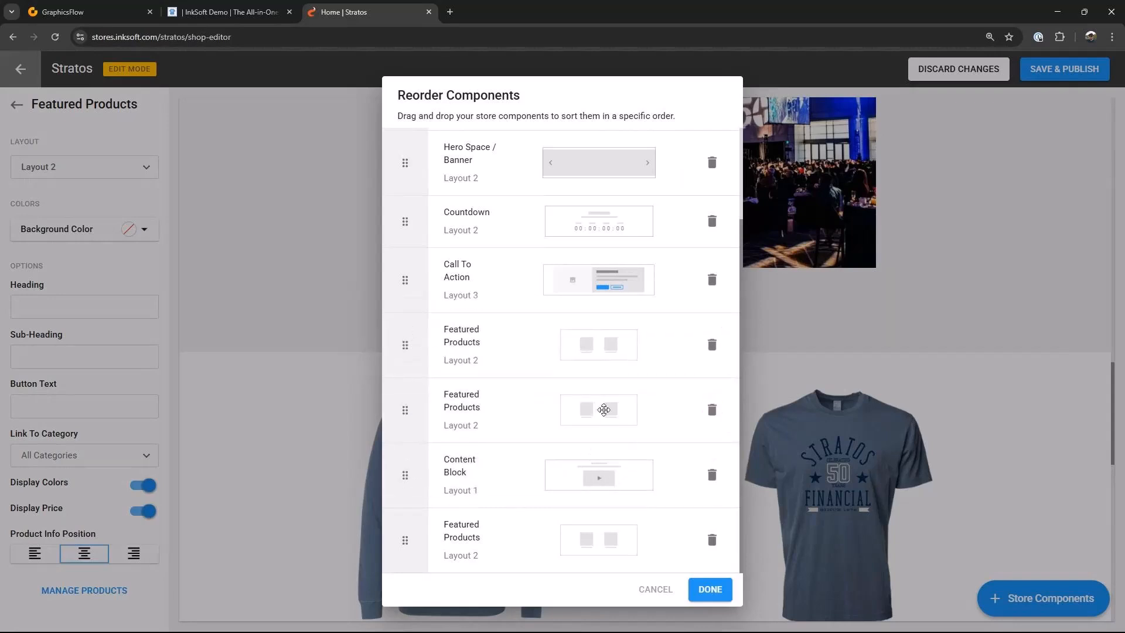
pyautogui.moveTo(407, 543); pyautogui.dragTo(409, 486)
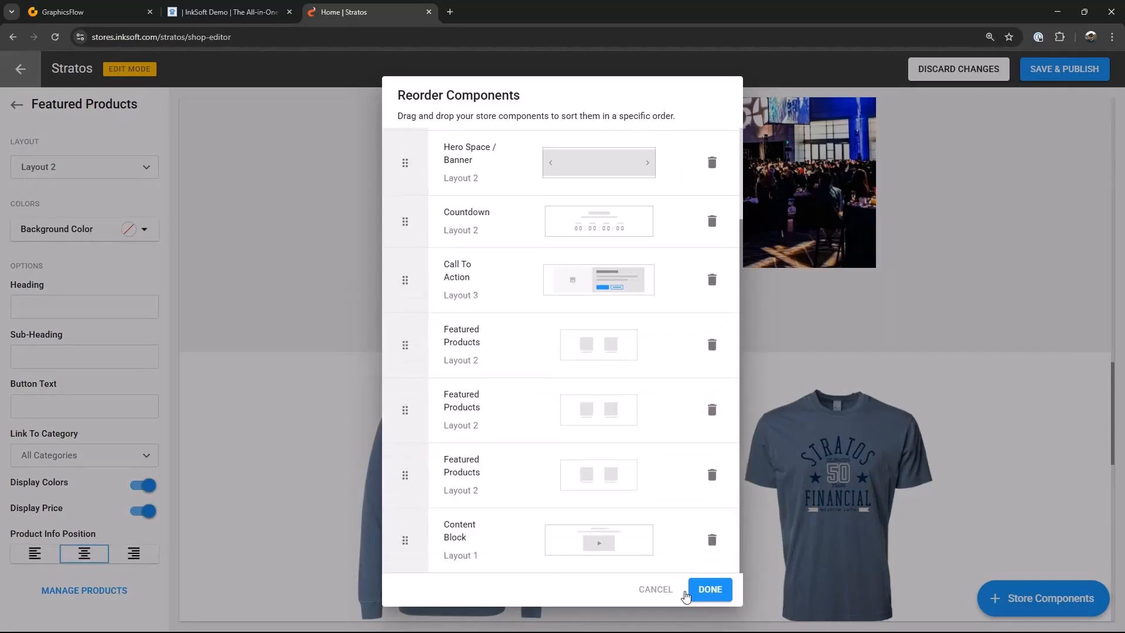
pyautogui.click(706, 590)
# Step: Save and publish the storefront changes
pyautogui.scroll(-1, 832, 448)
pyautogui.scroll(-10, 832, 448)
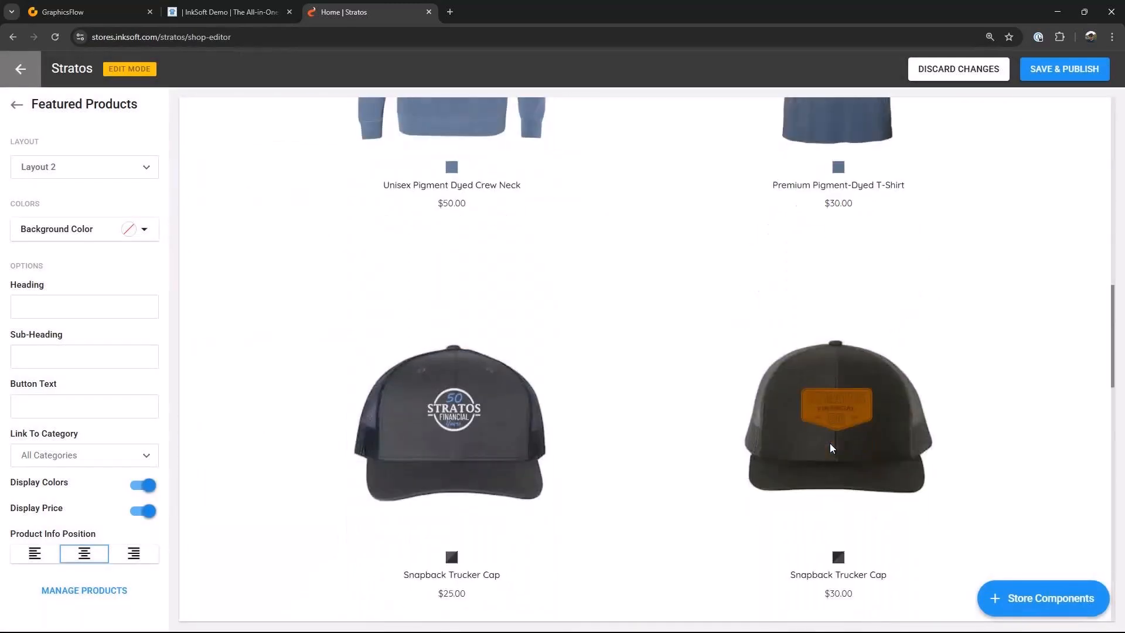
pyautogui.click(1080, 71)
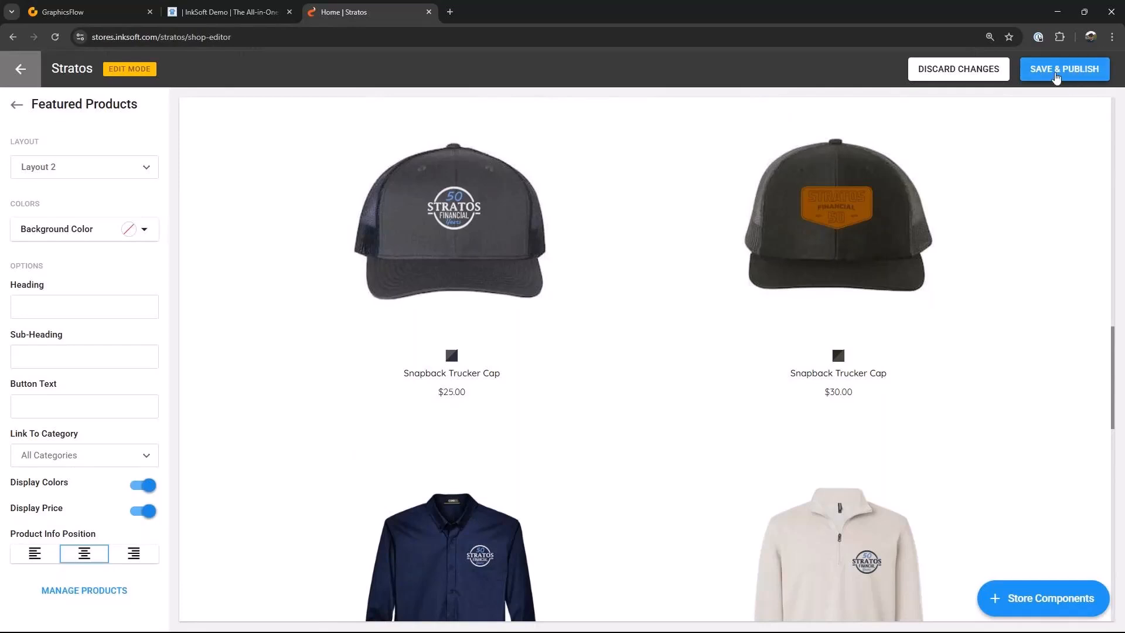
pyautogui.click(1057, 73)
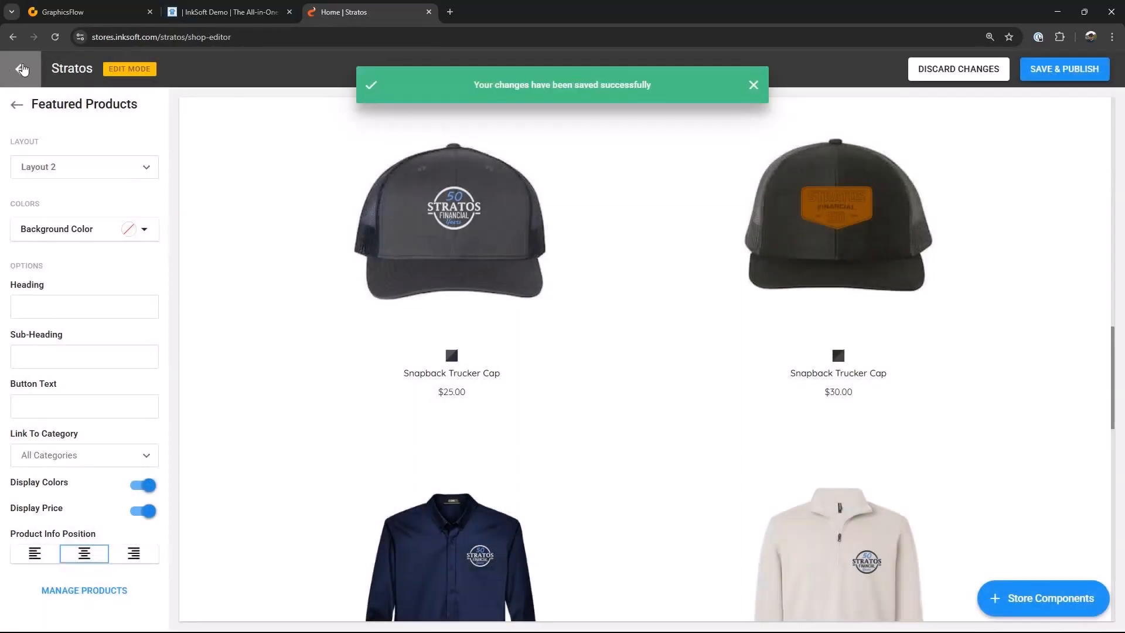
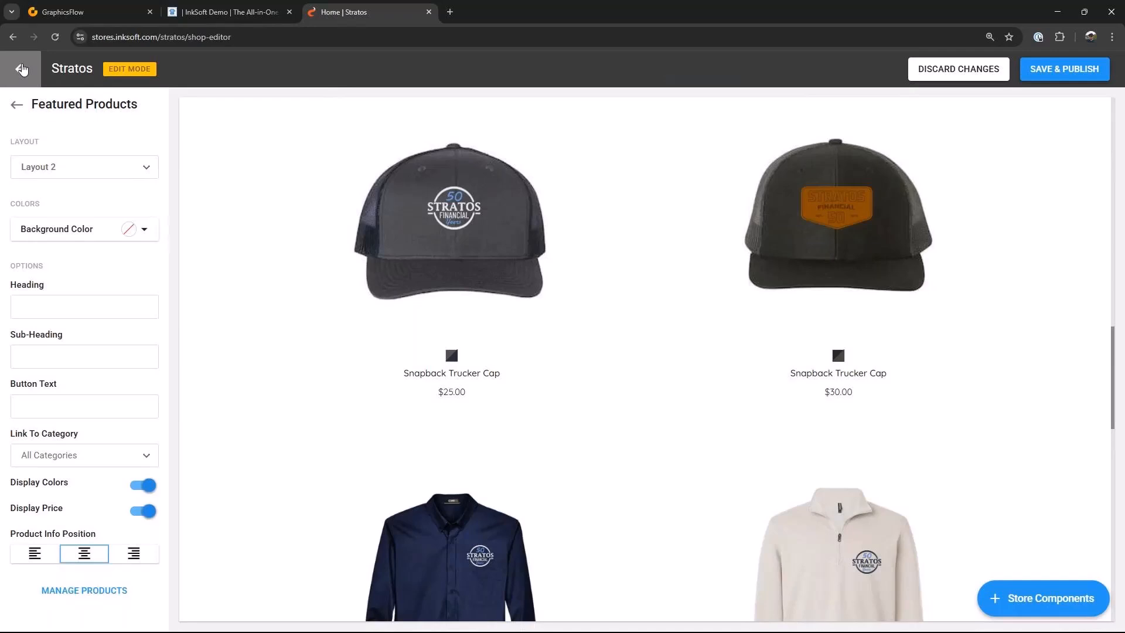
# Step: Leave the shop editor, go to the stores area to add a new store, and pick the Stratos store to clone
pyautogui.click(21, 70)
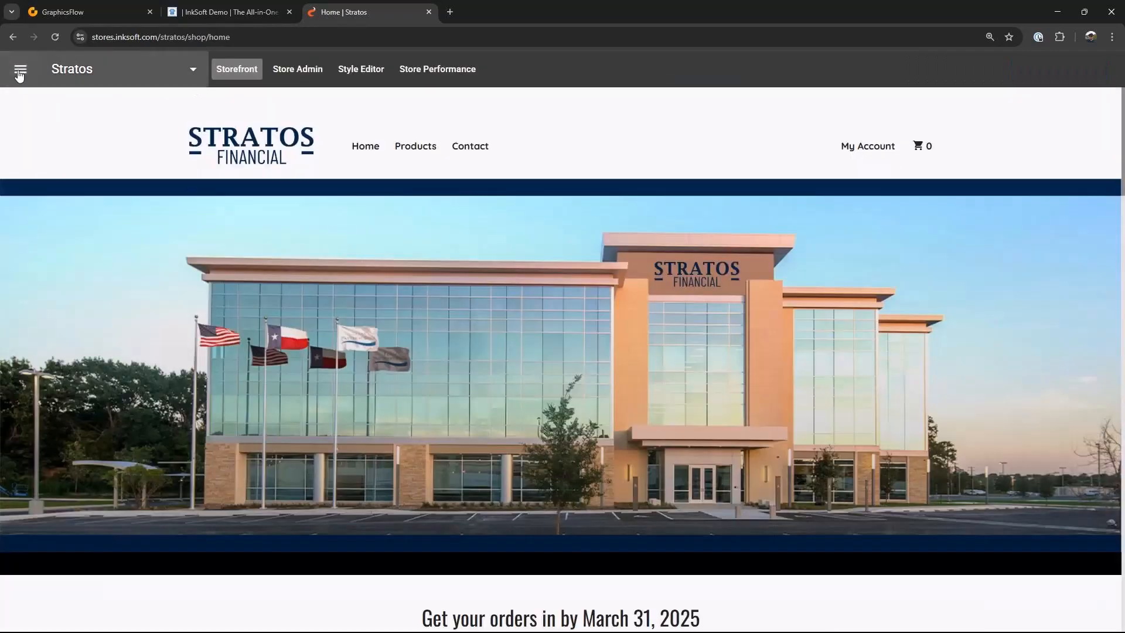
pyautogui.click(21, 68)
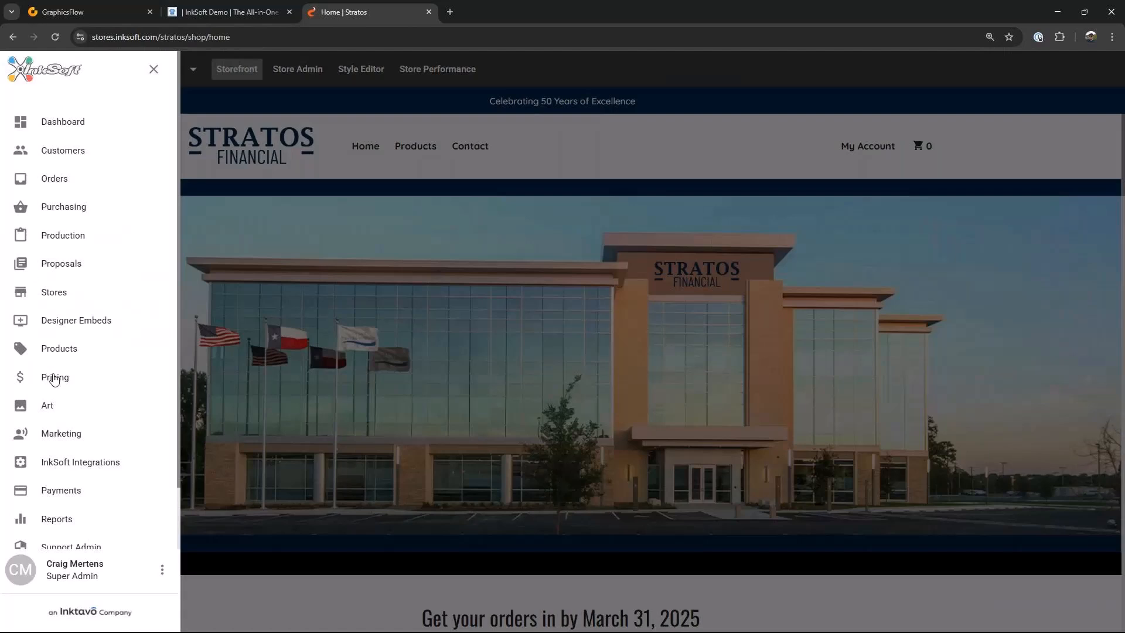
pyautogui.click(64, 300)
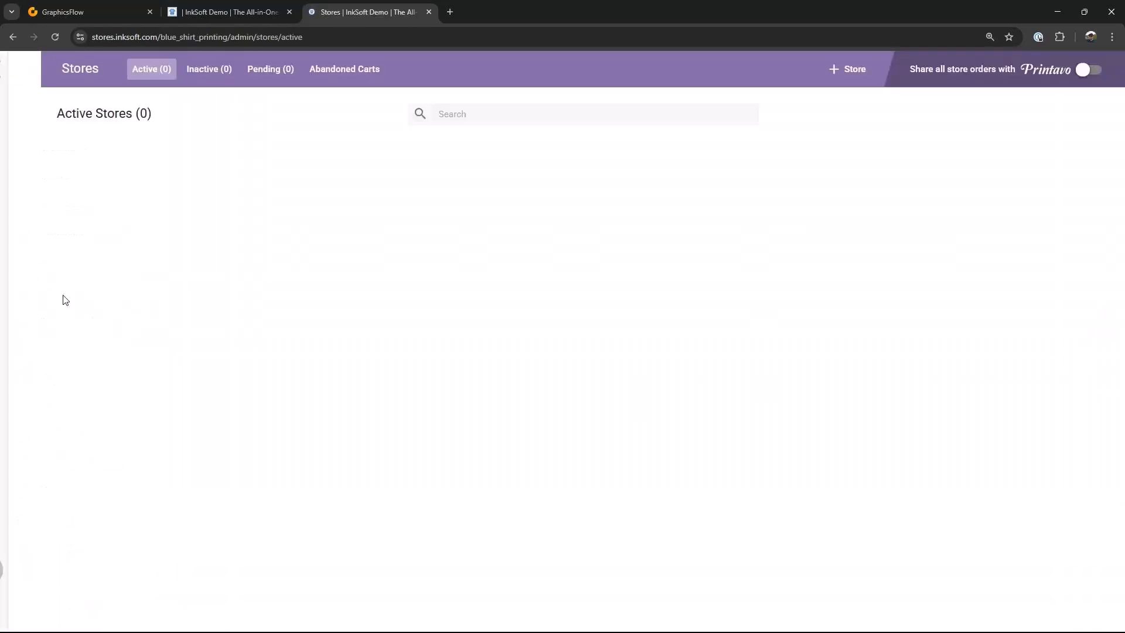
pyautogui.click(844, 70)
pyautogui.scroll(-3, 731, 312)
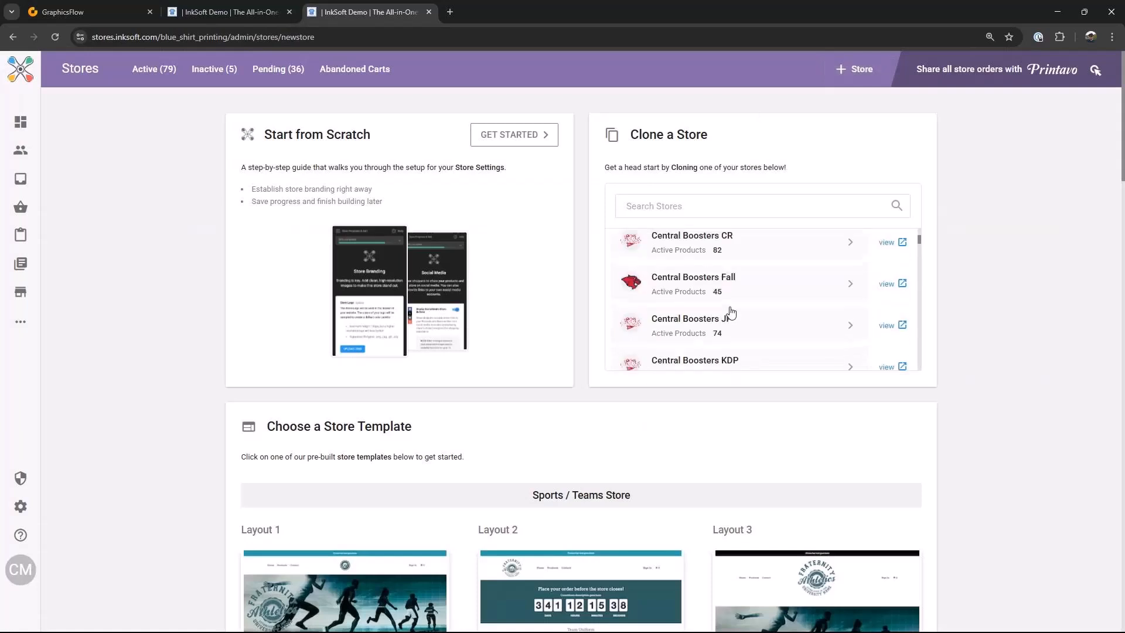
pyautogui.click(664, 205)
pyautogui.write('stat')
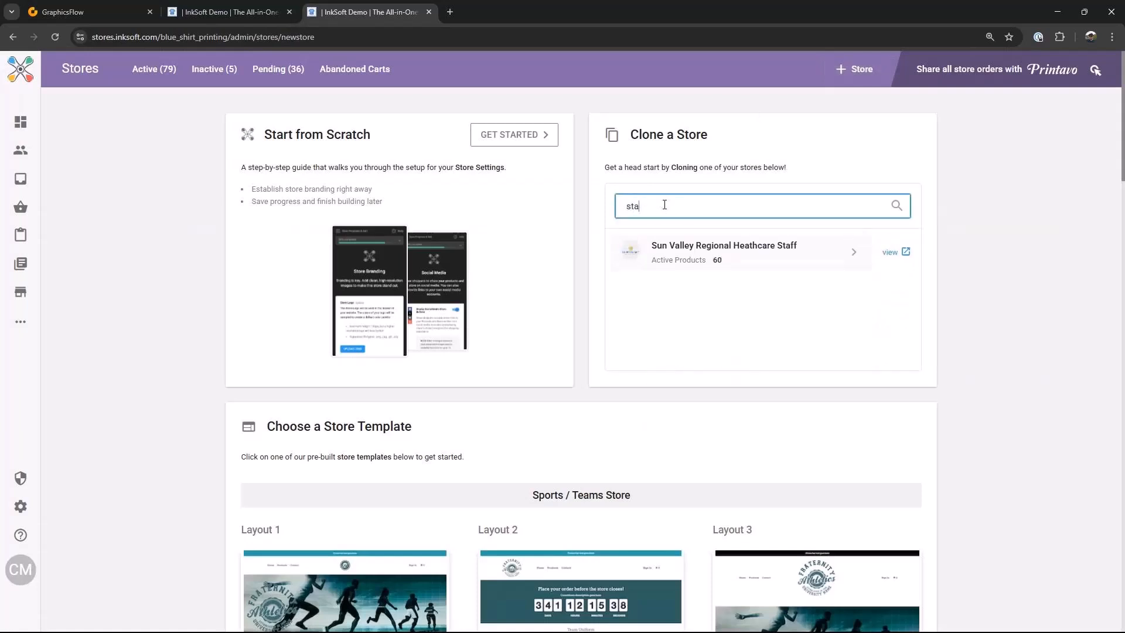
pyautogui.press('BackSpace')
pyautogui.press('BackSpace')
pyautogui.write('r')
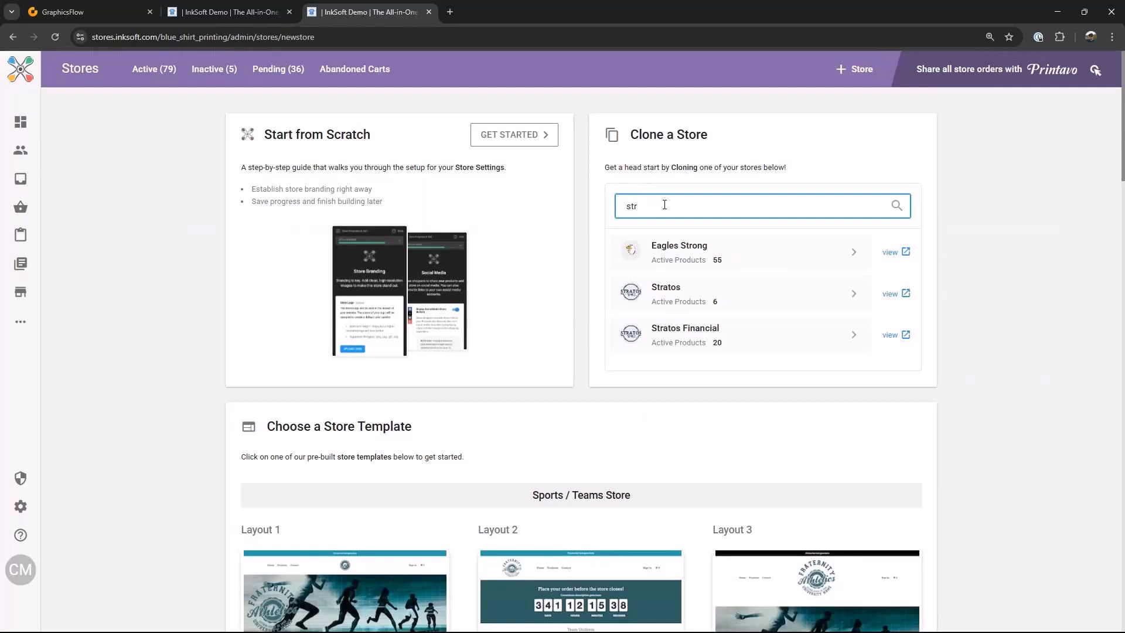
pyautogui.click(665, 293)
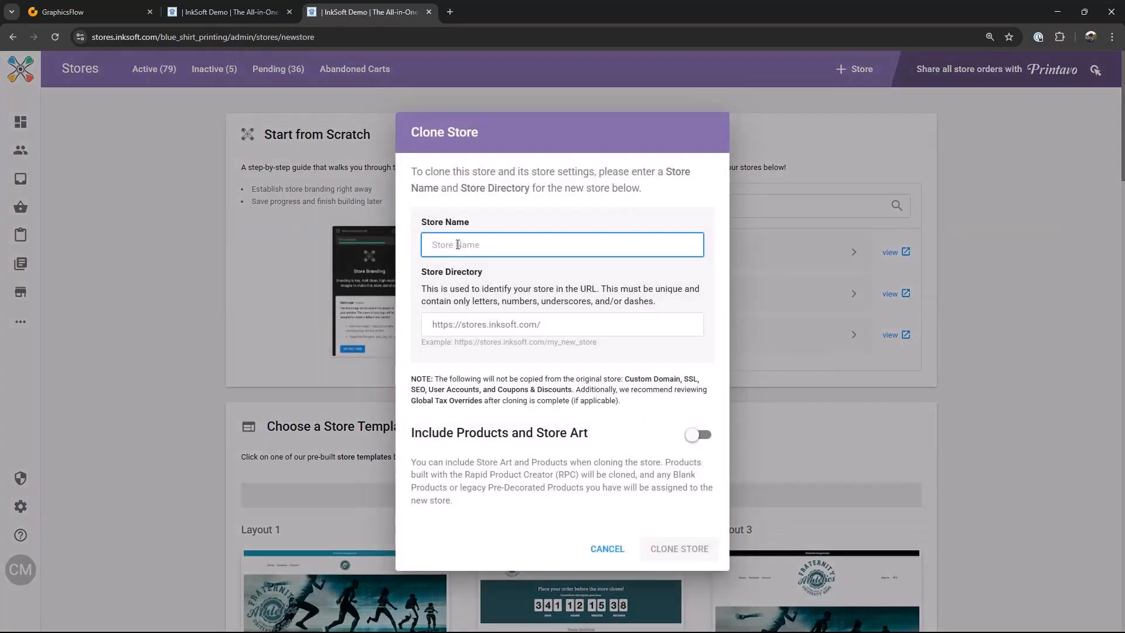
# Step: Clone it as a store named Fortify with directory fortify, including products and store art
pyautogui.write('Fortify')
pyautogui.click(553, 324)
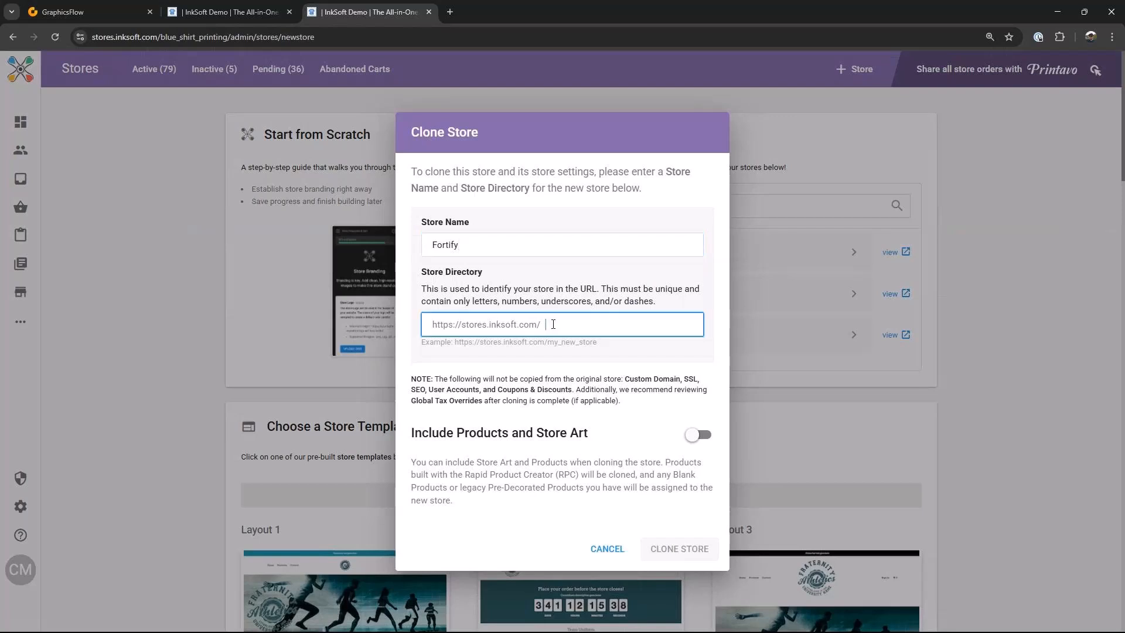
pyautogui.write('fortif')
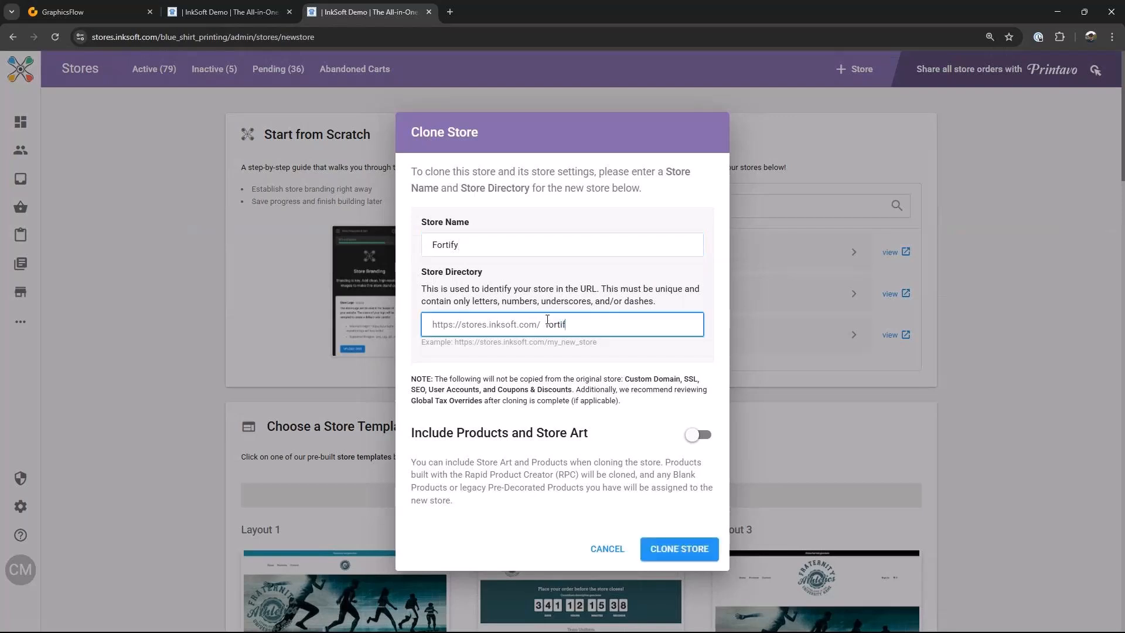
pyautogui.write('y')
pyautogui.click(696, 435)
pyautogui.click(673, 548)
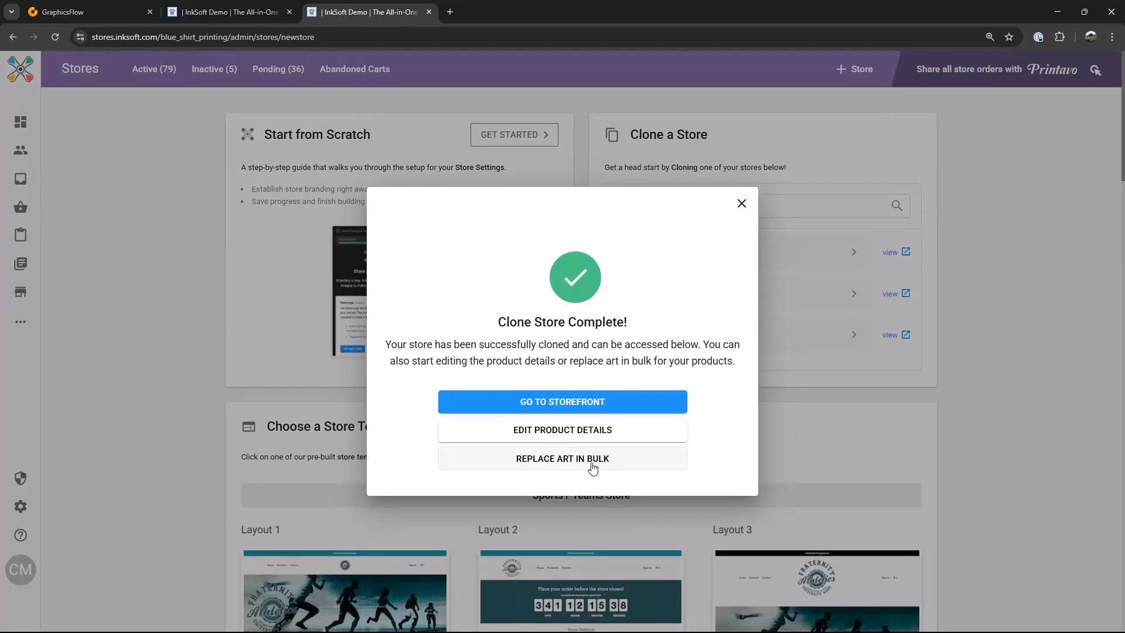
# Step: Replace the Stratos Vintage 01.pdf artwork with the print file Fortify Patch 02.png
pyautogui.click(597, 463)
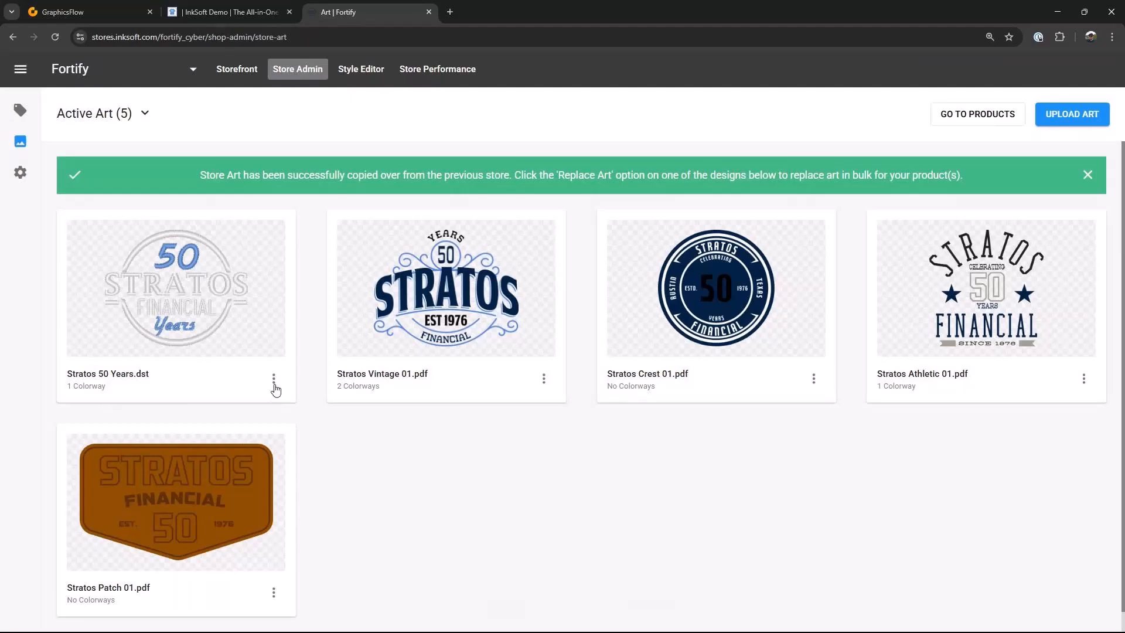
pyautogui.click(544, 380)
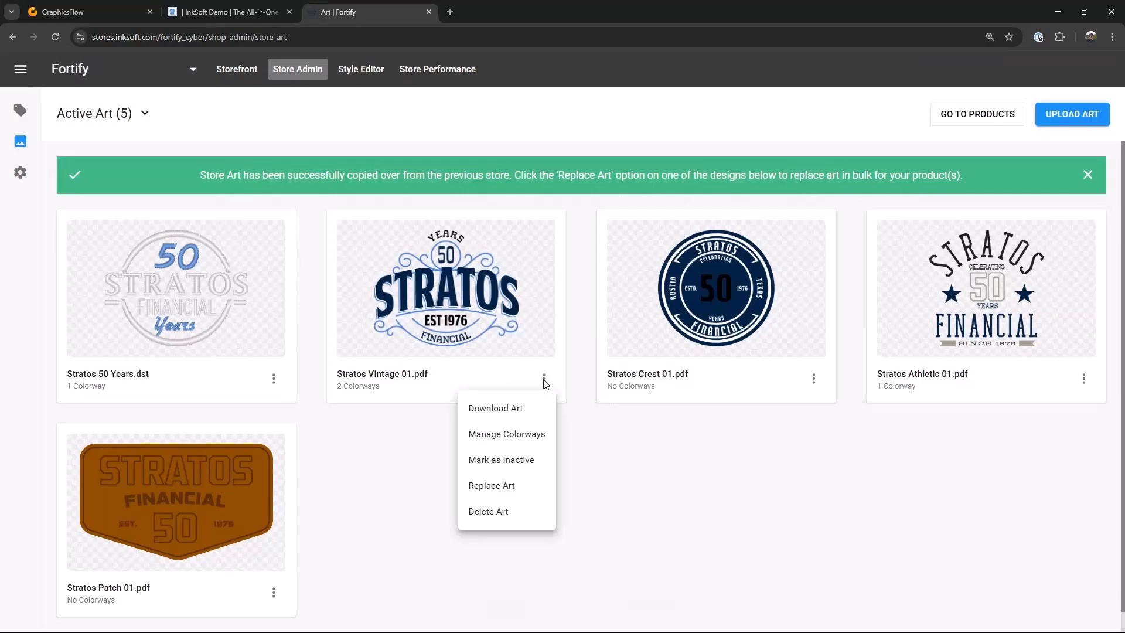
pyautogui.click(498, 491)
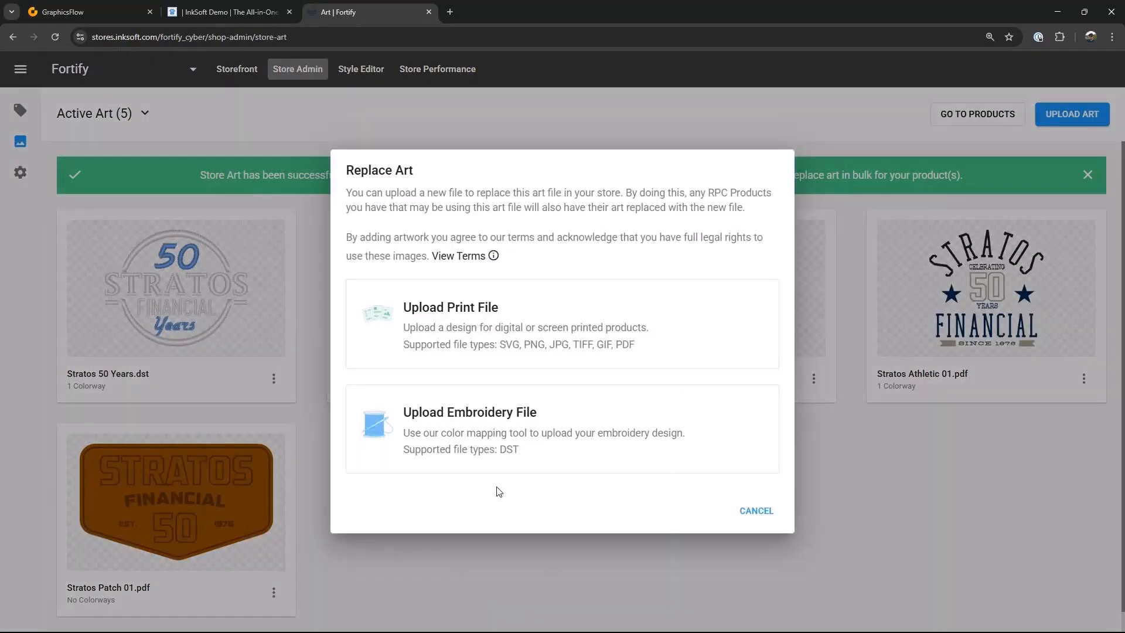
pyautogui.click(510, 396)
pyautogui.click(489, 125)
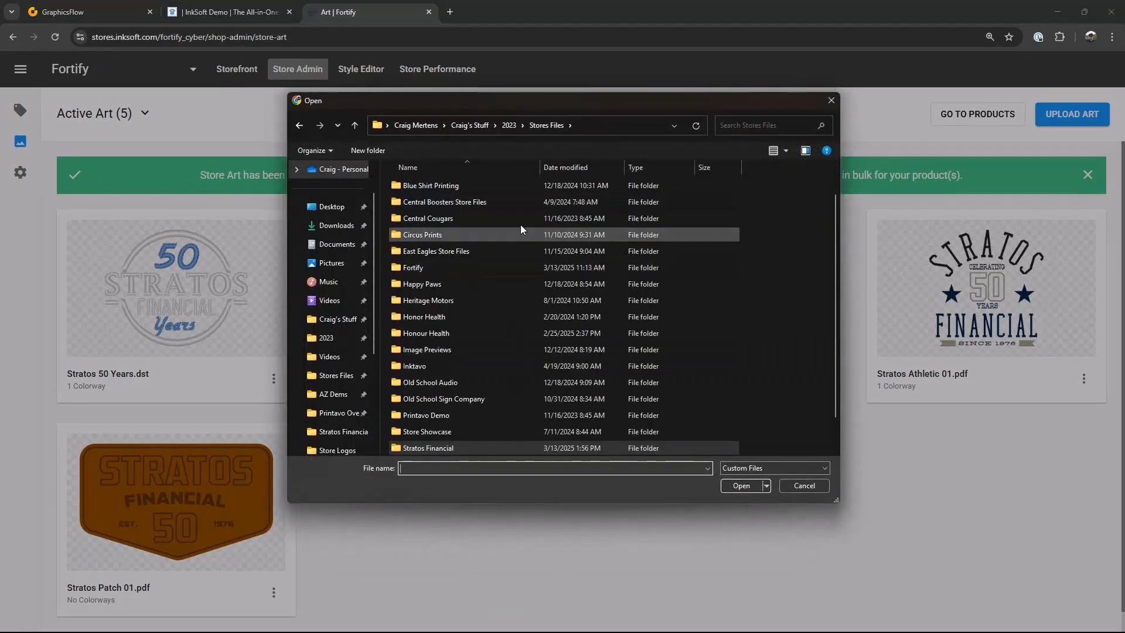
pyautogui.scroll(-1, 427, 379)
pyautogui.scroll(1, 429, 378)
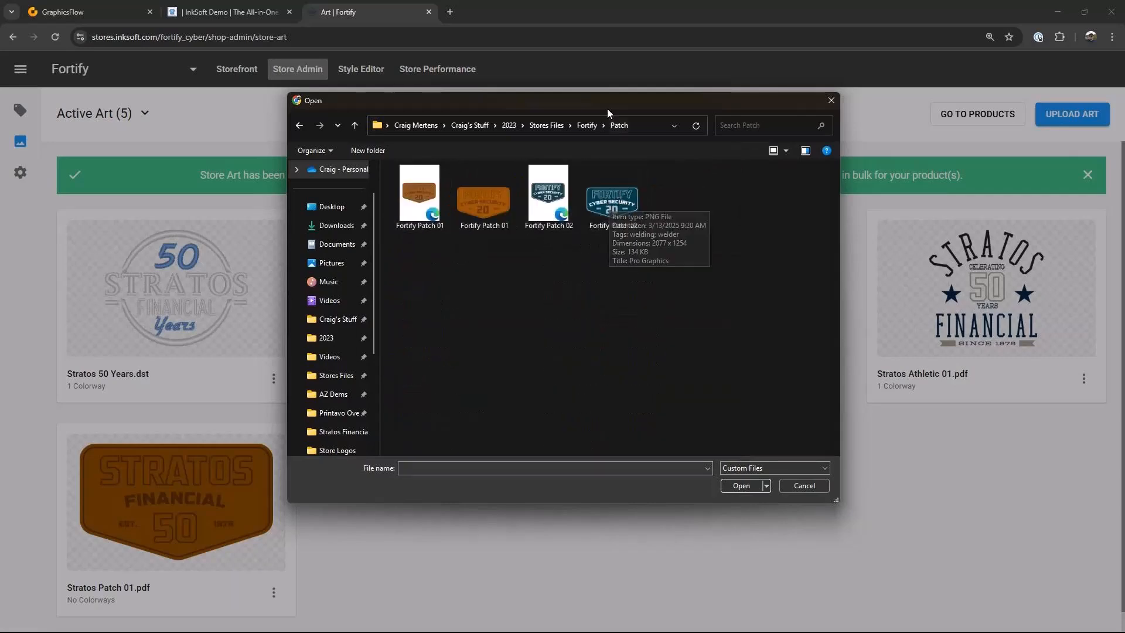
pyautogui.click(773, 505)
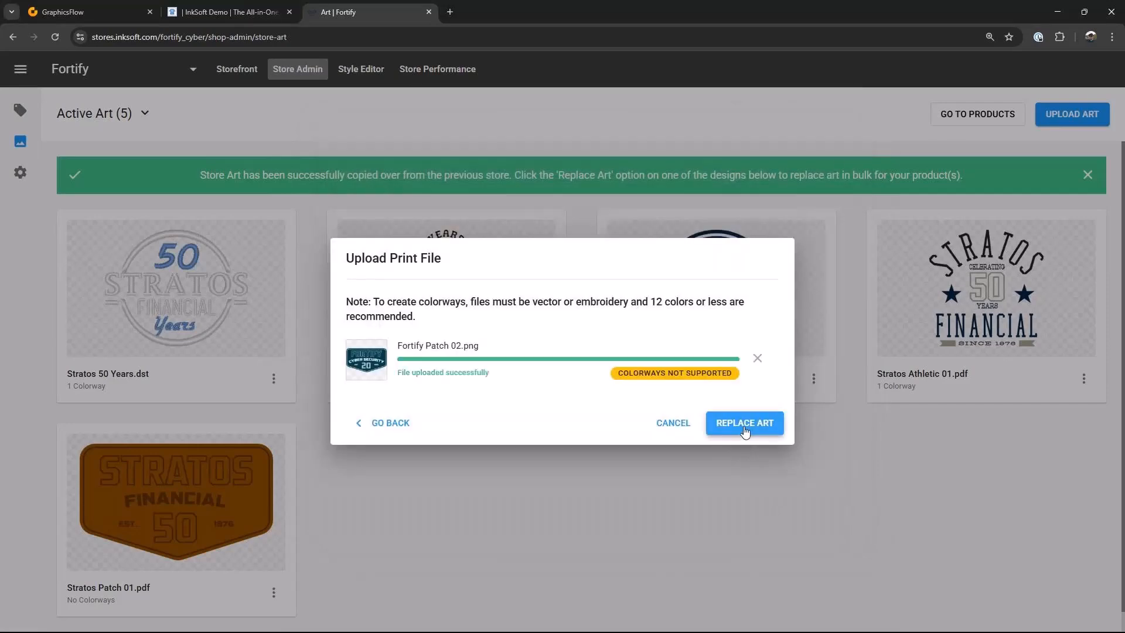
pyautogui.click(745, 431)
pyautogui.click(683, 398)
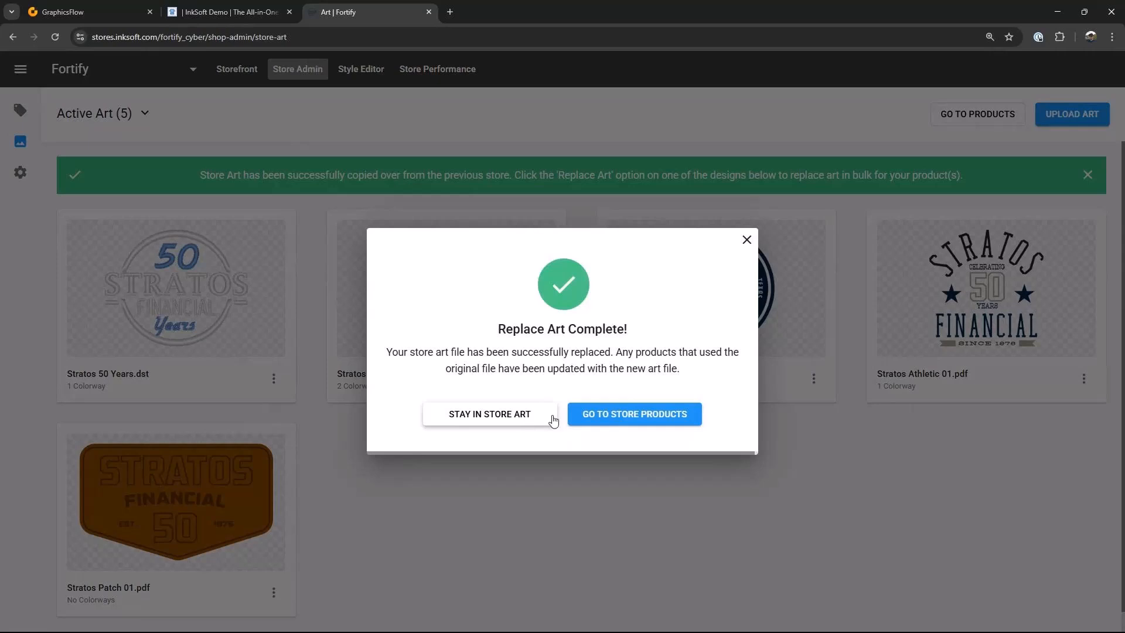
pyautogui.click(523, 417)
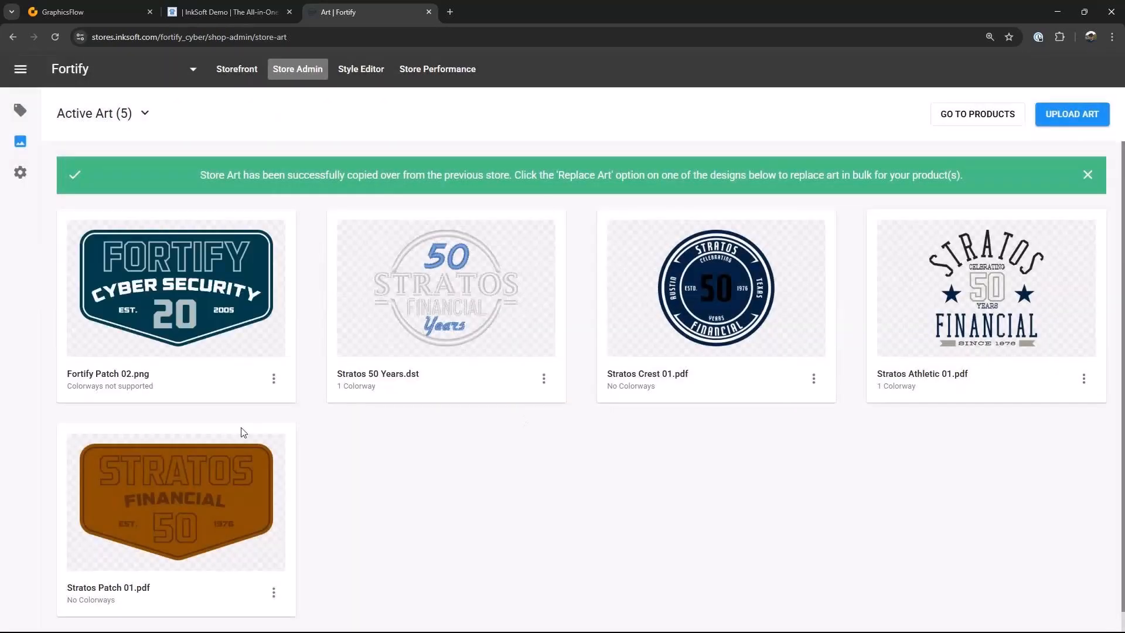
# Step: Replace the Stratos Athletic 01.pdf artwork with the print file Fortify Athletic Logo Weathered.pdf from the Prints folder
pyautogui.click(1084, 381)
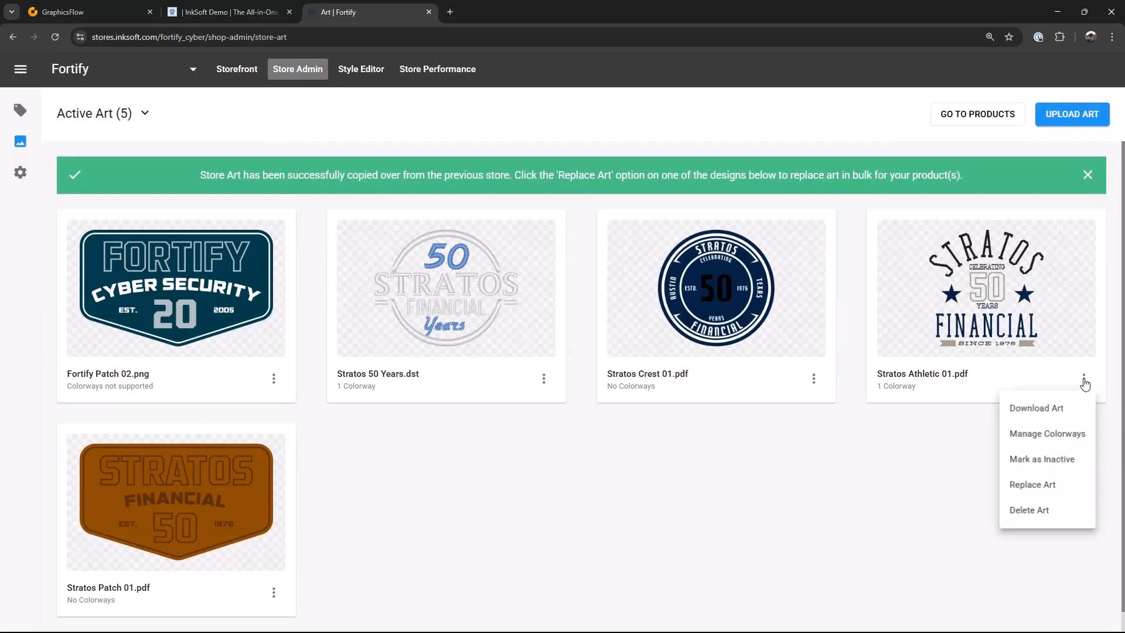
pyautogui.click(1033, 488)
pyautogui.click(442, 317)
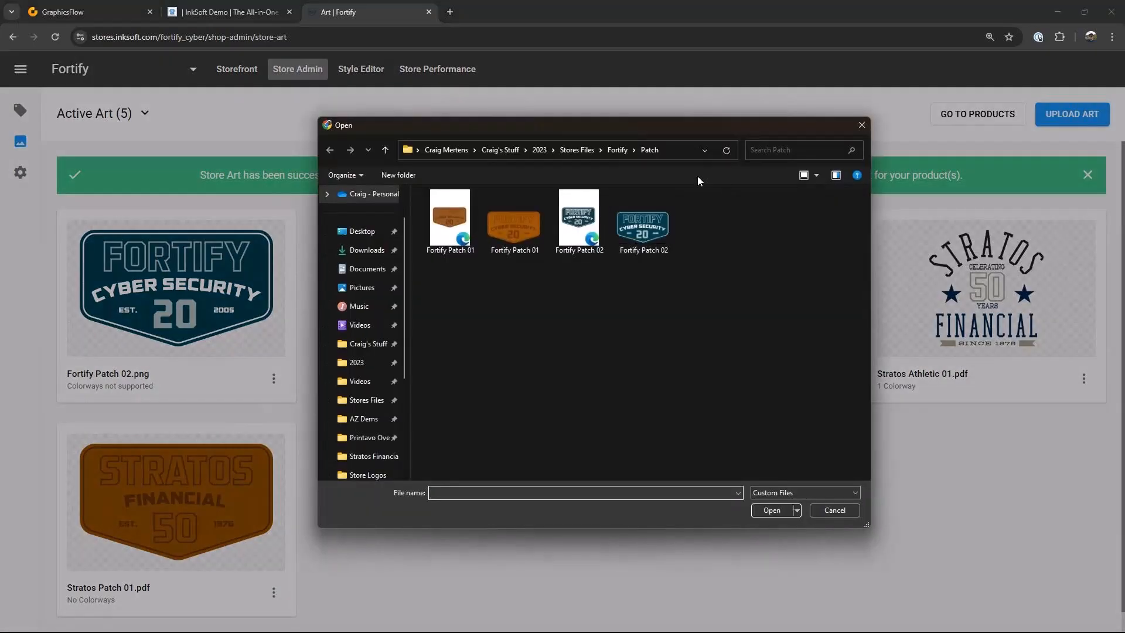
pyautogui.click(572, 149)
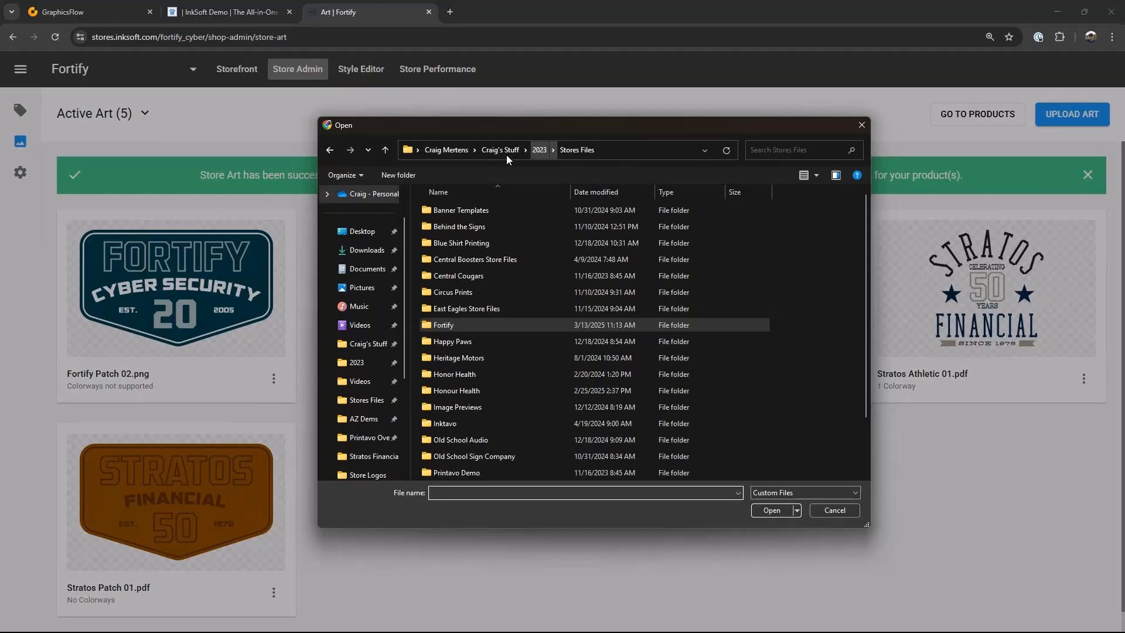
pyautogui.doubleClick(425, 316)
pyautogui.click(470, 210)
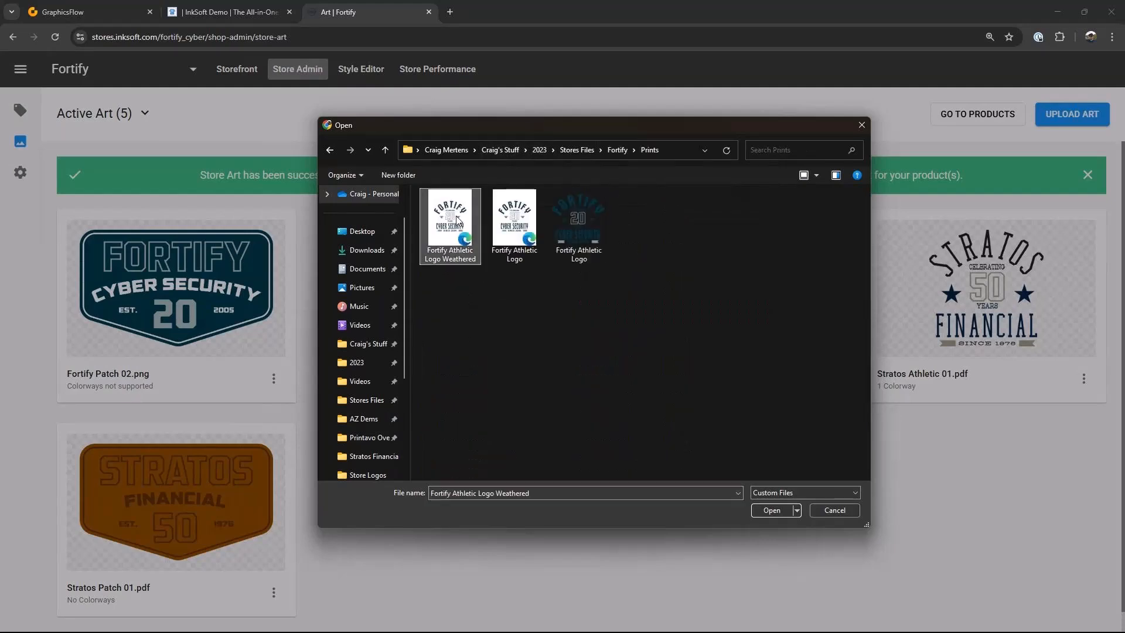
pyautogui.click(771, 511)
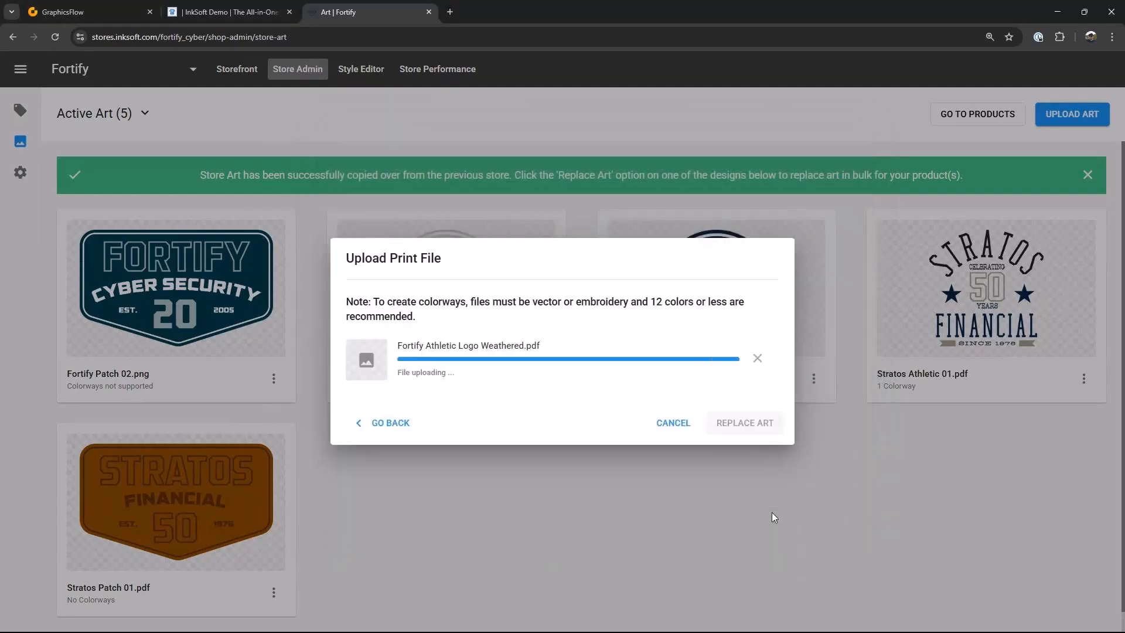
pyautogui.click(760, 424)
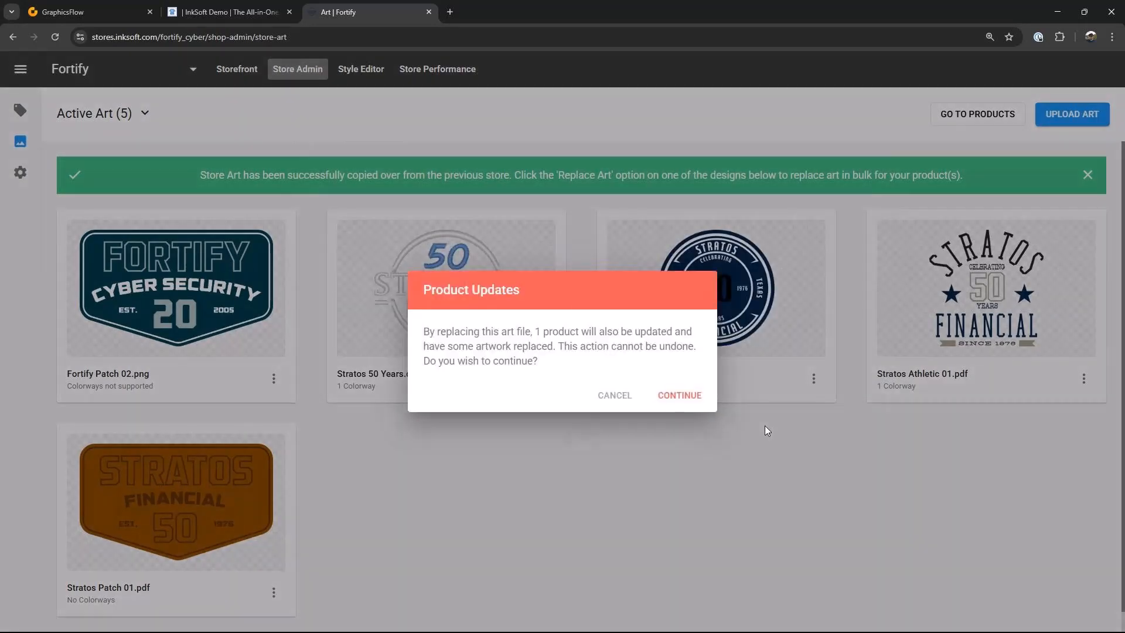
pyautogui.click(661, 404)
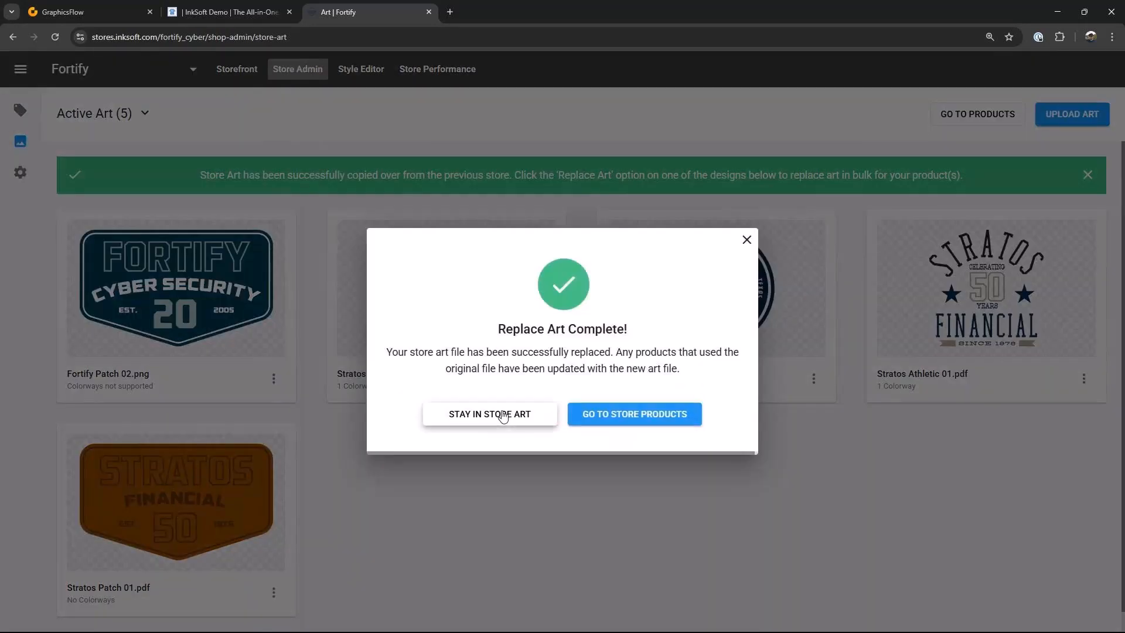
pyautogui.click(505, 414)
# Step: Replace the Stratos Patch 01.pdf artwork with the print file Fortify Patch 01.png
pyautogui.click(273, 592)
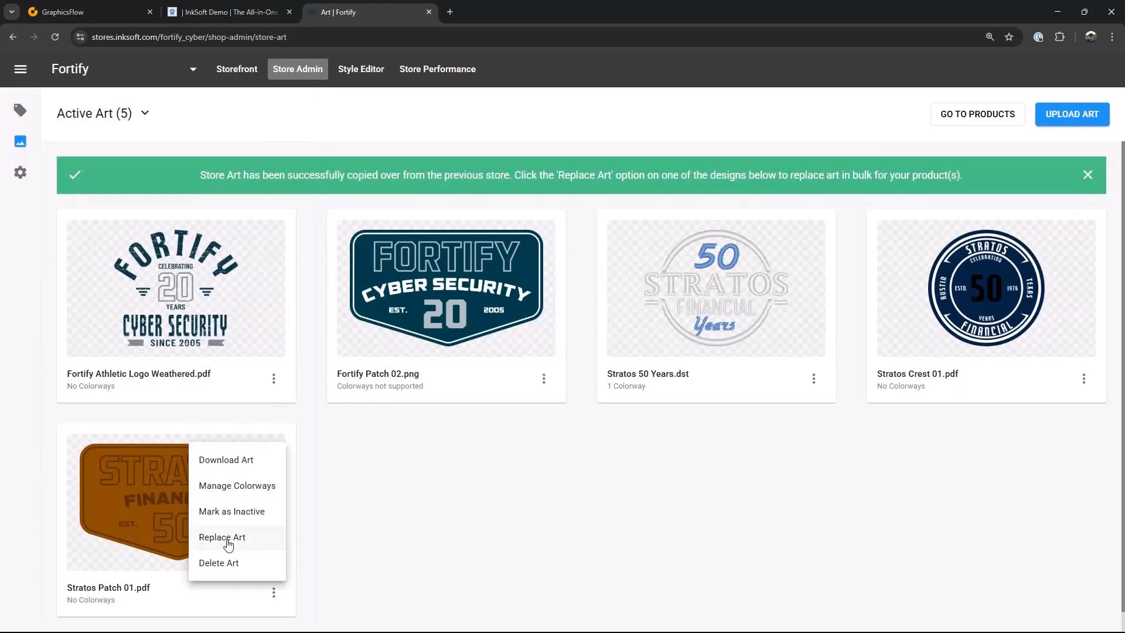
pyautogui.click(228, 540)
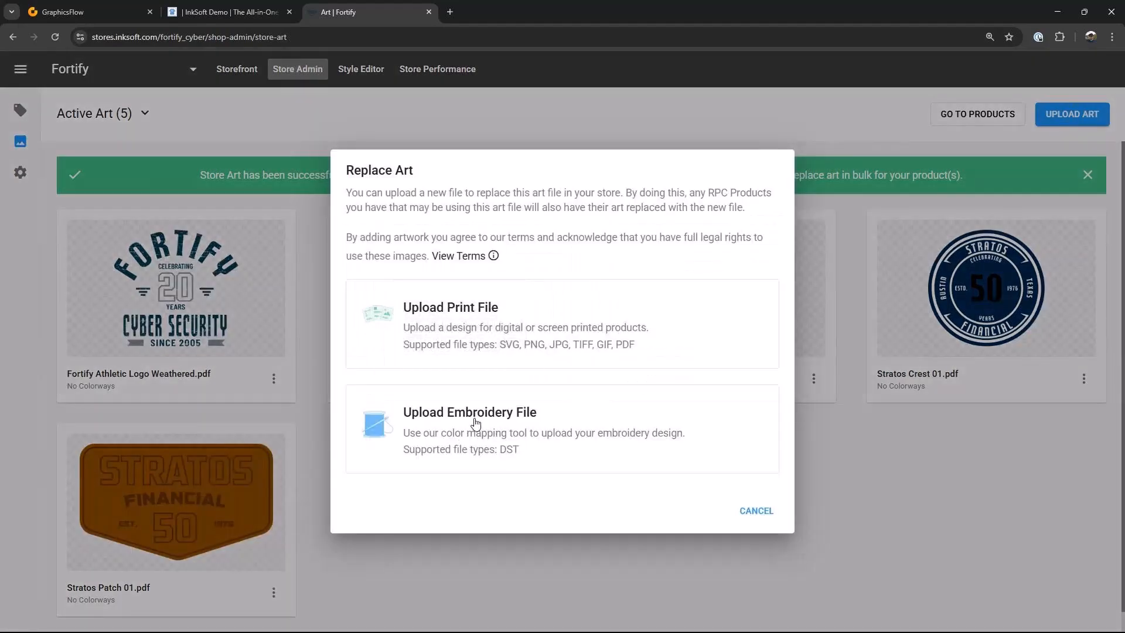
pyautogui.click(481, 339)
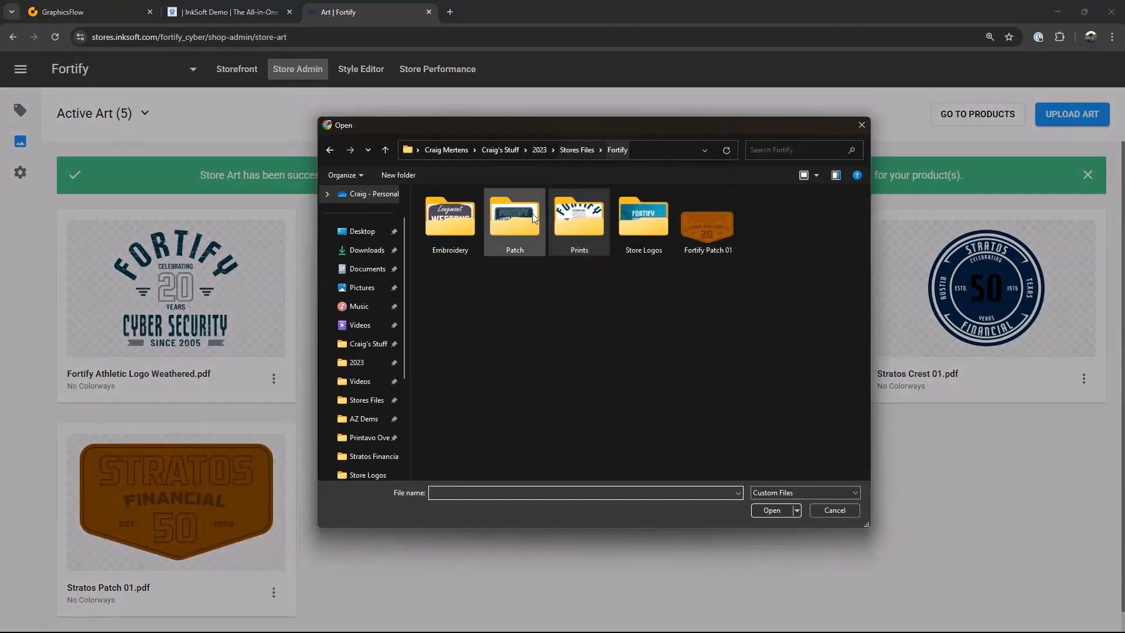
pyautogui.click(714, 227)
pyautogui.click(774, 511)
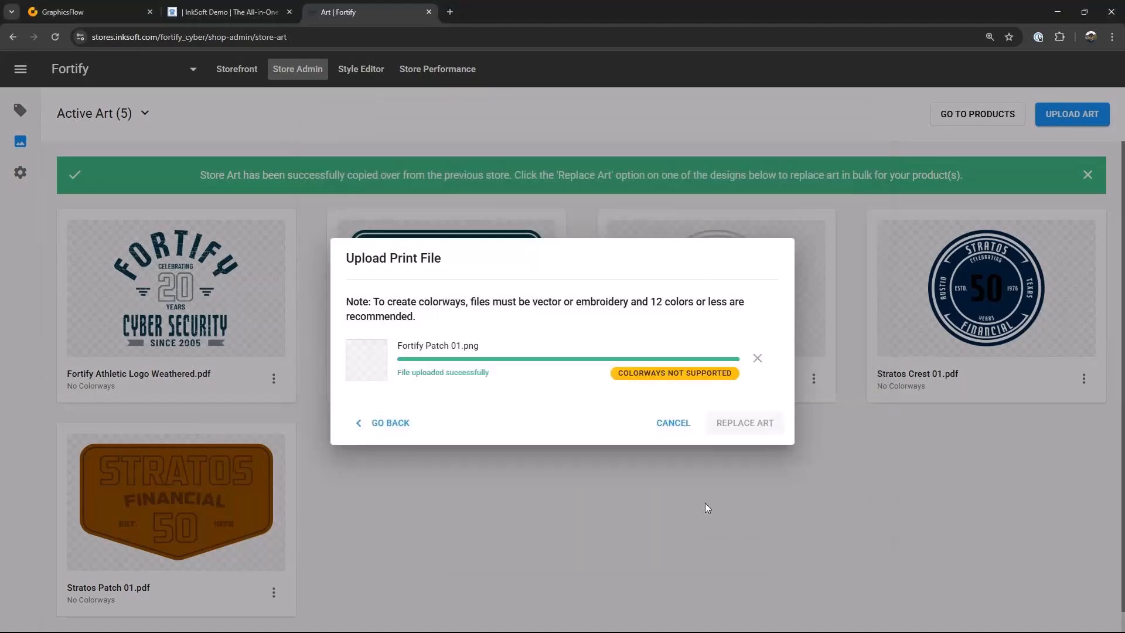
pyautogui.click(742, 427)
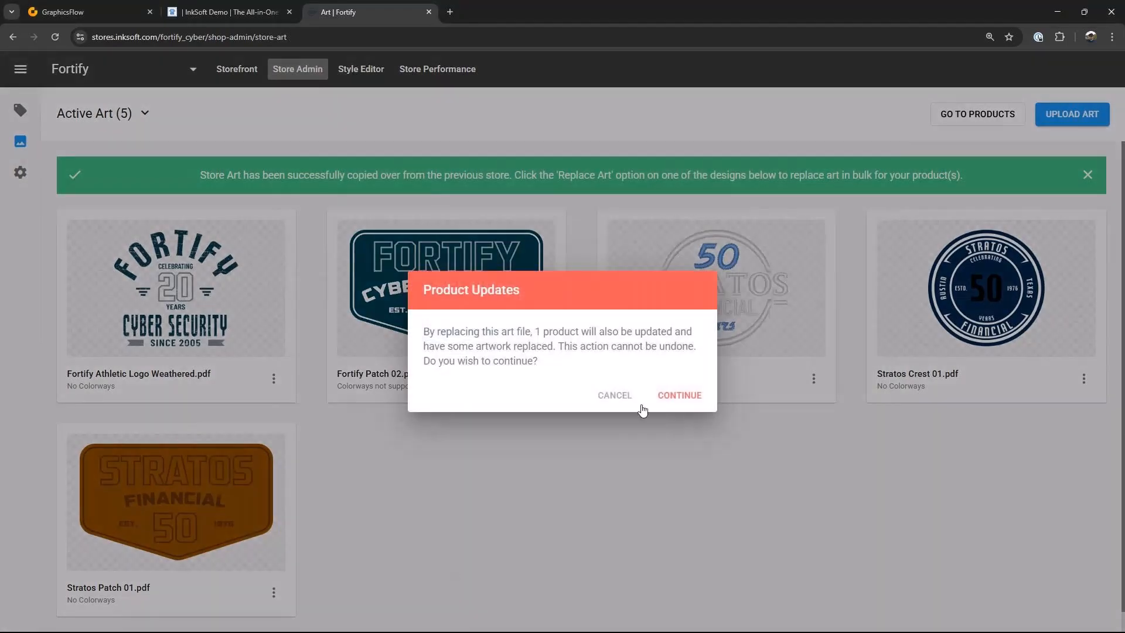
pyautogui.click(678, 395)
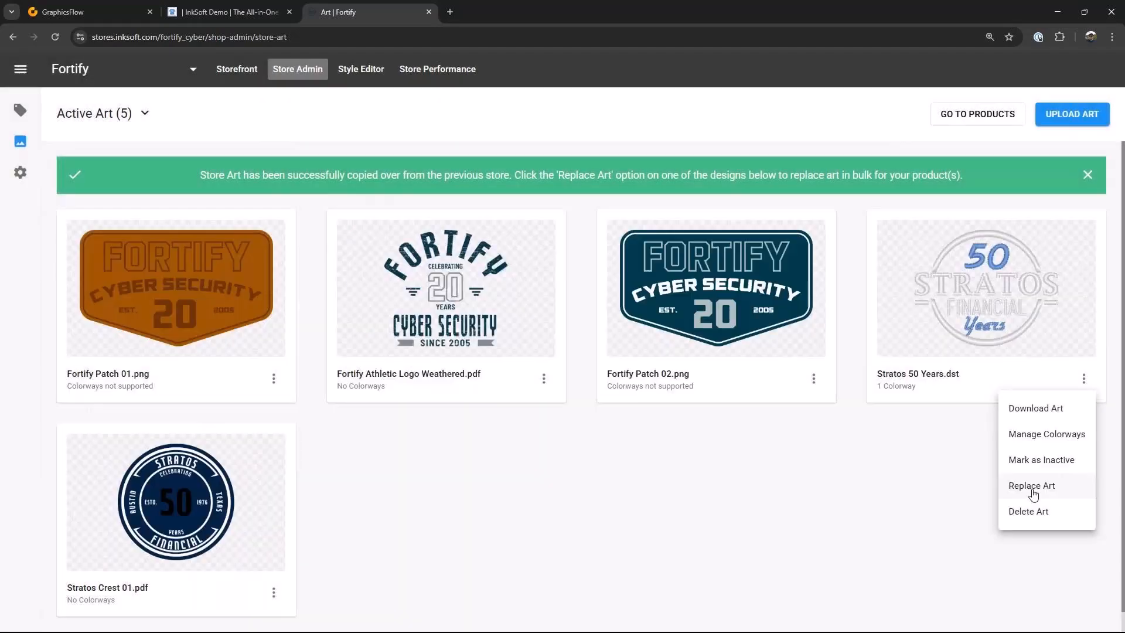
# Step: Replace the Stratos 50 Years.dst artwork with Fortify Patch 02.pdf, then open the store's products
pyautogui.click(1022, 487)
pyautogui.click(463, 375)
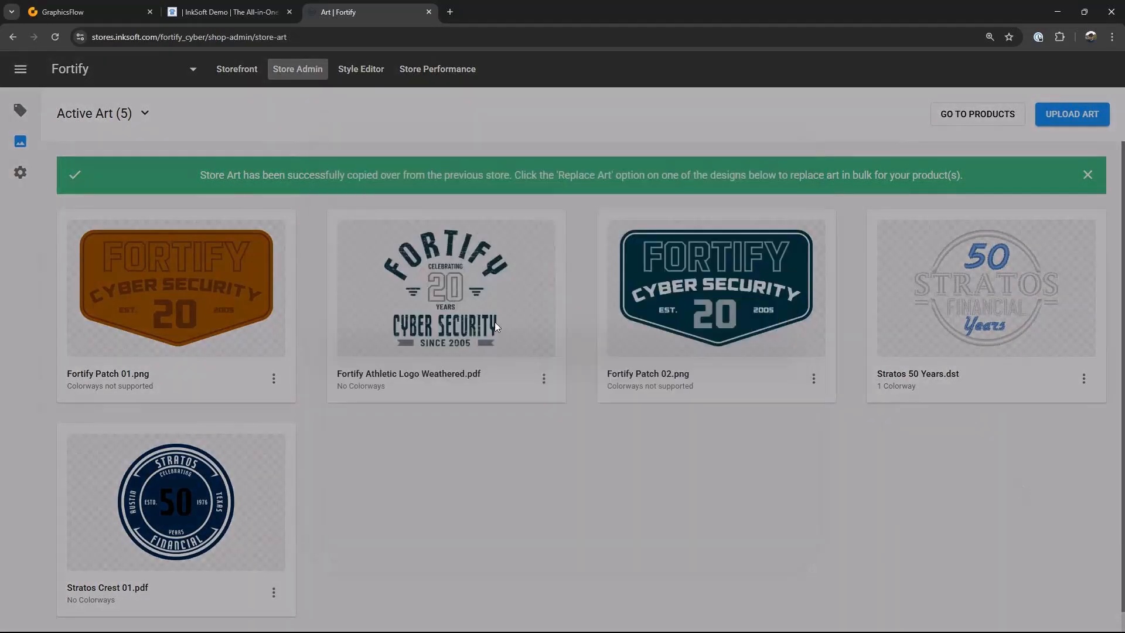
pyautogui.click(779, 513)
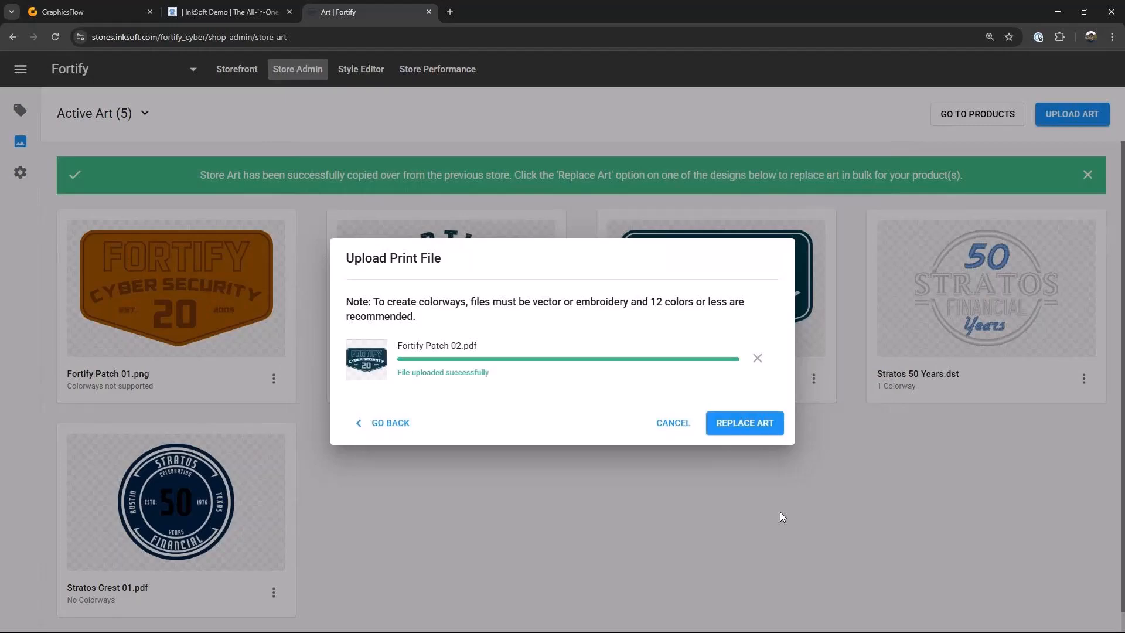
pyautogui.click(764, 426)
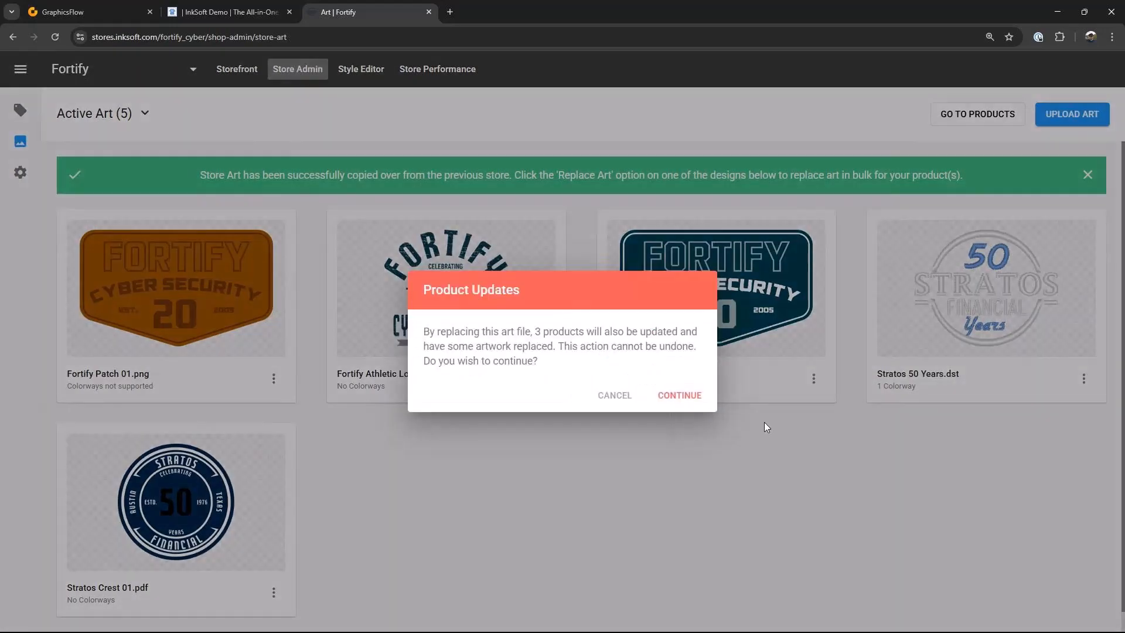
pyautogui.click(686, 396)
pyautogui.click(634, 415)
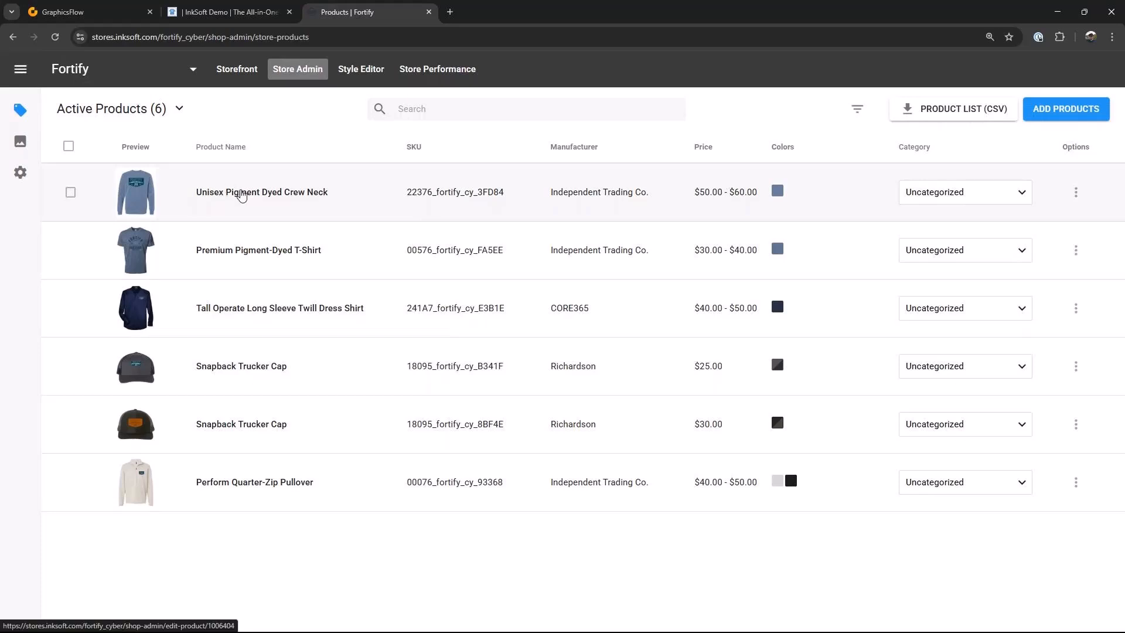
# Step: Open the Unisex Pigment Dyed Crew Neck's design and styles and add the Pigment Alpine Green color
pyautogui.click(242, 194)
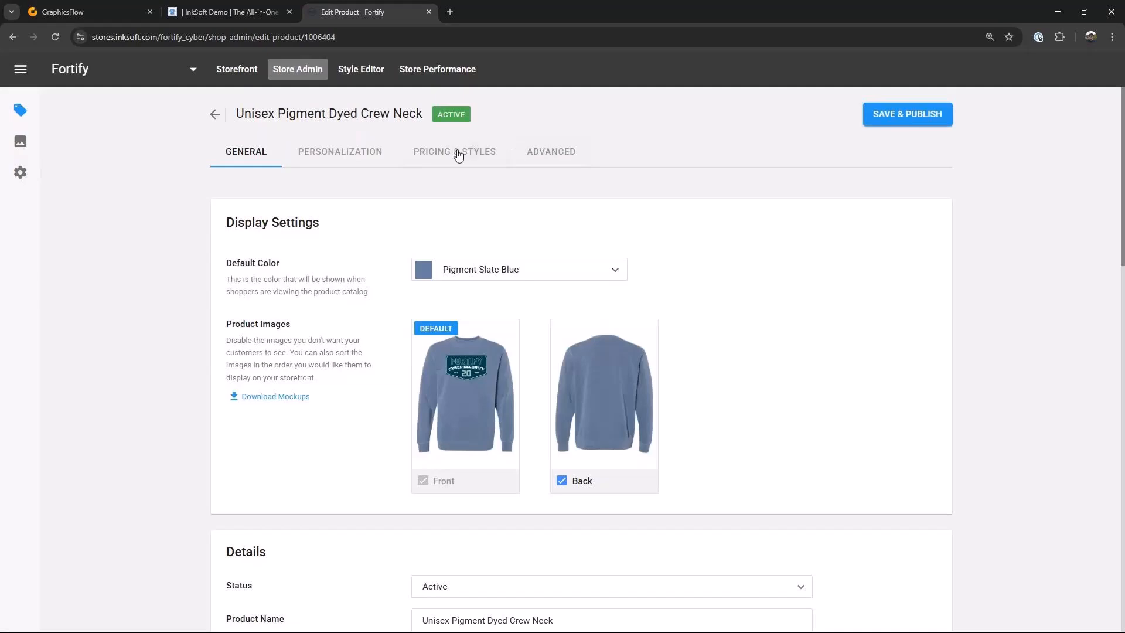
pyautogui.click(459, 155)
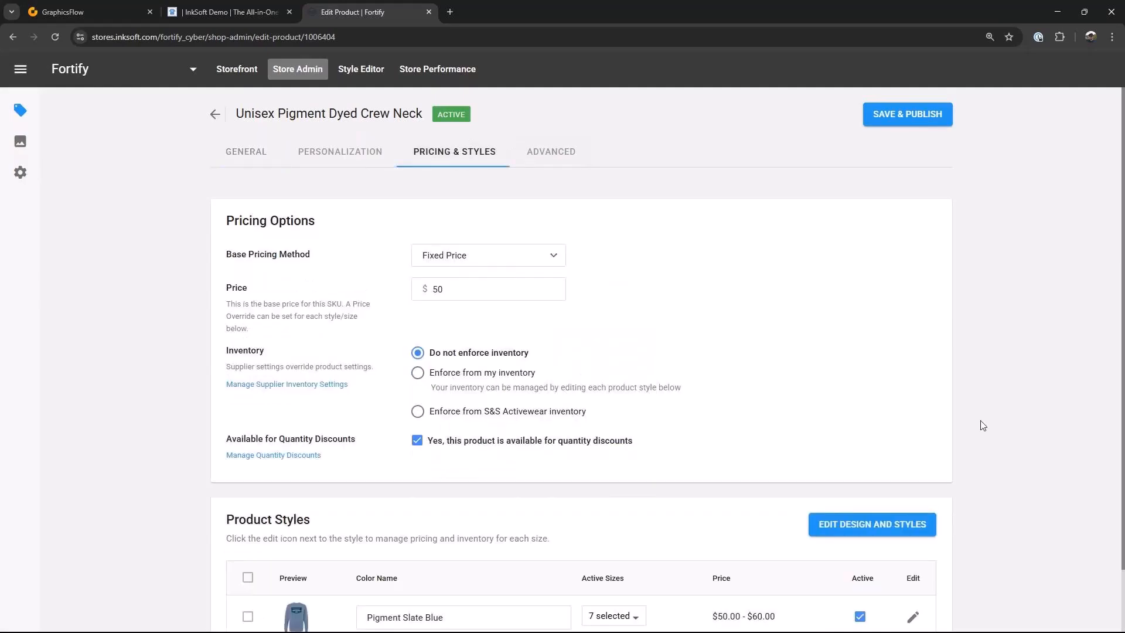
pyautogui.scroll(-2, 982, 427)
pyautogui.click(889, 455)
pyautogui.click(305, 218)
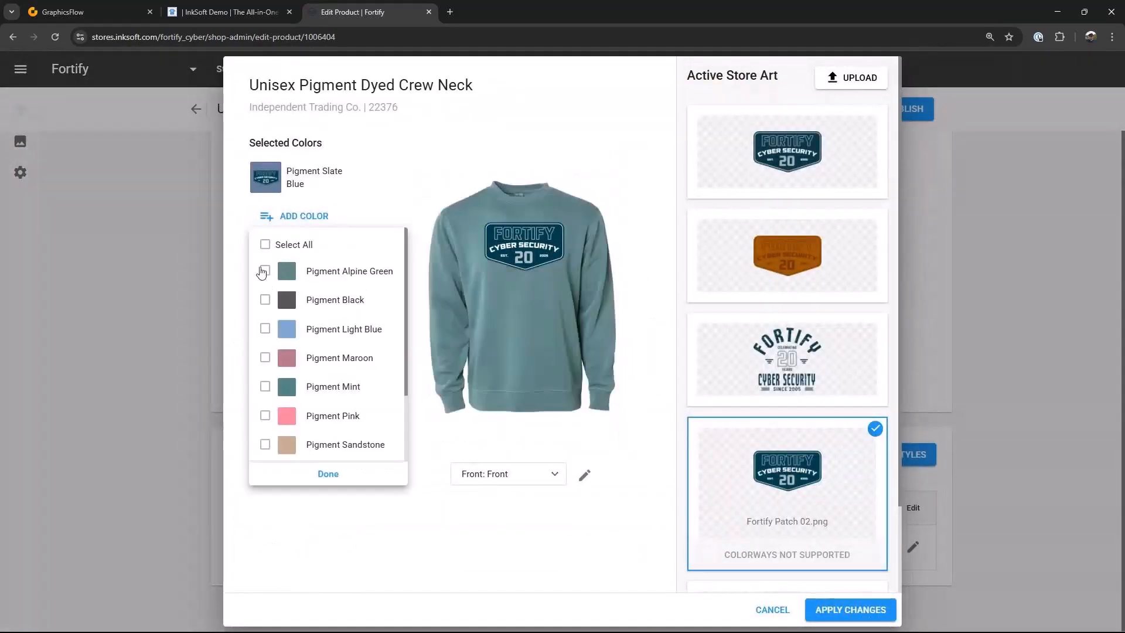
pyautogui.click(264, 271)
pyautogui.click(328, 473)
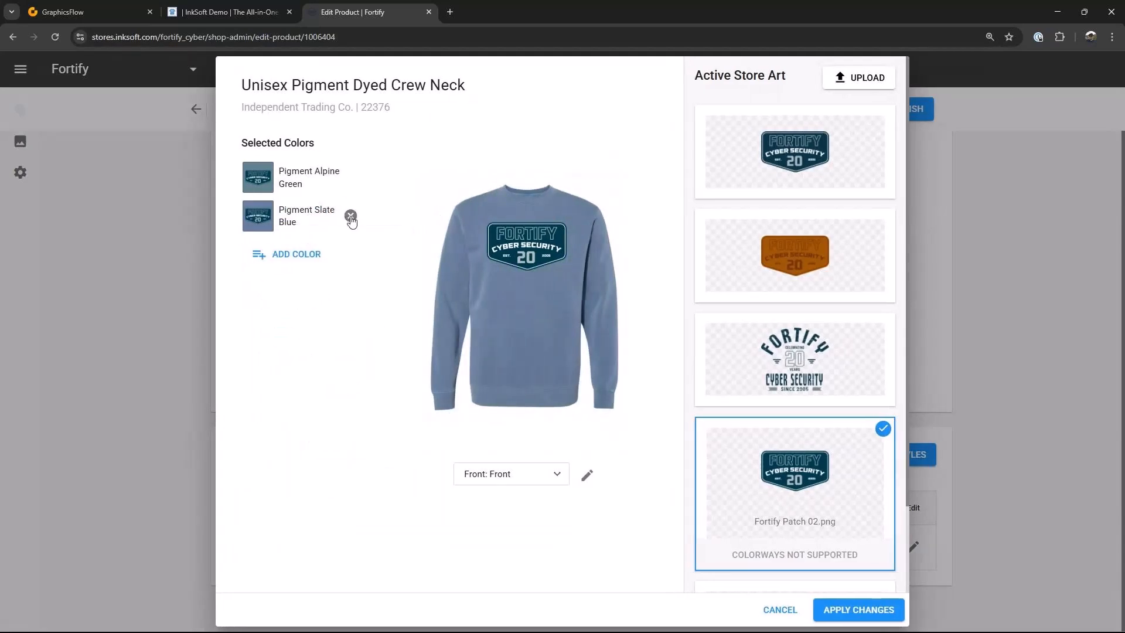
# Step: Remove the Pigment Slate Blue color, nudge the front logo, and apply the design changes
pyautogui.click(350, 216)
pyautogui.moveTo(529, 245); pyautogui.dragTo(525, 251)
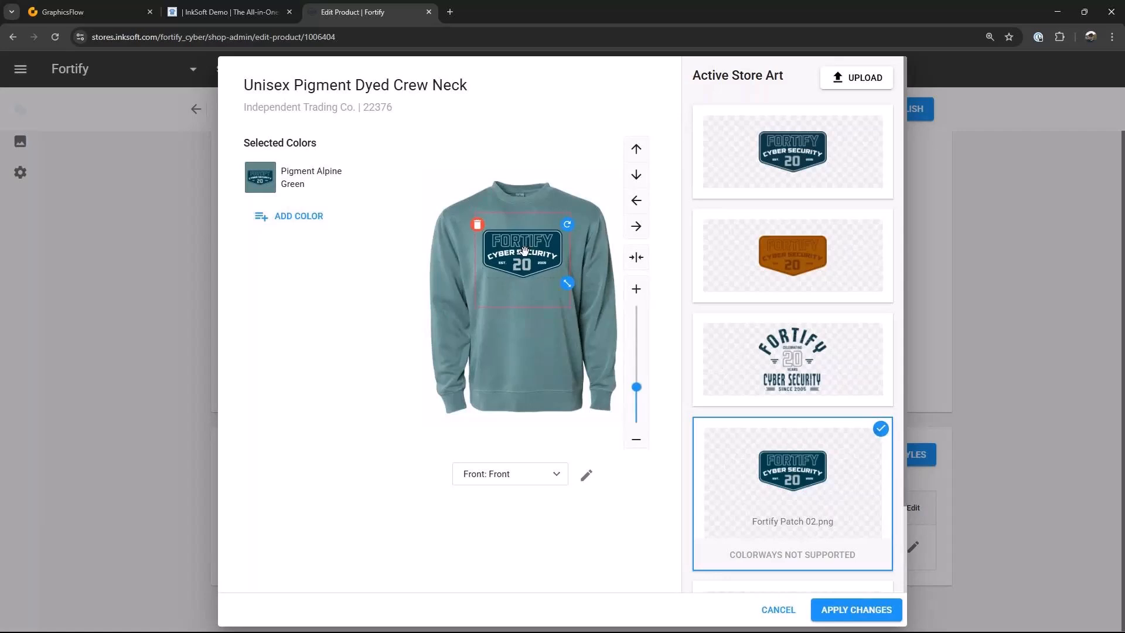
pyautogui.click(855, 610)
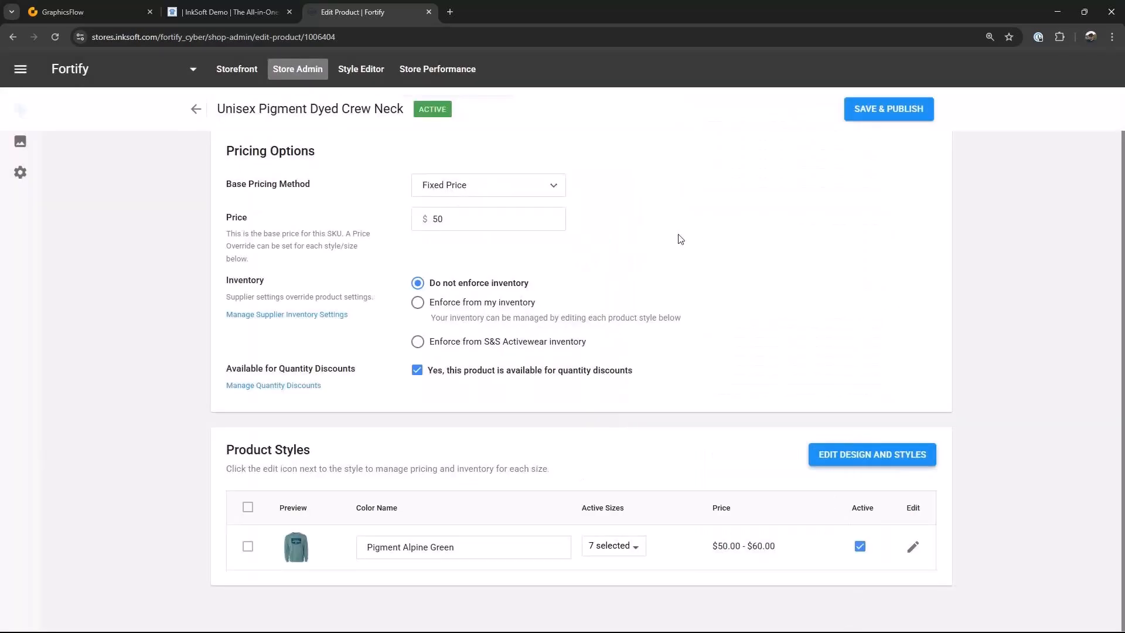
pyautogui.scroll(3, 693, 250)
pyautogui.click(217, 114)
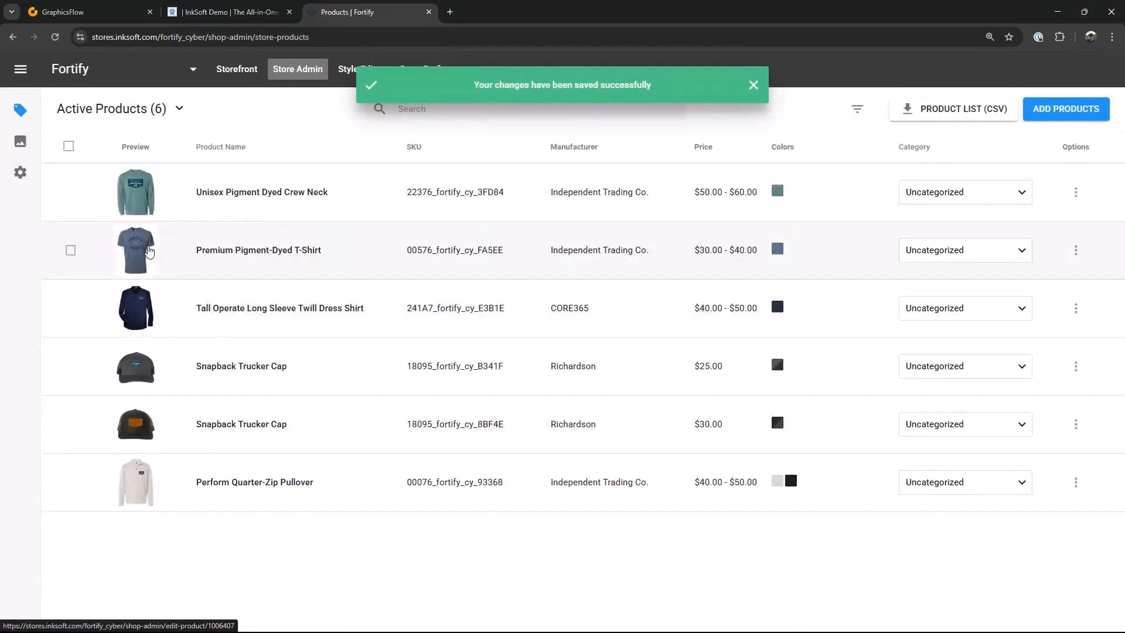
# Step: Open the Premium Pigment-Dyed T-Shirt's design and styles and add the Pigment Alpine Green color
pyautogui.click(149, 252)
pyautogui.click(730, 258)
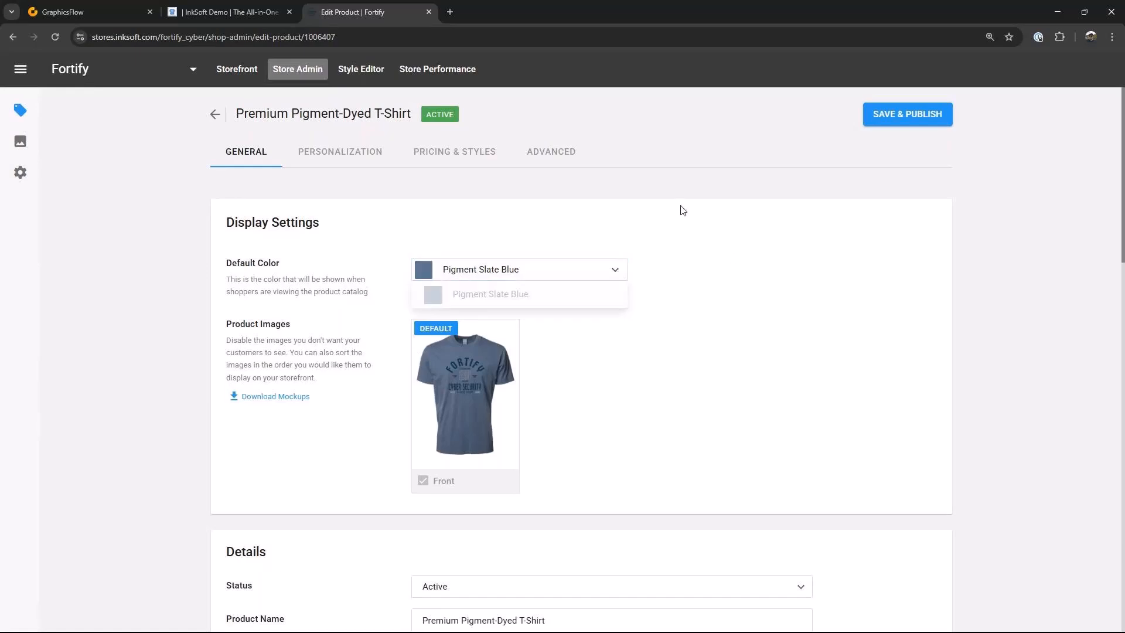
pyautogui.click(463, 151)
pyautogui.scroll(-1, 818, 376)
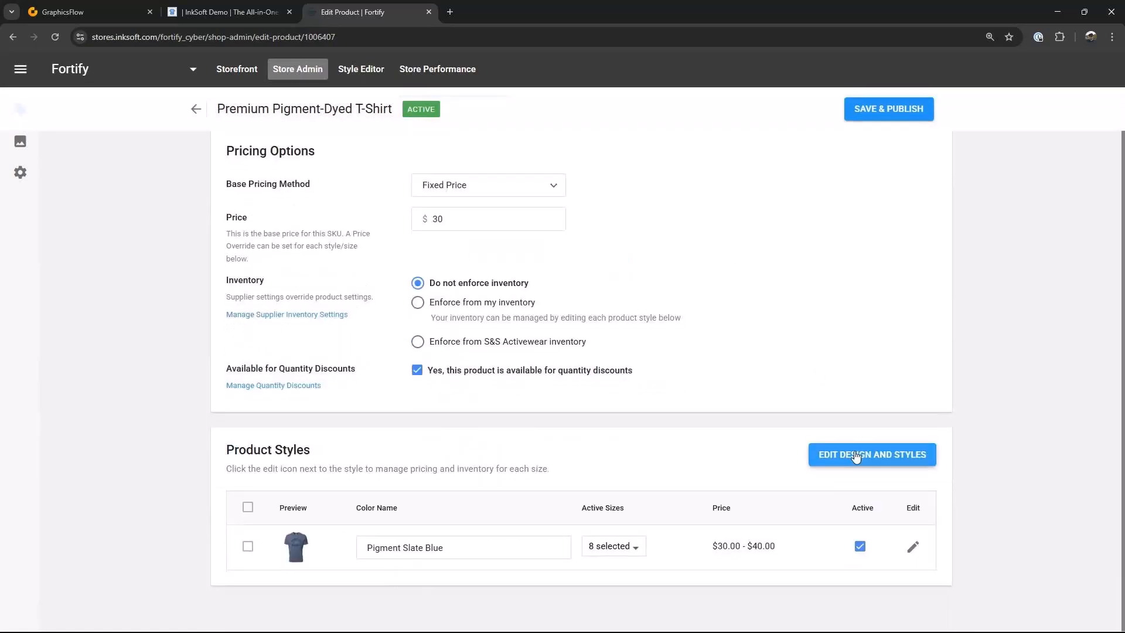
pyautogui.click(854, 454)
pyautogui.click(304, 217)
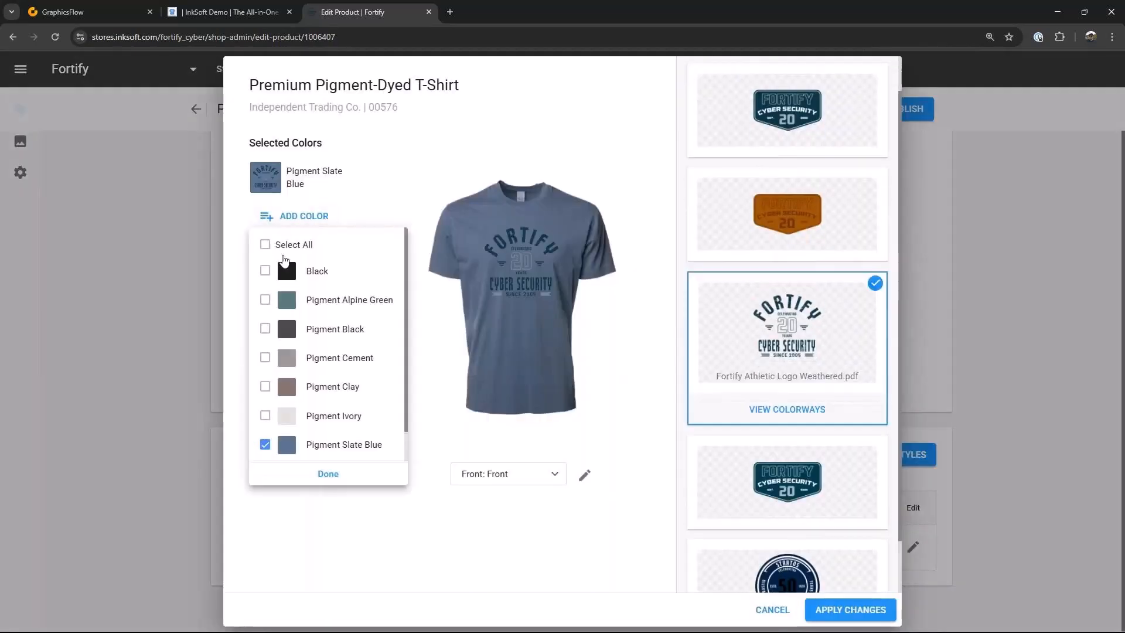
pyautogui.click(265, 298)
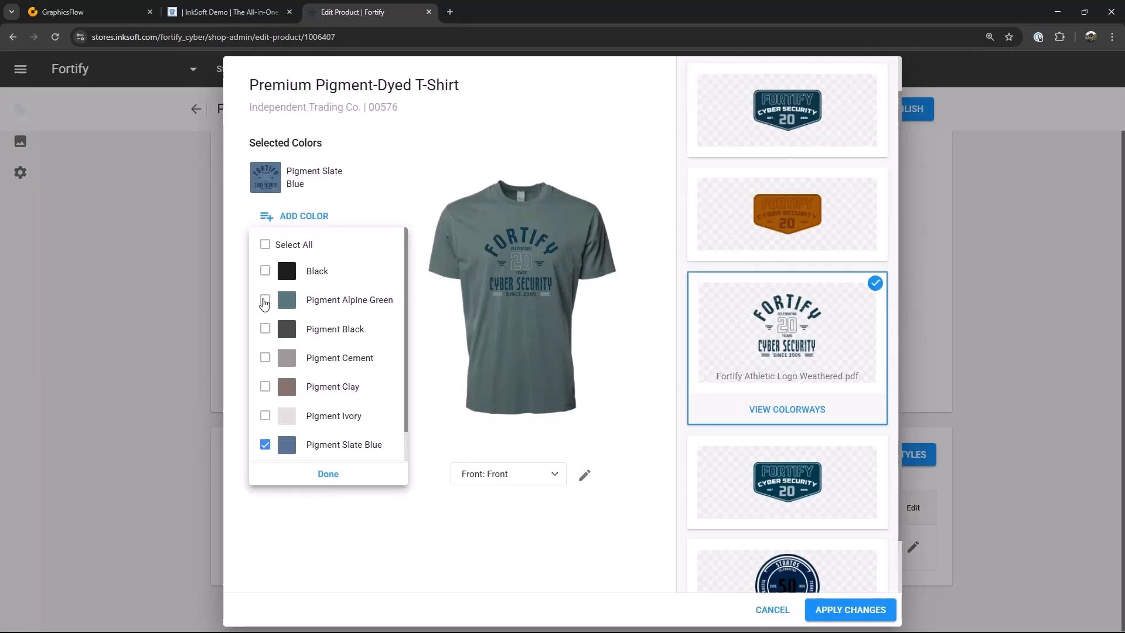
pyautogui.click(326, 474)
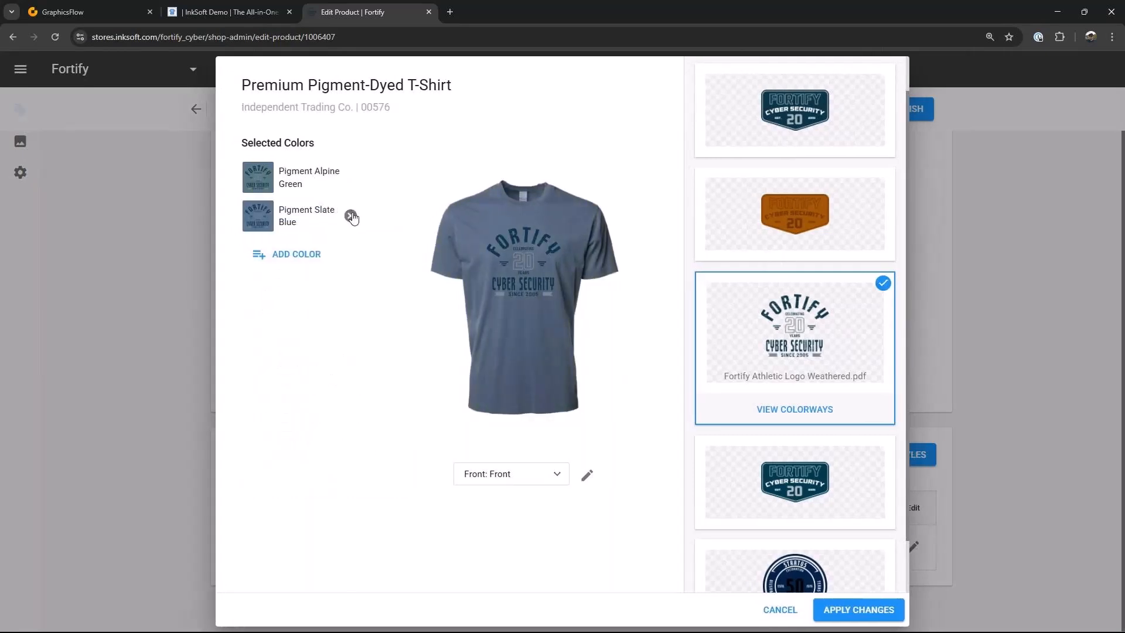
# Step: Remove the Pigment Slate Blue color from the T-shirt, apply the changes, and save and publish the product
pyautogui.click(351, 217)
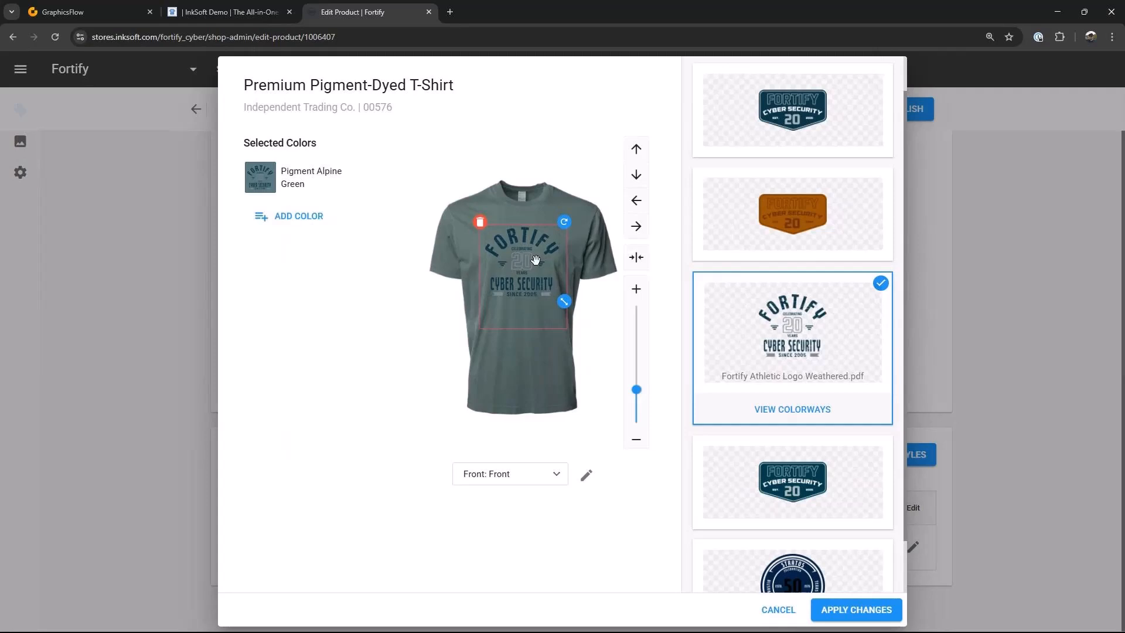
pyautogui.click(857, 611)
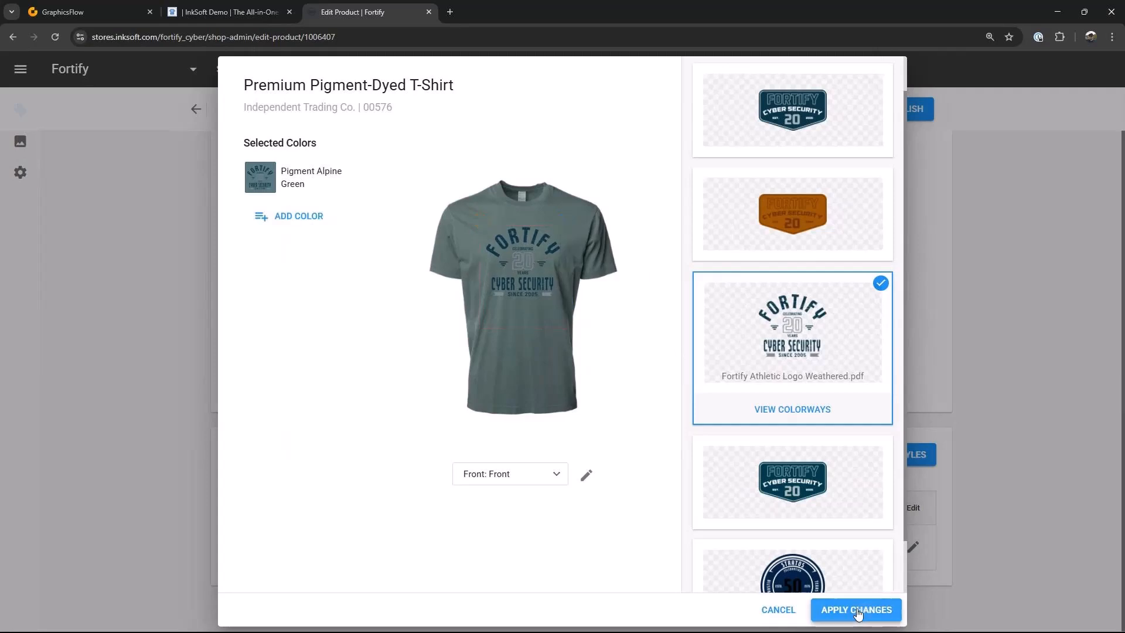
pyautogui.click(894, 108)
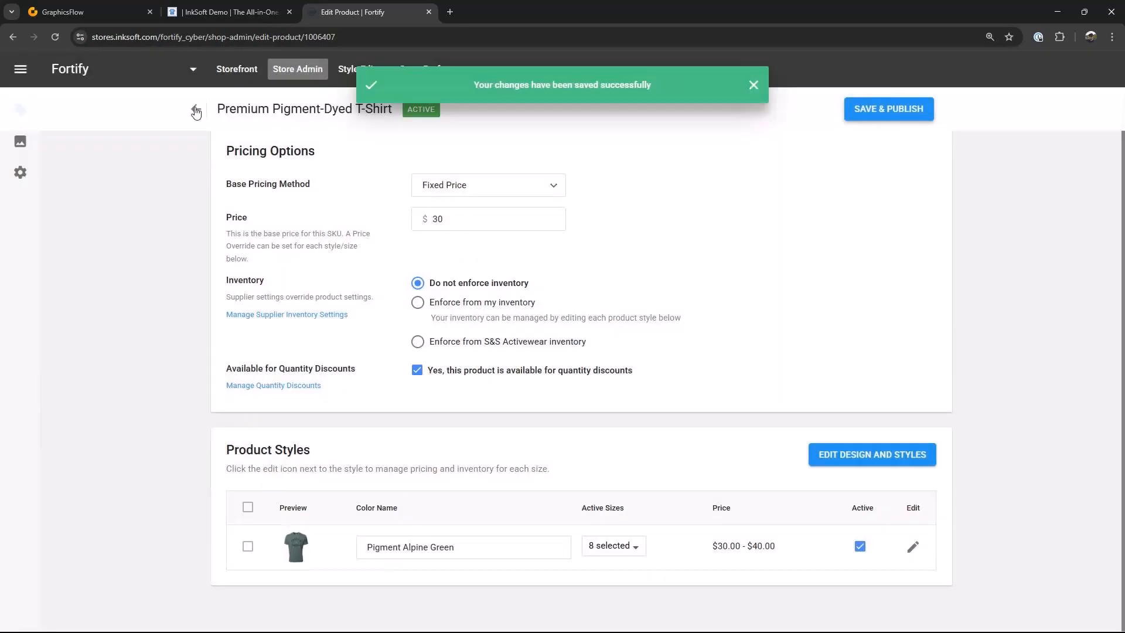
pyautogui.click(195, 110)
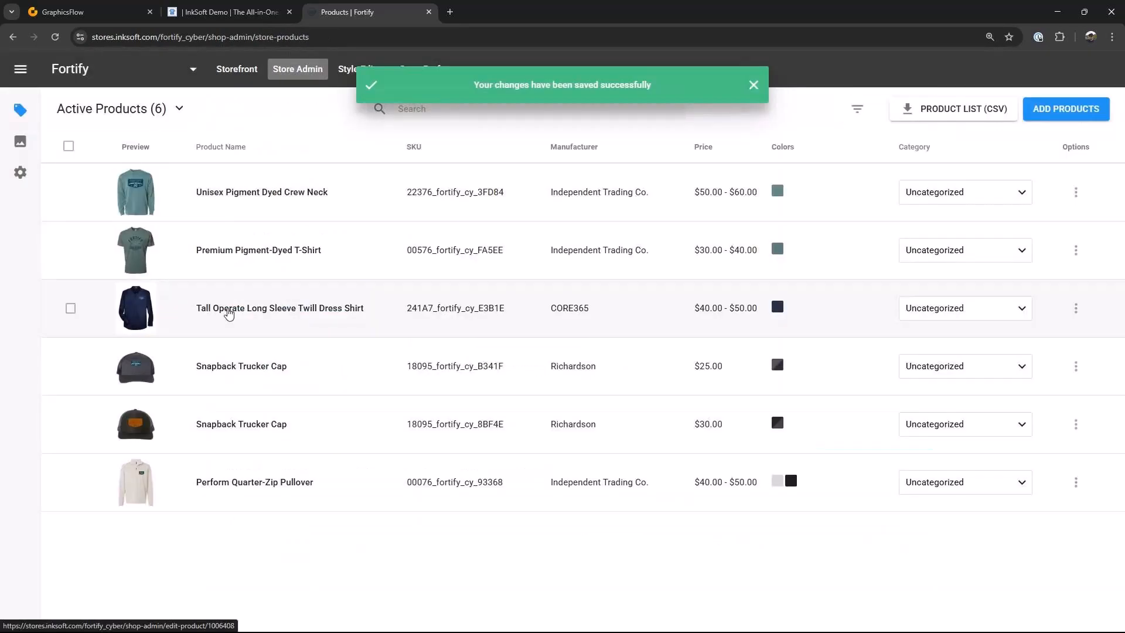
# Step: Open the Tall Operate Long Sleeve Twill Dress Shirt to review it and go back to the product list
pyautogui.click(229, 311)
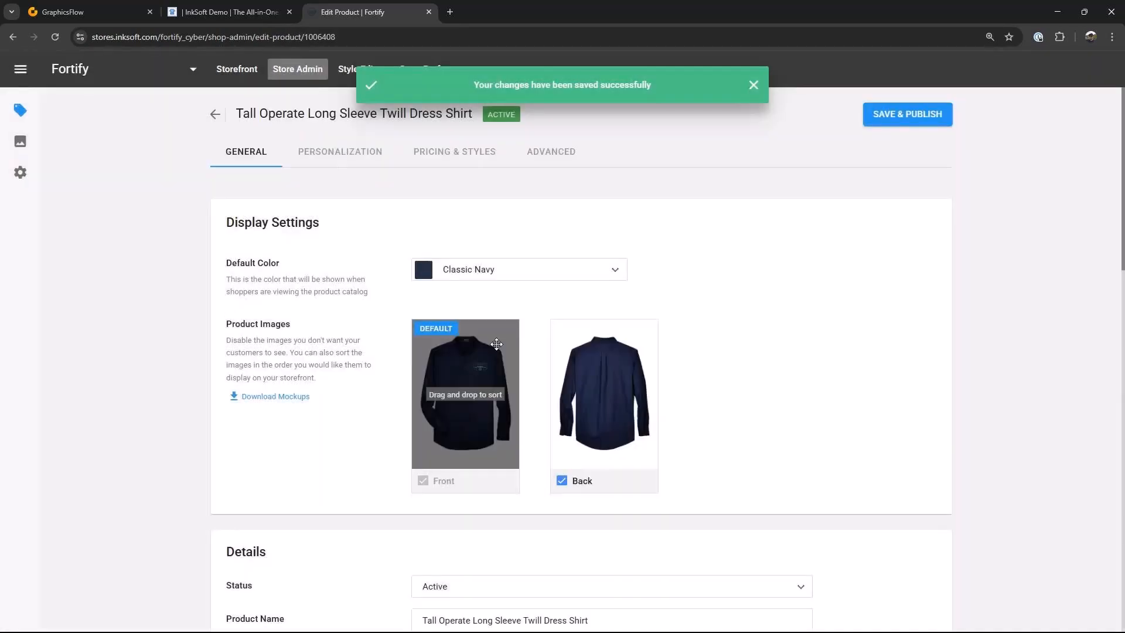
pyautogui.click(216, 119)
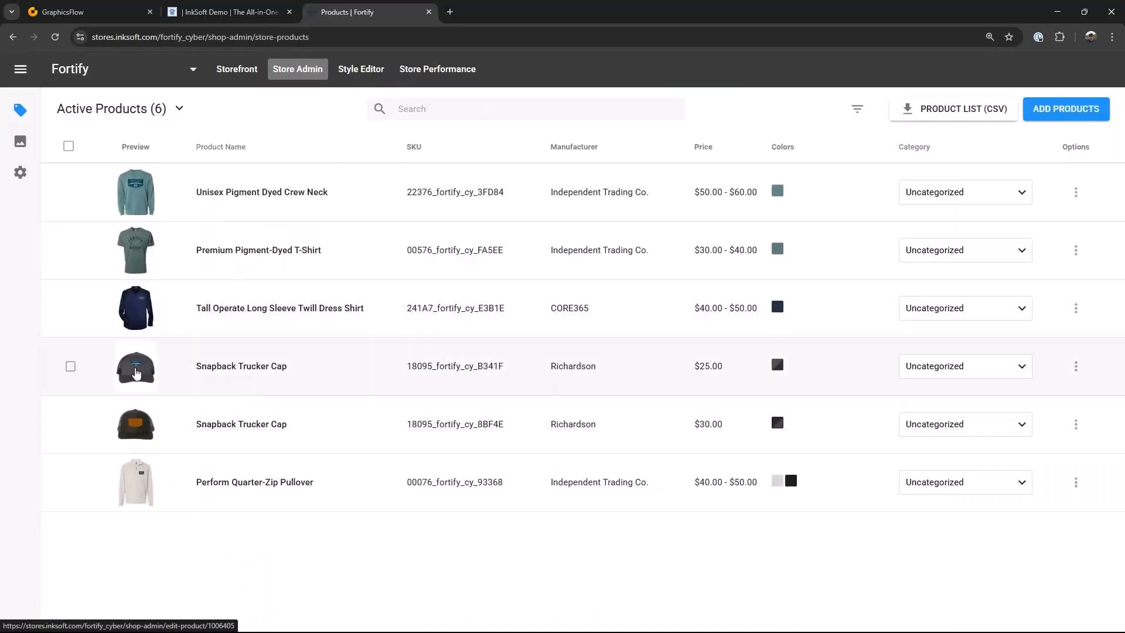
# Step: In the $25 Snapback Trucker Cap's design, reposition the front logo and add the Black color
pyautogui.click(137, 369)
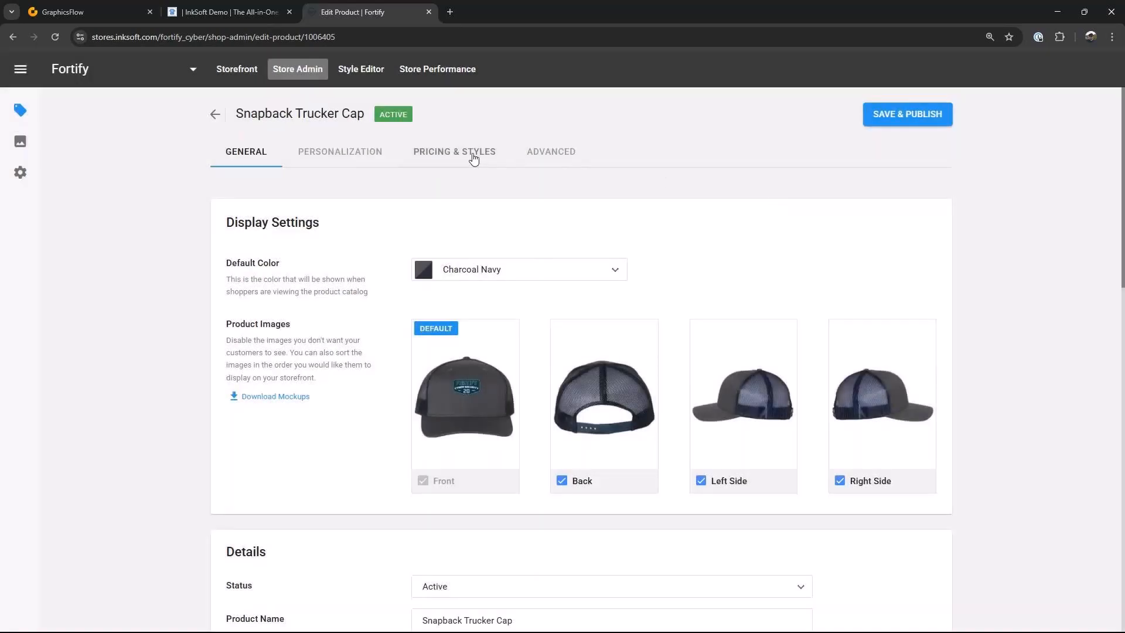
pyautogui.click(468, 154)
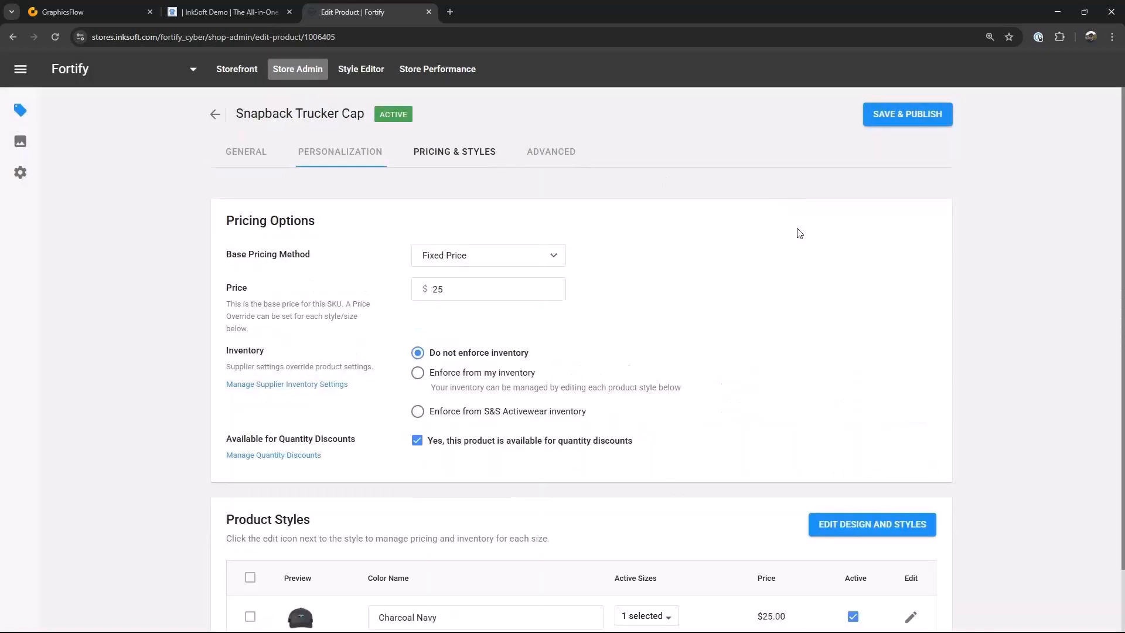
pyautogui.click(869, 525)
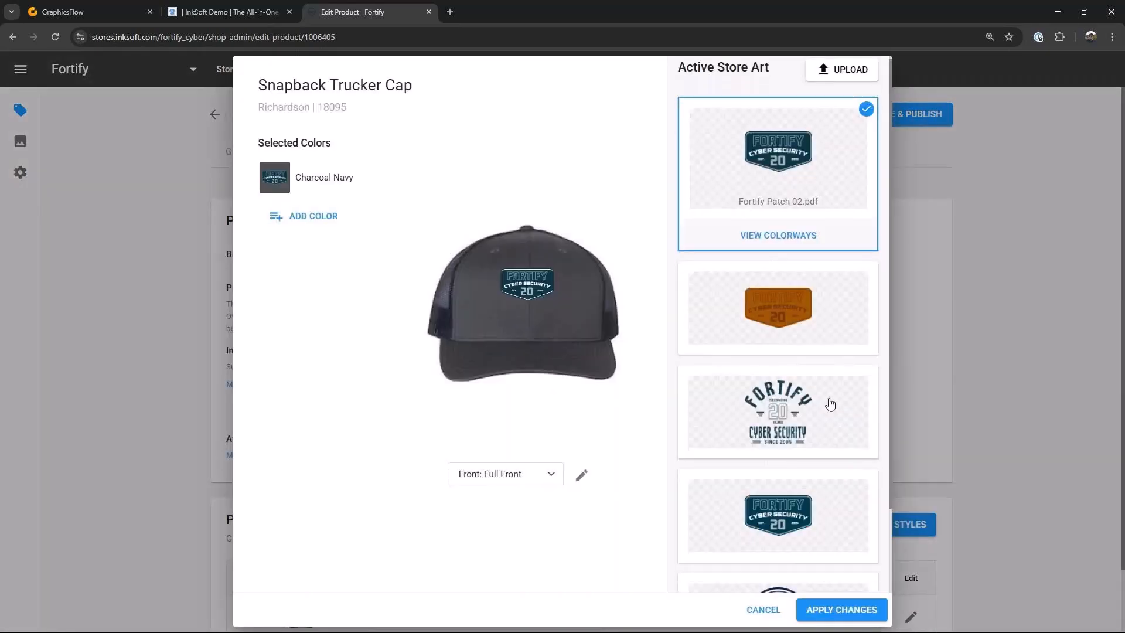
pyautogui.moveTo(555, 314)
pyautogui.mouseDown()
pyautogui.moveTo(564, 320)
pyautogui.moveTo(543, 298)
pyautogui.mouseUp()
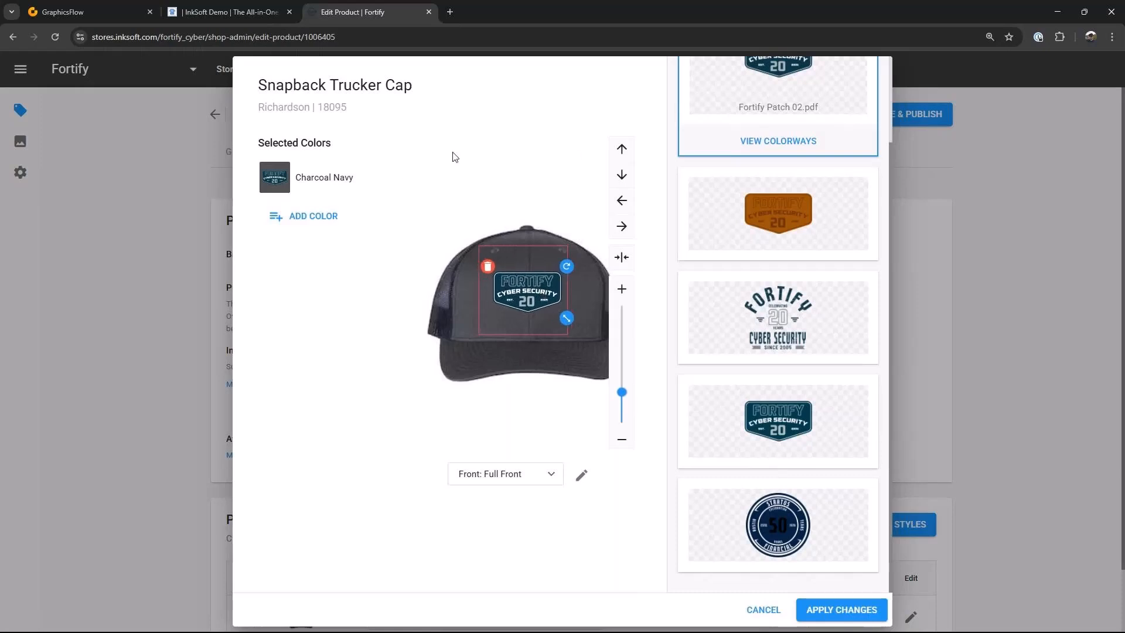
pyautogui.click(310, 216)
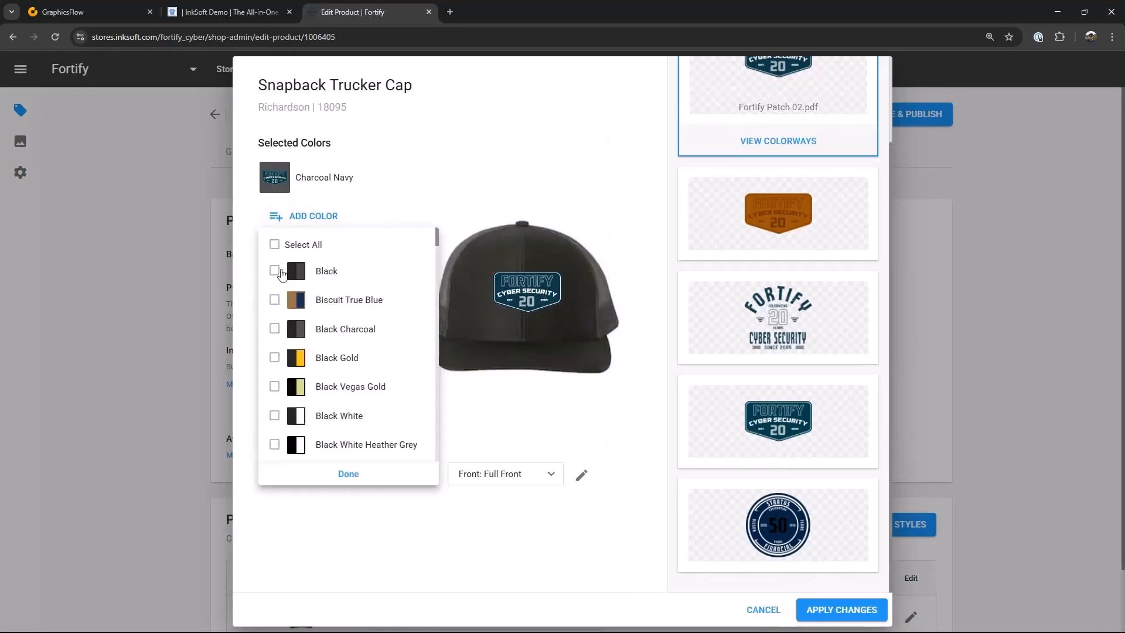
pyautogui.click(275, 271)
pyautogui.click(348, 473)
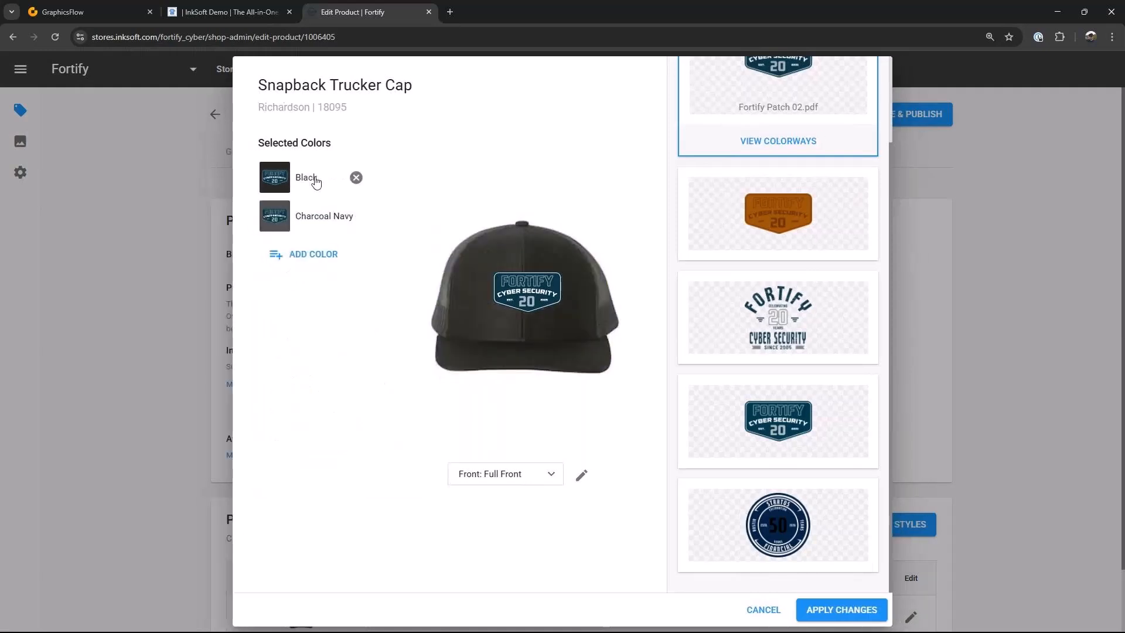
# Step: Remove the Charcoal Navy color, recentre the logo, and apply the cap's design changes
pyautogui.click(355, 209)
pyautogui.moveTo(535, 284); pyautogui.dragTo(525, 284)
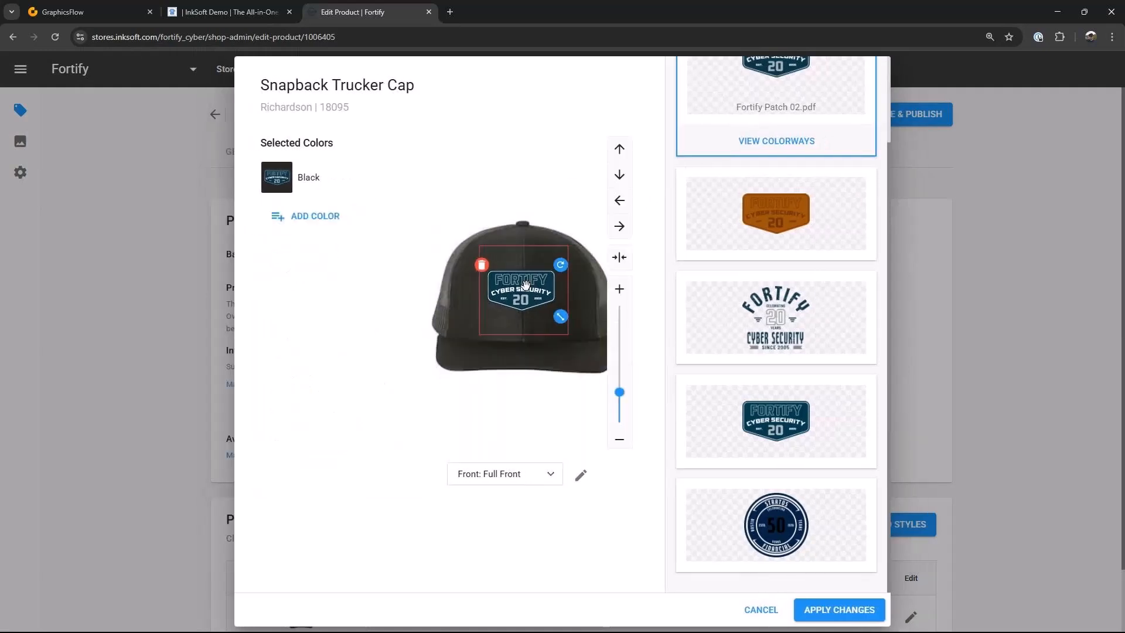
pyautogui.click(839, 609)
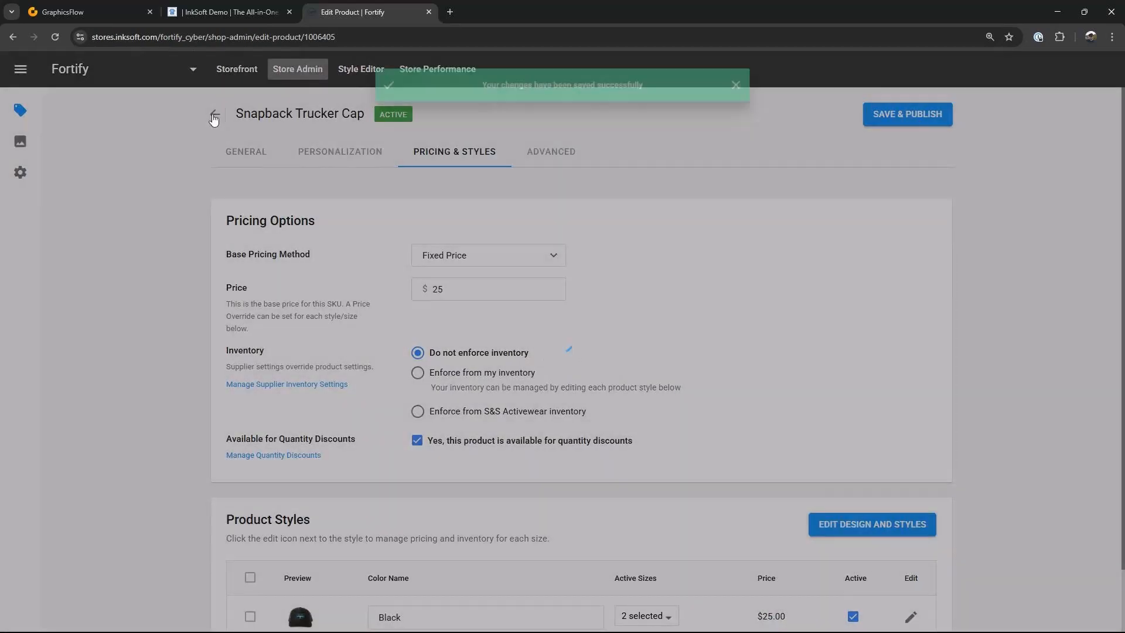
pyautogui.click(215, 114)
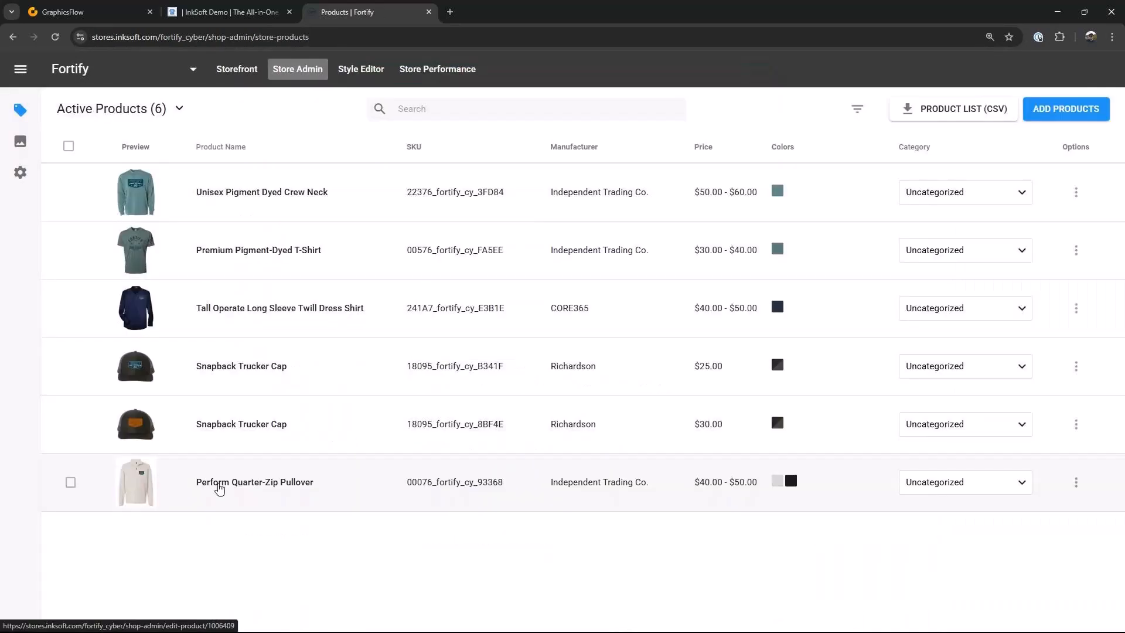
# Step: Review the Perform Quarter-Zip Pullover's pricing and styles, then save and publish it
pyautogui.click(220, 488)
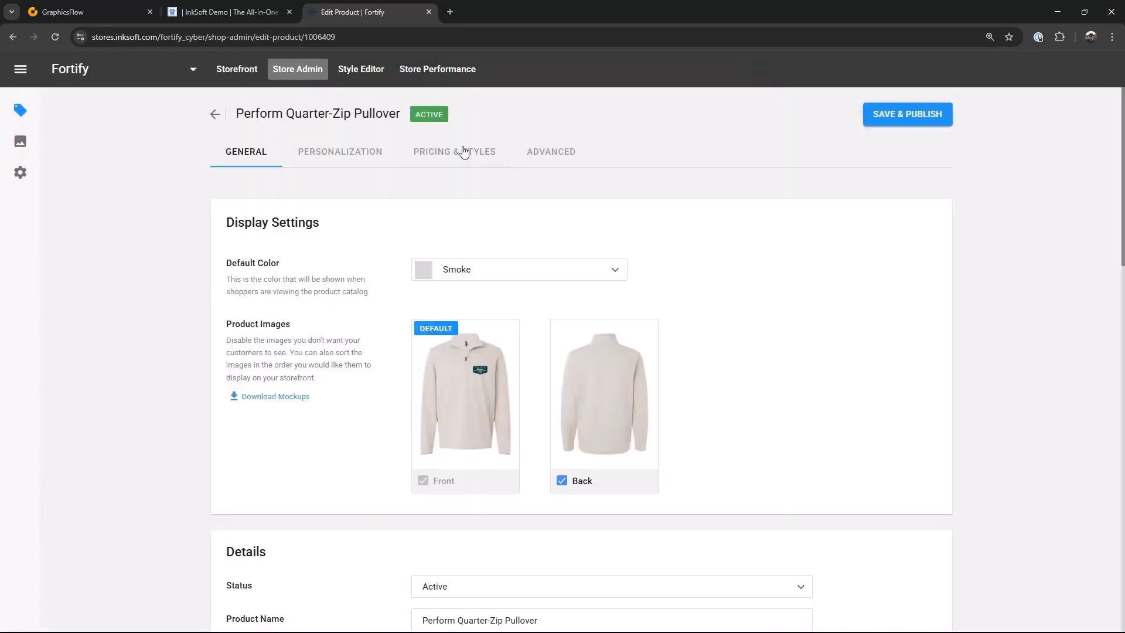
pyautogui.click(464, 151)
pyautogui.scroll(-2, 785, 445)
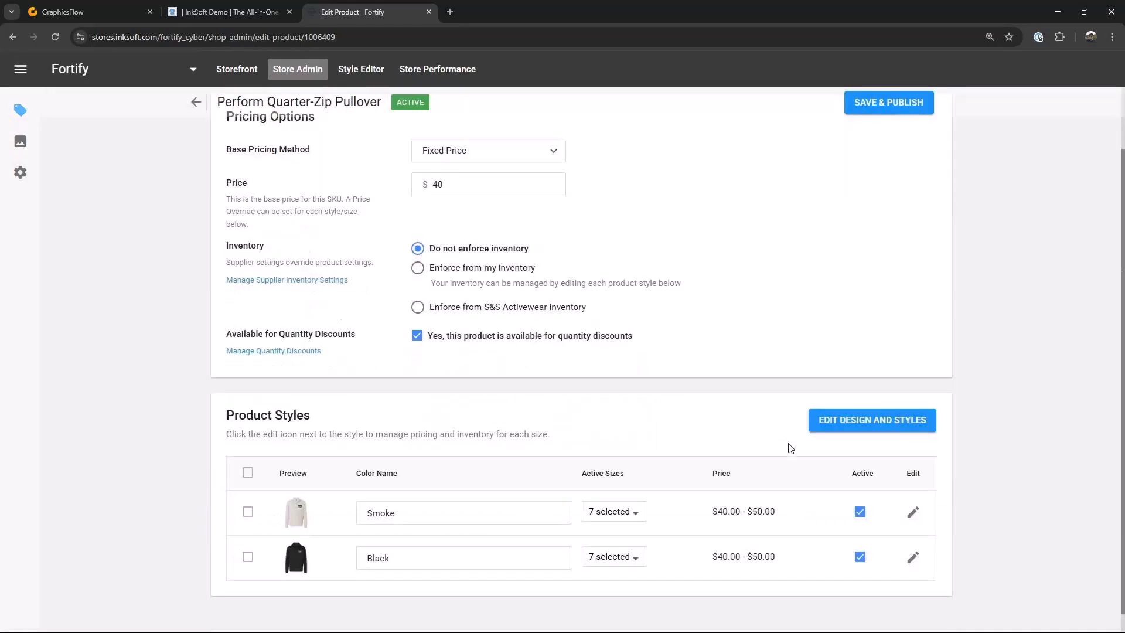
pyautogui.scroll(3, 788, 446)
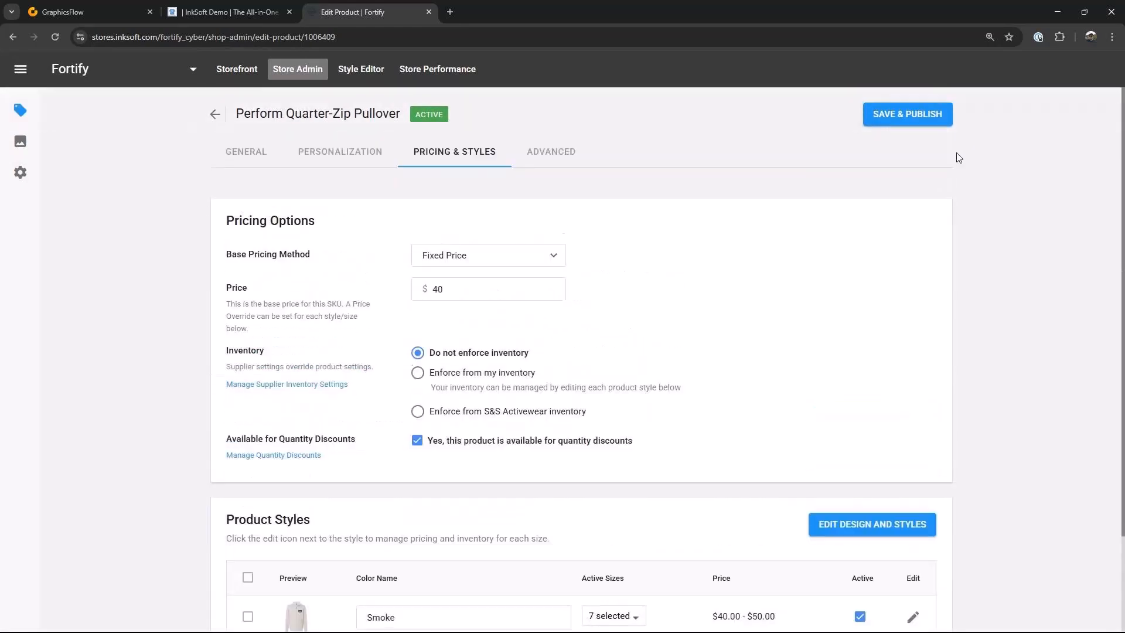
pyautogui.click(908, 120)
pyautogui.click(215, 114)
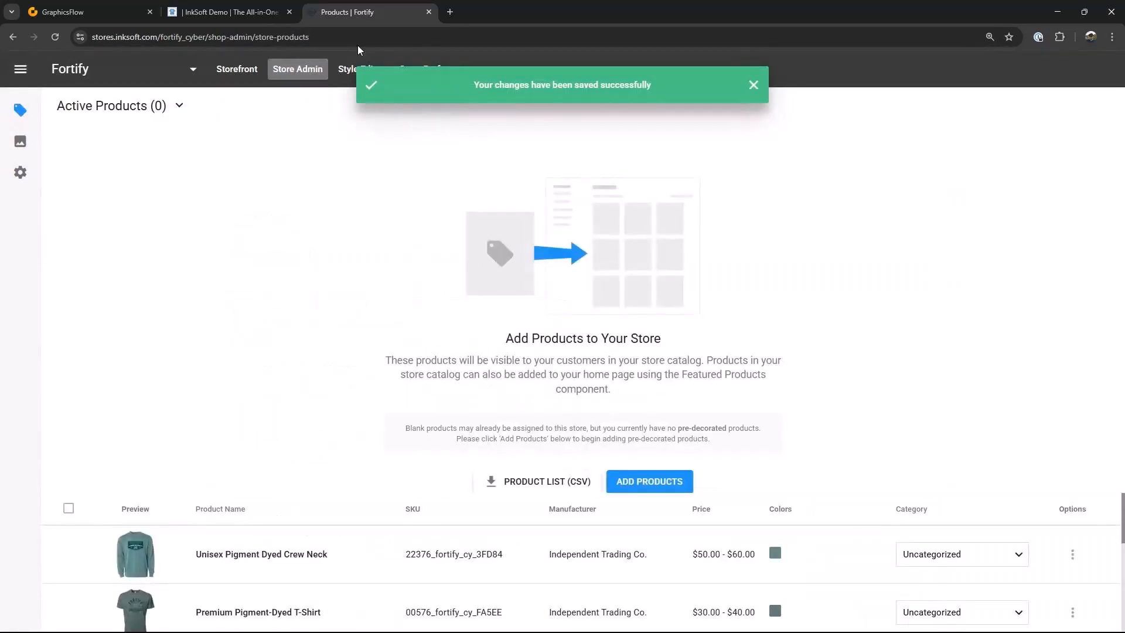
# Step: Open the Style Editor to view the Fortify storefront homepage
pyautogui.click(346, 70)
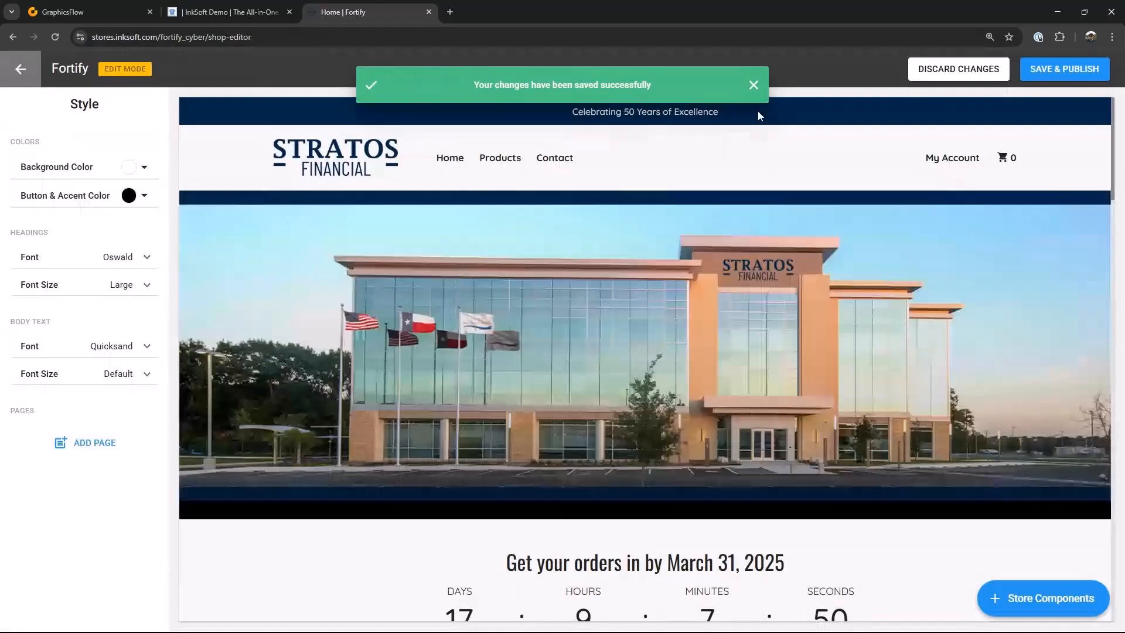
pyautogui.click(754, 86)
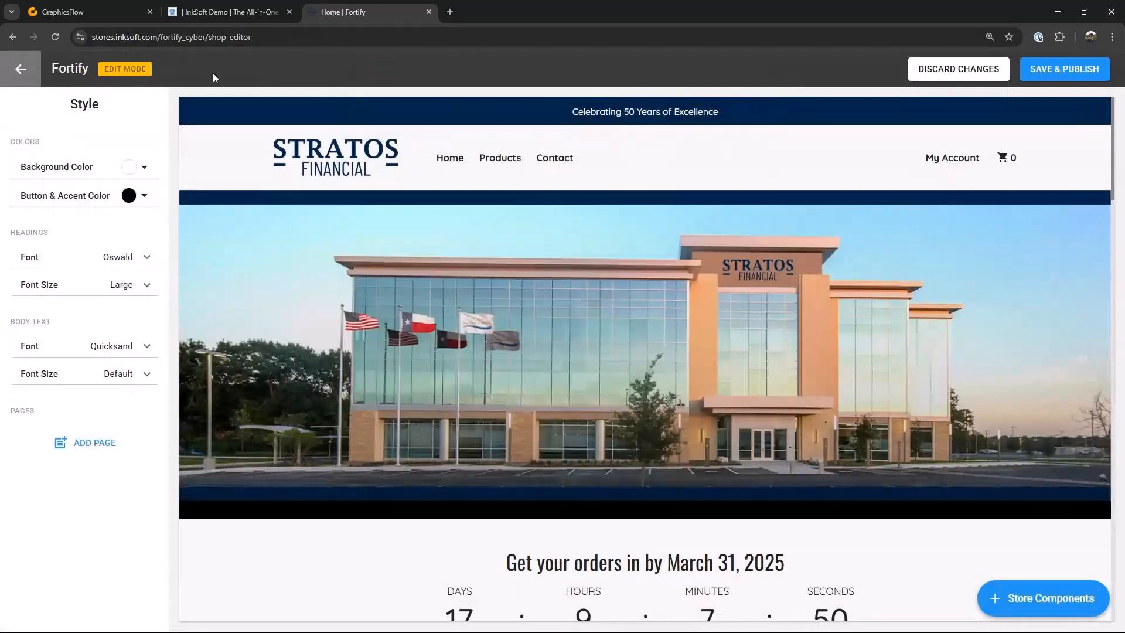
pyautogui.moveTo(646, 122)
# Step: Leave the editor and open the store's settings at the Name & Directory page
pyautogui.click(20, 70)
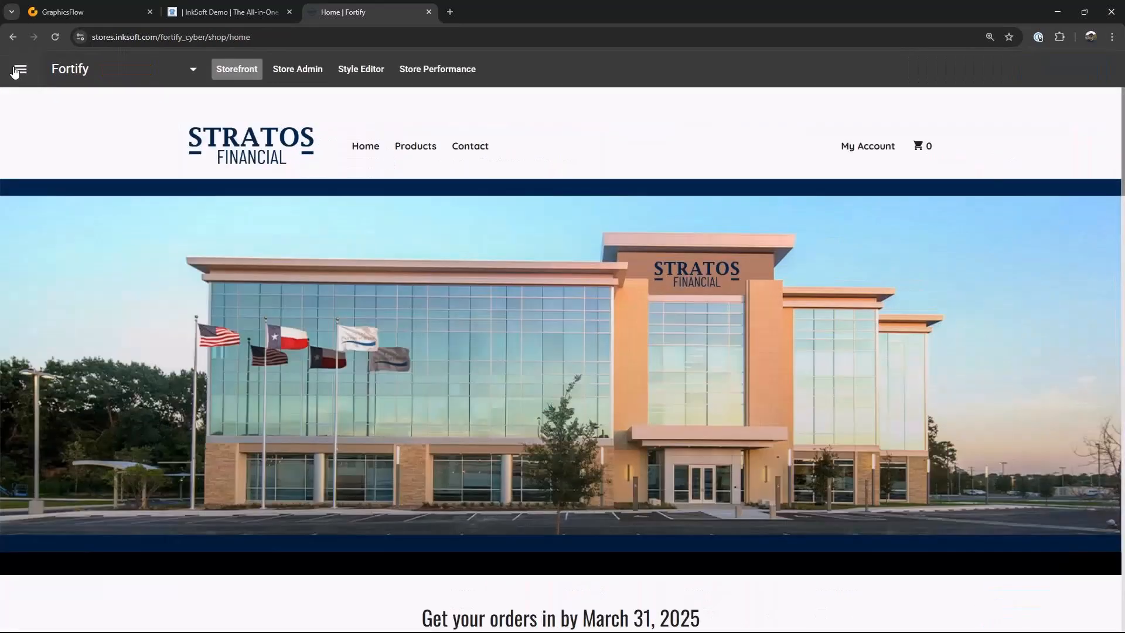
pyautogui.click(16, 71)
pyautogui.click(20, 172)
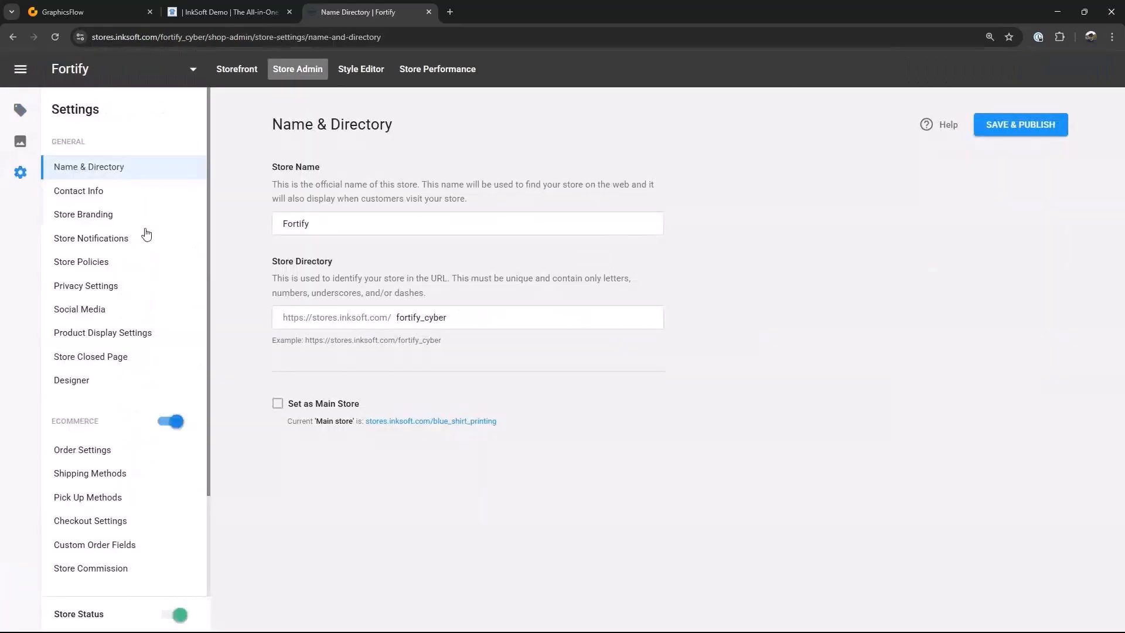
# Step: Replace the store manager's first and last name in Contact Info and save the change
pyautogui.click(55, 194)
pyautogui.click(312, 285)
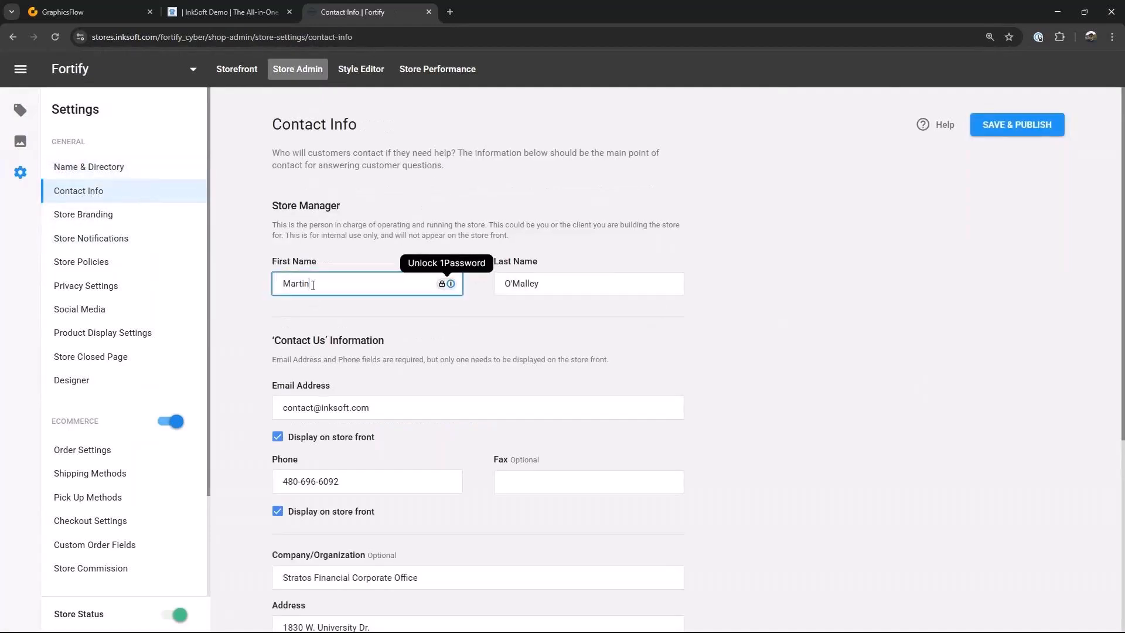
pyautogui.press('BackSpace')
pyautogui.press('BackSpace')
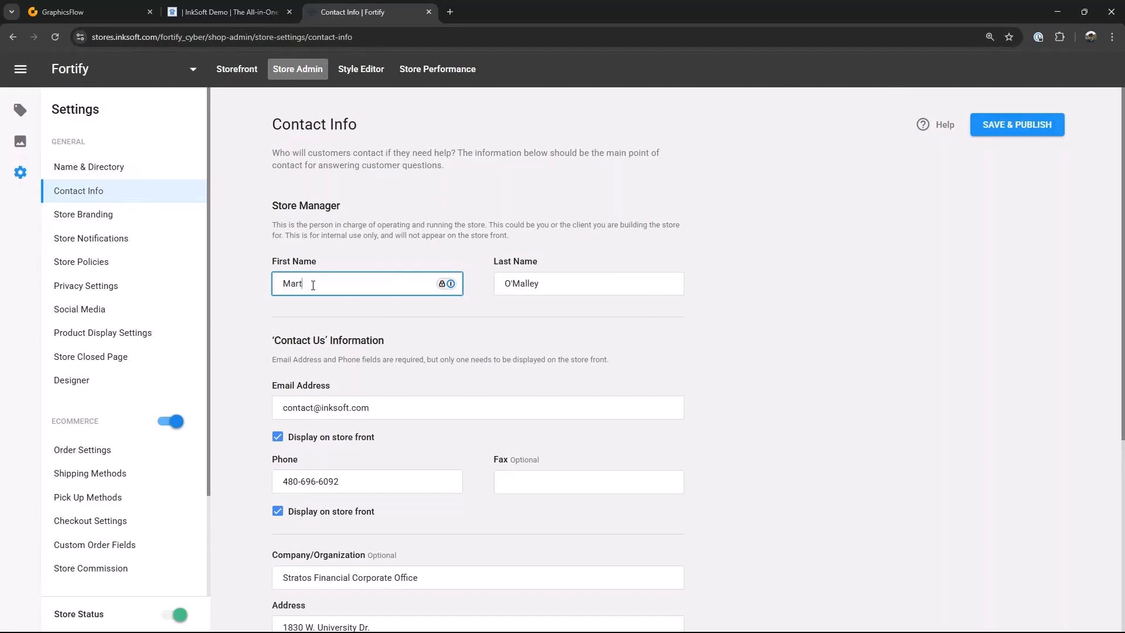
pyautogui.press('Tab')
pyautogui.write('Martinez')
pyautogui.press('Return')
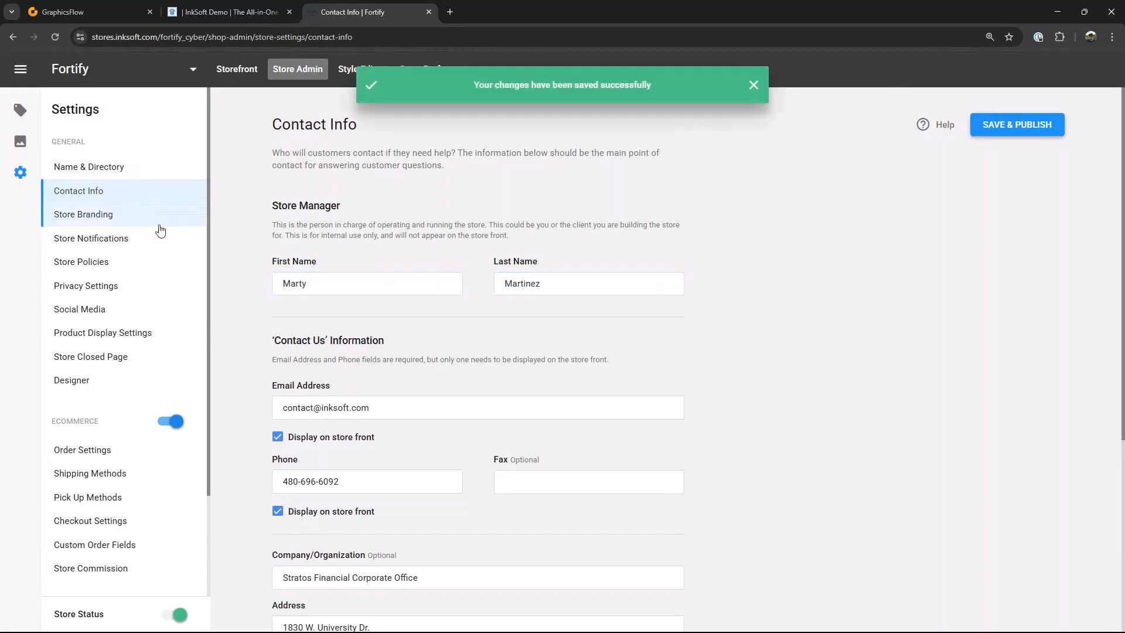
# Step: Replace the store logo in Store Branding with the Fortify Logo file from the Fortify Store Logos folder
pyautogui.click(109, 215)
pyautogui.click(306, 379)
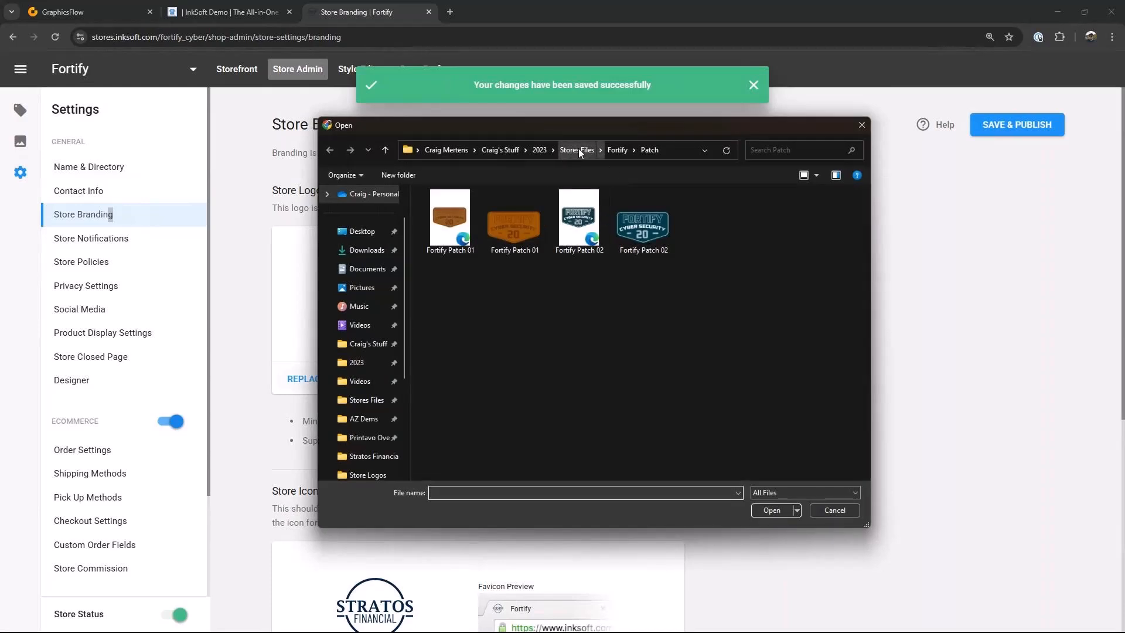
pyautogui.click(577, 150)
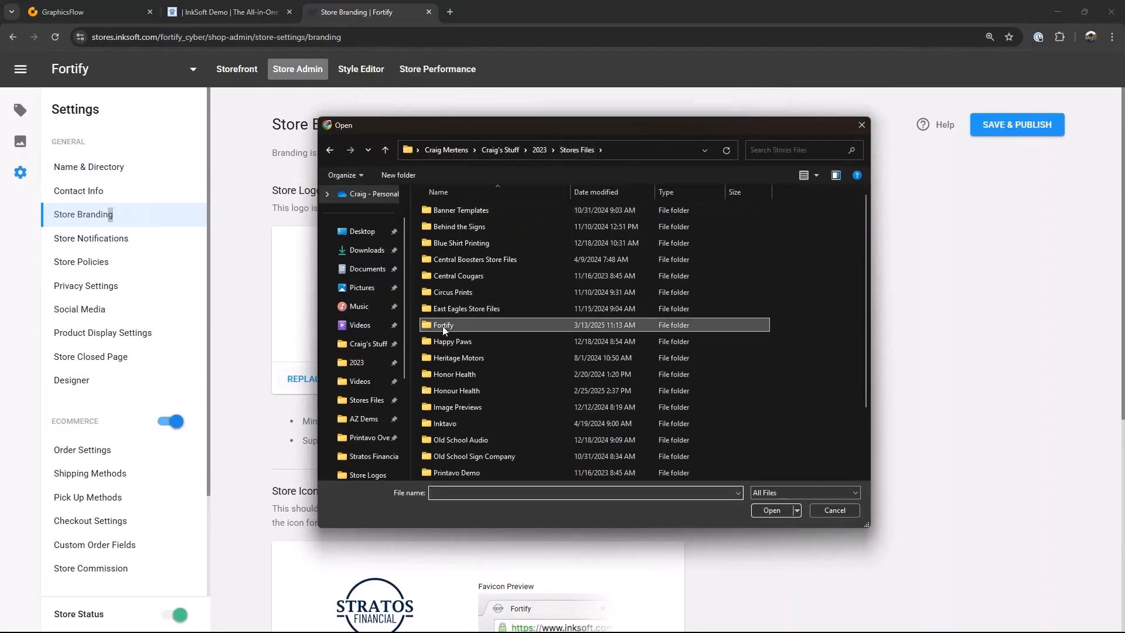
pyautogui.doubleClick(444, 326)
pyautogui.doubleClick(642, 232)
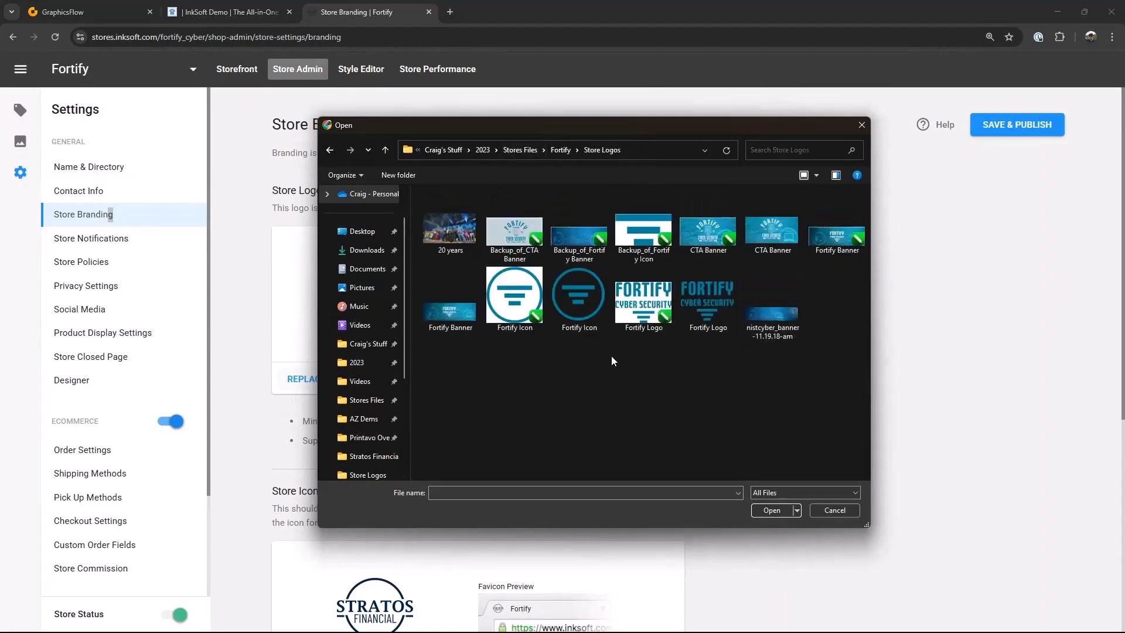
pyautogui.click(714, 301)
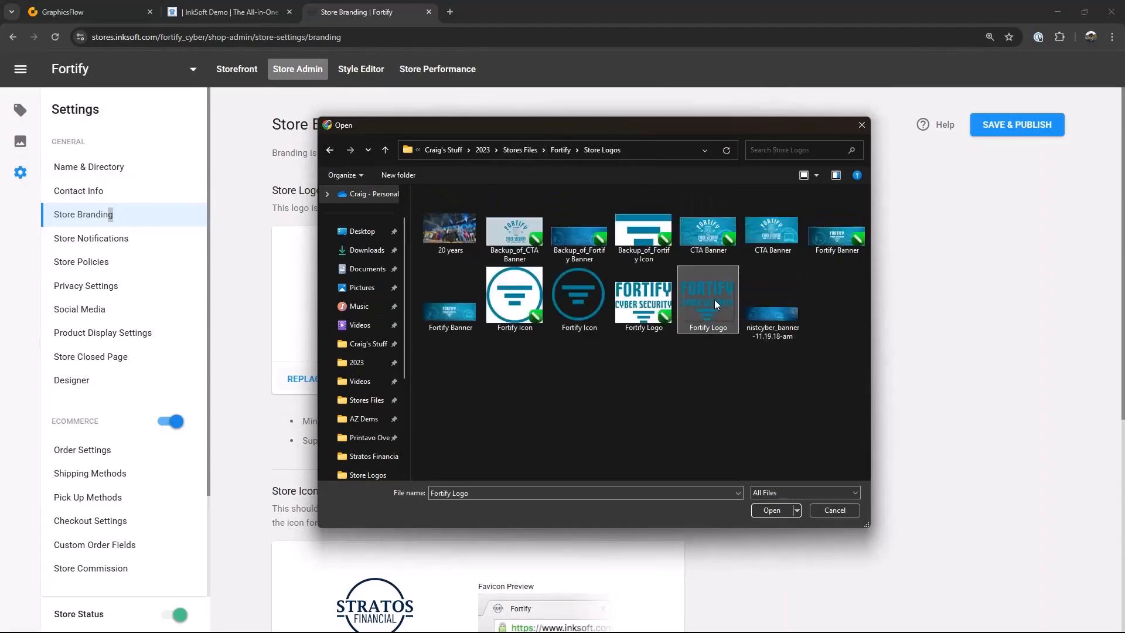
pyautogui.click(771, 510)
# Step: Replace the store icon with the Fortify Icon file
pyautogui.scroll(-5, 554, 384)
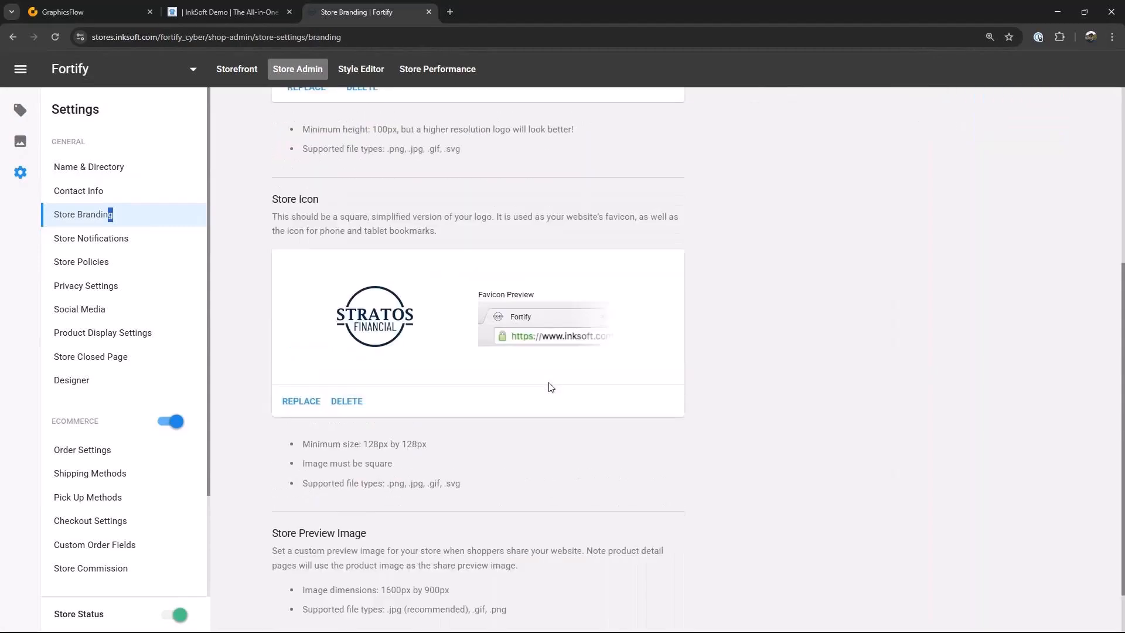
pyautogui.click(301, 401)
pyautogui.click(600, 314)
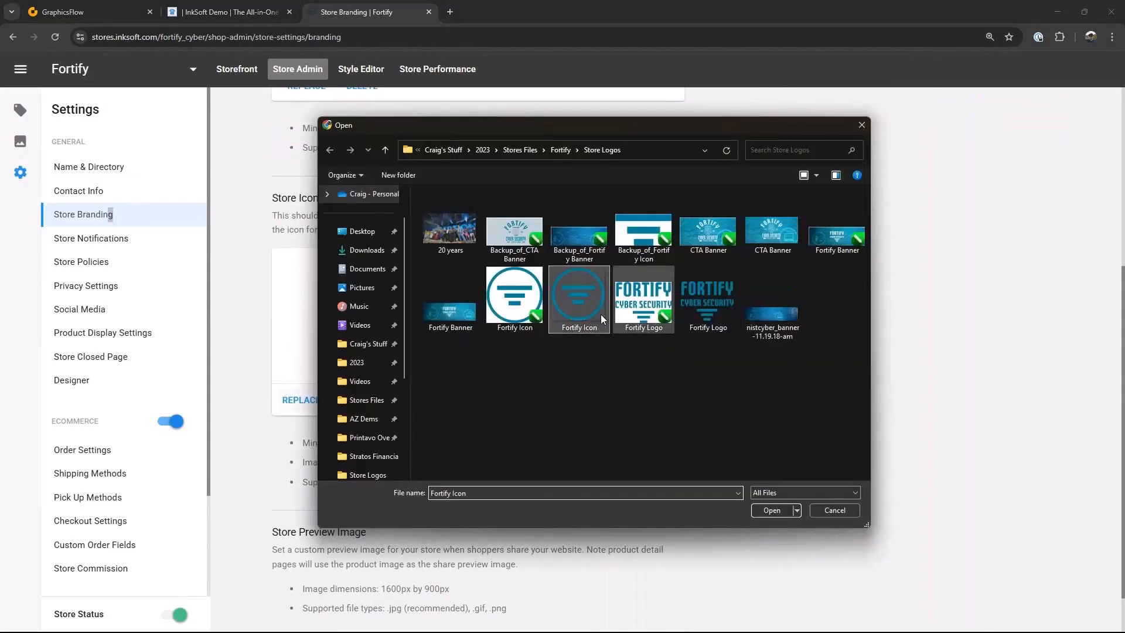
pyautogui.click(772, 510)
# Step: Save and publish the store branding changes
pyautogui.scroll(4, 963, 238)
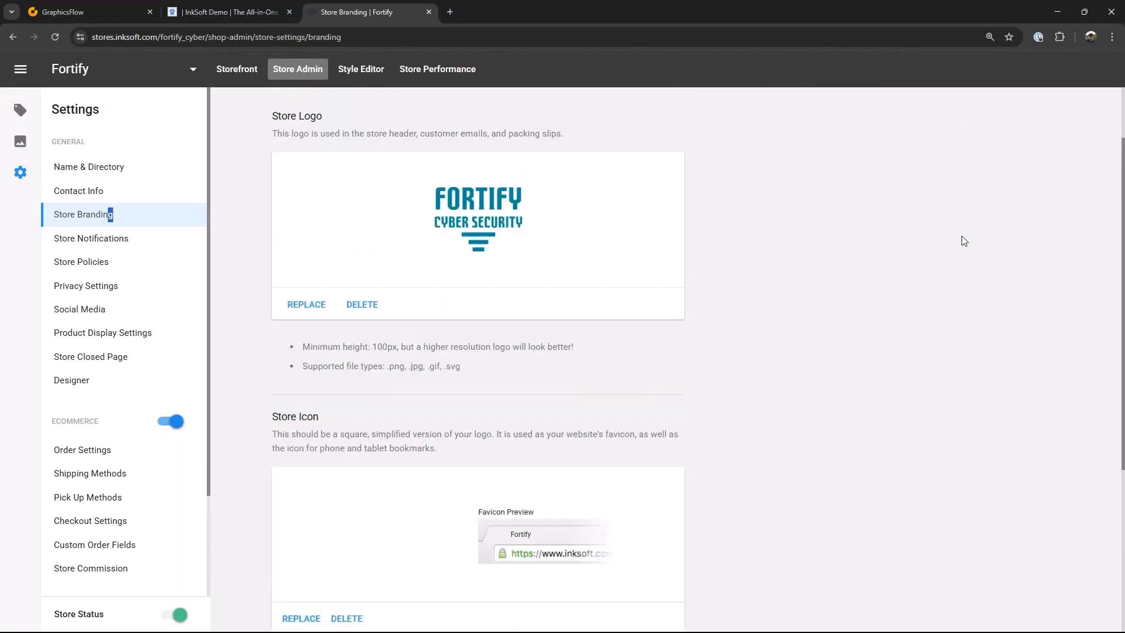
pyautogui.scroll(2, 963, 240)
pyautogui.click(990, 125)
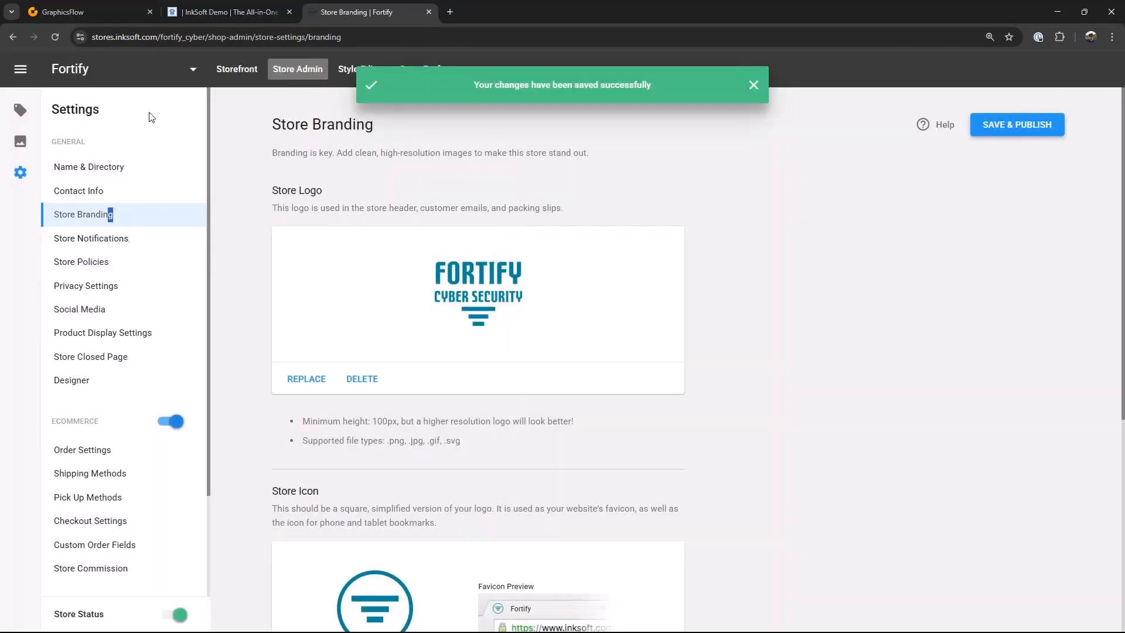
pyautogui.scroll(-2, 156, 495)
pyautogui.scroll(2, 151, 563)
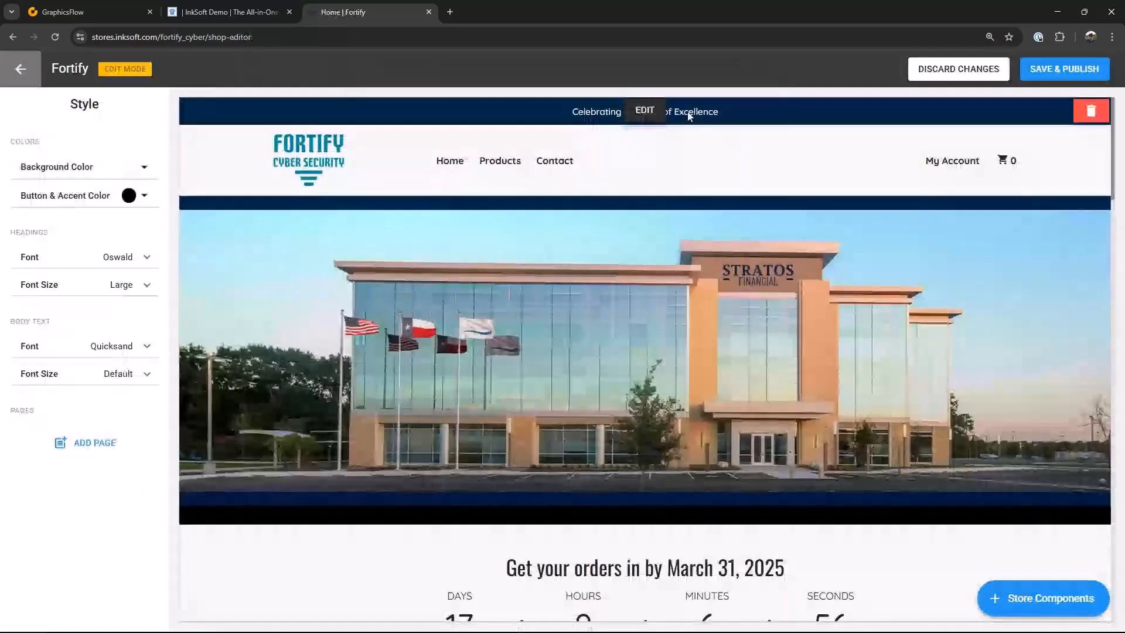
# Step: Change the promo bar text to "Celebrating 20 Years of Excellence" and its background to logo color #0085a1
pyautogui.click(645, 110)
pyautogui.click(74, 244)
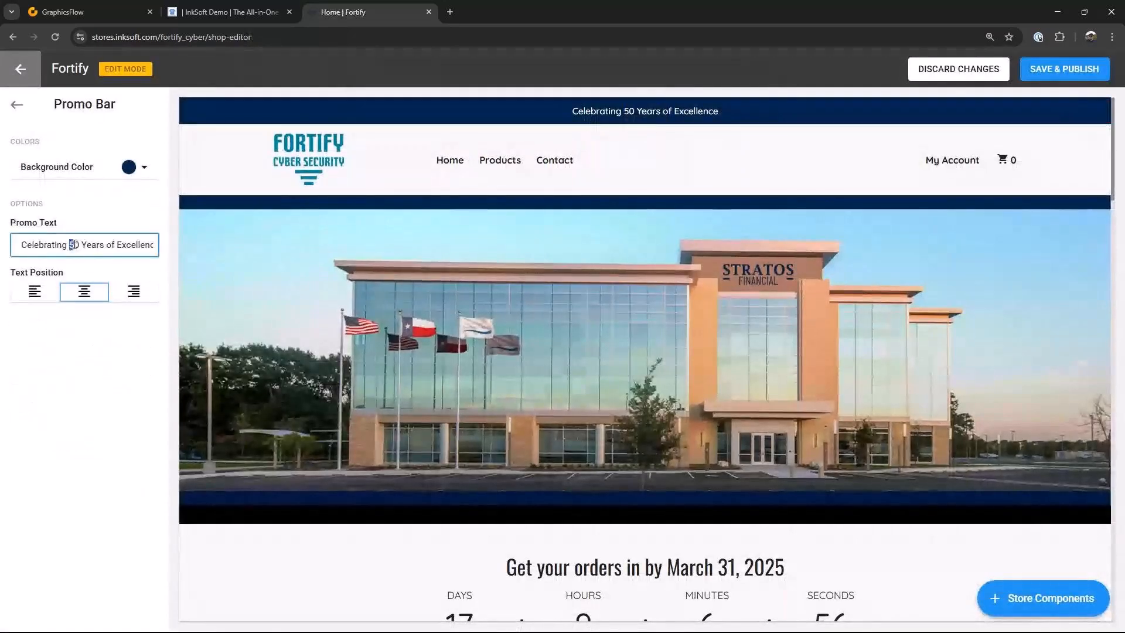
pyautogui.write('2')
pyautogui.click(143, 167)
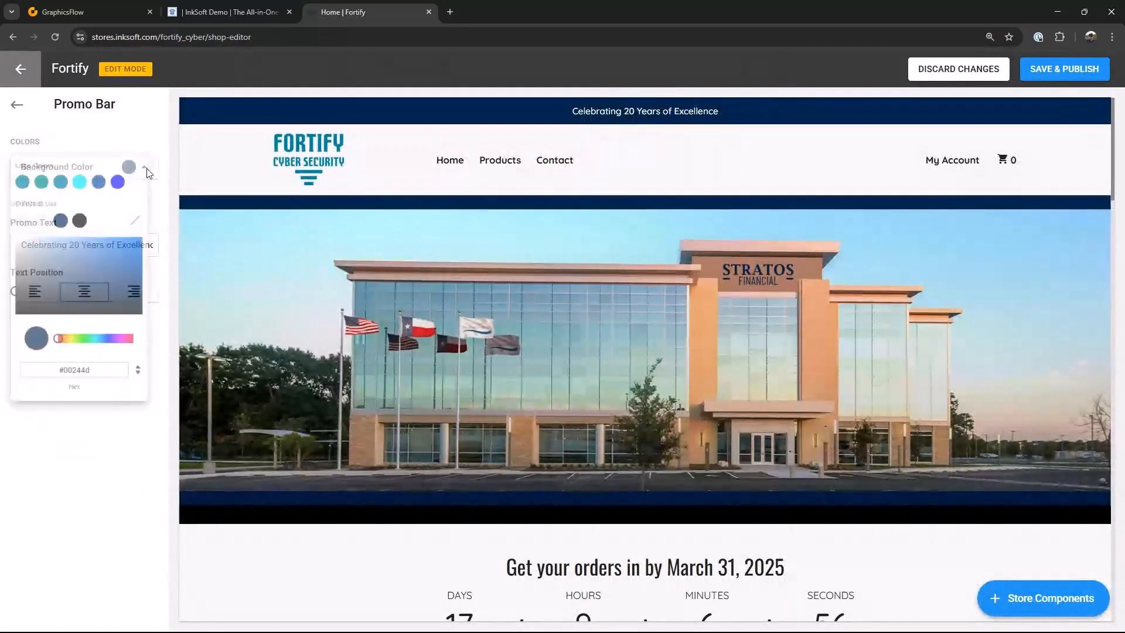
pyautogui.click(23, 185)
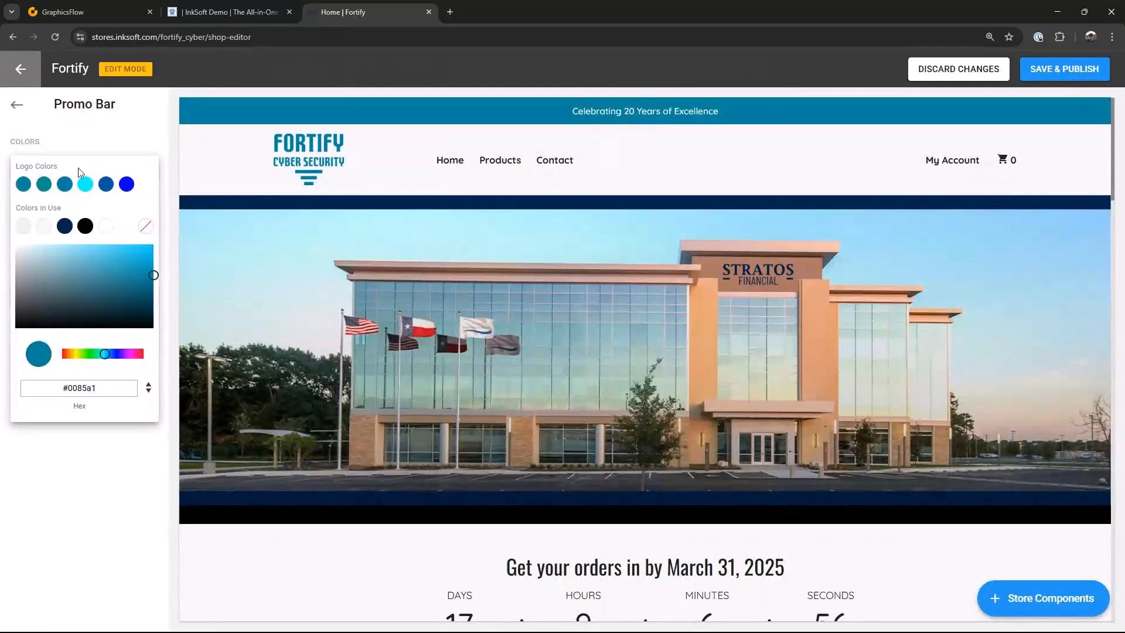
pyautogui.click(684, 328)
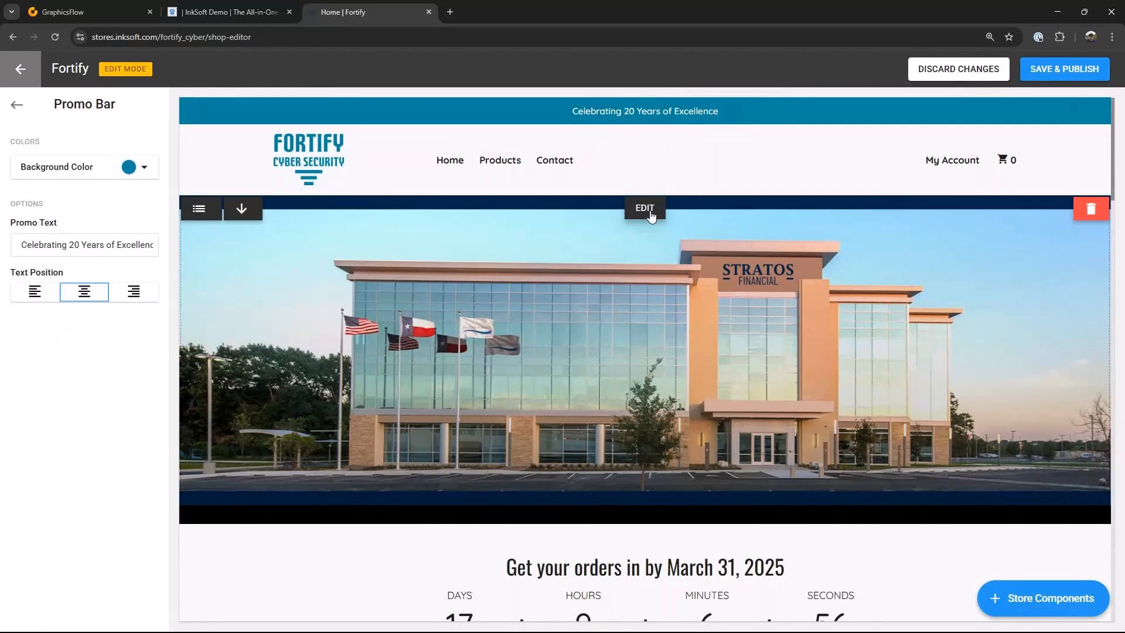
# Step: Replace the hero banner image with the Fortify Banner file
pyautogui.click(645, 209)
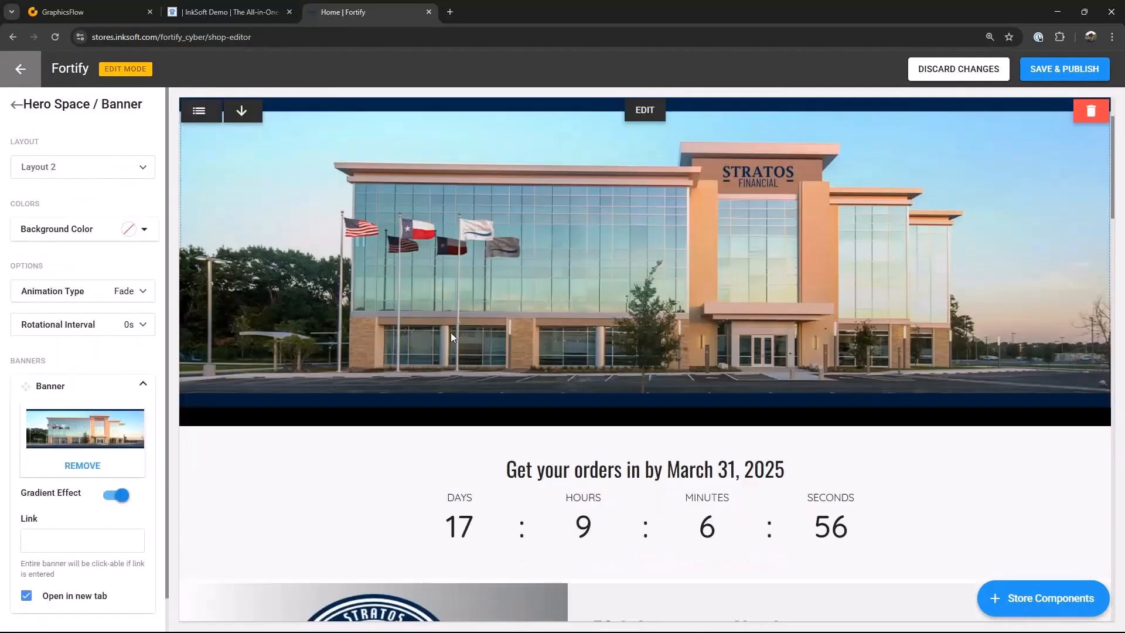
pyautogui.click(83, 466)
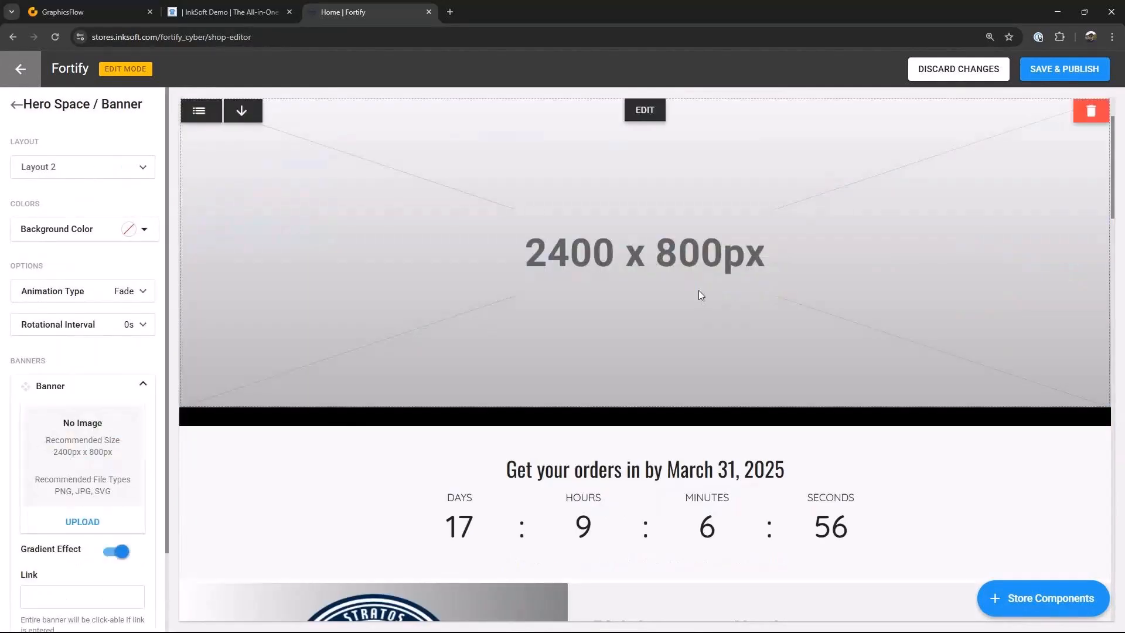
pyautogui.click(81, 523)
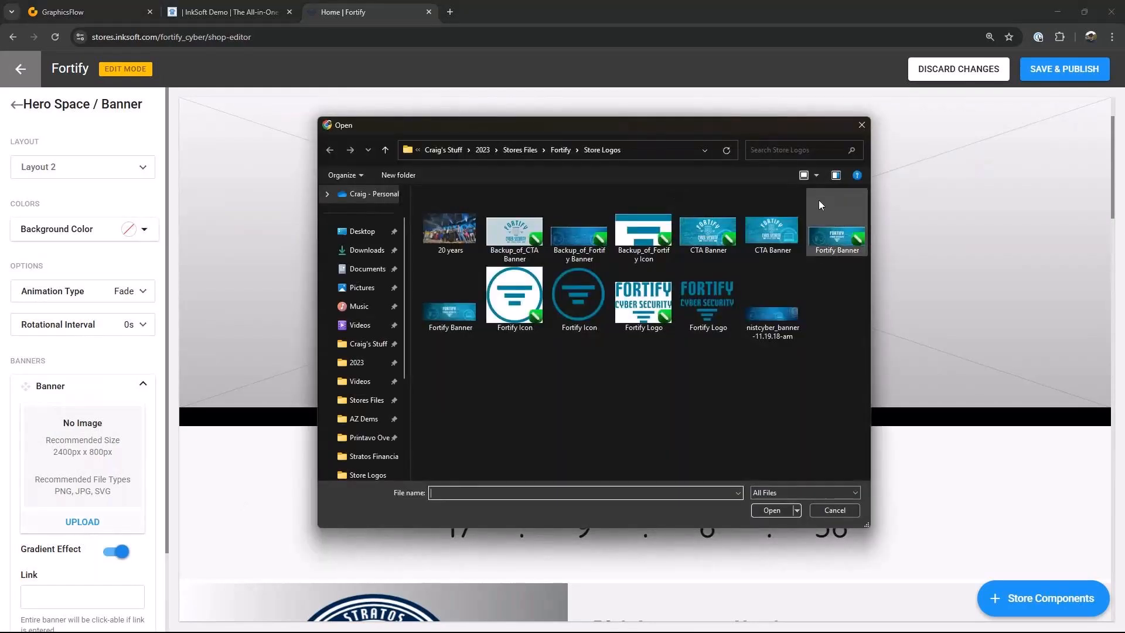
pyautogui.click(476, 317)
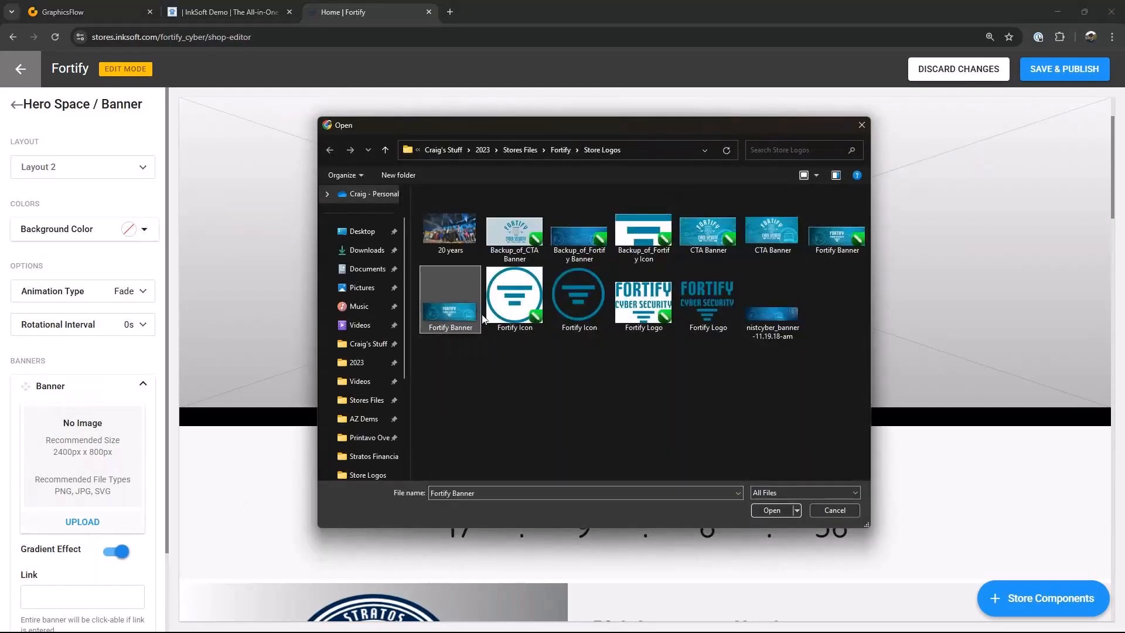
pyautogui.click(773, 512)
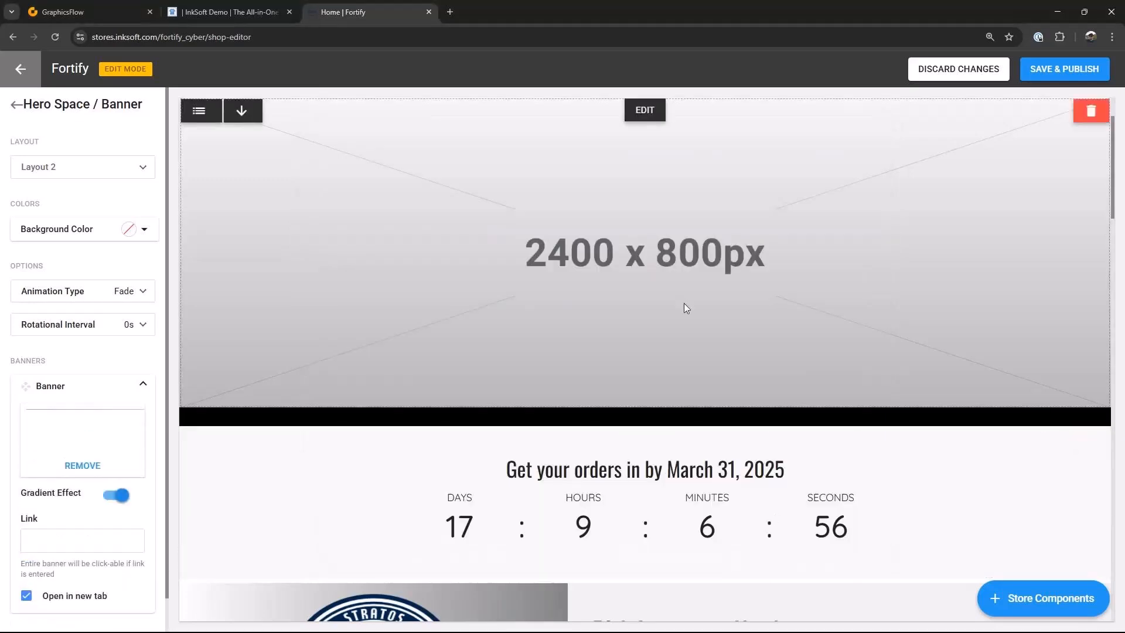
pyautogui.scroll(-3, 680, 318)
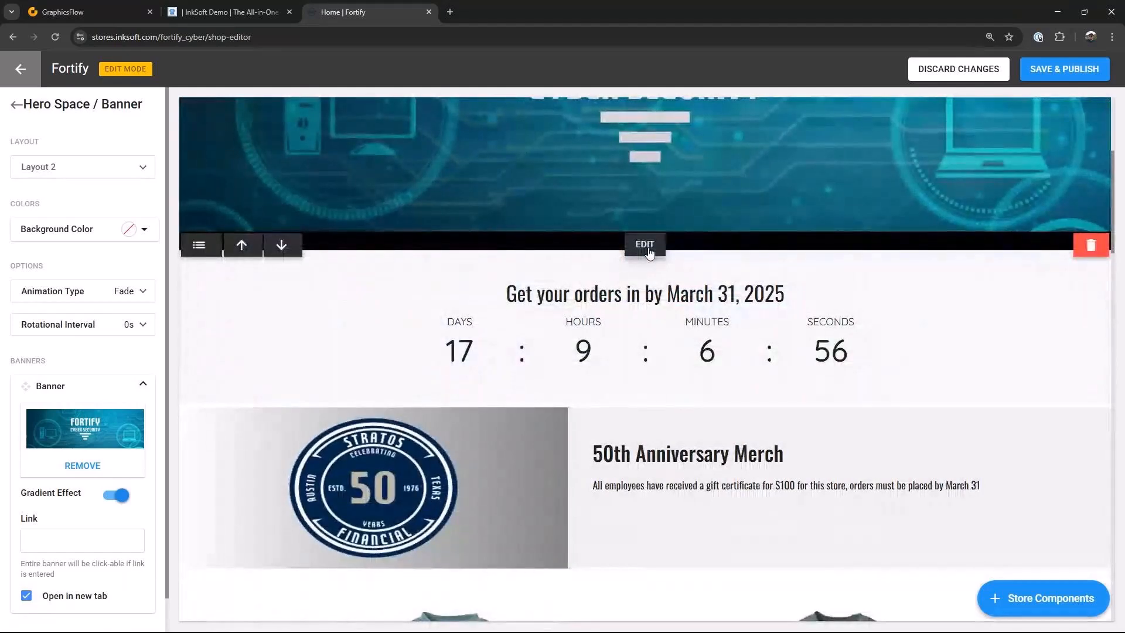
# Step: Replace the anniversary merch block's image with the CTA Banner file
pyautogui.click(646, 246)
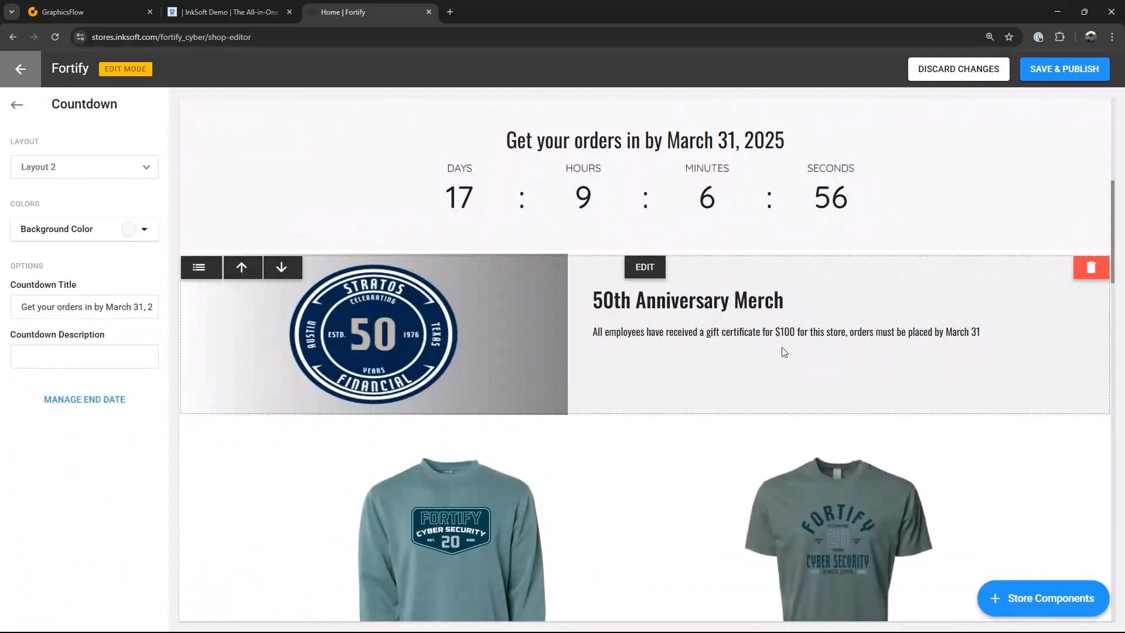
pyautogui.click(650, 269)
pyautogui.scroll(-2, 103, 559)
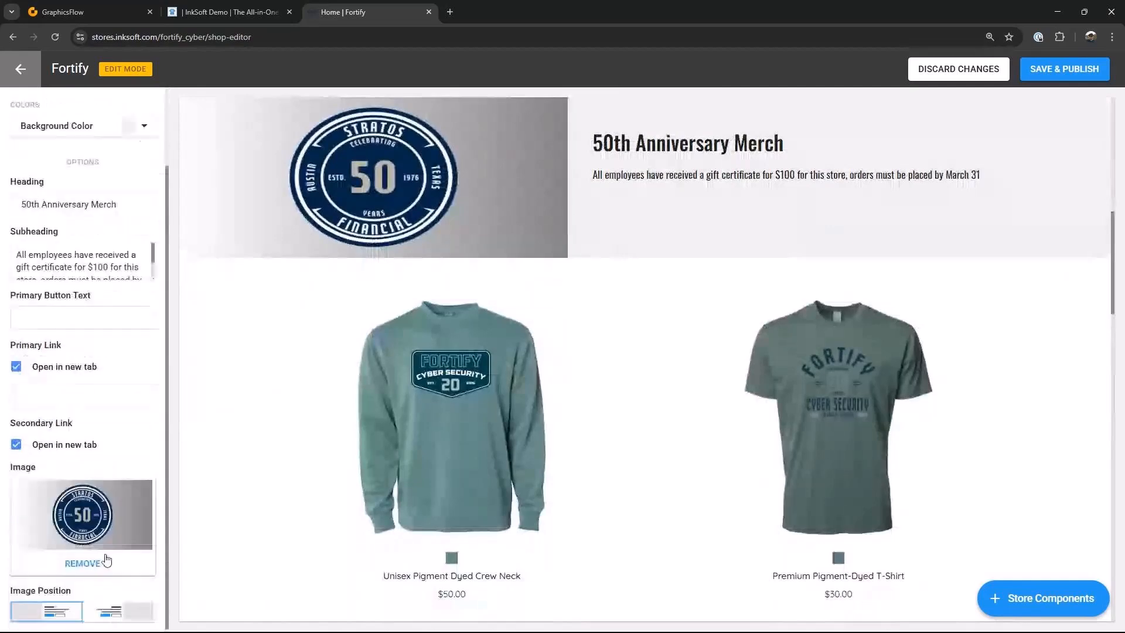
pyautogui.click(84, 562)
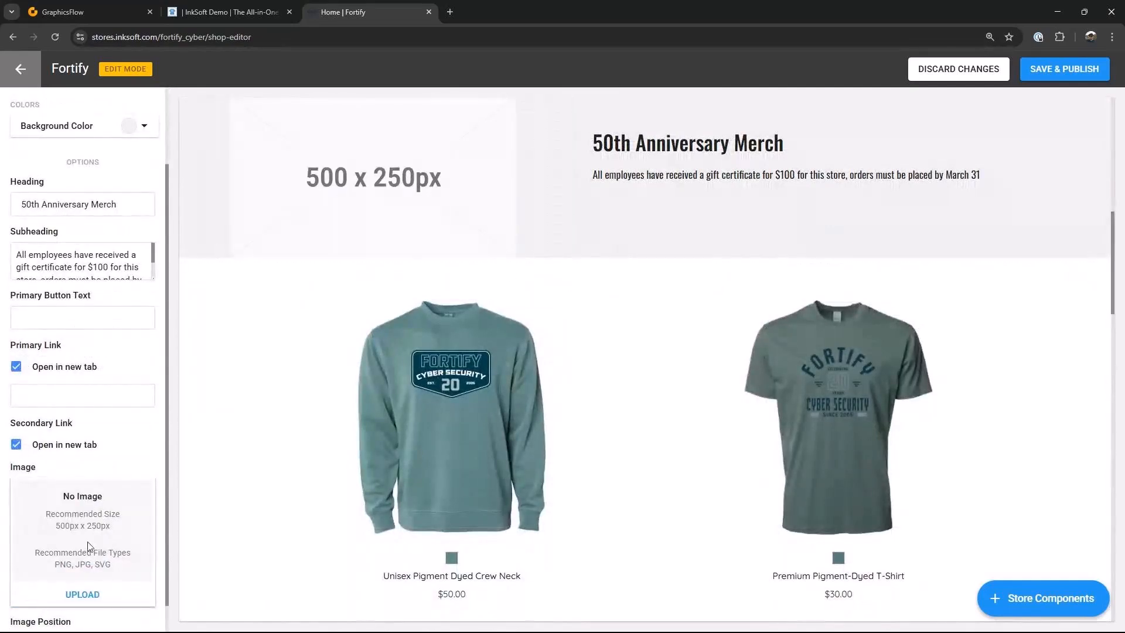
pyautogui.click(82, 594)
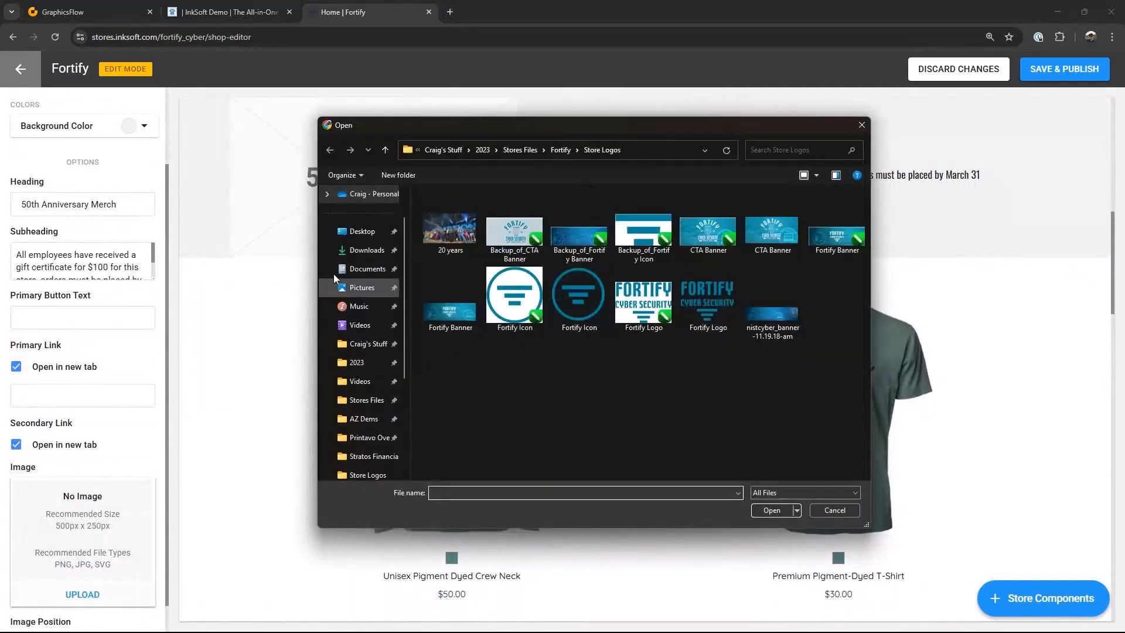
pyautogui.click(777, 233)
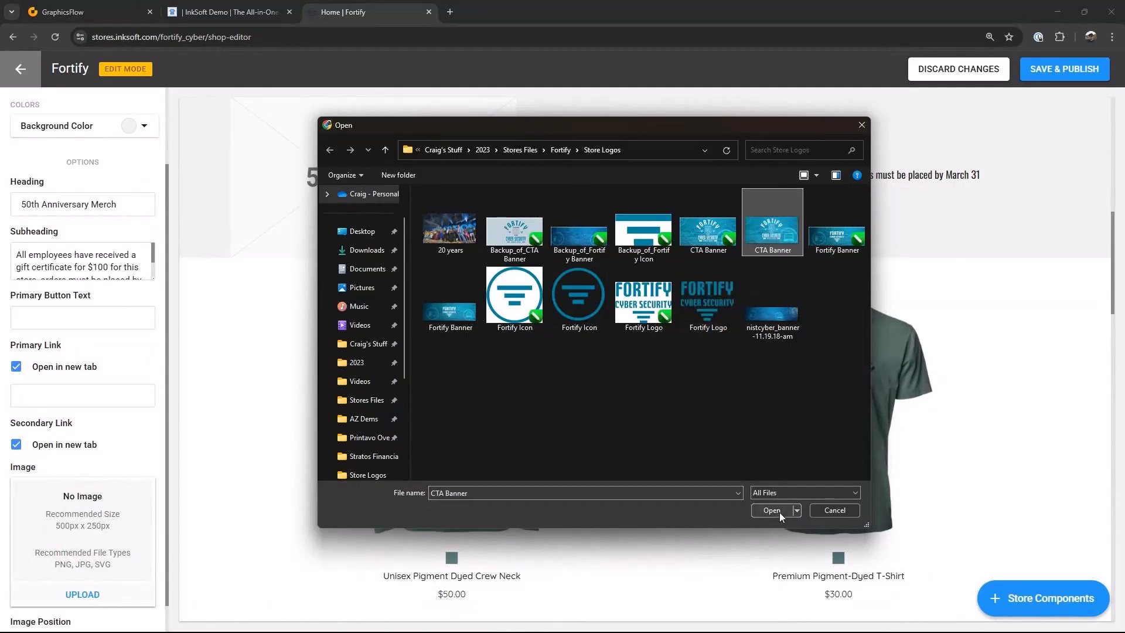
pyautogui.click(771, 510)
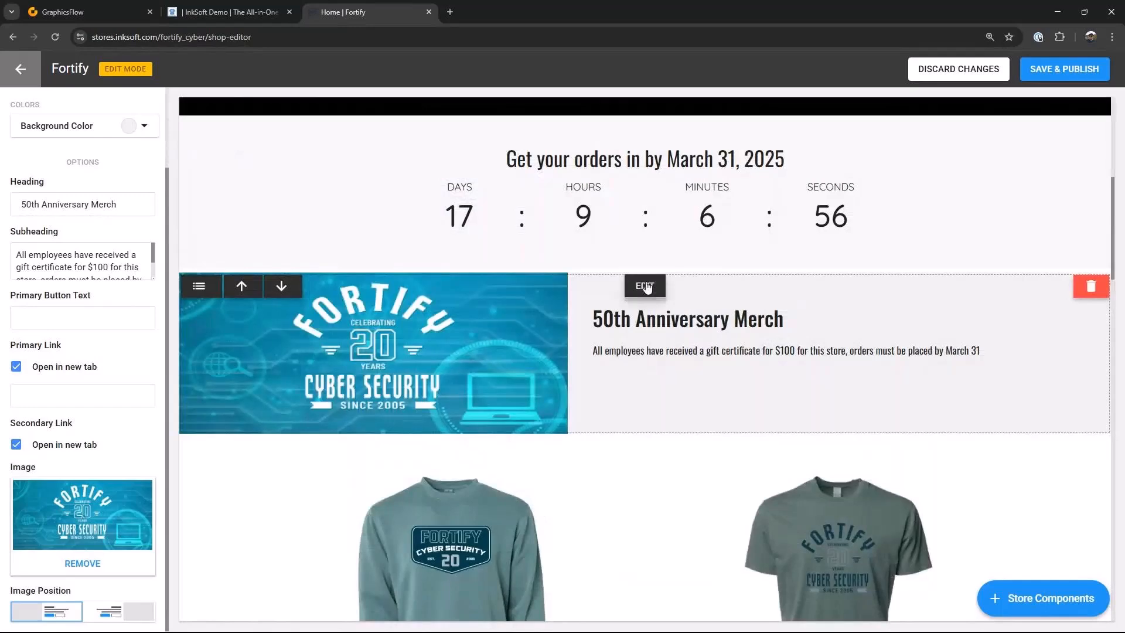
# Step: Change the merch block heading to "20th Anniversary Merch"
pyautogui.scroll(-3, 646, 286)
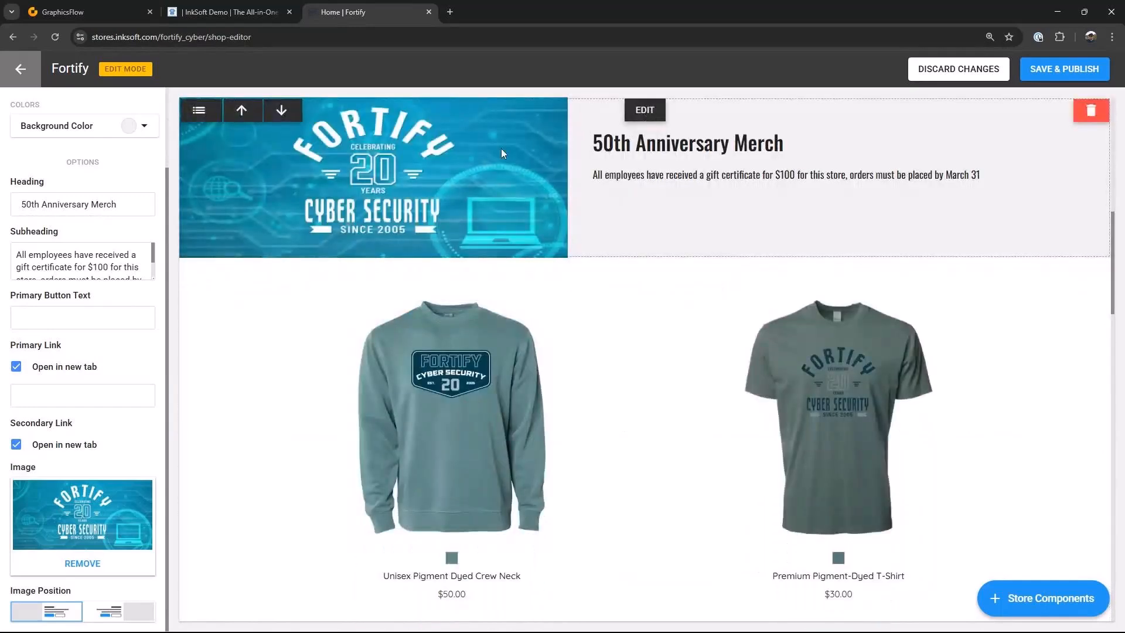
pyautogui.write('2')
pyautogui.scroll(-10, 668, 237)
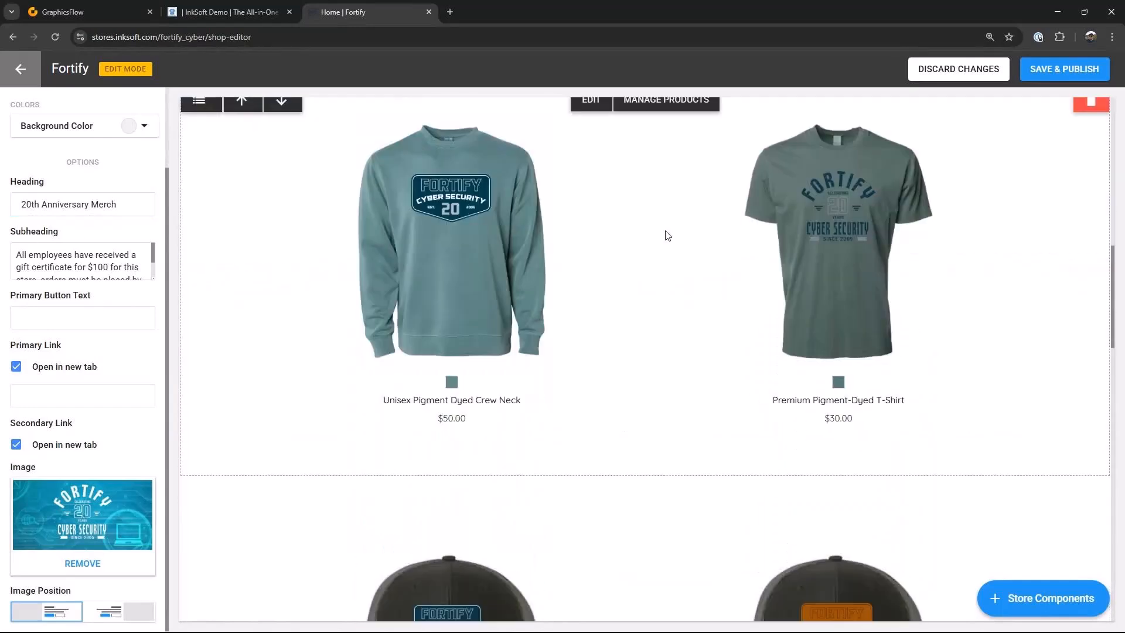
# Step: Replace the image in the lower content block with the "20 years" file
pyautogui.scroll(-6, 703, 284)
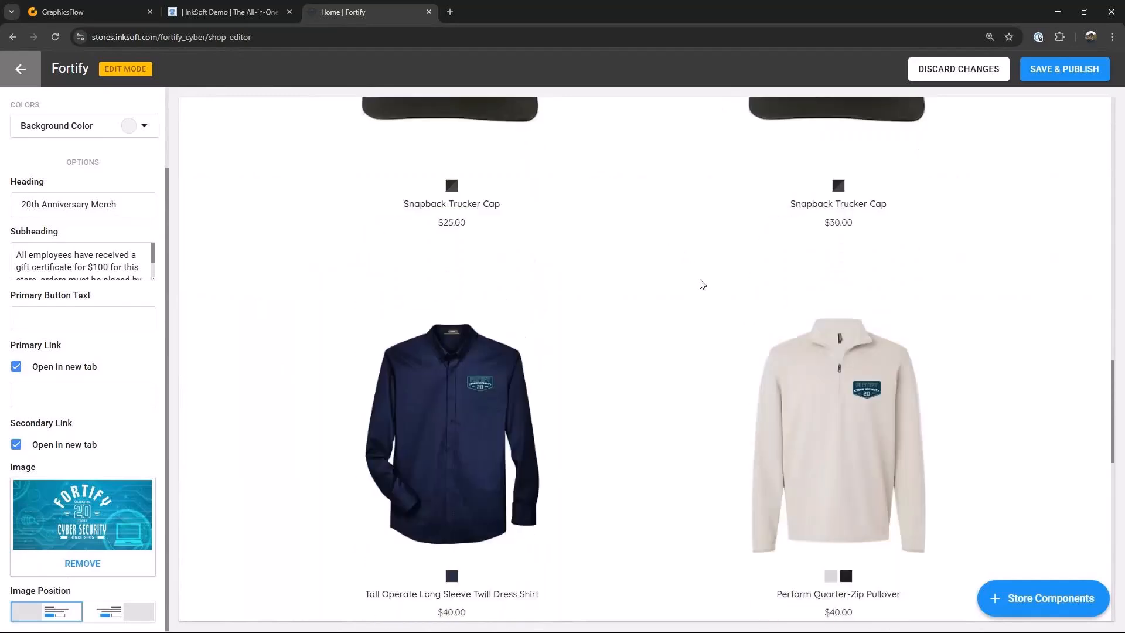
pyautogui.scroll(-1, 703, 285)
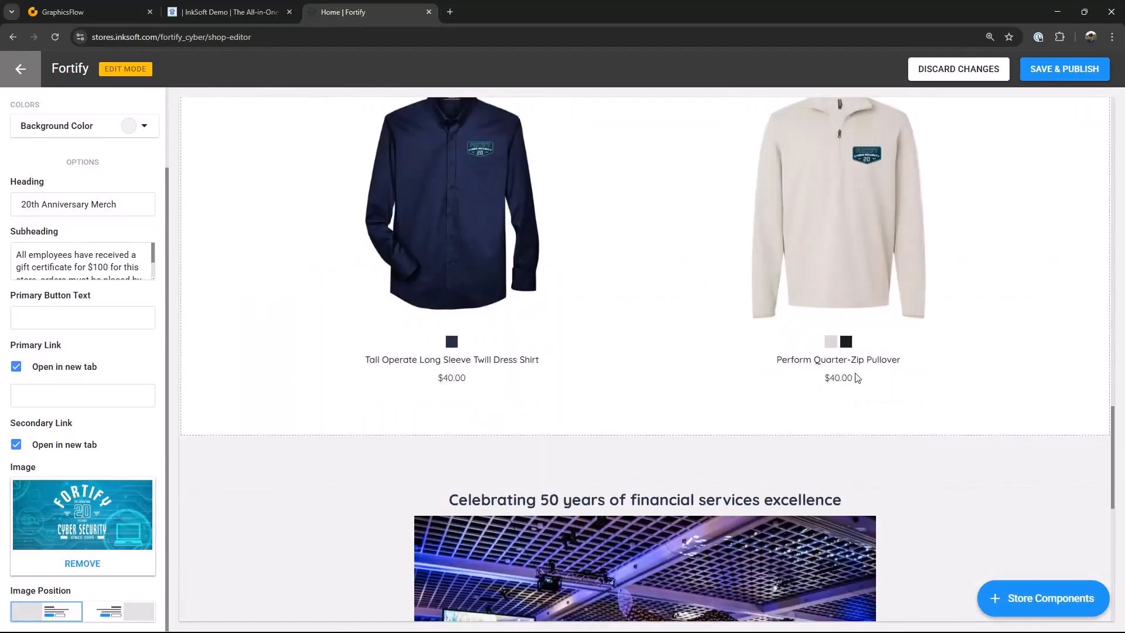
pyautogui.scroll(-4, 857, 375)
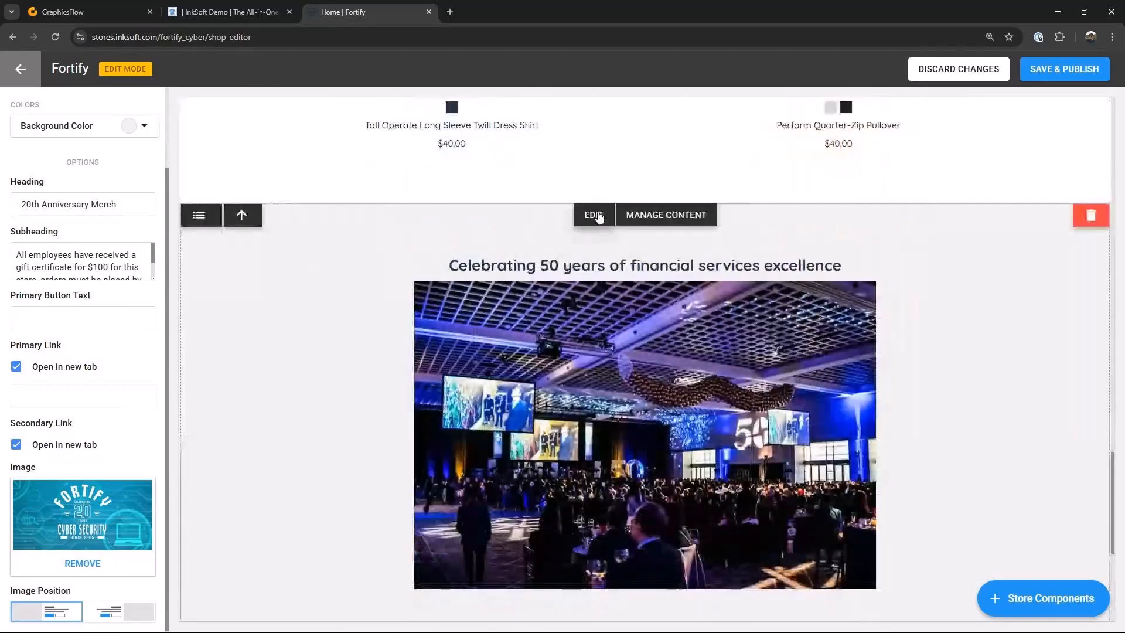
pyautogui.click(594, 215)
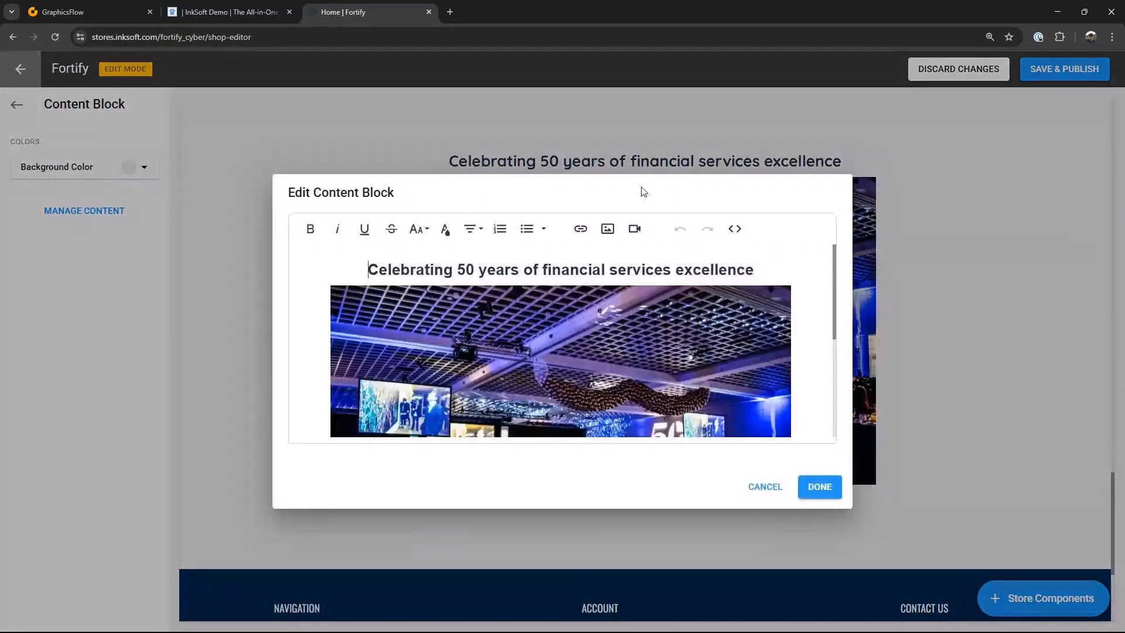
pyautogui.scroll(-2, 580, 328)
pyautogui.click(580, 328)
pyautogui.click(605, 312)
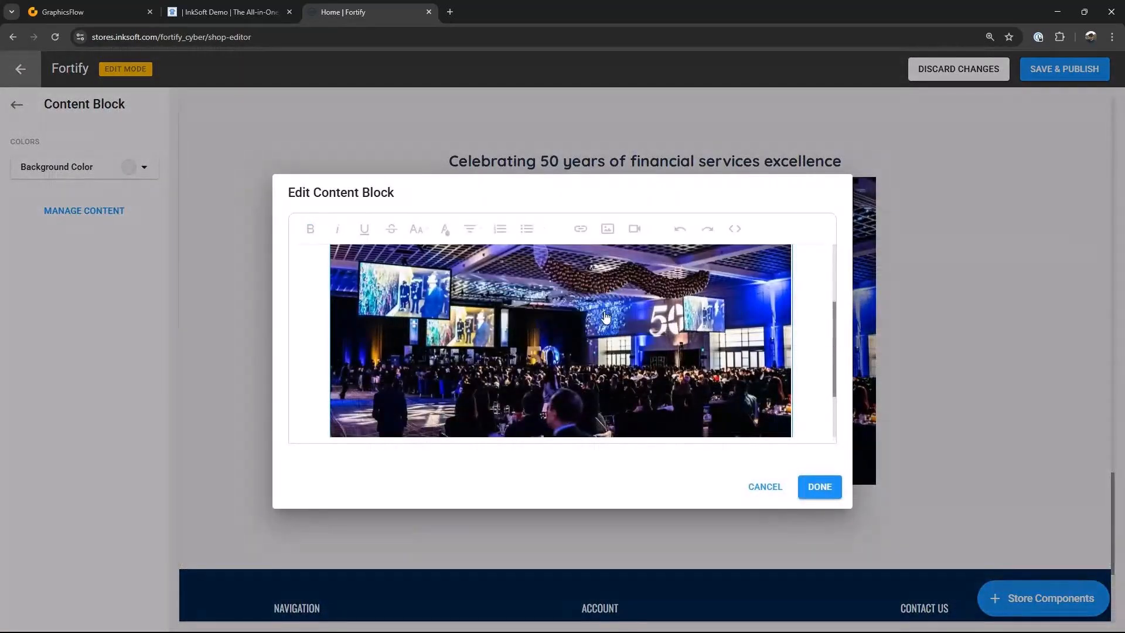
pyautogui.click(571, 235)
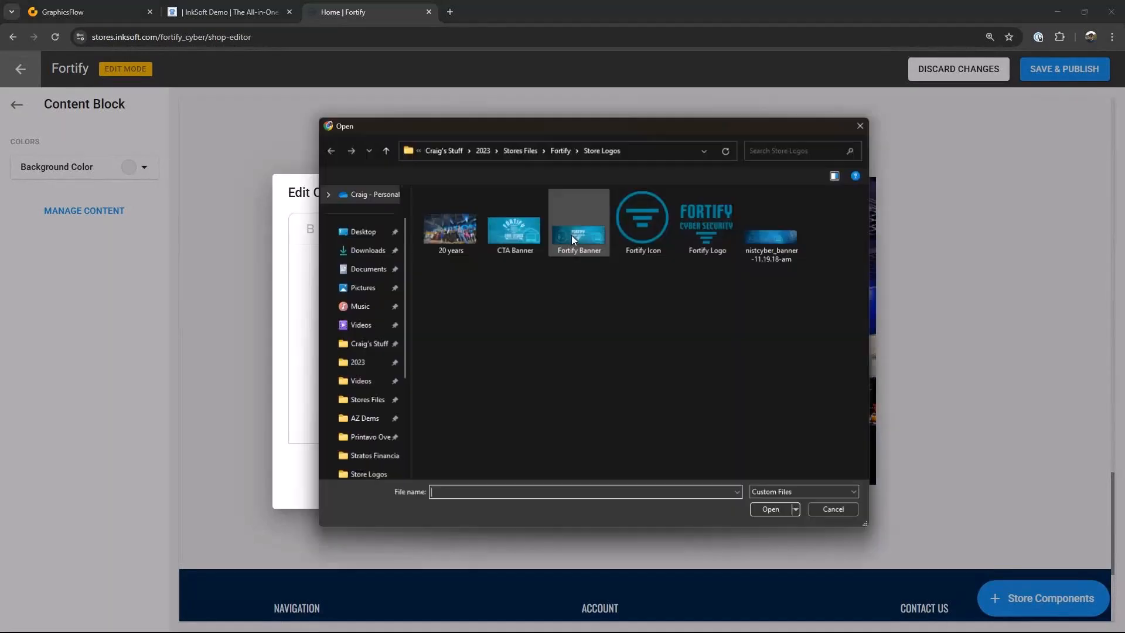
pyautogui.click(448, 235)
pyautogui.click(759, 509)
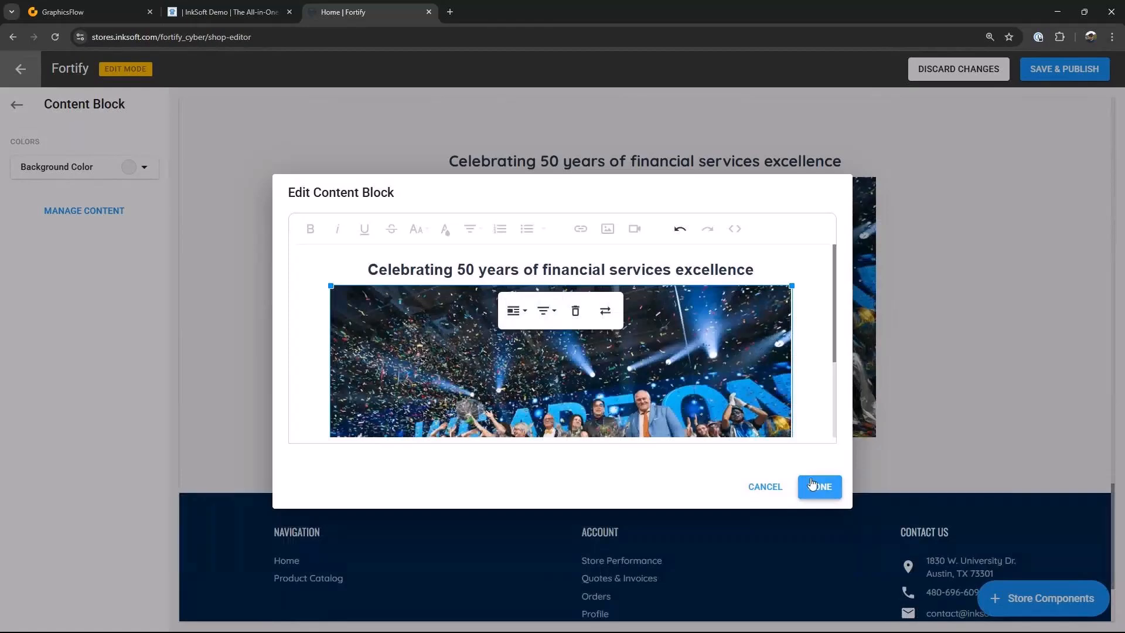
# Step: Change the content block heading to "Celebrating 20 years of financial services excellence"
pyautogui.click(466, 269)
pyautogui.press('BackSpace')
pyautogui.write('2')
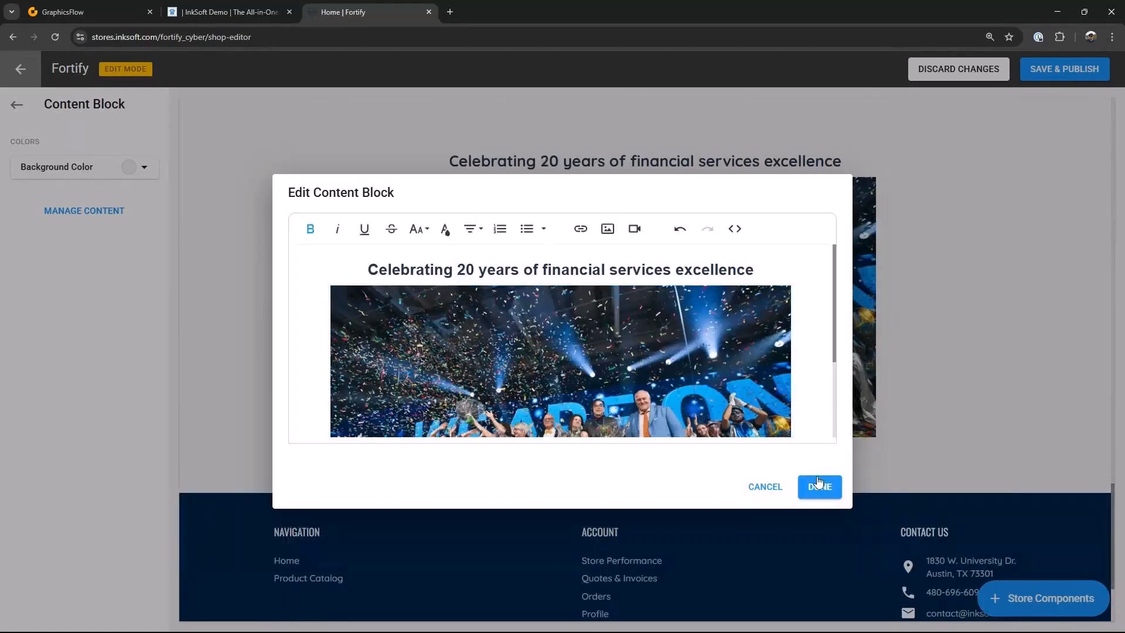
pyautogui.click(817, 487)
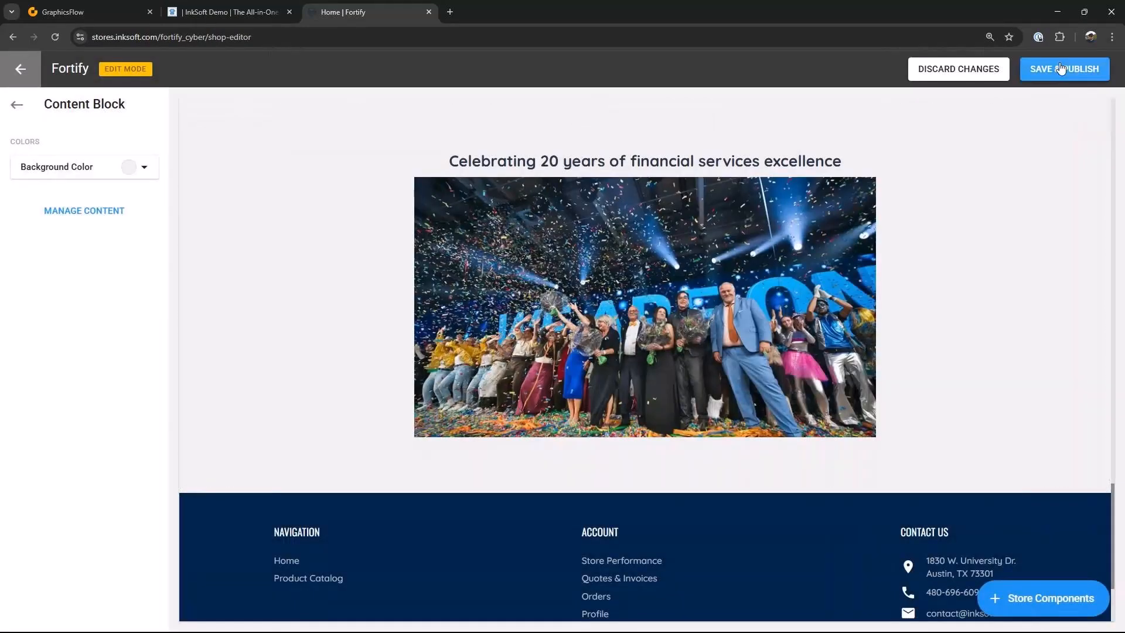
# Step: Set the footer background color to logo color #0085a1
pyautogui.click(645, 509)
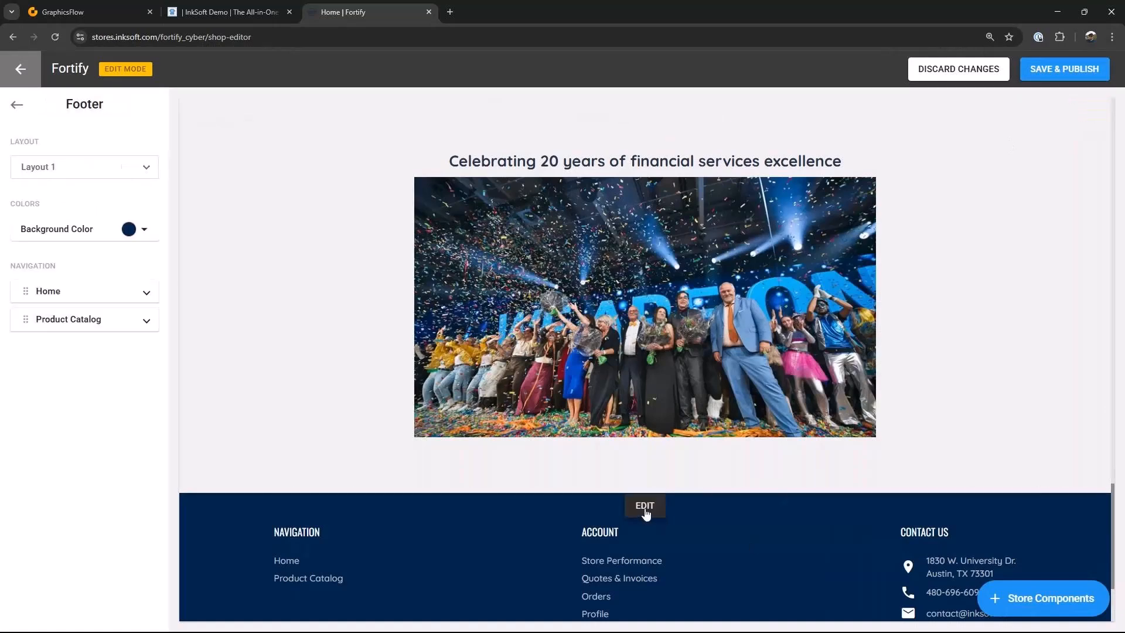
pyautogui.scroll(-3, 651, 510)
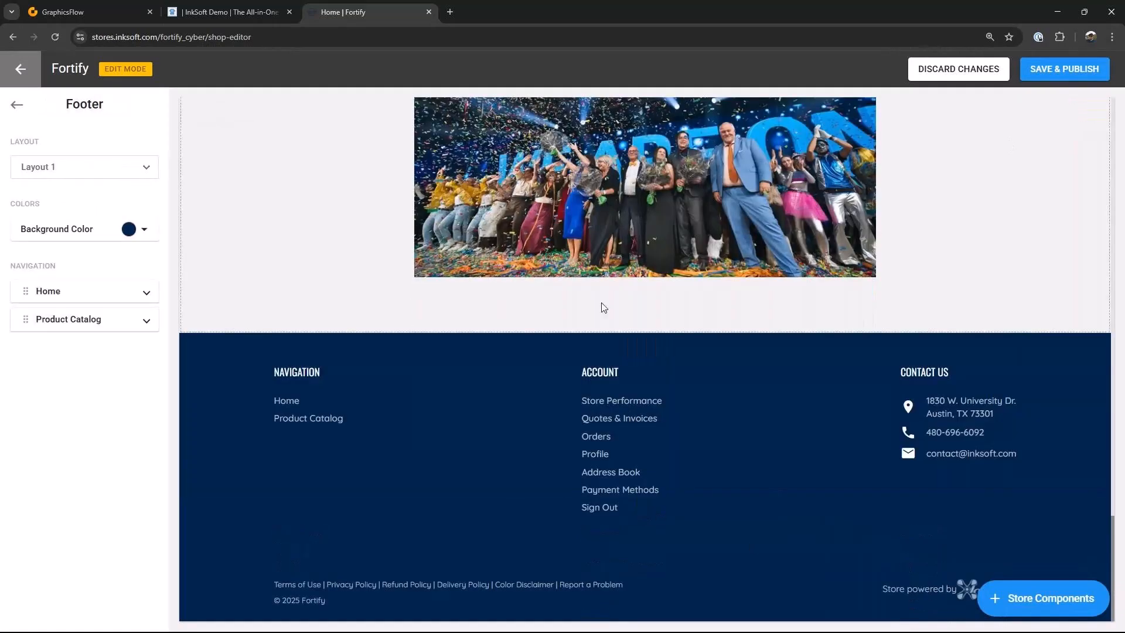
pyautogui.click(129, 228)
pyautogui.click(24, 247)
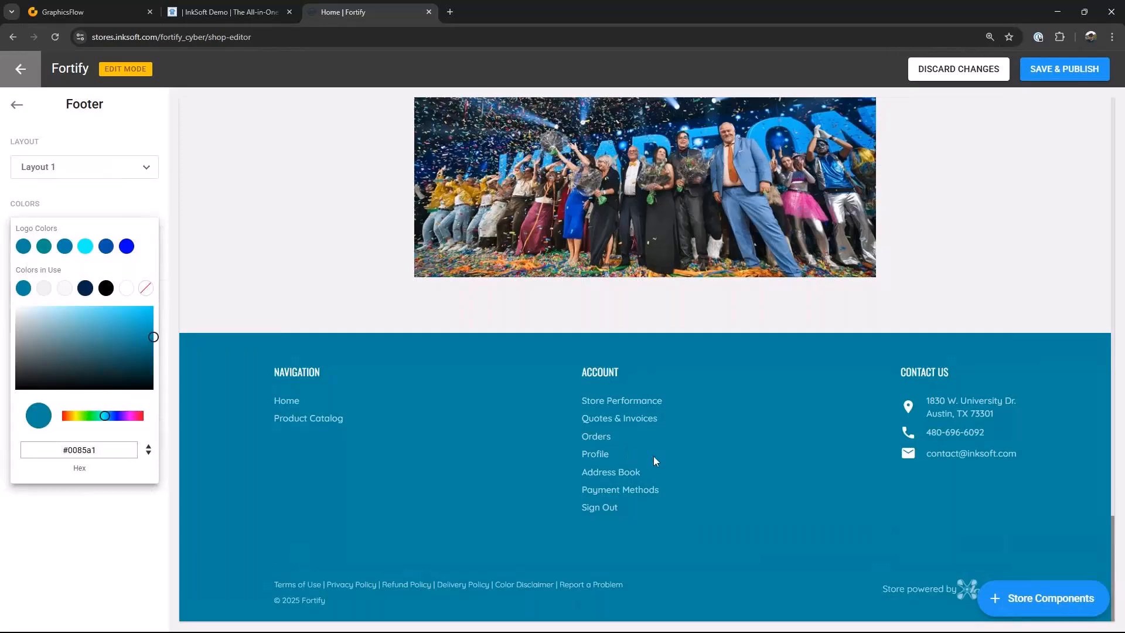
pyautogui.click(653, 456)
# Step: Review the updated homepage, then open the store's Store Performance page
pyautogui.scroll(2, 828, 508)
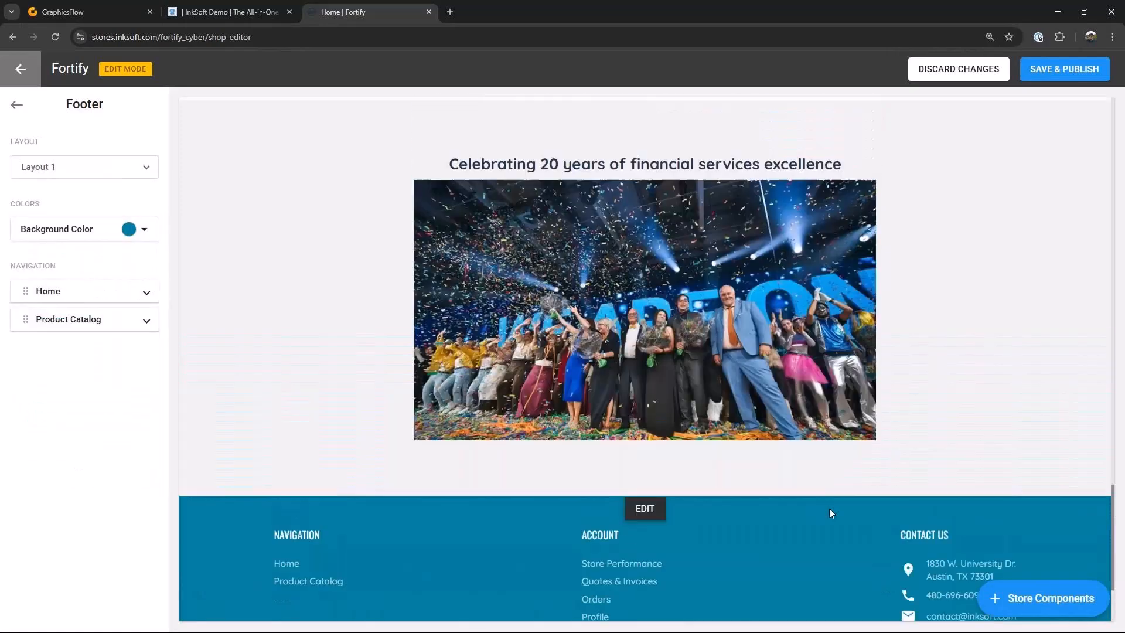
pyautogui.scroll(20, 829, 508)
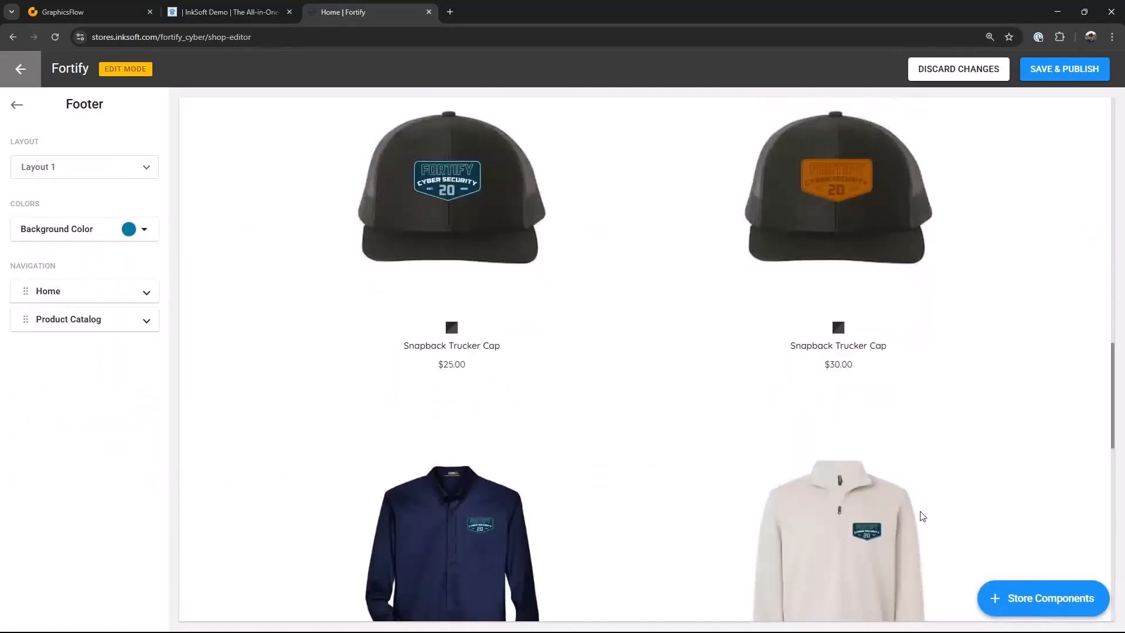
pyautogui.scroll(7, 922, 516)
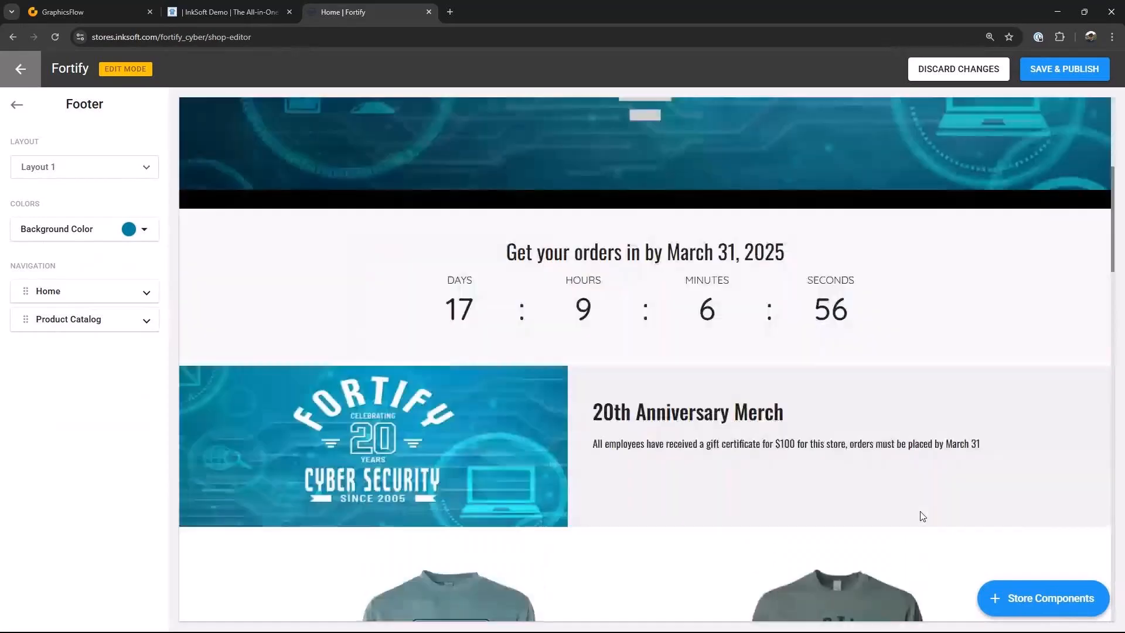
pyautogui.scroll(5, 922, 516)
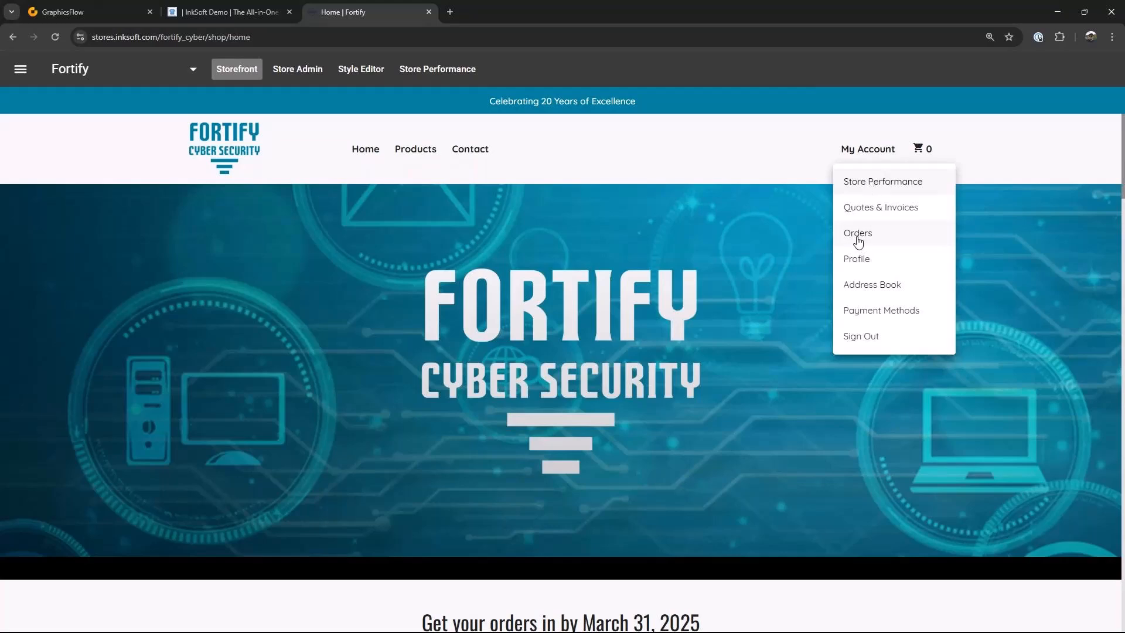
pyautogui.click(868, 185)
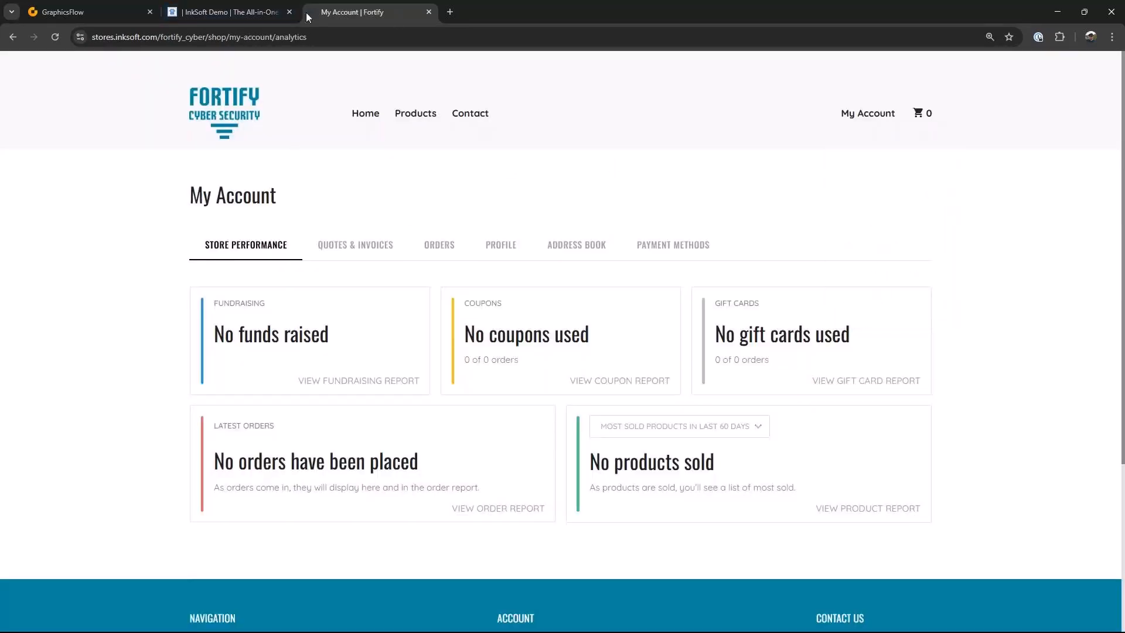
# Step: In the InkSoft admin, open User Accounts under Marketing and start adding a new user account
pyautogui.click(242, 13)
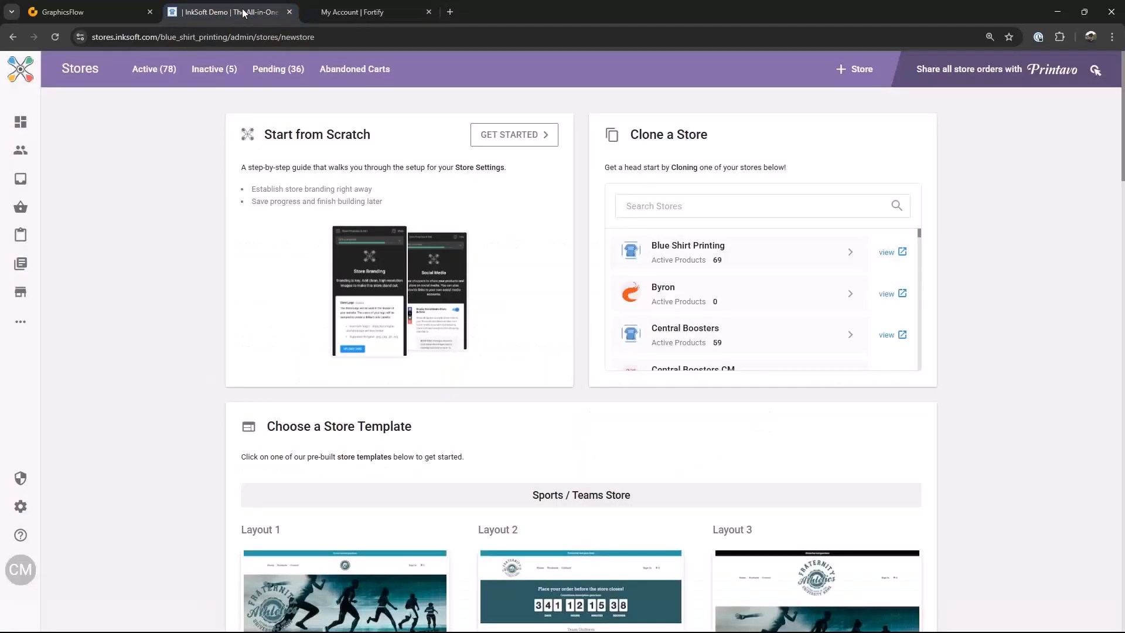
pyautogui.moveTo(67, 375)
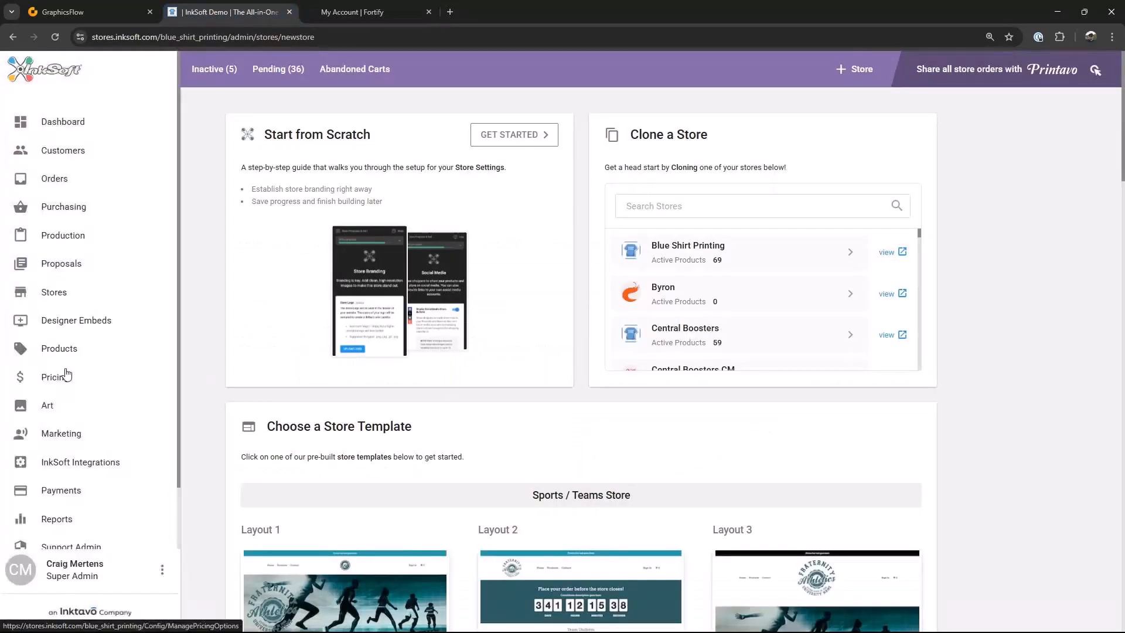
pyautogui.click(60, 434)
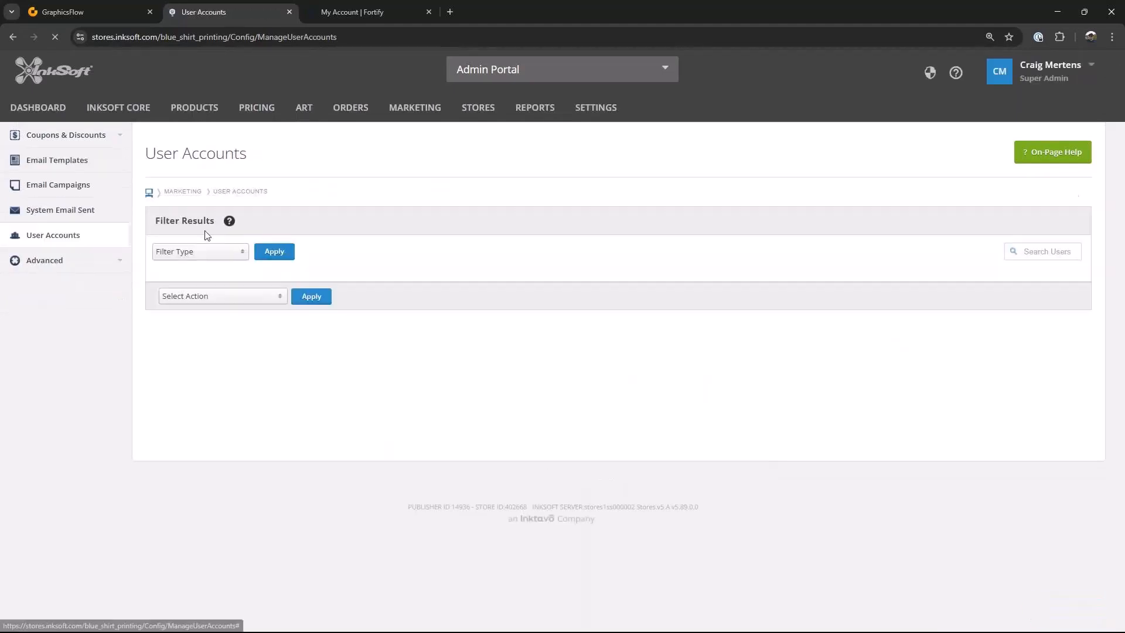
pyautogui.click(275, 297)
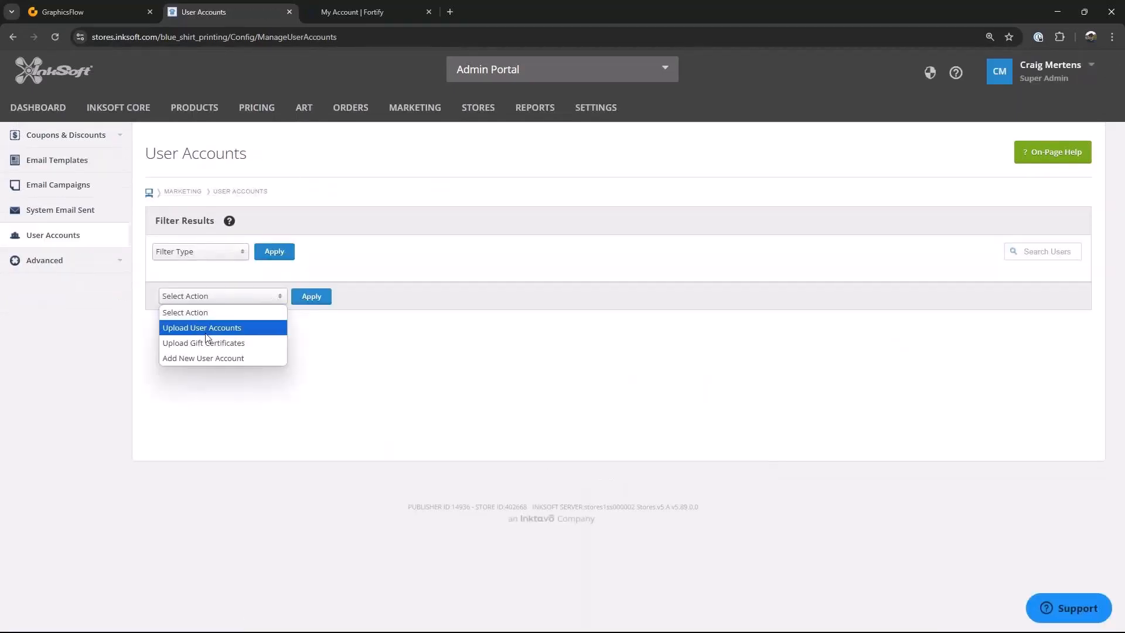
pyautogui.click(211, 359)
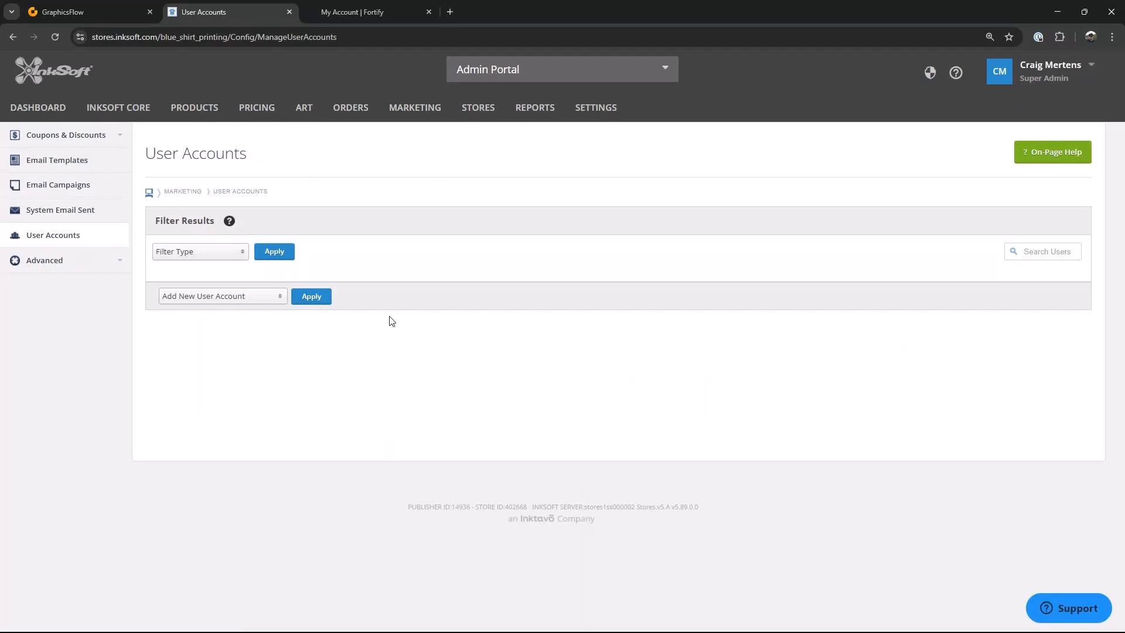
pyautogui.click(311, 296)
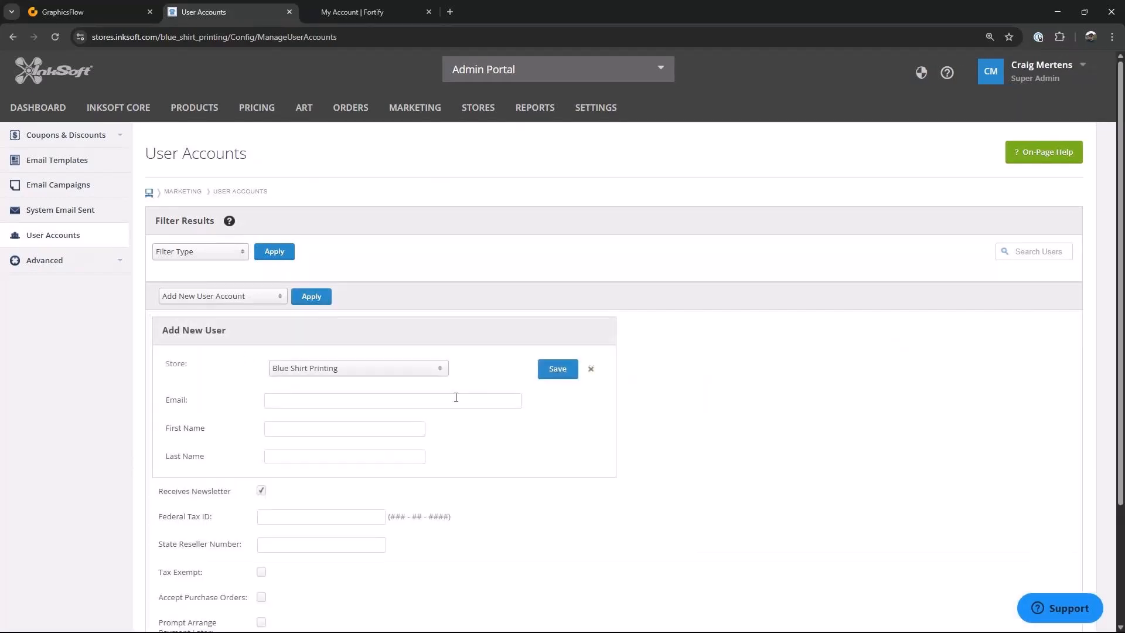
# Step: Set the new user account's store to Fortify
pyautogui.scroll(-3, 457, 387)
pyautogui.click(439, 217)
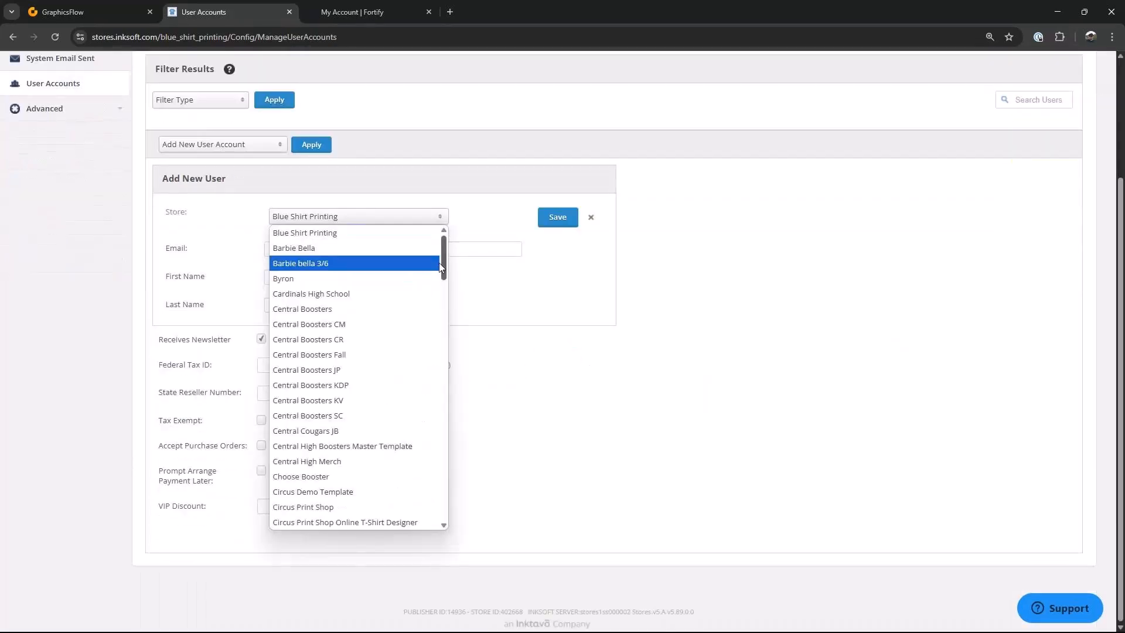
pyautogui.moveTo(443, 262)
pyautogui.mouseDown()
pyautogui.moveTo(445, 440)
pyautogui.moveTo(447, 267)
pyautogui.mouseUp()
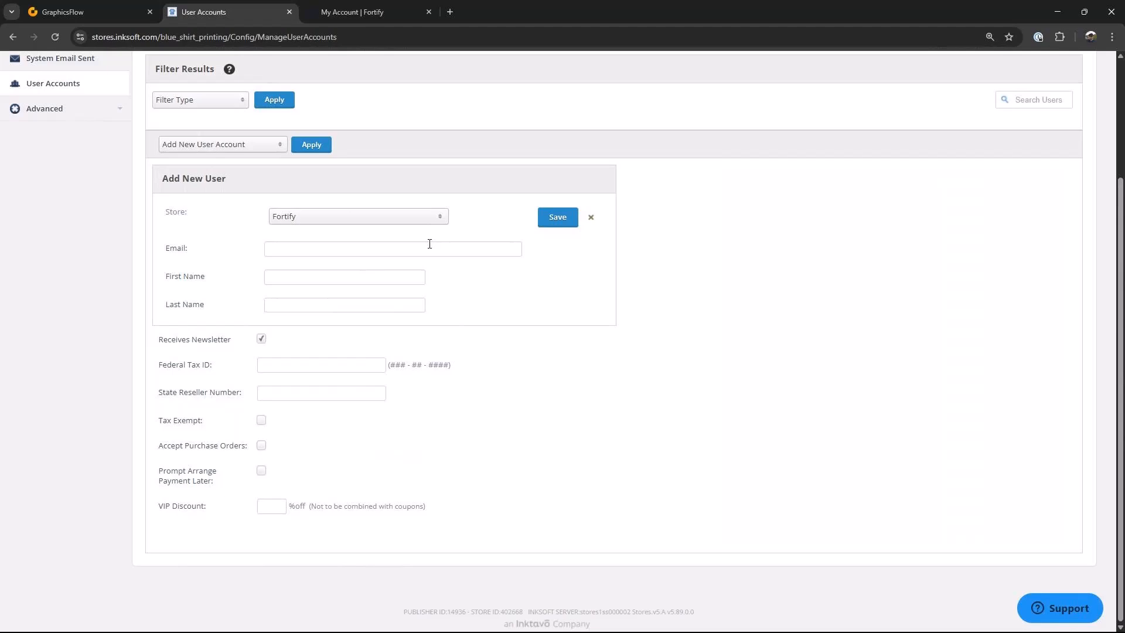
pyautogui.scroll(3, 803, 305)
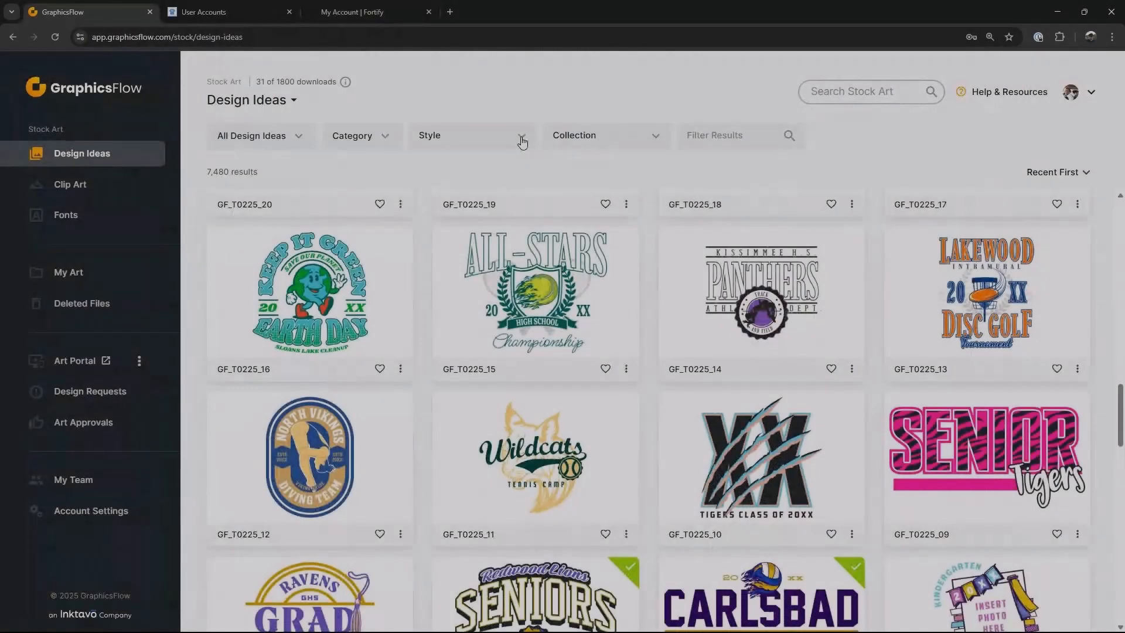
# Step: In GraphicsFlow, filter the design ideas by the Athletic Crest and Crest styles
pyautogui.click(521, 136)
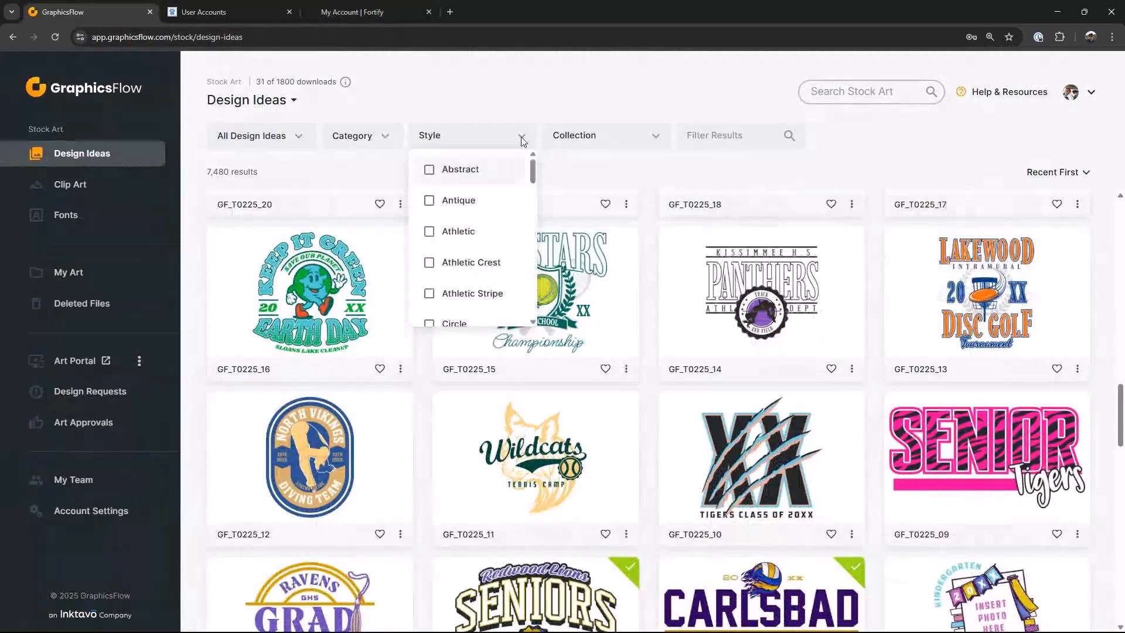
pyautogui.click(429, 261)
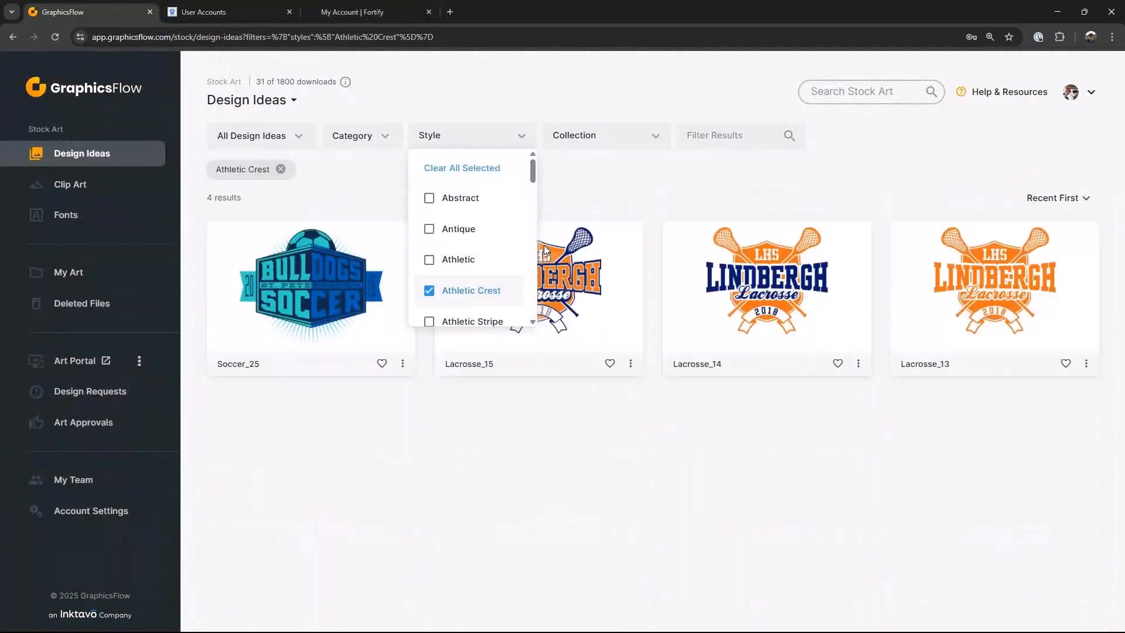
pyautogui.scroll(-3, 432, 275)
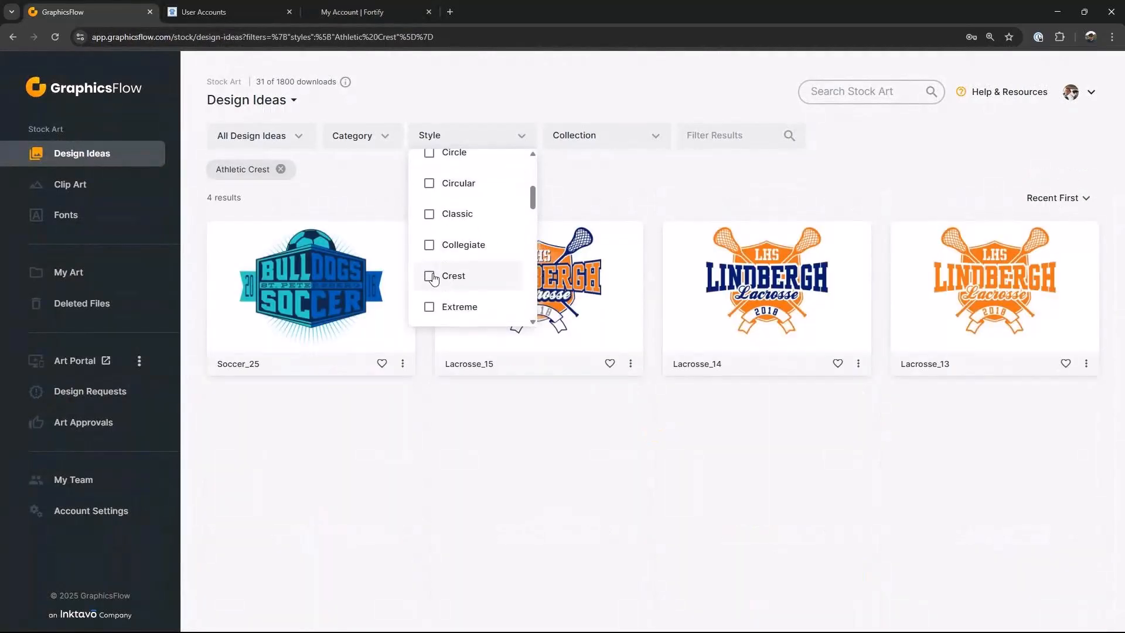
pyautogui.click(432, 276)
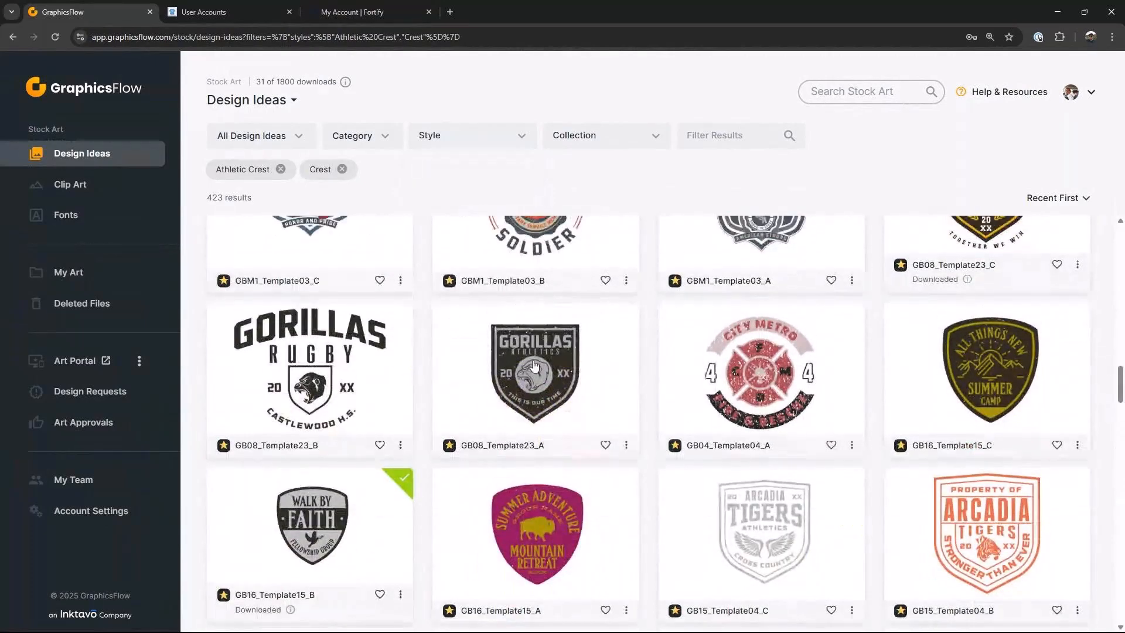
# Step: Open the GB08_Template23_A design for customizing and change its GORILLAS text to FORTIFY
pyautogui.click(535, 369)
pyautogui.click(976, 75)
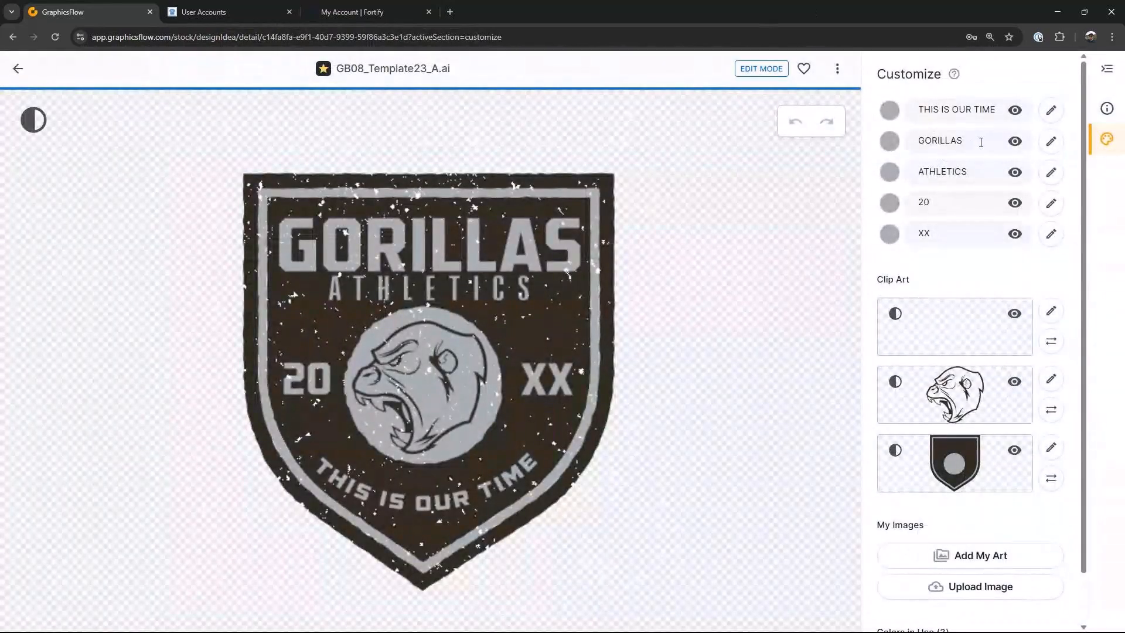
pyautogui.doubleClick(970, 148)
pyautogui.write('FORTIFY')
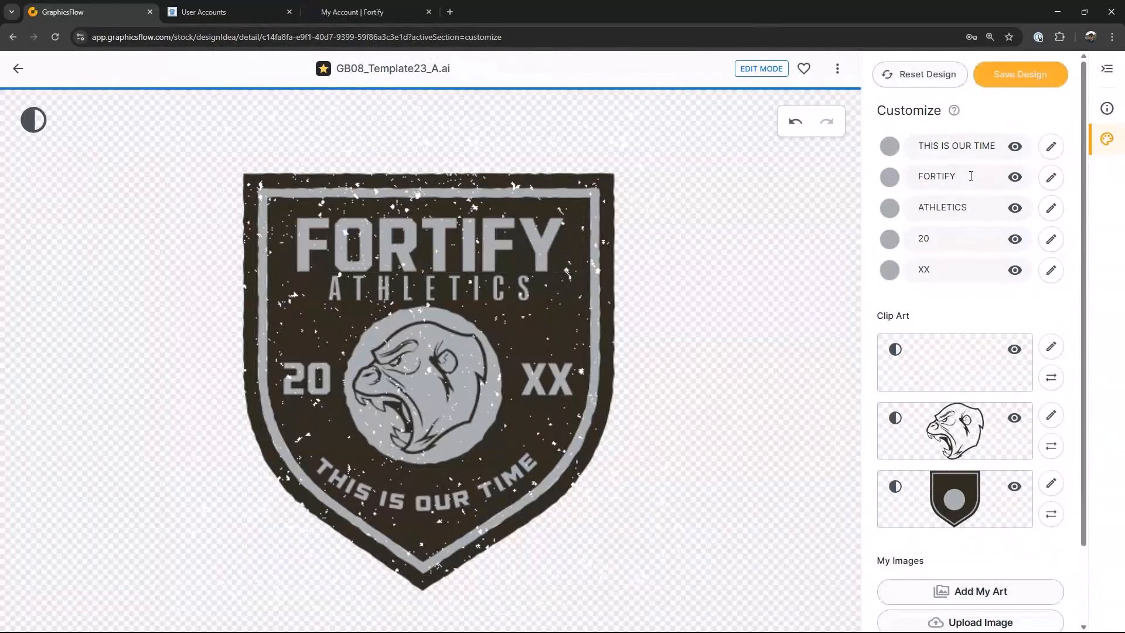
# Step: Change the design's ATHLETICS text to CYBER SECURITY
pyautogui.moveTo(985, 204); pyautogui.dragTo(905, 210)
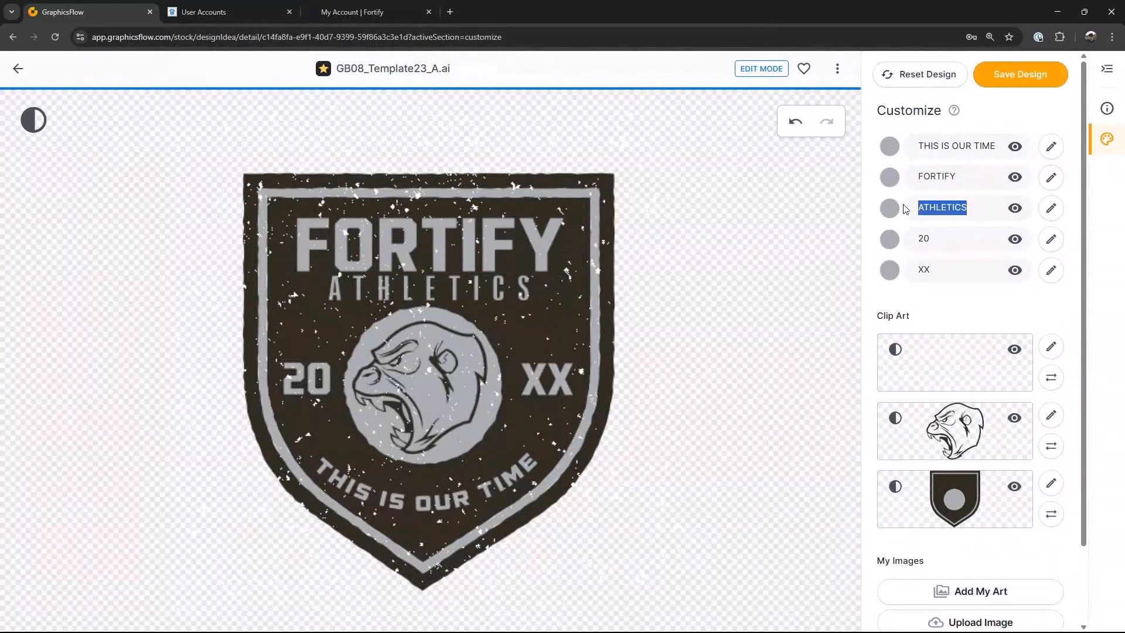
pyautogui.write('CYBER SECURITY')
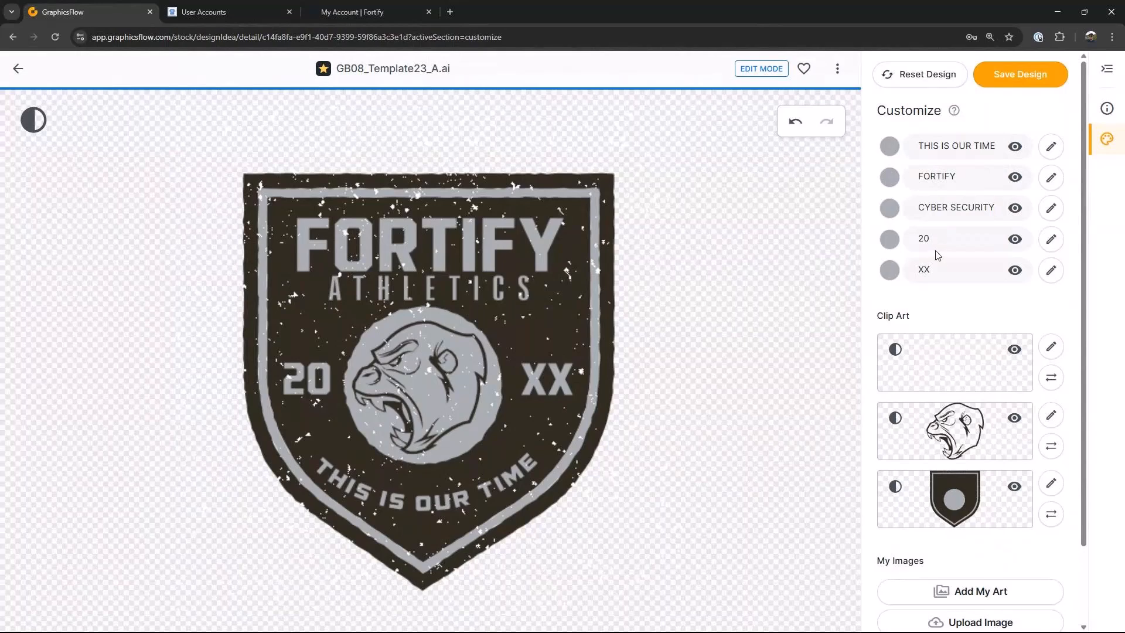
# Step: Replace the crest's 20 and XX texts with EST and 05
pyautogui.moveTo(937, 242); pyautogui.dragTo(896, 240)
pyautogui.write('EST')
pyautogui.moveTo(941, 270); pyautogui.dragTo(915, 267)
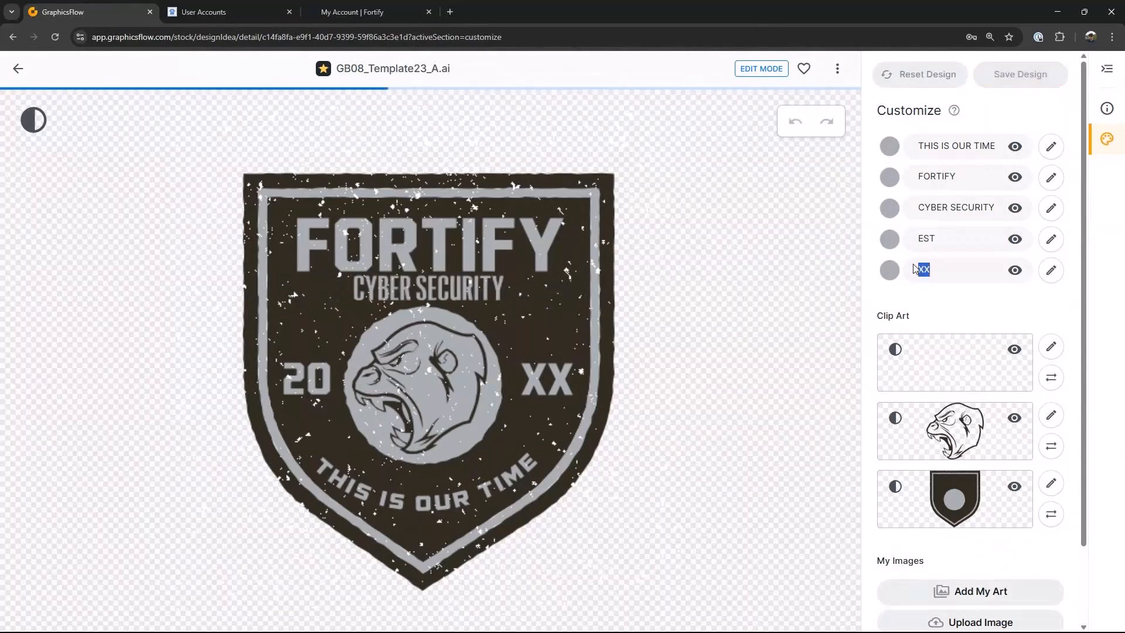
pyautogui.write('05')
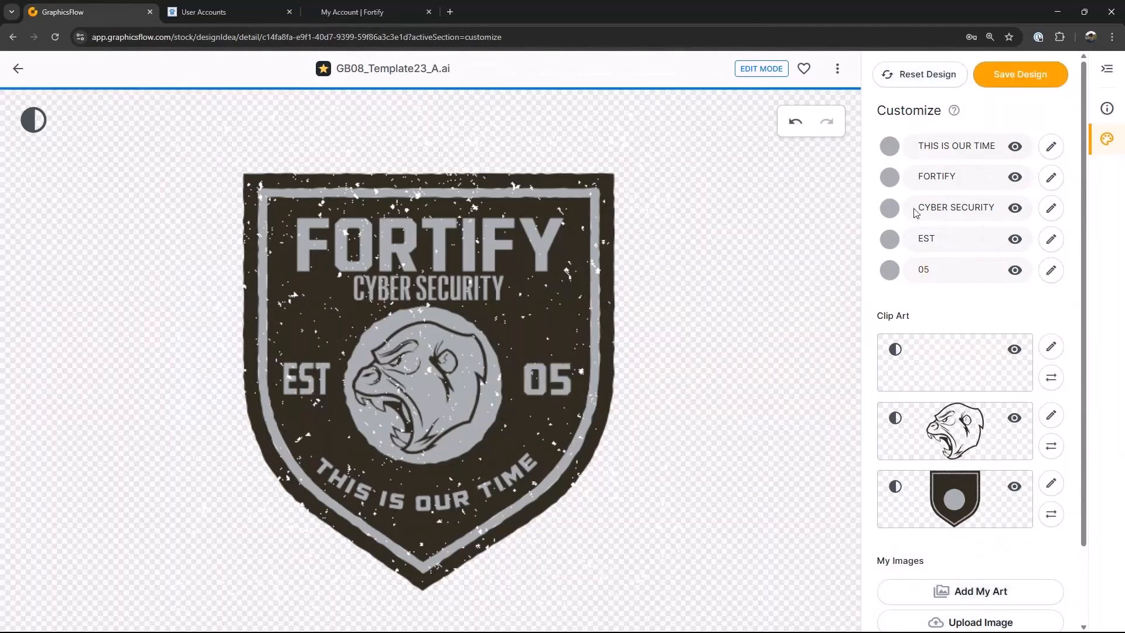
# Step: Change the THIS IS OUR TIME text to Celebrating 50 Years and hide the gorilla clip art layer
pyautogui.click(1049, 147)
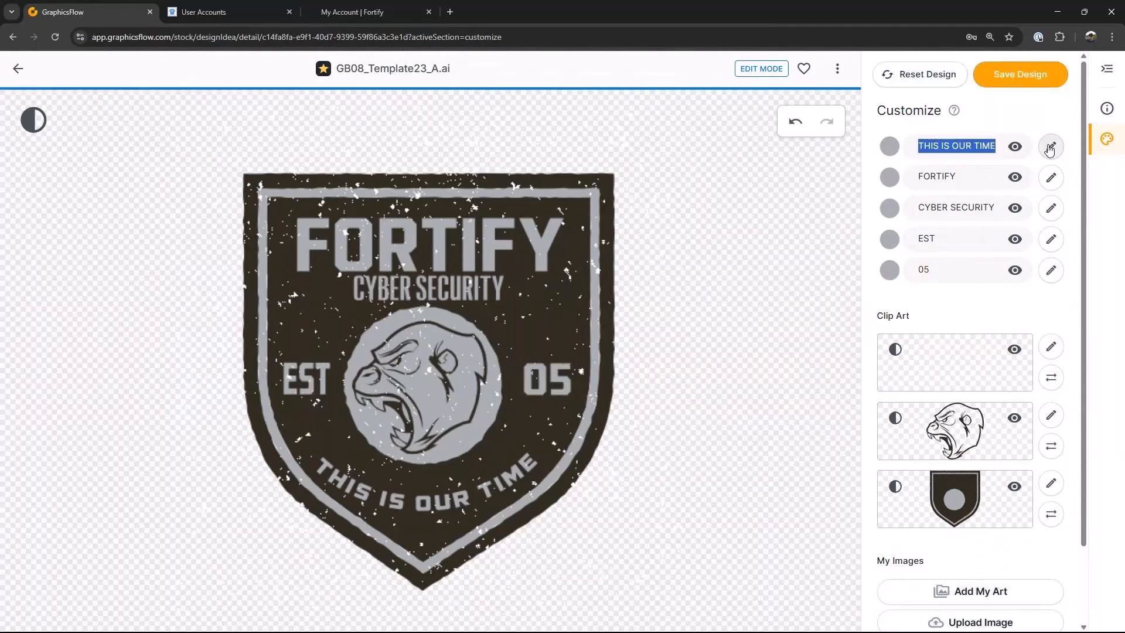
pyautogui.write('Celebrating 50 Years')
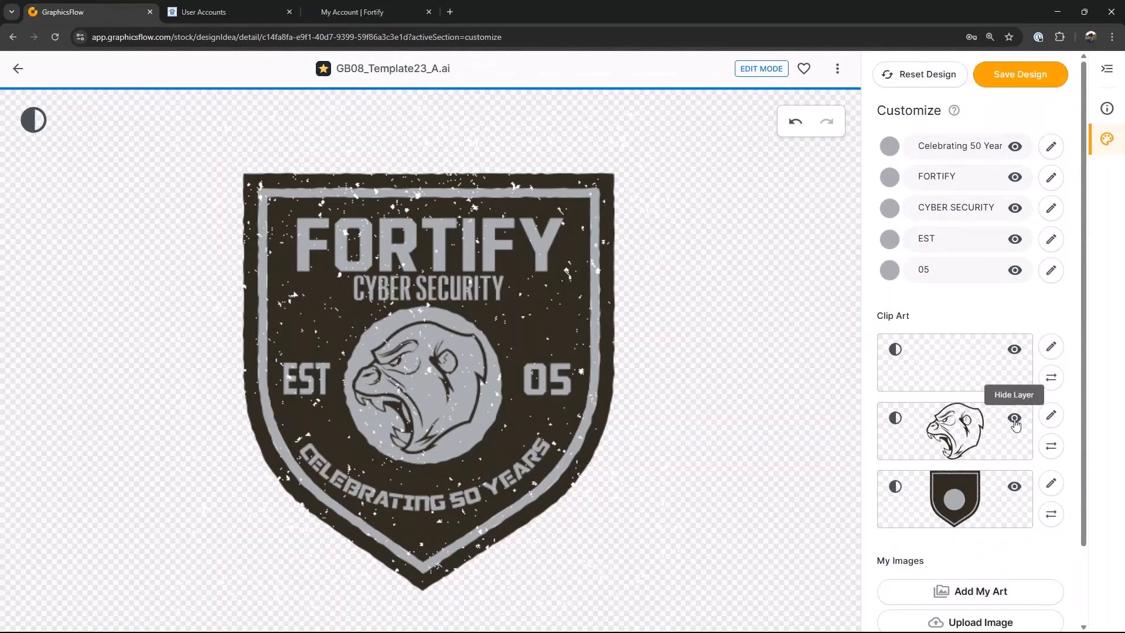
pyautogui.click(1015, 420)
# Step: Upload the Fortify Icon image from the Store Logos folder into the design
pyautogui.scroll(-2, 1014, 427)
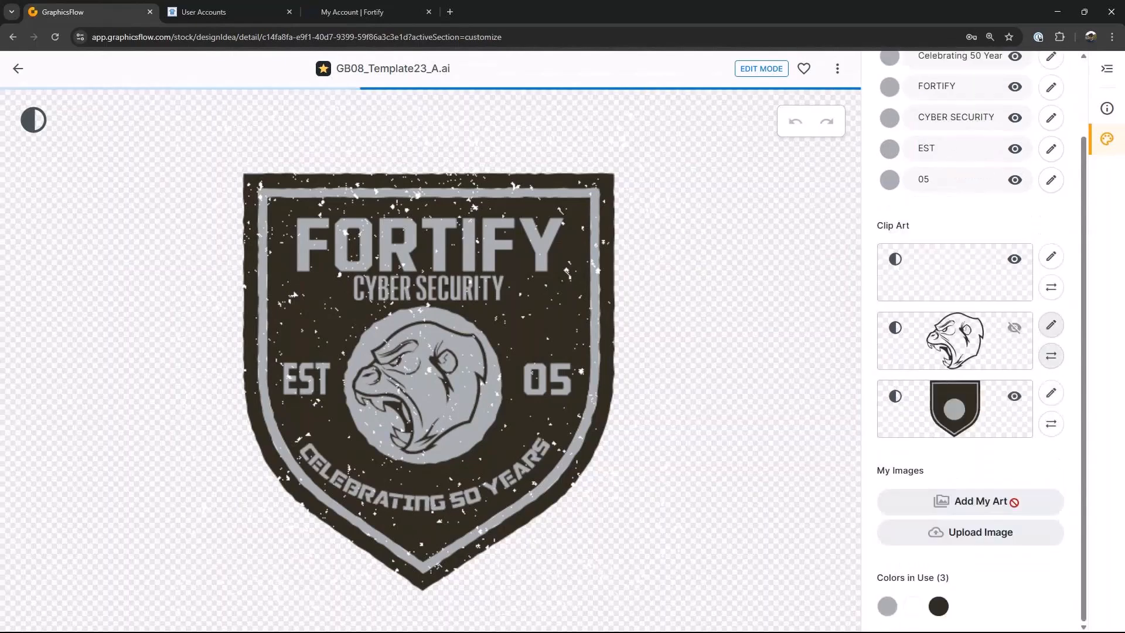
pyautogui.click(982, 536)
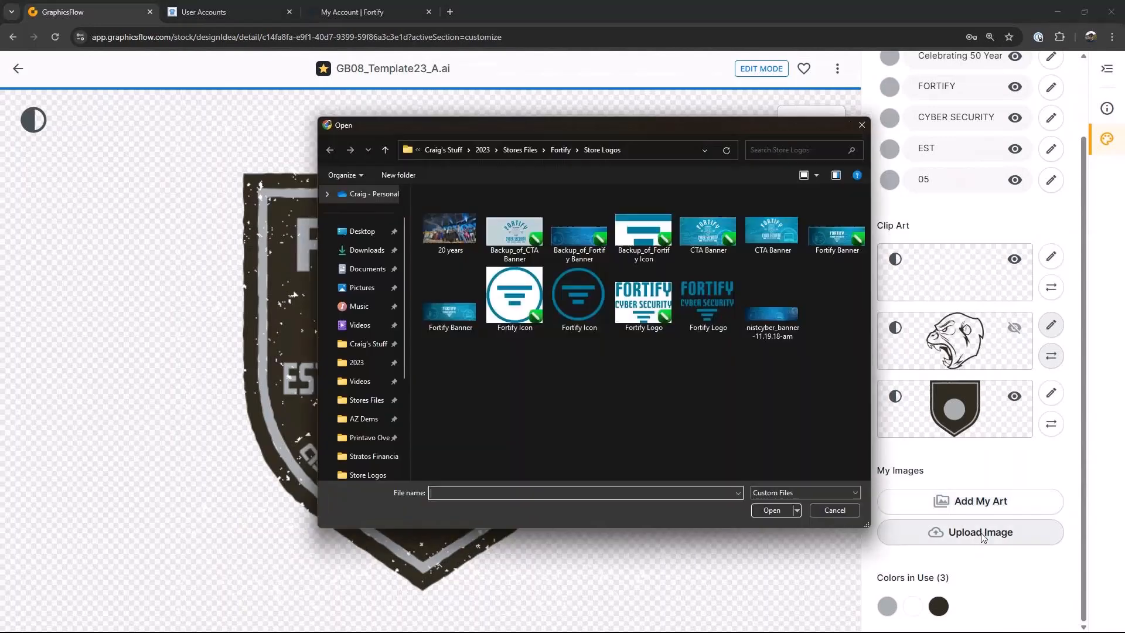
pyautogui.click(579, 293)
pyautogui.click(771, 510)
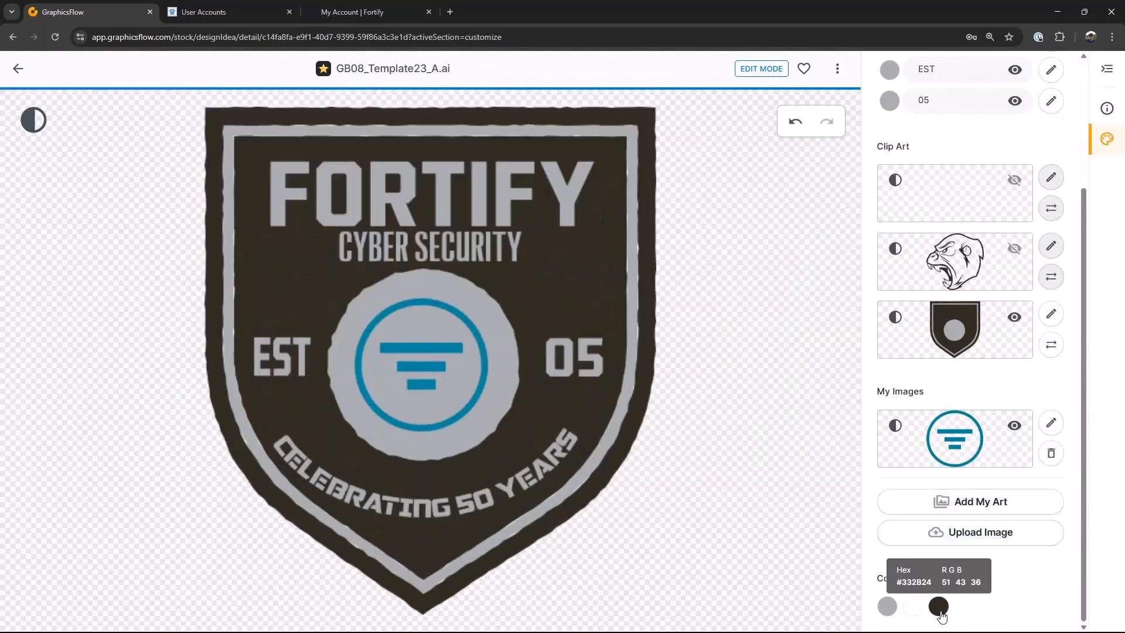
# Step: Recolor the dark shield color to navy blue from the System Color Palette and apply it
pyautogui.click(939, 609)
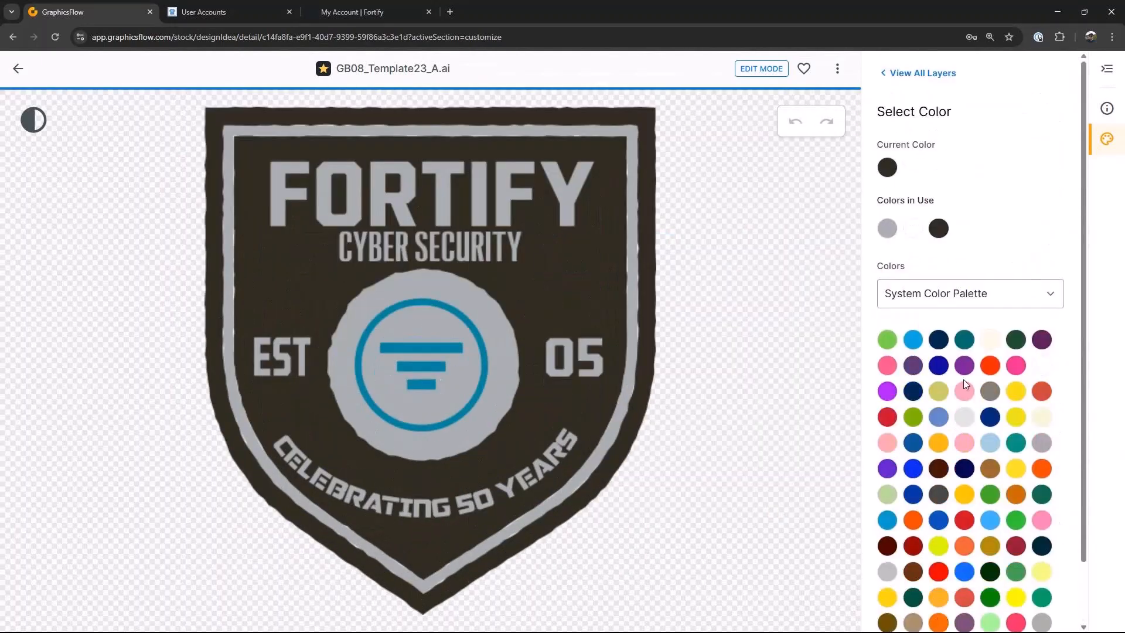
pyautogui.click(912, 392)
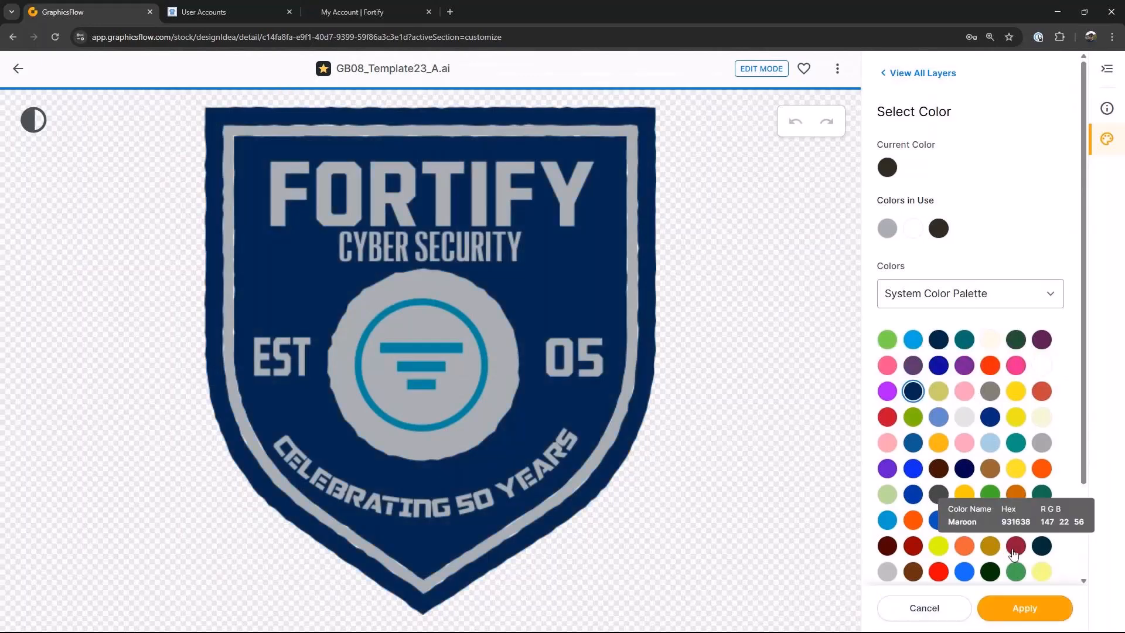
pyautogui.scroll(-1, 999, 444)
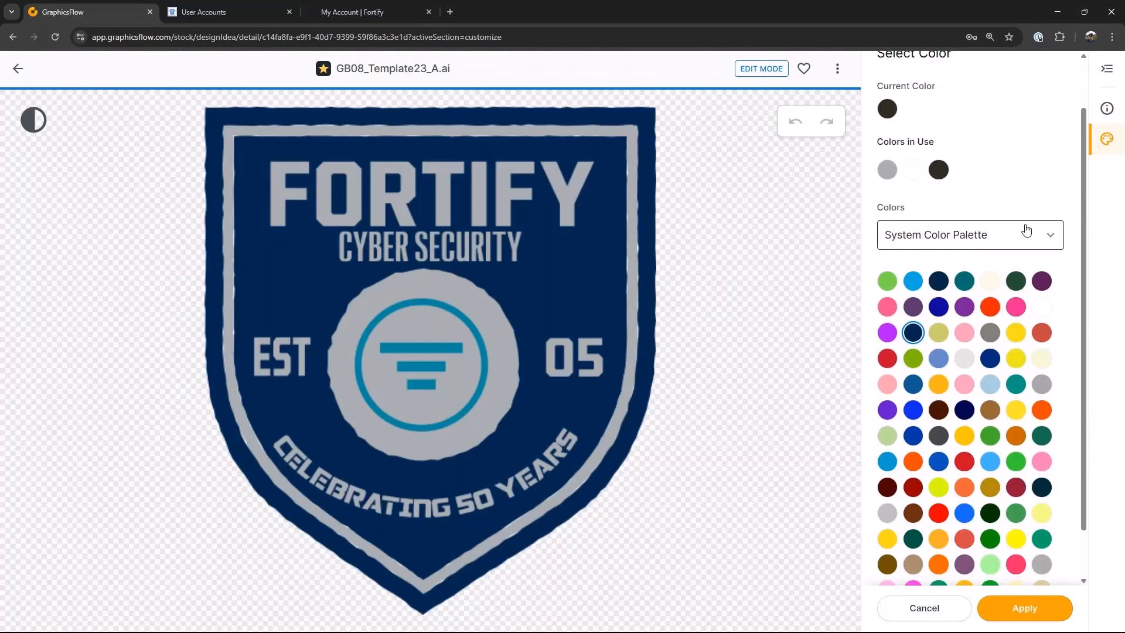
pyautogui.click(996, 607)
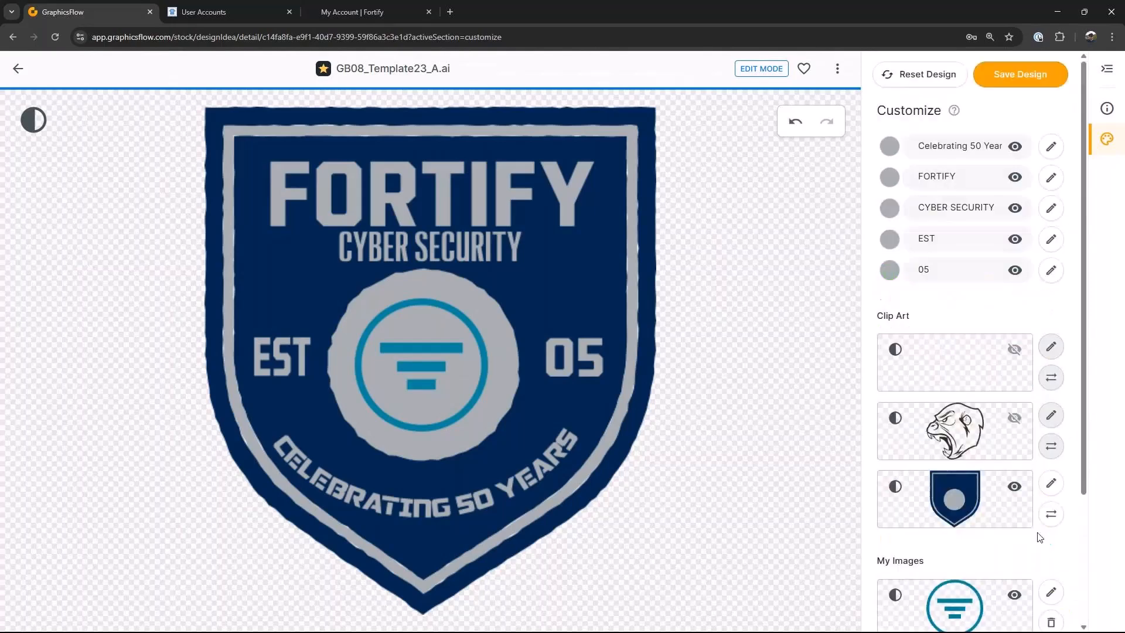
# Step: Set the FORTIFY text color to white #FFFFFF and return to all layers
pyautogui.click(1050, 177)
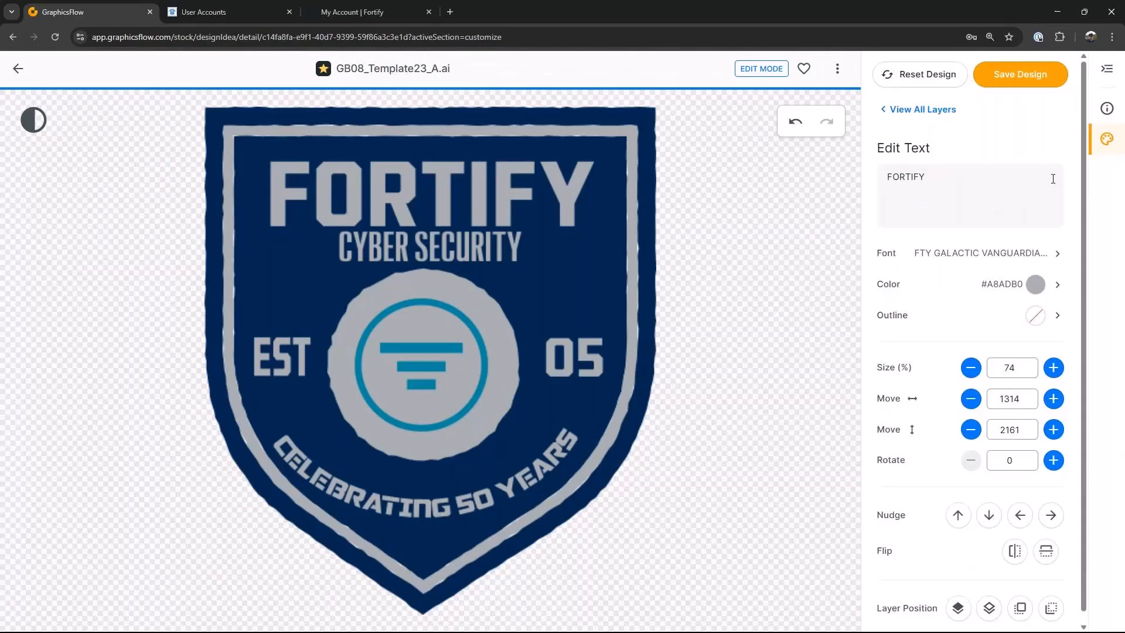
pyautogui.click(1035, 286)
pyautogui.click(1042, 366)
pyautogui.click(1017, 612)
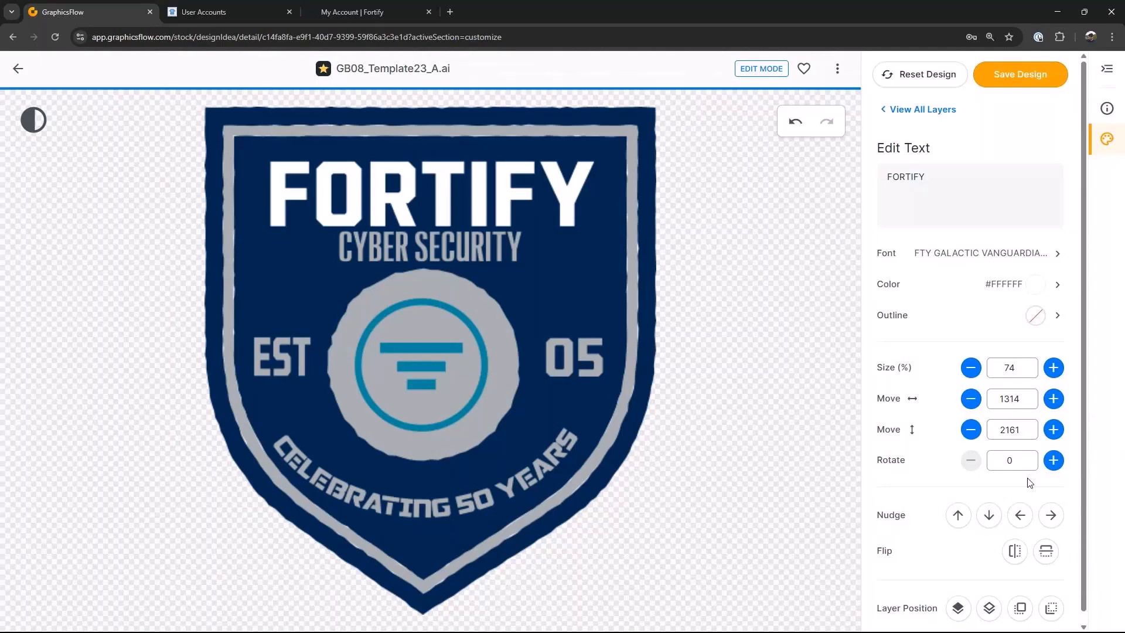
pyautogui.click(890, 110)
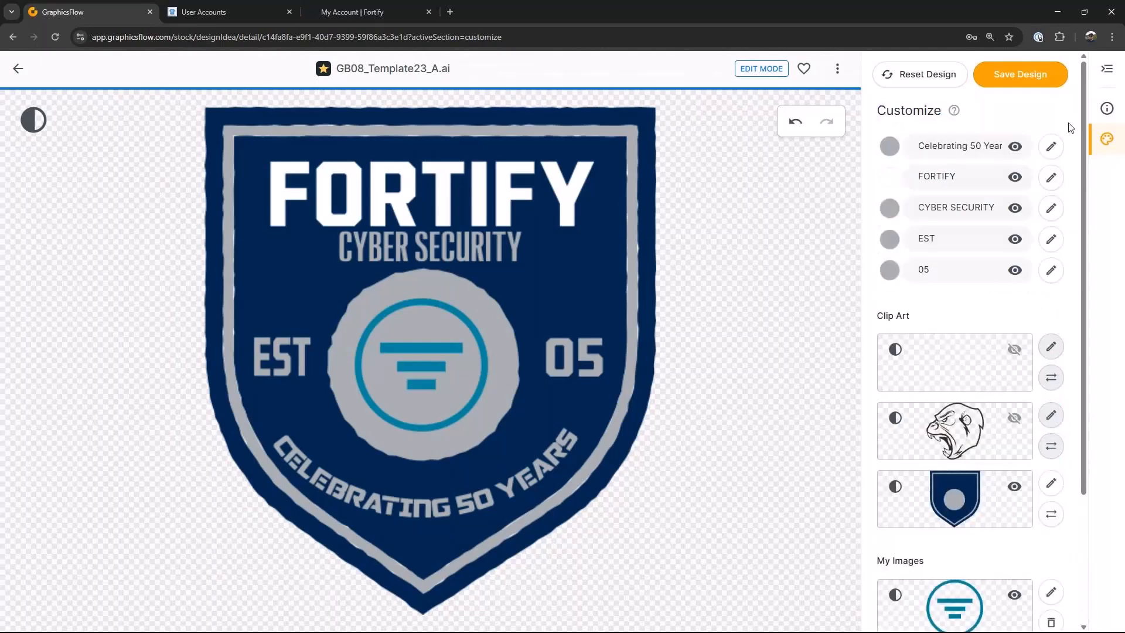
# Step: Set the CYBER SECURITY text color to white from the colors in use
pyautogui.click(1050, 209)
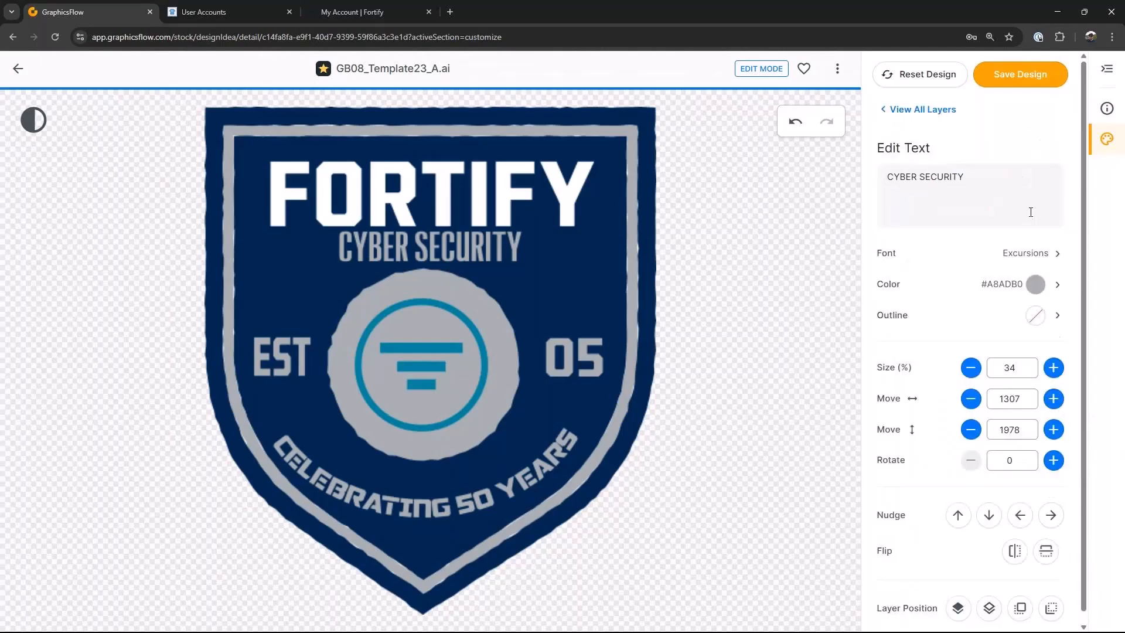
pyautogui.click(1034, 286)
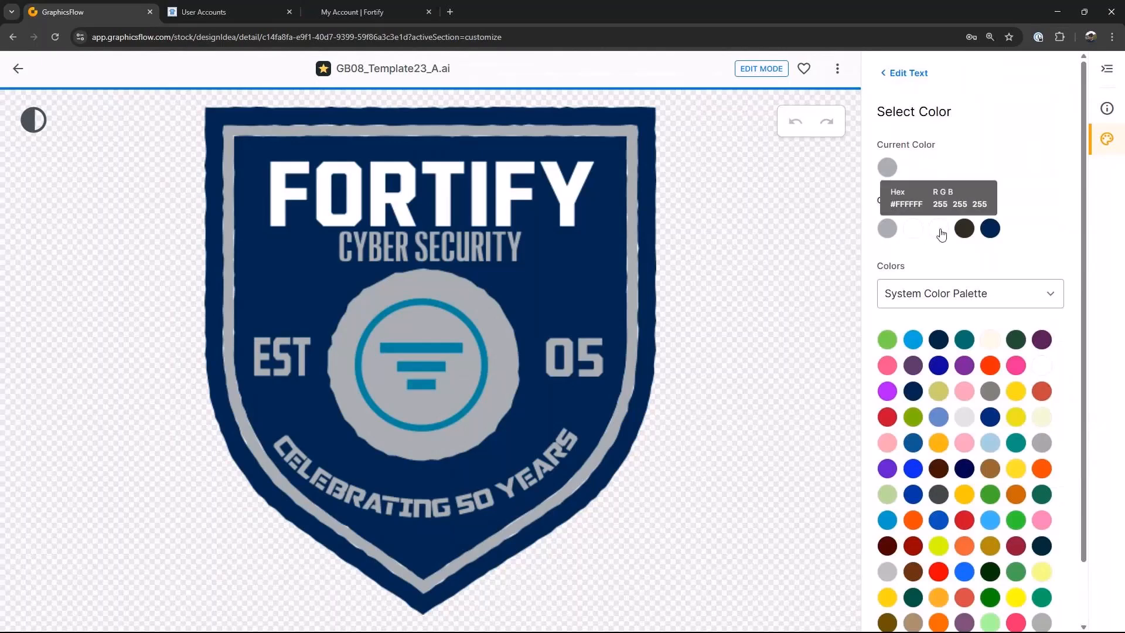
pyautogui.click(915, 230)
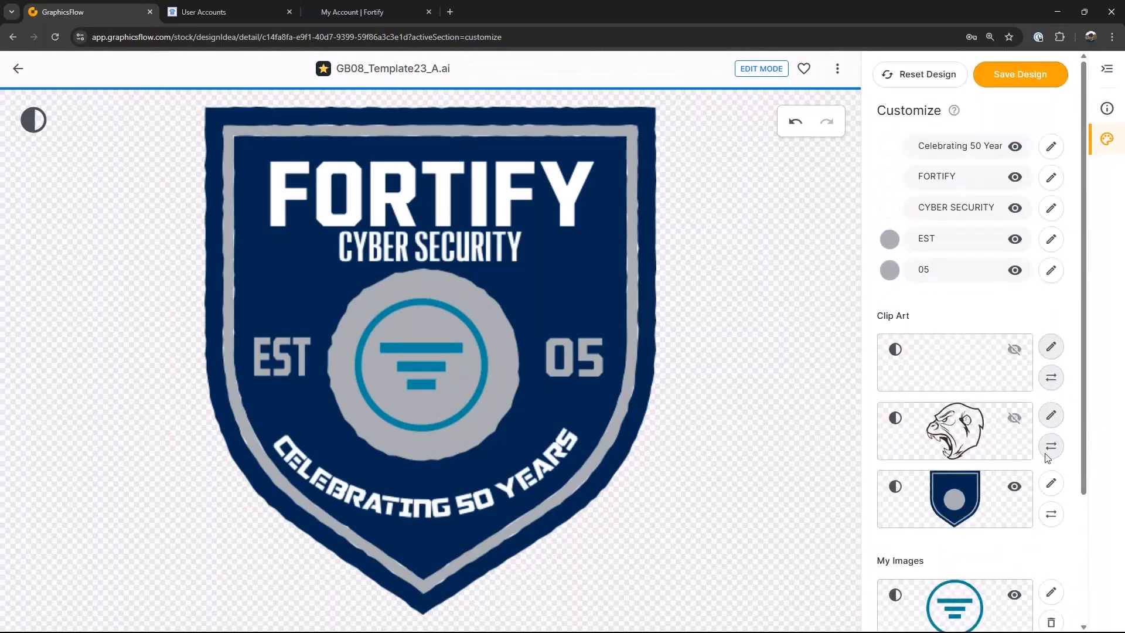
# Step: Save the design to My Art under the name Fortify Crest 01
pyautogui.scroll(-3, 1042, 566)
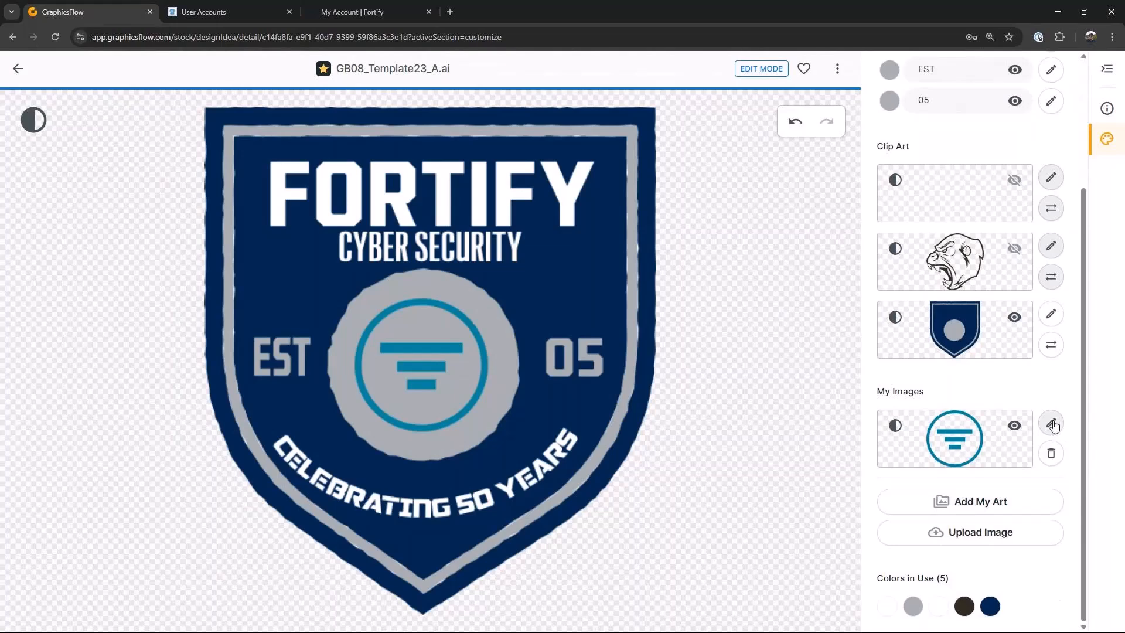
pyautogui.click(1052, 424)
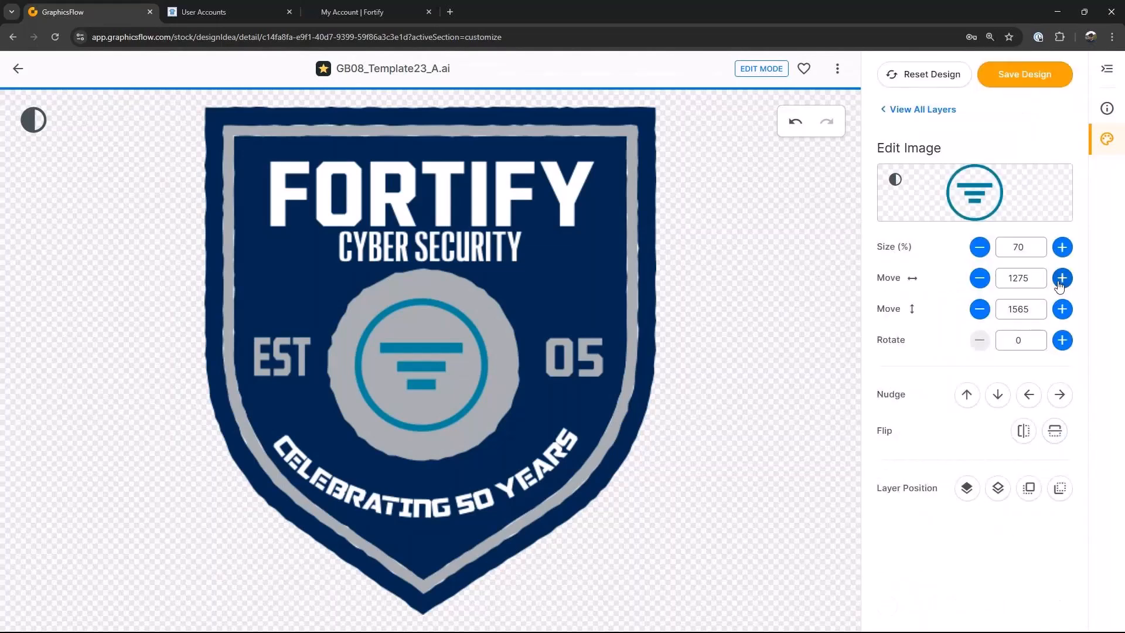
pyautogui.click(1024, 74)
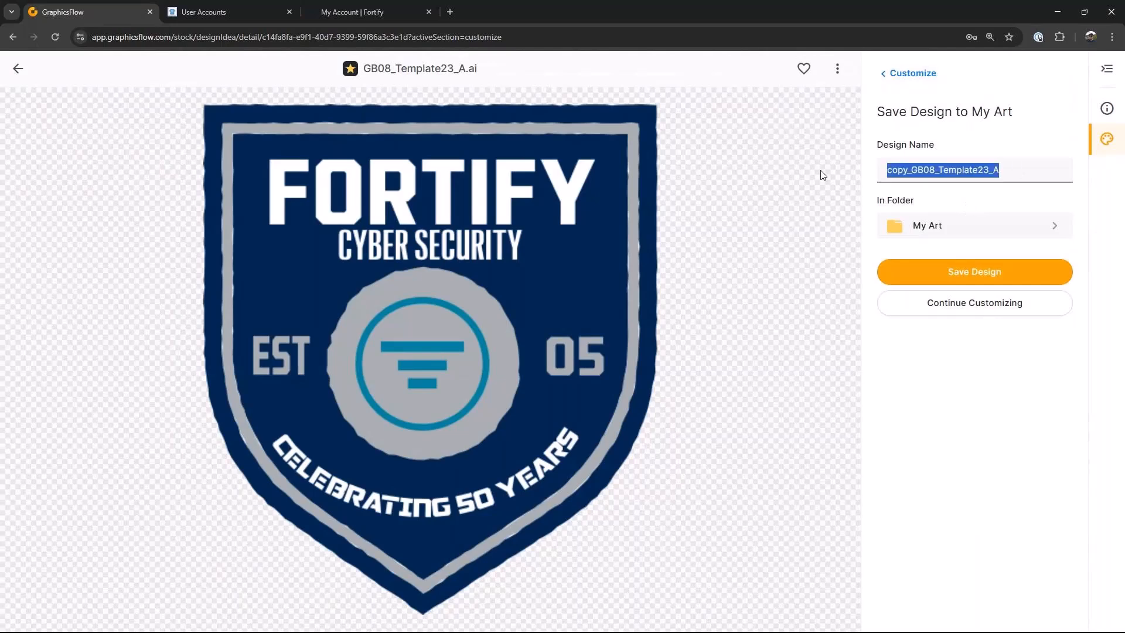
pyautogui.write('Fortify Crest 01')
pyautogui.click(998, 273)
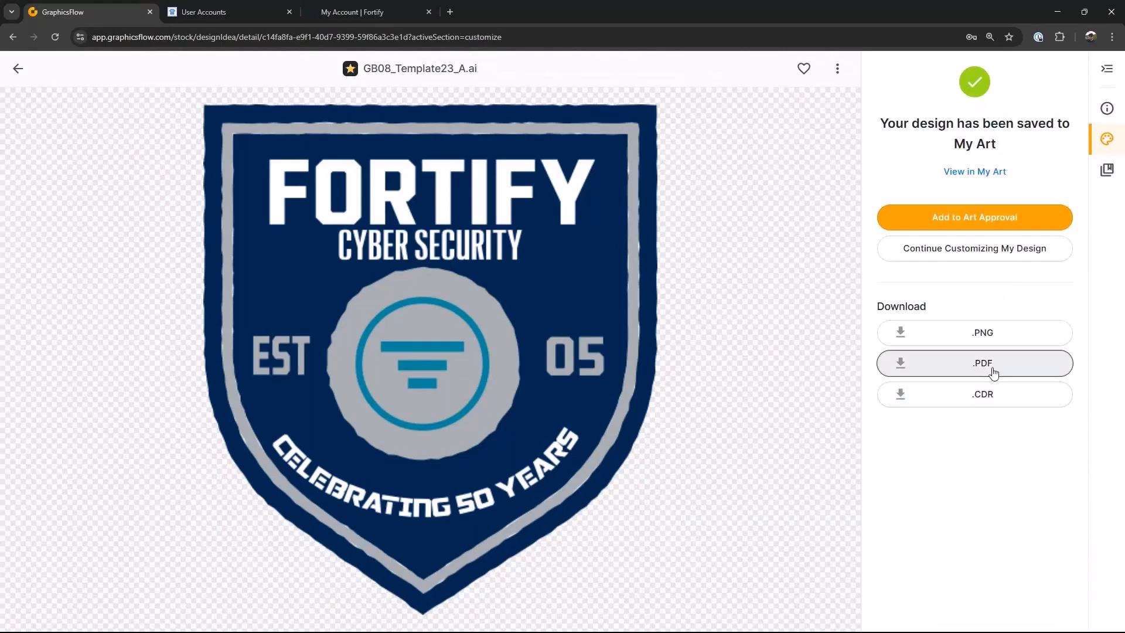
# Step: Download the saved design as a PDF named Fortify Crest 01 into the Downloads folder
pyautogui.click(989, 367)
pyautogui.click(367, 249)
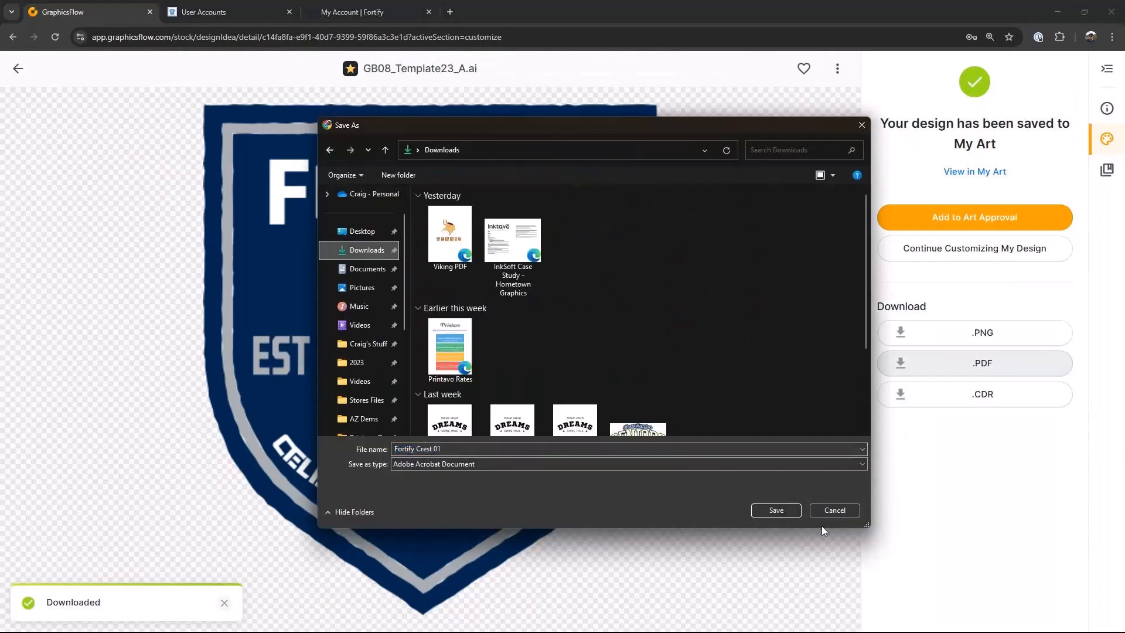
pyautogui.click(784, 509)
# Step: Switch to the Fortify store tab, return to the storefront, and open Store Admin
pyautogui.click(386, 11)
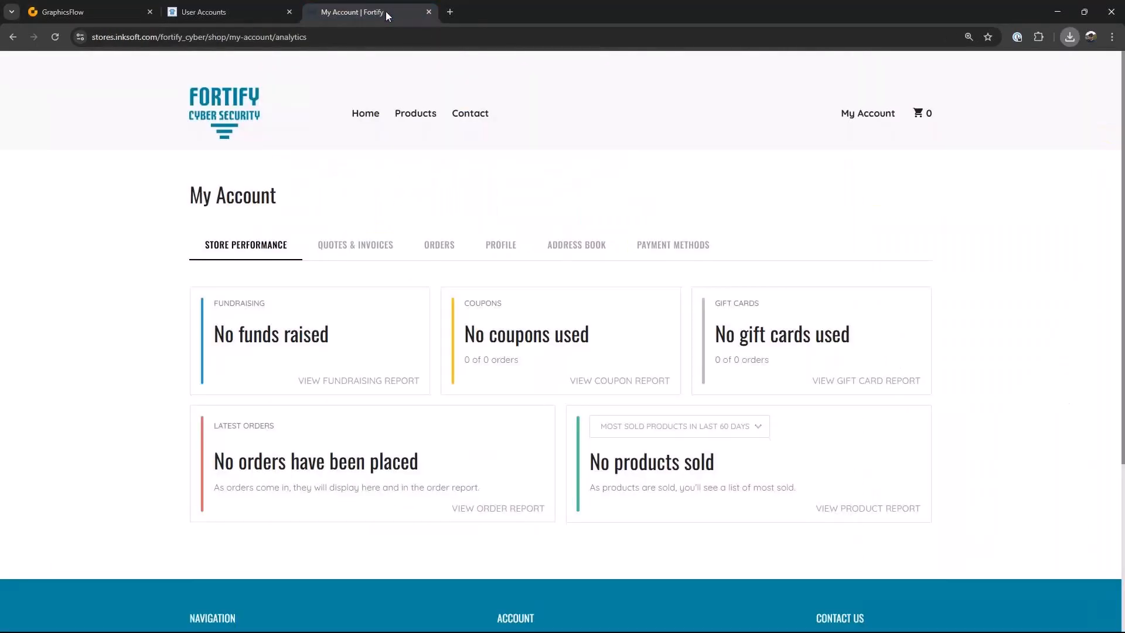
pyautogui.click(13, 38)
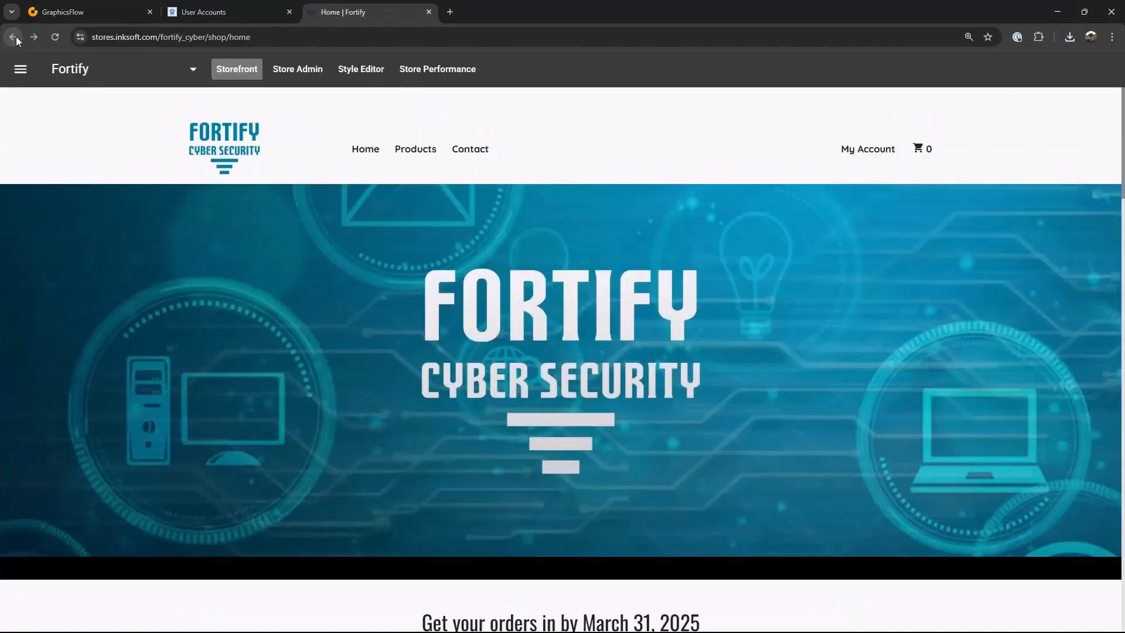
pyautogui.click(324, 70)
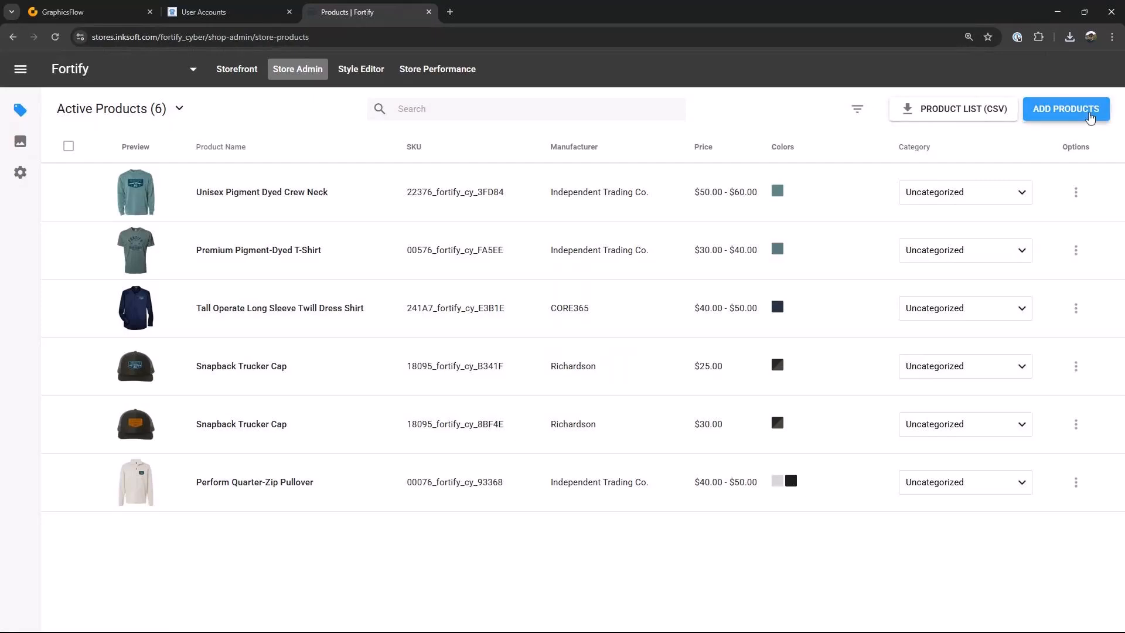
# Step: Start adding products and select the Gildan Ultra Cotton T-Shirt from the product catalog
pyautogui.click(1080, 114)
pyautogui.click(498, 316)
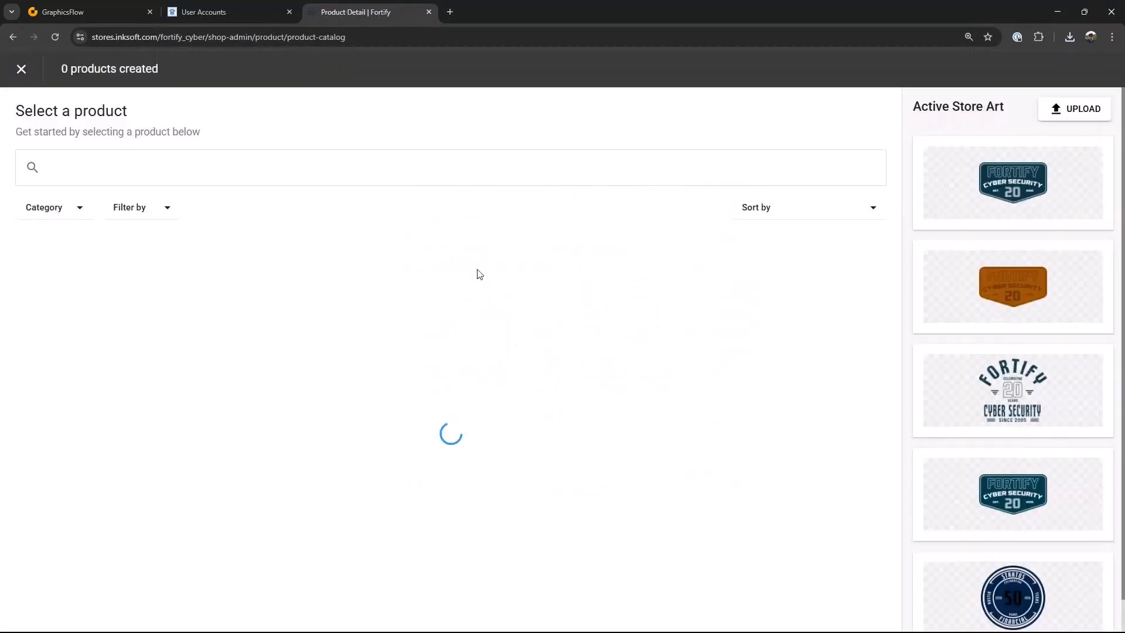
pyautogui.scroll(-7, 708, 373)
pyautogui.scroll(-2, 502, 414)
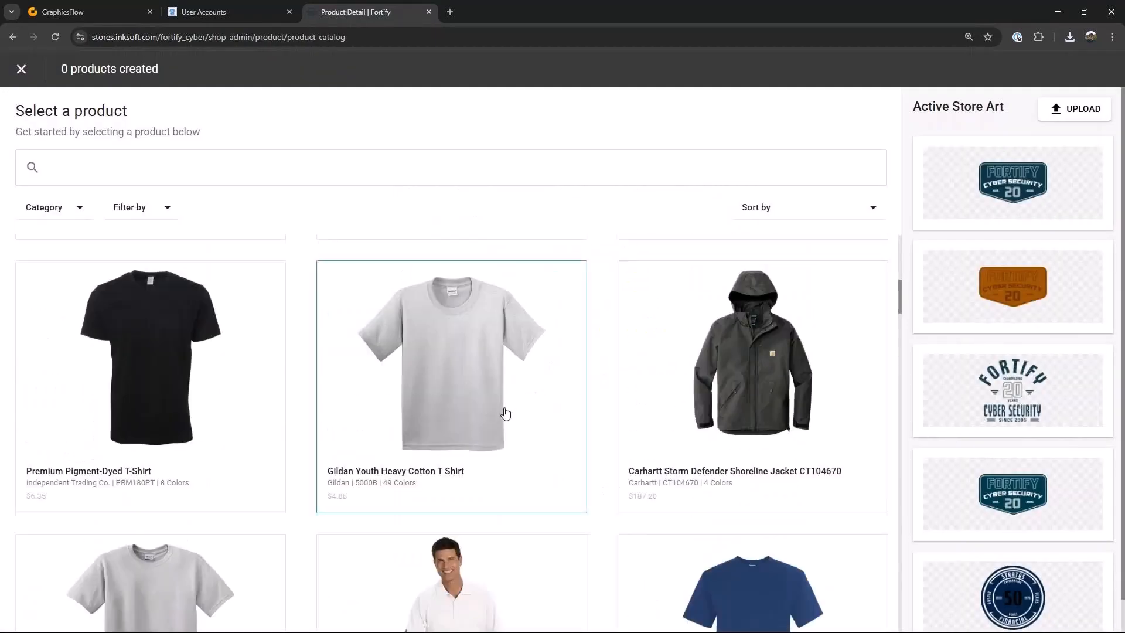
pyautogui.scroll(-5, 595, 432)
pyautogui.scroll(-5, 459, 369)
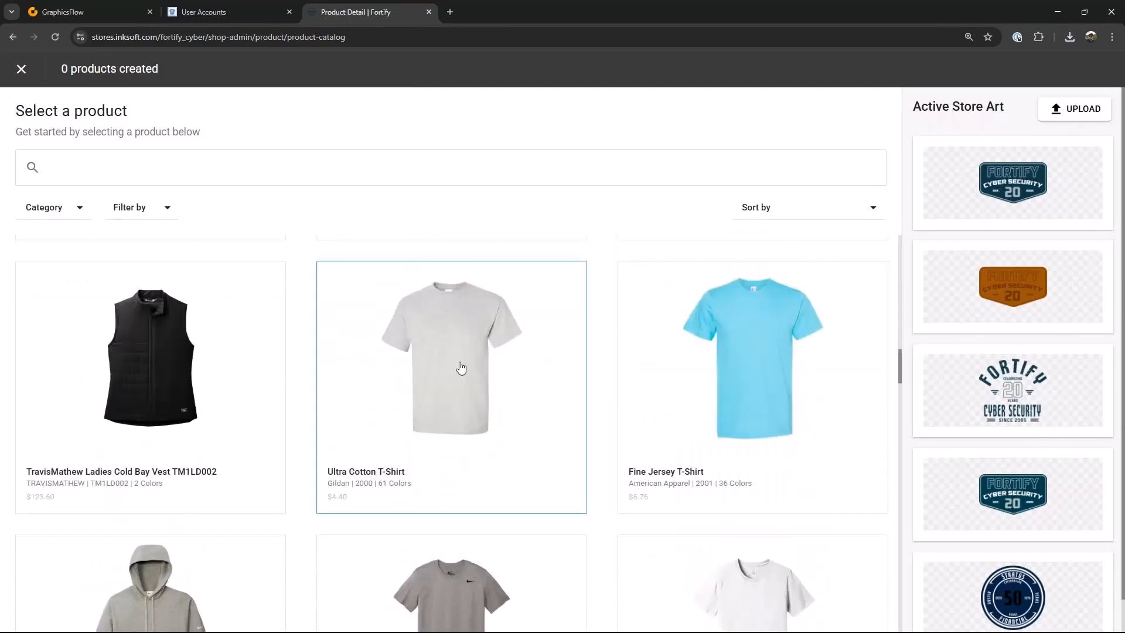
pyautogui.click(460, 369)
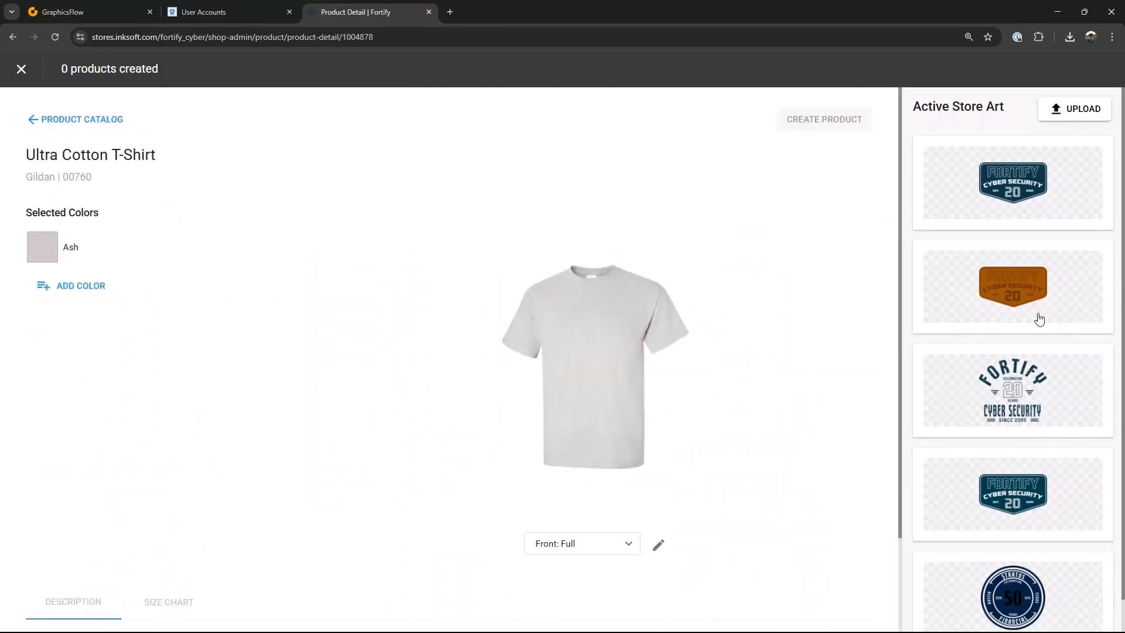
# Step: Upload Fortify Crest 01.pdf from Downloads as a print file to the active store art
pyautogui.click(1080, 108)
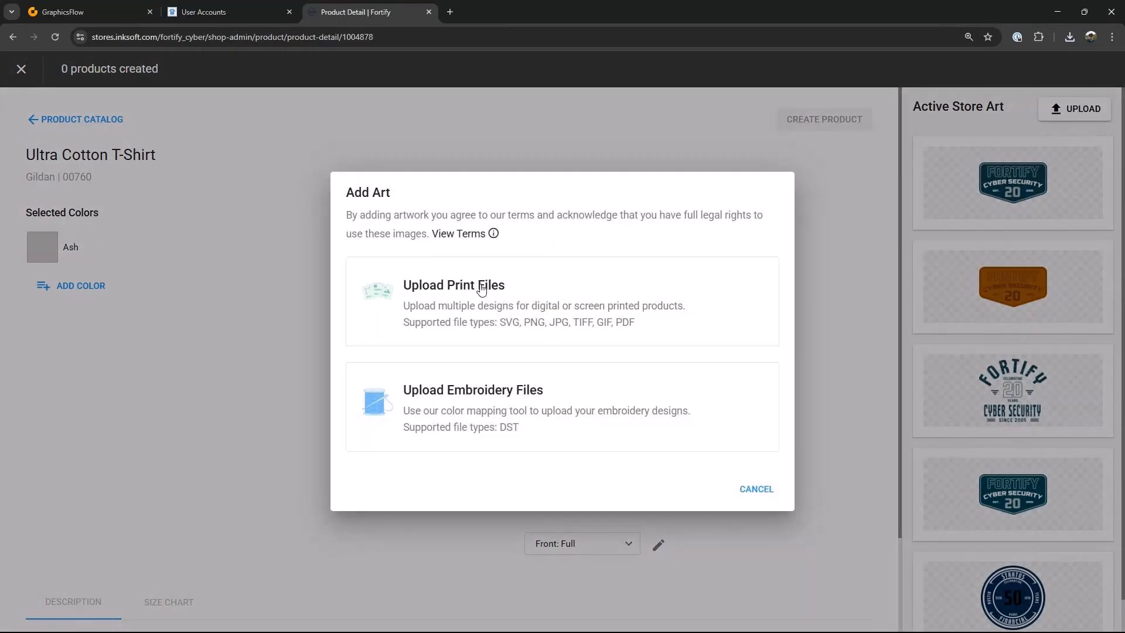
pyautogui.click(458, 304)
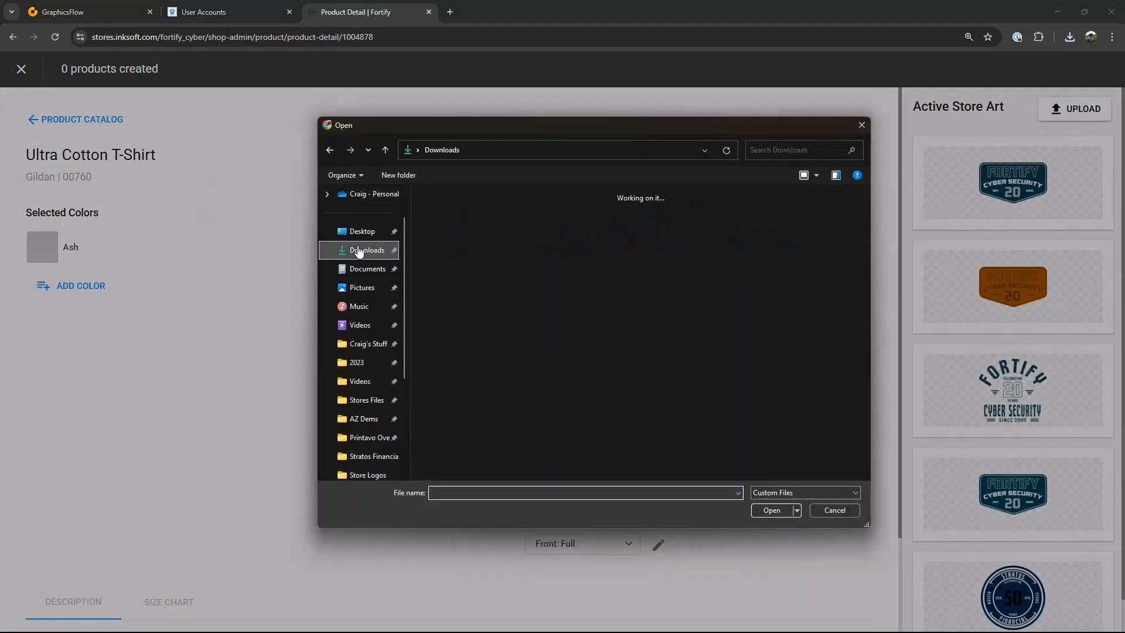
pyautogui.click(430, 237)
pyautogui.click(777, 510)
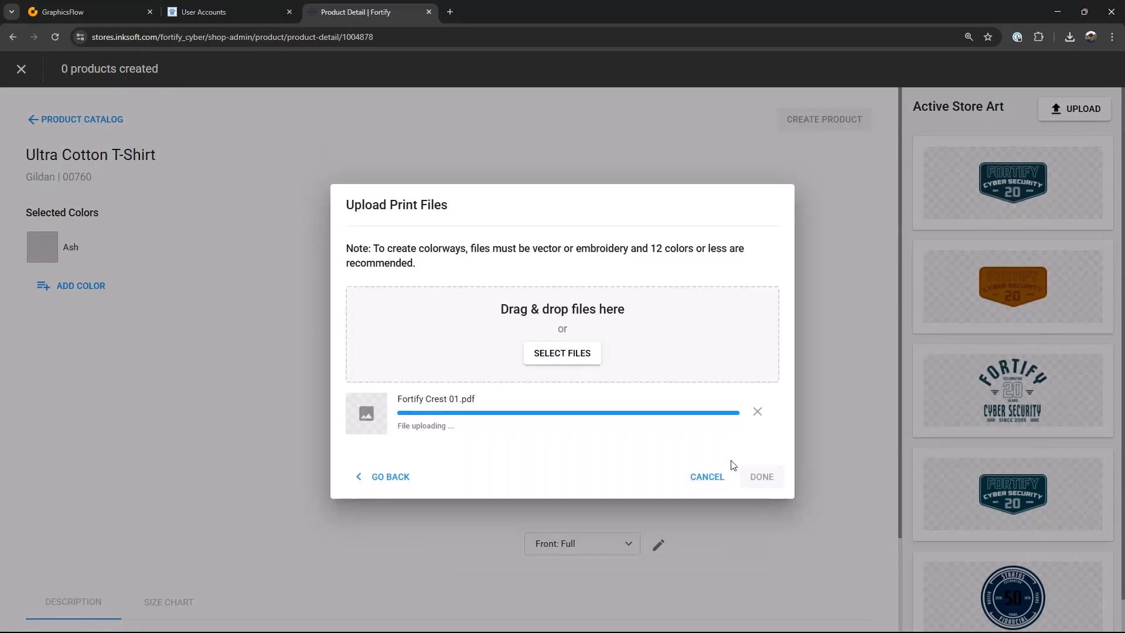
pyautogui.click(760, 477)
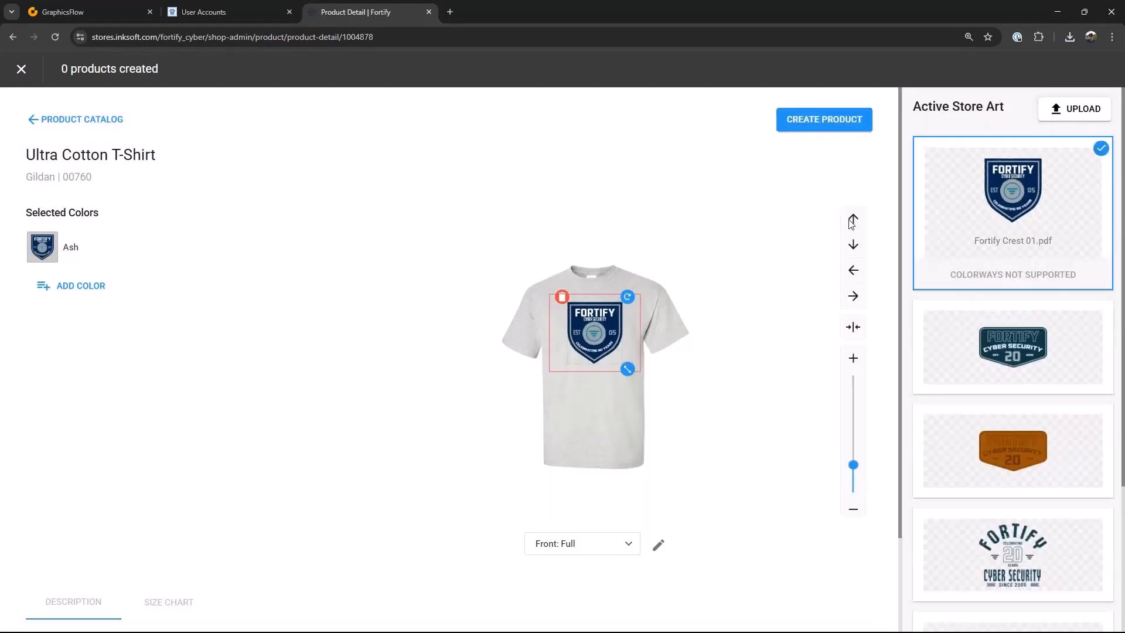
# Step: Resize and reposition the crest slightly on the shirt front, then create the product
pyautogui.moveTo(628, 369); pyautogui.dragTo(623, 365)
pyautogui.moveTo(594, 329); pyautogui.dragTo(592, 332)
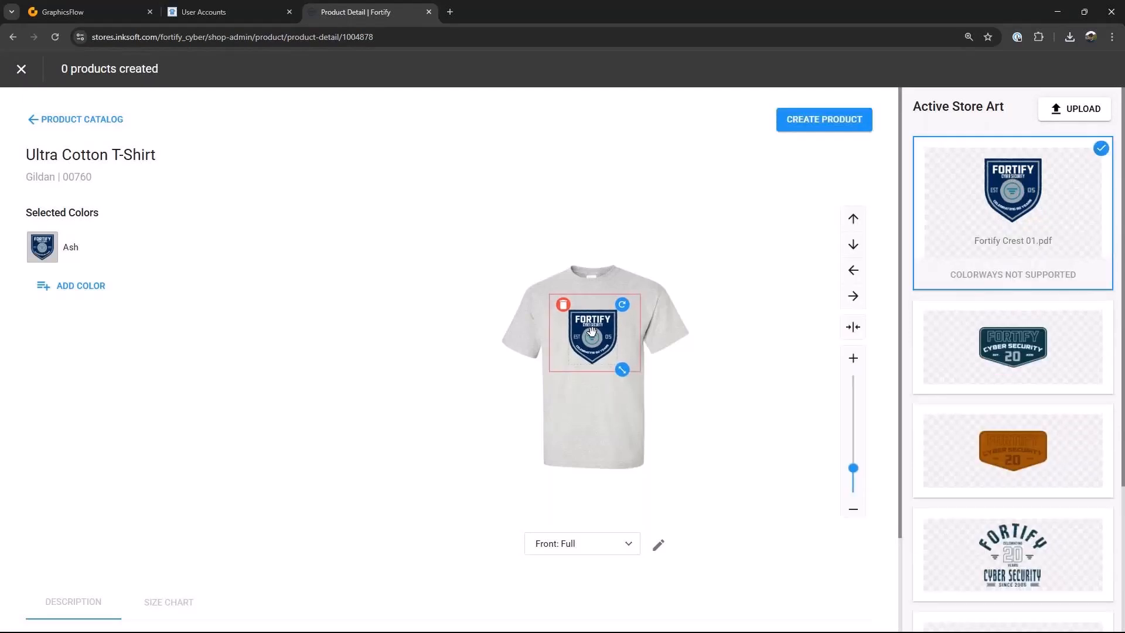
pyautogui.click(856, 122)
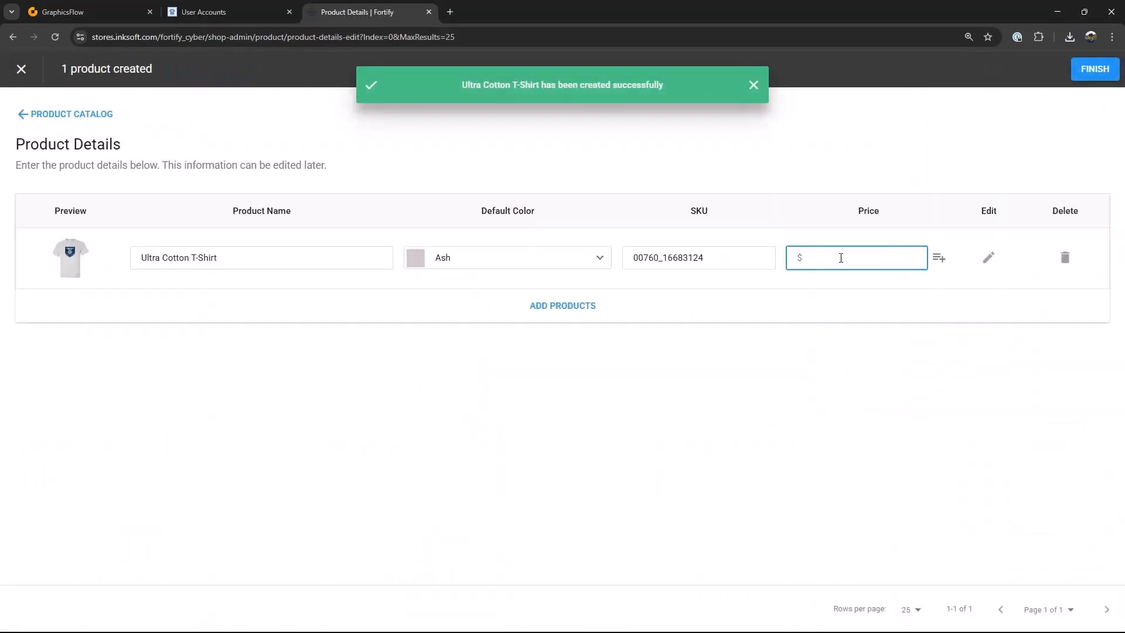
# Step: Set the T-shirt's price to $15 and the 5XL size price to $30
pyautogui.write('15')
pyautogui.click(939, 258)
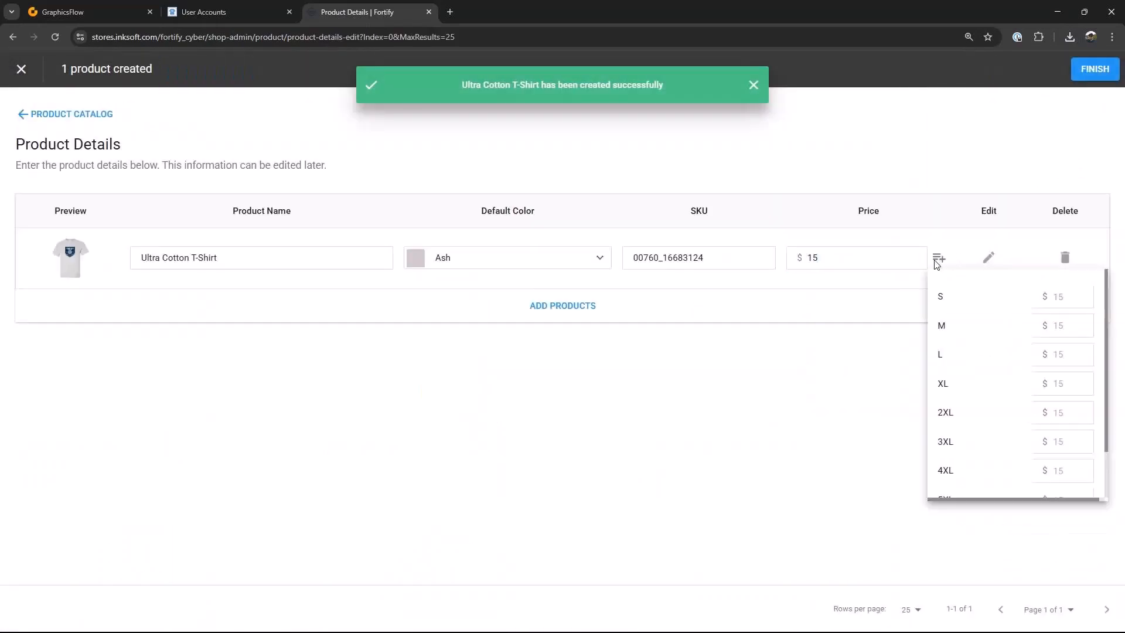
pyautogui.scroll(-2, 1028, 412)
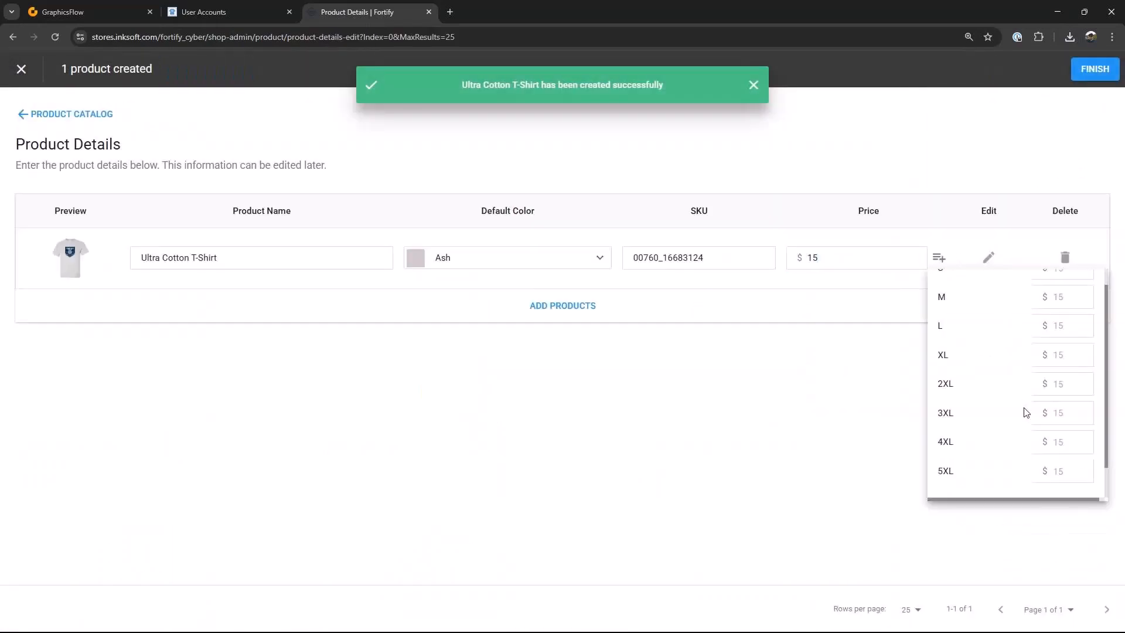
pyautogui.click(1068, 357)
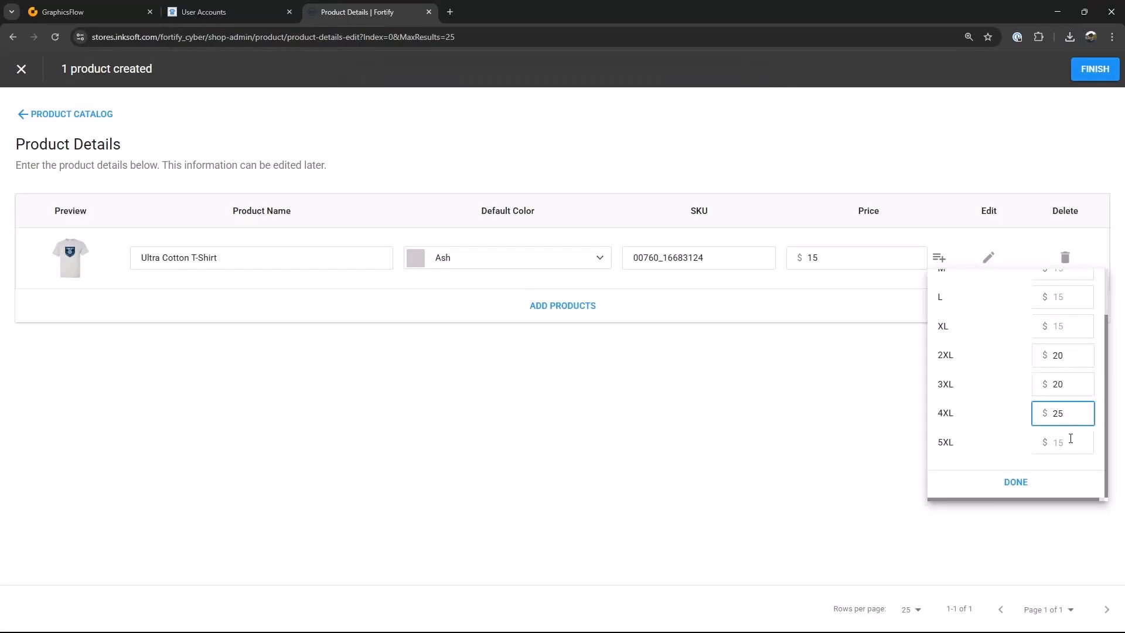
pyautogui.click(1073, 447)
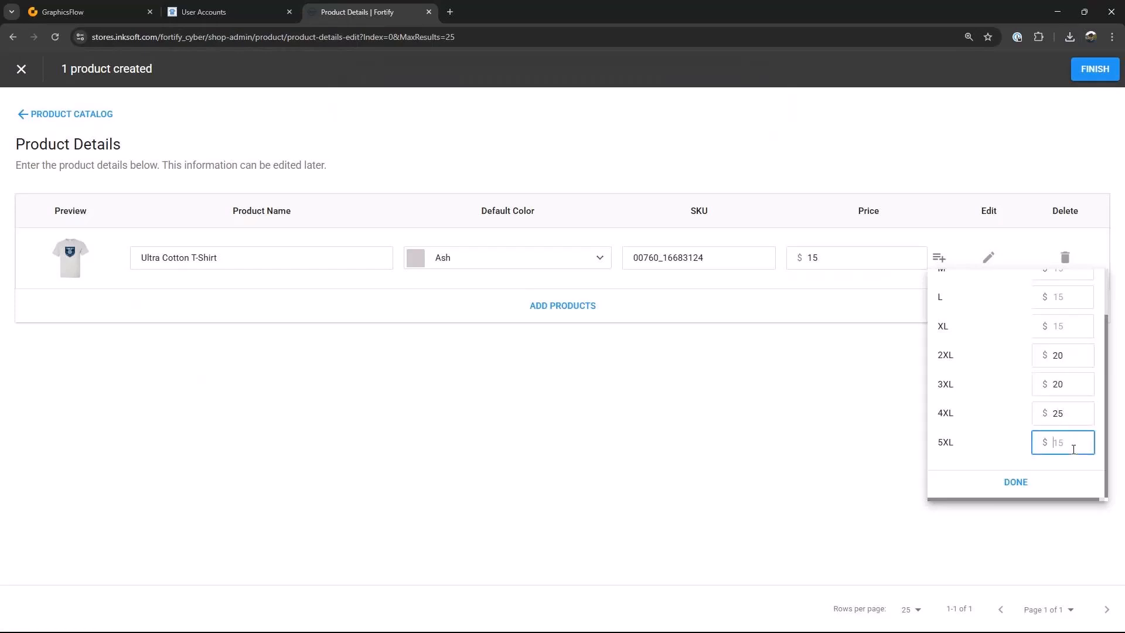
pyautogui.write('30')
pyautogui.click(1018, 482)
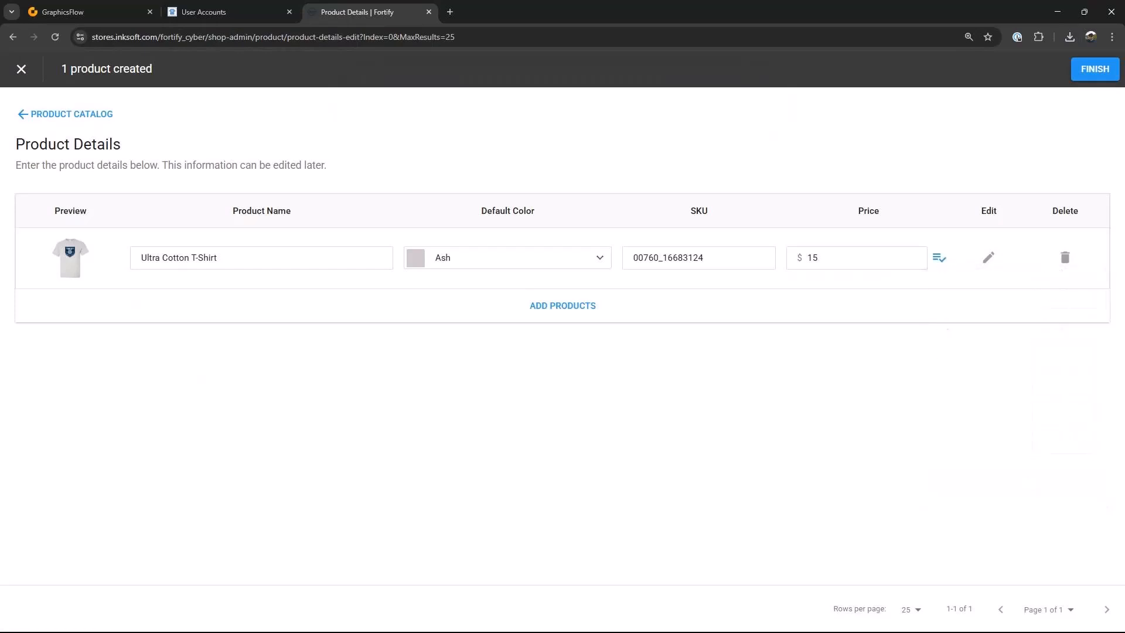
# Step: Finish creating the product and add a Featured Products component to the store's home page in the editor
pyautogui.click(1084, 66)
pyautogui.click(374, 74)
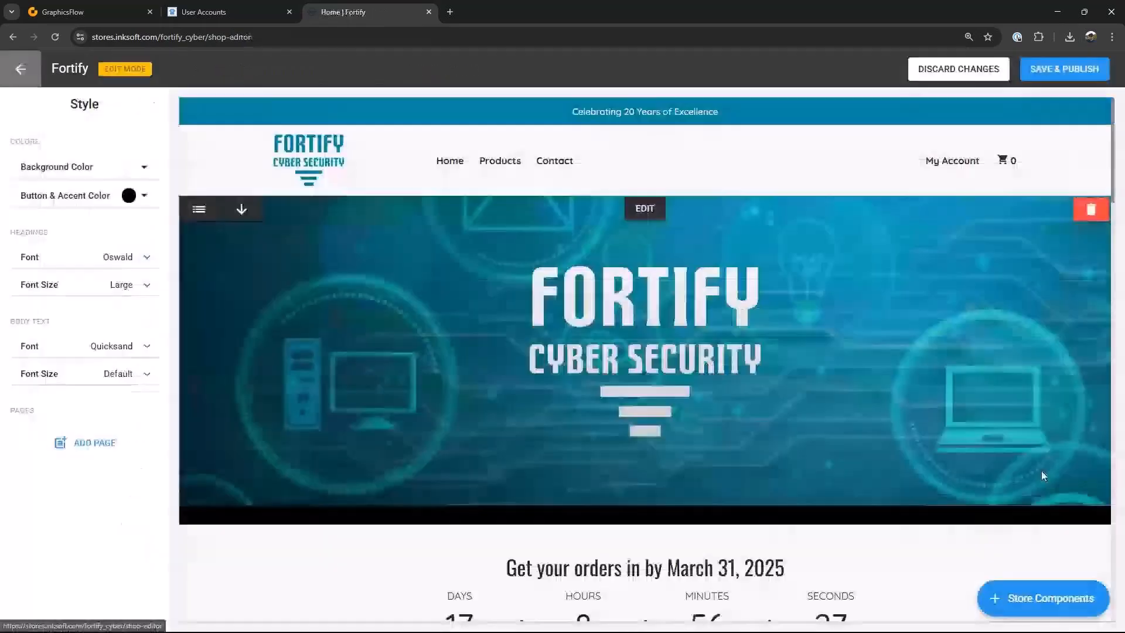
pyautogui.click(1047, 609)
pyautogui.scroll(-5, 1022, 463)
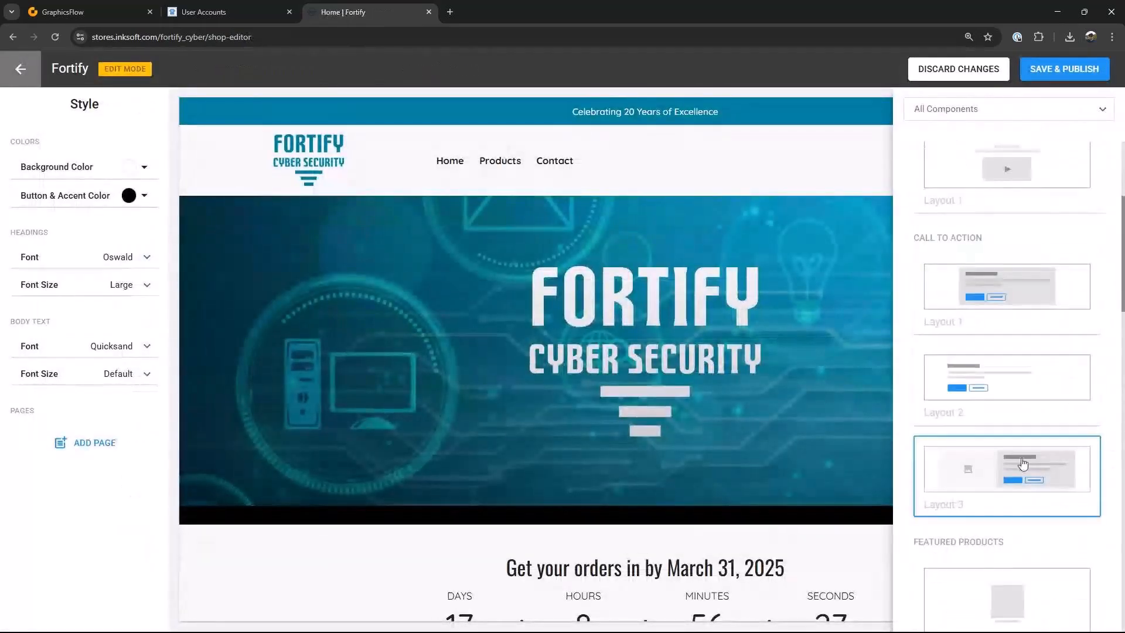
pyautogui.click(1024, 468)
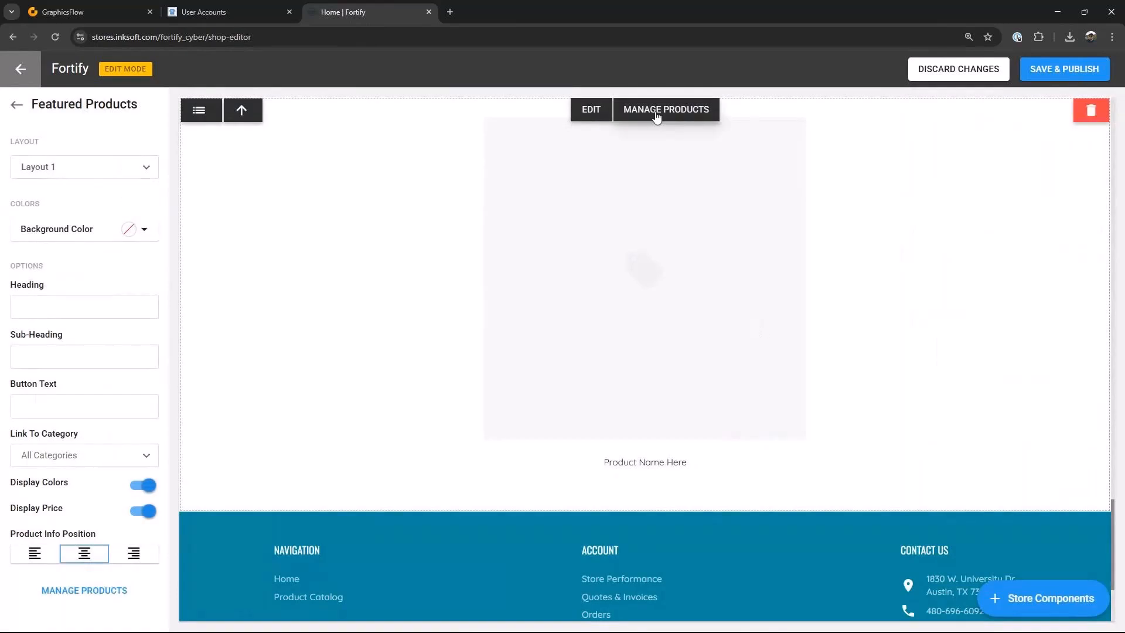
# Step: Manage the new component's products to feature the Ultra Cotton T-Shirt
pyautogui.click(661, 111)
pyautogui.click(543, 216)
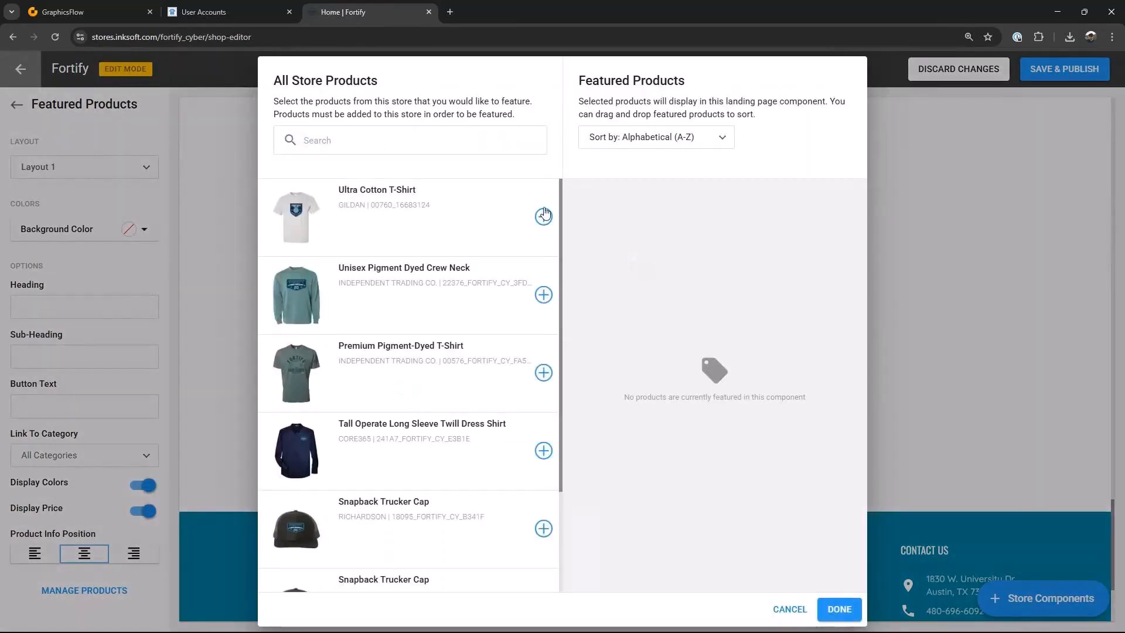
pyautogui.click(839, 610)
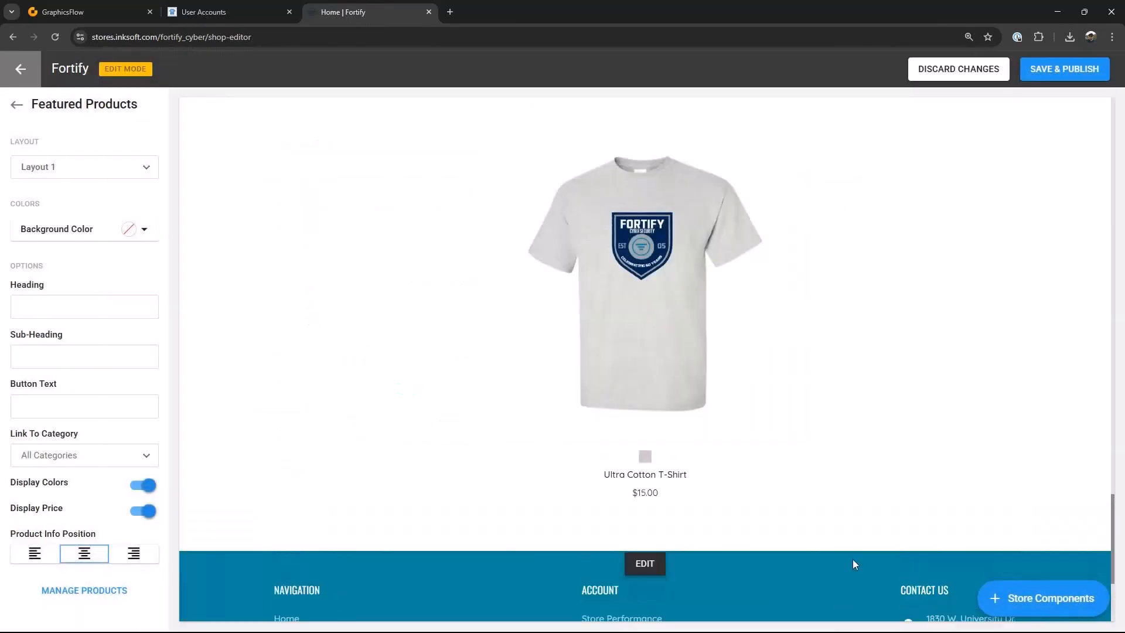
# Step: Review the order of the page components, then save and publish the store changes
pyautogui.click(199, 110)
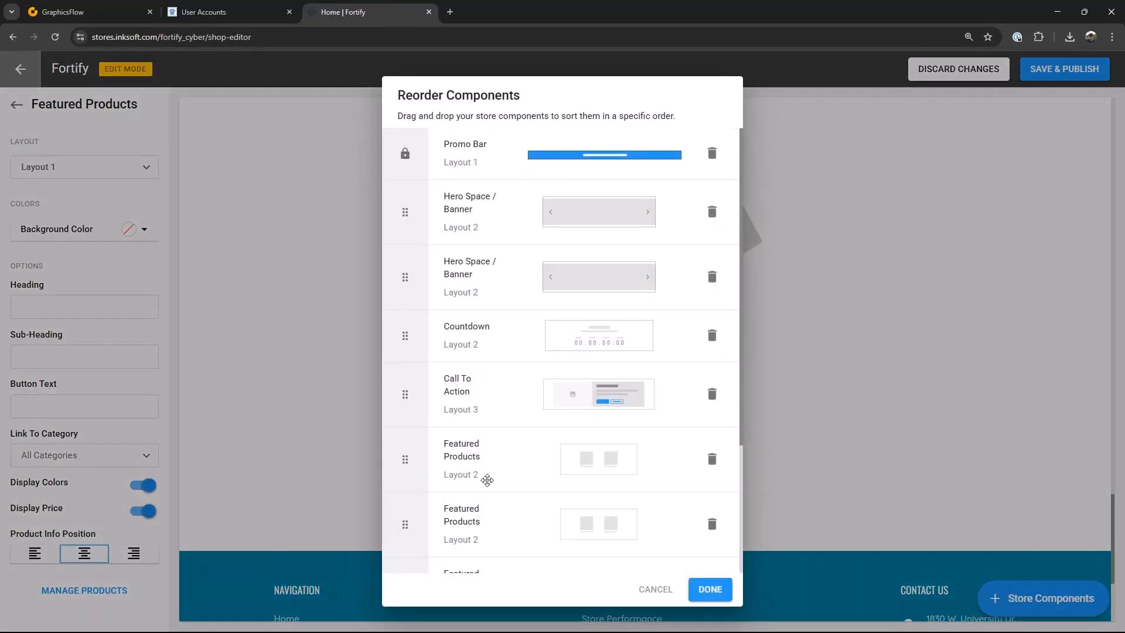
pyautogui.scroll(-3, 430, 300)
pyautogui.click(711, 590)
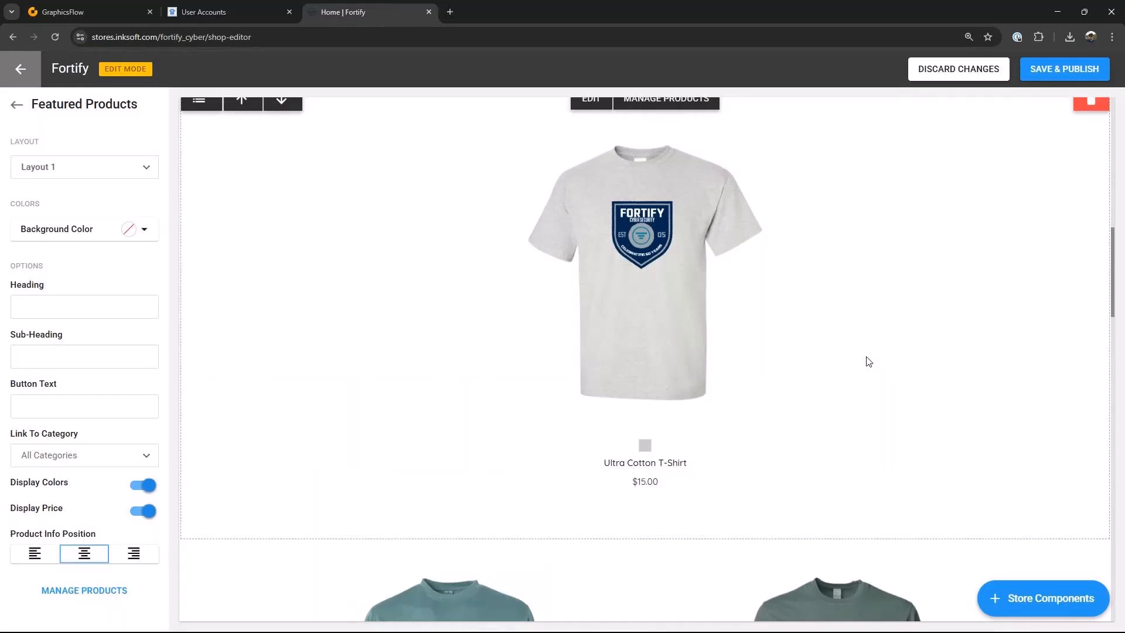
pyautogui.click(1040, 74)
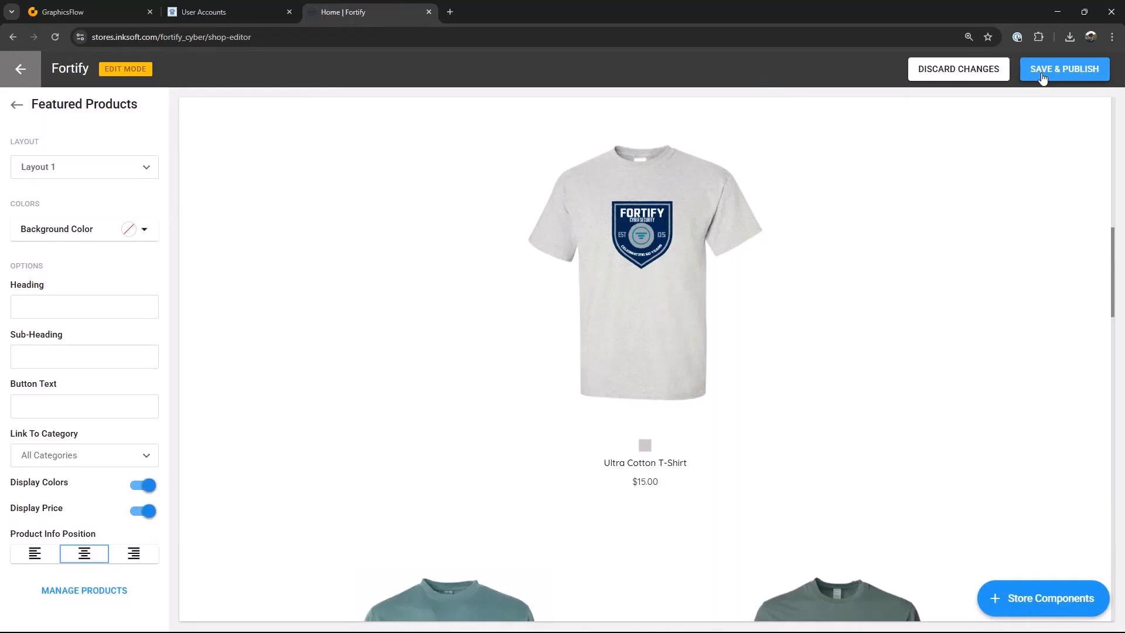
pyautogui.click(1041, 74)
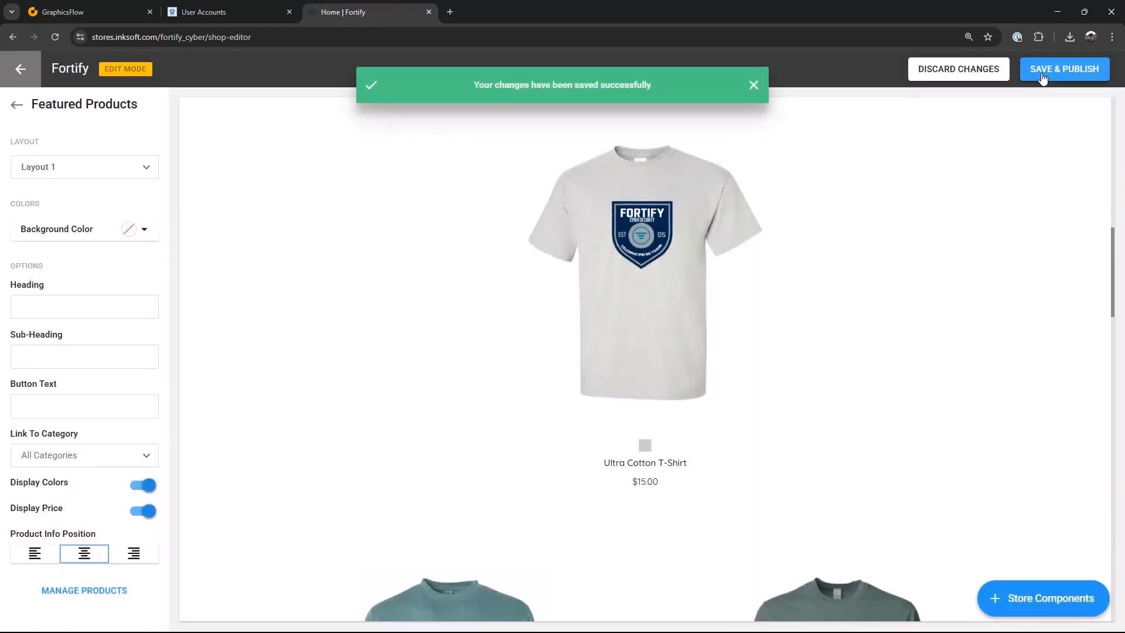